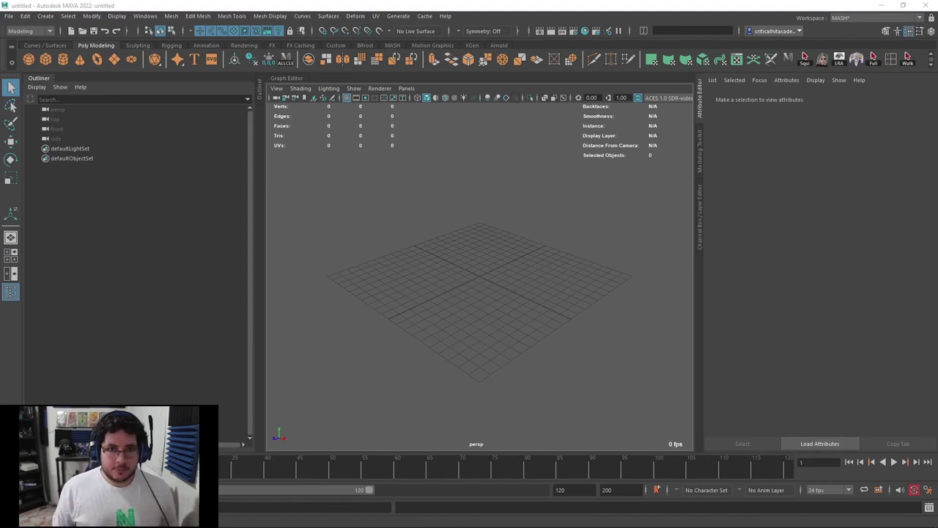
# Start a new project in the Project Window and name it Nextut_Live
pyautogui.click(10, 16)
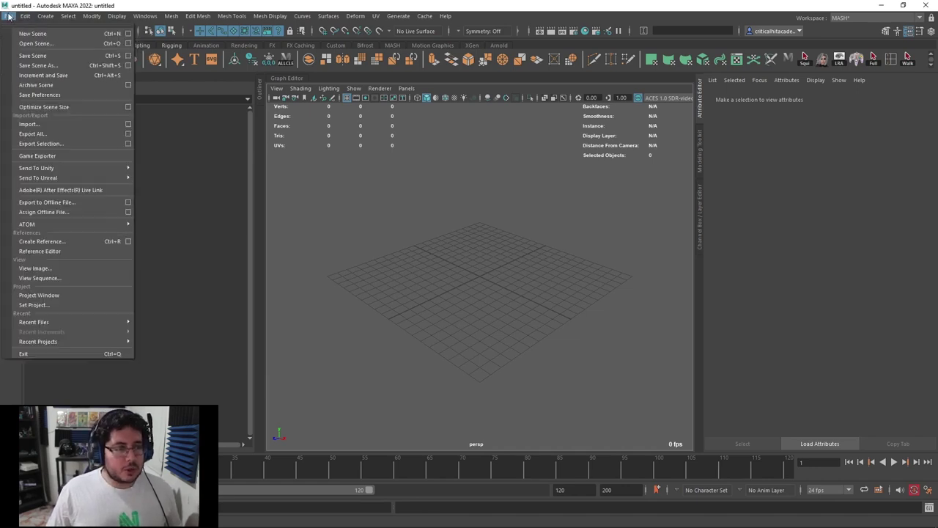
pyautogui.click(78, 294)
pyautogui.click(570, 156)
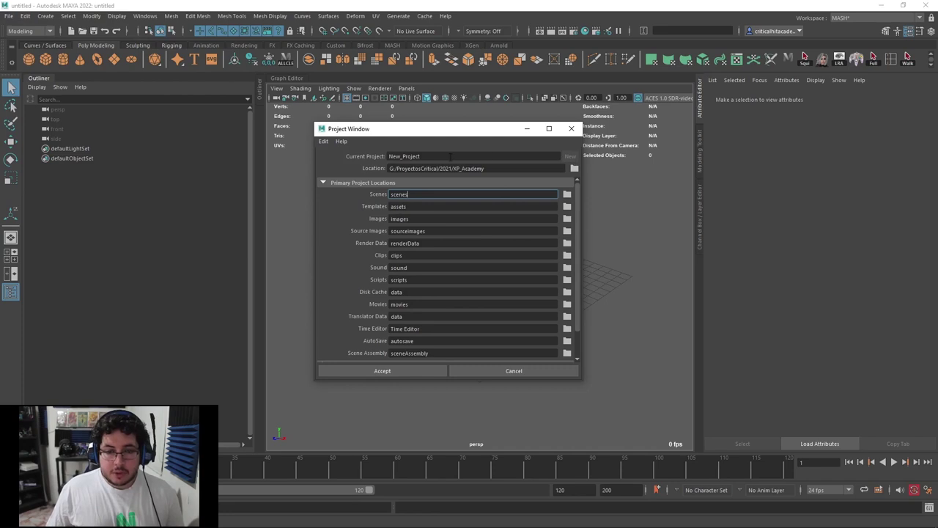
pyautogui.write('Nextut')
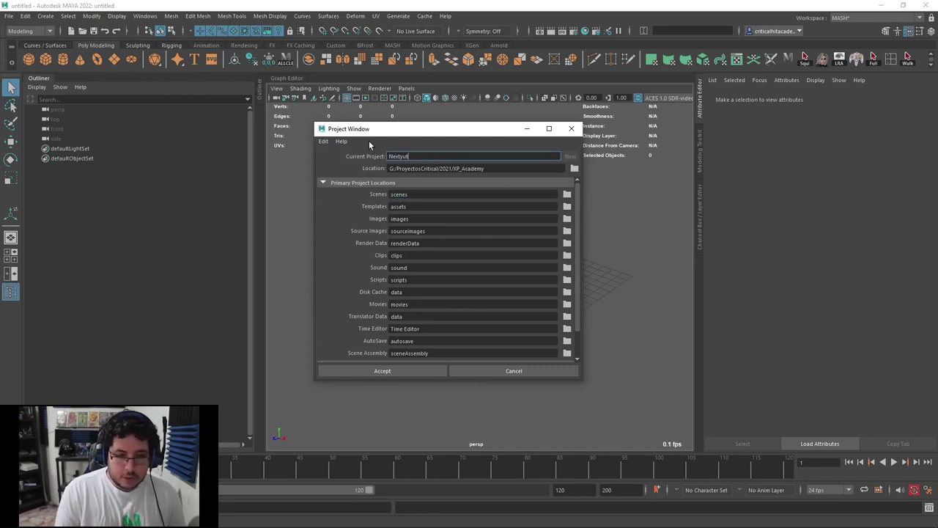
pyautogui.write('_Liver')
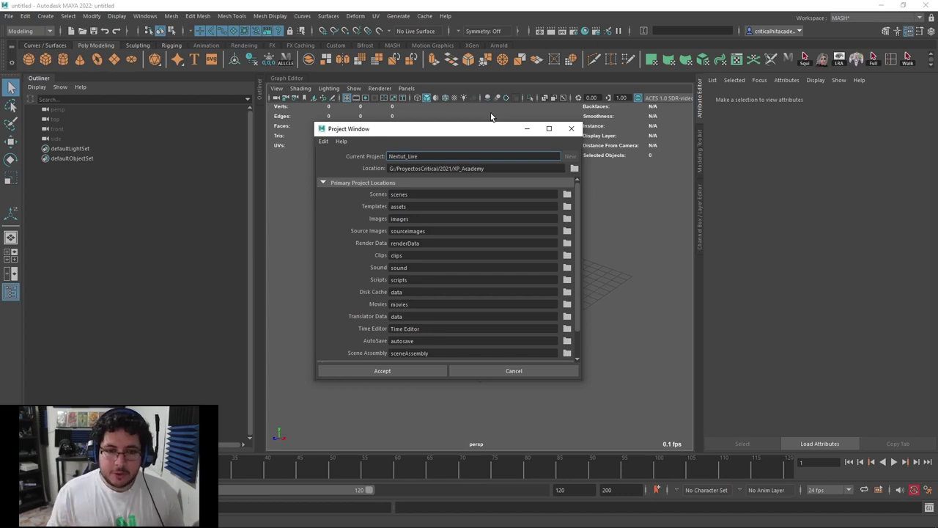
# Set the project location to G:/ProyectosCritical/2021 and create the project with its default folders
pyautogui.click(573, 169)
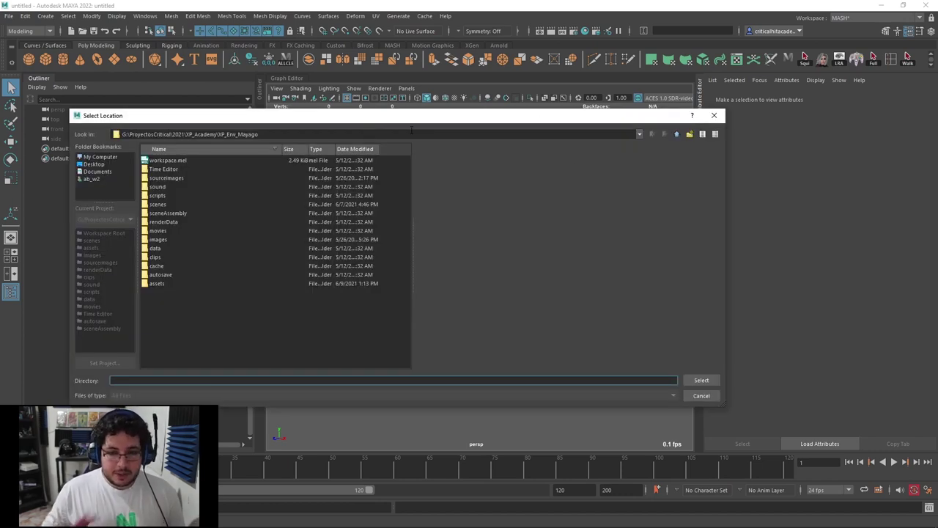
pyautogui.click(677, 134)
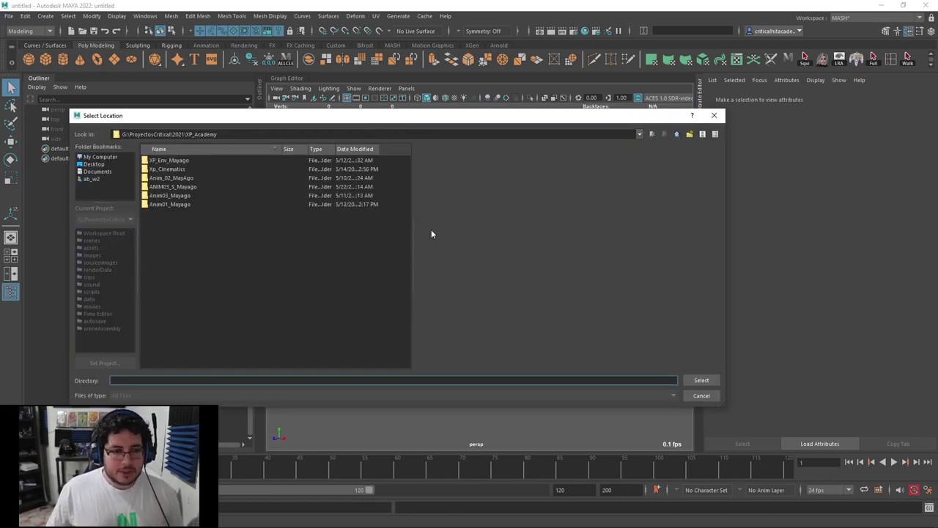
pyautogui.click(673, 134)
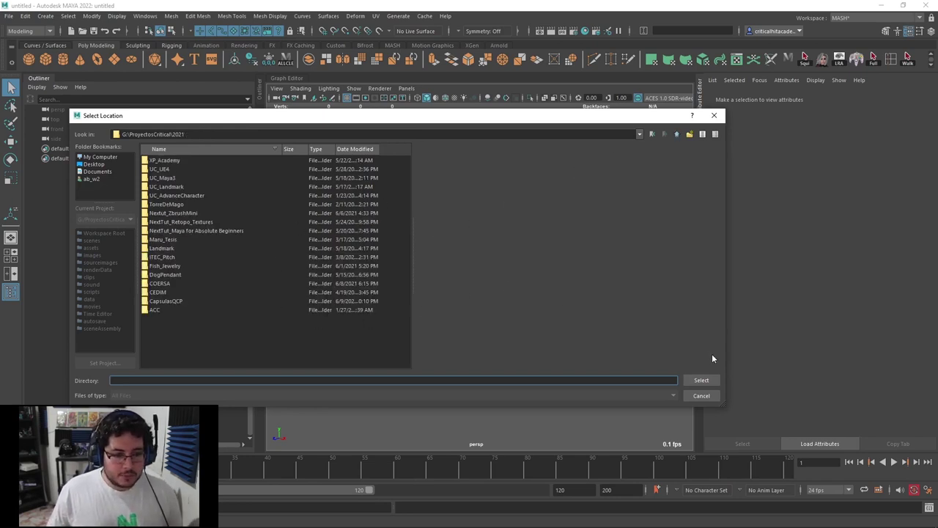
pyautogui.click(701, 379)
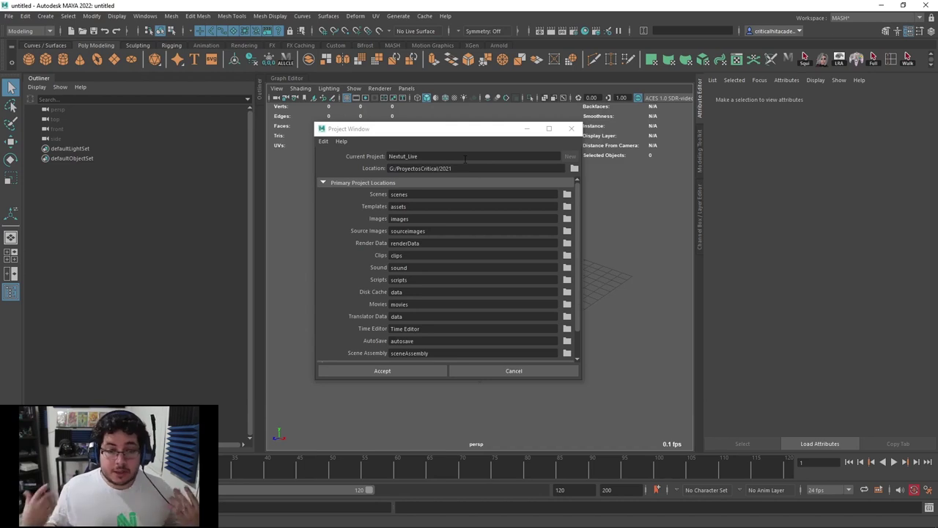
pyautogui.click(398, 370)
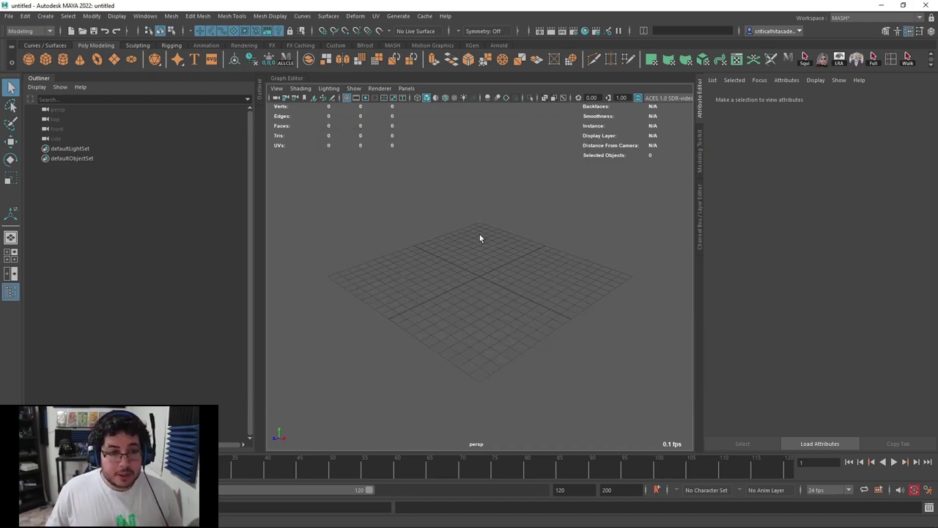
# Set the Nextut_Live folder as the current project
pyautogui.click(9, 15)
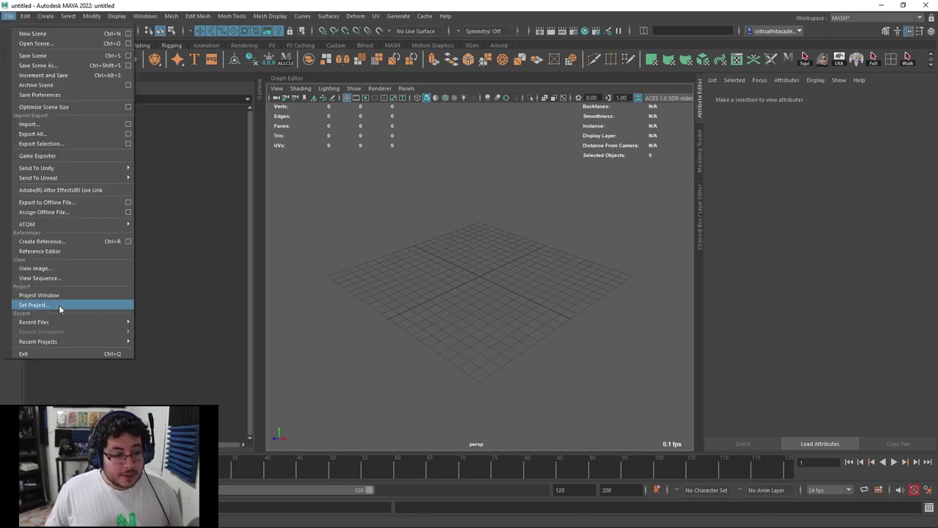
pyautogui.click(59, 305)
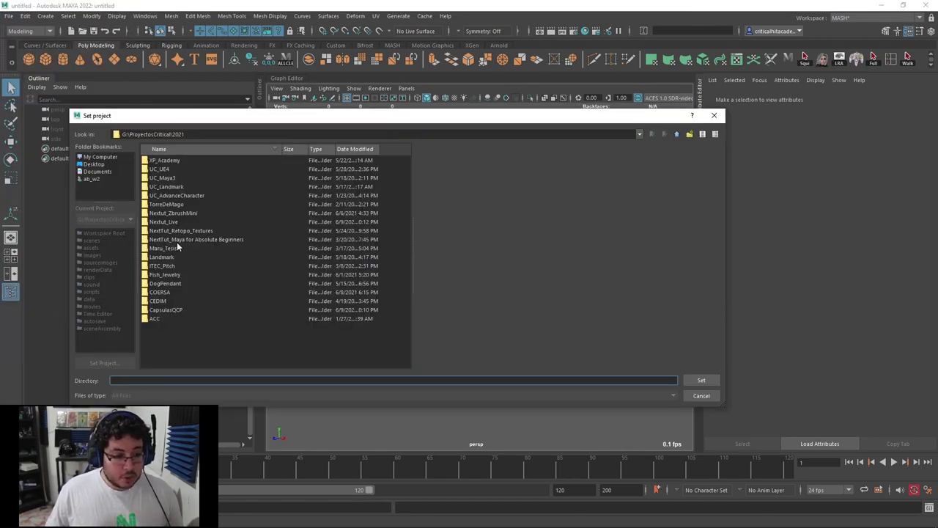
pyautogui.click(169, 221)
pyautogui.click(704, 381)
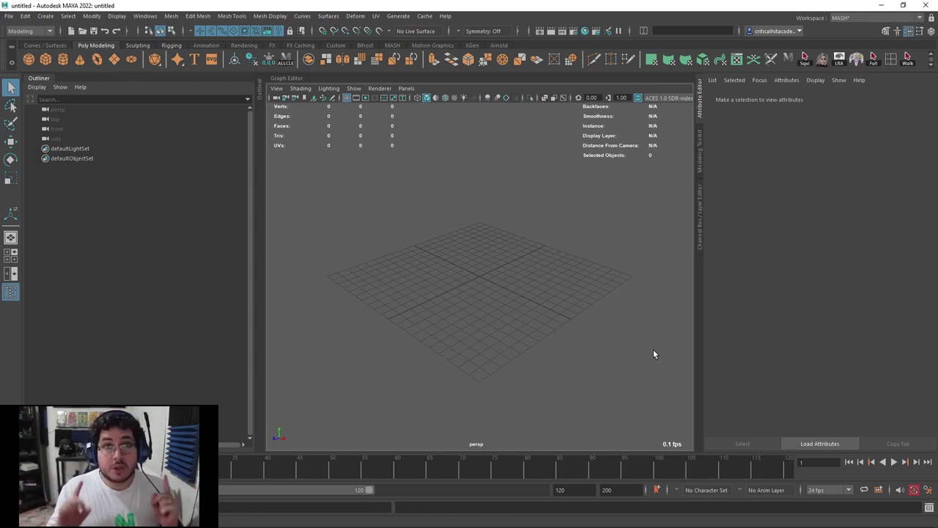
# Switch to the browser's m51 grenade image results and open the large FAVPNG M26 grenade picture from the related images
pyautogui.click(125, 521)
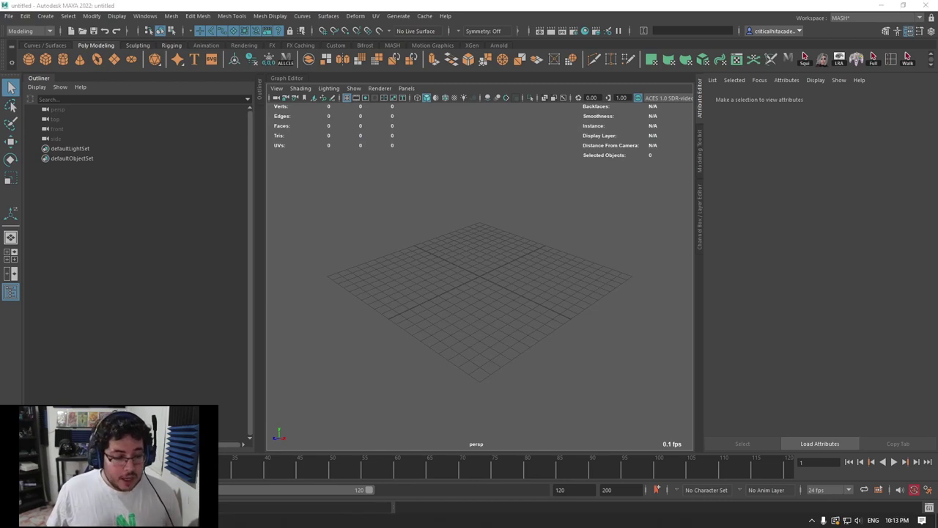
pyautogui.click(126, 480)
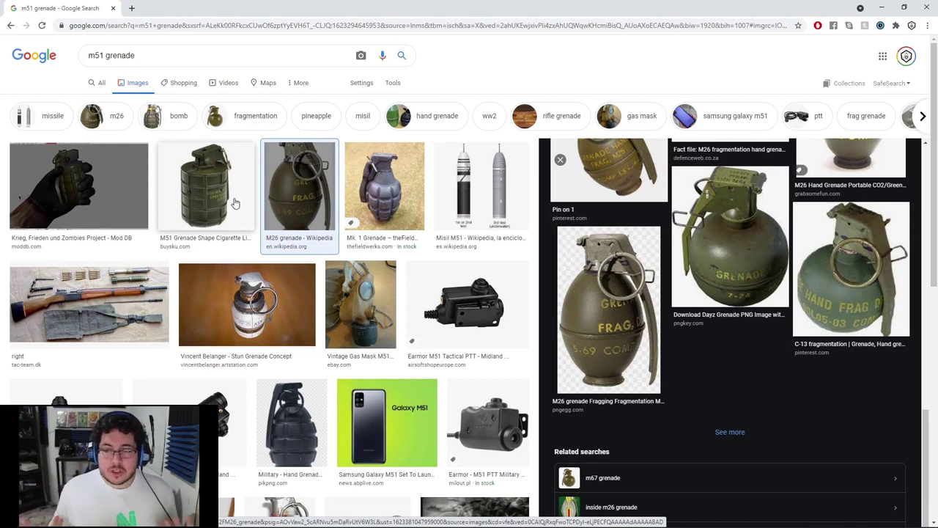
pyautogui.click(306, 204)
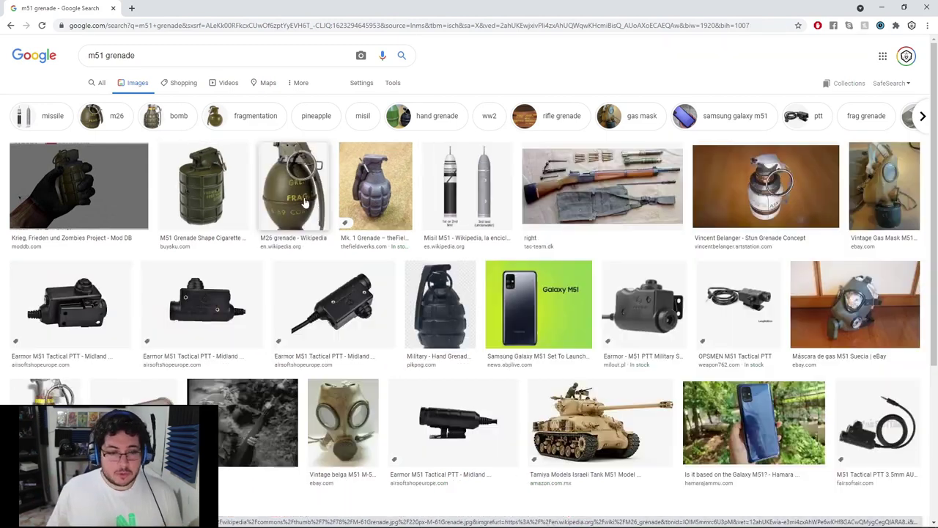
pyautogui.click(314, 189)
pyautogui.scroll(1, 740, 174)
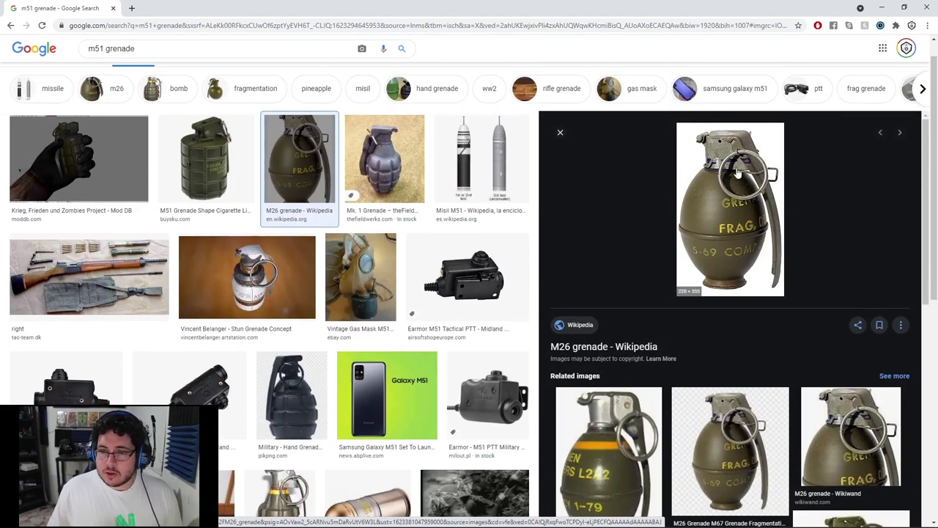
pyautogui.scroll(-2, 687, 302)
pyautogui.click(697, 302)
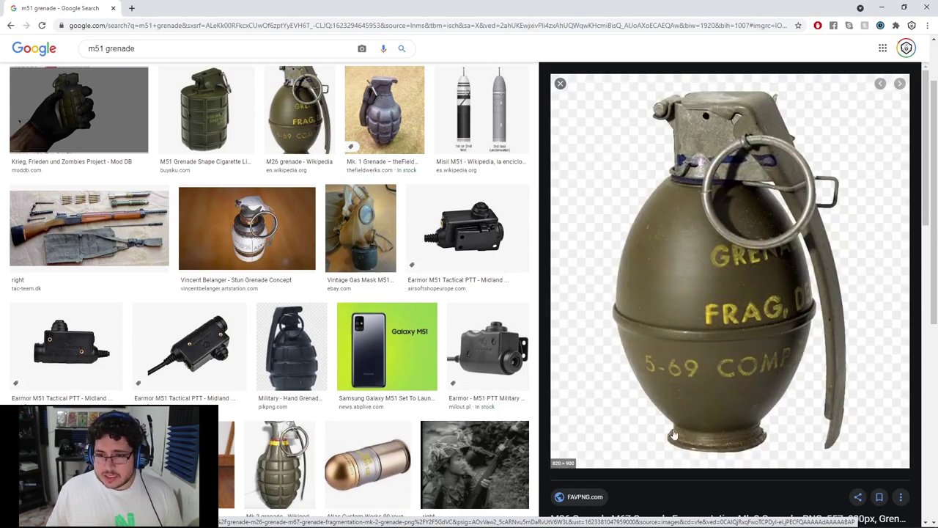
# Start saving the grenade image to disk and choose the Nextut_Live project's sourceimages folder as its destination
pyautogui.rightClick(717, 192)
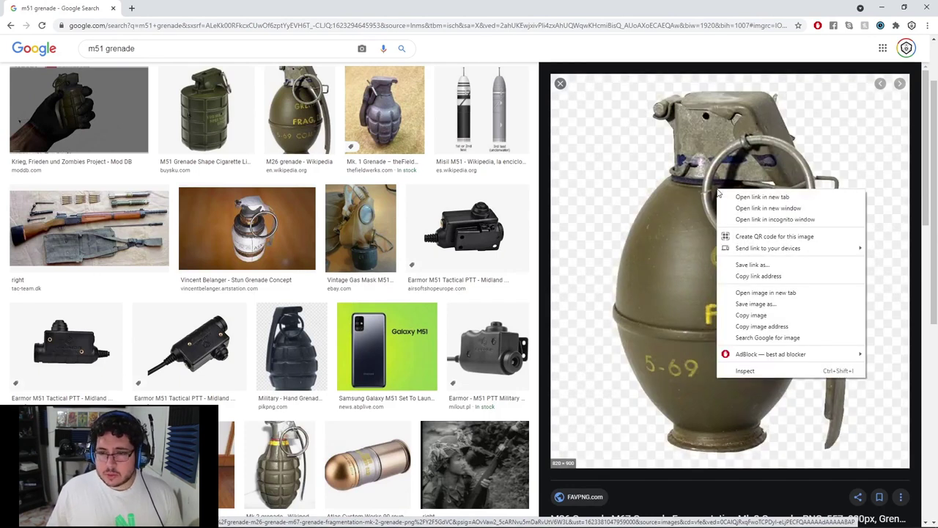
pyautogui.click(762, 303)
pyautogui.scroll(1, 47, 145)
pyautogui.click(48, 81)
pyautogui.doubleClick(105, 85)
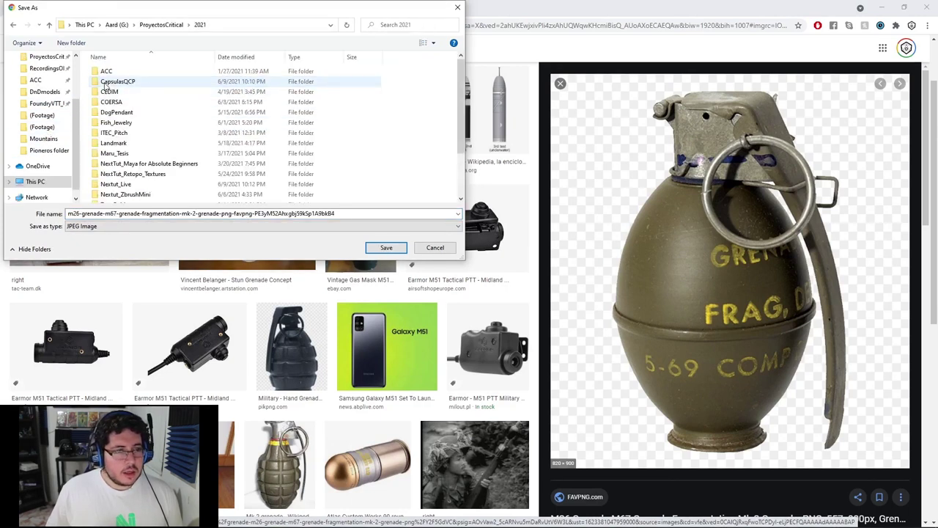
pyautogui.doubleClick(131, 183)
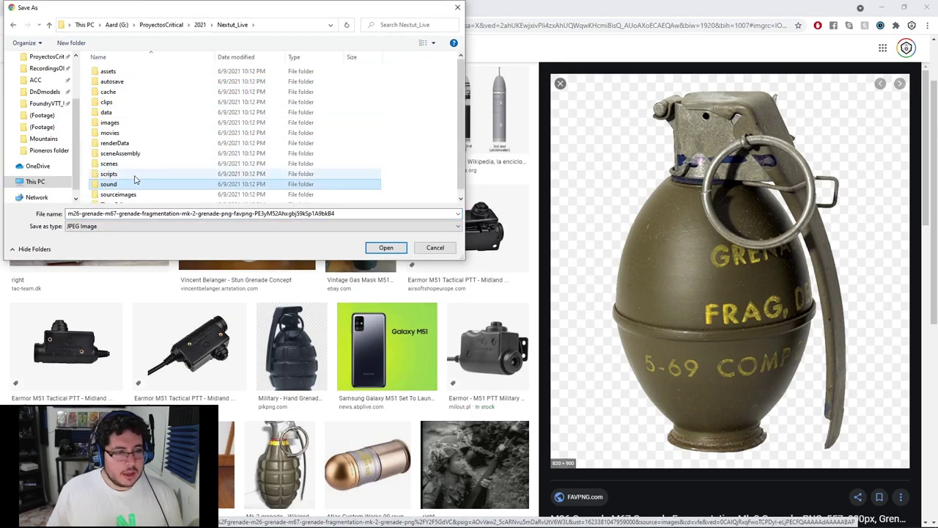
pyautogui.doubleClick(125, 195)
# Name the image file M51_Grenade and save it as a JPEG
pyautogui.doubleClick(356, 213)
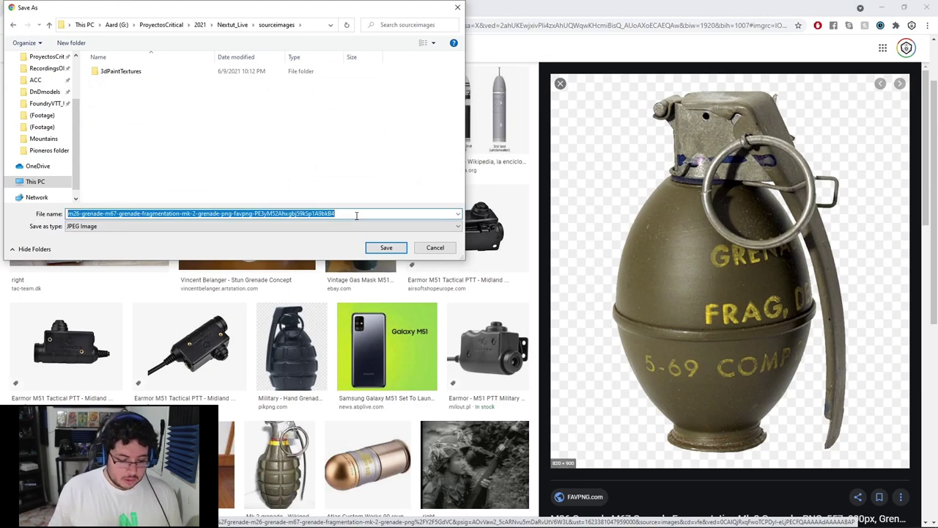
pyautogui.write('M51_GRE')
pyautogui.press('BackSpace')
pyautogui.press('BackSpace')
pyautogui.write('renade')
pyautogui.press('Return')
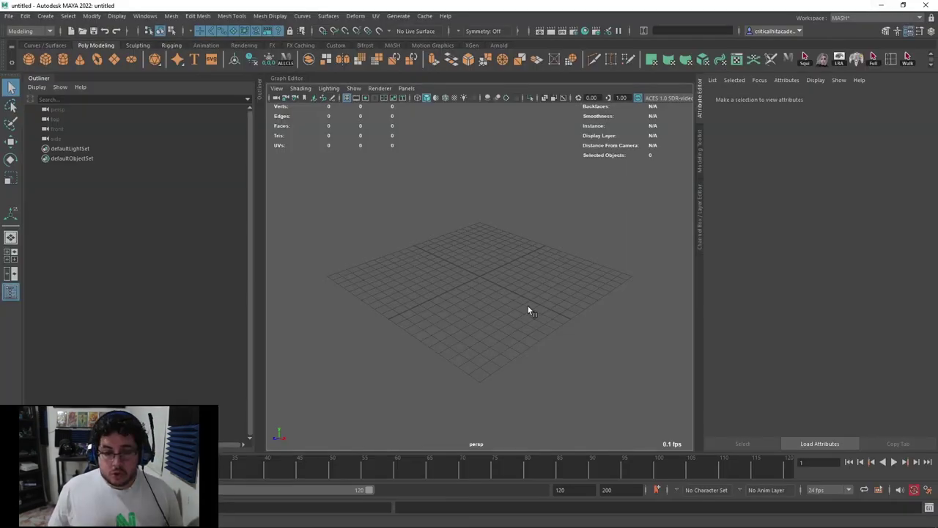
# Switch back to Maya and import M51_Grenade.jpg from sourceimages as an image plane in the perspective view
pyautogui.scroll(3, 525, 297)
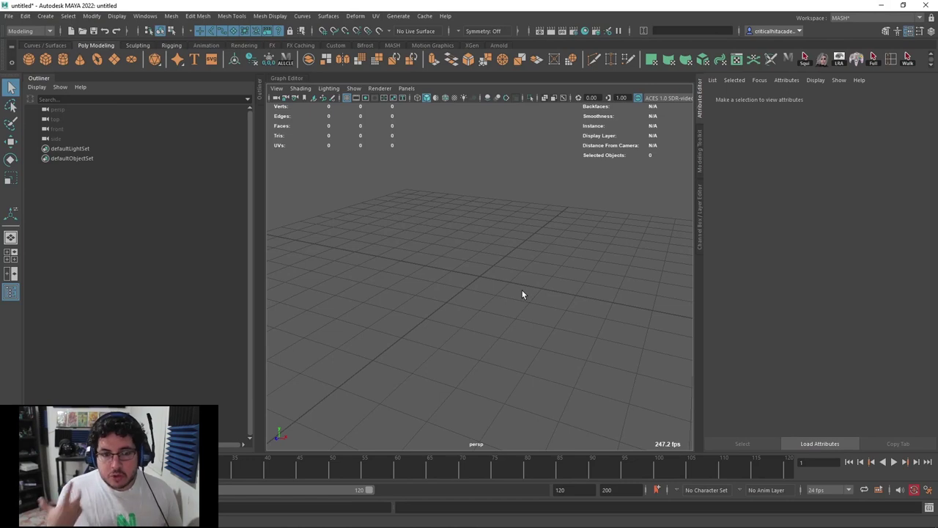
pyautogui.scroll(-4, 500, 277)
pyautogui.keyDown('alt'); pyautogui.moveTo(444, 255); pyautogui.dragTo(465, 241); pyautogui.keyUp('alt')
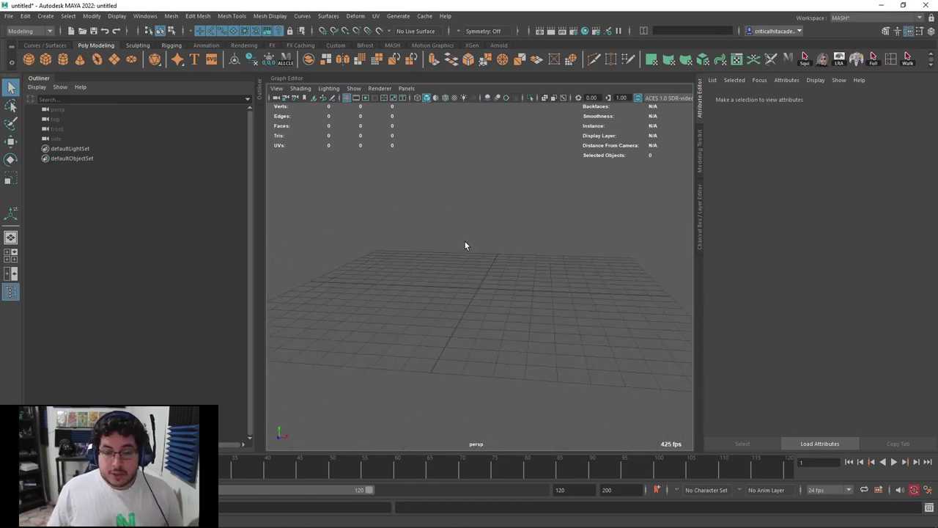
pyautogui.keyDown('alt'); pyautogui.moveTo(389, 168); pyautogui.dragTo(438, 230); pyautogui.keyUp('alt')
pyautogui.keyDown('alt'); pyautogui.moveTo(382, 193); pyautogui.dragTo(478, 257, button='middle'); pyautogui.keyUp('alt')
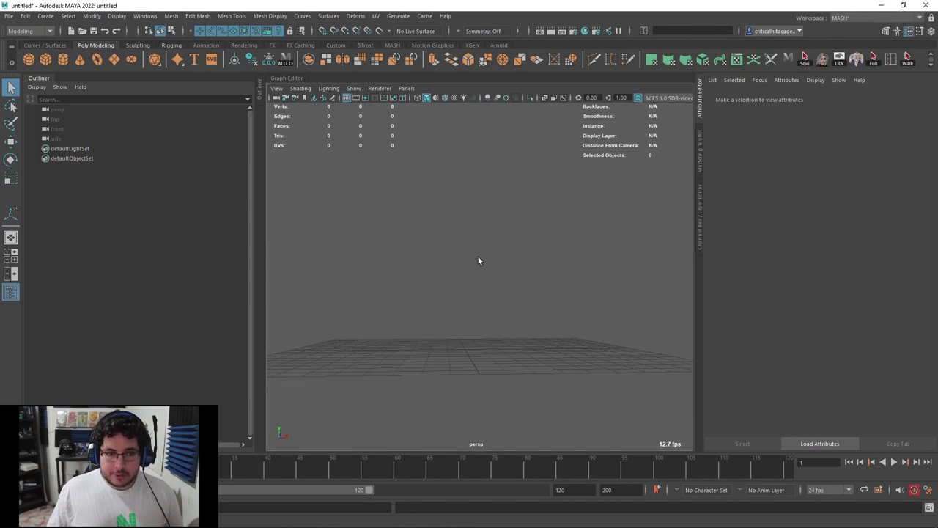
pyautogui.click(280, 88)
pyautogui.moveTo(306, 306)
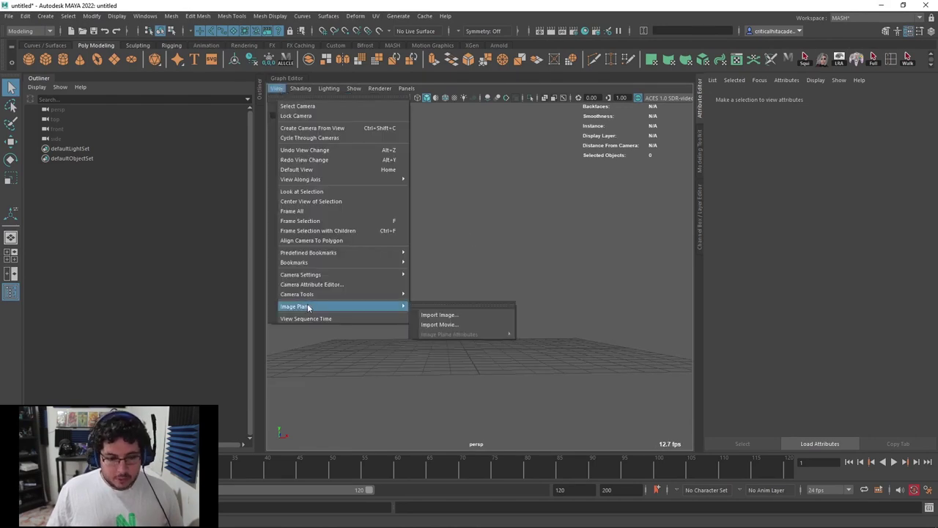
pyautogui.click(460, 315)
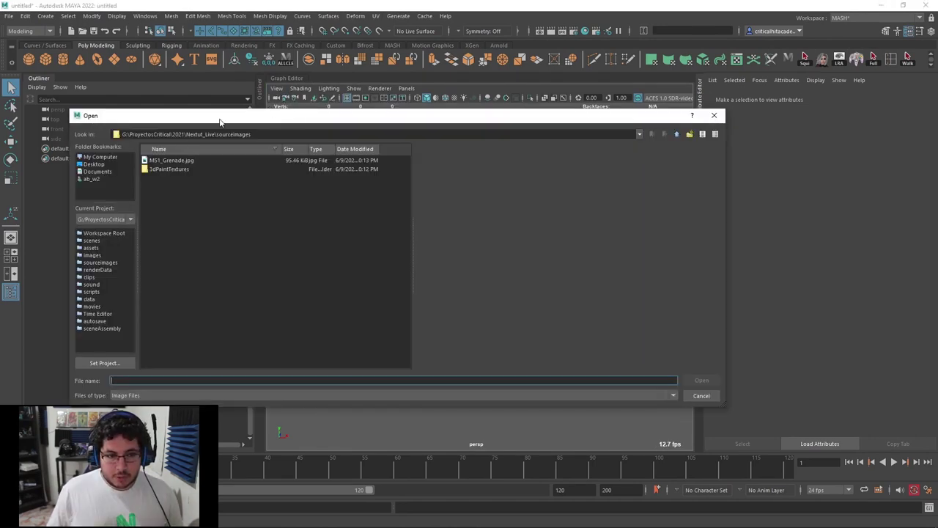
pyautogui.click(173, 161)
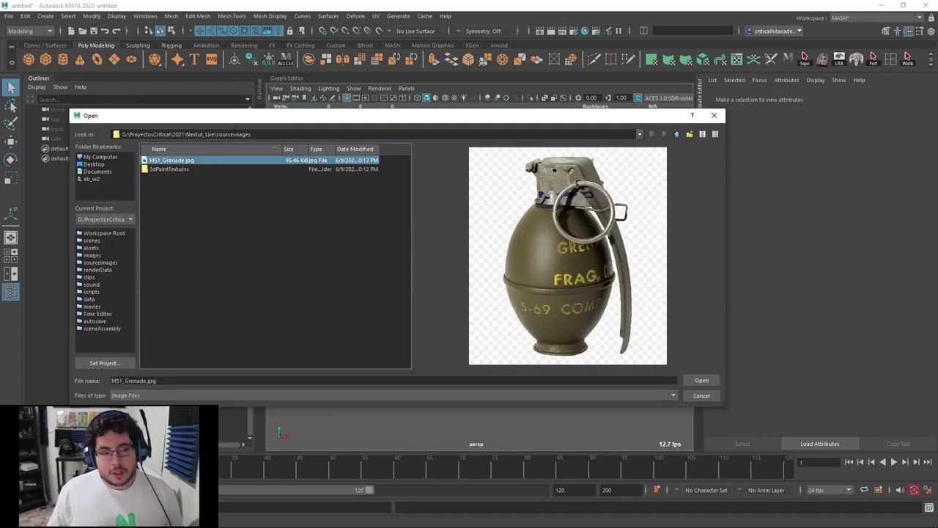
pyautogui.moveTo(252, 134); pyautogui.dragTo(216, 136)
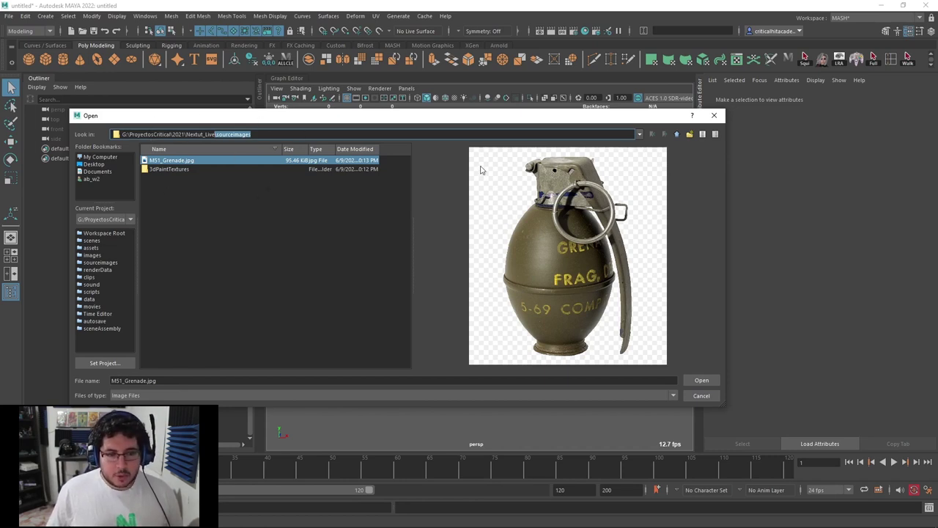
pyautogui.click(702, 380)
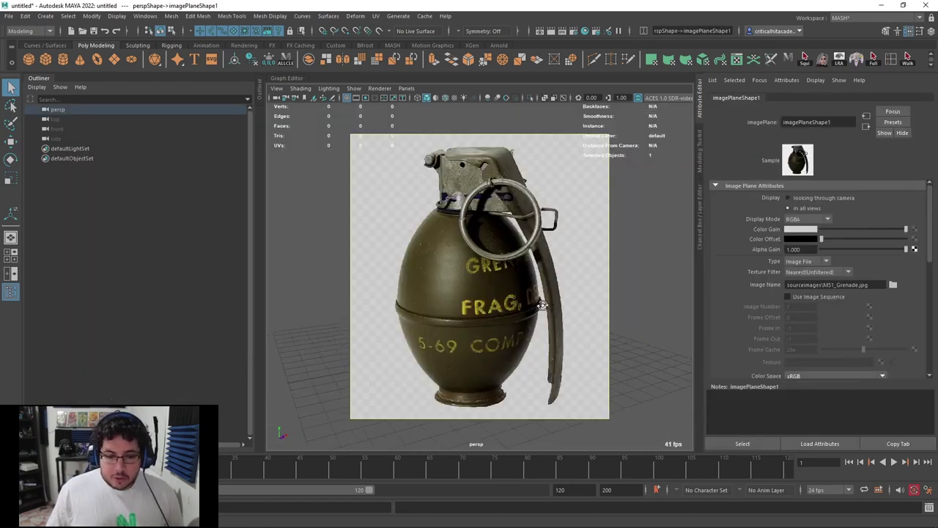
# Delete the grenade image plane from the perspective view
pyautogui.keyDown('alt'); pyautogui.moveTo(603, 220); pyautogui.dragTo(562, 219); pyautogui.keyUp('alt')
pyautogui.click(500, 174)
pyautogui.press('Delete')
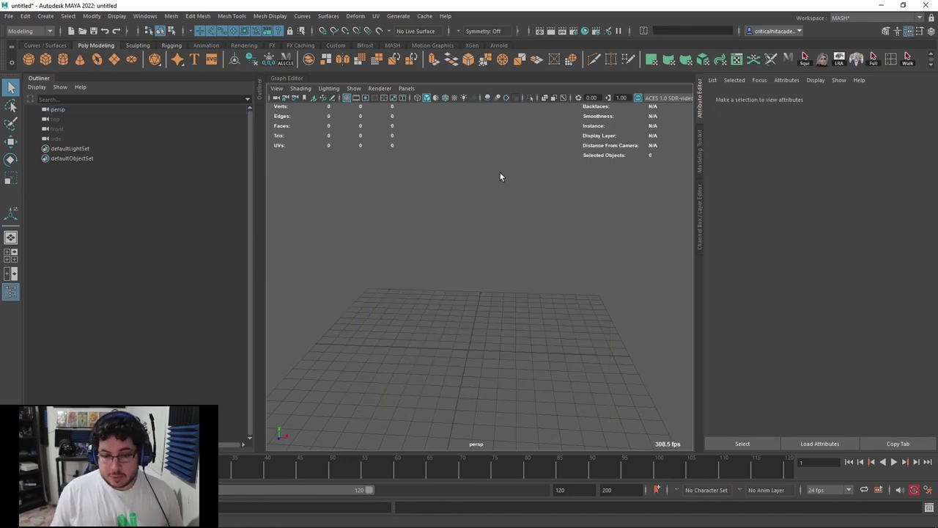
# Switch to the front view and import M51_Grenade.jpg from sourceimages as its image plane
pyautogui.press('space')
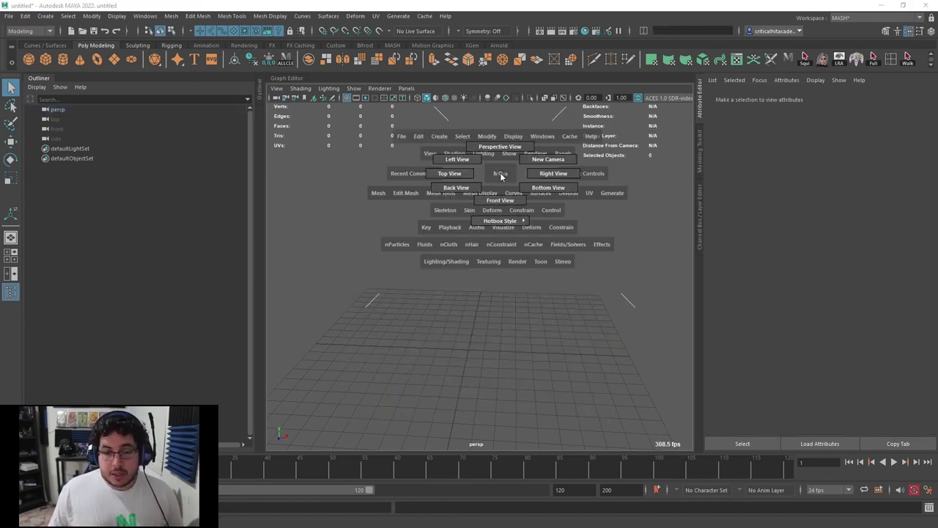
pyautogui.moveTo(502, 176); pyautogui.dragTo(502, 198)
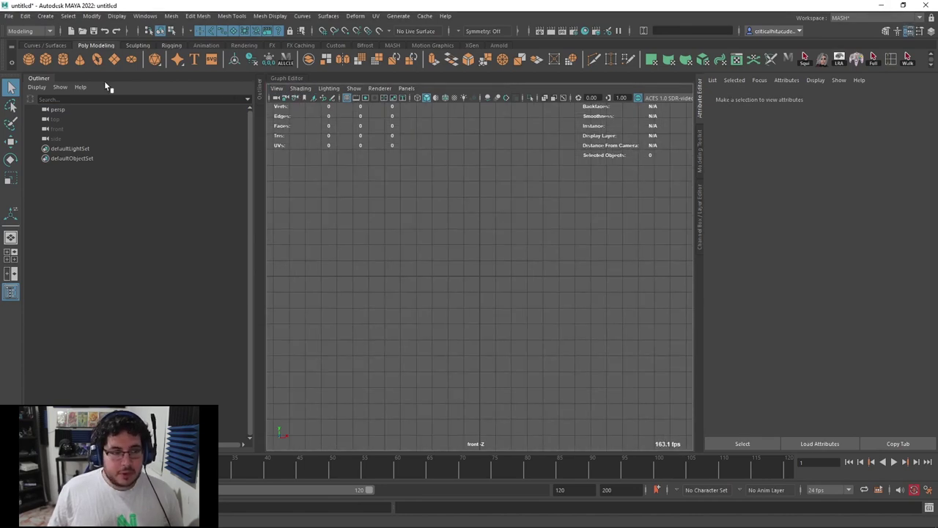
pyautogui.click(50, 77)
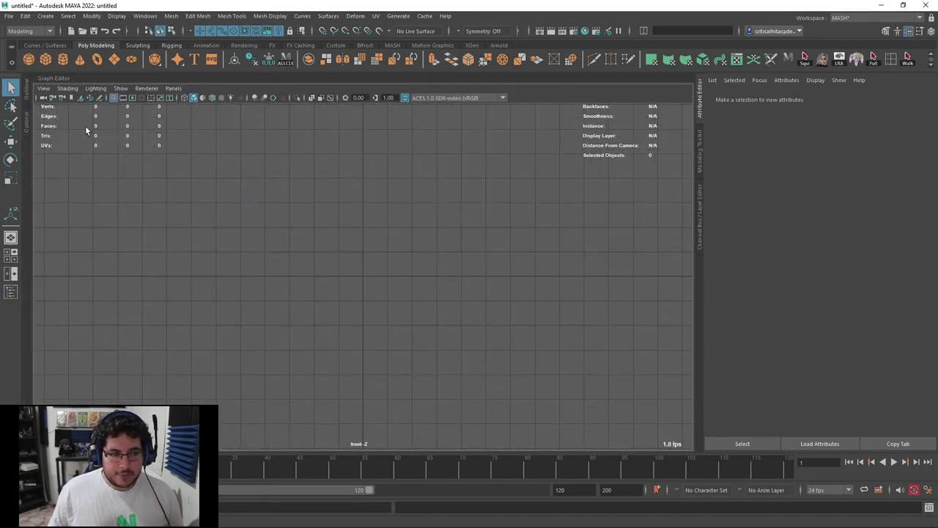
pyautogui.click(43, 89)
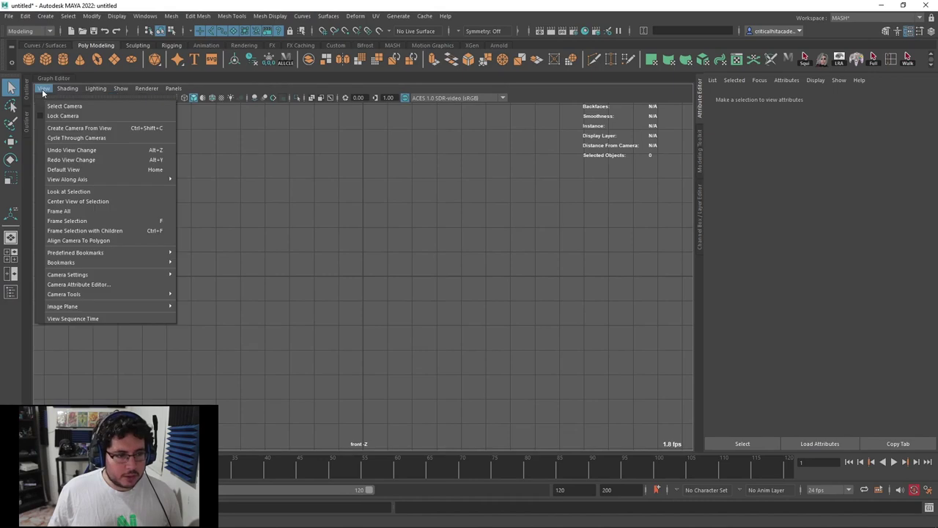
pyautogui.moveTo(96, 306)
pyautogui.click(212, 305)
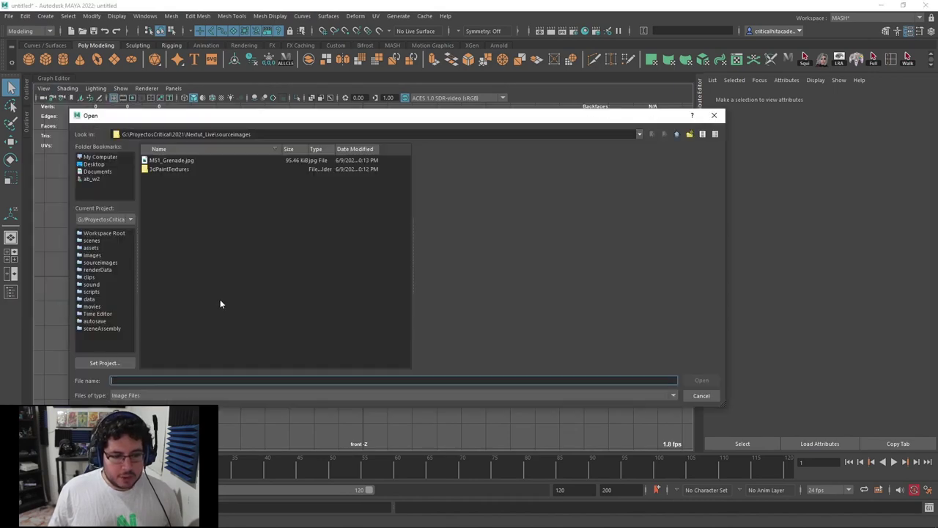
pyautogui.click(167, 160)
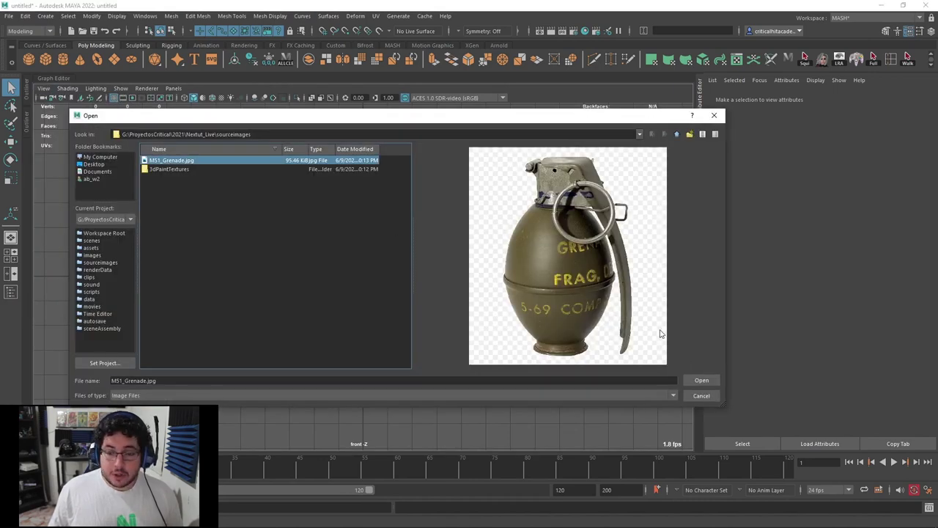
pyautogui.click(705, 379)
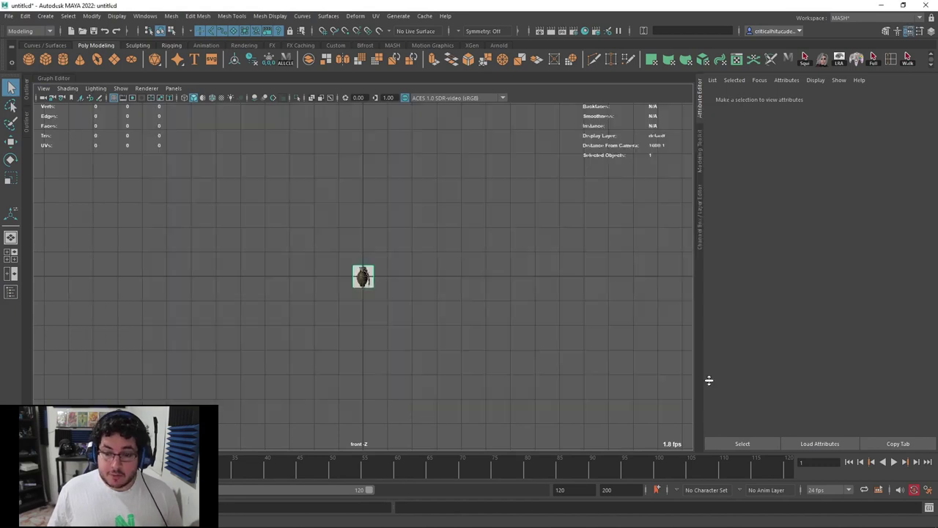
# Scale up the grenade image plane and position it so the grenade stands on the ground line, centred on the vertical axis
pyautogui.press('r')
pyautogui.moveTo(363, 276); pyautogui.dragTo(682, 299)
pyautogui.scroll(-4, 442, 286)
pyautogui.press('w')
pyautogui.moveTo(363, 227); pyautogui.dragTo(356, 65)
pyautogui.keyDown('alt'); pyautogui.moveTo(371, 181); pyautogui.dragTo(396, 258, button='middle'); pyautogui.keyUp('alt')
pyautogui.moveTo(432, 205); pyautogui.dragTo(449, 206)
pyautogui.keyDown('alt'); pyautogui.moveTo(418, 109); pyautogui.dragTo(436, 159, button='middle'); pyautogui.keyUp('alt')
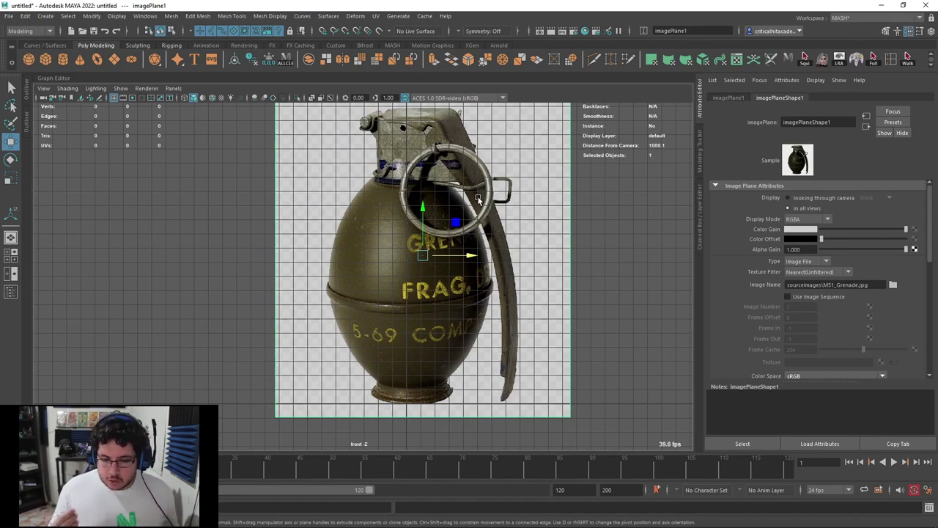
pyautogui.moveTo(467, 255); pyautogui.dragTo(461, 255)
pyautogui.click(602, 225)
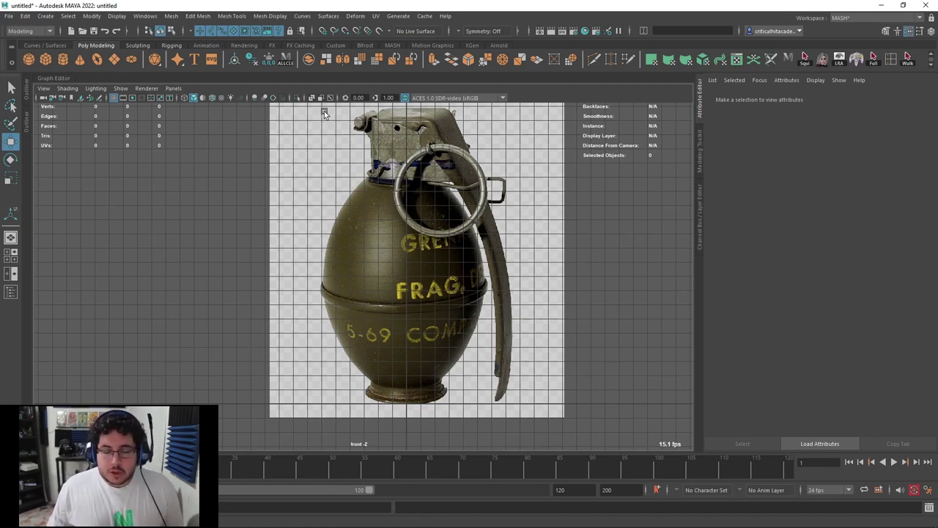
# Hide the perspective camera object that sits over the grenade image in the front view
pyautogui.click(441, 212)
pyautogui.press('Delete')
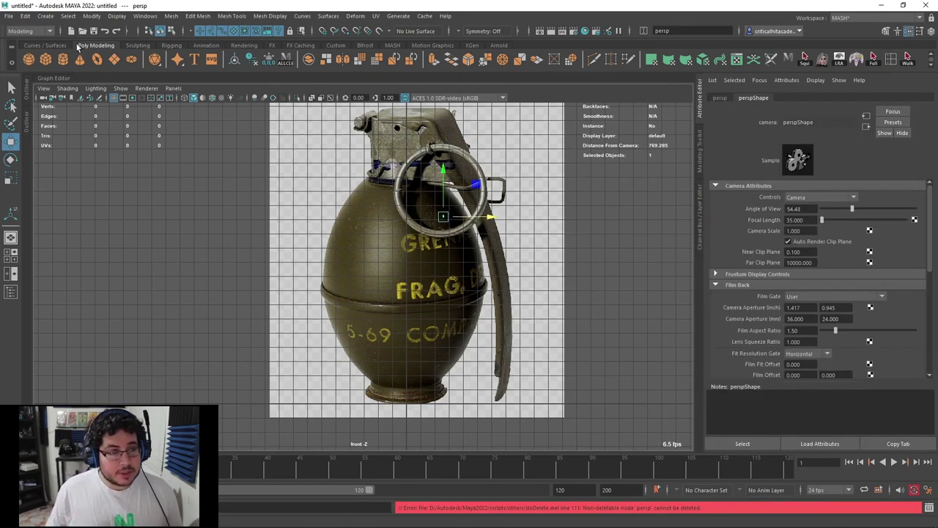
pyautogui.click(348, 215)
pyautogui.click(443, 217)
pyautogui.hotkey('ctrl', 'h')
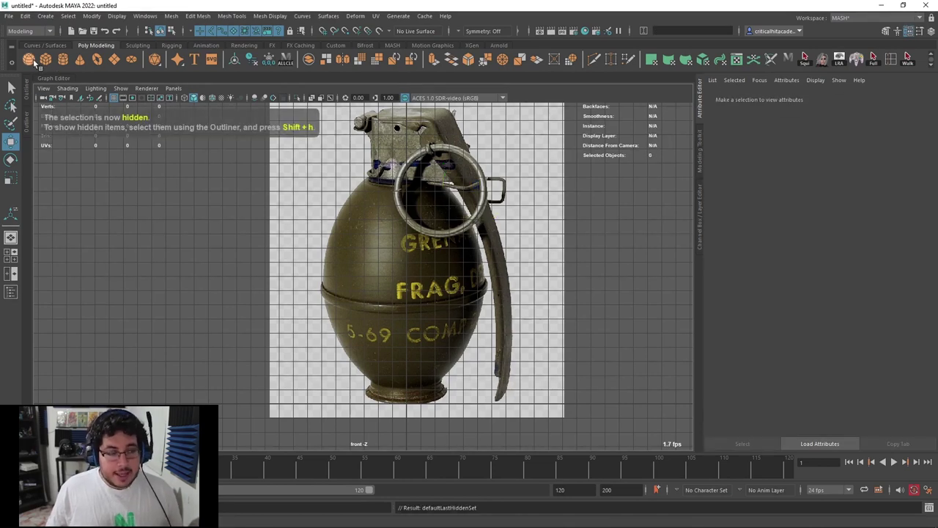
# Create a polygon sphere, raise it onto the grenade's body and scale it to roughly the body's width
pyautogui.click(30, 60)
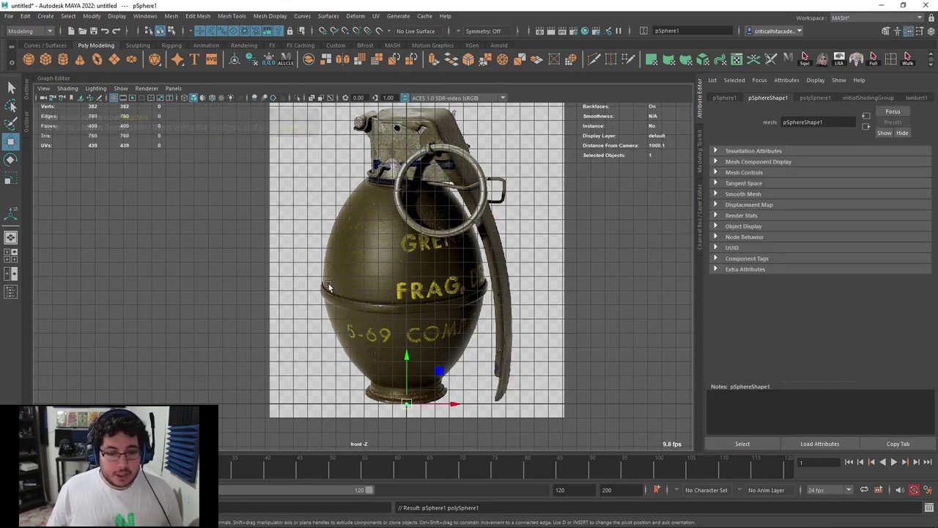
pyautogui.moveTo(407, 356); pyautogui.dragTo(408, 257)
pyautogui.press('r')
pyautogui.moveTo(407, 305); pyautogui.dragTo(547, 314)
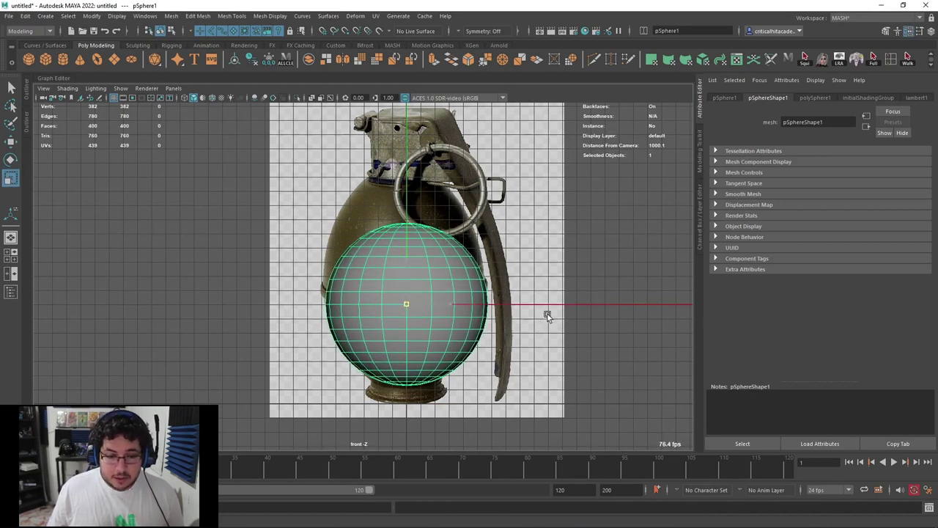
# Display the sphere in wireframe and stretch it vertically, adjusting its height and scale to match the egg-shaped grenade body
pyautogui.press('w')
pyautogui.moveTo(408, 255); pyautogui.dragTo(409, 238)
pyautogui.press('r')
pyautogui.moveTo(407, 286); pyautogui.dragTo(414, 286)
pyautogui.moveTo(405, 240)
pyautogui.mouseDown()
pyautogui.moveTo(402, 224)
pyautogui.moveTo(407, 241)
pyautogui.mouseUp()
pyautogui.press('4')
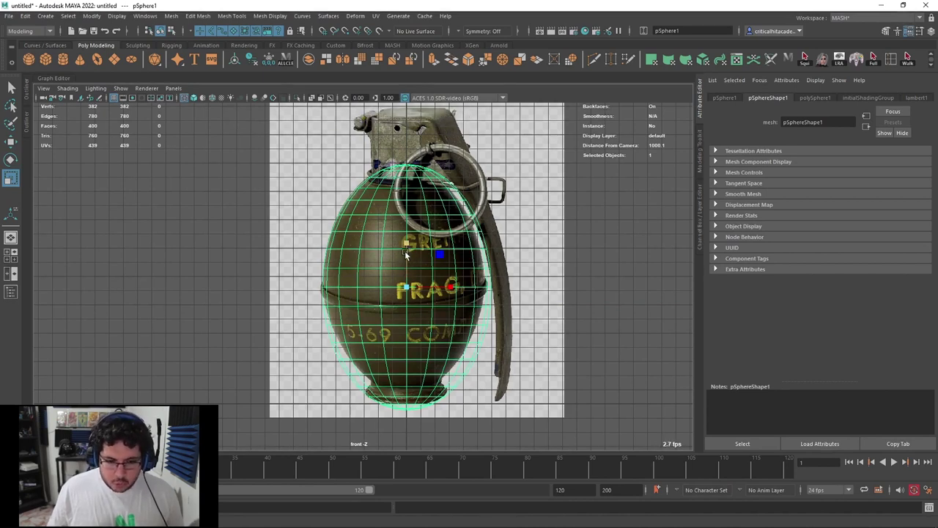
pyautogui.moveTo(406, 287); pyautogui.dragTo(397, 282)
pyautogui.moveTo(407, 245); pyautogui.dragTo(404, 239)
pyautogui.press('w')
pyautogui.press('r')
pyautogui.moveTo(408, 281); pyautogui.dragTo(409, 280)
pyautogui.press('w')
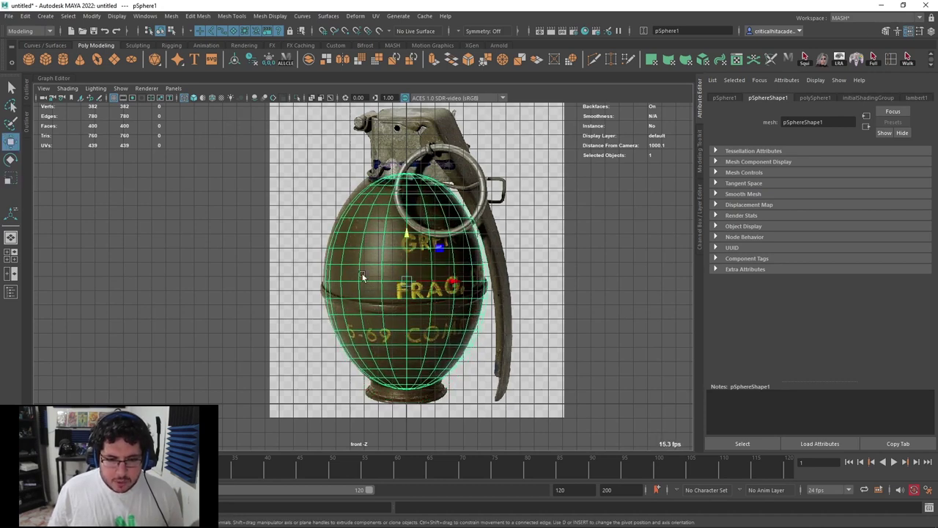
# Delete the cap faces at the top of the sphere where the grenade's neck begins
pyautogui.keyDown('alt'); pyautogui.moveTo(435, 185); pyautogui.dragTo(436, 220, button='middle'); pyautogui.keyUp('alt')
pyautogui.click(567, 170)
pyautogui.keyDown('alt'); pyautogui.moveTo(501, 240); pyautogui.dragTo(501, 186, button='middle'); pyautogui.keyUp('alt')
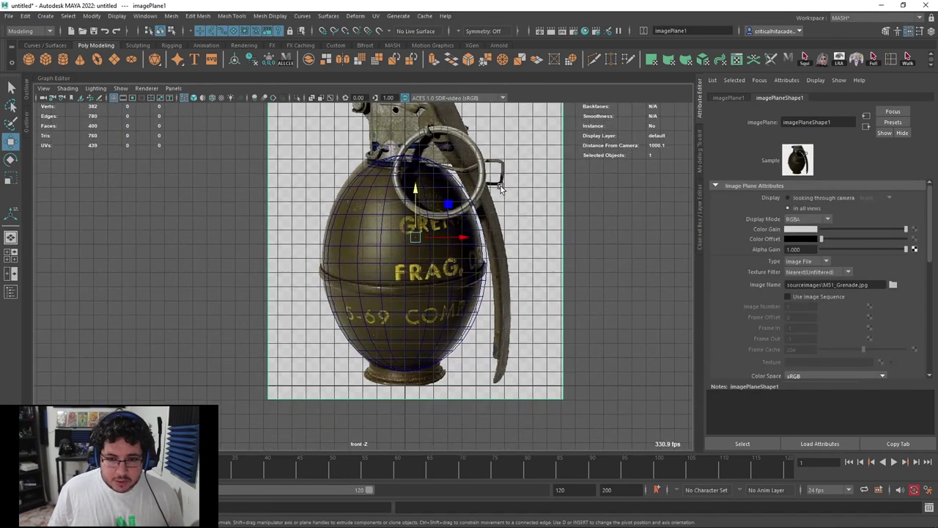
pyautogui.scroll(2, 487, 204)
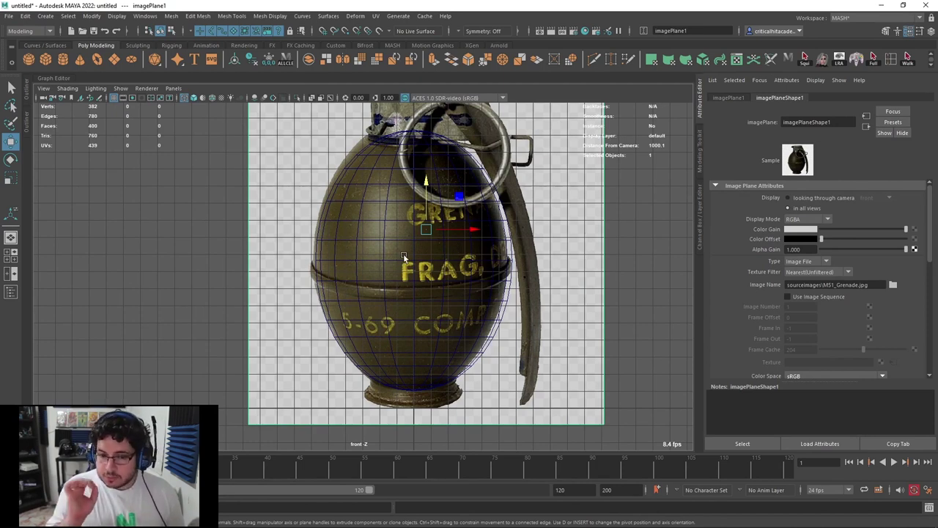
pyautogui.moveTo(328, 156); pyautogui.dragTo(373, 189)
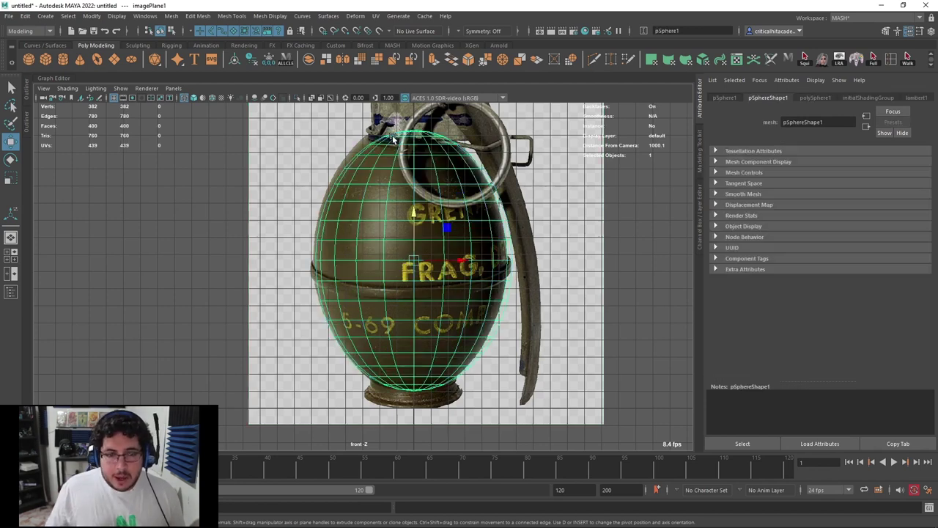
pyautogui.moveTo(443, 165); pyautogui.dragTo(456, 127, button='right')
pyautogui.moveTo(500, 125); pyautogui.dragTo(354, 139)
pyautogui.press('Delete')
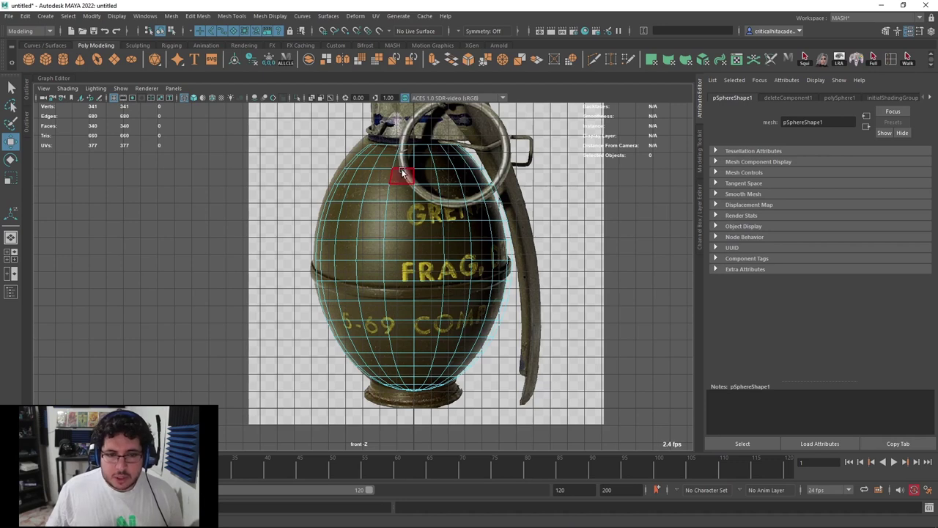
# Delete the cap faces at the bottom of the sphere where the grenade's base collar begins
pyautogui.rightClick(399, 170)
pyautogui.moveTo(396, 165); pyautogui.dragTo(396, 198, button='right')
pyautogui.click(500, 145)
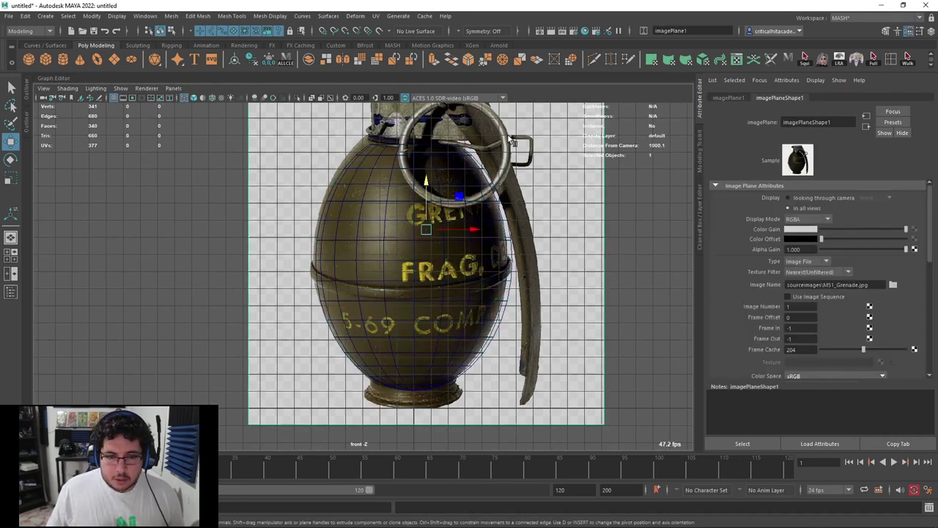
pyautogui.click(464, 139)
pyautogui.keyDown('alt'); pyautogui.moveTo(433, 382); pyautogui.dragTo(424, 274, button='middle'); pyautogui.keyUp('alt')
pyautogui.scroll(4, 426, 242)
pyautogui.scroll(3, 425, 269)
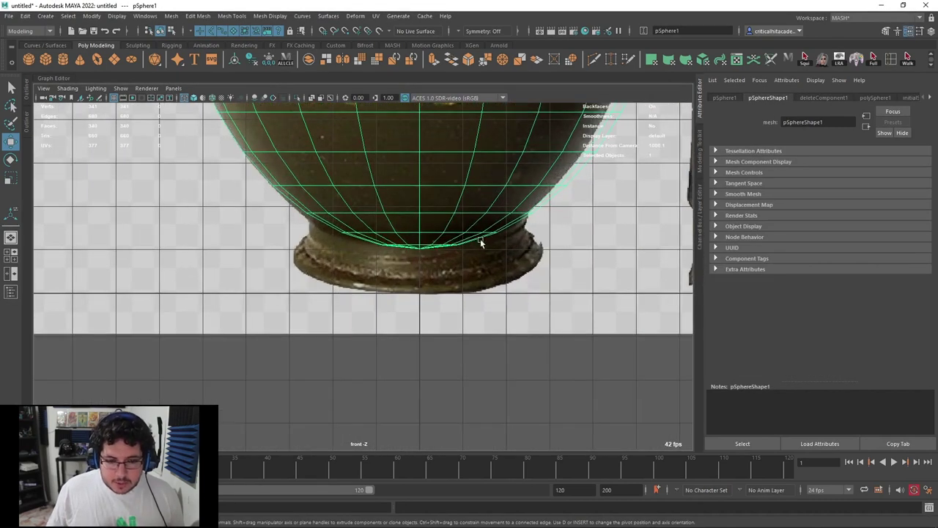
pyautogui.rightClick(382, 210)
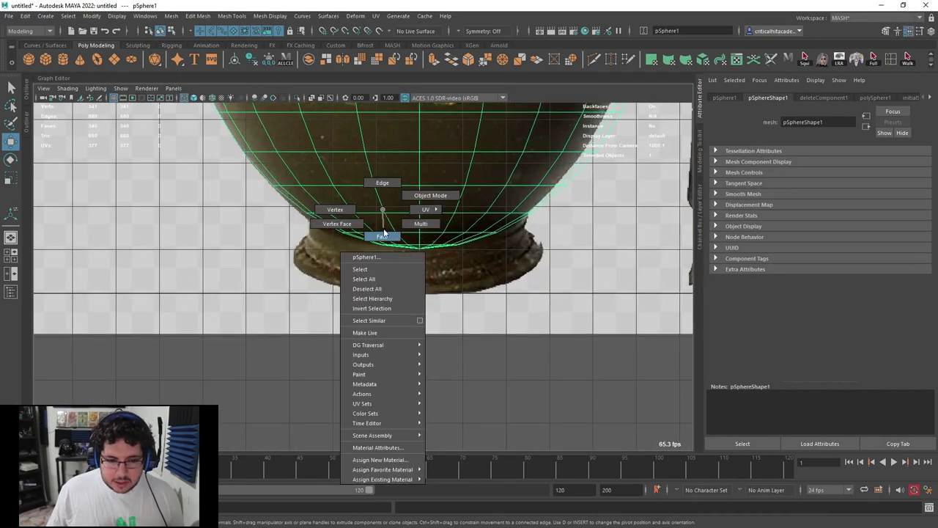
pyautogui.click(383, 232)
pyautogui.moveTo(520, 240); pyautogui.dragTo(287, 304)
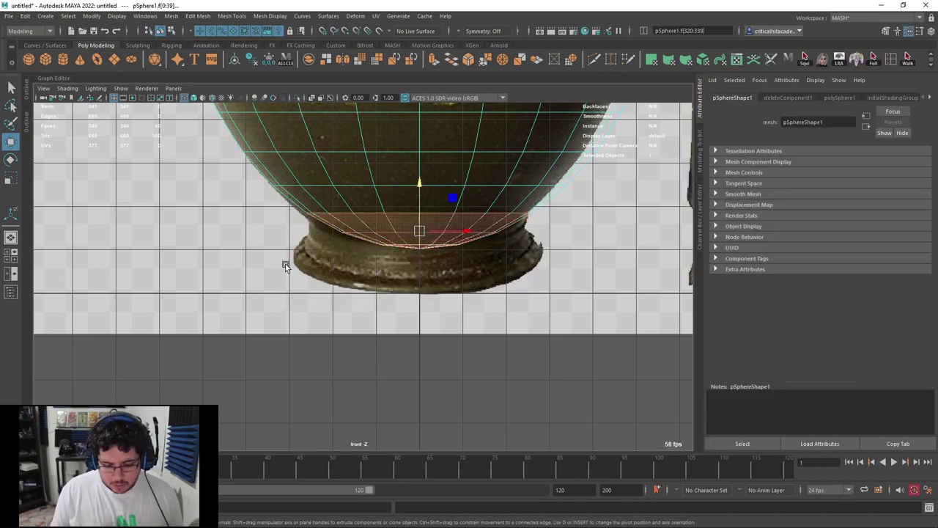
pyautogui.press('Delete')
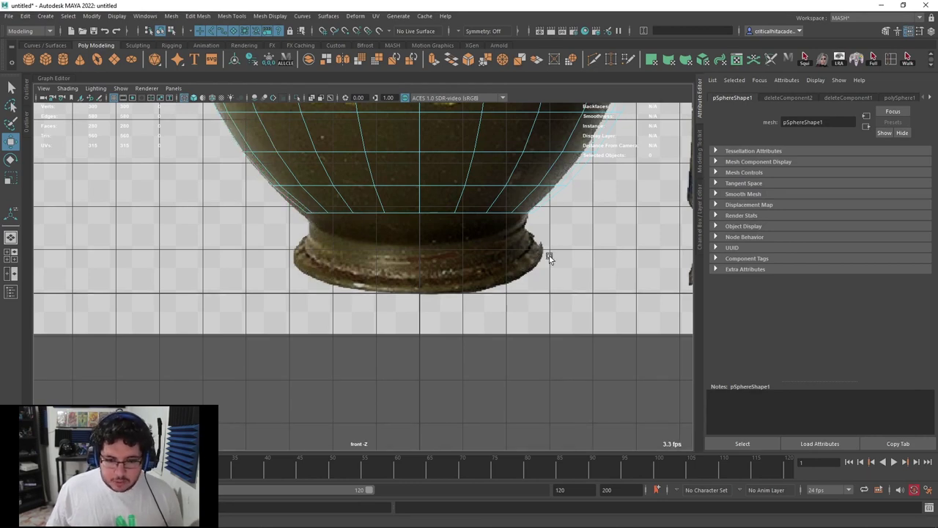
# Extrude the body's open bottom edge loop straight down to the middle of the base collar
pyautogui.moveTo(409, 207); pyautogui.dragTo(395, 192, button='right')
pyautogui.rightClick(402, 214)
pyautogui.rightClick(395, 213)
pyautogui.doubleClick(394, 213)
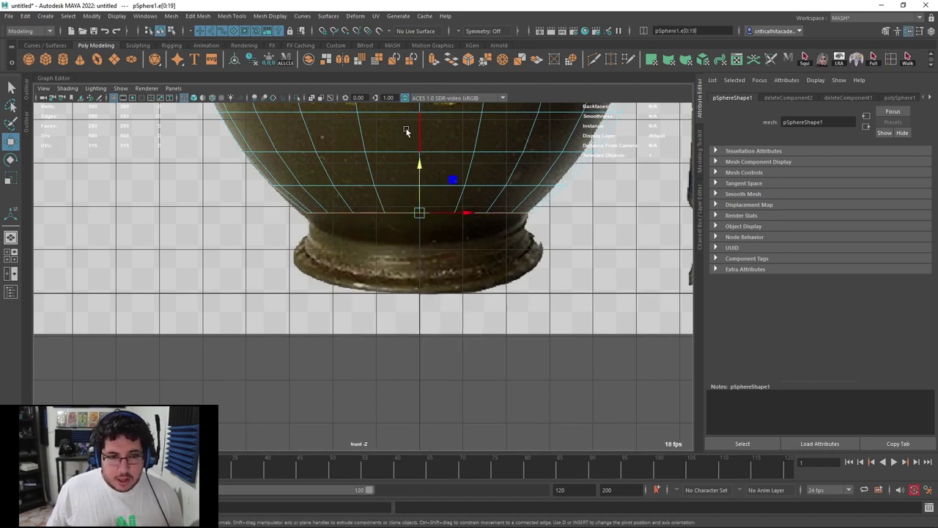
pyautogui.click(433, 60)
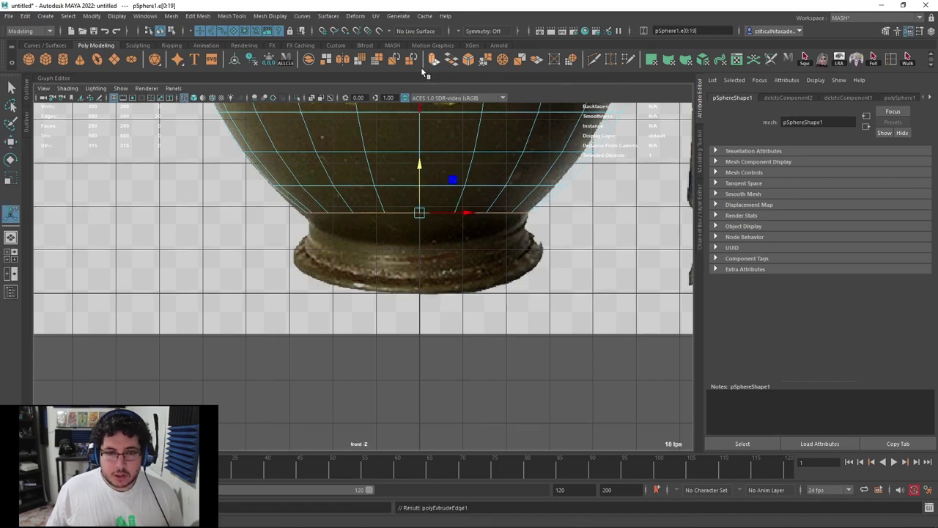
pyautogui.press('w')
pyautogui.moveTo(418, 162); pyautogui.dragTo(421, 204)
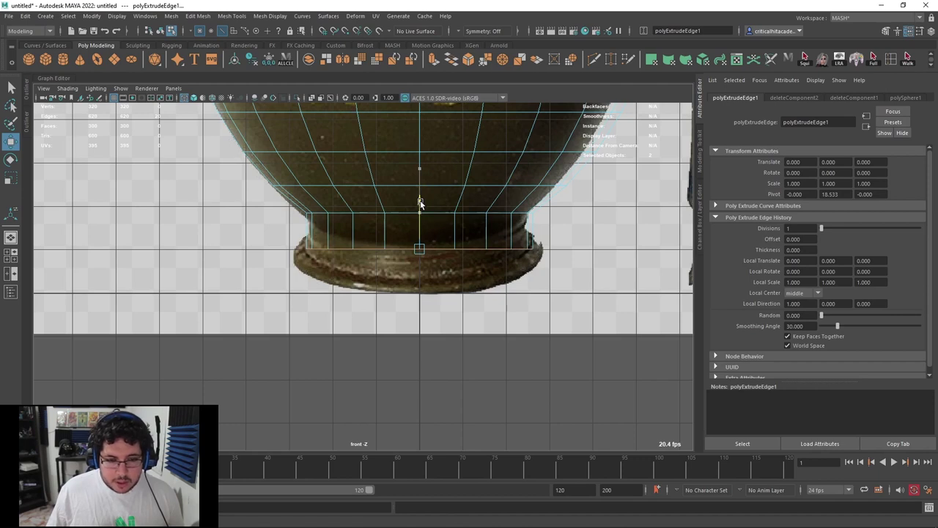
# Extrude the new bottom edge loop down a second time to add another ring to the base
pyautogui.click(434, 61)
pyautogui.press('w')
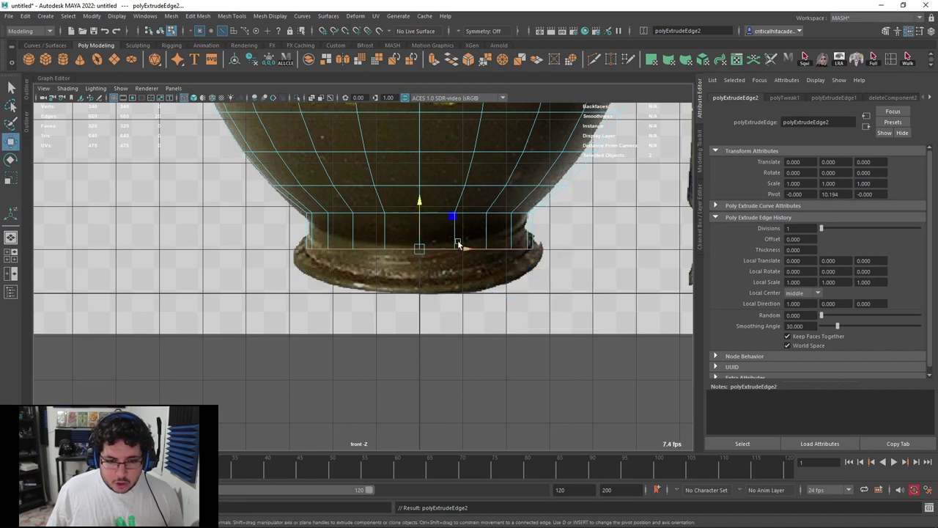
pyautogui.moveTo(420, 201); pyautogui.dragTo(418, 227)
# Lower the base's three edge loops to line up with the collar's top, rim and bottom in the reference
pyautogui.rightClick(434, 208)
pyautogui.moveTo(421, 198); pyautogui.dragTo(422, 173, button='right')
pyautogui.doubleClick(399, 211)
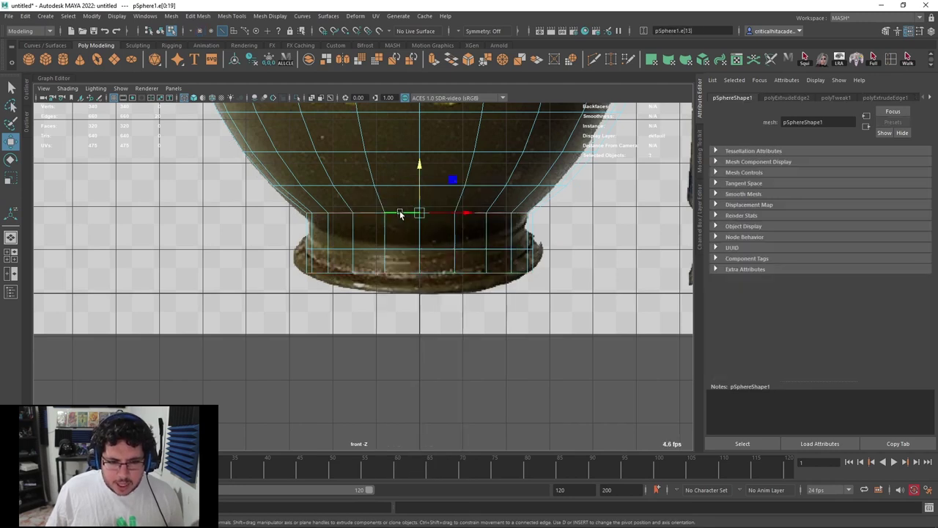
pyautogui.moveTo(421, 168); pyautogui.dragTo(420, 181)
pyautogui.doubleClick(413, 273)
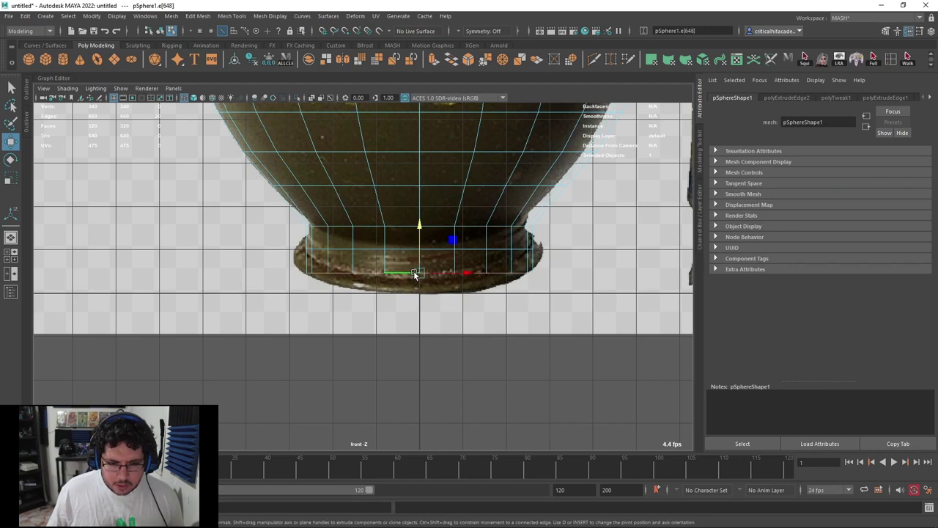
pyautogui.moveTo(417, 229); pyautogui.dragTo(417, 246)
pyautogui.doubleClick(340, 250)
pyautogui.moveTo(422, 205); pyautogui.dragTo(422, 228)
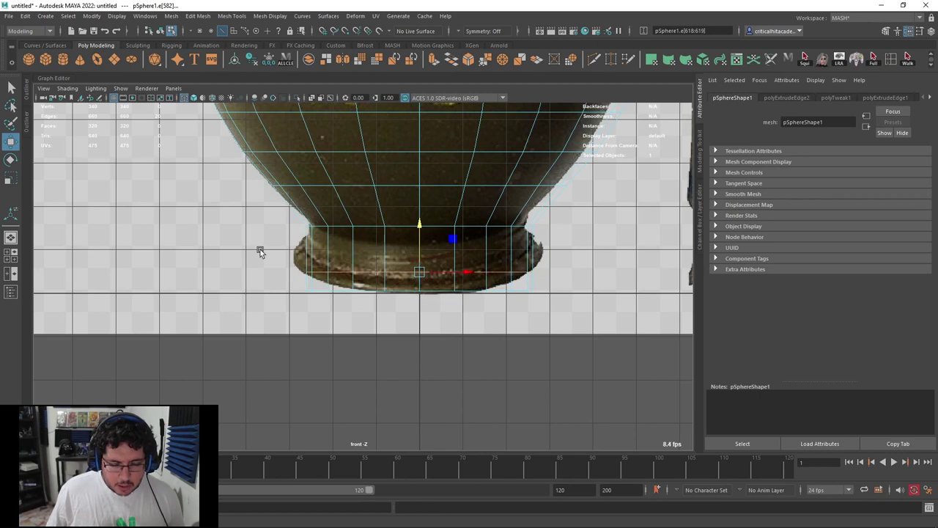
# Switch to the textured perspective view and return the sphere to object mode
pyautogui.press('6')
pyautogui.press('space')
pyautogui.moveTo(386, 299)
pyautogui.mouseDown()
pyautogui.moveTo(391, 241)
pyautogui.moveTo(402, 320)
pyautogui.moveTo(467, 226)
pyautogui.mouseUp()
pyautogui.scroll(-8, 454, 224)
pyautogui.scroll(3, 447, 208)
pyautogui.click(459, 164)
pyautogui.moveTo(460, 163); pyautogui.dragTo(537, 149, button='right')
pyautogui.rightClick(448, 147)
pyautogui.moveTo(417, 241); pyautogui.dragTo(480, 195, button='right')
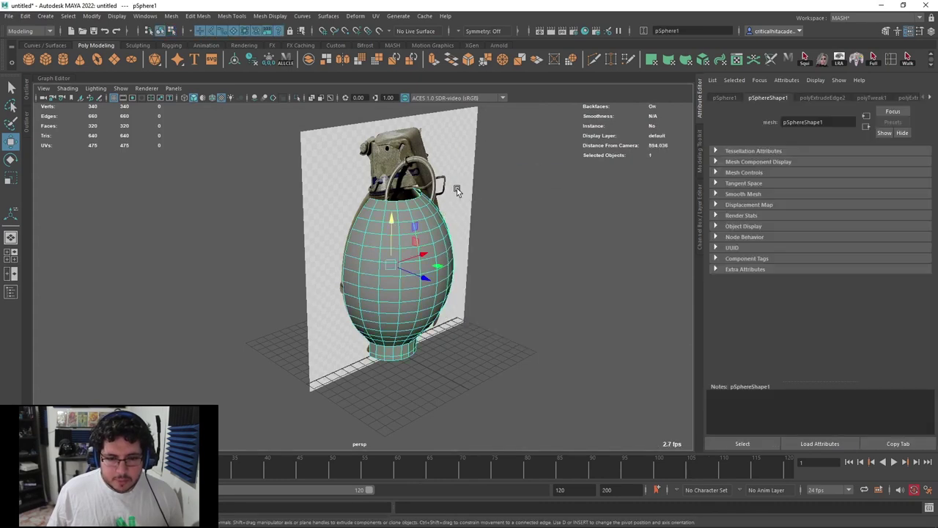
# Move the grenade image plane back, well away from the model
pyautogui.click(460, 209)
pyautogui.moveTo(445, 254); pyautogui.dragTo(240, 185)
pyautogui.click(487, 255)
pyautogui.keyDown('alt'); pyautogui.moveTo(471, 205); pyautogui.dragTo(481, 153, button='middle'); pyautogui.keyUp('alt')
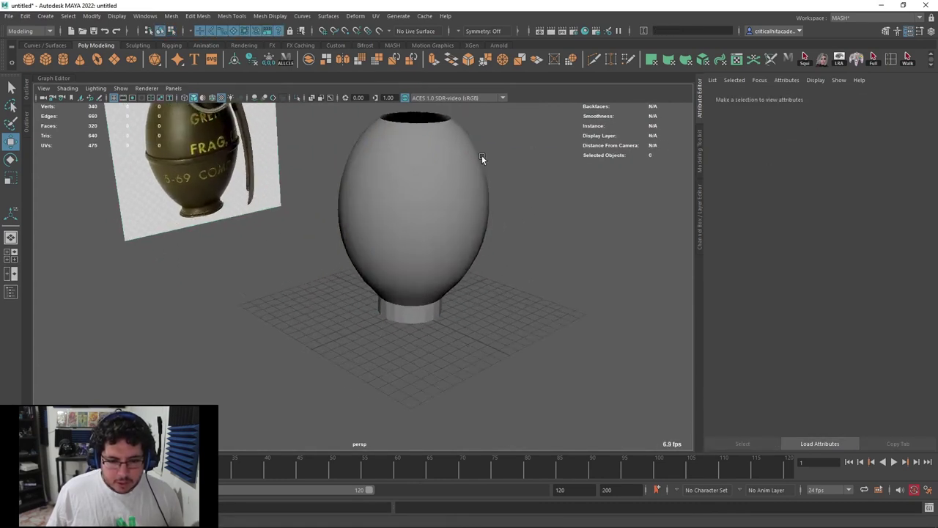
# Extrude the lowest ring of faces on the base outward by about 1.8 units to form a protruding rim
pyautogui.scroll(7, 476, 168)
pyautogui.click(440, 328)
pyautogui.keyDown('alt'); pyautogui.moveTo(440, 328); pyautogui.dragTo(414, 208, button='middle'); pyautogui.keyUp('alt')
pyautogui.scroll(4, 414, 209)
pyautogui.keyDown('alt'); pyautogui.moveTo(410, 315); pyautogui.dragTo(393, 267); pyautogui.keyUp('alt')
pyautogui.scroll(2, 368, 172)
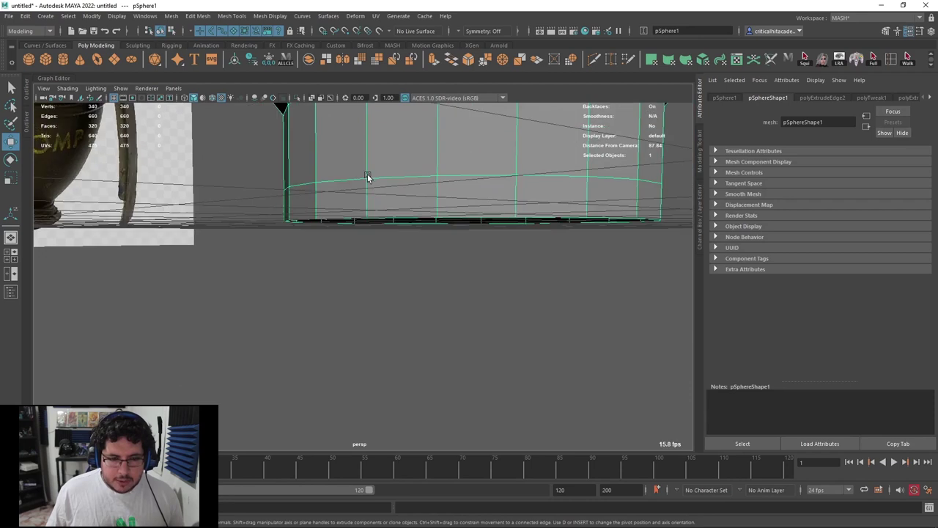
pyautogui.moveTo(390, 211)
pyautogui.keyDown('alt'); pyautogui.mouseDown()
pyautogui.moveTo(360, 219)
pyautogui.moveTo(381, 224)
pyautogui.mouseUp(); pyautogui.keyUp('alt')
pyautogui.moveTo(389, 202); pyautogui.dragTo(389, 225, button='right')
pyautogui.click(391, 206)
pyautogui.keyDown('shift'); pyautogui.doubleClick(335, 206); pyautogui.keyUp('shift')
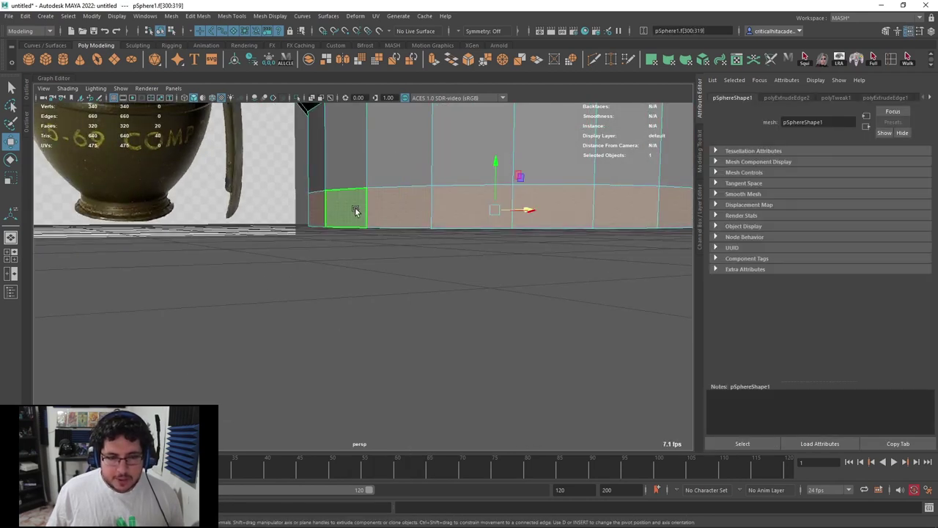
pyautogui.click(400, 211)
pyautogui.keyDown('shift'); pyautogui.doubleClick(343, 209); pyautogui.keyUp('shift')
pyautogui.moveTo(456, 249)
pyautogui.keyDown('alt'); pyautogui.mouseDown()
pyautogui.moveTo(413, 253)
pyautogui.moveTo(444, 255)
pyautogui.mouseUp(); pyautogui.keyUp('alt')
pyautogui.scroll(-3, 413, 253)
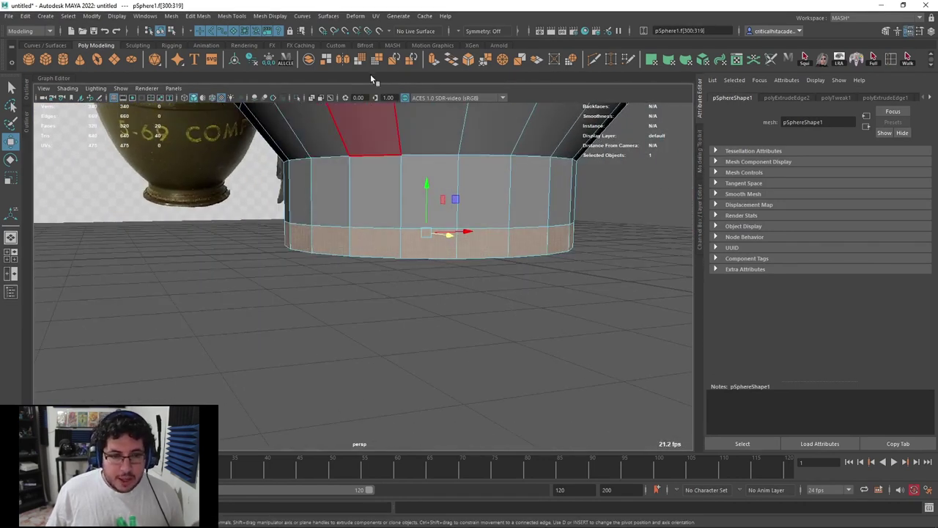
pyautogui.click(432, 61)
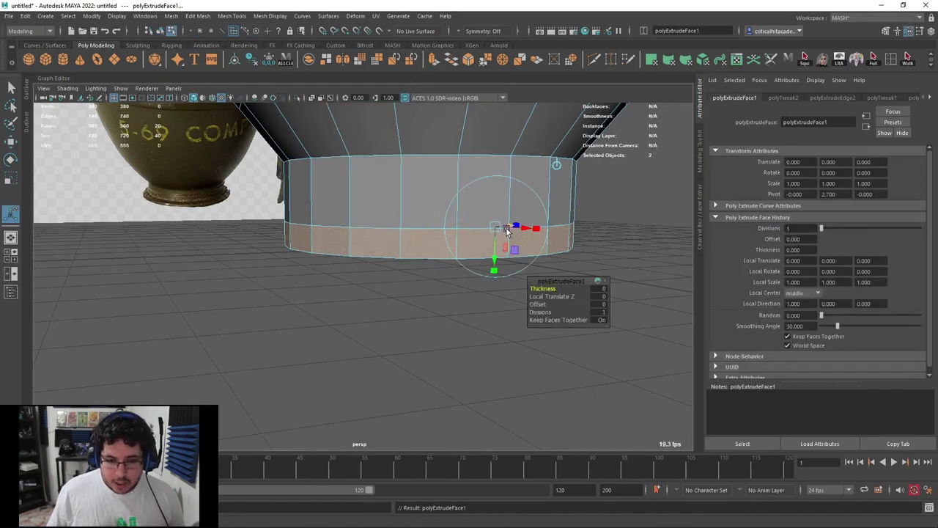
pyautogui.moveTo(508, 230); pyautogui.dragTo(504, 245)
pyautogui.keyDown('alt'); pyautogui.moveTo(504, 245); pyautogui.dragTo(396, 247, button='right'); pyautogui.keyUp('alt')
pyautogui.keyDown('alt'); pyautogui.moveTo(396, 248); pyautogui.dragTo(323, 233); pyautogui.keyUp('alt')
pyautogui.keyDown('alt'); pyautogui.moveTo(322, 233); pyautogui.dragTo(341, 223, button='right'); pyautogui.keyUp('alt')
pyautogui.keyDown('alt'); pyautogui.moveTo(342, 223); pyautogui.dragTo(432, 300); pyautogui.keyUp('alt')
pyautogui.scroll(1, 379, 273)
pyautogui.scroll(-1, 429, 268)
# In the front wireframe view, raise all the rim's vertices slightly to line up with the reference
pyautogui.press('space')
pyautogui.scroll(2, 450, 278)
pyautogui.press('4')
pyautogui.rightClick(392, 239)
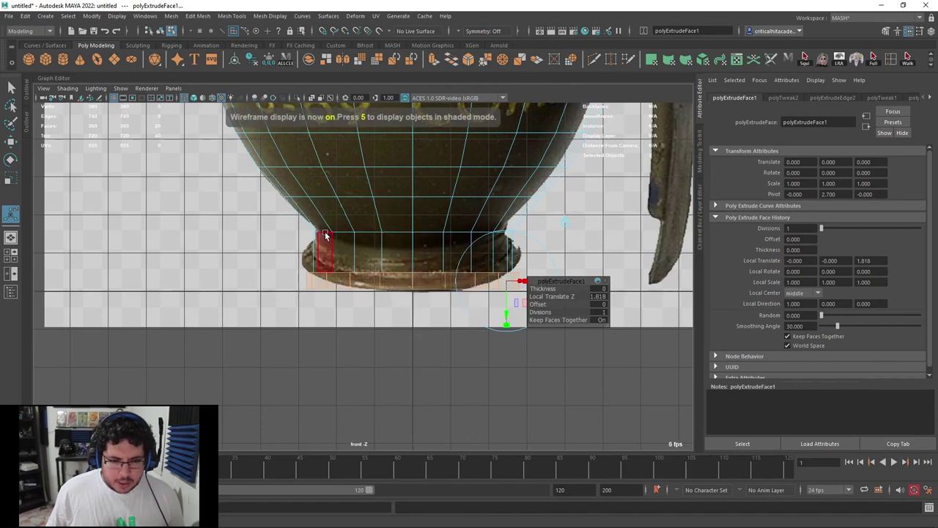
pyautogui.moveTo(325, 232); pyautogui.dragTo(272, 228, button='right')
pyautogui.moveTo(275, 235); pyautogui.dragTo(541, 303)
pyautogui.moveTo(551, 251); pyautogui.dragTo(242, 335)
pyautogui.press('w')
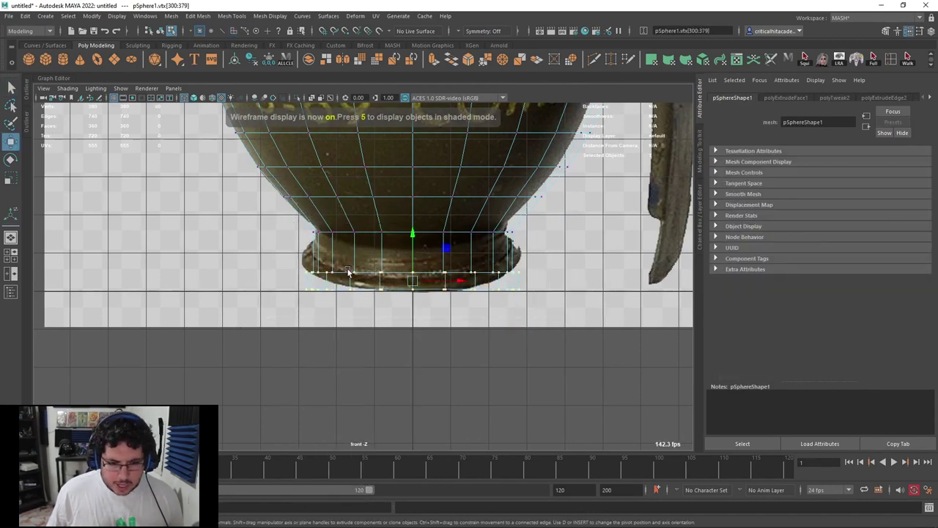
pyautogui.moveTo(409, 238)
pyautogui.mouseDown()
pyautogui.moveTo(411, 226)
pyautogui.moveTo(409, 234)
pyautogui.mouseUp()
# Bevel the base rim's top outer edge loop with two segments and a fraction of 0.66
pyautogui.press('space')
pyautogui.scroll(5, 399, 264)
pyautogui.moveTo(396, 264); pyautogui.dragTo(391, 239, button='right')
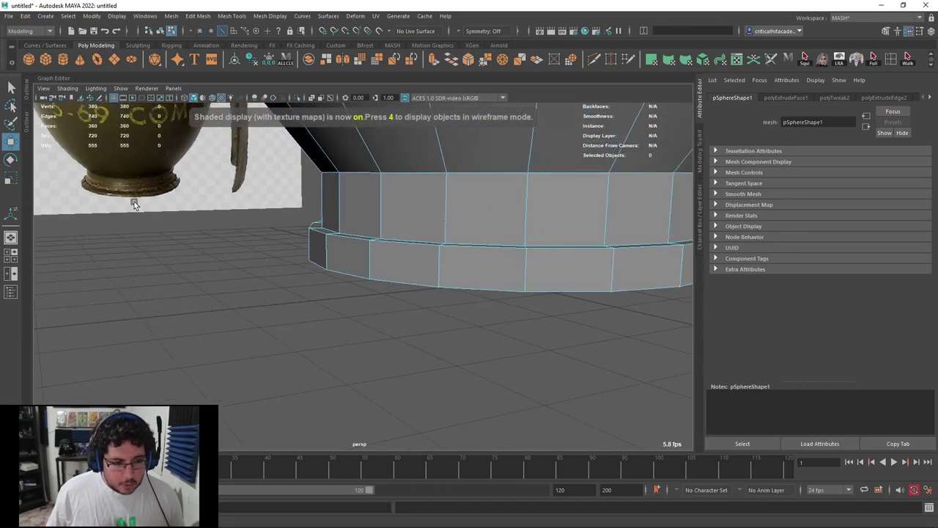
pyautogui.click(350, 242)
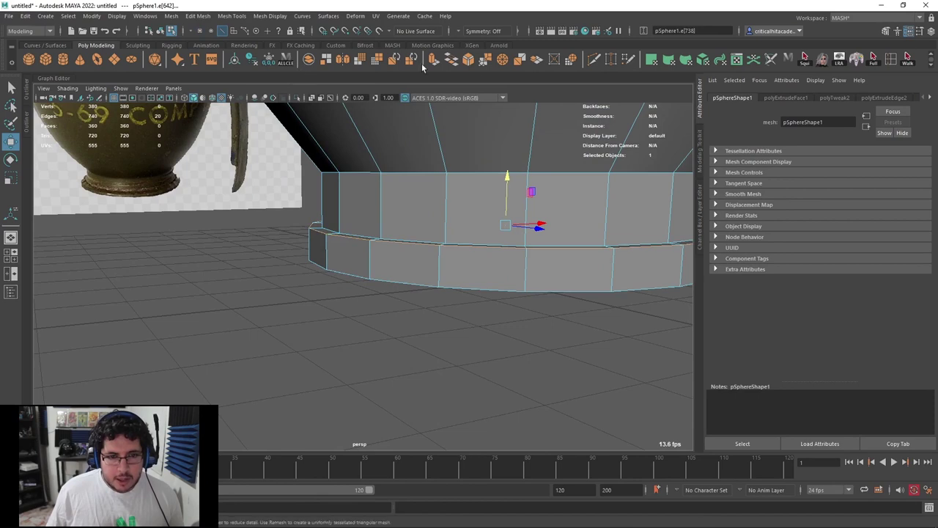
pyautogui.click(471, 59)
pyautogui.keyDown('alt'); pyautogui.moveTo(402, 251); pyautogui.dragTo(388, 252); pyautogui.keyUp('alt')
pyautogui.moveTo(543, 294); pyautogui.dragTo(548, 288)
pyautogui.keyDown('alt'); pyautogui.moveTo(476, 280); pyautogui.dragTo(379, 224); pyautogui.keyUp('alt')
pyautogui.keyDown('alt'); pyautogui.moveTo(306, 253); pyautogui.dragTo(300, 237); pyautogui.keyUp('alt')
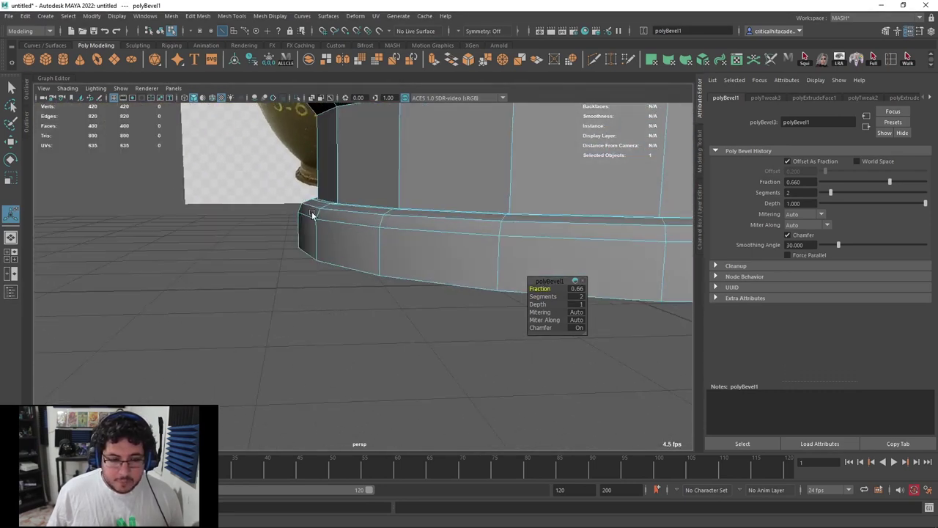
# Scale the bottom outer edge loop of the base rim and undo the last extra scale adjustment
pyautogui.doubleClick(309, 257)
pyautogui.press('r')
pyautogui.scroll(-3, 448, 265)
pyautogui.moveTo(507, 256); pyautogui.dragTo(435, 256)
pyautogui.keyDown('alt'); pyautogui.moveTo(321, 271); pyautogui.dragTo(357, 244); pyautogui.keyUp('alt')
pyautogui.click(343, 229)
pyautogui.keyDown('alt'); pyautogui.moveTo(471, 270); pyautogui.dragTo(368, 261); pyautogui.keyUp('alt')
pyautogui.doubleClick(340, 190)
pyautogui.keyDown('ctrl'); pyautogui.moveTo(536, 228); pyautogui.dragTo(536, 228); pyautogui.keyUp('ctrl')
pyautogui.hotkey('ctrl', 'z')
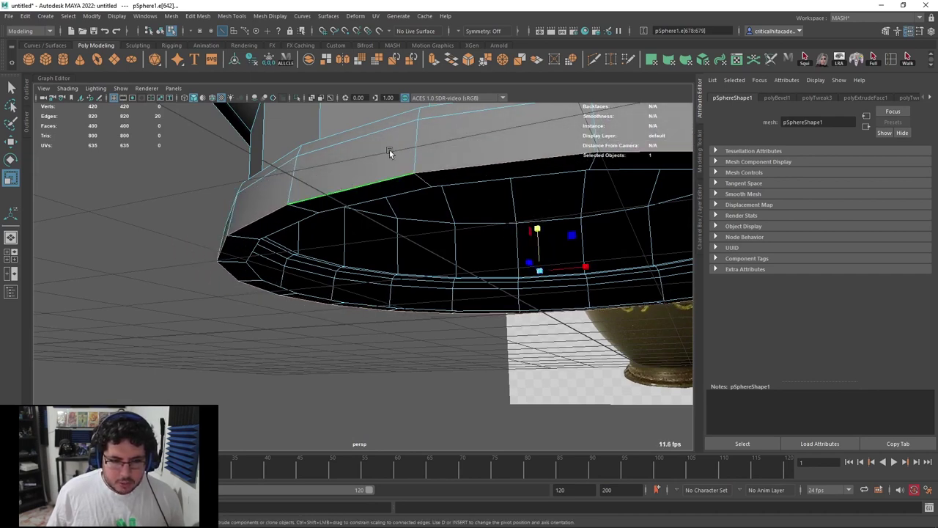
# Bevel the base rim's bottom outer edge loop and adjust the bevel fraction
pyautogui.click(458, 59)
pyautogui.moveTo(542, 297); pyautogui.dragTo(530, 288)
pyautogui.scroll(-3, 416, 236)
pyautogui.keyDown('alt'); pyautogui.moveTo(415, 236); pyautogui.dragTo(418, 247); pyautogui.keyUp('alt')
pyautogui.press('q')
pyautogui.click(299, 315)
pyautogui.scroll(-4, 300, 315)
pyautogui.keyDown('alt'); pyautogui.moveTo(301, 315); pyautogui.dragTo(391, 264); pyautogui.keyUp('alt')
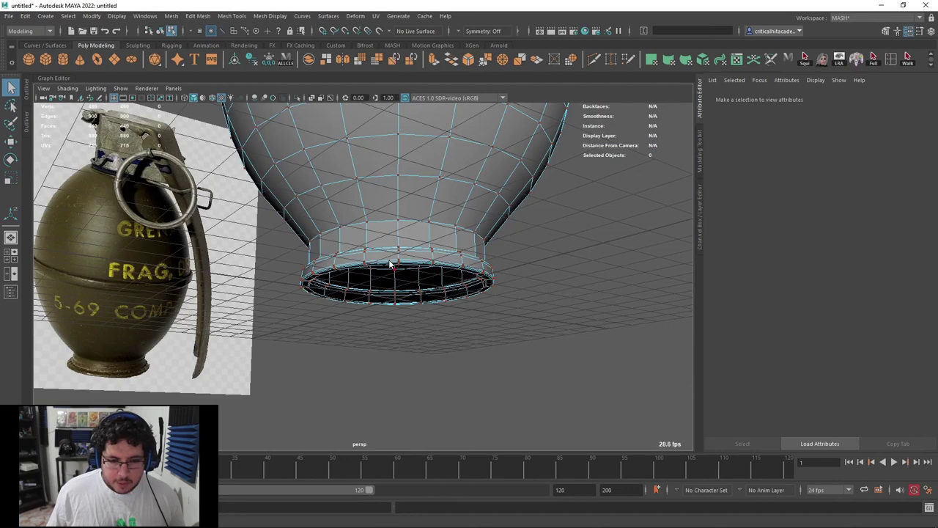
# Return the body to object mode and examine the bevelled base from several angles
pyautogui.moveTo(391, 264); pyautogui.dragTo(458, 233, button='right')
pyautogui.click(539, 252)
pyautogui.scroll(-4, 539, 252)
pyautogui.keyDown('alt'); pyautogui.moveTo(540, 252); pyautogui.dragTo(410, 282); pyautogui.keyUp('alt')
pyautogui.scroll(4, 462, 326)
pyautogui.scroll(3, 381, 257)
pyautogui.click(320, 217)
pyautogui.keyDown('alt'); pyautogui.moveTo(433, 315); pyautogui.dragTo(450, 255); pyautogui.keyUp('alt')
pyautogui.scroll(-3, 451, 261)
pyautogui.keyDown('alt'); pyautogui.moveTo(482, 310); pyautogui.dragTo(434, 237); pyautogui.keyUp('alt')
pyautogui.scroll(-4, 461, 344)
# Extrude the inner border edge loop of the base's underside with offset 3 and thickness -1.9
pyautogui.scroll(4, 381, 275)
pyautogui.scroll(3, 388, 224)
pyautogui.keyDown('alt'); pyautogui.moveTo(374, 219); pyautogui.dragTo(282, 174); pyautogui.keyUp('alt')
pyautogui.moveTo(243, 216); pyautogui.dragTo(244, 176, button='right')
pyautogui.click(236, 219)
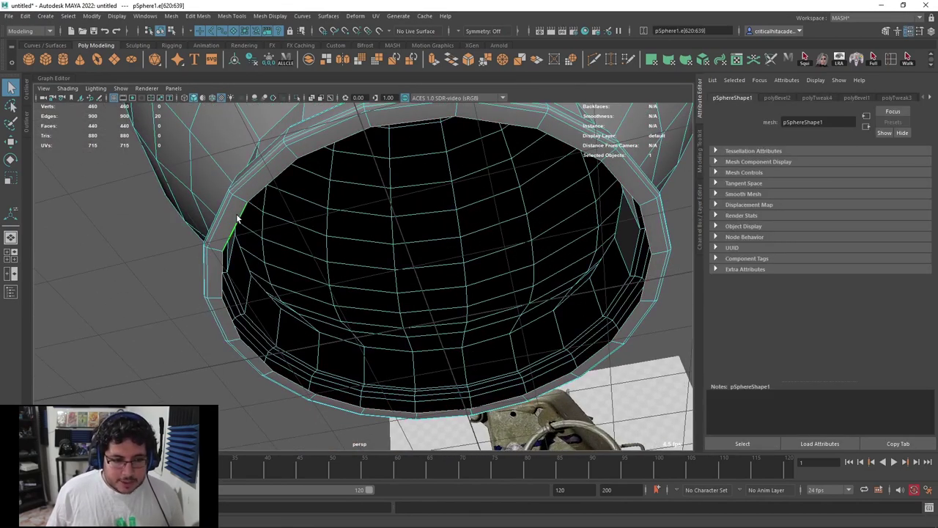
pyautogui.hotkey('ctrl', 'e')
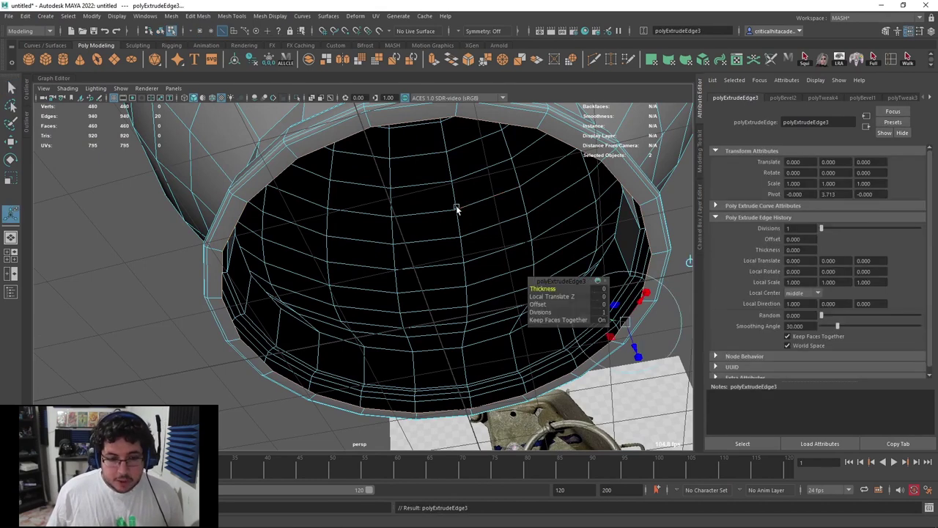
pyautogui.moveTo(560, 290)
pyautogui.mouseDown()
pyautogui.moveTo(521, 288)
pyautogui.moveTo(549, 298)
pyautogui.mouseUp()
pyautogui.keyDown('alt'); pyautogui.moveTo(544, 296); pyautogui.dragTo(515, 296); pyautogui.keyUp('alt')
pyautogui.keyDown('alt'); pyautogui.moveTo(264, 331); pyautogui.dragTo(315, 278); pyautogui.keyUp('alt')
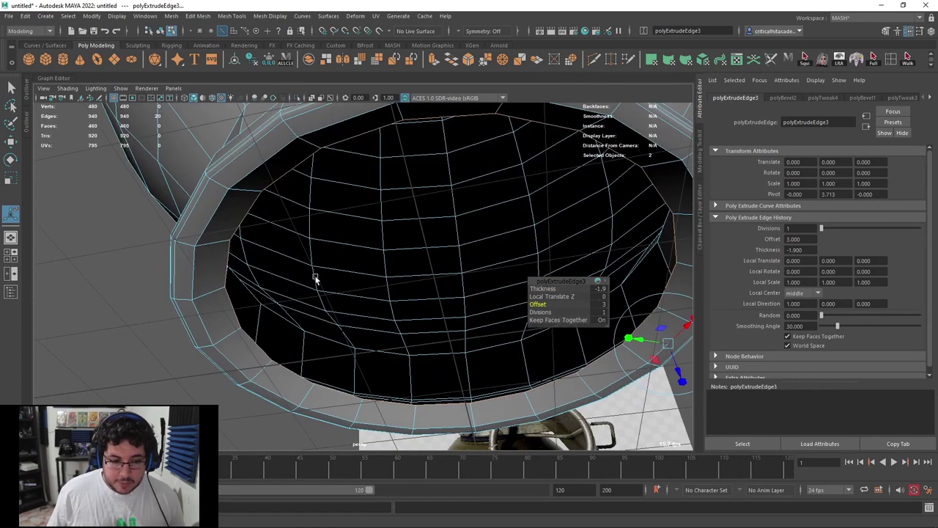
# Extrude the underside's inner edge loop again and move the new loop up into the body
pyautogui.hotkey('ctrl', 'e')
pyautogui.keyDown('alt'); pyautogui.moveTo(435, 291); pyautogui.dragTo(423, 304); pyautogui.keyUp('alt')
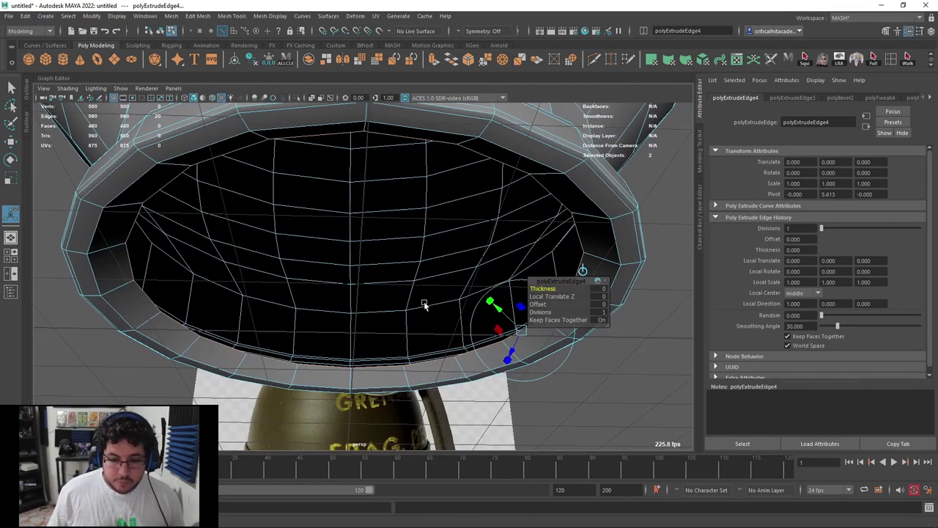
pyautogui.press('w')
pyautogui.keyDown('alt'); pyautogui.moveTo(357, 258); pyautogui.dragTo(359, 222); pyautogui.keyUp('alt')
# Extrude the recessed edge loop inward by about 14.9 units, leaving a small central hole
pyautogui.hotkey('ctrl', 'e')
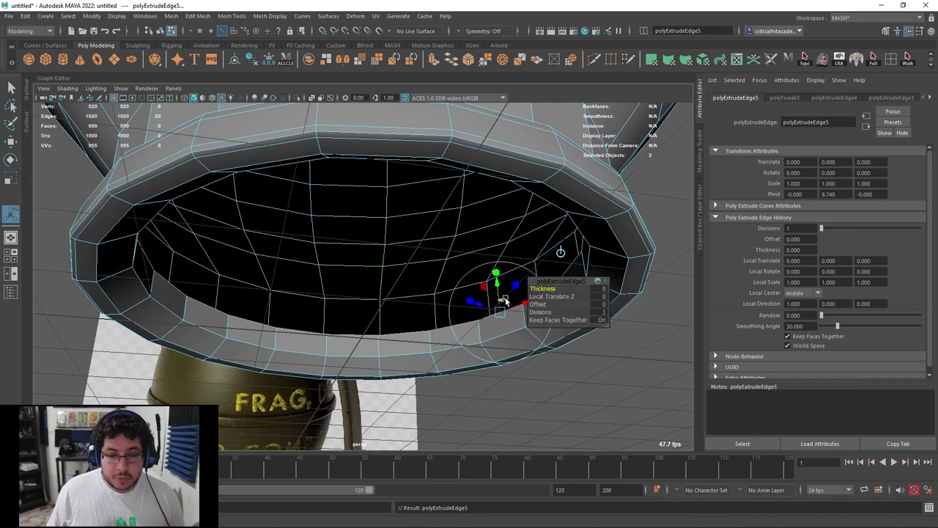
pyautogui.moveTo(484, 304); pyautogui.dragTo(417, 218)
pyautogui.moveTo(418, 215); pyautogui.dragTo(458, 187, button='right')
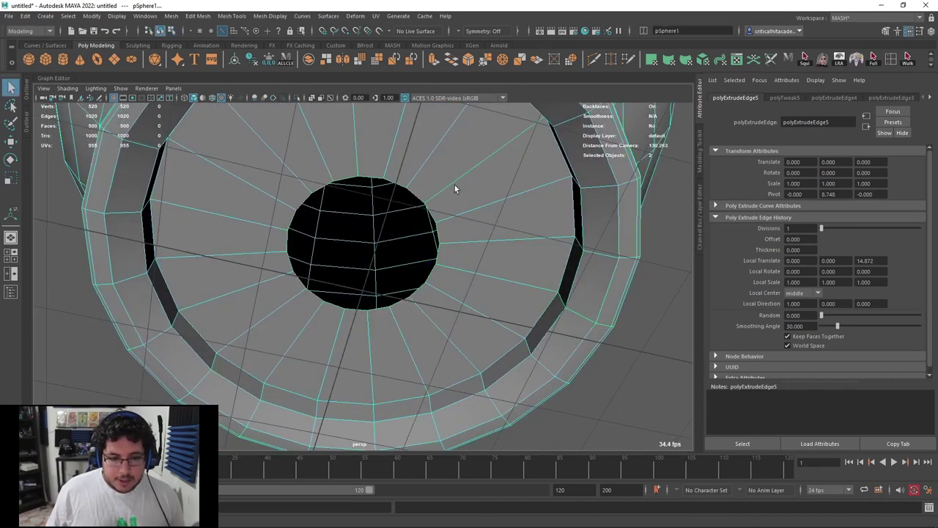
# Fill the central hole in the base's underside and poke the new face into triangles
pyautogui.keyDown('alt'); pyautogui.moveTo(335, 200); pyautogui.dragTo(325, 257); pyautogui.keyUp('alt')
pyautogui.scroll(3, 324, 257)
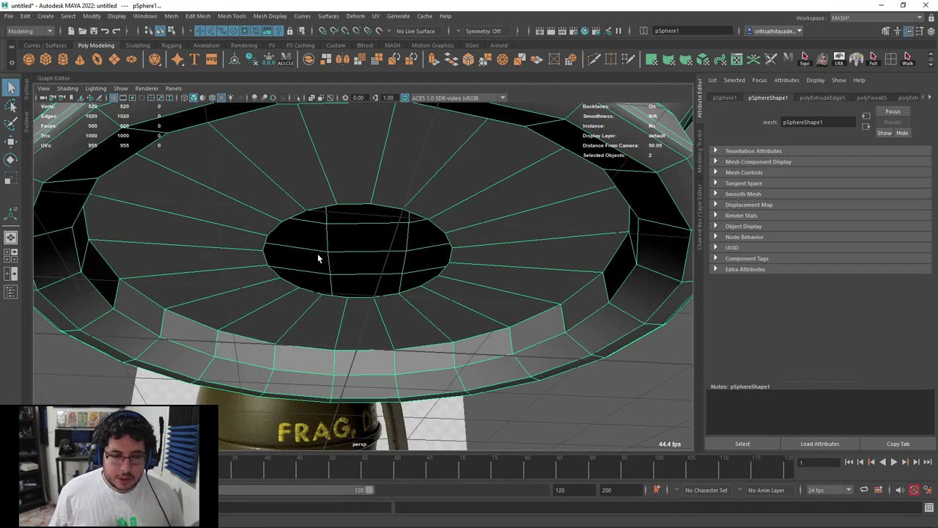
pyautogui.moveTo(307, 192); pyautogui.dragTo(306, 170, button='right')
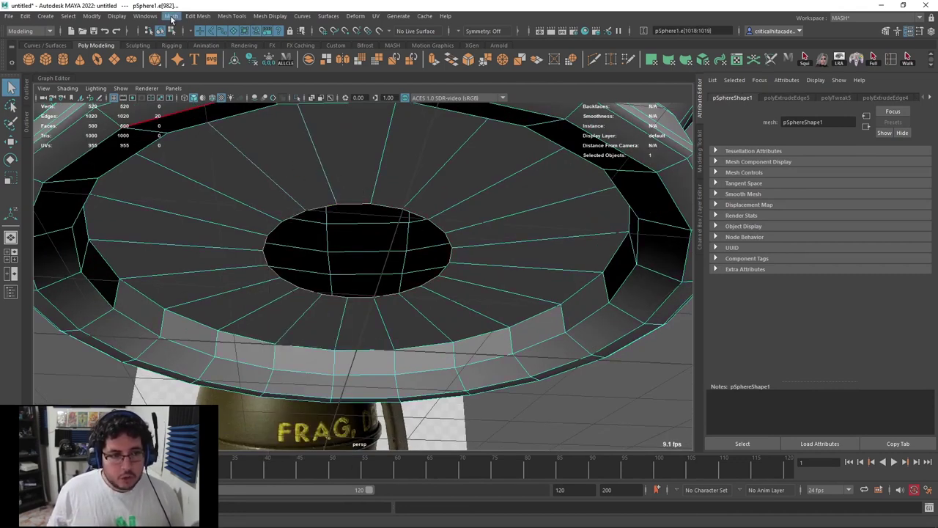
pyautogui.click(170, 16)
pyautogui.click(211, 92)
pyautogui.moveTo(321, 224); pyautogui.dragTo(323, 229, button='right')
pyautogui.click(323, 229)
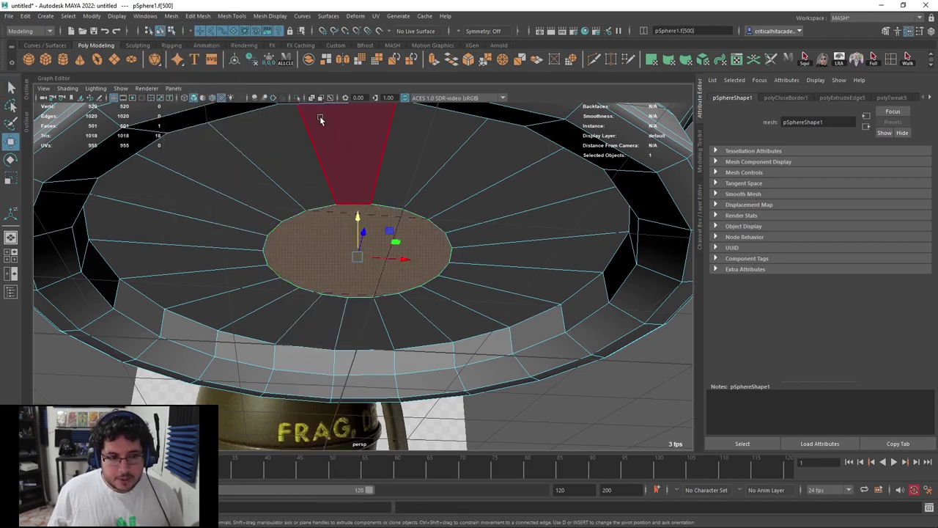
pyautogui.click(197, 17)
pyautogui.click(218, 301)
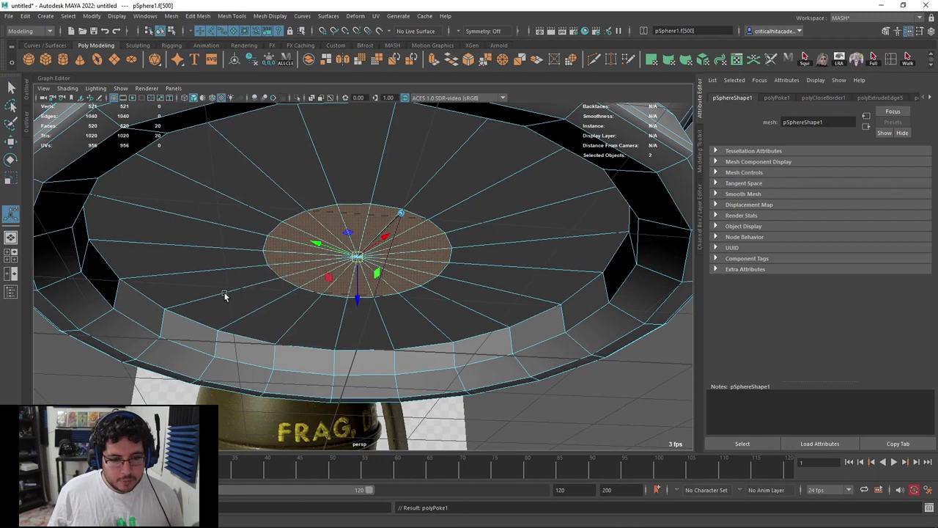
# Return to object mode and inspect the closed base and the whole body from several angles
pyautogui.scroll(-2, 353, 257)
pyautogui.moveTo(383, 244); pyautogui.dragTo(491, 198, button='right')
pyautogui.press('q')
pyautogui.click(662, 269)
pyautogui.scroll(-5, 662, 268)
pyautogui.moveTo(506, 241)
pyautogui.keyDown('alt'); pyautogui.mouseDown()
pyautogui.moveTo(503, 199)
pyautogui.moveTo(491, 253)
pyautogui.mouseUp(); pyautogui.keyUp('alt')
pyautogui.scroll(-4, 466, 212)
pyautogui.keyDown('alt'); pyautogui.moveTo(465, 212); pyautogui.dragTo(401, 238); pyautogui.keyUp('alt')
pyautogui.scroll(-5, 418, 242)
pyautogui.scroll(6, 416, 248)
# In the front view, raise the body's top border edge loop slightly toward the collar in the reference
pyautogui.click(400, 223)
pyautogui.press('space')
pyautogui.scroll(-6, 400, 212)
pyautogui.keyDown('alt'); pyautogui.moveTo(399, 158); pyautogui.dragTo(393, 322, button='middle'); pyautogui.keyUp('alt')
pyautogui.scroll(3, 394, 225)
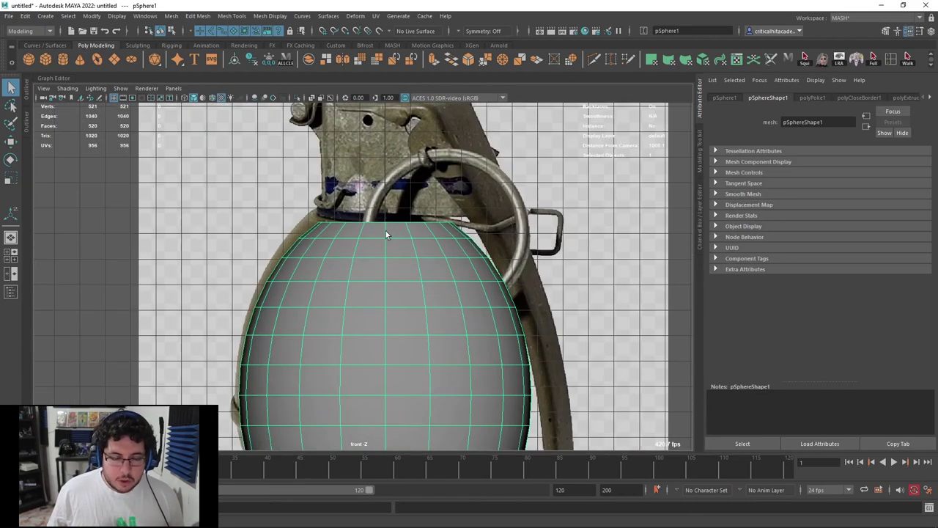
pyautogui.scroll(6, 385, 231)
pyautogui.moveTo(354, 248); pyautogui.dragTo(353, 223, button='right')
pyautogui.doubleClick(347, 239)
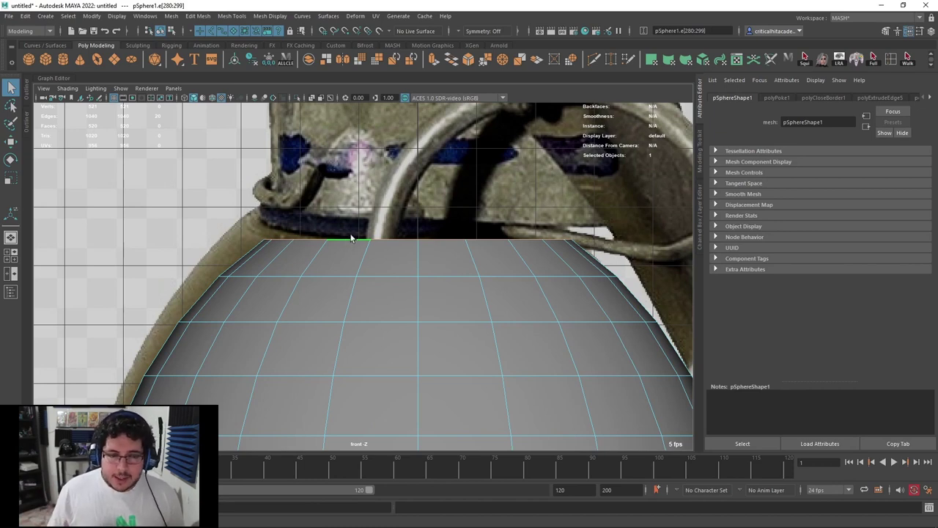
pyautogui.press('w')
pyautogui.moveTo(418, 195); pyautogui.dragTo(417, 190)
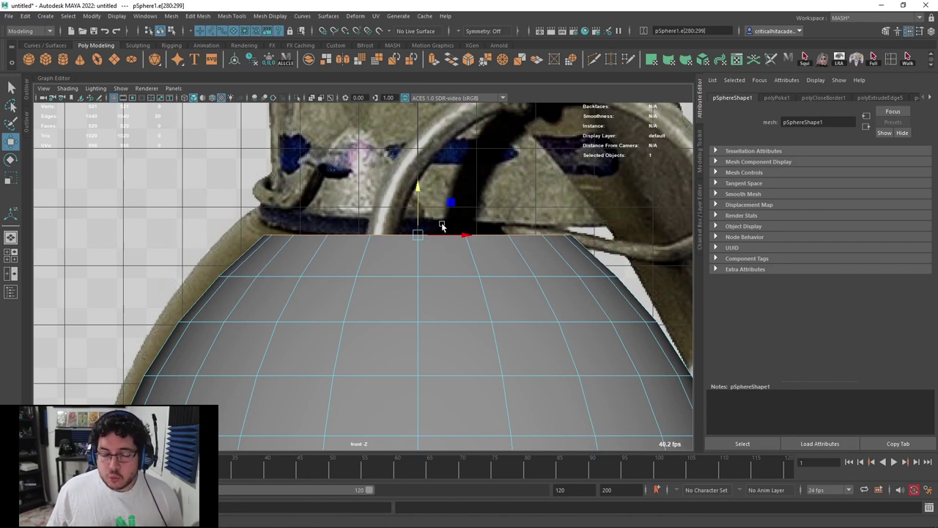
# Extrude the top opening's edge loop inward twice: offset 2.4 with thickness -5.7, and offset 6.4 with thickness 2.5
pyautogui.press('space')
pyautogui.moveTo(346, 271); pyautogui.dragTo(315, 289)
pyautogui.moveTo(300, 206); pyautogui.dragTo(347, 164, button='right')
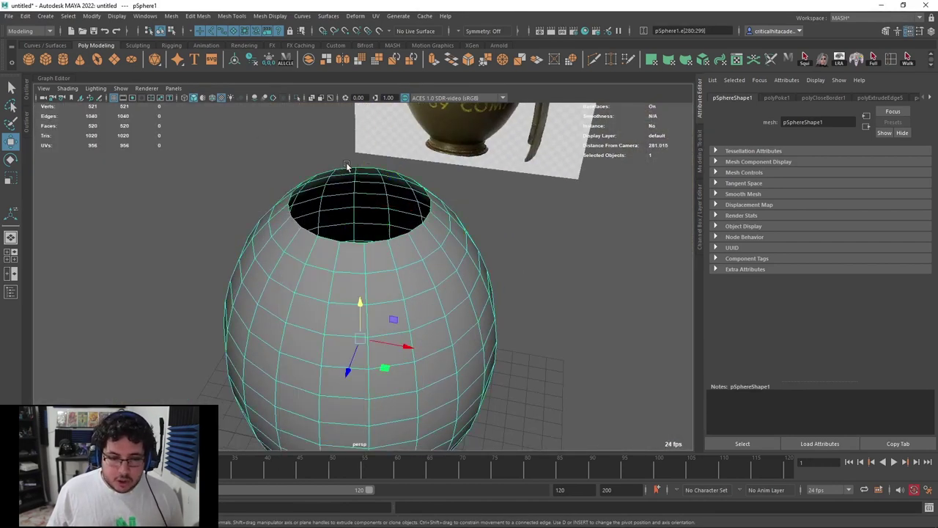
pyautogui.keyDown('alt'); pyautogui.moveTo(332, 192); pyautogui.dragTo(390, 217); pyautogui.keyUp('alt')
pyautogui.scroll(4, 384, 223)
pyautogui.keyDown('alt'); pyautogui.moveTo(390, 217); pyautogui.dragTo(412, 237, button='right'); pyautogui.keyUp('alt')
pyautogui.keyDown('alt'); pyautogui.moveTo(412, 236); pyautogui.dragTo(398, 270); pyautogui.keyUp('alt')
pyautogui.keyDown('alt'); pyautogui.moveTo(398, 270); pyautogui.dragTo(365, 251, button='right'); pyautogui.keyUp('alt')
pyautogui.rightClick(376, 268)
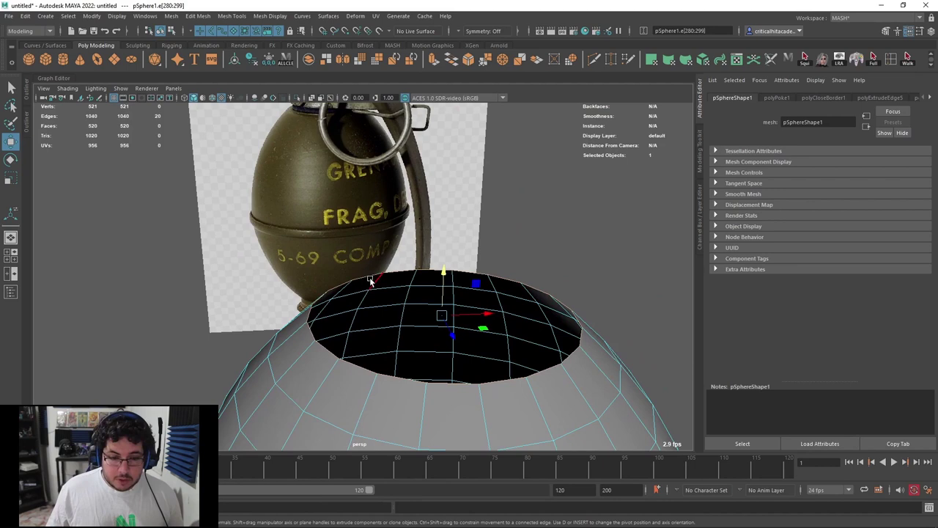
pyautogui.hotkey('ctrl', 'e')
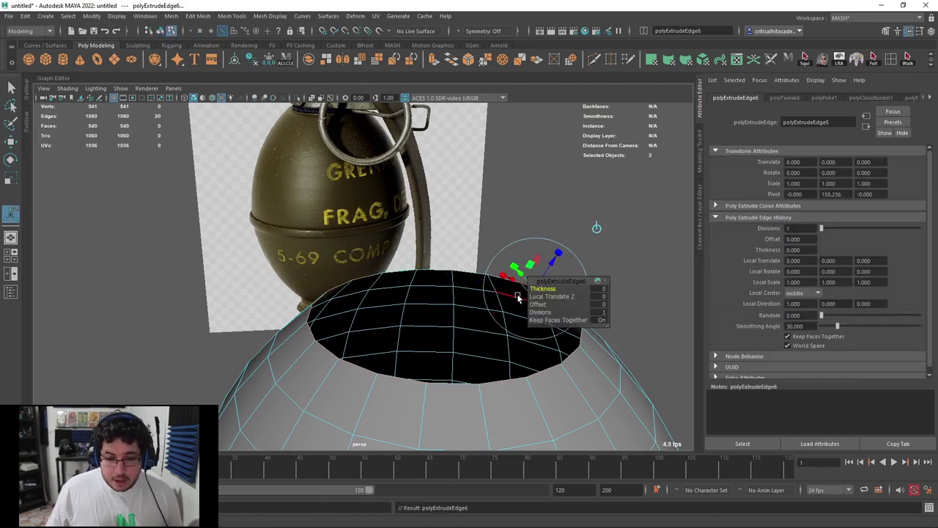
pyautogui.moveTo(541, 304)
pyautogui.mouseDown()
pyautogui.moveTo(549, 304)
pyautogui.moveTo(512, 290)
pyautogui.moveTo(533, 301)
pyautogui.moveTo(532, 288)
pyautogui.moveTo(538, 303)
pyautogui.mouseUp()
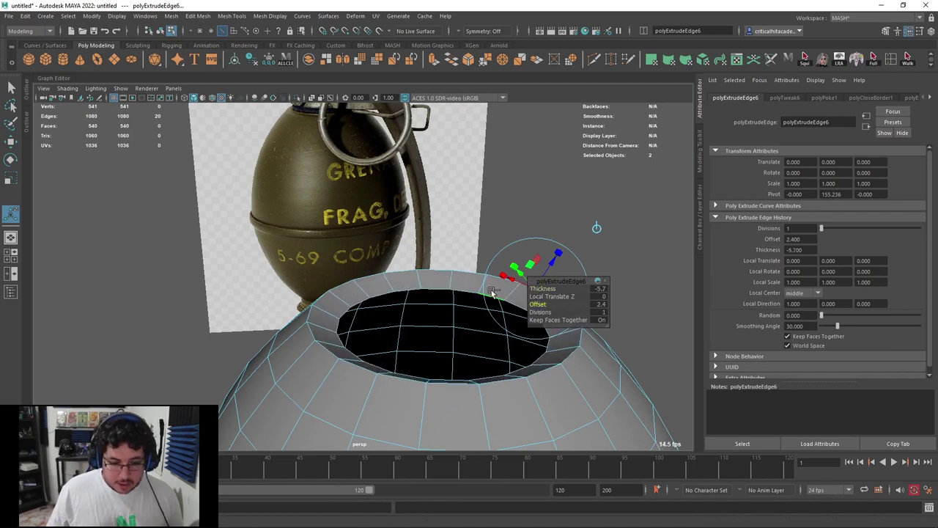
pyautogui.moveTo(531, 303); pyautogui.dragTo(562, 293)
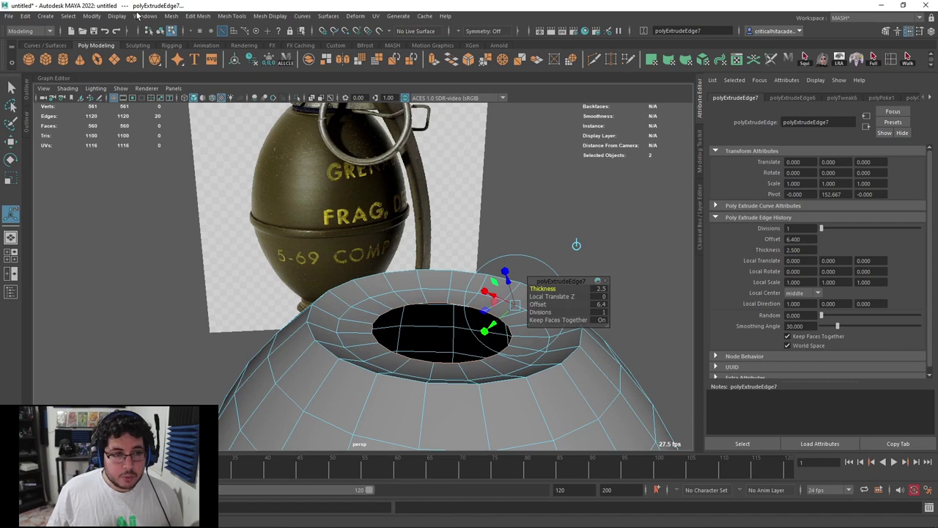
# Fill the remaining hole at the top of the body and poke the cap face into triangles
pyautogui.click(170, 16)
pyautogui.click(188, 88)
pyautogui.moveTo(438, 314); pyautogui.dragTo(442, 283, button='right')
pyautogui.click(430, 330)
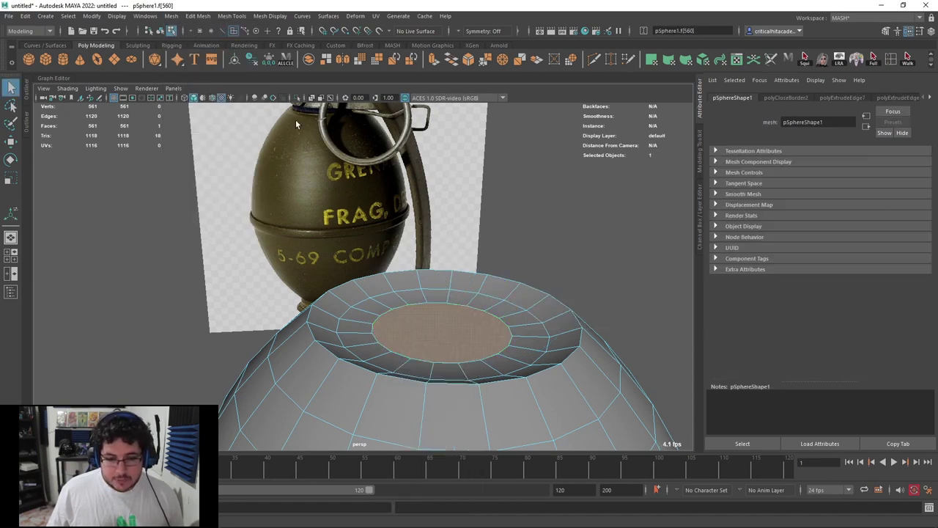
pyautogui.click(194, 16)
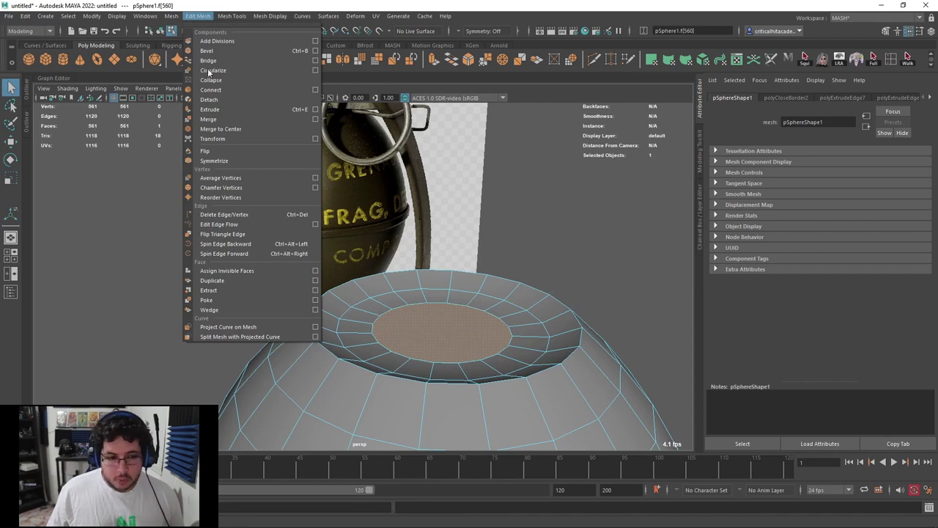
pyautogui.click(234, 302)
# Compare the top of the body with the reference's collar area in the front and textured perspective views
pyautogui.moveTo(350, 257)
pyautogui.keyDown('alt'); pyautogui.mouseDown()
pyautogui.moveTo(413, 274)
pyautogui.moveTo(421, 244)
pyautogui.moveTo(358, 205)
pyautogui.moveTo(368, 253)
pyautogui.mouseUp(); pyautogui.keyUp('alt')
pyautogui.press('space')
pyautogui.scroll(5, 410, 294)
pyautogui.keyDown('alt'); pyautogui.moveTo(410, 293); pyautogui.dragTo(392, 241, button='middle'); pyautogui.keyUp('alt')
pyautogui.scroll(-1, 315, 277)
pyautogui.press('space')
pyautogui.moveTo(305, 277); pyautogui.dragTo(310, 257)
pyautogui.press('6')
pyautogui.moveTo(312, 220); pyautogui.dragTo(310, 194, button='right')
pyautogui.keyDown('alt'); pyautogui.moveTo(311, 220); pyautogui.dragTo(289, 169); pyautogui.keyUp('alt')
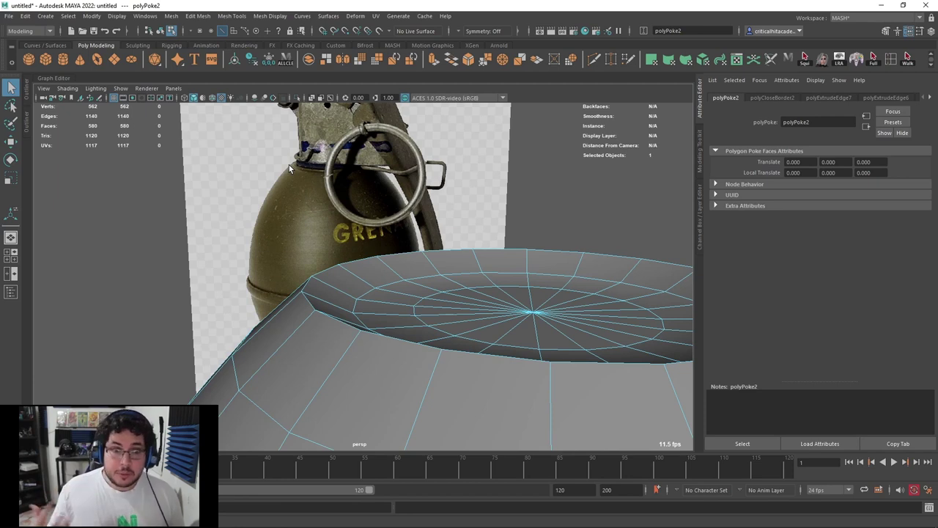
# Bevel the outer edge loop of the body's top opening with one segment and reduce the bevel fraction
pyautogui.keyDown('alt'); pyautogui.moveTo(299, 252); pyautogui.dragTo(294, 243); pyautogui.keyUp('alt')
pyautogui.moveTo(297, 260); pyautogui.dragTo(298, 232, button='right')
pyautogui.doubleClick(298, 266)
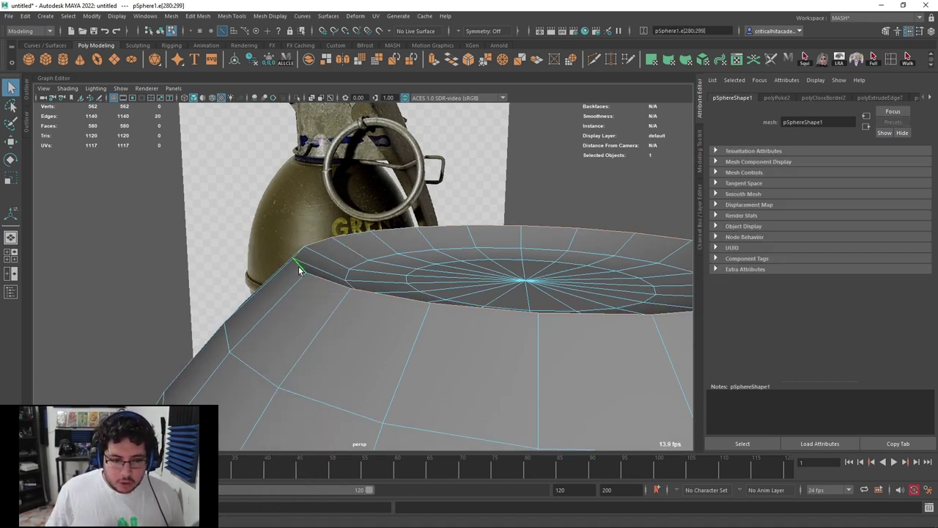
pyautogui.click(472, 62)
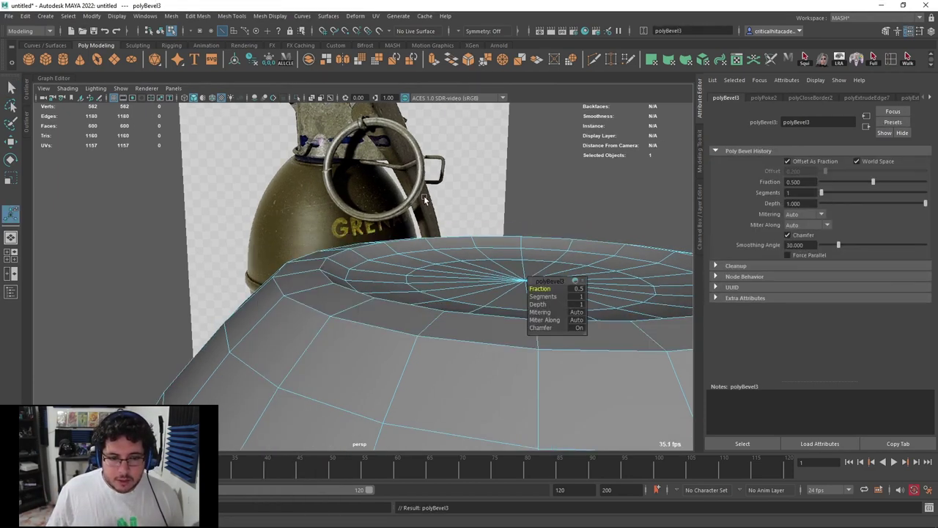
pyautogui.moveTo(545, 286); pyautogui.dragTo(529, 285)
# Extrude the beveled face ring around the body's top opening with a small inset offset
pyautogui.keyDown('alt'); pyautogui.moveTo(295, 274); pyautogui.dragTo(355, 276, button='right'); pyautogui.keyUp('alt')
pyautogui.press('q')
pyautogui.moveTo(295, 233); pyautogui.dragTo(296, 258, button='right')
pyautogui.click(301, 238)
pyautogui.keyDown('shift'); pyautogui.doubleClick(357, 269); pyautogui.keyUp('shift')
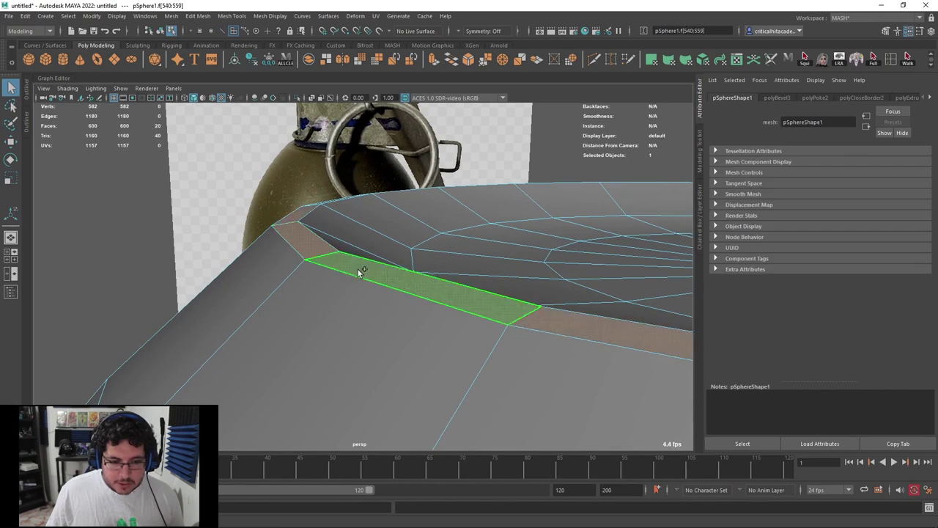
pyautogui.keyDown('alt'); pyautogui.moveTo(469, 270); pyautogui.dragTo(454, 274); pyautogui.keyUp('alt')
pyautogui.hotkey('ctrl', 'e')
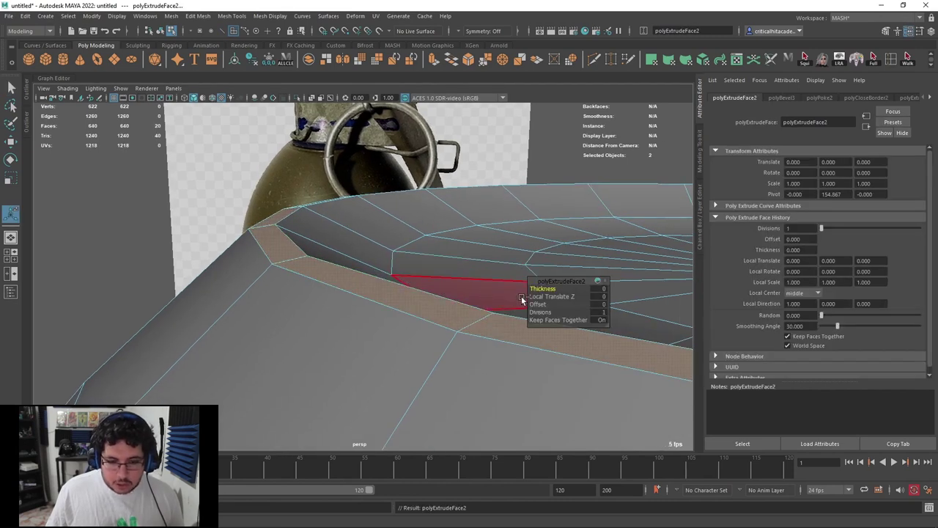
pyautogui.moveTo(537, 299); pyautogui.dragTo(540, 301)
# Extrude the inset face ring around the top opening again and raise it slightly into a thin rim
pyautogui.hotkey('ctrl', 'e')
pyautogui.keyDown('alt'); pyautogui.moveTo(447, 278); pyautogui.dragTo(279, 236, button='middle'); pyautogui.keyUp('alt')
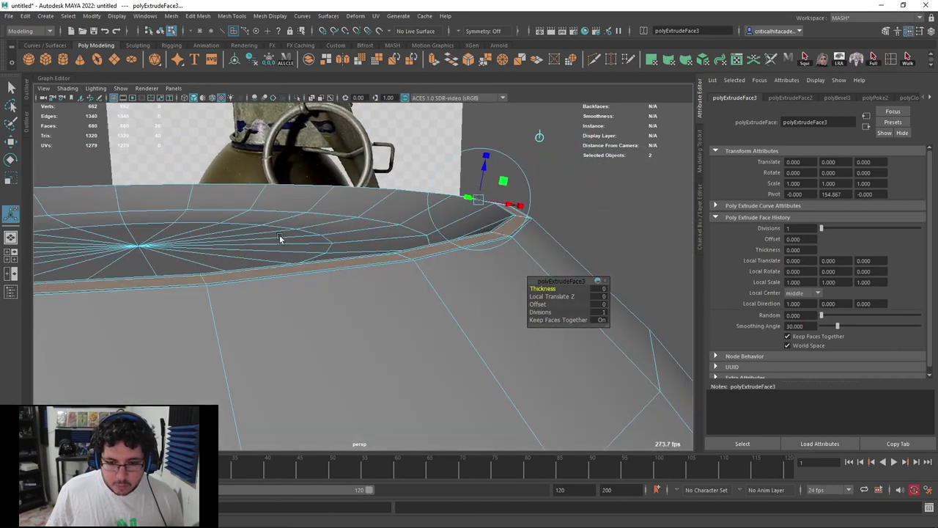
pyautogui.moveTo(489, 171); pyautogui.dragTo(489, 165)
# Bevel the edge loops of the raised rim around the top opening and return to object selection
pyautogui.keyDown('alt'); pyautogui.moveTo(490, 165); pyautogui.dragTo(586, 197, button='right'); pyautogui.keyUp('alt')
pyautogui.keyDown('alt'); pyautogui.moveTo(587, 196); pyautogui.dragTo(502, 245, button='middle'); pyautogui.keyUp('alt')
pyautogui.press('F10')
pyautogui.doubleClick(561, 225)
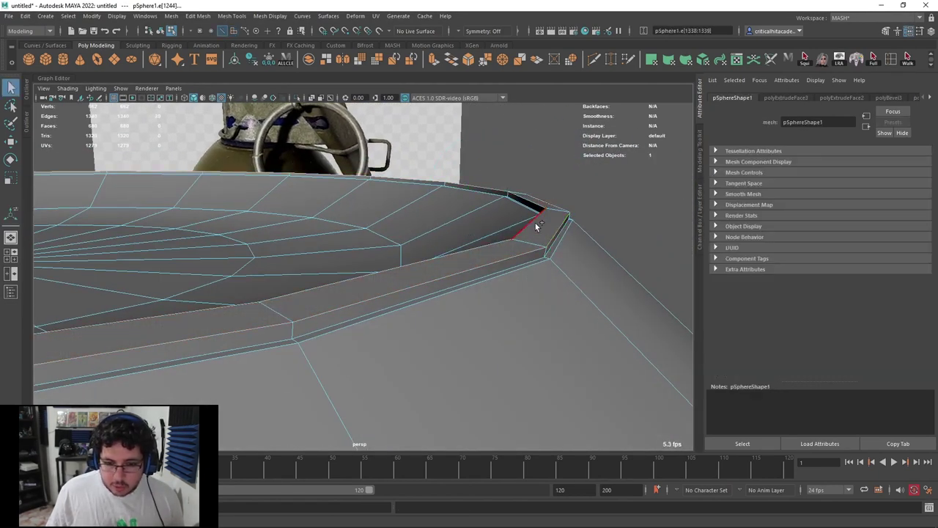
pyautogui.hotkey('ctrl', 'z')
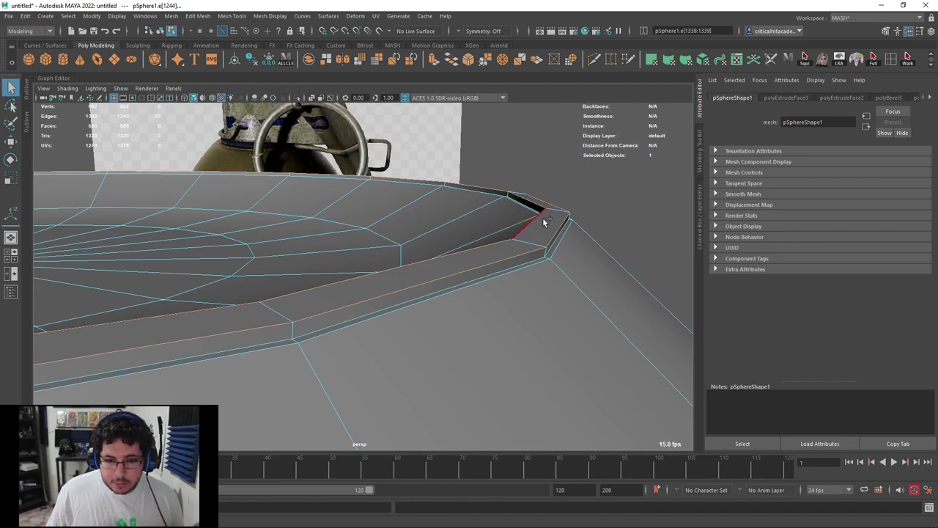
pyautogui.click(469, 62)
pyautogui.click(608, 197)
pyautogui.moveTo(555, 220); pyautogui.dragTo(469, 231, button='right')
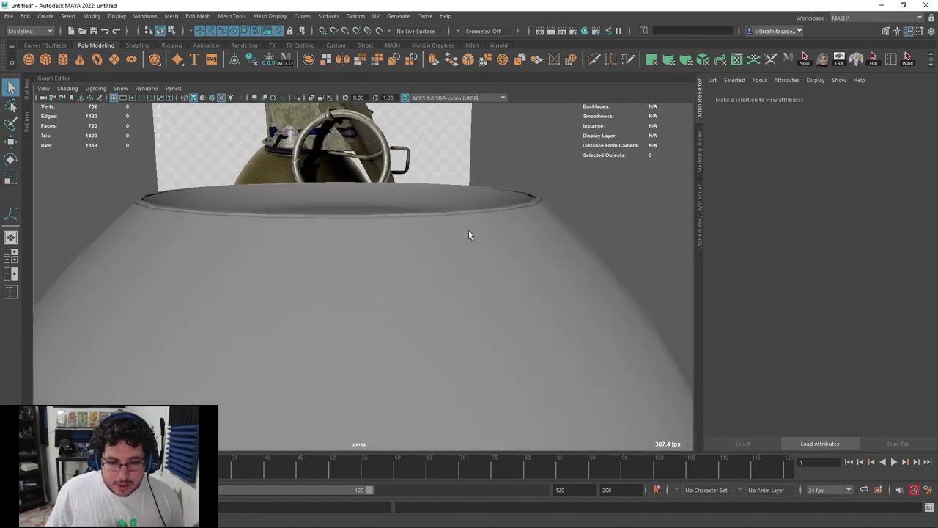
# Preview the body smoothed and examine the top opening's rim against the reference from several angles
pyautogui.click(256, 234)
pyautogui.keyDown('alt'); pyautogui.moveTo(256, 233); pyautogui.dragTo(271, 241, button='middle'); pyautogui.keyUp('alt')
pyautogui.keyDown('alt'); pyautogui.moveTo(271, 240); pyautogui.dragTo(281, 252, button='right'); pyautogui.keyUp('alt')
pyautogui.press('3')
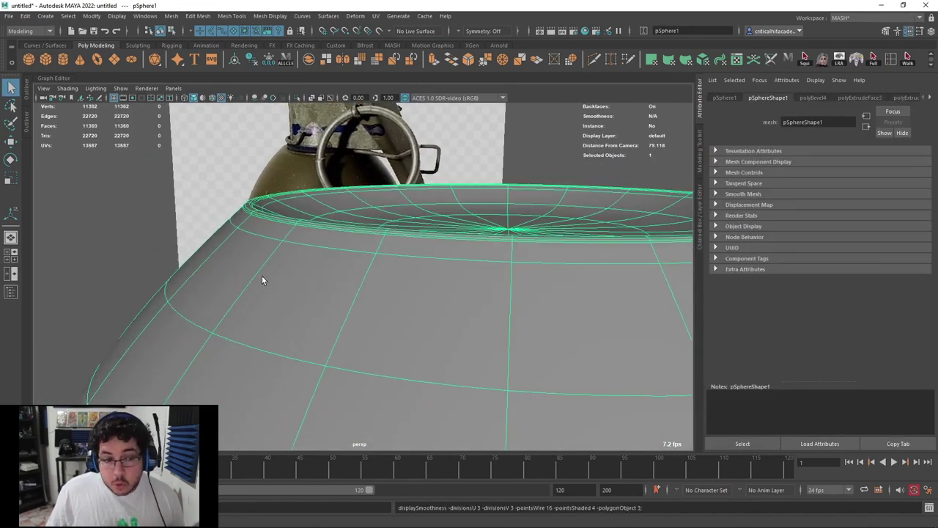
pyautogui.click(139, 207)
pyautogui.keyDown('alt'); pyautogui.moveTo(264, 211); pyautogui.dragTo(239, 203, button='right'); pyautogui.keyUp('alt')
pyautogui.keyDown('alt'); pyautogui.moveTo(238, 203); pyautogui.dragTo(273, 270); pyautogui.keyUp('alt')
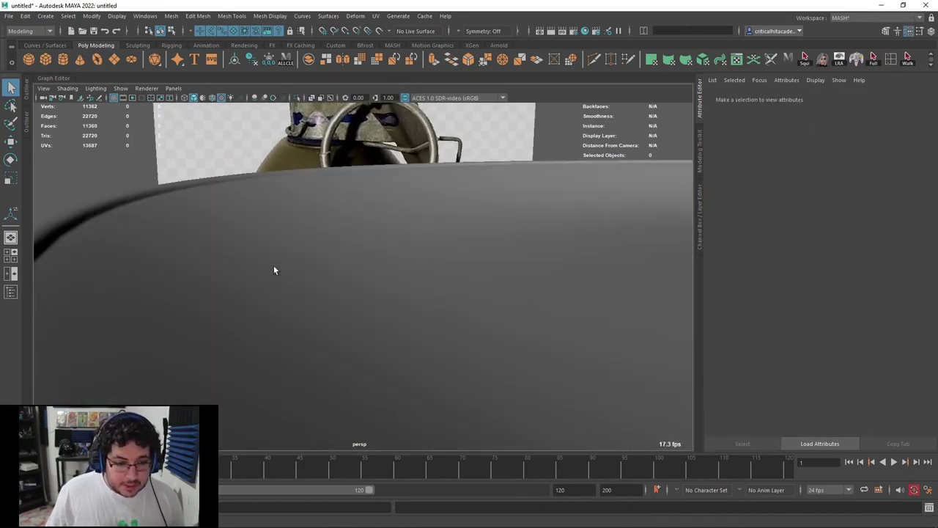
pyautogui.keyDown('alt'); pyautogui.moveTo(210, 246); pyautogui.dragTo(328, 227); pyautogui.keyUp('alt')
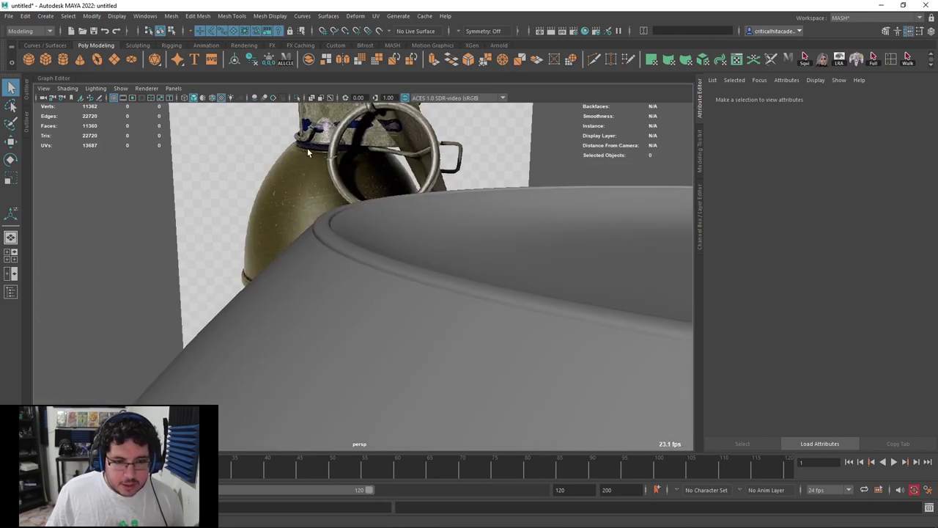
pyautogui.scroll(-10, 370, 213)
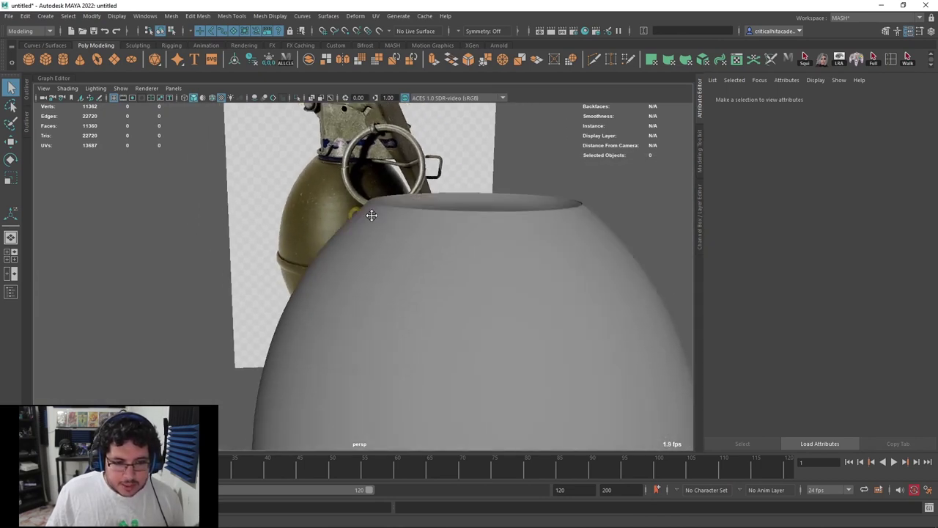
# Compare the smoothed base and its rim with the reference in the front view, in both wireframe and textured display
pyautogui.press('space')
pyautogui.moveTo(423, 264); pyautogui.dragTo(432, 269)
pyautogui.press('4')
pyautogui.scroll(-6, 437, 311)
pyautogui.moveTo(438, 315)
pyautogui.keyDown('alt'); pyautogui.mouseDown(button='middle')
pyautogui.moveTo(398, 232)
pyautogui.moveTo(368, 216)
pyautogui.mouseUp(button='middle'); pyautogui.keyUp('alt')
pyautogui.scroll(4, 369, 215)
pyautogui.press('6')
pyautogui.scroll(3, 349, 256)
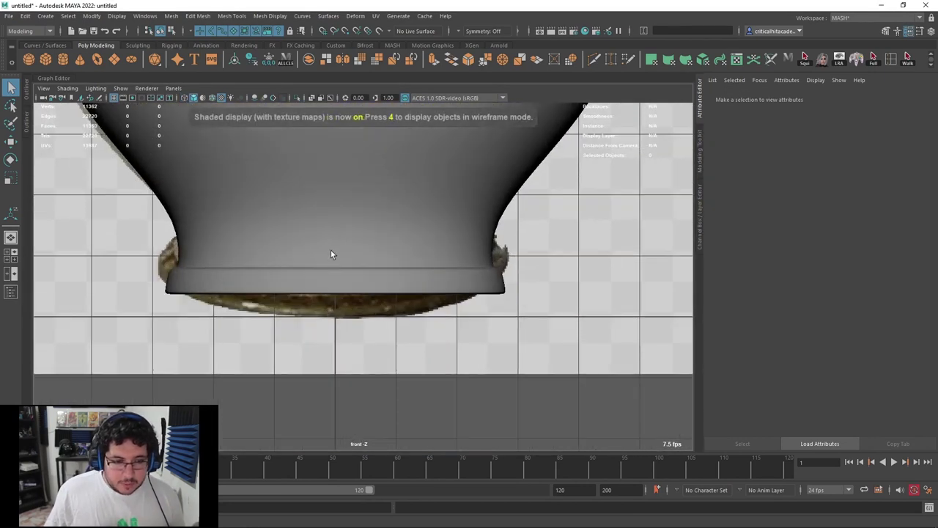
pyautogui.click(321, 221)
pyautogui.press('4')
pyautogui.press('1')
pyautogui.press('3')
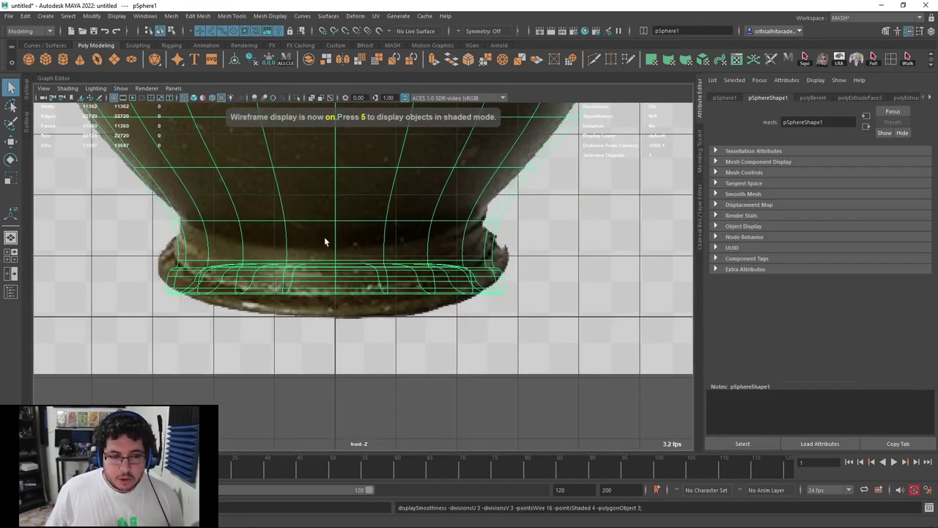
pyautogui.press('5')
pyautogui.press('6')
pyautogui.scroll(-3, 455, 210)
pyautogui.scroll(4, 469, 212)
# Insert an edge loop just below the neck's existing loop above the base and preview the body smoothed
pyautogui.press('1')
pyautogui.press('4')
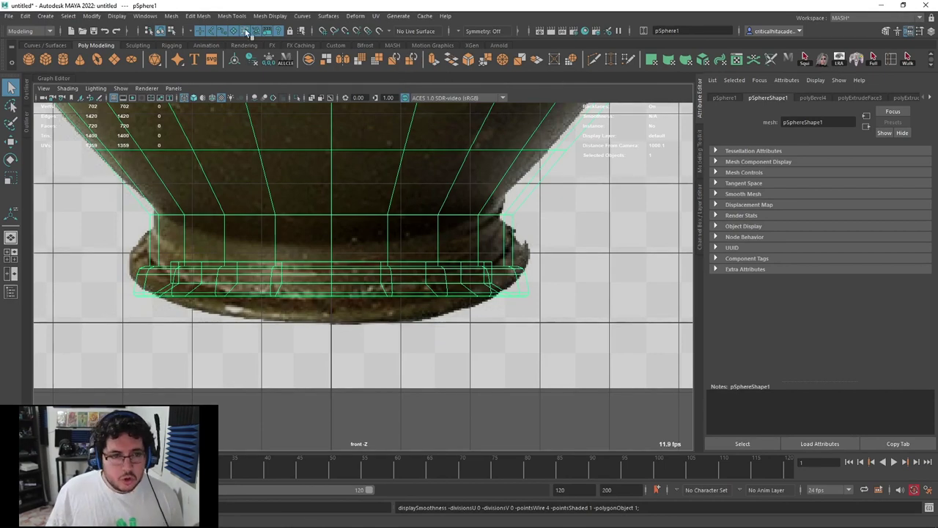
pyautogui.click(212, 19)
pyautogui.moveTo(237, 19)
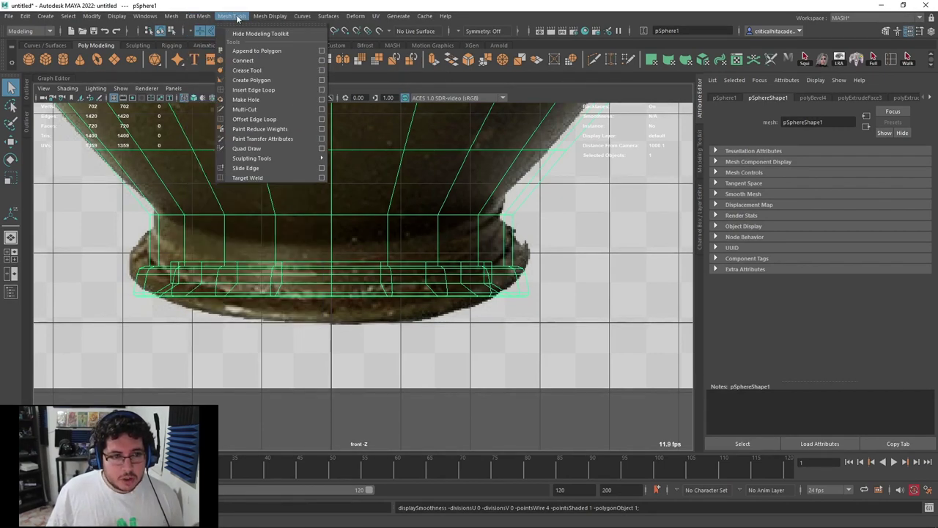
pyautogui.click(267, 90)
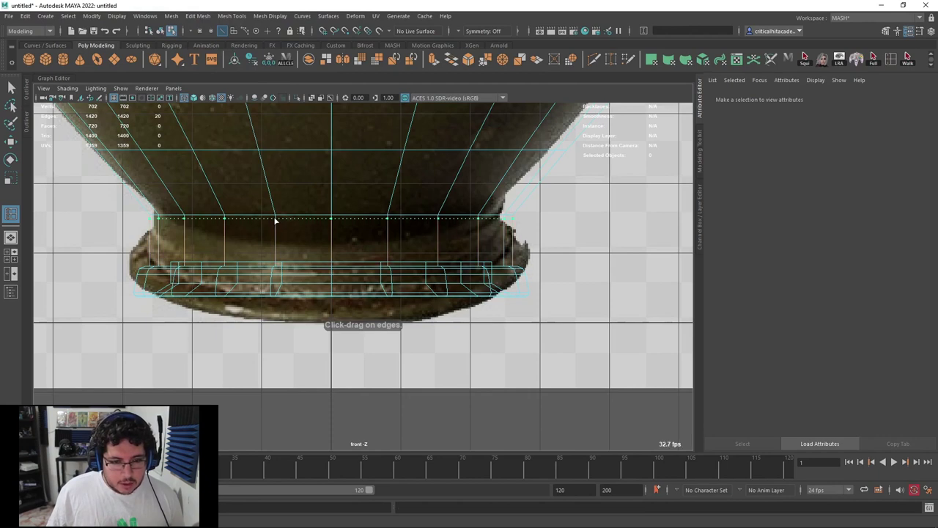
pyautogui.click(276, 221)
pyautogui.press('3')
pyautogui.press('q')
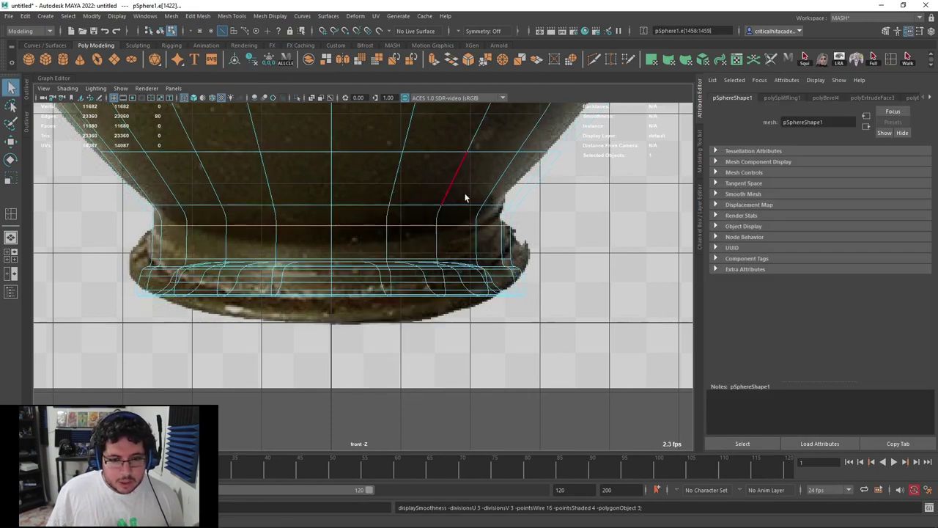
# Compare the smoothed body's overall outline with the reference in the textured front view
pyautogui.press('1')
pyautogui.press('6')
pyautogui.scroll(-1, 348, 208)
pyautogui.click(604, 180)
pyautogui.scroll(-3, 441, 188)
pyautogui.press('F9')
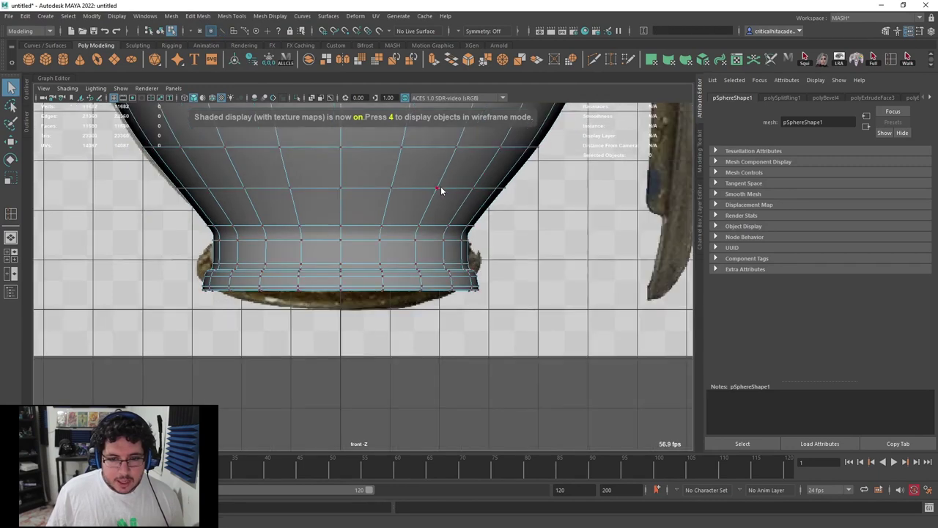
pyautogui.moveTo(441, 191); pyautogui.dragTo(505, 173, button='right')
pyautogui.click(542, 168)
pyautogui.scroll(-4, 405, 240)
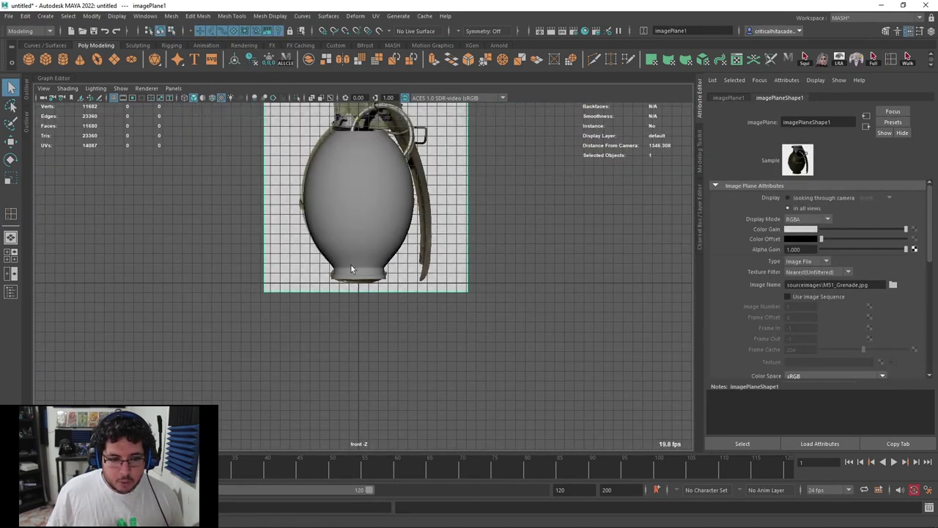
pyautogui.scroll(5, 352, 170)
pyautogui.keyDown('alt'); pyautogui.moveTo(327, 139); pyautogui.dragTo(359, 228, button='middle'); pyautogui.keyUp('alt')
pyautogui.scroll(3, 352, 224)
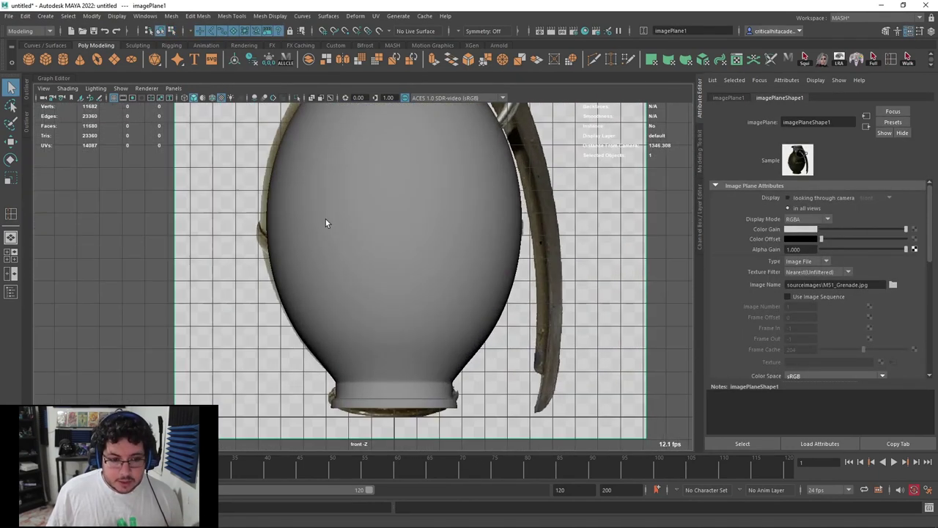
# Select all vertices of the base rim and scale them outward horizontally to match the reference's base width
pyautogui.click(361, 219)
pyautogui.press('4')
pyautogui.scroll(6, 370, 263)
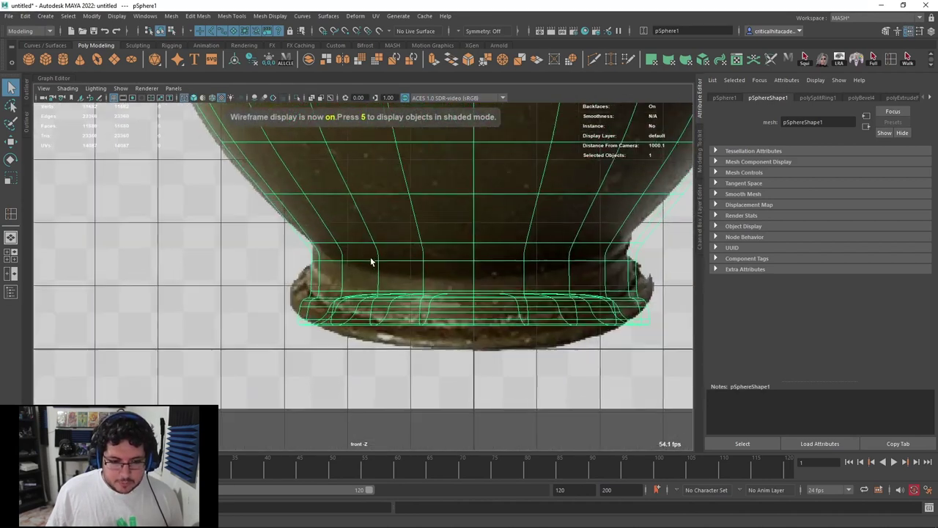
pyautogui.keyDown('alt'); pyautogui.moveTo(439, 263); pyautogui.dragTo(380, 255, button='middle'); pyautogui.keyUp('alt')
pyautogui.keyDown('alt'); pyautogui.moveTo(380, 254); pyautogui.dragTo(356, 188, button='right'); pyautogui.keyUp('alt')
pyautogui.keyDown('alt'); pyautogui.moveTo(362, 266); pyautogui.dragTo(334, 199, button='middle'); pyautogui.keyUp('alt')
pyautogui.moveTo(337, 199); pyautogui.dragTo(192, 192, button='right')
pyautogui.rightClick(239, 197)
pyautogui.rightClick(237, 197)
pyautogui.moveTo(584, 211); pyautogui.dragTo(185, 262)
pyautogui.press('r')
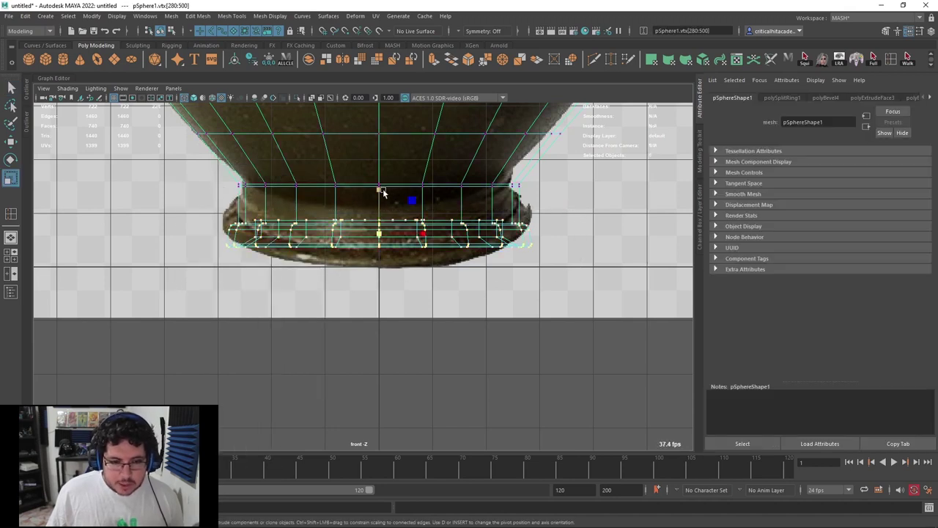
pyautogui.keyDown('ctrl'); pyautogui.moveTo(380, 191); pyautogui.dragTo(376, 190); pyautogui.keyUp('ctrl')
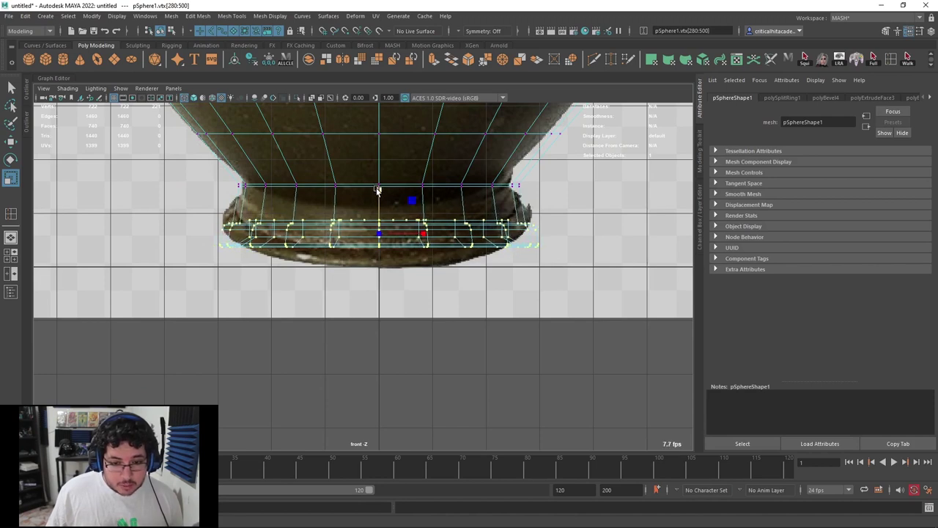
# Check the widened base and the full body smoothed against the reference image in the front view
pyautogui.press('3')
pyautogui.moveTo(251, 184); pyautogui.dragTo(311, 152, button='right')
pyautogui.click(210, 191)
pyautogui.scroll(-3, 371, 211)
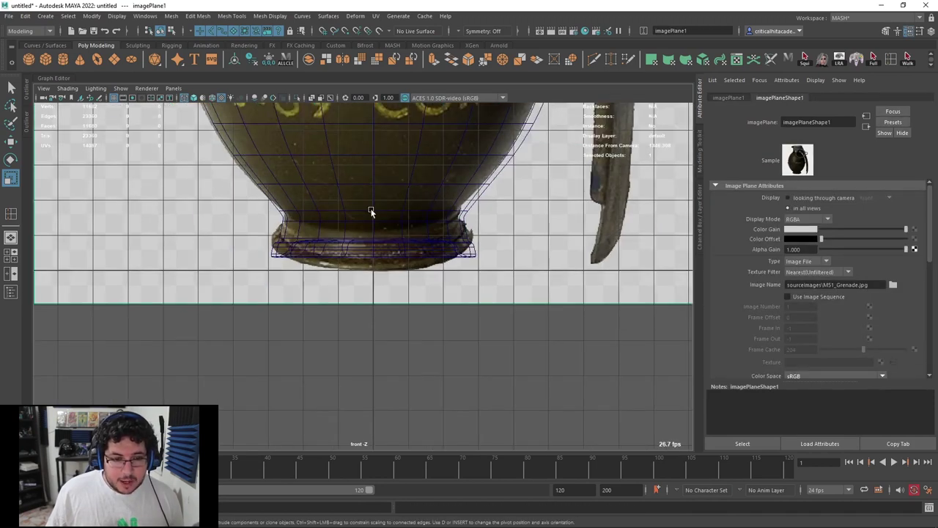
pyautogui.scroll(-4, 372, 212)
pyautogui.press('6')
pyautogui.scroll(-4, 382, 233)
pyautogui.keyDown('alt'); pyautogui.moveTo(382, 236); pyautogui.dragTo(394, 302, button='middle'); pyautogui.keyUp('alt')
pyautogui.scroll(3, 354, 309)
pyautogui.scroll(-3, 359, 301)
pyautogui.scroll(5, 326, 255)
# Cut a new edge loop around the unsmoothed body at the reference's middle band with the Multi-Cut tool
pyautogui.click(302, 249)
pyautogui.press('4')
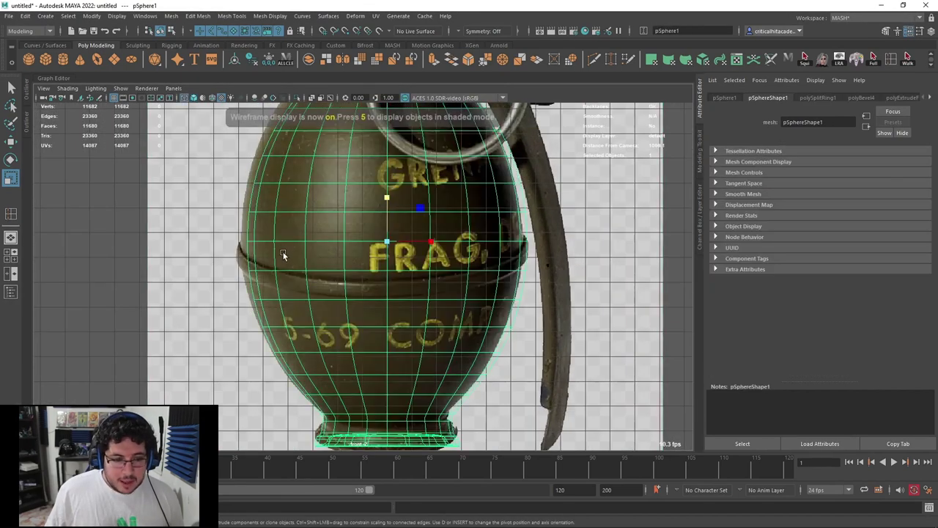
pyautogui.scroll(3, 284, 254)
pyautogui.keyDown('alt'); pyautogui.moveTo(249, 265); pyautogui.dragTo(309, 238, button='middle'); pyautogui.keyUp('alt')
pyautogui.press('1')
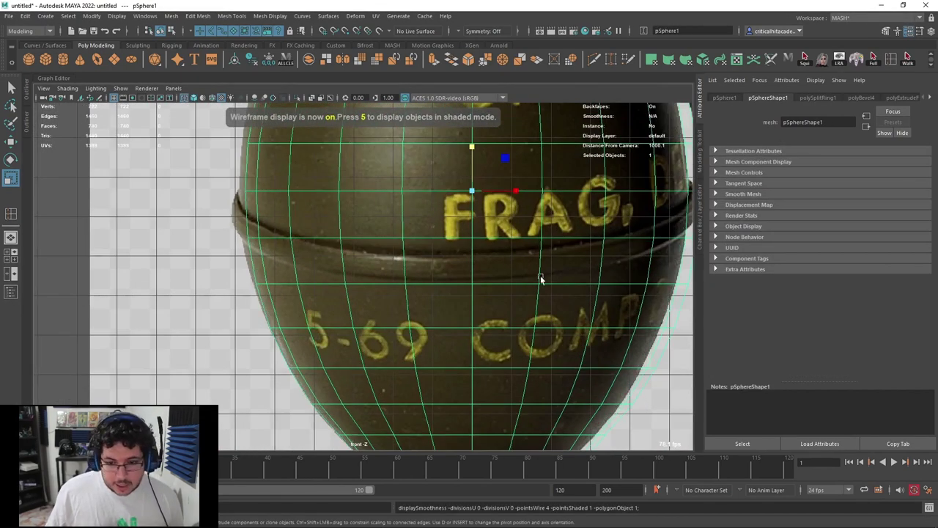
pyautogui.keyDown('alt'); pyautogui.moveTo(540, 277); pyautogui.dragTo(393, 268, button='middle'); pyautogui.keyUp('alt')
pyautogui.keyDown('alt'); pyautogui.moveTo(226, 233); pyautogui.dragTo(380, 231, button='middle'); pyautogui.keyUp('alt')
pyautogui.keyDown('alt'); pyautogui.moveTo(316, 205); pyautogui.dragTo(319, 191, button='middle'); pyautogui.keyUp('alt')
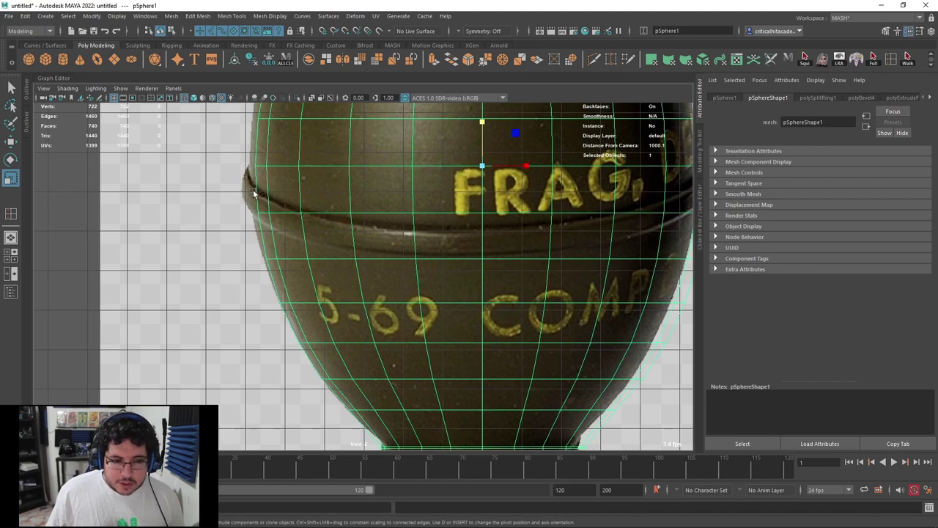
pyautogui.click(595, 61)
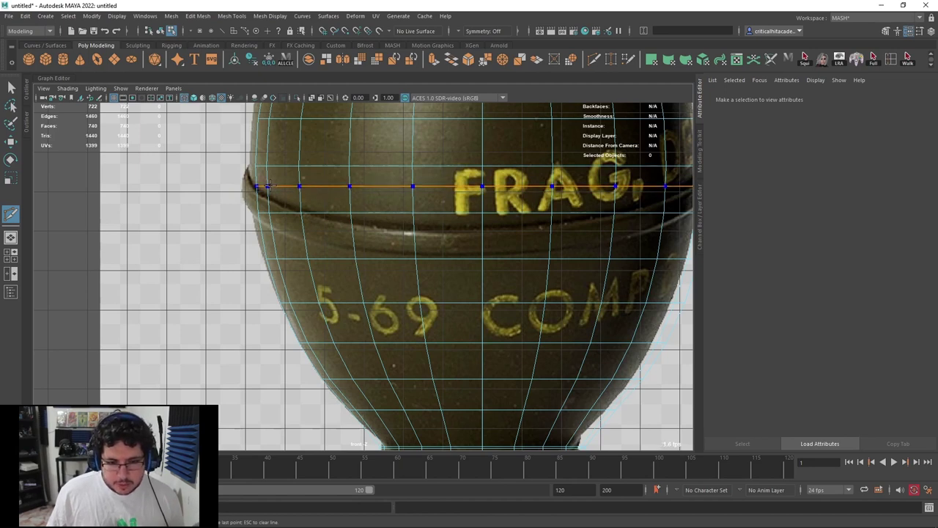
pyautogui.keyDown('ctrl'); pyautogui.click(270, 185); pyautogui.keyUp('ctrl')
pyautogui.press('q')
# Select the narrow face loop at the body's middle band and extrude it outward with a Local Translate Z of 1.9
pyautogui.rightClick(282, 182)
pyautogui.click(287, 208)
pyautogui.rightClick(277, 190)
pyautogui.press('5')
pyautogui.moveTo(290, 174); pyautogui.dragTo(288, 197, button='right')
pyautogui.click(288, 195)
pyautogui.keyDown('shift'); pyautogui.doubleClick(329, 197); pyautogui.keyUp('shift')
pyautogui.scroll(-1, 387, 207)
pyautogui.scroll(-1, 396, 209)
pyautogui.scroll(1, 403, 211)
pyautogui.hotkey('ctrl', 'e')
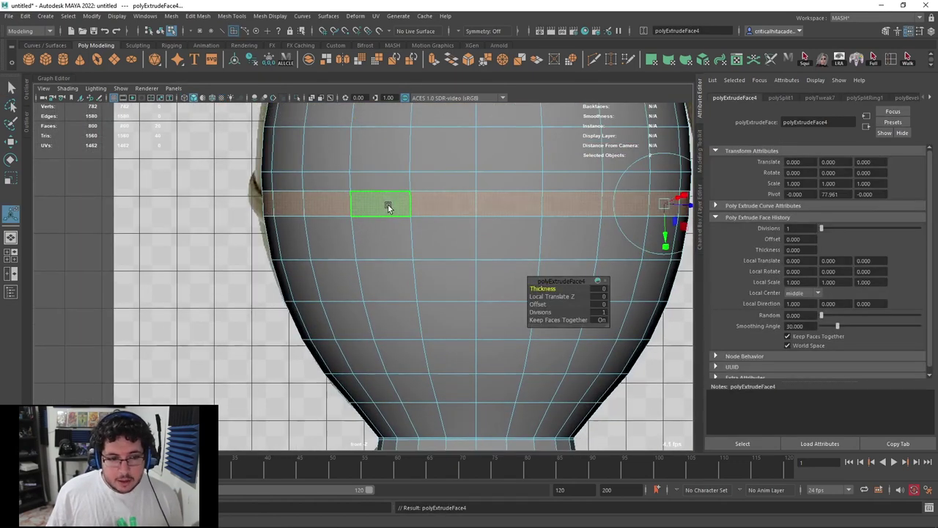
pyautogui.keyDown('alt'); pyautogui.moveTo(560, 223); pyautogui.dragTo(430, 242, button='middle'); pyautogui.keyUp('alt')
pyautogui.moveTo(563, 224); pyautogui.dragTo(571, 224)
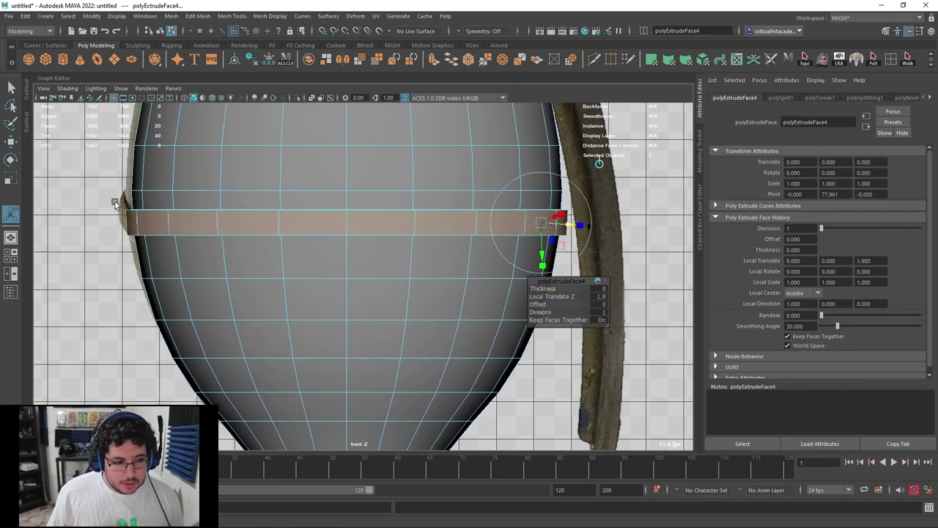
# Bevel the upper and lower outer edge loops of the raised middle band in the perspective view
pyautogui.press('space')
pyautogui.moveTo(267, 269); pyautogui.dragTo(253, 220)
pyautogui.scroll(4, 398, 260)
pyautogui.keyDown('alt'); pyautogui.moveTo(253, 219); pyautogui.dragTo(301, 192, button='middle'); pyautogui.keyUp('alt')
pyautogui.scroll(5, 301, 193)
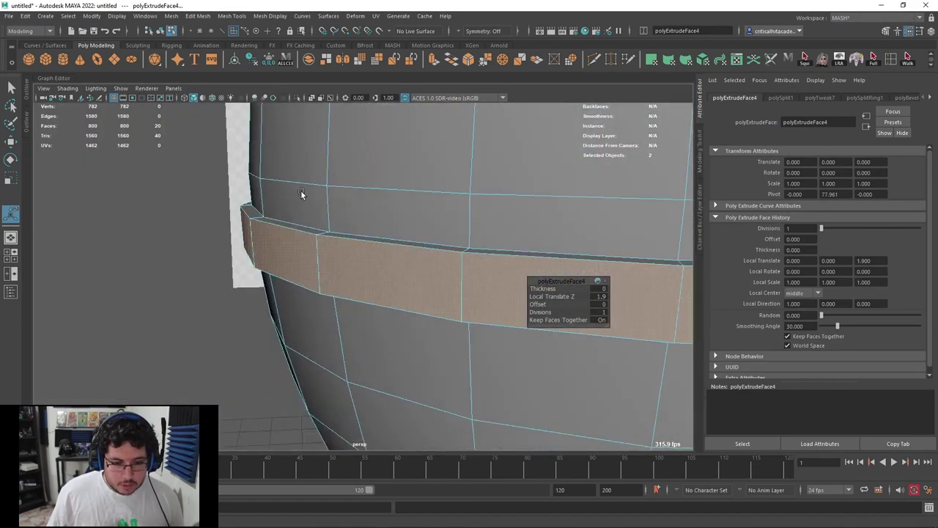
pyautogui.press('q')
pyautogui.press('F10')
pyautogui.doubleClick(283, 230)
pyautogui.moveTo(288, 231)
pyautogui.keyDown('alt'); pyautogui.mouseDown()
pyautogui.moveTo(297, 169)
pyautogui.moveTo(286, 224)
pyautogui.mouseUp(); pyautogui.keyUp('alt')
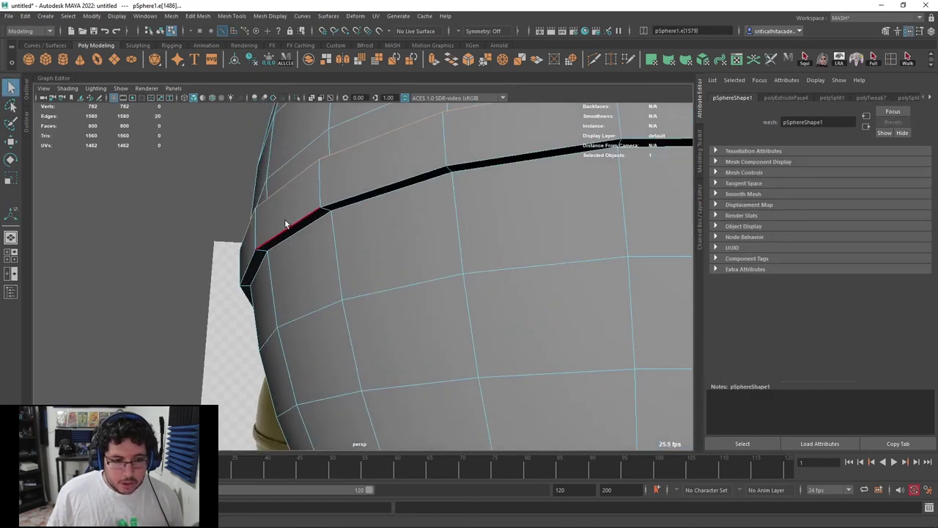
pyautogui.click(467, 61)
# Set the middle band's bevel to 2 segments with a fraction of 0.65
pyautogui.keyDown('alt'); pyautogui.moveTo(481, 176); pyautogui.dragTo(469, 230); pyautogui.keyUp('alt')
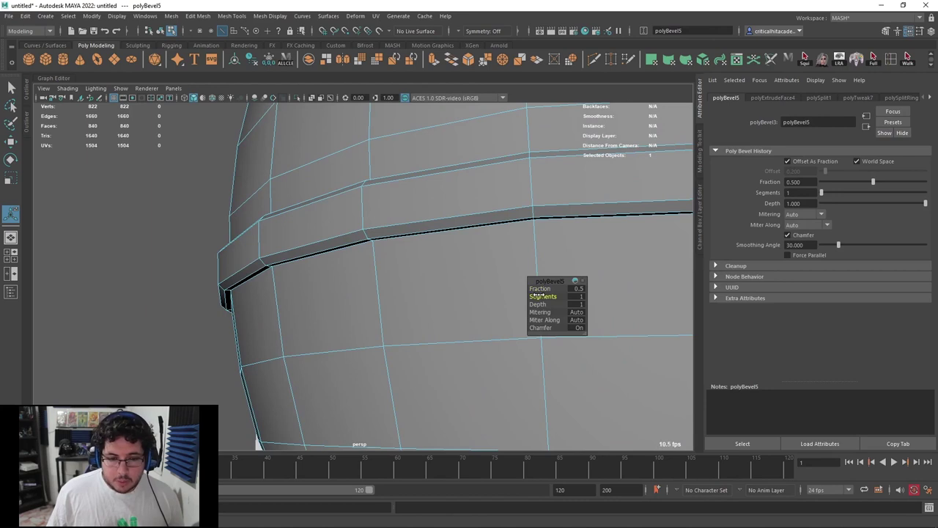
pyautogui.moveTo(539, 294); pyautogui.dragTo(541, 295)
pyautogui.moveTo(448, 239)
pyautogui.keyDown('alt'); pyautogui.mouseDown()
pyautogui.moveTo(446, 261)
pyautogui.moveTo(433, 235)
pyautogui.mouseUp(); pyautogui.keyUp('alt')
pyautogui.moveTo(540, 288); pyautogui.dragTo(547, 285)
pyautogui.keyDown('alt'); pyautogui.moveTo(420, 266); pyautogui.dragTo(420, 259); pyautogui.keyUp('alt')
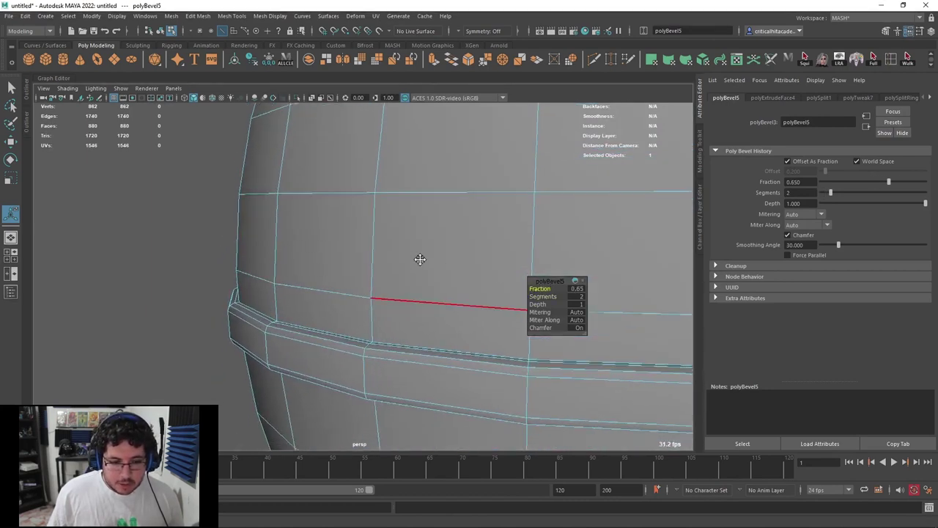
# Show the body in smooth preview, examine the whole shape beside the reference, and select the body
pyautogui.keyDown('alt'); pyautogui.moveTo(420, 260); pyautogui.dragTo(412, 230, button='middle'); pyautogui.keyUp('alt')
pyautogui.scroll(-5, 413, 230)
pyautogui.press('3')
pyautogui.moveTo(413, 230); pyautogui.dragTo(469, 194, button='right')
pyautogui.press('q')
pyautogui.click(631, 199)
pyautogui.scroll(-4, 522, 243)
pyautogui.keyDown('alt'); pyautogui.moveTo(522, 247); pyautogui.dragTo(493, 244); pyautogui.keyUp('alt')
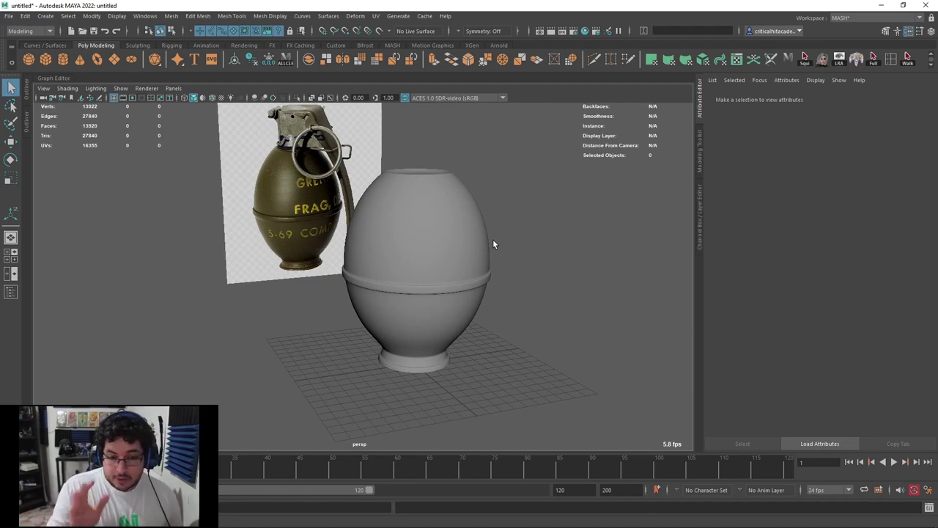
pyautogui.click(457, 209)
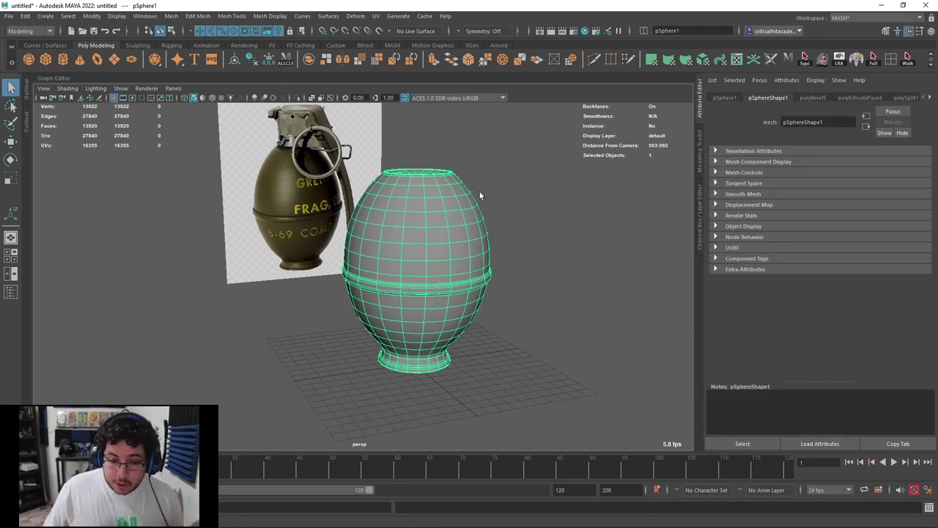
# Insert an edge loop around the middle of the neck just above the body's base lip with the Multi-Cut tool
pyautogui.hotkey('ctrl', 'a')
pyautogui.keyDown('alt'); pyautogui.moveTo(425, 204); pyautogui.dragTo(374, 216); pyautogui.keyUp('alt')
pyautogui.scroll(2, 373, 216)
pyautogui.keyDown('alt'); pyautogui.moveTo(374, 216); pyautogui.dragTo(368, 232, button='middle'); pyautogui.keyUp('alt')
pyautogui.keyDown('alt'); pyautogui.moveTo(368, 232); pyautogui.dragTo(327, 307); pyautogui.keyUp('alt')
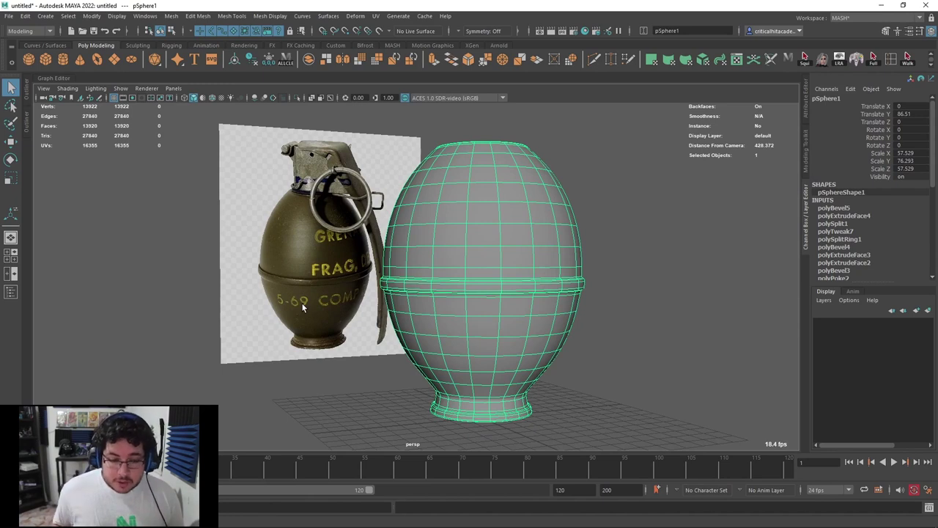
pyautogui.keyDown('alt'); pyautogui.moveTo(346, 342); pyautogui.dragTo(207, 310, button='middle'); pyautogui.keyUp('alt')
pyautogui.scroll(6, 319, 277)
pyautogui.keyDown('alt'); pyautogui.moveTo(154, 249); pyautogui.dragTo(376, 276); pyautogui.keyUp('alt')
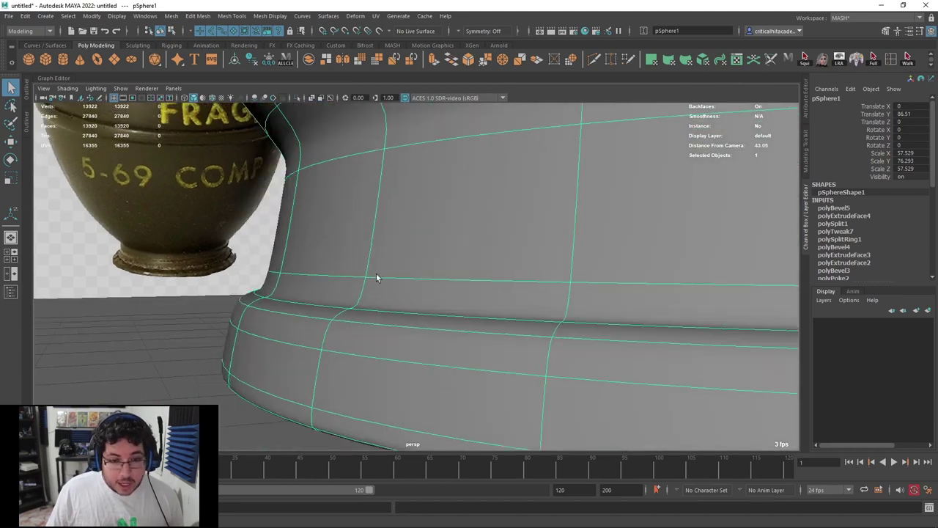
pyautogui.press('1')
pyautogui.click(594, 60)
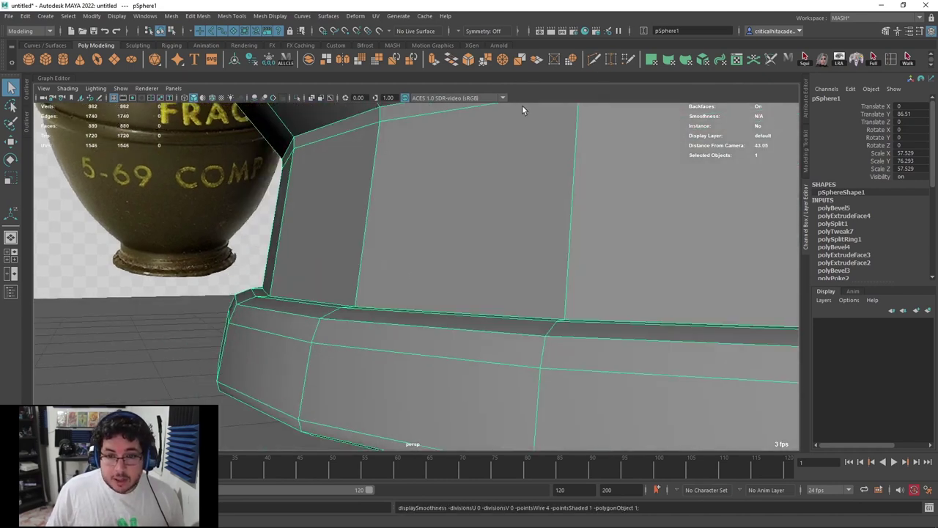
pyautogui.keyDown('ctrl'); pyautogui.click(367, 218); pyautogui.keyUp('ctrl')
pyautogui.press('q')
pyautogui.press('F11')
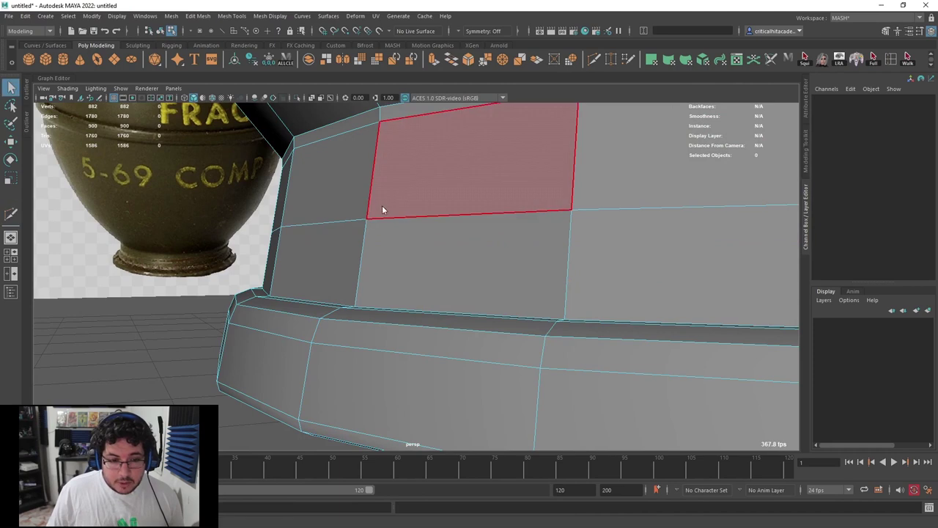
# Select the face loop in the upper half of the neck, extrude it slightly inward, and return to object mode in smooth preview
pyautogui.click(351, 187)
pyautogui.keyDown('shift'); pyautogui.doubleClick(429, 194); pyautogui.keyUp('shift')
pyautogui.hotkey('ctrl', 'e')
pyautogui.keyDown('alt'); pyautogui.moveTo(436, 203); pyautogui.dragTo(385, 242); pyautogui.keyUp('alt')
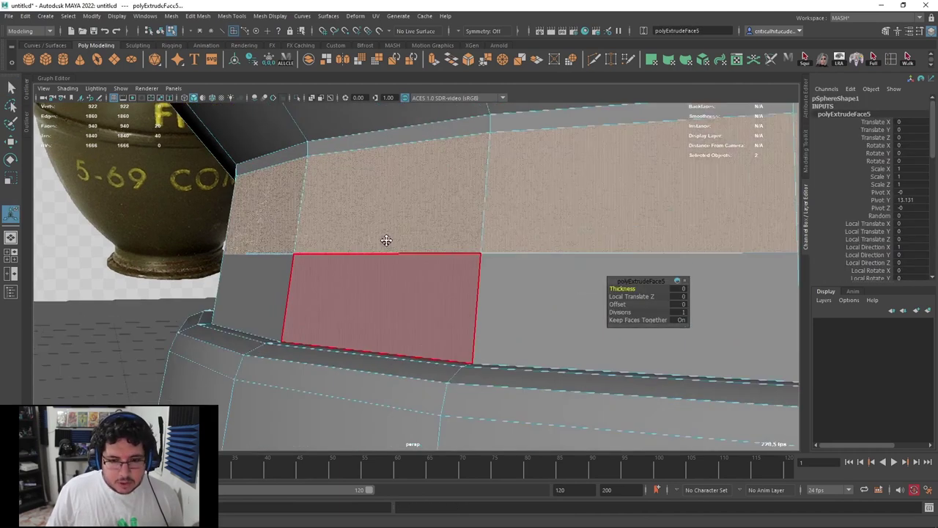
pyautogui.scroll(-5, 384, 245)
pyautogui.scroll(6, 508, 243)
pyautogui.moveTo(522, 229); pyautogui.dragTo(517, 230)
pyautogui.press('3')
pyautogui.moveTo(559, 203); pyautogui.dragTo(621, 185, button='right')
pyautogui.press('q')
# Insert a supporting edge loop along the ledge of the recessed neck and show the body in smooth preview again
pyautogui.scroll(-6, 689, 214)
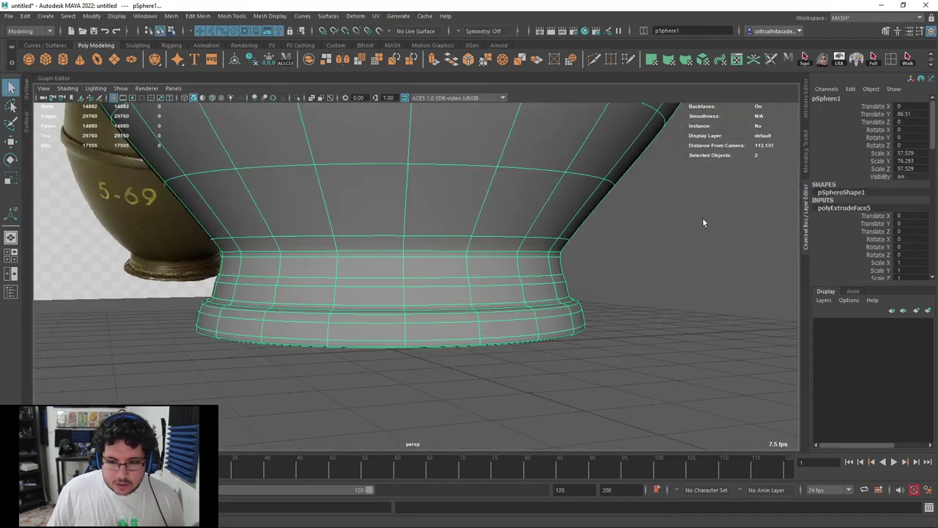
pyautogui.click(702, 217)
pyautogui.scroll(2, 625, 261)
pyautogui.scroll(-1, 293, 285)
pyautogui.keyDown('alt'); pyautogui.moveTo(256, 285); pyautogui.dragTo(359, 245, button='middle'); pyautogui.keyUp('alt')
pyautogui.scroll(4, 359, 246)
pyautogui.click(244, 215)
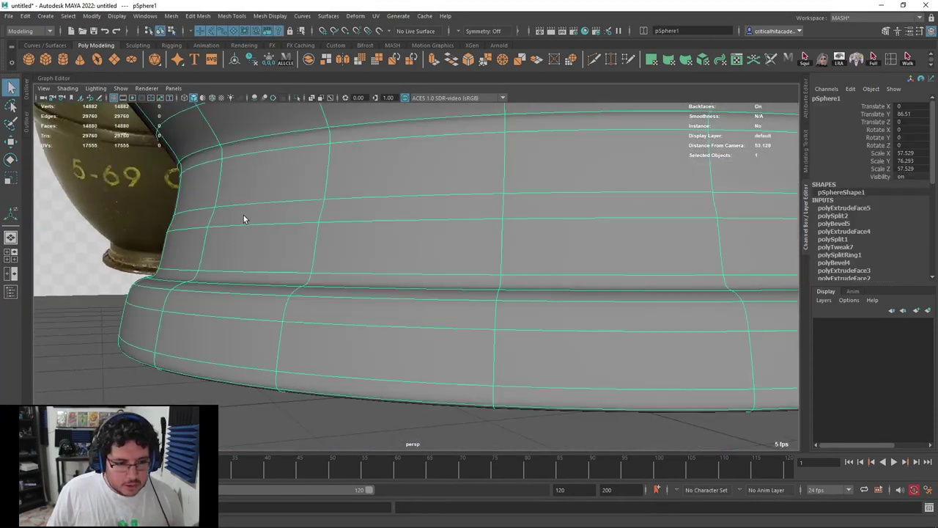
pyautogui.press('1')
pyautogui.scroll(4, 201, 234)
pyautogui.keyDown('alt'); pyautogui.moveTo(200, 235); pyautogui.dragTo(184, 263); pyautogui.keyUp('alt')
pyautogui.scroll(-3, 196, 273)
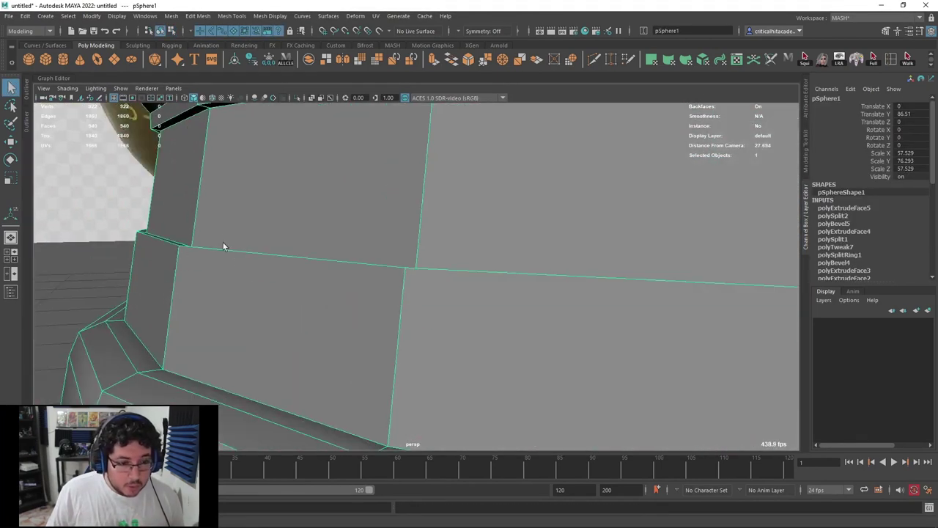
pyautogui.click(594, 60)
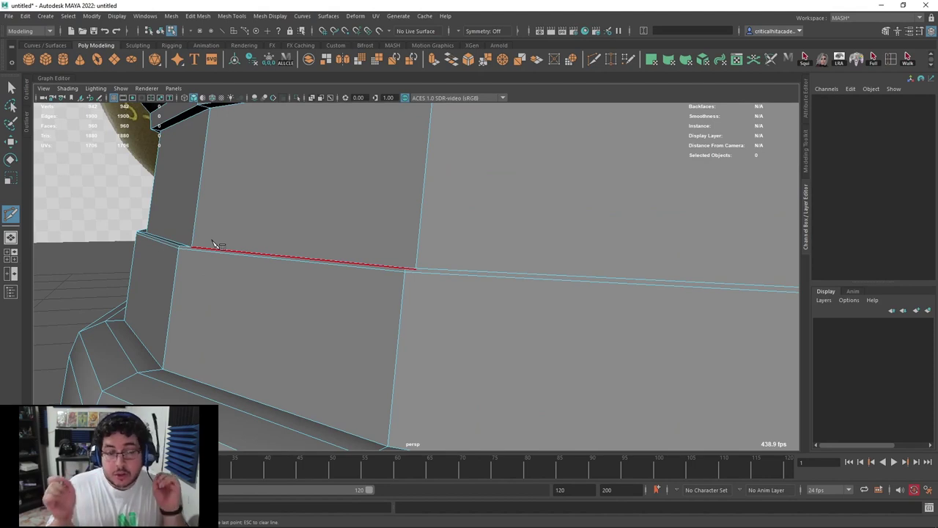
pyautogui.press('3')
pyautogui.press('q')
pyautogui.press('F8')
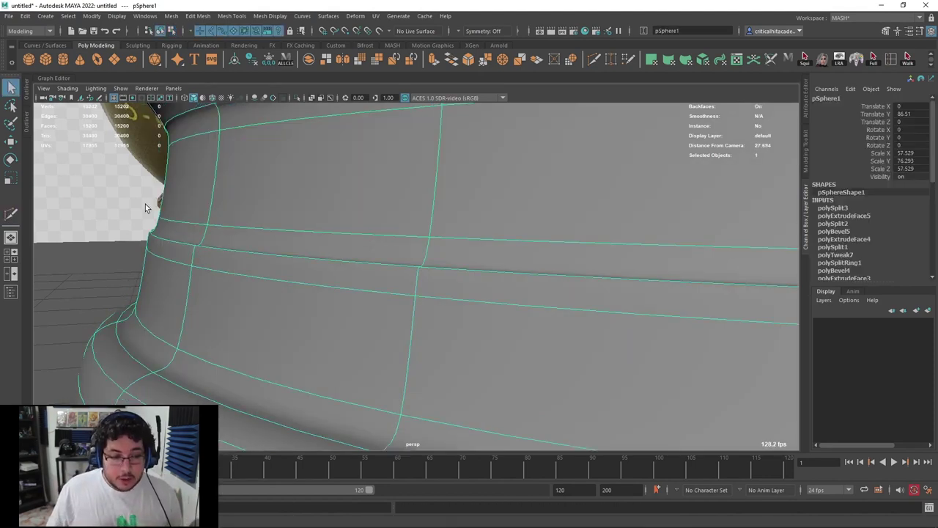
# Insert two supporting edge loops along the crease where the neck meets the base lip and restore the smooth preview
pyautogui.click(145, 206)
pyautogui.scroll(-5, 288, 270)
pyautogui.scroll(-3, 288, 272)
pyautogui.keyDown('alt'); pyautogui.moveTo(288, 271); pyautogui.dragTo(355, 312); pyautogui.keyUp('alt')
pyautogui.keyDown('alt'); pyautogui.moveTo(356, 313); pyautogui.dragTo(365, 251, button='middle'); pyautogui.keyUp('alt')
pyautogui.scroll(3, 365, 251)
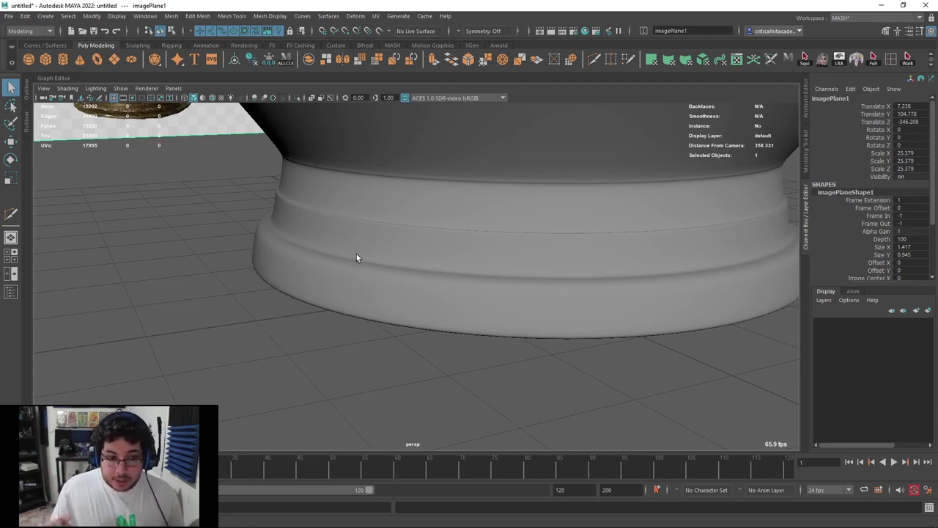
pyautogui.keyDown('alt'); pyautogui.moveTo(356, 253); pyautogui.dragTo(303, 281); pyautogui.keyUp('alt')
pyautogui.click(334, 246)
pyautogui.press('1')
pyautogui.scroll(4, 322, 269)
pyautogui.scroll(2, 303, 281)
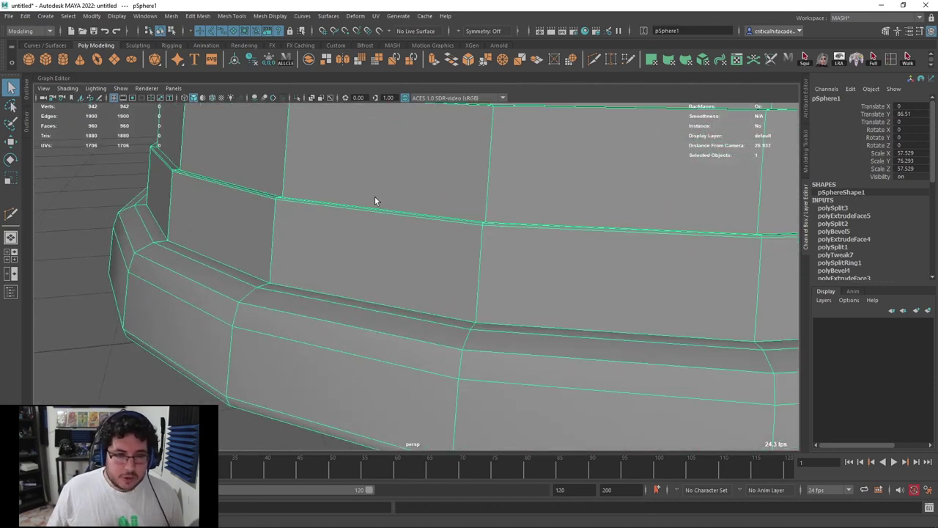
pyautogui.click(593, 61)
pyautogui.keyDown('ctrl'); pyautogui.click(269, 281); pyautogui.keyUp('ctrl')
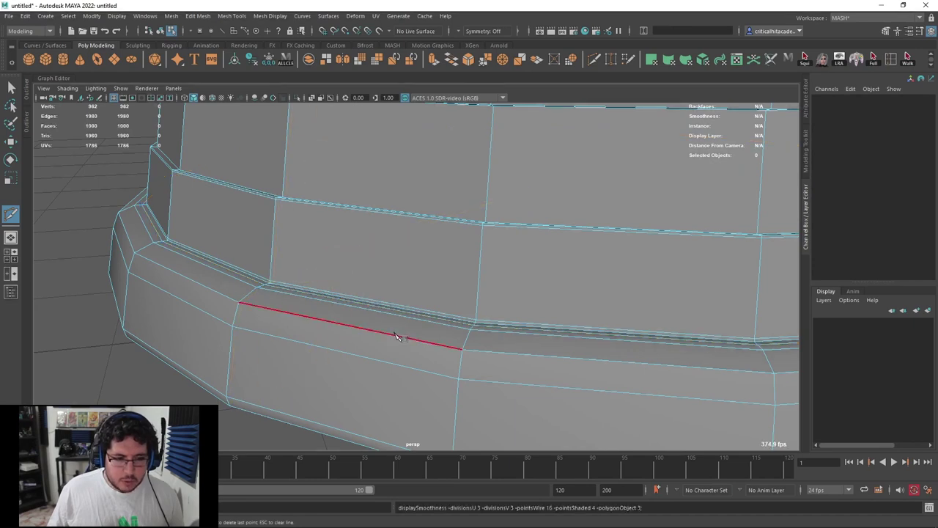
pyautogui.press('3')
pyautogui.press('q')
pyautogui.press('F8')
# Examine the smoothed body and compare its lower profile with the reference image in the front view
pyautogui.scroll(-6, 171, 344)
pyautogui.click(173, 346)
pyautogui.scroll(-3, 339, 299)
pyautogui.keyDown('alt'); pyautogui.moveTo(340, 299); pyautogui.dragTo(327, 327); pyautogui.keyUp('alt')
pyautogui.scroll(-4, 393, 305)
pyautogui.moveTo(393, 305)
pyautogui.keyDown('alt'); pyautogui.mouseDown()
pyautogui.moveTo(406, 310)
pyautogui.moveTo(389, 292)
pyautogui.mouseUp(); pyautogui.keyUp('alt')
pyautogui.scroll(5, 387, 229)
pyautogui.click(388, 259)
pyautogui.press('1')
pyautogui.press('space')
pyautogui.moveTo(406, 281); pyautogui.dragTo(404, 301)
pyautogui.scroll(-3, 401, 282)
pyautogui.keyDown('alt'); pyautogui.moveTo(402, 281); pyautogui.dragTo(370, 192, button='middle'); pyautogui.keyUp('alt')
pyautogui.press('3')
pyautogui.scroll(3, 528, 317)
pyautogui.moveTo(573, 268); pyautogui.dragTo(601, 253, button='right')
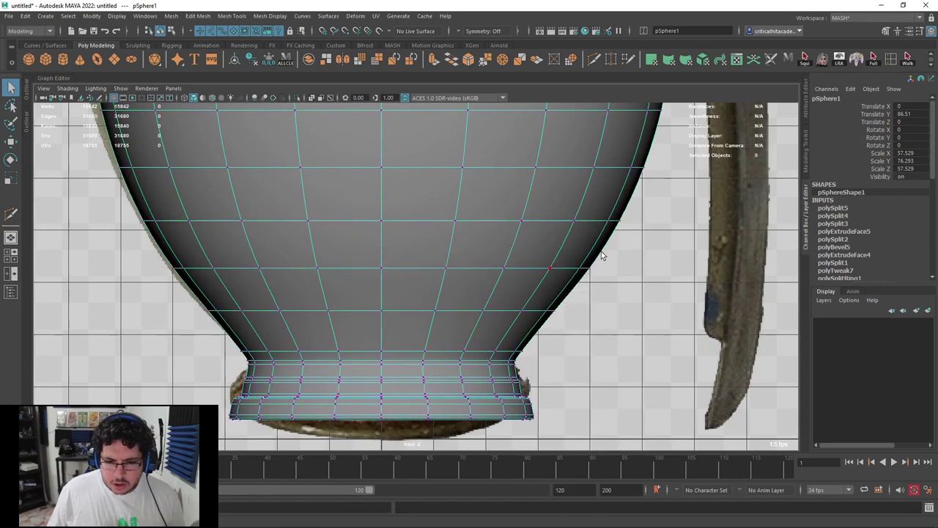
pyautogui.click(631, 244)
pyautogui.click(249, 277)
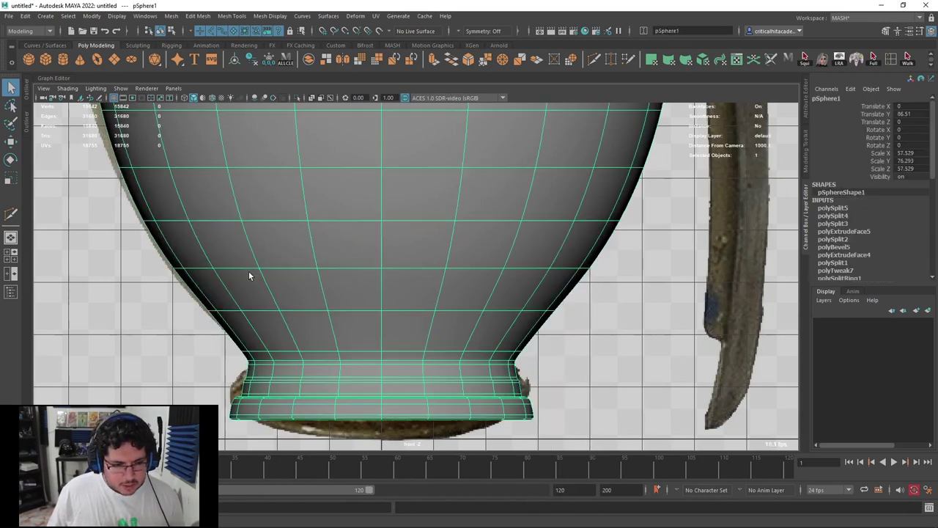
# Select the horizontal edge loop just above the neck, move it slightly down, and show the smooth preview
pyautogui.press('1')
pyautogui.moveTo(257, 289); pyautogui.dragTo(265, 322, button='right')
pyautogui.doubleClick(266, 319)
pyautogui.press('w')
pyautogui.moveTo(381, 264); pyautogui.dragTo(382, 272)
pyautogui.press('3')
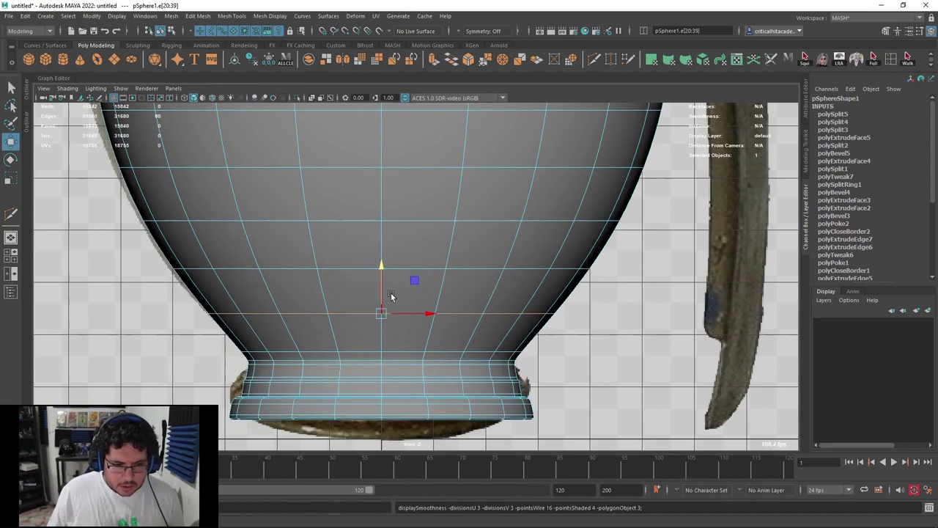
# Return to the perspective view in object mode and examine the smoothed body from several angles
pyautogui.press('6')
pyautogui.press('space')
pyautogui.moveTo(483, 272); pyautogui.dragTo(480, 255)
pyautogui.click(498, 260)
pyautogui.moveTo(498, 259); pyautogui.dragTo(557, 189, button='right')
pyautogui.click(556, 191)
pyautogui.keyDown('alt'); pyautogui.moveTo(493, 233); pyautogui.dragTo(433, 123); pyautogui.keyUp('alt')
pyautogui.keyDown('alt'); pyautogui.moveTo(466, 249); pyautogui.dragTo(528, 242); pyautogui.keyUp('alt')
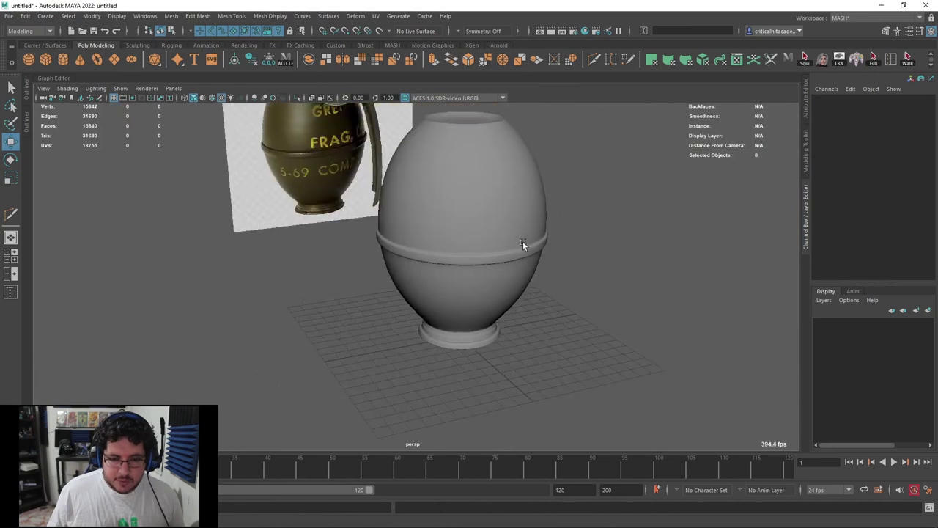
# Center the body's pivot, delete its construction history, and freeze its transformations
pyautogui.click(520, 244)
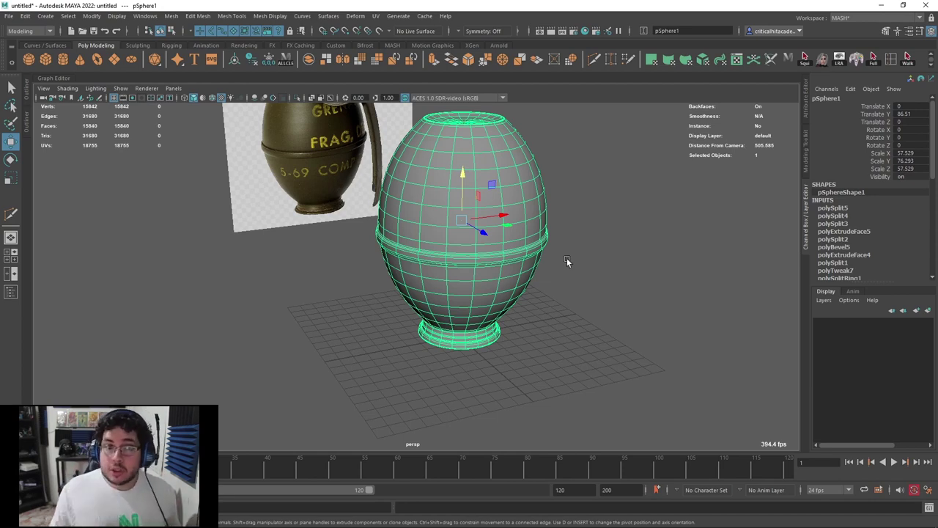
pyautogui.click(234, 60)
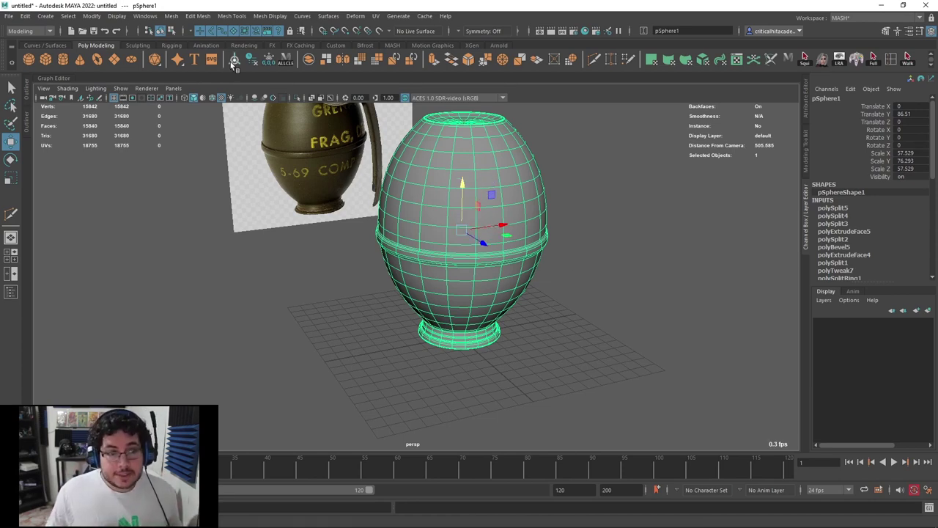
pyautogui.hotkey('alt', 'shift', 'd')
pyautogui.click(270, 63)
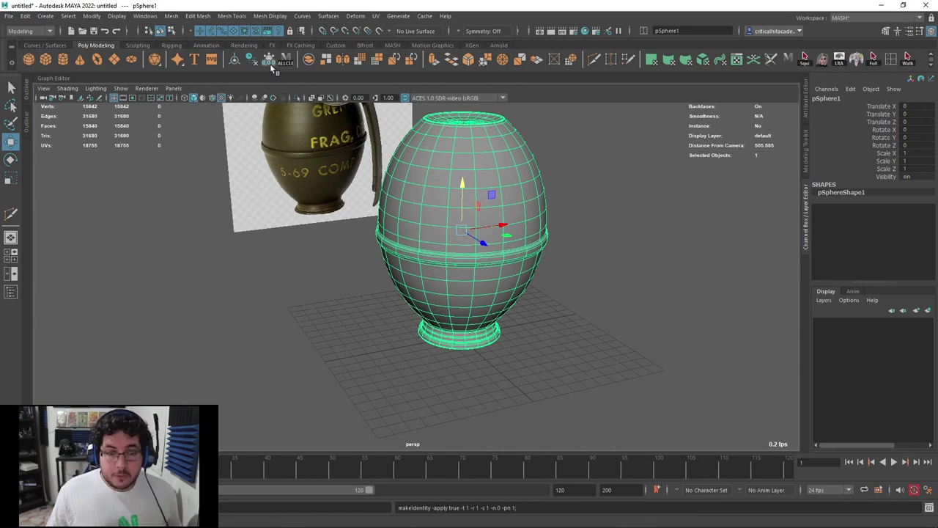
# Rename the body mesh as M51_Grenade_Body
pyautogui.doubleClick(828, 99)
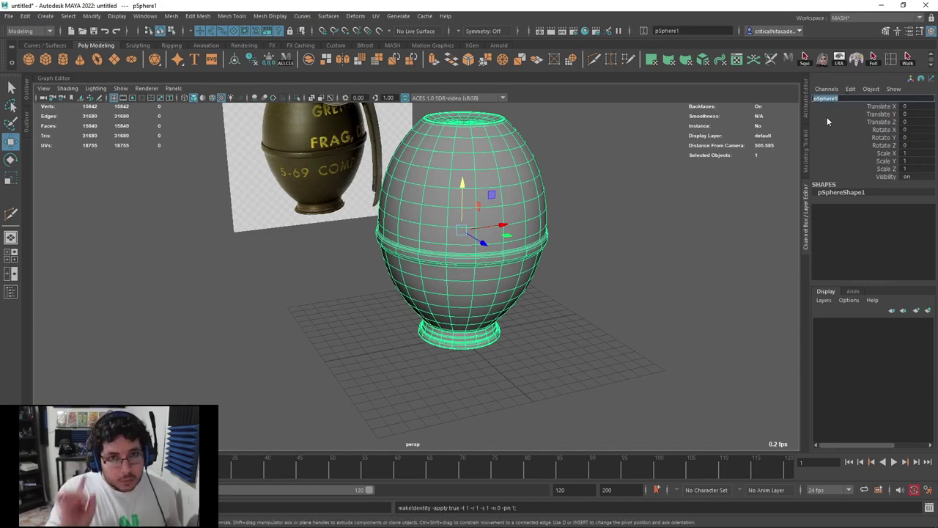
pyautogui.press('BackSpace')
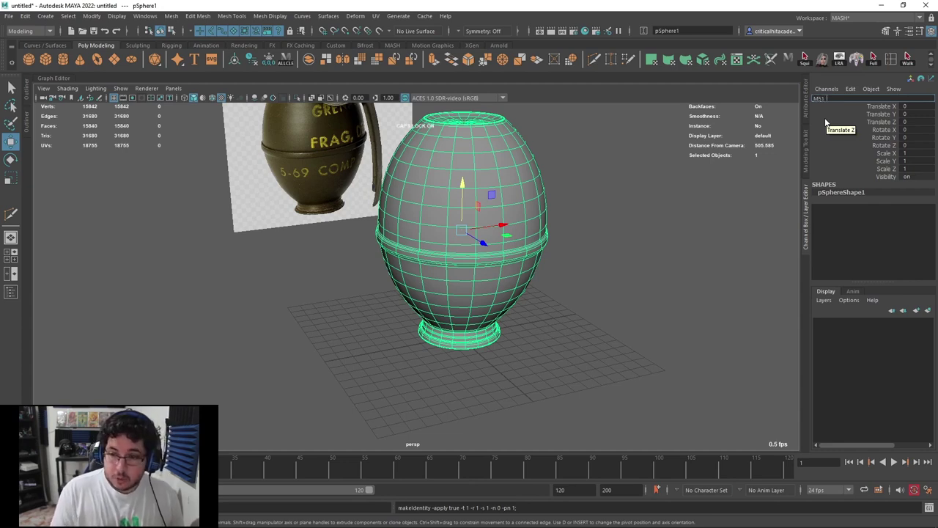
pyautogui.write('M51_G')
pyautogui.press('capslock')
pyautogui.write('re')
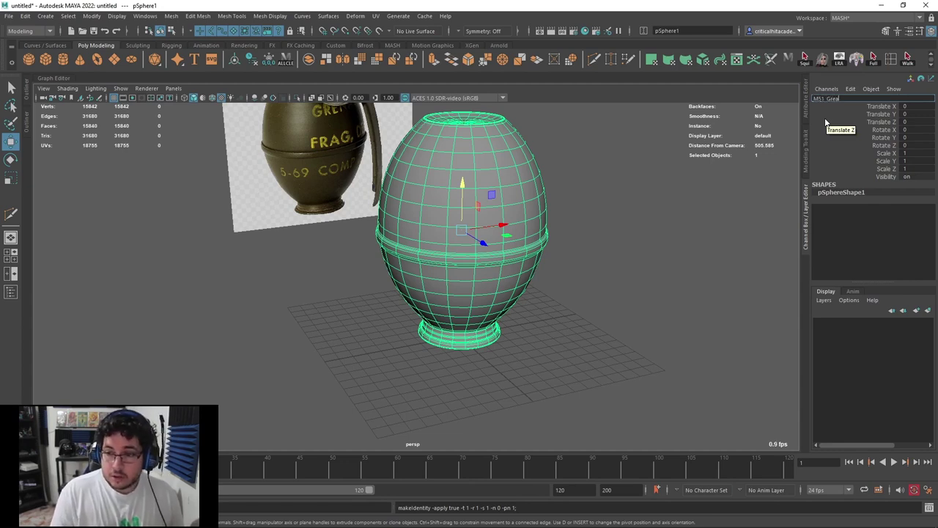
pyautogui.write('nade Body')
pyautogui.press('Return')
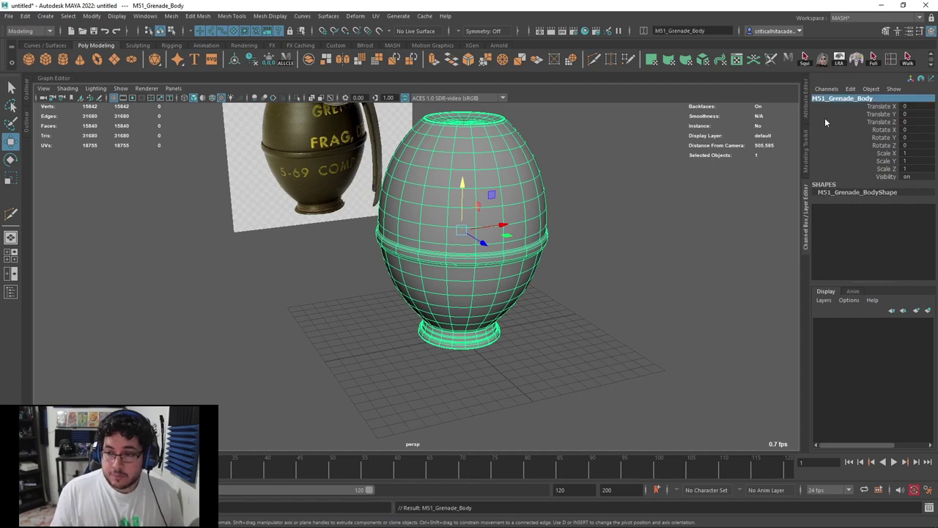
# Add the prefix SM_ to the body's name so it reads SM_M51_Grenade_Body, and reselect the body
pyautogui.click(819, 100)
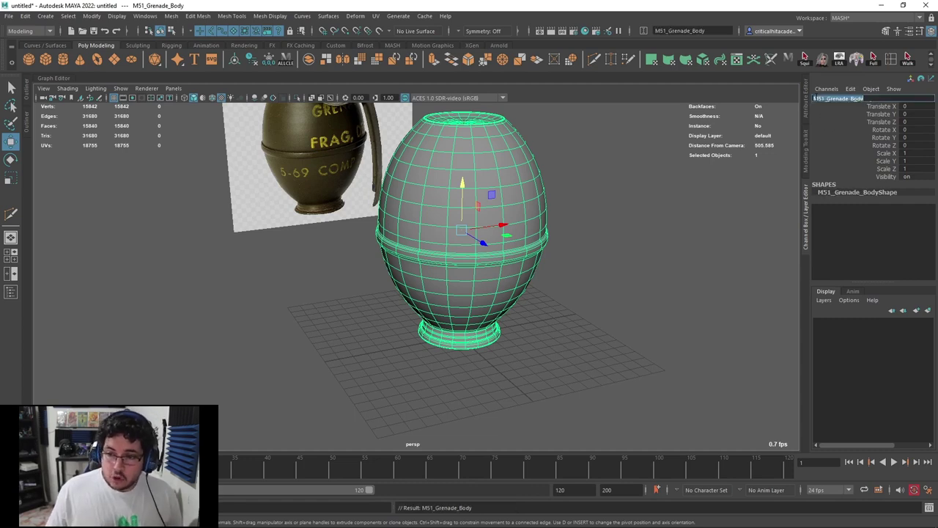
pyautogui.click(815, 98)
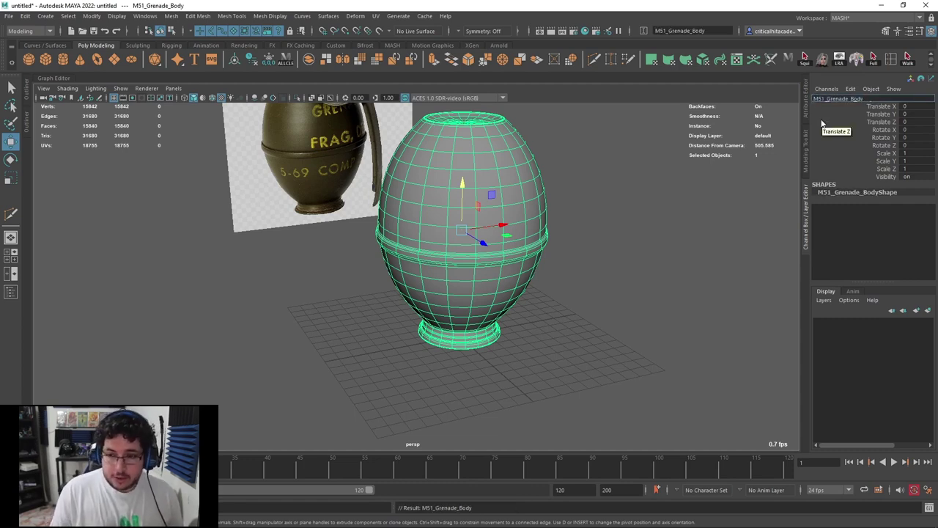
pyautogui.write('SM')
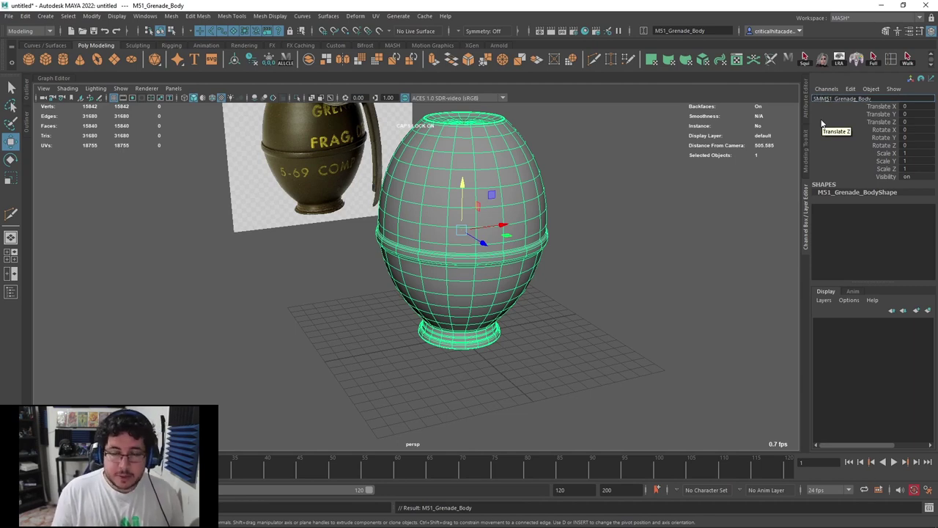
pyautogui.write('_')
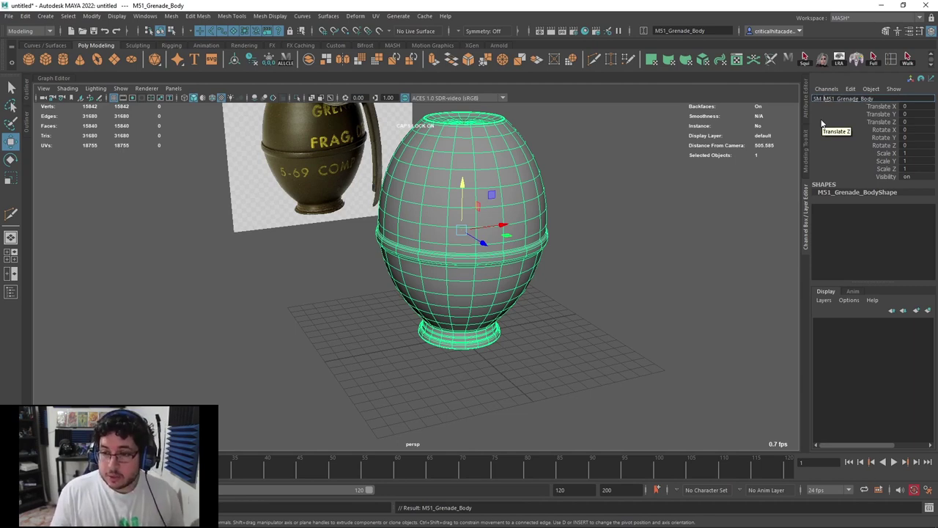
pyautogui.click(611, 196)
pyautogui.click(421, 222)
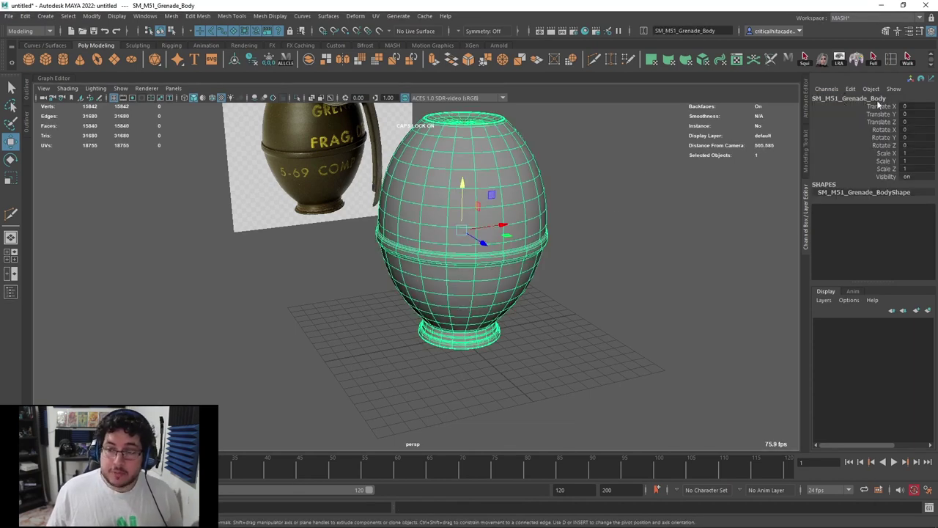
# Try moving and rotating the body freely, and reset all its translate and rotate values to 0
pyautogui.click(538, 219)
pyautogui.scroll(-3, 538, 219)
pyautogui.click(466, 242)
pyautogui.keyDown('alt'); pyautogui.moveTo(555, 240); pyautogui.dragTo(513, 238); pyautogui.keyUp('alt')
pyautogui.scroll(-3, 513, 239)
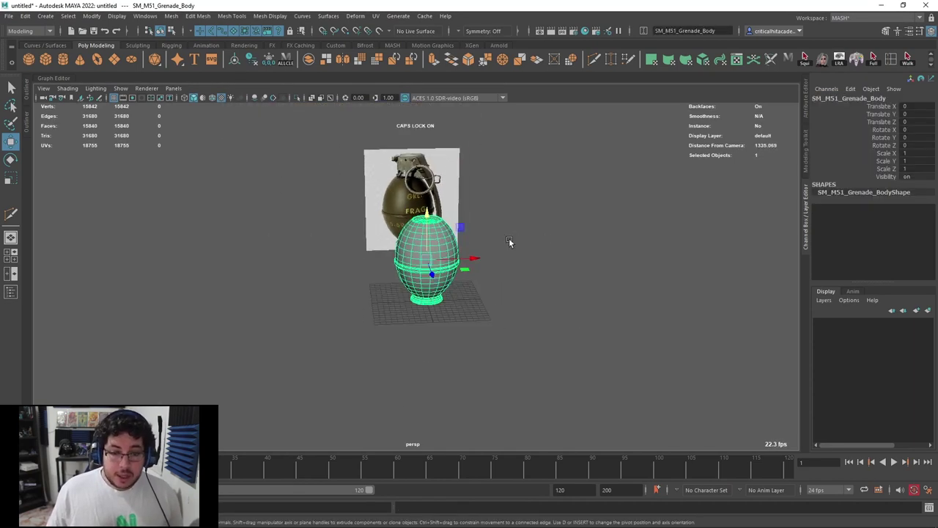
pyautogui.scroll(3, 498, 258)
pyautogui.keyDown('alt'); pyautogui.moveTo(499, 258); pyautogui.dragTo(522, 231, button='middle'); pyautogui.keyUp('alt')
pyautogui.moveTo(461, 229); pyautogui.dragTo(271, 214)
pyautogui.press('e')
pyautogui.moveTo(271, 214)
pyautogui.mouseDown()
pyautogui.moveTo(235, 250)
pyautogui.moveTo(296, 207)
pyautogui.moveTo(285, 224)
pyautogui.moveTo(283, 203)
pyautogui.mouseUp()
pyautogui.moveTo(916, 106); pyautogui.dragTo(916, 146)
pyautogui.write('0')
pyautogui.press('Return')
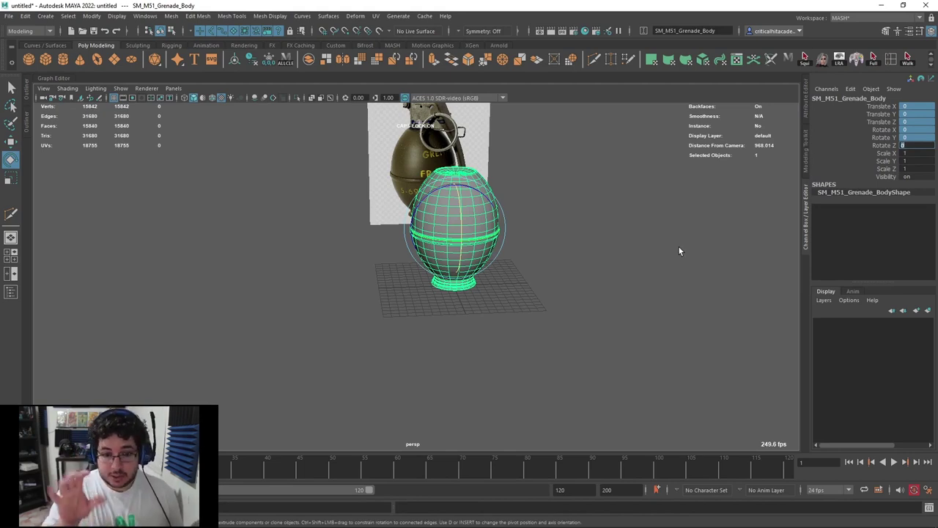
# Deselect the body, compare it with the reference, and show the reference's grenade head in the front view
pyautogui.click(593, 220)
pyautogui.keyDown('alt'); pyautogui.moveTo(593, 219); pyautogui.dragTo(548, 233); pyautogui.keyUp('alt')
pyautogui.keyDown('alt'); pyautogui.moveTo(556, 246); pyautogui.dragTo(611, 275, button='right'); pyautogui.keyUp('alt')
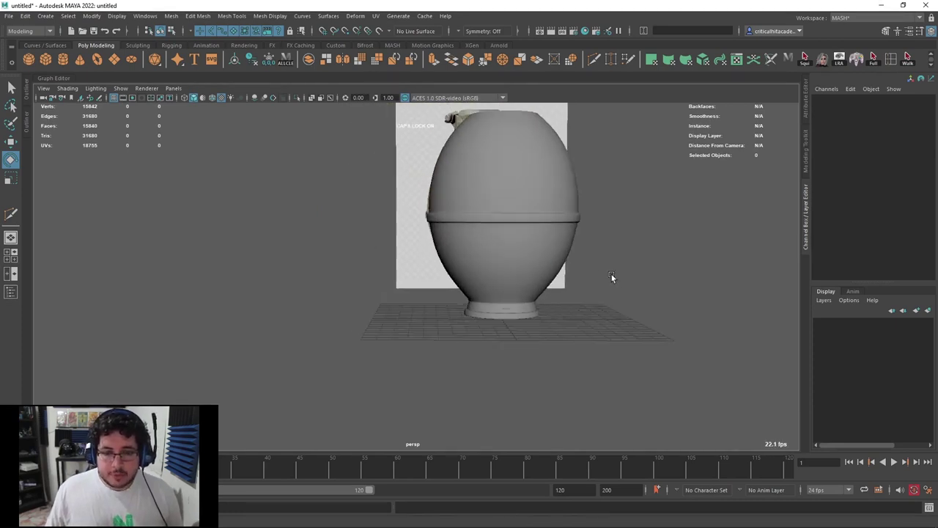
pyautogui.keyDown('alt'); pyautogui.moveTo(611, 277); pyautogui.dragTo(592, 294, button='middle'); pyautogui.keyUp('alt')
pyautogui.keyDown('alt'); pyautogui.moveTo(591, 240); pyautogui.dragTo(589, 254, button='middle'); pyautogui.keyUp('alt')
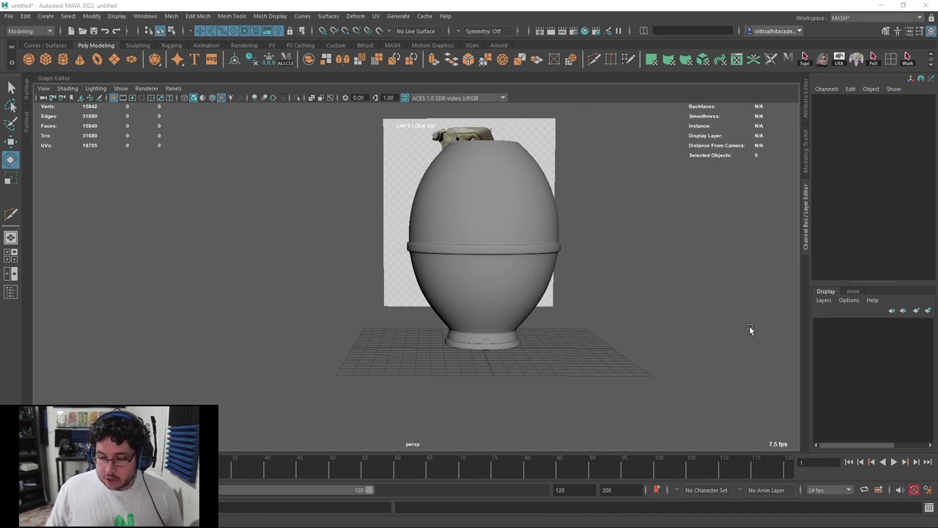
pyautogui.keyDown('alt'); pyautogui.moveTo(614, 229); pyautogui.dragTo(581, 276, button='middle'); pyautogui.keyUp('alt')
pyautogui.keyDown('alt'); pyautogui.moveTo(559, 237); pyautogui.dragTo(569, 308, button='middle'); pyautogui.keyUp('alt')
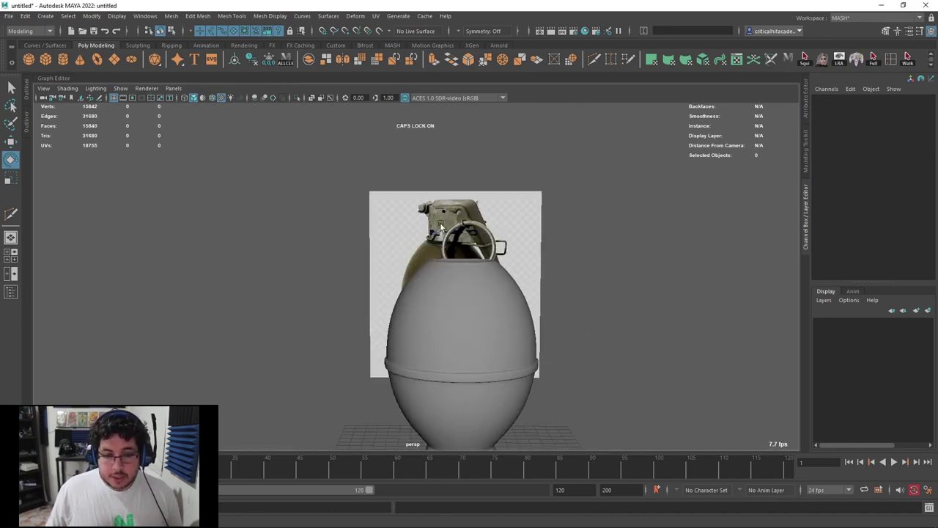
pyautogui.press('space')
pyautogui.moveTo(467, 223); pyautogui.dragTo(469, 239)
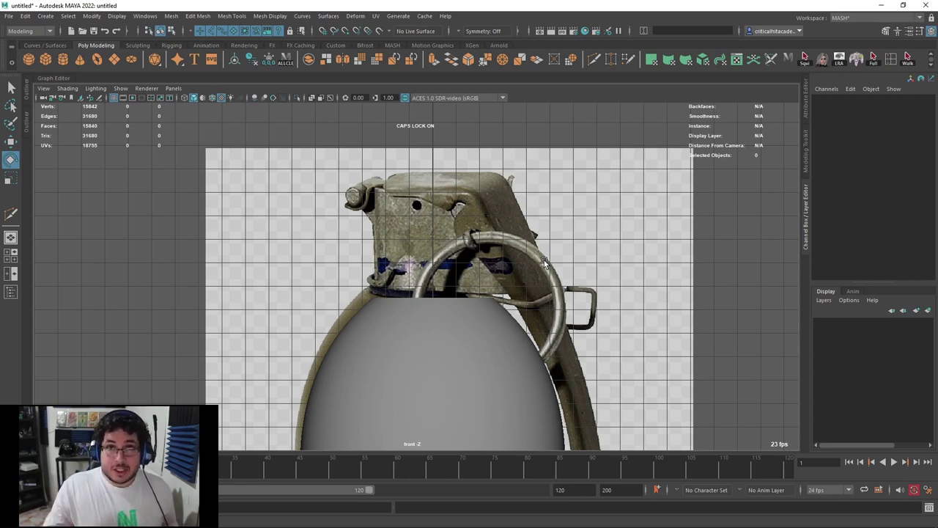
# Display the front view in wireframe so the reference's pull ring can be used for modeling
pyautogui.press('4')
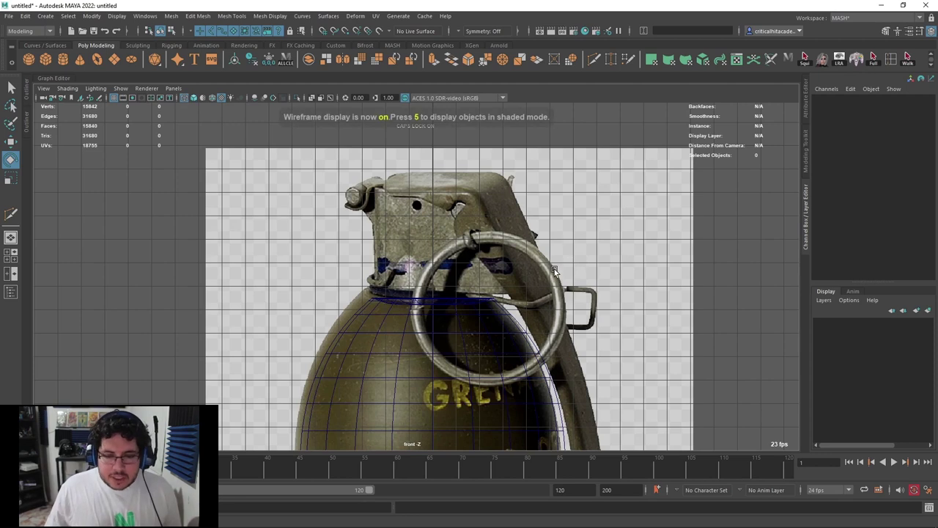
pyautogui.scroll(2, 533, 285)
pyautogui.keyDown('alt'); pyautogui.moveTo(534, 286); pyautogui.dragTo(521, 230, button='middle'); pyautogui.keyUp('alt')
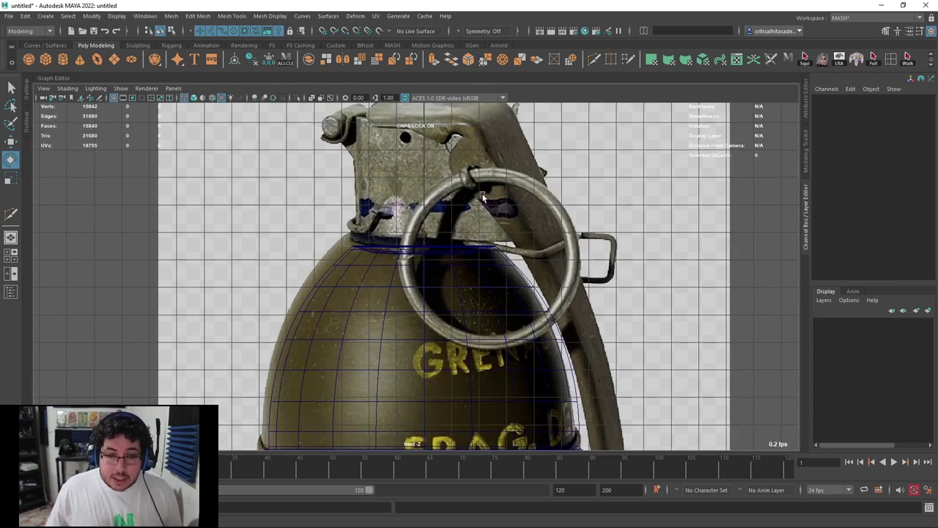
pyautogui.click(97, 60)
pyautogui.scroll(-6, 336, 233)
pyautogui.press('w')
pyautogui.moveTo(418, 390); pyautogui.dragTo(484, 233)
pyautogui.scroll(7, 419, 227)
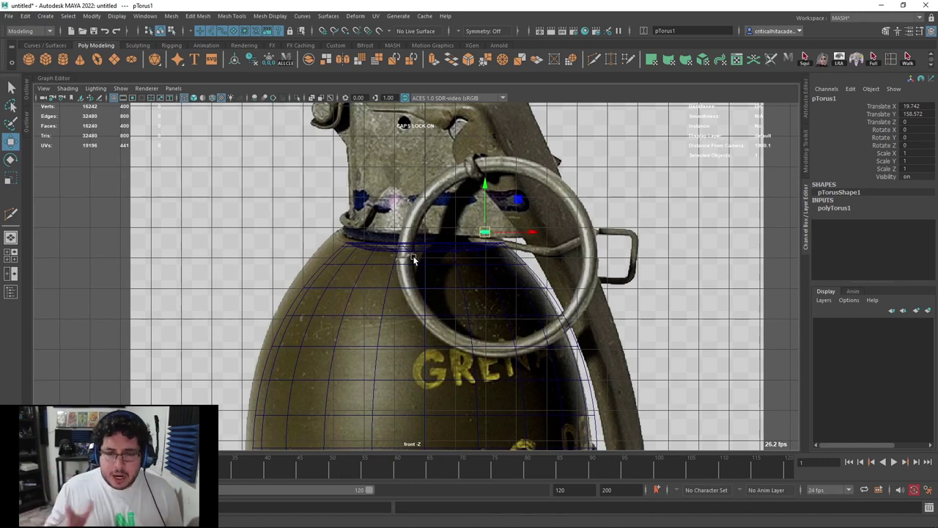
pyautogui.press('Delete')
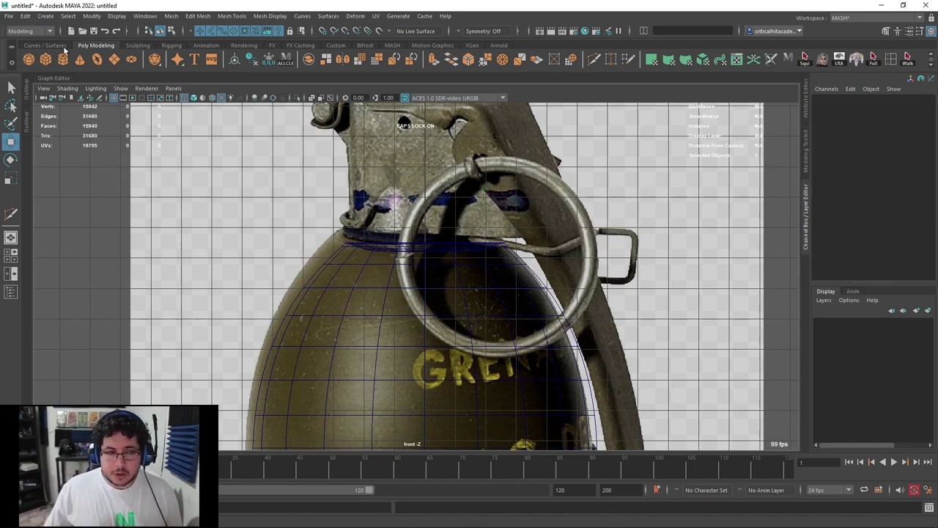
# Create a polygon helix and move it over the middle of the reference's pull ring
pyautogui.click(46, 15)
pyautogui.moveTo(89, 53)
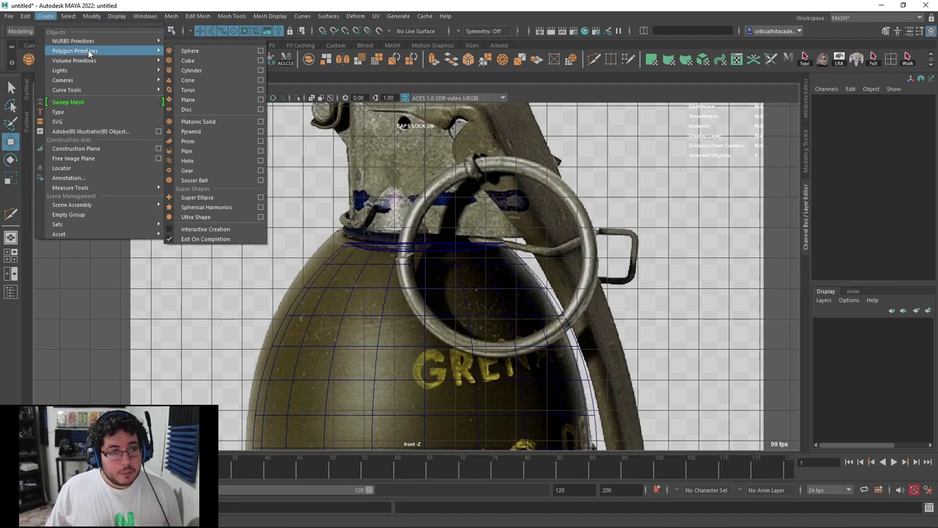
pyautogui.click(210, 160)
pyautogui.scroll(-10, 414, 315)
pyautogui.moveTo(421, 362); pyautogui.dragTo(422, 206)
pyautogui.scroll(10, 439, 224)
pyautogui.moveTo(475, 231); pyautogui.dragTo(517, 248)
# Set the helix's Rotate X to 90 and open its polyHelix1 construction settings
pyautogui.press('e')
pyautogui.doubleClick(910, 129)
pyautogui.write('90')
pyautogui.click(839, 209)
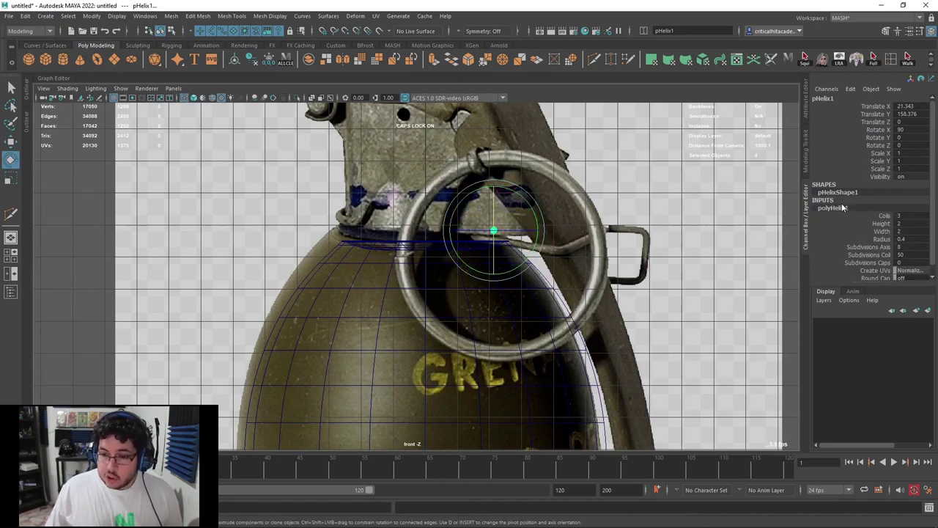
pyautogui.scroll(2, 628, 188)
pyautogui.keyDown('alt'); pyautogui.moveTo(705, 222); pyautogui.dragTo(642, 227, button='middle'); pyautogui.keyUp('alt')
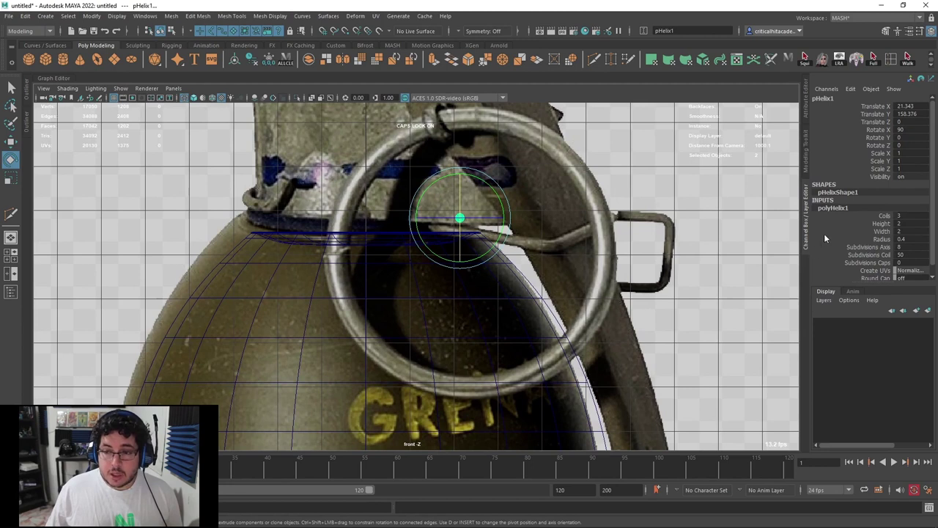
# Try a radius of 20 on the helix, test other width and height values, and undo the width and height changes
pyautogui.click(882, 239)
pyautogui.moveTo(558, 246); pyautogui.dragTo(705, 233, button='middle')
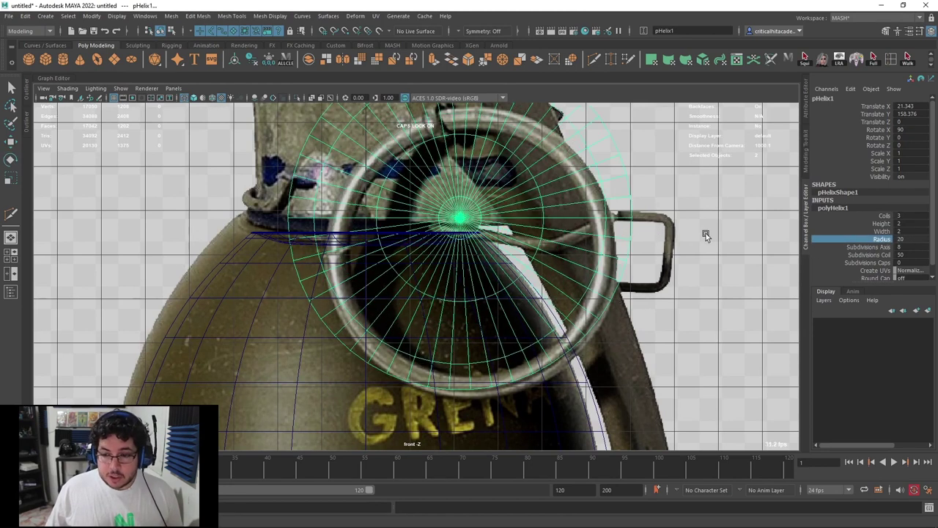
pyautogui.click(879, 232)
pyautogui.moveTo(786, 244); pyautogui.dragTo(847, 236, button='middle')
pyautogui.hotkey('ctrl', 'z')
pyautogui.click(878, 226)
pyautogui.moveTo(731, 229); pyautogui.dragTo(778, 230, button='middle')
pyautogui.hotkey('ctrl', 'z')
# Show the helix shaded in the perspective view and reduce its radius to 0.82
pyautogui.press('space')
pyautogui.moveTo(675, 237); pyautogui.dragTo(681, 222)
pyautogui.moveTo(676, 233)
pyautogui.keyDown('alt'); pyautogui.mouseDown()
pyautogui.moveTo(600, 237)
pyautogui.moveTo(491, 266)
pyautogui.moveTo(517, 264)
pyautogui.mouseUp(); pyautogui.keyUp('alt')
pyautogui.press('5')
pyautogui.scroll(5, 501, 270)
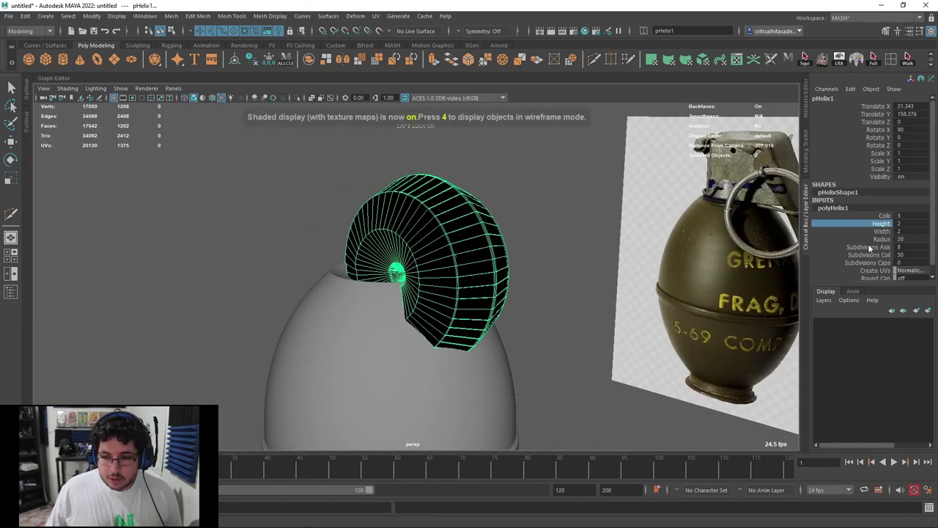
pyautogui.click(877, 240)
pyautogui.moveTo(535, 249); pyautogui.dragTo(415, 247, button='middle')
pyautogui.scroll(8, 427, 251)
pyautogui.keyDown('alt'); pyautogui.moveTo(470, 259); pyautogui.dragTo(516, 238); pyautogui.keyUp('alt')
pyautogui.scroll(2, 516, 238)
pyautogui.keyDown('alt'); pyautogui.moveTo(667, 252); pyautogui.dragTo(552, 219, button='right'); pyautogui.keyUp('alt')
pyautogui.keyDown('alt'); pyautogui.moveTo(552, 219); pyautogui.dragTo(617, 164, button='middle'); pyautogui.keyUp('alt')
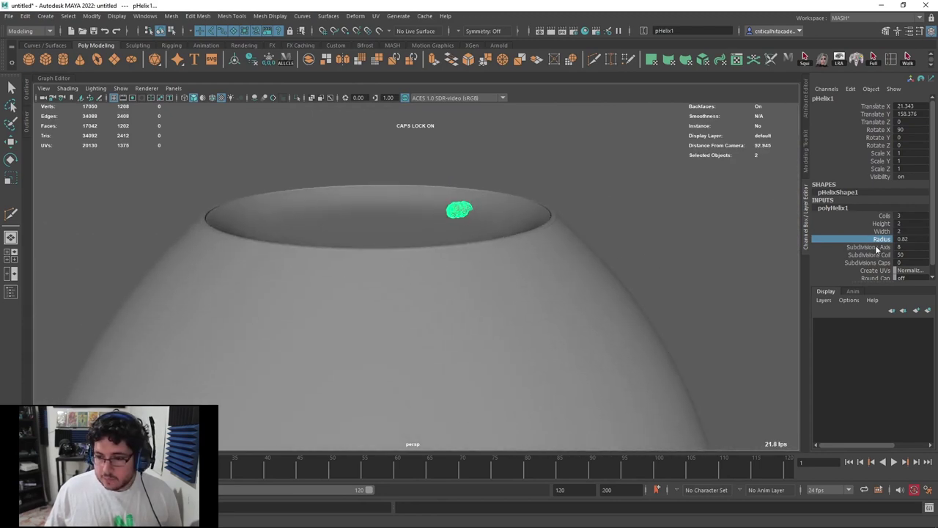
# Widen the helix into a large ring by setting its width to 45.8
pyautogui.click(889, 232)
pyautogui.moveTo(598, 226); pyautogui.dragTo(811, 220, button='middle')
pyautogui.keyDown('alt'); pyautogui.moveTo(715, 227); pyautogui.dragTo(633, 229, button='right'); pyautogui.keyUp('alt')
pyautogui.keyDown('alt'); pyautogui.moveTo(634, 228); pyautogui.dragTo(501, 235); pyautogui.keyUp('alt')
pyautogui.keyDown('alt'); pyautogui.moveTo(502, 234); pyautogui.dragTo(574, 228, button='middle'); pyautogui.keyUp('alt')
pyautogui.keyDown('alt'); pyautogui.moveTo(574, 228); pyautogui.dragTo(657, 246, button='right'); pyautogui.keyUp('alt')
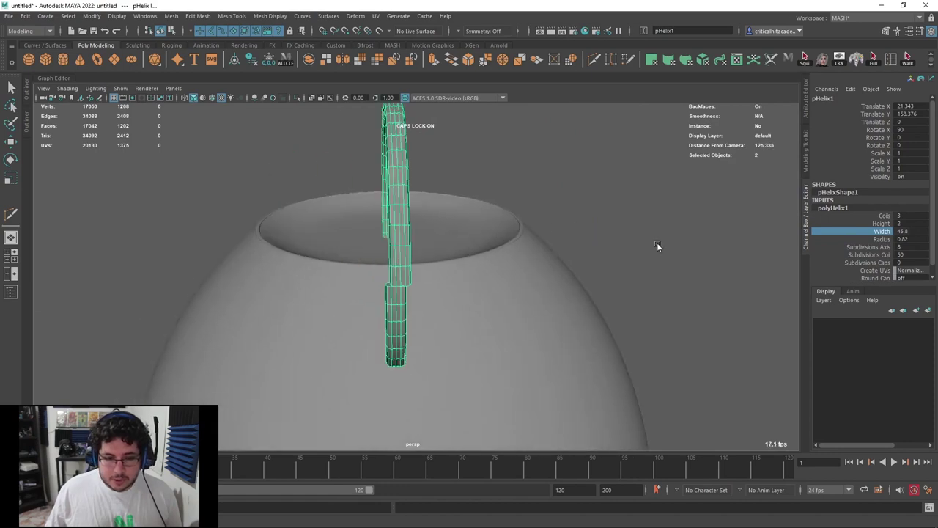
# Set the helix's radius to 1.82 and its number of coils to 1.6
pyautogui.click(882, 238)
pyautogui.moveTo(593, 238); pyautogui.dragTo(599, 239, button='middle')
pyautogui.keyDown('alt'); pyautogui.moveTo(600, 236); pyautogui.dragTo(669, 238); pyautogui.keyUp('alt')
pyautogui.click(883, 216)
pyautogui.moveTo(764, 218); pyautogui.dragTo(731, 220, button='middle')
pyautogui.keyDown('alt'); pyautogui.moveTo(731, 220); pyautogui.dragTo(381, 154); pyautogui.keyUp('alt')
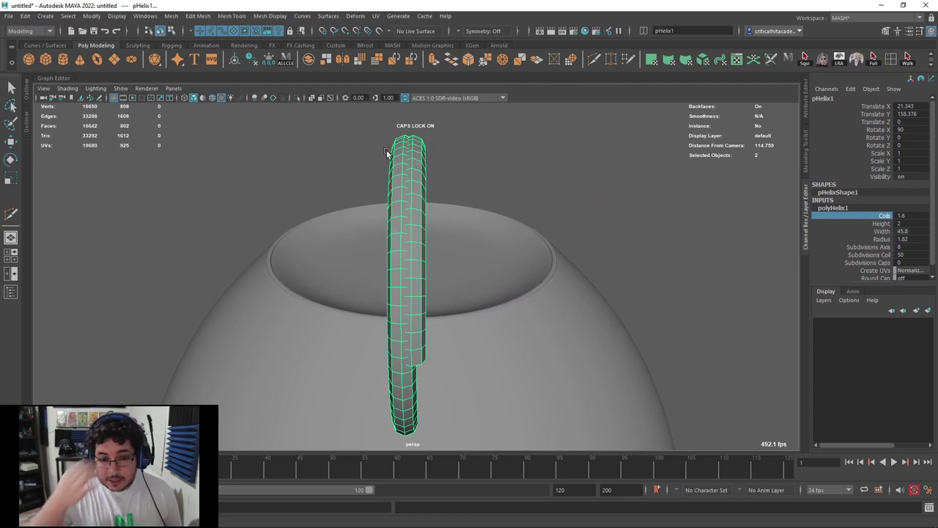
# Inspect the overlapping coils, try other height and width values on the helix, and undo both changes
pyautogui.scroll(5, 404, 166)
pyautogui.keyDown('alt'); pyautogui.moveTo(404, 166); pyautogui.dragTo(458, 218); pyautogui.keyUp('alt')
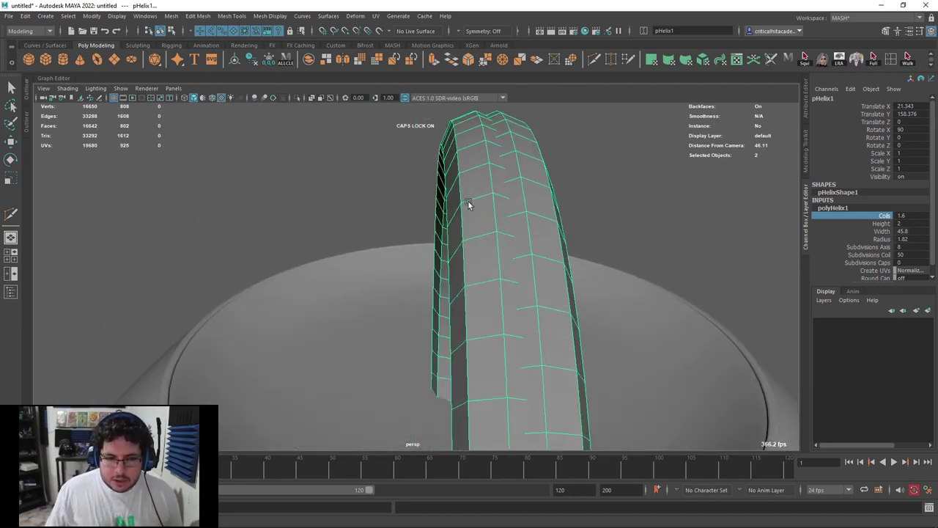
pyautogui.keyDown('alt'); pyautogui.moveTo(551, 212); pyautogui.dragTo(528, 195, button='middle'); pyautogui.keyUp('alt')
pyautogui.keyDown('alt'); pyautogui.moveTo(528, 195); pyautogui.dragTo(480, 189, button='right'); pyautogui.keyUp('alt')
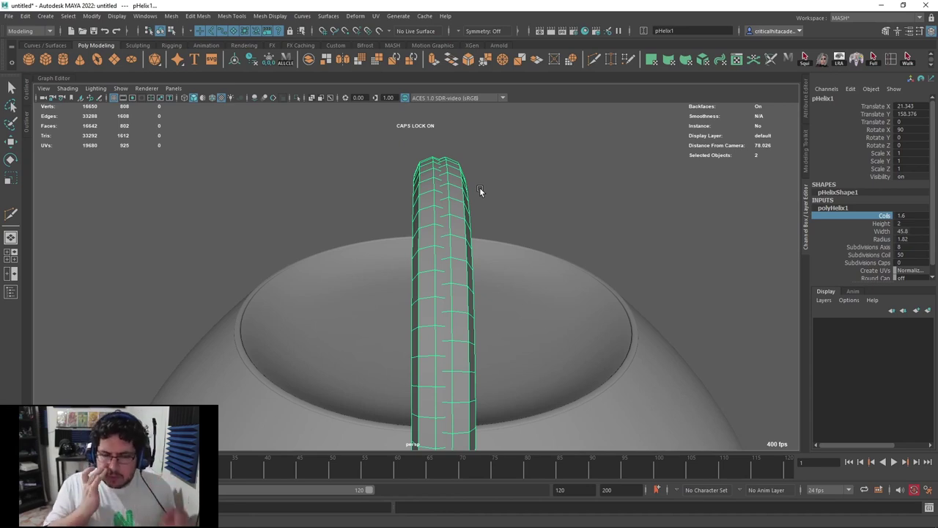
pyautogui.click(882, 224)
pyautogui.moveTo(654, 228); pyautogui.dragTo(673, 225, button='middle')
pyautogui.hotkey('ctrl', 'z')
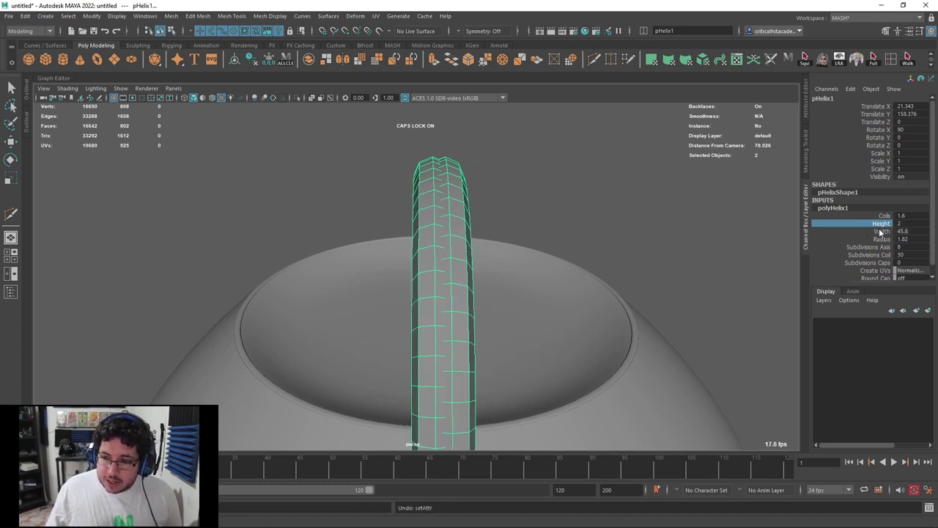
pyautogui.click(881, 232)
pyautogui.moveTo(569, 210); pyautogui.dragTo(642, 218, button='middle')
pyautogui.hotkey('ctrl', 'z')
# Preview the helix smoothed and set its height to 4.9 to space the coils apart
pyautogui.click(869, 223)
pyautogui.moveTo(641, 220)
pyautogui.keyDown('alt'); pyautogui.mouseDown()
pyautogui.moveTo(583, 220)
pyautogui.moveTo(636, 217)
pyautogui.mouseUp(); pyautogui.keyUp('alt')
pyautogui.press('3')
pyautogui.keyDown('alt'); pyautogui.moveTo(575, 266); pyautogui.dragTo(586, 266); pyautogui.keyUp('alt')
pyautogui.keyDown('alt'); pyautogui.moveTo(639, 204); pyautogui.dragTo(645, 271, button='middle'); pyautogui.keyUp('alt')
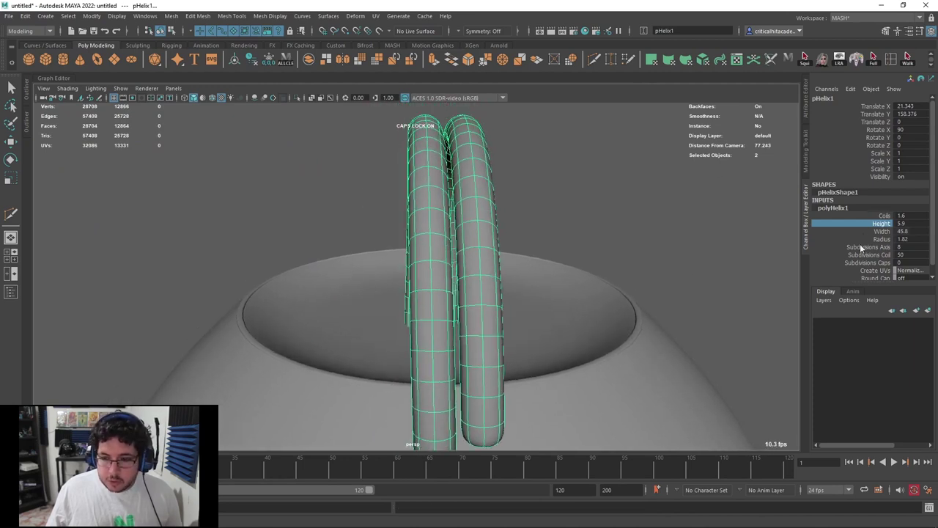
pyautogui.moveTo(747, 232); pyautogui.dragTo(741, 231, button='middle')
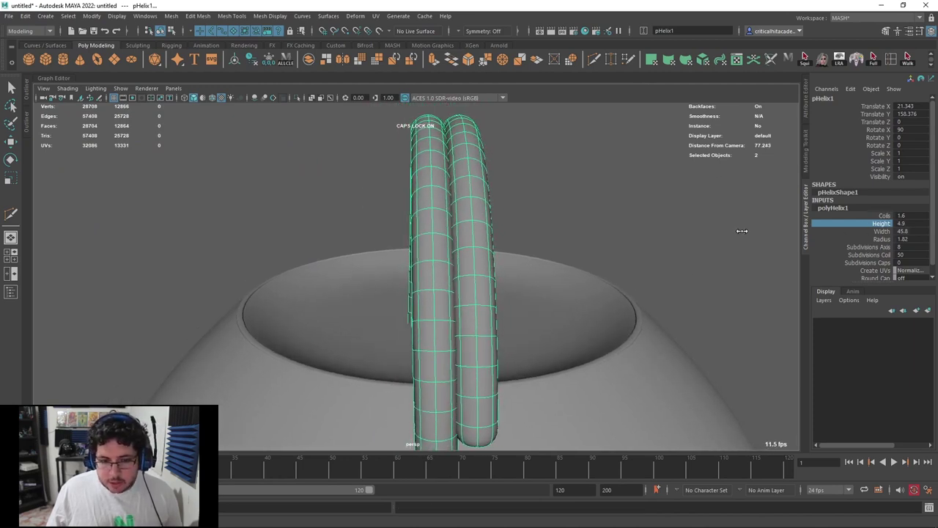
pyautogui.click(739, 232)
pyautogui.keyDown('alt'); pyautogui.moveTo(736, 232); pyautogui.dragTo(687, 244, button='right'); pyautogui.keyUp('alt')
pyautogui.keyDown('alt'); pyautogui.moveTo(688, 248); pyautogui.dragTo(711, 273); pyautogui.keyUp('alt')
# Select only the helix in the wireframe front view, scale it to 1.457 and align it with the reference's pull ring
pyautogui.press('space')
pyautogui.press('4')
pyautogui.click(528, 162)
pyautogui.keyDown('alt'); pyautogui.moveTo(528, 163); pyautogui.dragTo(520, 233, button='right'); pyautogui.keyUp('alt')
pyautogui.press('w')
pyautogui.moveTo(459, 224); pyautogui.dragTo(538, 264)
pyautogui.press('r')
pyautogui.press('w')
pyautogui.moveTo(475, 264); pyautogui.dragTo(474, 254)
pyautogui.press('r')
pyautogui.press('w')
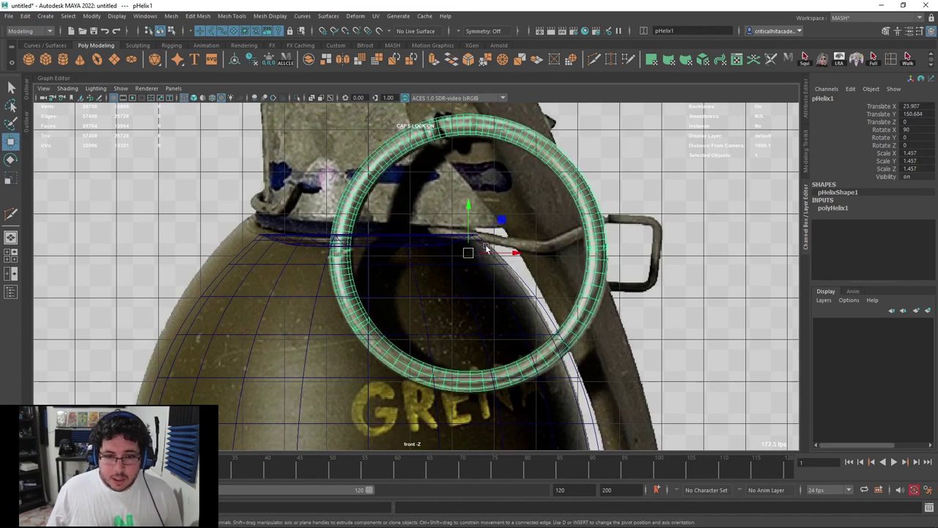
# Rotate the ring in the front view to a Rotate Z of 10.43
pyautogui.press('e')
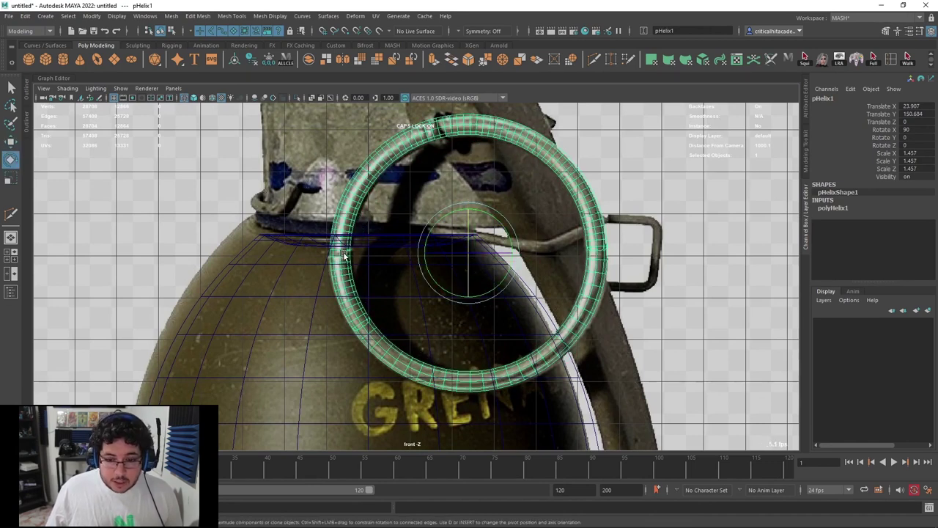
pyautogui.moveTo(458, 211)
pyautogui.mouseDown()
pyautogui.moveTo(451, 216)
pyautogui.moveTo(529, 219)
pyautogui.moveTo(496, 213)
pyautogui.moveTo(417, 245)
pyautogui.moveTo(444, 320)
pyautogui.moveTo(523, 298)
pyautogui.moveTo(460, 303)
pyautogui.mouseUp()
pyautogui.press('5')
pyautogui.press('6')
pyautogui.hotkey('ctrl', 'z')
# Move the ring in front of the grenade body in the perspective view, to a Translate Z of 62.07
pyautogui.press('space')
pyautogui.moveTo(586, 274); pyautogui.dragTo(523, 253)
pyautogui.keyDown('alt'); pyautogui.moveTo(523, 253); pyautogui.dragTo(520, 210, button='right'); pyautogui.keyUp('alt')
pyautogui.press('w')
pyautogui.moveTo(413, 272); pyautogui.dragTo(427, 199)
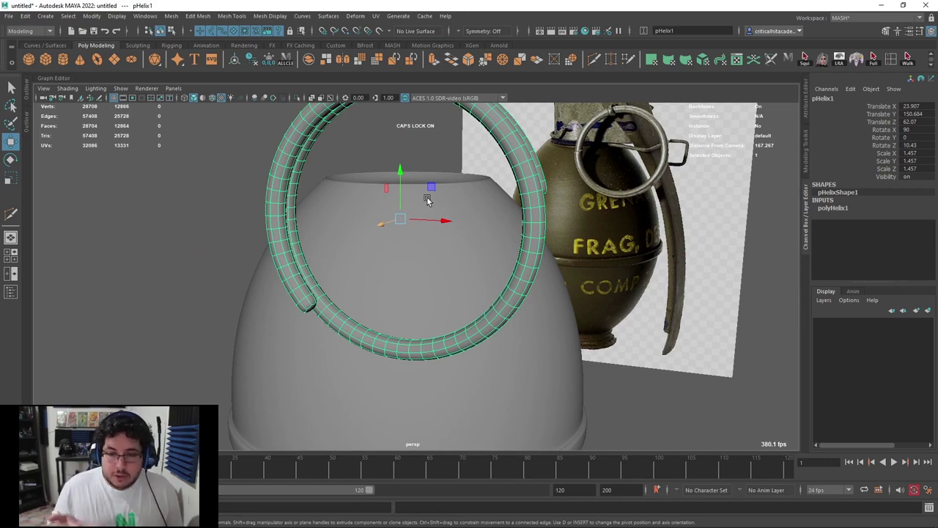
# Flip the ring to face the other way by setting its Rotate X to -90
pyautogui.press('e')
pyautogui.keyDown('alt'); pyautogui.moveTo(453, 203); pyautogui.dragTo(411, 232); pyautogui.keyUp('alt')
pyautogui.moveTo(329, 230); pyautogui.dragTo(497, 203)
pyautogui.click(911, 130)
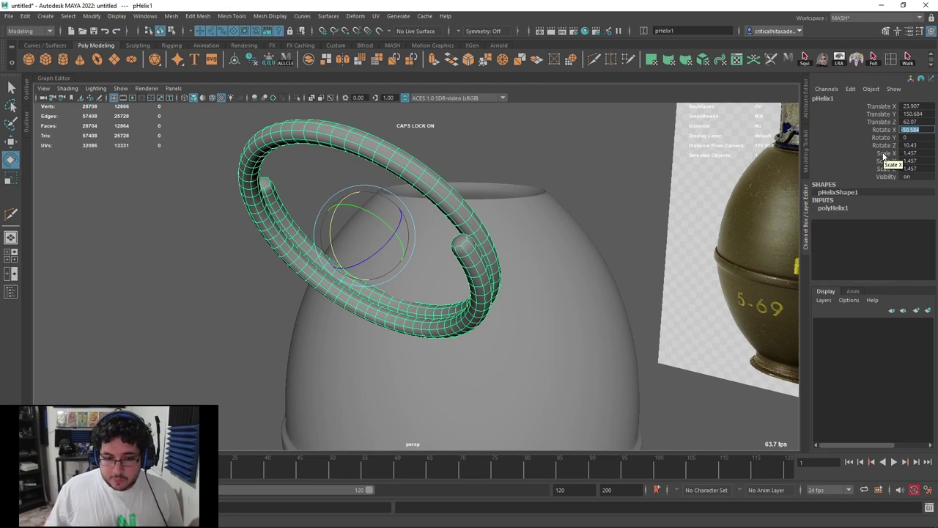
pyautogui.write('0')
pyautogui.press('Return')
pyautogui.write('-90')
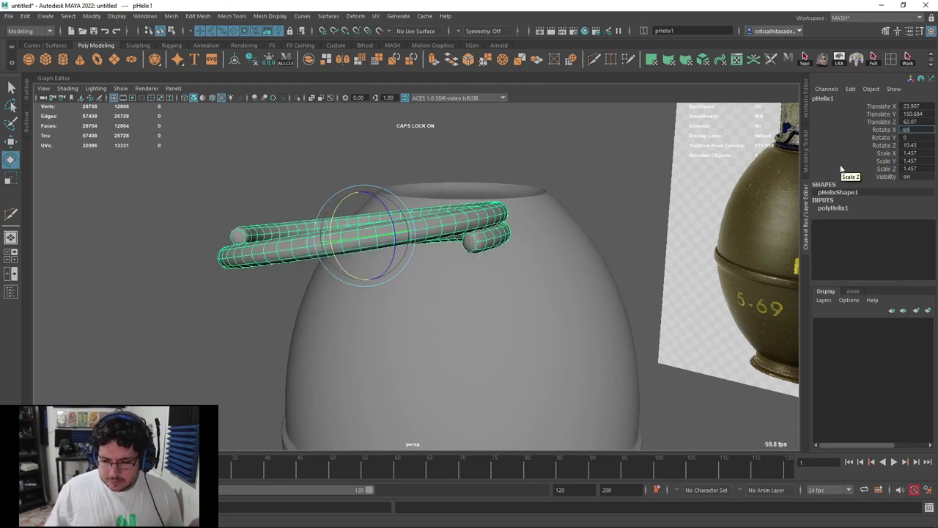
pyautogui.press('Return')
pyautogui.keyDown('alt'); pyautogui.moveTo(463, 208); pyautogui.dragTo(564, 230); pyautogui.keyUp('alt')
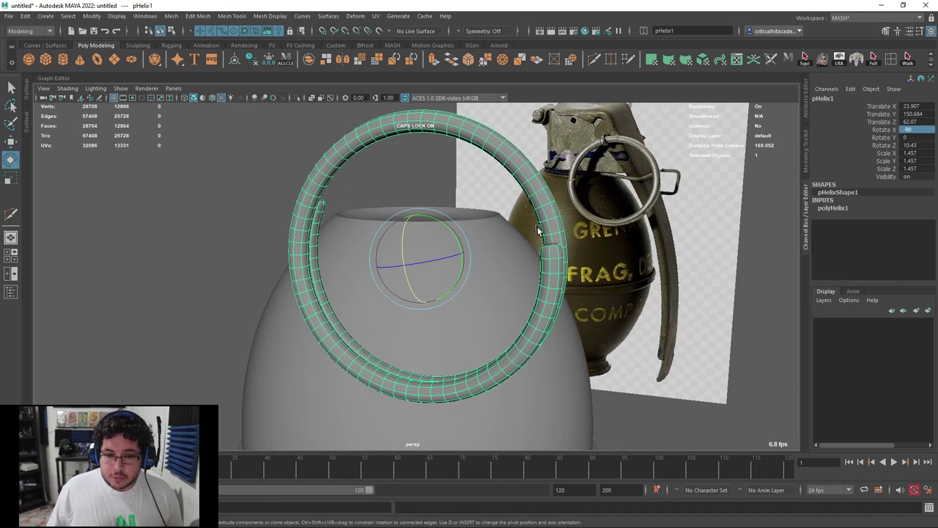
# Turn off the ring's smooth preview and poke the cap face at one of its ends
pyautogui.keyDown('alt'); pyautogui.moveTo(685, 246); pyautogui.dragTo(641, 231); pyautogui.keyUp('alt')
pyautogui.keyDown('alt'); pyautogui.moveTo(562, 181); pyautogui.dragTo(508, 201); pyautogui.keyUp('alt')
pyautogui.scroll(3, 595, 238)
pyautogui.keyDown('alt'); pyautogui.moveTo(595, 238); pyautogui.dragTo(563, 284); pyautogui.keyUp('alt')
pyautogui.scroll(4, 498, 231)
pyautogui.press('1')
pyautogui.scroll(2, 559, 216)
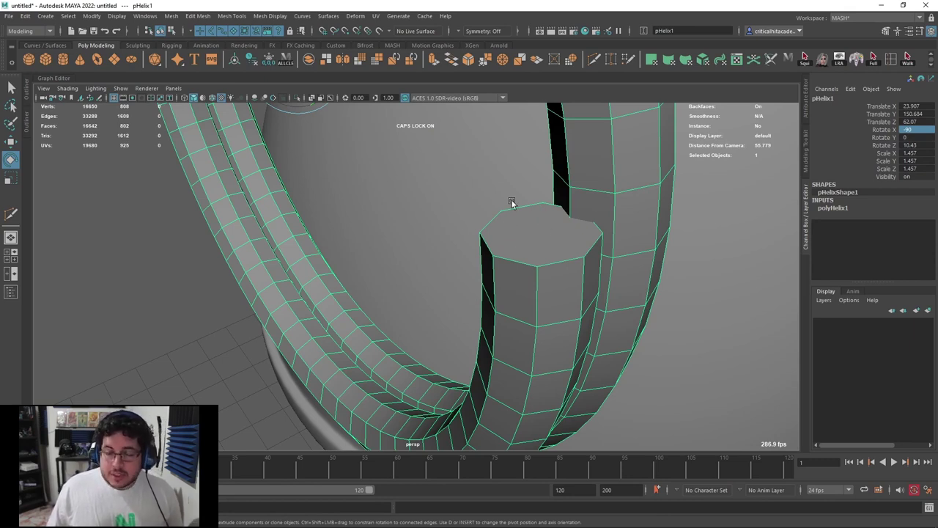
pyautogui.moveTo(541, 225); pyautogui.dragTo(542, 249, button='right')
pyautogui.click(531, 228)
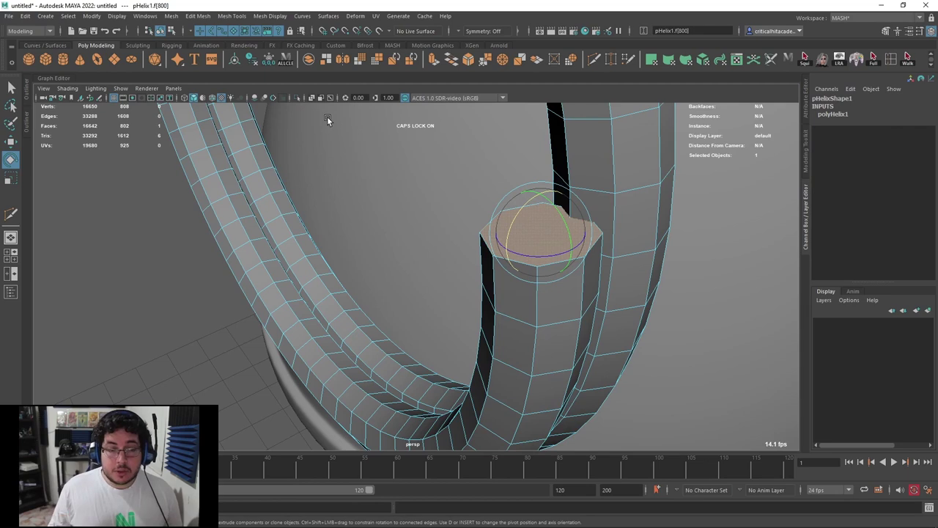
pyautogui.click(199, 16)
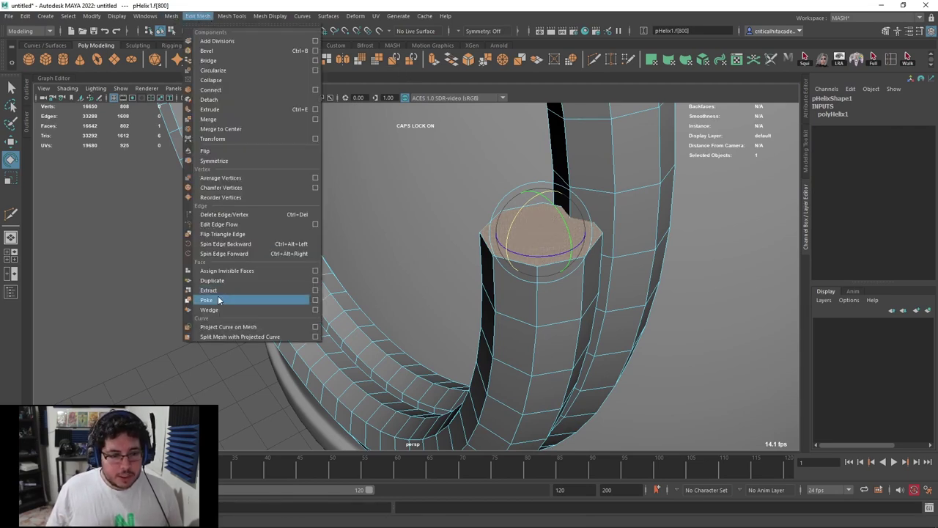
pyautogui.click(219, 300)
# Poke the cap face at the ring's other end and preview the ring smoothed
pyautogui.keyDown('alt'); pyautogui.moveTo(316, 225); pyautogui.dragTo(469, 253); pyautogui.keyUp('alt')
pyautogui.keyDown('alt'); pyautogui.moveTo(439, 253); pyautogui.dragTo(376, 307, button='middle'); pyautogui.keyUp('alt')
pyautogui.scroll(1, 376, 307)
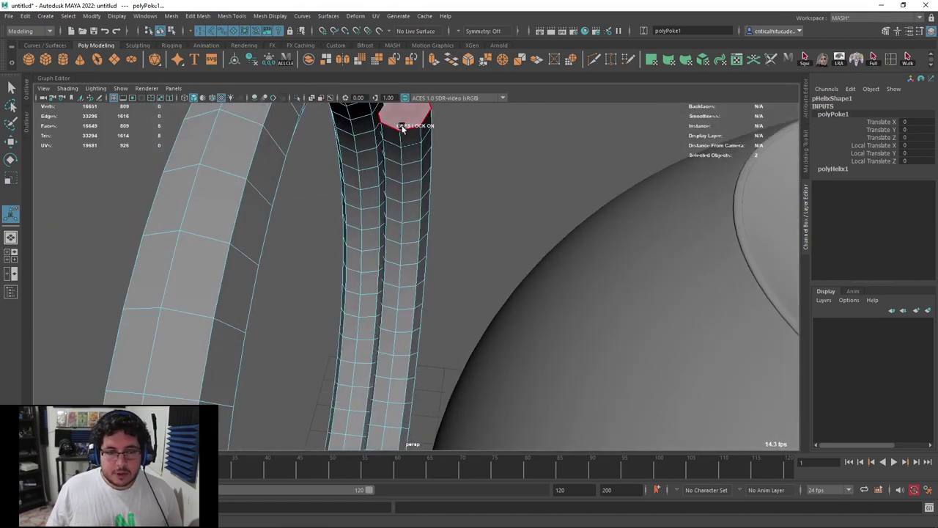
pyautogui.click(401, 125)
pyautogui.press('g')
pyautogui.scroll(-2, 420, 159)
pyautogui.press('3')
# Inspect the smoothed ends, turn off the smooth preview, and insert an edge loop close to one end with Multi-Cut
pyautogui.keyDown('alt'); pyautogui.moveTo(448, 217); pyautogui.dragTo(508, 207); pyautogui.keyUp('alt')
pyautogui.keyDown('alt'); pyautogui.moveTo(509, 207); pyautogui.dragTo(442, 188, button='middle'); pyautogui.keyUp('alt')
pyautogui.keyDown('alt'); pyautogui.moveTo(442, 187); pyautogui.dragTo(538, 192, button='right'); pyautogui.keyUp('alt')
pyautogui.keyDown('alt'); pyautogui.moveTo(539, 192); pyautogui.dragTo(454, 228, button='middle'); pyautogui.keyUp('alt')
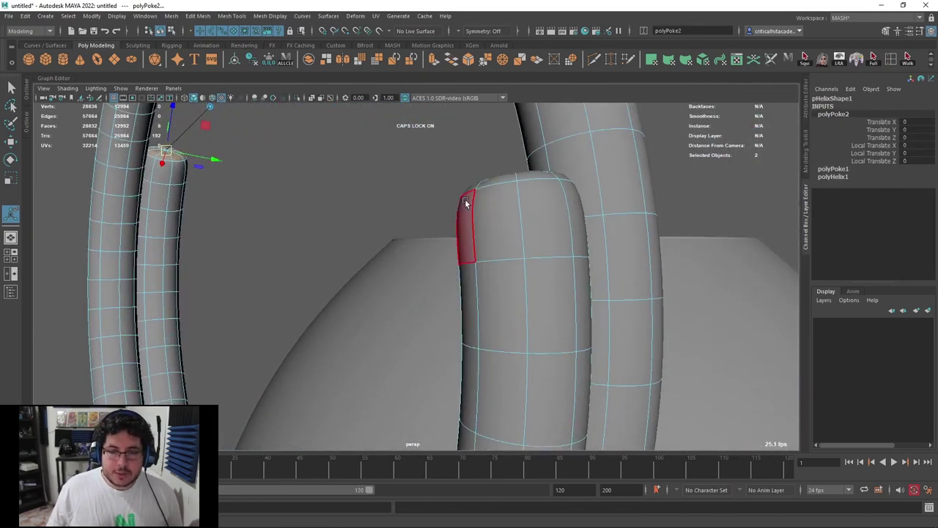
pyautogui.keyDown('alt'); pyautogui.moveTo(495, 216); pyautogui.dragTo(614, 238); pyautogui.keyUp('alt')
pyautogui.keyDown('alt'); pyautogui.moveTo(614, 238); pyautogui.dragTo(636, 245, button='middle'); pyautogui.keyUp('alt')
pyautogui.keyDown('alt'); pyautogui.moveTo(636, 245); pyautogui.dragTo(410, 233); pyautogui.keyUp('alt')
pyautogui.keyDown('alt'); pyautogui.moveTo(411, 233); pyautogui.dragTo(447, 241, button='right'); pyautogui.keyUp('alt')
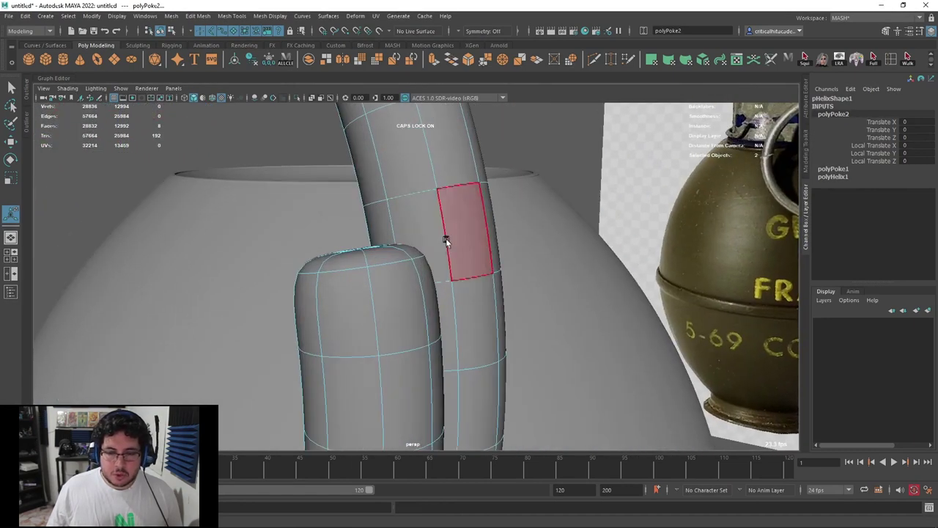
pyautogui.press('1')
pyautogui.click(592, 62)
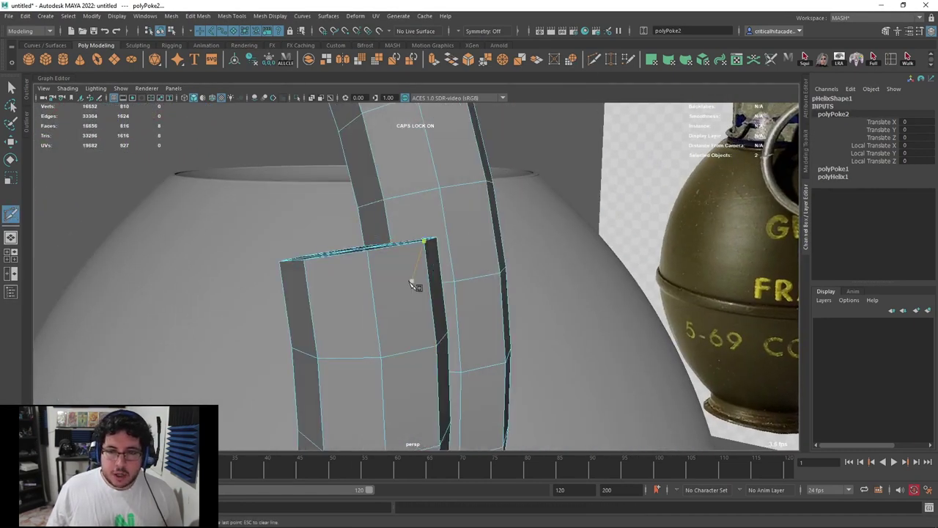
pyautogui.keyDown('ctrl'); pyautogui.click(369, 255); pyautogui.keyUp('ctrl')
# Insert a matching edge loop close to the cap at the ring's other end
pyautogui.keyDown('alt'); pyautogui.moveTo(216, 201); pyautogui.dragTo(521, 295); pyautogui.keyUp('alt')
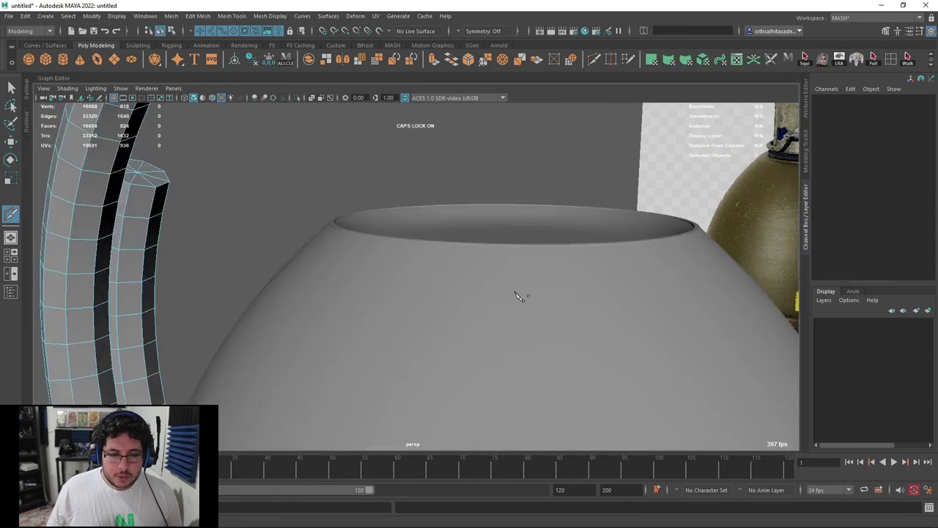
pyautogui.keyDown('alt'); pyautogui.moveTo(186, 211); pyautogui.dragTo(417, 249, button='middle'); pyautogui.keyUp('alt')
pyautogui.keyDown('alt'); pyautogui.moveTo(417, 249); pyautogui.dragTo(458, 252, button='right'); pyautogui.keyUp('alt')
pyautogui.keyDown('ctrl'); pyautogui.click(391, 188); pyautogui.keyUp('ctrl')
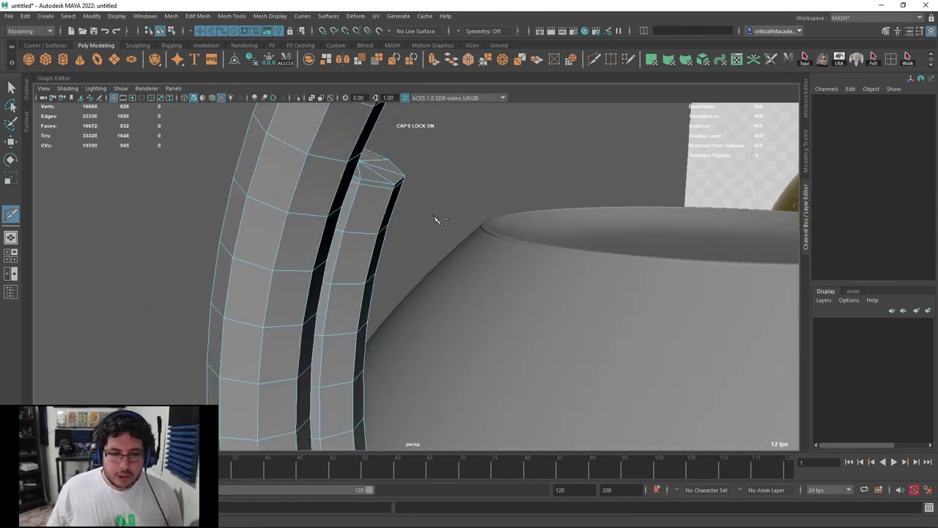
# Preview the ring smoothed, return to object selection, compare it with the reference and select the ring
pyautogui.press('3')
pyautogui.press('q')
pyautogui.moveTo(360, 187); pyautogui.dragTo(425, 157, button='right')
pyautogui.click(442, 153)
pyautogui.scroll(-8, 442, 153)
pyautogui.keyDown('alt'); pyautogui.moveTo(503, 200); pyautogui.dragTo(484, 179, button='middle'); pyautogui.keyUp('alt')
pyautogui.keyDown('alt'); pyautogui.moveTo(483, 179); pyautogui.dragTo(507, 180); pyautogui.keyUp('alt')
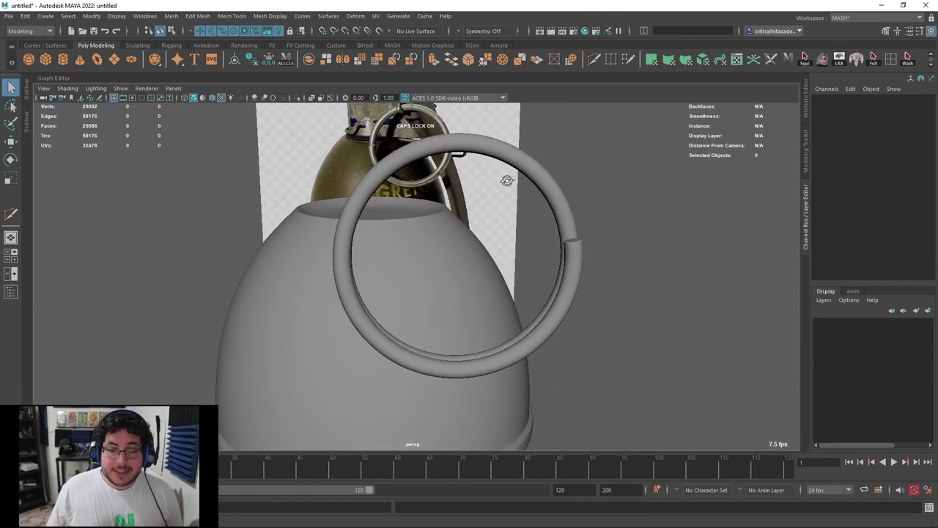
pyautogui.keyDown('alt'); pyautogui.moveTo(449, 164); pyautogui.dragTo(465, 200, button='middle'); pyautogui.keyUp('alt')
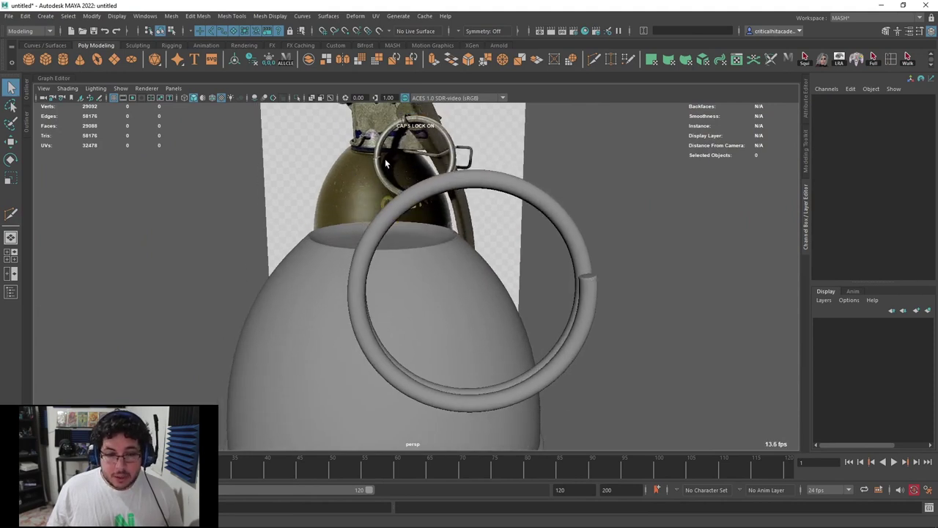
pyautogui.click(585, 277)
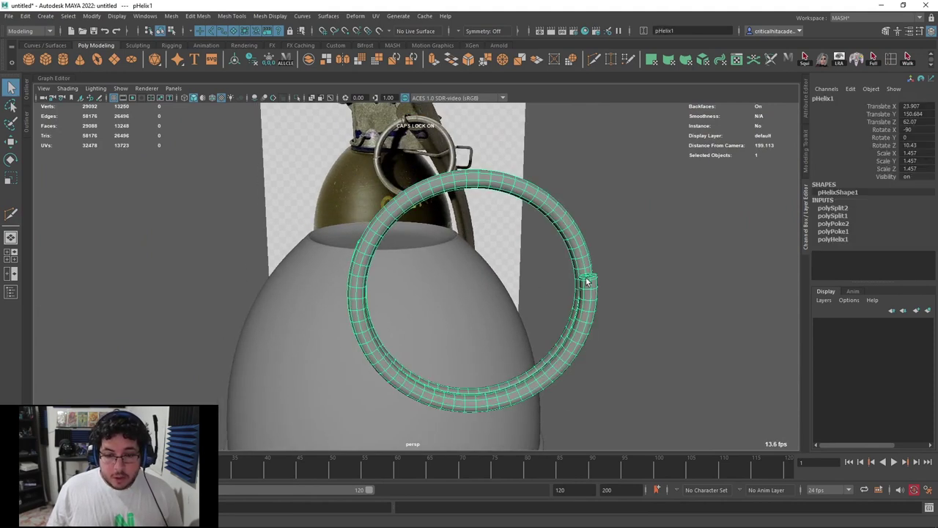
pyautogui.press('e')
pyautogui.moveTo(488, 304); pyautogui.dragTo(398, 291)
pyautogui.hotkey('ctrl', 'z')
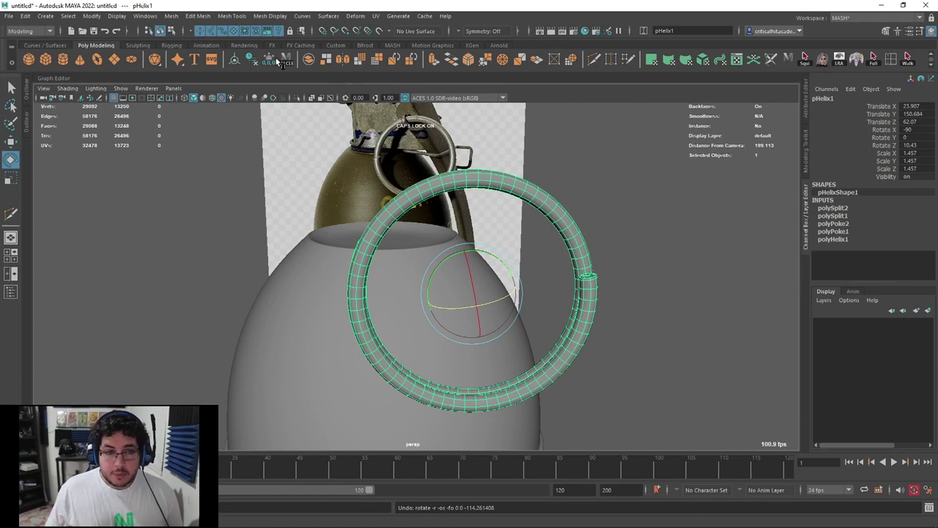
# Delete the ring's construction history and freeze its transformations
pyautogui.keyDown('alt'); pyautogui.moveTo(556, 139); pyautogui.dragTo(464, 113); pyautogui.keyUp('alt')
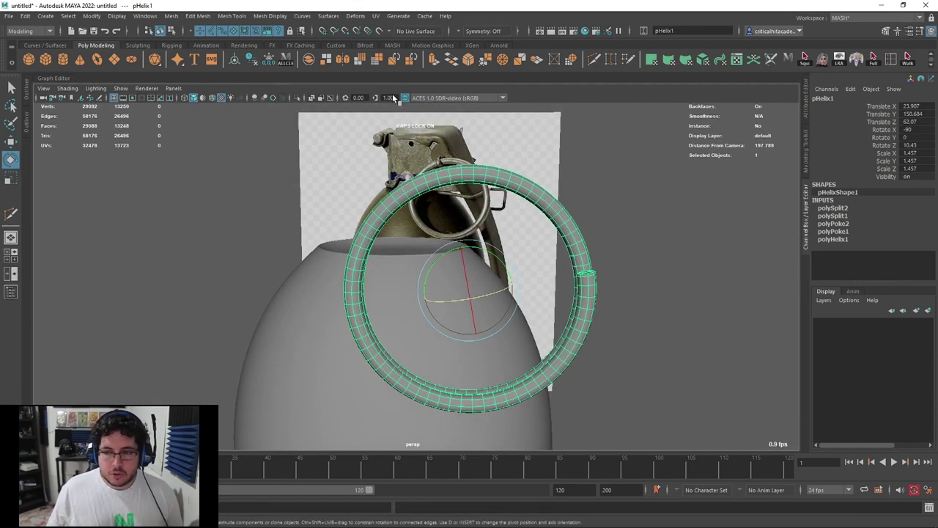
pyautogui.keyDown('alt'); pyautogui.moveTo(555, 173); pyautogui.dragTo(543, 162, button='middle'); pyautogui.keyUp('alt')
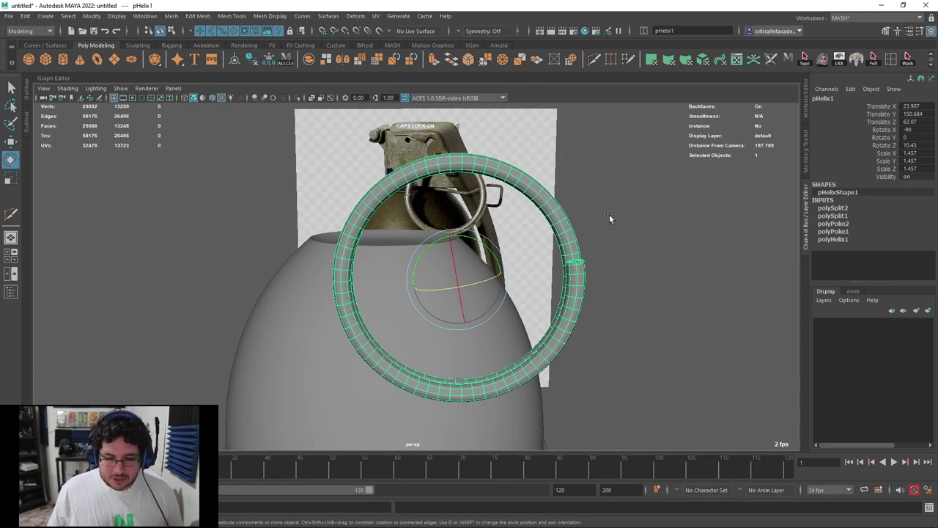
pyautogui.click(251, 60)
pyautogui.click(268, 61)
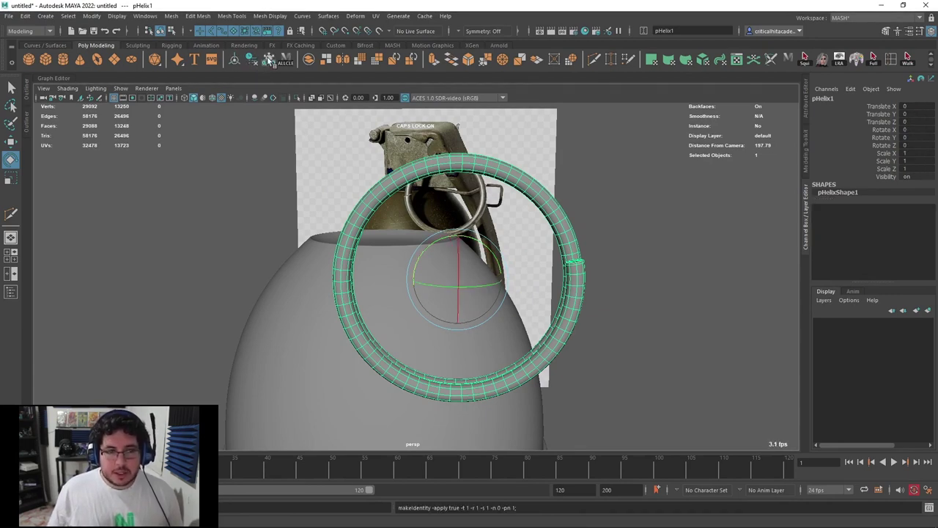
# Mirror the ring horizontally by setting its Scale X to -1
pyautogui.press('r')
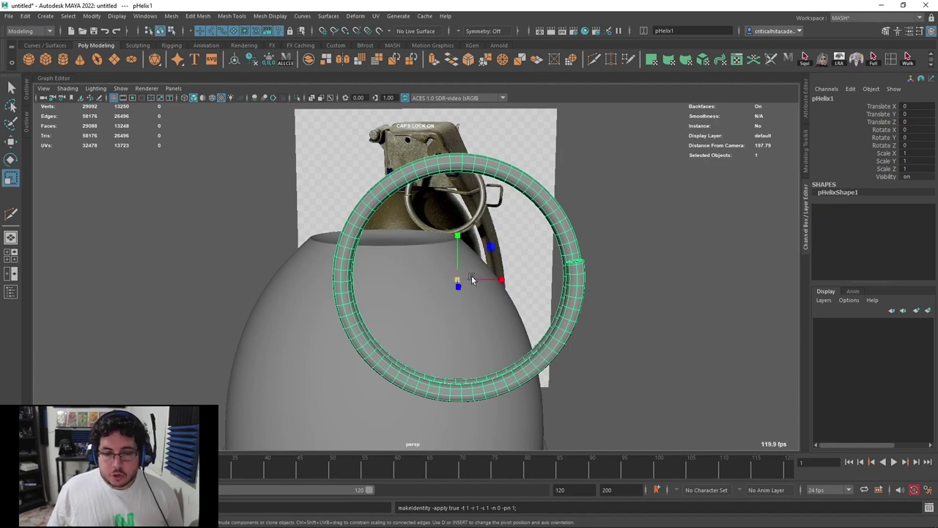
pyautogui.moveTo(501, 281); pyautogui.dragTo(431, 281)
pyautogui.click(912, 152)
pyautogui.write('-11')
pyautogui.press('Return')
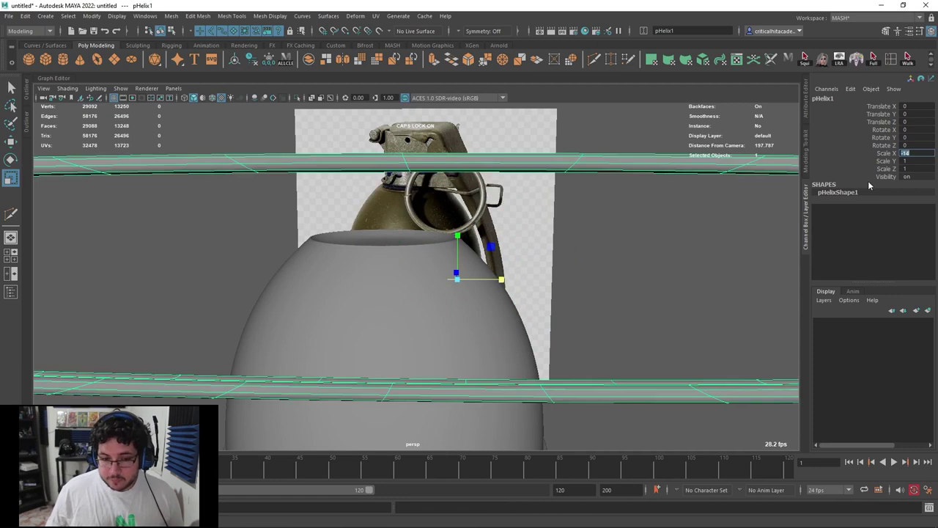
pyautogui.write('-1')
pyautogui.press('Return')
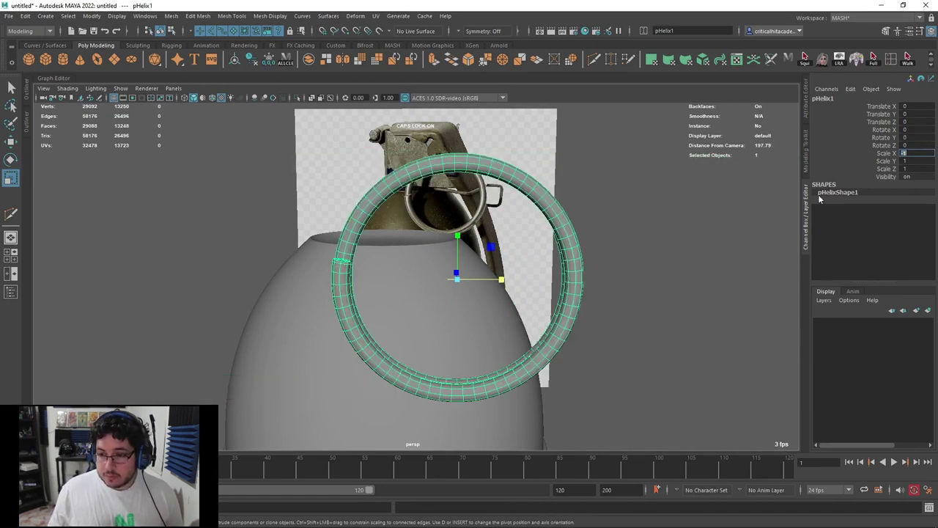
# Reselect the mirrored ring and freeze its transformations
pyautogui.click(627, 270)
pyautogui.keyDown('alt'); pyautogui.moveTo(609, 276); pyautogui.dragTo(433, 159); pyautogui.keyUp('alt')
pyautogui.click(433, 159)
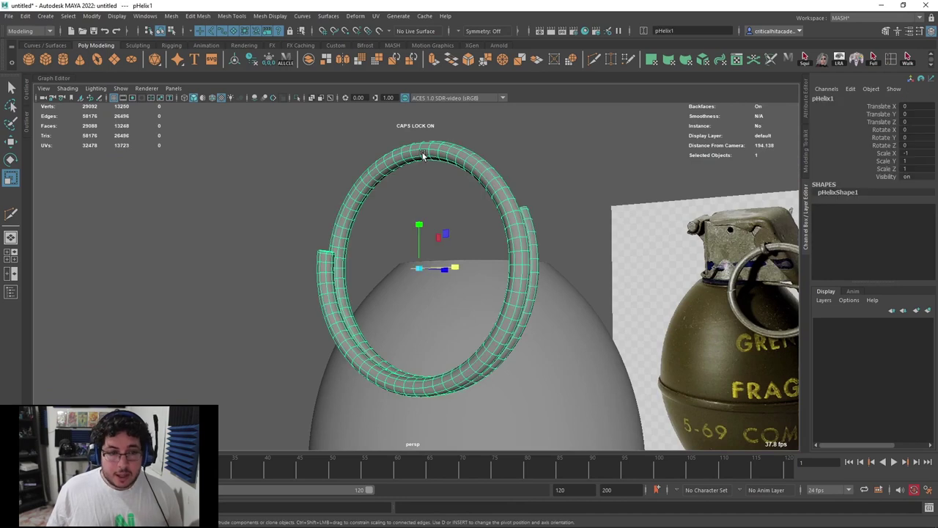
pyautogui.click(268, 60)
# Rotate the ring about 10.23 degrees around Z in the front view, using wireframe display to compare it with the reference
pyautogui.keyDown('alt'); pyautogui.moveTo(344, 208); pyautogui.dragTo(490, 247); pyautogui.keyUp('alt')
pyautogui.press('space')
pyautogui.press('4')
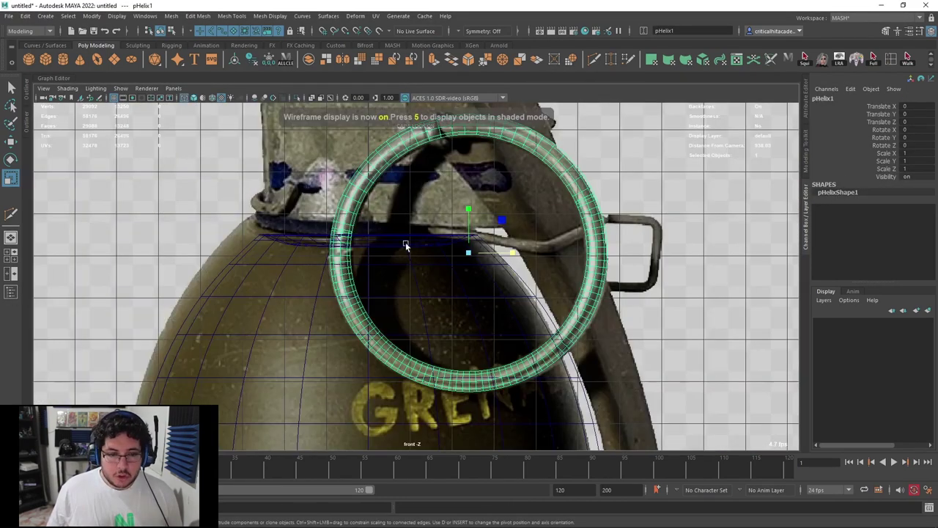
pyautogui.scroll(1, 347, 241)
pyautogui.press('e')
pyautogui.moveTo(460, 210); pyautogui.dragTo(452, 214)
pyautogui.press('6')
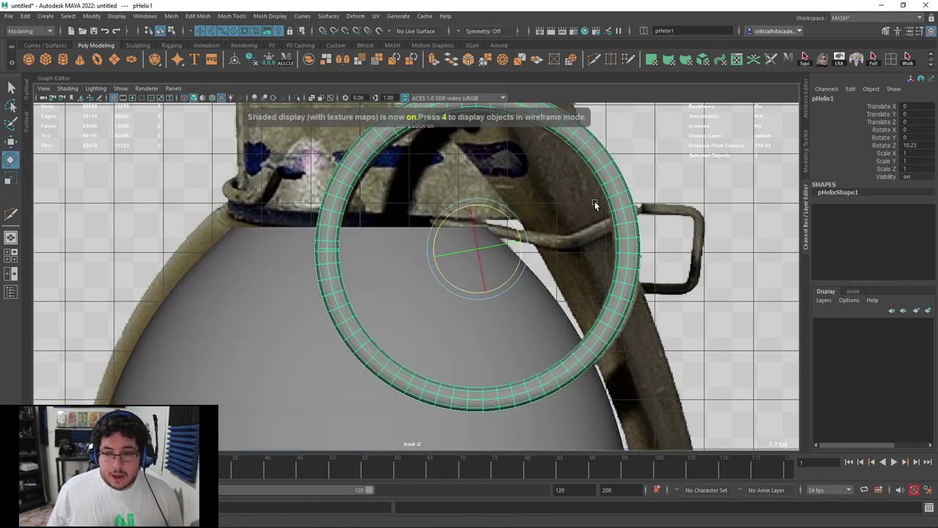
pyautogui.click(609, 172)
pyautogui.click(602, 173)
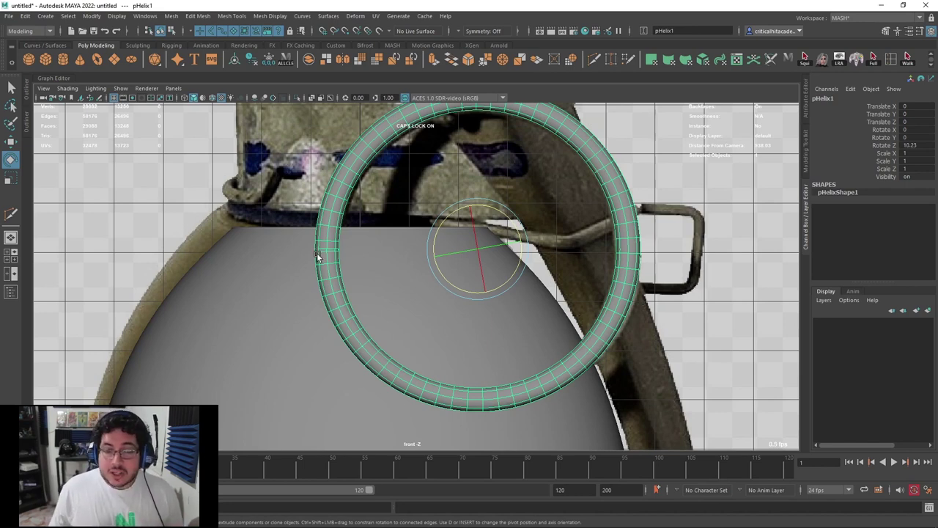
# Return to the perspective view and select the centre vertex of the cap on the ring's end nearest the viewer
pyautogui.press('space')
pyautogui.moveTo(349, 245); pyautogui.dragTo(376, 285)
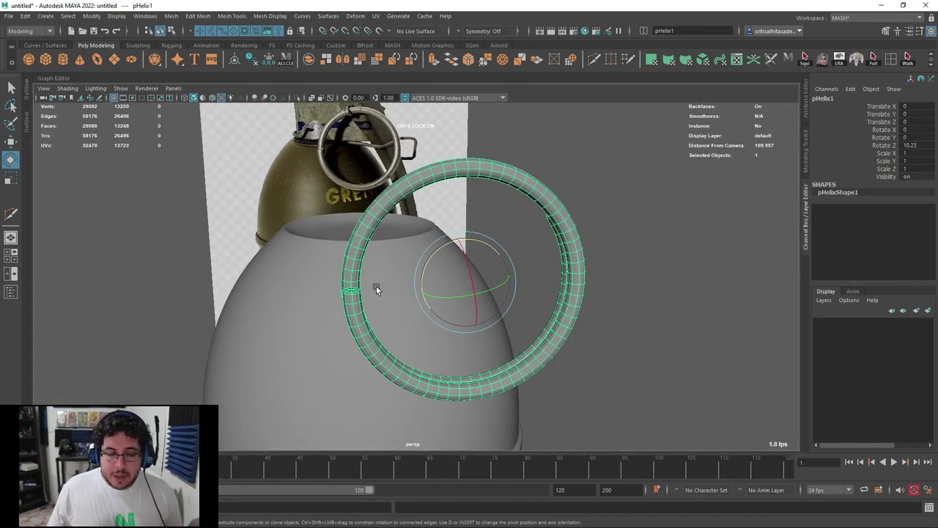
pyautogui.keyDown('alt'); pyautogui.moveTo(376, 285); pyautogui.dragTo(413, 248, button='middle'); pyautogui.keyUp('alt')
pyautogui.scroll(3, 399, 250)
pyautogui.keyDown('alt'); pyautogui.moveTo(386, 254); pyautogui.dragTo(416, 259); pyautogui.keyUp('alt')
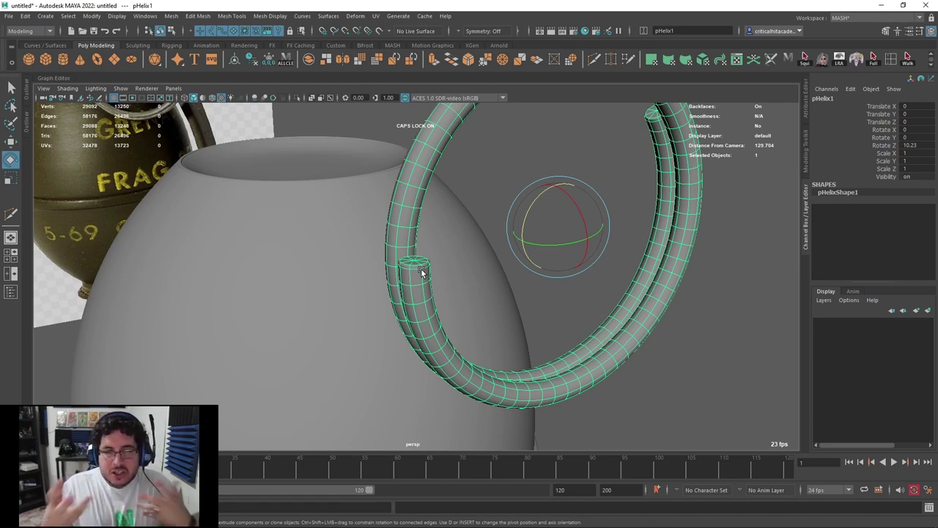
pyautogui.scroll(4, 422, 271)
pyautogui.keyDown('alt'); pyautogui.moveTo(422, 271); pyautogui.dragTo(377, 225); pyautogui.keyUp('alt')
pyautogui.moveTo(378, 225); pyautogui.dragTo(341, 225, button='right')
pyautogui.keyDown('alt'); pyautogui.moveTo(375, 218); pyautogui.dragTo(415, 238); pyautogui.keyUp('alt')
pyautogui.click(411, 234)
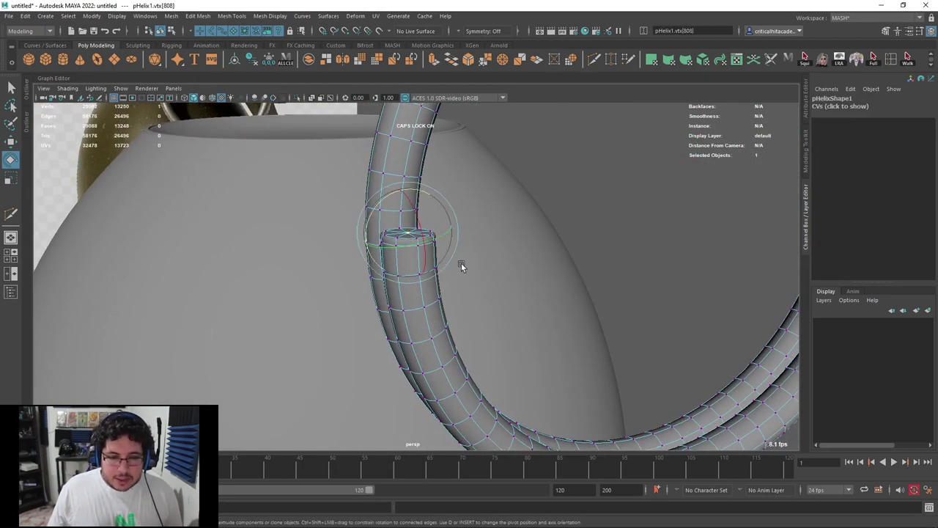
# Turn on Soft Select for the cap's centre vertex and try rotating that end of the ring
pyautogui.keyDown('alt'); pyautogui.moveTo(461, 265); pyautogui.dragTo(462, 270); pyautogui.keyUp('alt')
pyautogui.press('b')
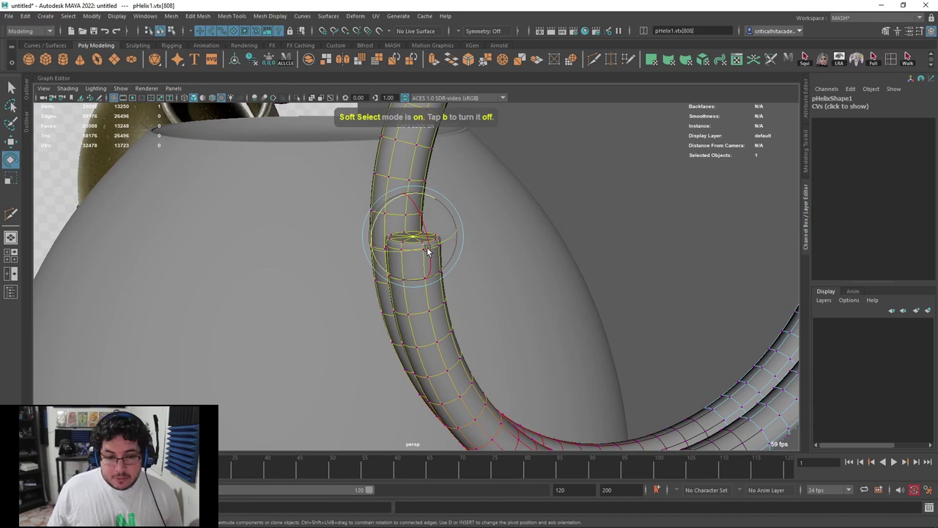
pyautogui.moveTo(425, 237); pyautogui.dragTo(423, 243)
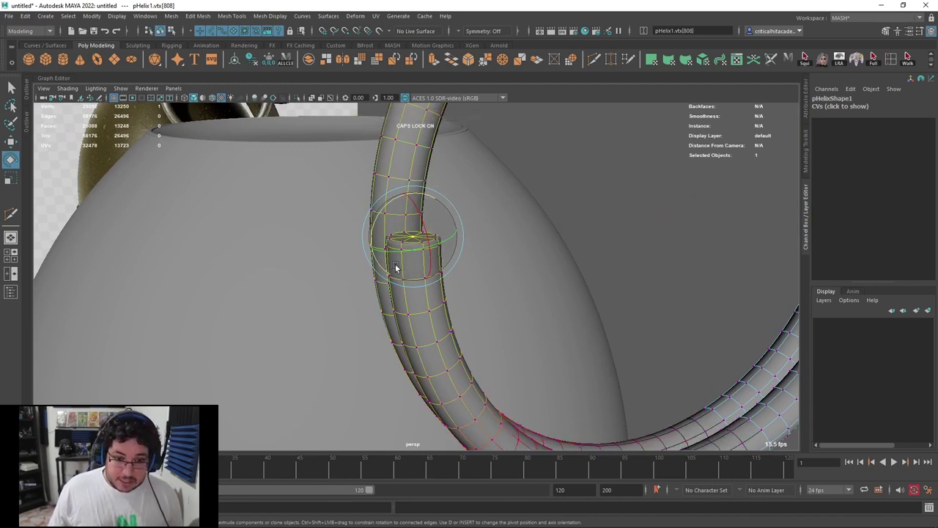
# Open the Move tool's settings and set the Soft Selection falloff mode to Surface
pyautogui.doubleClick(12, 160)
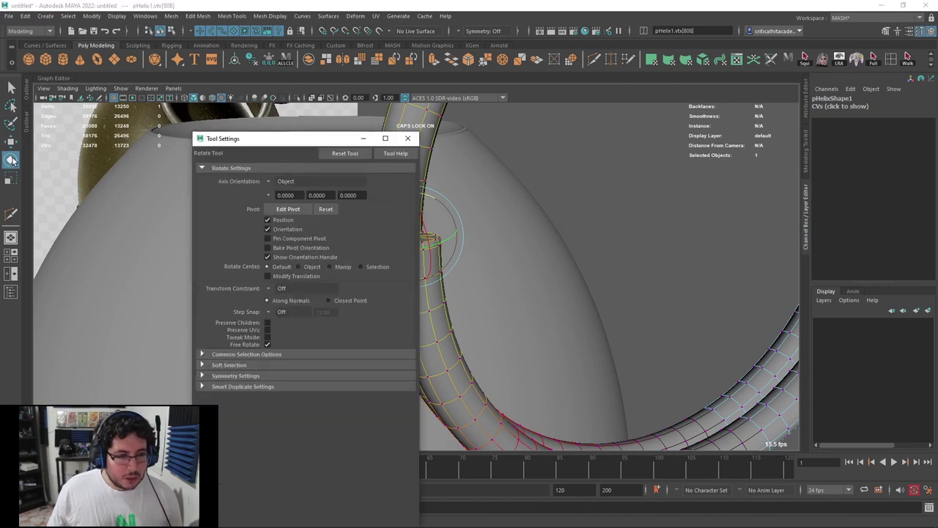
pyautogui.click(408, 139)
pyautogui.press('w')
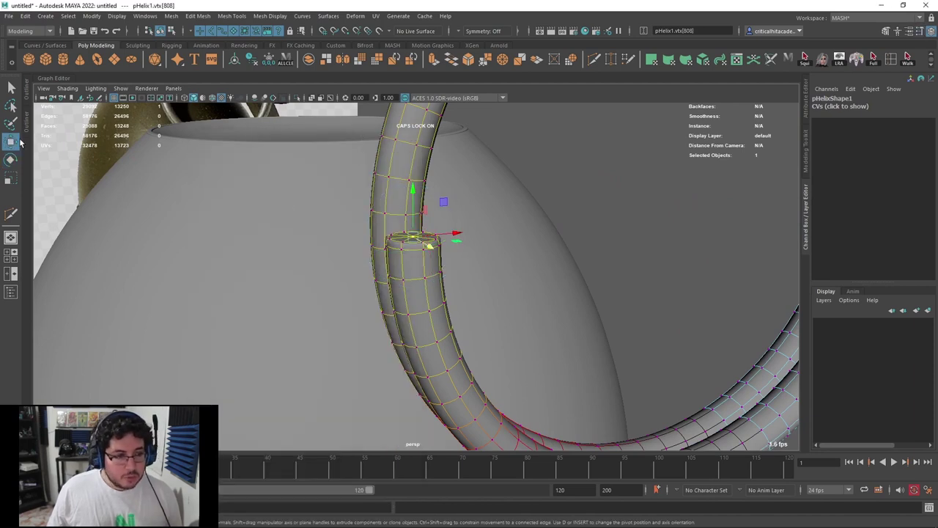
pyautogui.doubleClick(17, 141)
pyautogui.moveTo(271, 140); pyautogui.dragTo(146, 76)
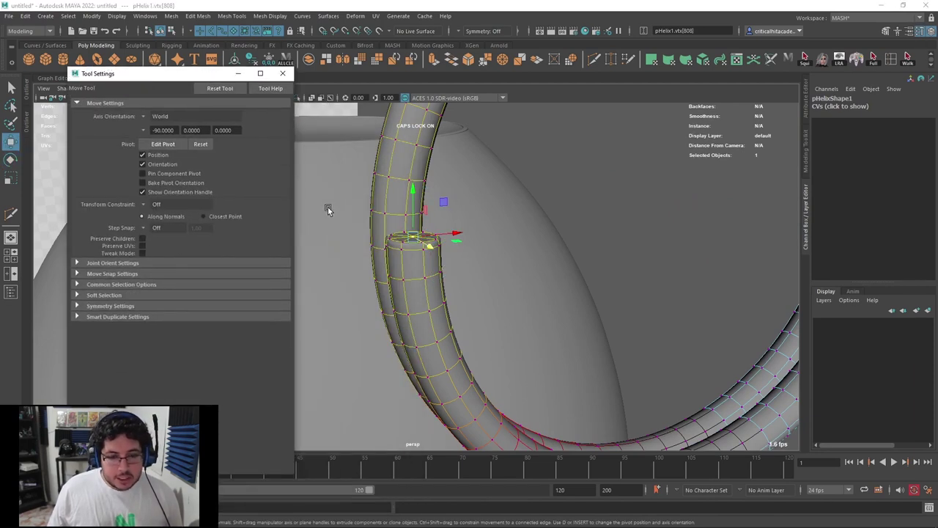
pyautogui.click(78, 295)
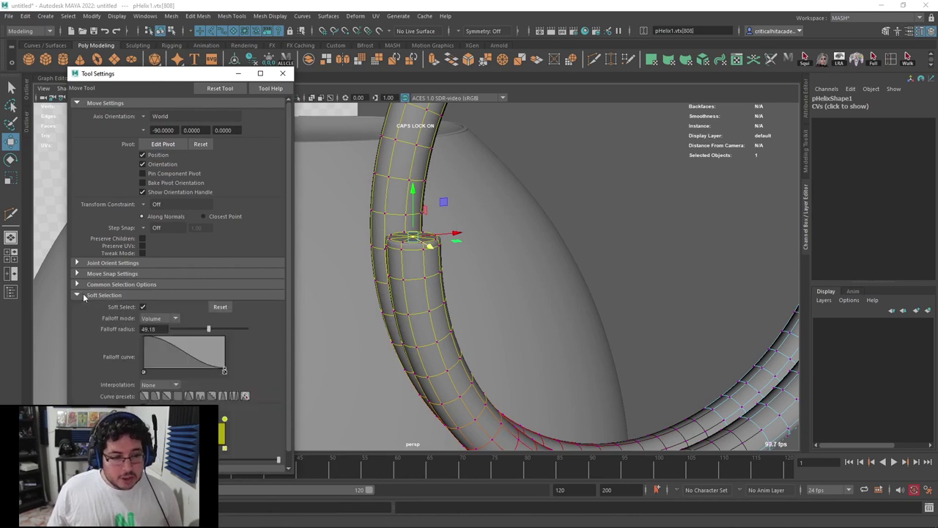
pyautogui.click(160, 319)
pyautogui.click(163, 339)
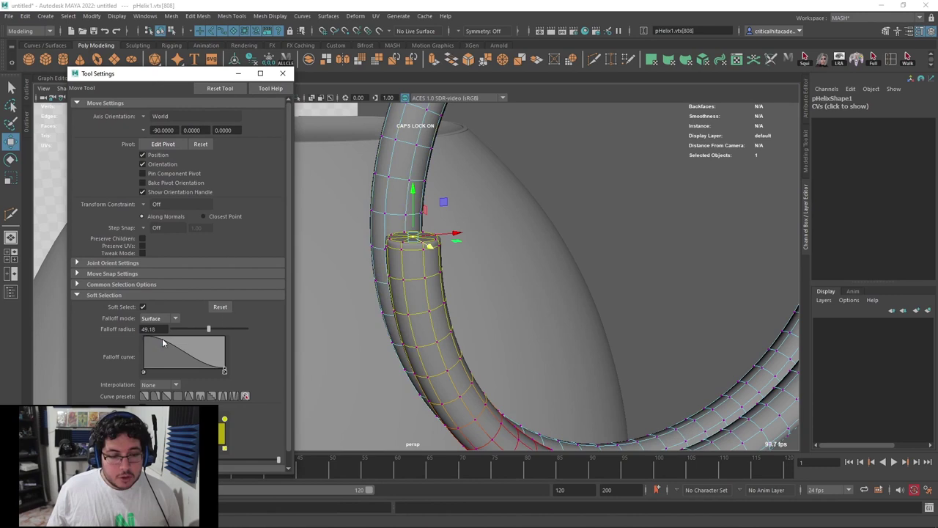
# Examine the soft-selected end from several angles and return to object selection
pyautogui.keyDown('alt'); pyautogui.moveTo(393, 274); pyautogui.dragTo(367, 238); pyautogui.keyUp('alt')
pyautogui.scroll(-5, 481, 243)
pyautogui.keyDown('alt'); pyautogui.moveTo(480, 241); pyautogui.dragTo(504, 233); pyautogui.keyUp('alt')
pyautogui.moveTo(428, 256); pyautogui.dragTo(498, 203, button='right')
pyautogui.click(499, 203)
pyautogui.keyDown('alt'); pyautogui.moveTo(498, 203); pyautogui.dragTo(438, 218); pyautogui.keyUp('alt')
pyautogui.scroll(-4, 423, 223)
pyautogui.scroll(5, 438, 218)
# Move the centre vertex of the ring's opposite end cap slightly with soft selection, and return to object selection
pyautogui.keyDown('alt'); pyautogui.moveTo(383, 245); pyautogui.dragTo(406, 262); pyautogui.keyUp('alt')
pyautogui.keyDown('alt'); pyautogui.moveTo(551, 254); pyautogui.dragTo(379, 249); pyautogui.keyUp('alt')
pyautogui.keyDown('alt'); pyautogui.moveTo(380, 249); pyautogui.dragTo(453, 230, button='middle'); pyautogui.keyUp('alt')
pyautogui.click(414, 198)
pyautogui.moveTo(423, 201); pyautogui.dragTo(380, 202, button='right')
pyautogui.keyDown('alt'); pyautogui.moveTo(407, 213); pyautogui.dragTo(421, 233); pyautogui.keyUp('alt')
pyautogui.click(415, 251)
pyautogui.keyDown('alt'); pyautogui.moveTo(445, 264); pyautogui.dragTo(360, 193); pyautogui.keyUp('alt')
pyautogui.keyDown('alt'); pyautogui.moveTo(360, 193); pyautogui.dragTo(422, 222, button='middle'); pyautogui.keyUp('alt')
pyautogui.moveTo(445, 231)
pyautogui.mouseDown()
pyautogui.moveTo(453, 232)
pyautogui.moveTo(435, 235)
pyautogui.mouseUp()
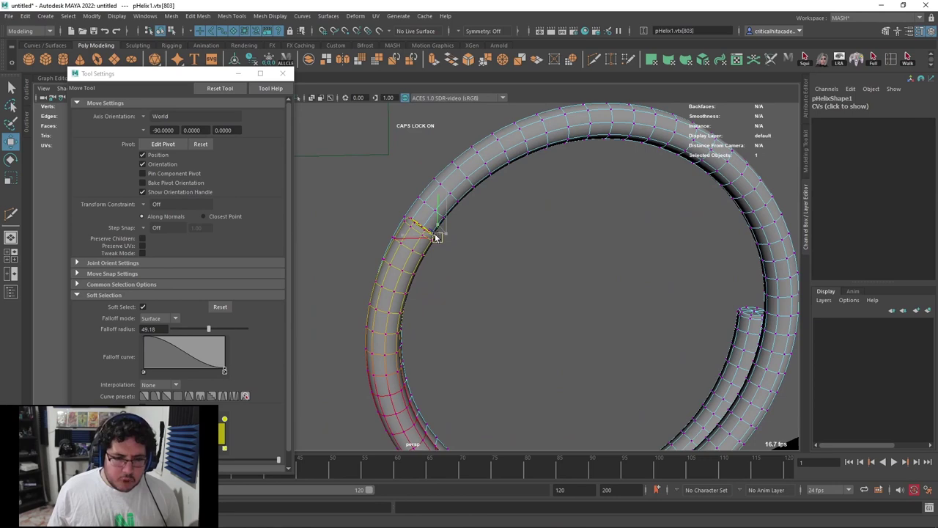
pyautogui.moveTo(404, 254); pyautogui.dragTo(434, 236, button='right')
pyautogui.click(499, 233)
# Select the near end cap's centre vertex, rotate that end slightly with soft selection, and clear the selection
pyautogui.scroll(-5, 500, 234)
pyautogui.keyDown('alt'); pyautogui.moveTo(500, 234); pyautogui.dragTo(539, 289); pyautogui.keyUp('alt')
pyautogui.keyDown('alt'); pyautogui.moveTo(539, 289); pyautogui.dragTo(485, 279, button='right'); pyautogui.keyUp('alt')
pyautogui.moveTo(485, 279)
pyautogui.keyDown('alt'); pyautogui.mouseDown()
pyautogui.moveTo(398, 289)
pyautogui.moveTo(380, 263)
pyautogui.moveTo(433, 254)
pyautogui.moveTo(578, 268)
pyautogui.moveTo(458, 252)
pyautogui.moveTo(471, 282)
pyautogui.mouseUp(); pyautogui.keyUp('alt')
pyautogui.keyDown('alt'); pyautogui.moveTo(438, 210); pyautogui.dragTo(395, 178, button='middle'); pyautogui.keyUp('alt')
pyautogui.keyDown('alt'); pyautogui.moveTo(395, 178); pyautogui.dragTo(362, 230, button='right'); pyautogui.keyUp('alt')
pyautogui.click(394, 233)
pyautogui.click(398, 230)
pyautogui.press('e')
pyautogui.moveTo(384, 187); pyautogui.dragTo(378, 186)
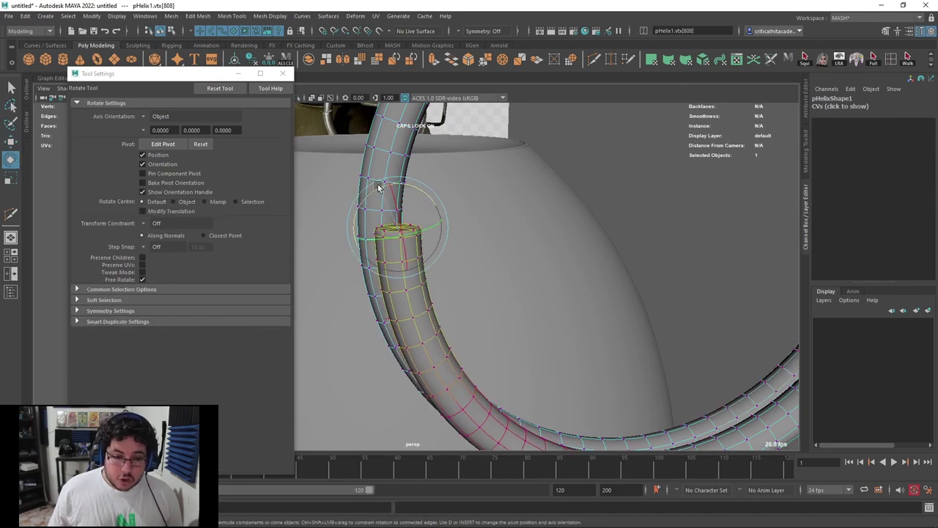
pyautogui.click(588, 176)
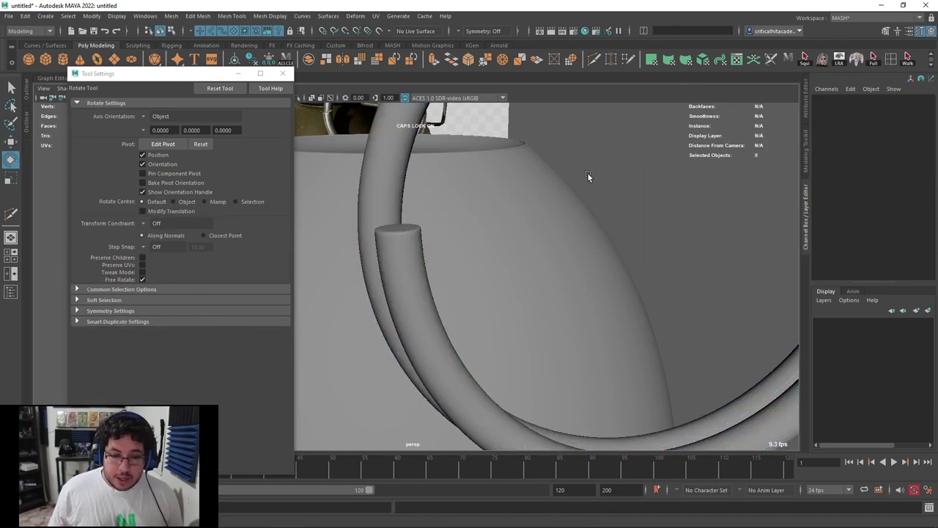
# Reselect the near end cap's centre vertex and reduce the soft selection's falloff radius
pyautogui.click(417, 259)
pyautogui.moveTo(418, 259)
pyautogui.keyDown('alt'); pyautogui.mouseDown()
pyautogui.moveTo(435, 250)
pyautogui.moveTo(415, 241)
pyautogui.moveTo(405, 270)
pyautogui.mouseUp(); pyautogui.keyUp('alt')
pyautogui.click(537, 178)
pyautogui.click(397, 274)
pyautogui.moveTo(398, 249); pyautogui.dragTo(356, 247, button='right')
pyautogui.click(399, 239)
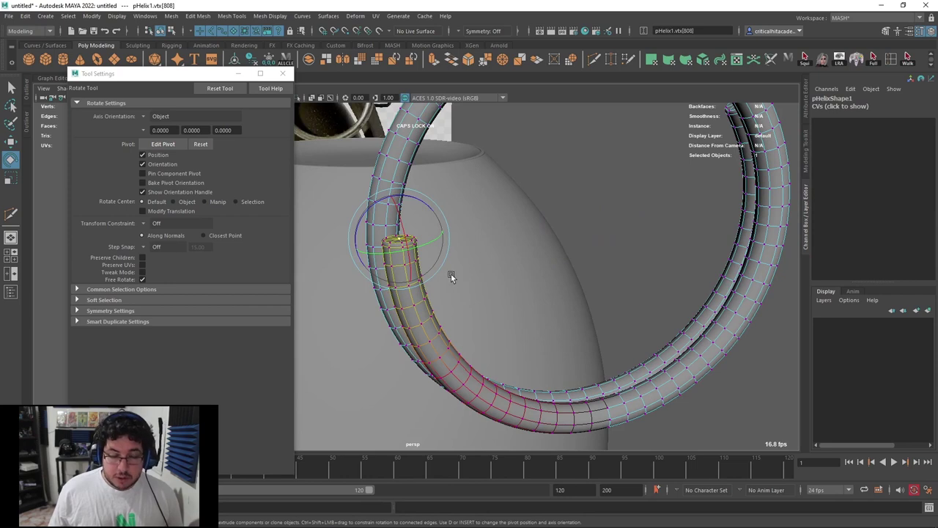
pyautogui.press('b')
pyautogui.moveTo(436, 268); pyautogui.dragTo(647, 268)
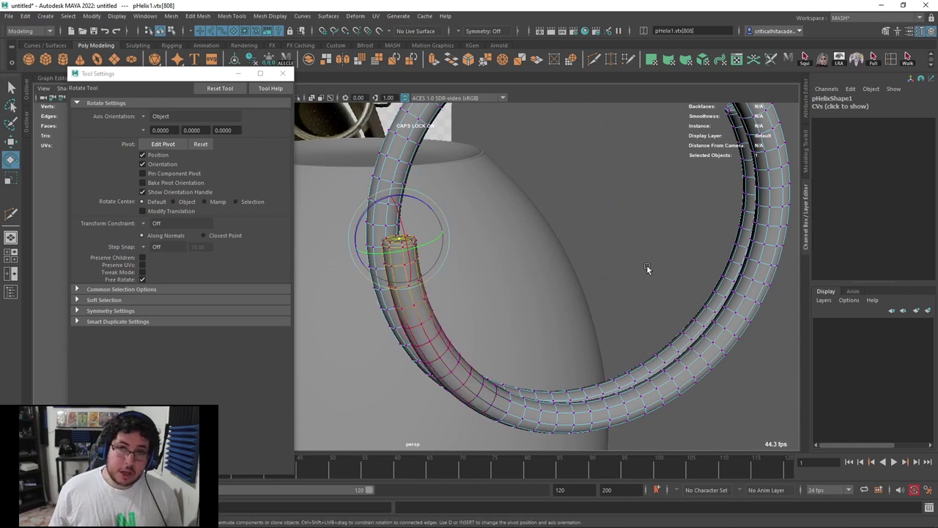
# Return to object selection, close the tool settings, and freeze the whole ring's transformations
pyautogui.click(628, 266)
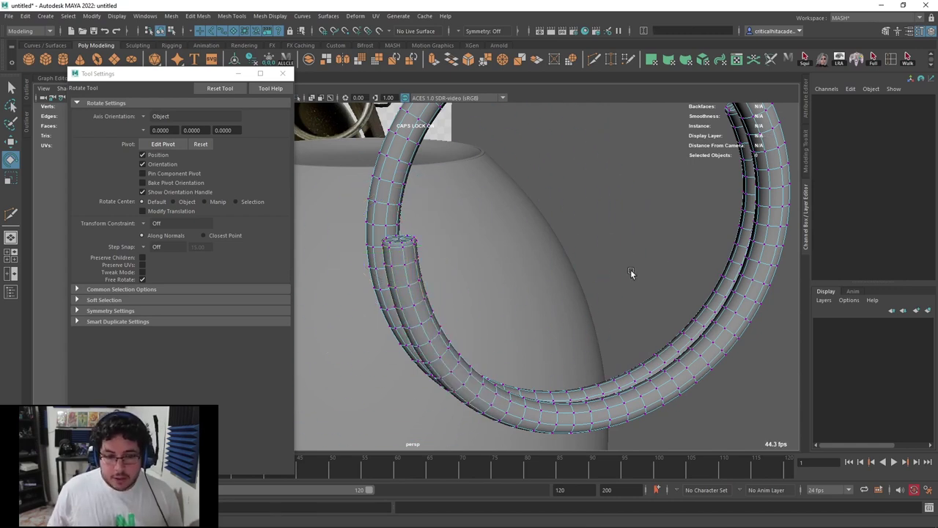
pyautogui.keyDown('alt'); pyautogui.moveTo(630, 269); pyautogui.dragTo(487, 254, button='right'); pyautogui.keyUp('alt')
pyautogui.moveTo(456, 176); pyautogui.dragTo(524, 143, button='right')
pyautogui.click(550, 153)
pyautogui.click(551, 153)
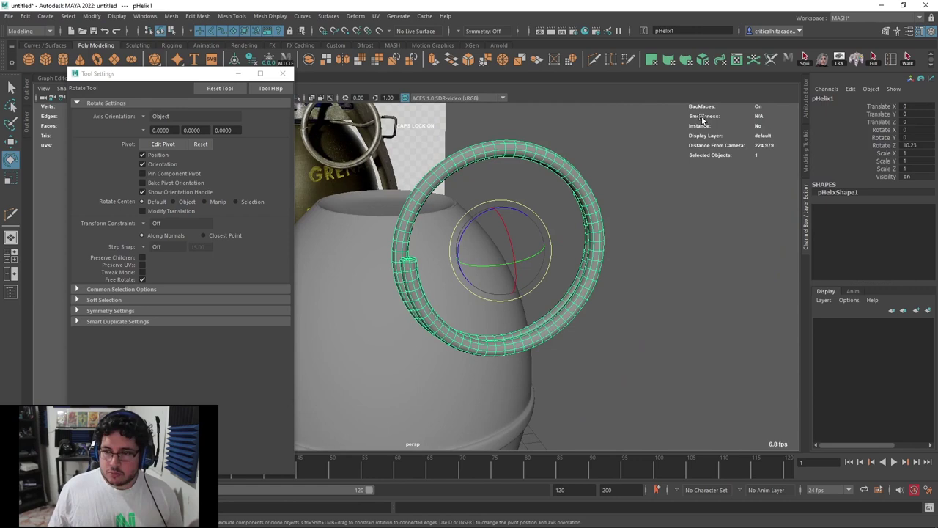
pyautogui.click(282, 73)
pyautogui.click(267, 60)
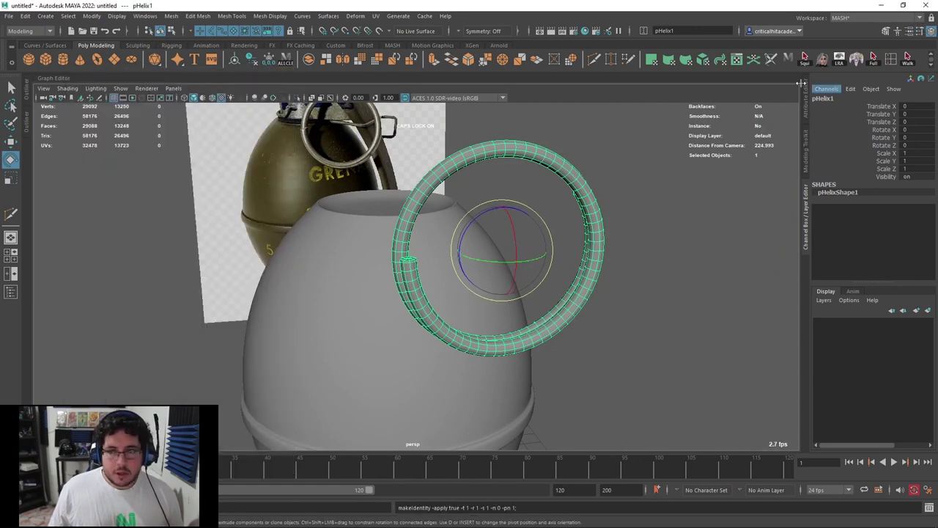
# Rename the ring SM_M51_Grenade_Loop
pyautogui.doubleClick(819, 98)
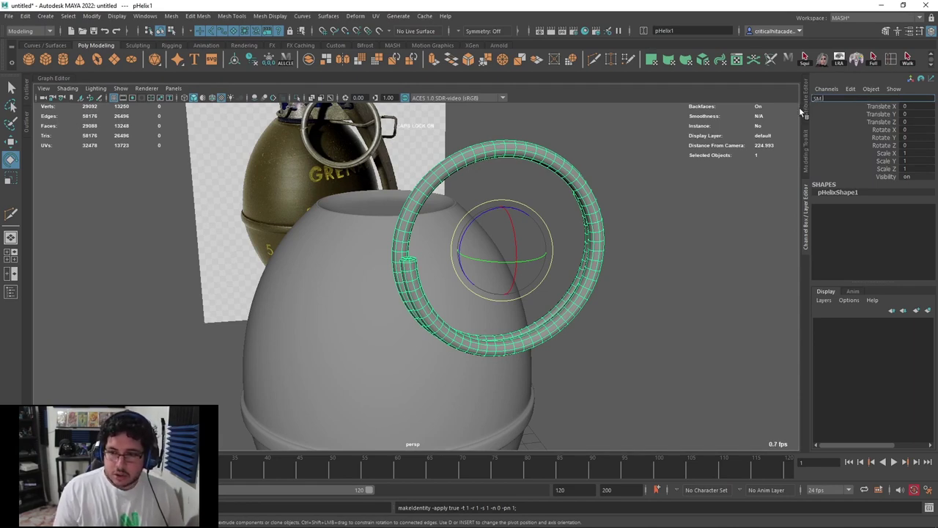
pyautogui.write('SM_M51')
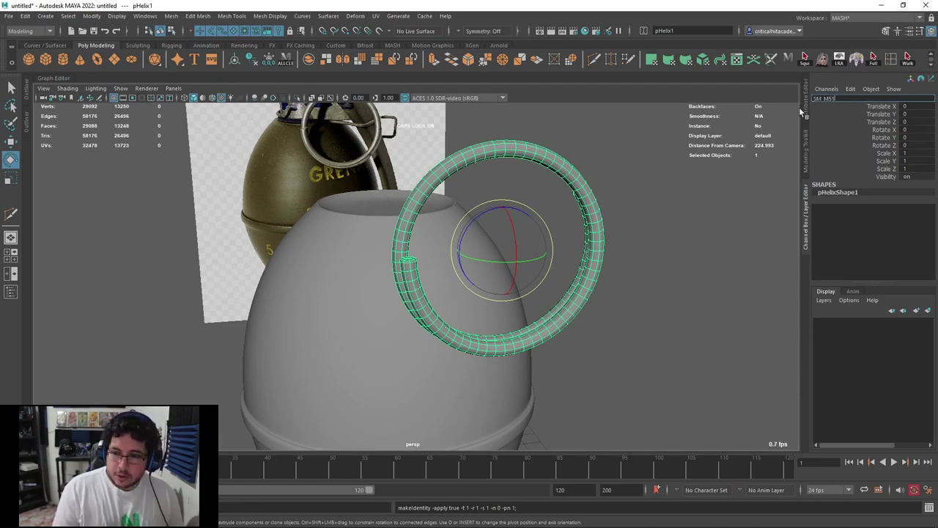
pyautogui.write('_Grenade')
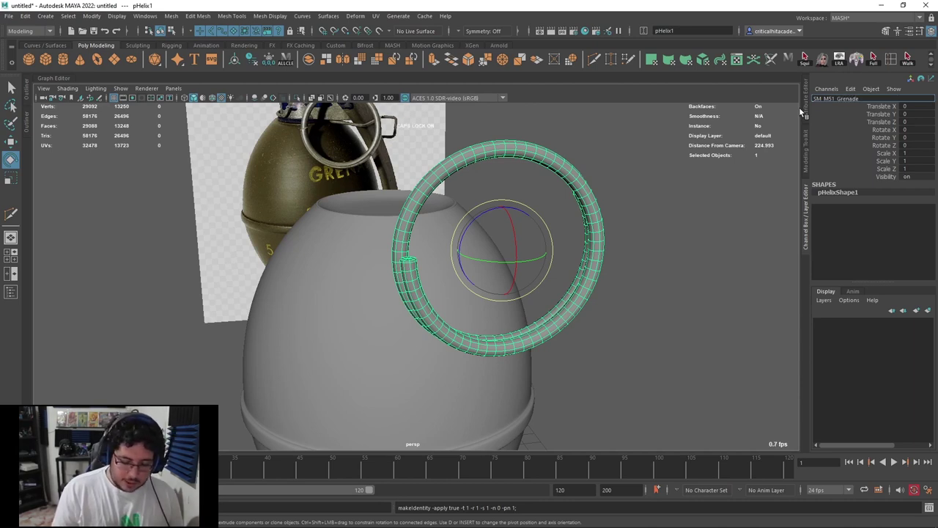
pyautogui.write('_Loop')
pyautogui.press('Return')
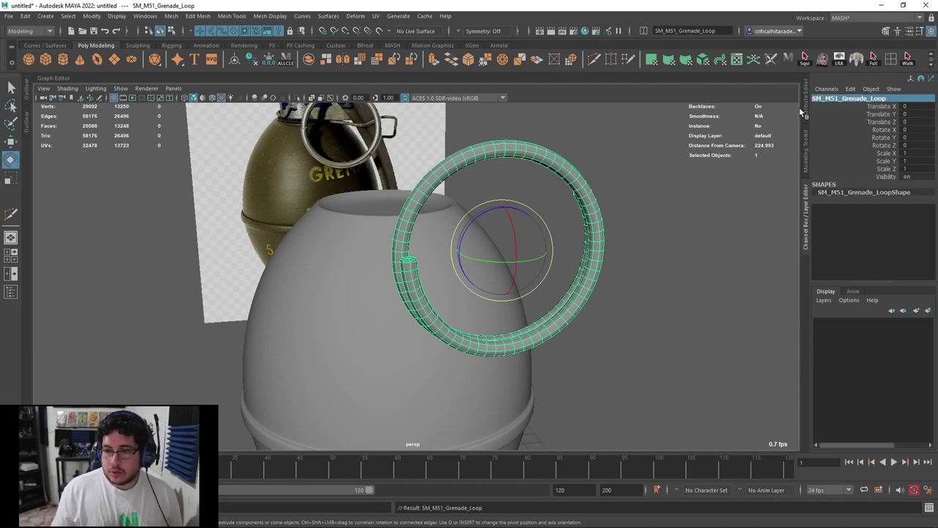
# Select the grenade body and the ring in turn to compare their object names and placement
pyautogui.click(721, 176)
pyautogui.click(330, 258)
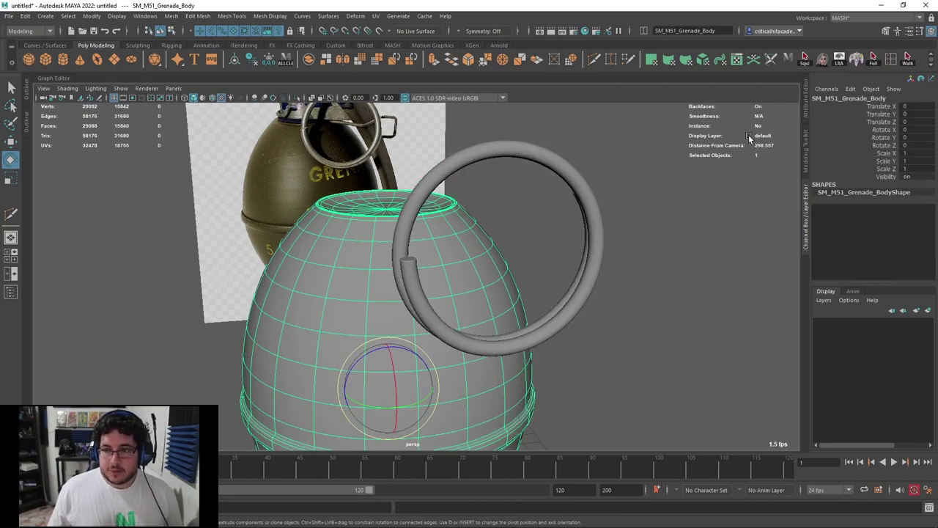
pyautogui.click(588, 236)
pyautogui.keyDown('alt'); pyautogui.moveTo(589, 240); pyautogui.dragTo(500, 222); pyautogui.keyUp('alt')
pyautogui.click(647, 232)
pyautogui.scroll(-3, 647, 232)
# Try repositioning the ring around the top of the grenade body from different viewing angles
pyautogui.click(472, 158)
pyautogui.press('w')
pyautogui.moveTo(533, 181); pyautogui.dragTo(514, 181)
pyautogui.click(575, 195)
pyautogui.keyDown('alt'); pyautogui.moveTo(575, 194); pyautogui.dragTo(501, 182); pyautogui.keyUp('alt')
pyautogui.keyDown('alt'); pyautogui.moveTo(475, 163); pyautogui.dragTo(393, 167); pyautogui.keyUp('alt')
pyautogui.click(390, 160)
pyautogui.moveTo(340, 197); pyautogui.dragTo(423, 163)
pyautogui.press('e')
pyautogui.press('w')
pyautogui.moveTo(399, 199); pyautogui.dragTo(446, 184)
pyautogui.click(330, 192)
pyautogui.scroll(-5, 447, 184)
# Undo the ring's trial moves and clear the selection
pyautogui.hotkey('ctrl', 'z')
pyautogui.hotkey('ctrl', 'z')
pyautogui.hotkey('ctrl', 'z')
pyautogui.click(523, 243)
pyautogui.keyDown('alt'); pyautogui.moveTo(522, 245); pyautogui.dragTo(439, 246); pyautogui.keyUp('alt')
pyautogui.hotkey('ctrl', 'z')
pyautogui.hotkey('ctrl', 'z')
pyautogui.click(533, 247)
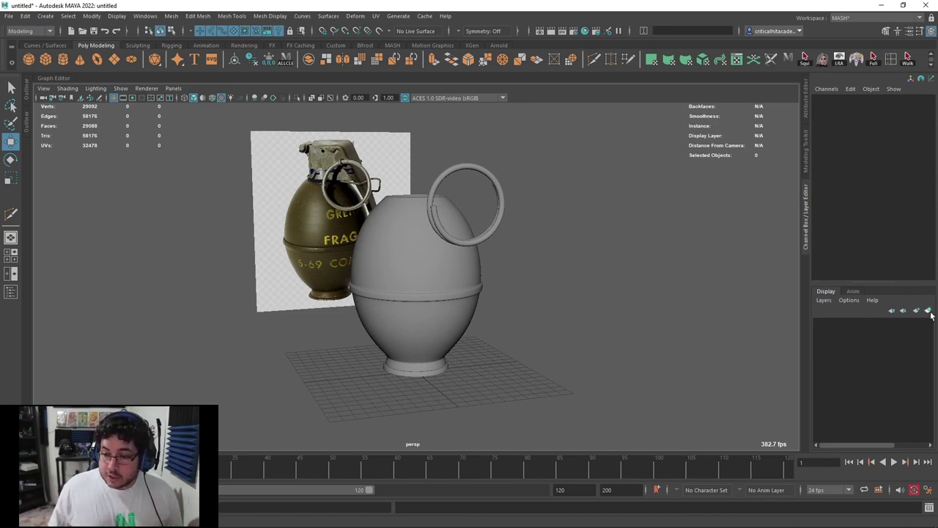
# Put the grenade body and ring on a new display layer named Finished_Pieces
pyautogui.moveTo(481, 233); pyautogui.dragTo(481, 234)
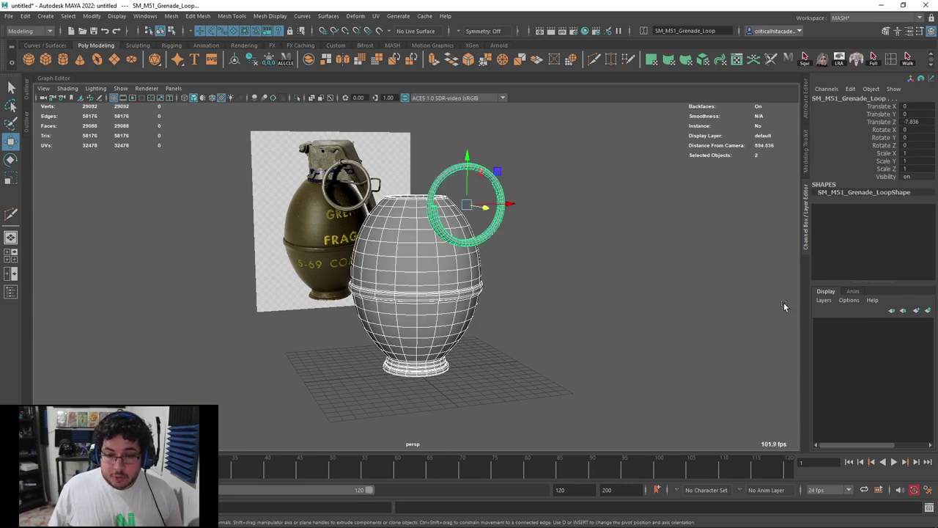
pyautogui.click(928, 310)
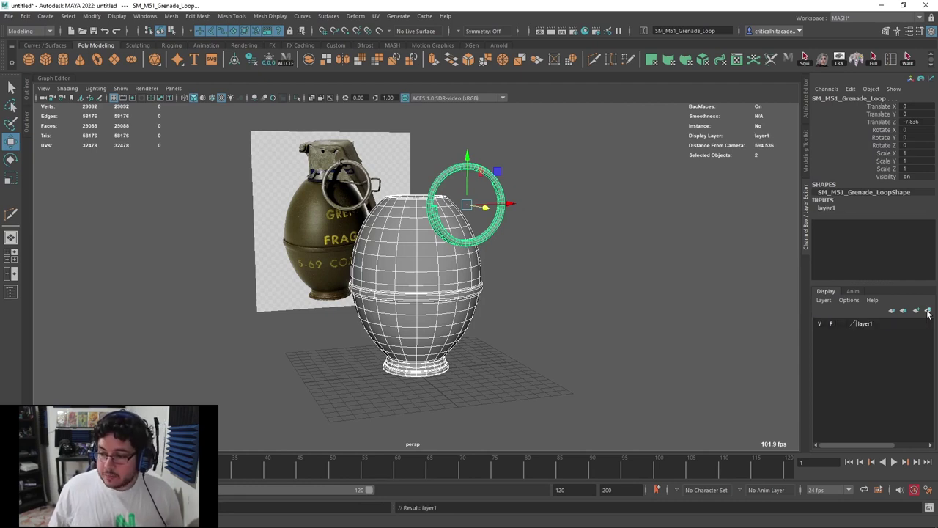
pyautogui.doubleClick(865, 324)
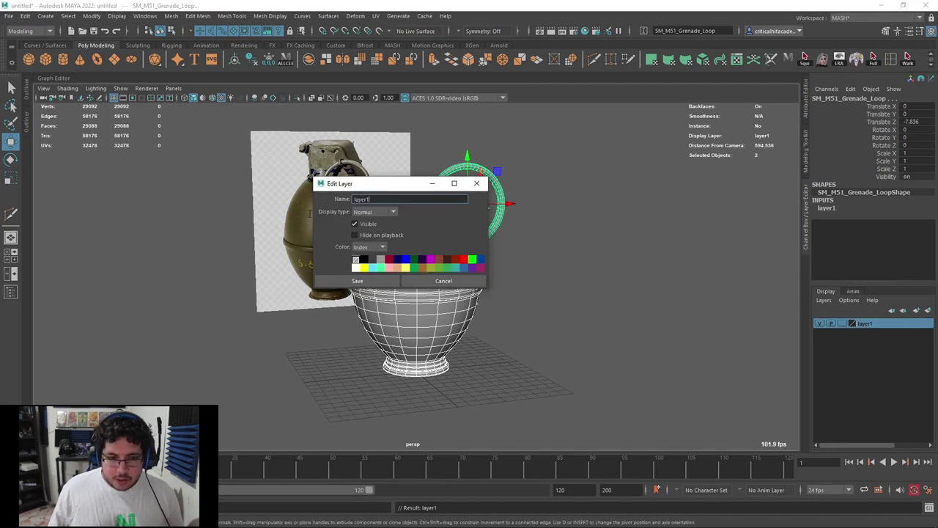
pyautogui.write('Fi')
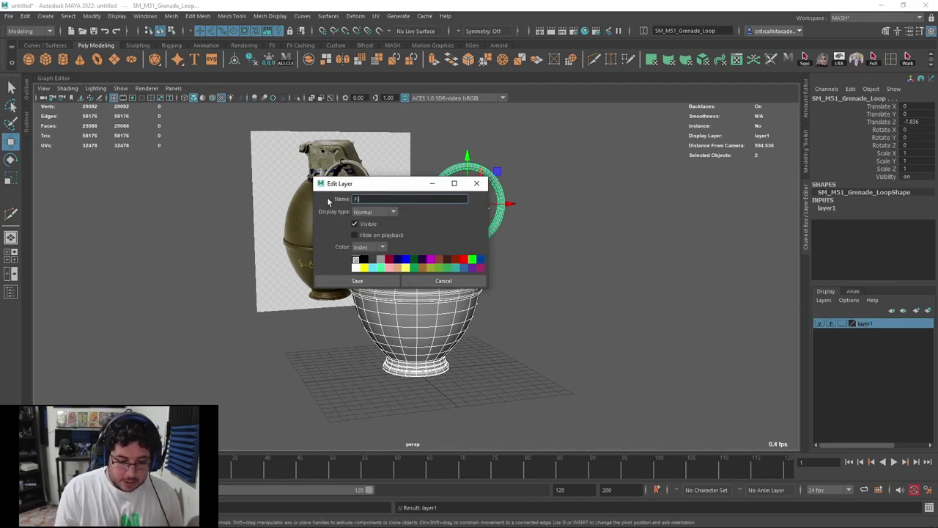
pyautogui.write('nished_Pie')
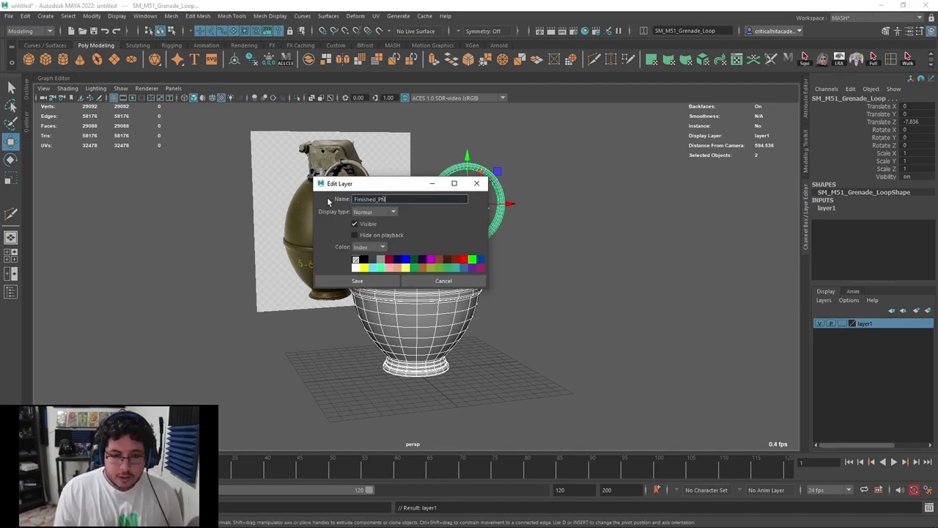
pyautogui.write('ces')
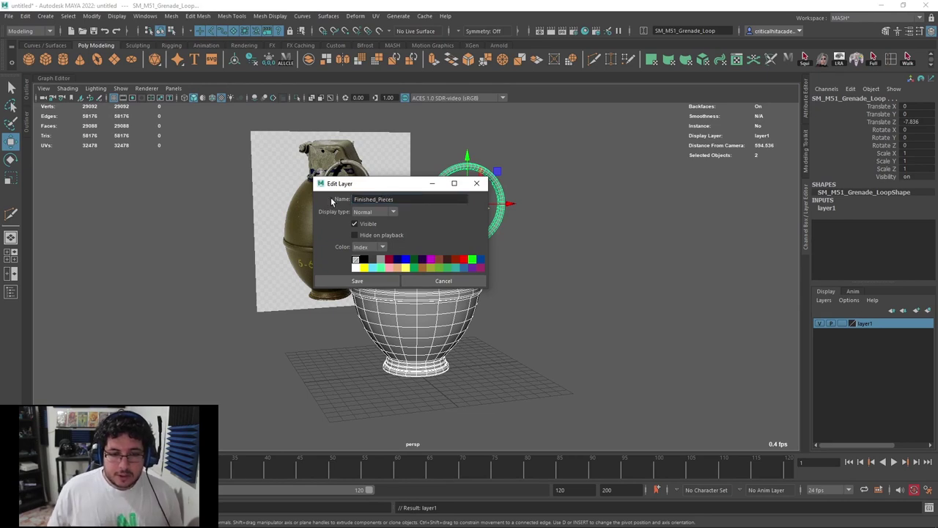
pyautogui.click(357, 280)
pyautogui.click(592, 245)
# Switch to the front view and hide the Finished_Pieces layer so only the reference image shows
pyautogui.keyDown('alt'); pyautogui.moveTo(496, 245); pyautogui.dragTo(556, 250); pyautogui.keyUp('alt')
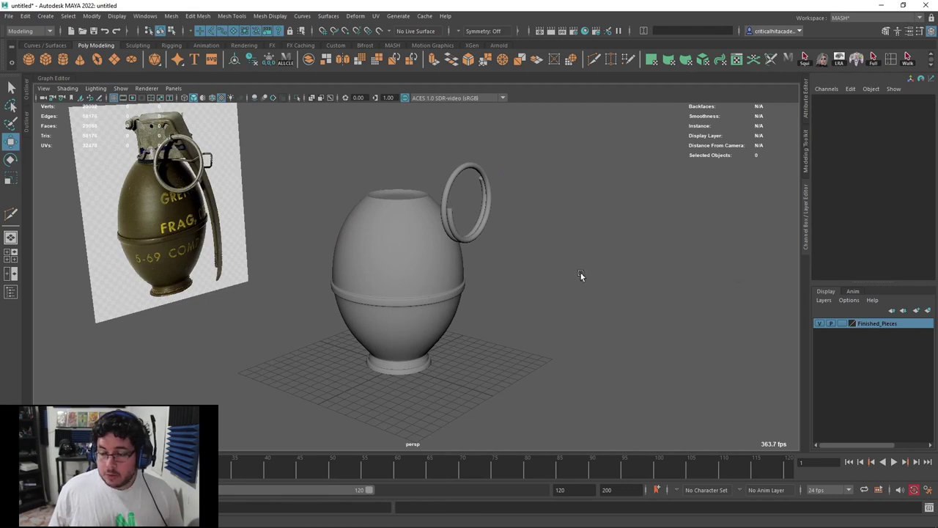
pyautogui.keyDown('alt'); pyautogui.moveTo(580, 272); pyautogui.dragTo(519, 274); pyautogui.keyUp('alt')
pyautogui.press('space')
pyautogui.moveTo(446, 196); pyautogui.dragTo(447, 211)
pyautogui.scroll(-2, 449, 212)
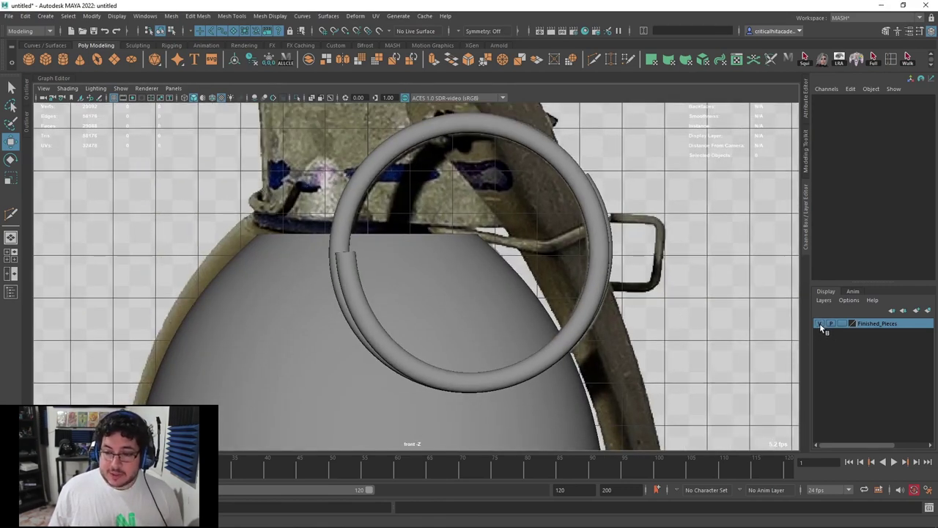
pyautogui.click(820, 323)
# Examine the reference grenade's head, pull ring and safety lever from top to tip
pyautogui.scroll(-4, 504, 256)
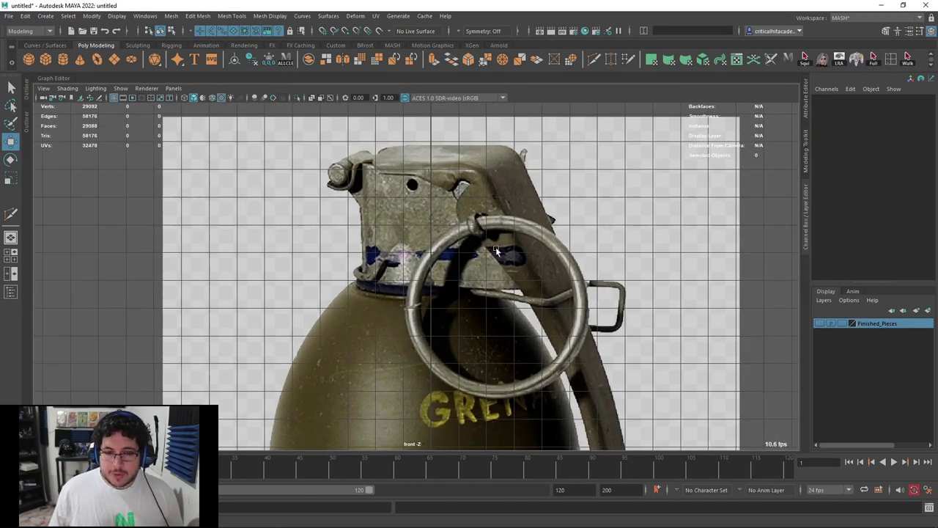
pyautogui.keyDown('alt'); pyautogui.moveTo(618, 272); pyautogui.dragTo(632, 232, button='middle'); pyautogui.keyUp('alt')
pyautogui.keyDown('alt'); pyautogui.moveTo(485, 294); pyautogui.dragTo(485, 248, button='middle'); pyautogui.keyUp('alt')
pyautogui.scroll(-3, 483, 249)
pyautogui.scroll(2, 513, 264)
pyautogui.keyDown('alt'); pyautogui.moveTo(472, 164); pyautogui.dragTo(437, 241, button='middle'); pyautogui.keyUp('alt')
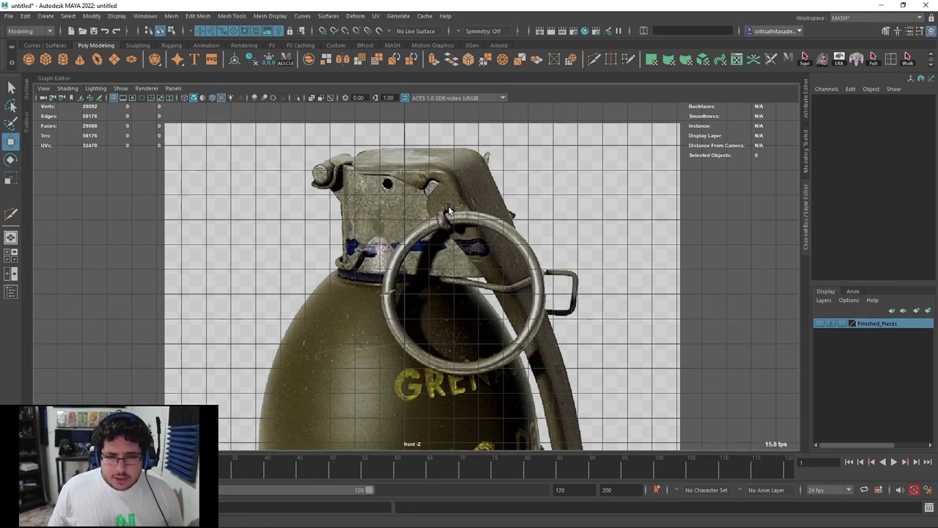
pyautogui.scroll(-1, 396, 167)
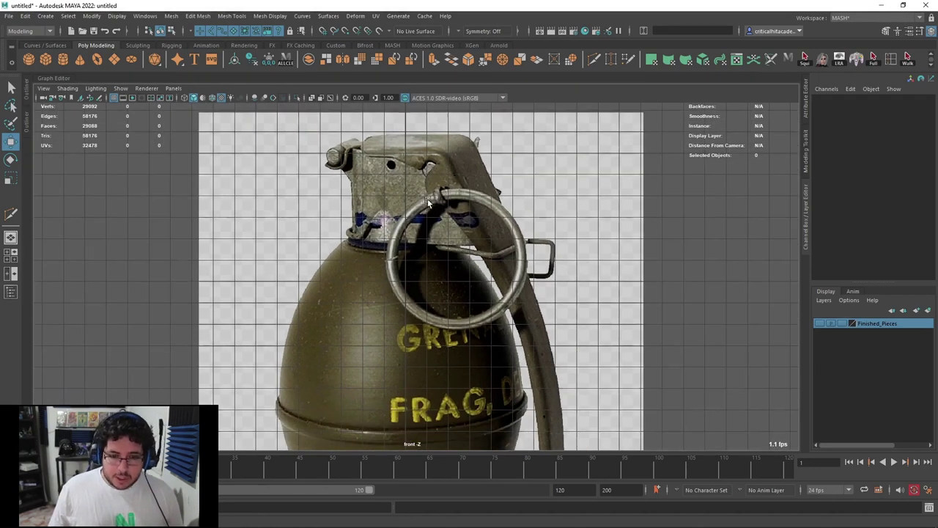
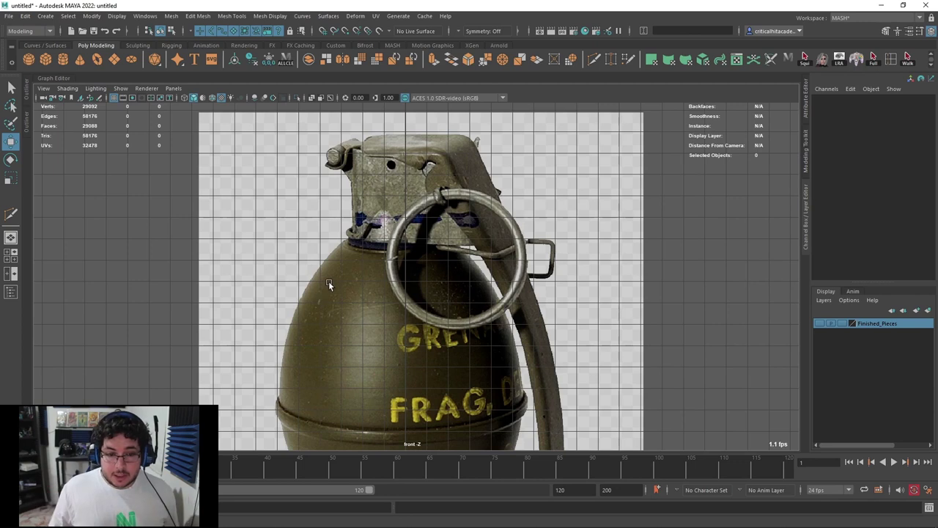
pyautogui.moveTo(523, 256)
pyautogui.keyDown('alt'); pyautogui.mouseDown(button='middle')
pyautogui.moveTo(539, 224)
pyautogui.moveTo(538, 268)
pyautogui.mouseUp(button='middle'); pyautogui.keyUp('alt')
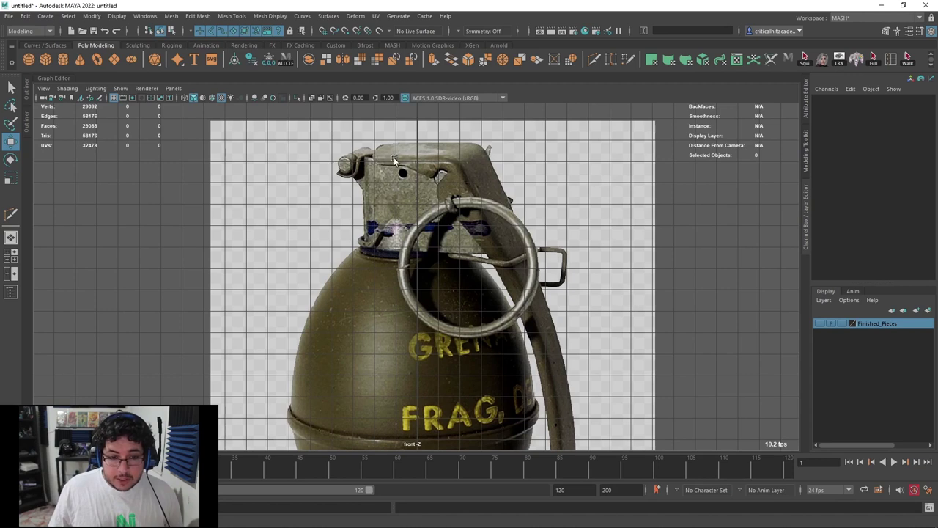
pyautogui.keyDown('alt'); pyautogui.moveTo(541, 344); pyautogui.dragTo(488, 185, button='middle'); pyautogui.keyUp('alt')
pyautogui.keyDown('alt'); pyautogui.moveTo(511, 423); pyautogui.dragTo(499, 360, button='middle'); pyautogui.keyUp('alt')
pyautogui.scroll(-1, 476, 323)
pyautogui.keyDown('alt'); pyautogui.moveTo(439, 254); pyautogui.dragTo(471, 332, button='middle'); pyautogui.keyUp('alt')
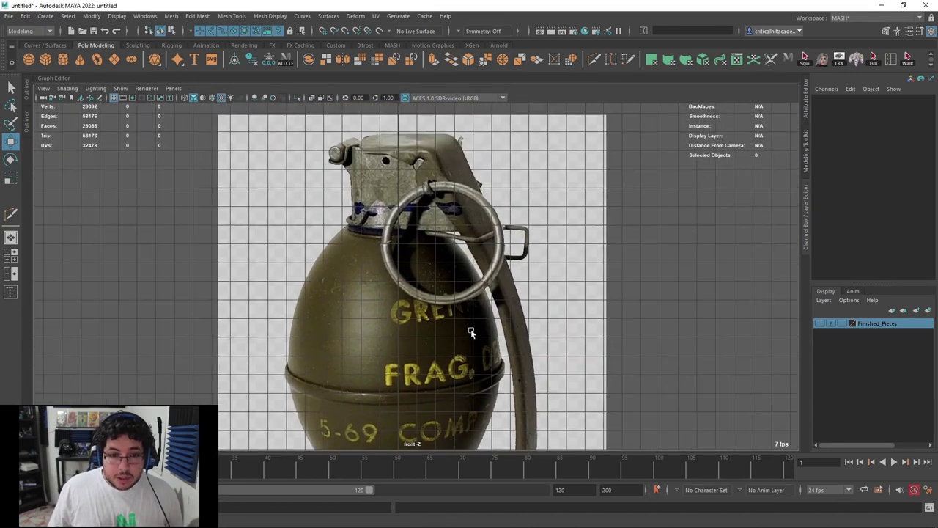
pyautogui.scroll(1, 434, 211)
pyautogui.keyDown('alt'); pyautogui.moveTo(434, 210); pyautogui.dragTo(445, 272, button='middle'); pyautogui.keyUp('alt')
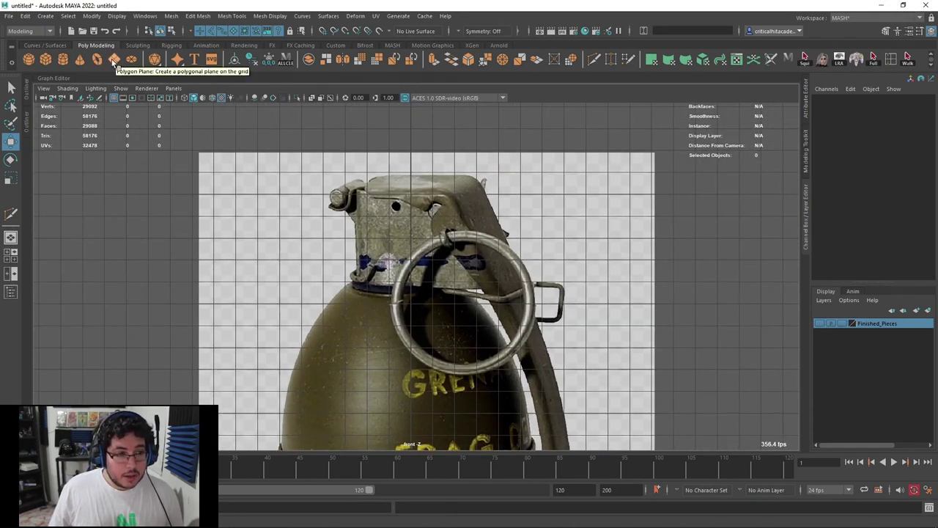
# Create a polygon cube and raise it to about 202 units on Y, at the grenade's head
pyautogui.click(45, 59)
pyautogui.scroll(-1, 447, 334)
pyautogui.scroll(-3, 447, 333)
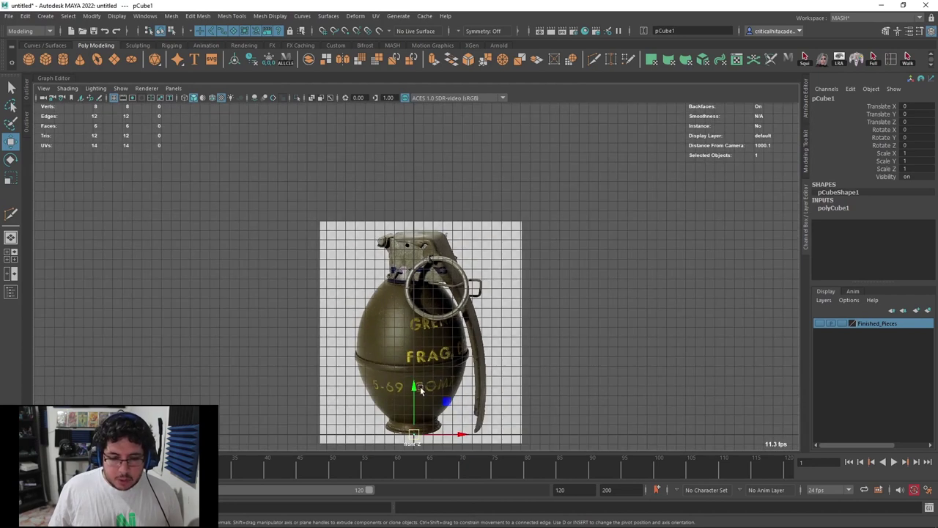
pyautogui.moveTo(416, 388); pyautogui.dragTo(403, 192)
pyautogui.scroll(5, 388, 178)
pyautogui.scroll(3, 421, 183)
# Scale the cube into a flat horizontal bar and position it along the top of the reference safety lever
pyautogui.press('r')
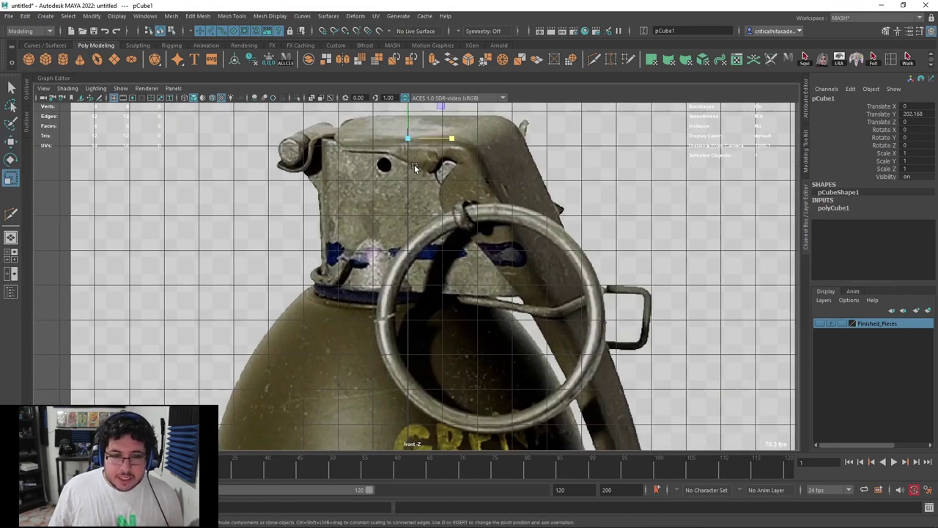
pyautogui.moveTo(420, 182); pyautogui.dragTo(443, 185)
pyautogui.moveTo(421, 140); pyautogui.dragTo(478, 188)
pyautogui.moveTo(420, 139); pyautogui.dragTo(421, 159)
pyautogui.press('w')
pyautogui.moveTo(469, 183); pyautogui.dragTo(434, 182)
# Extrude the bar's end face horizontally towards the lever's bend, to about X 17.3
pyautogui.moveTo(434, 177); pyautogui.dragTo(432, 212, button='right')
pyautogui.click(441, 185)
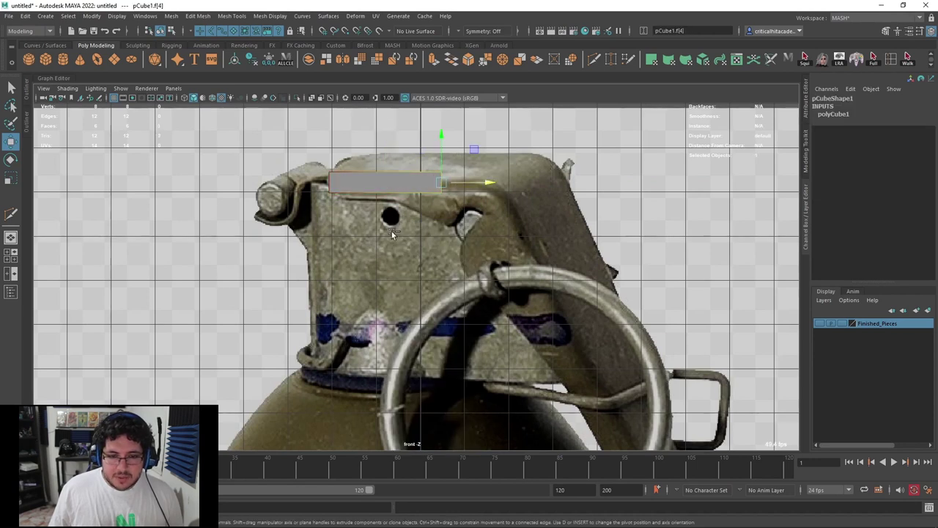
pyautogui.keyDown('alt'); pyautogui.moveTo(520, 212); pyautogui.dragTo(482, 216, button='middle'); pyautogui.keyUp('alt')
pyautogui.hotkey('ctrl', 'e')
pyautogui.press('w')
pyautogui.click(443, 188)
pyautogui.hotkey('ctrl', 'z')
pyautogui.moveTo(448, 187); pyautogui.dragTo(504, 189)
pyautogui.keyDown('alt'); pyautogui.moveTo(506, 198); pyautogui.dragTo(500, 182, button='middle'); pyautogui.keyUp('alt')
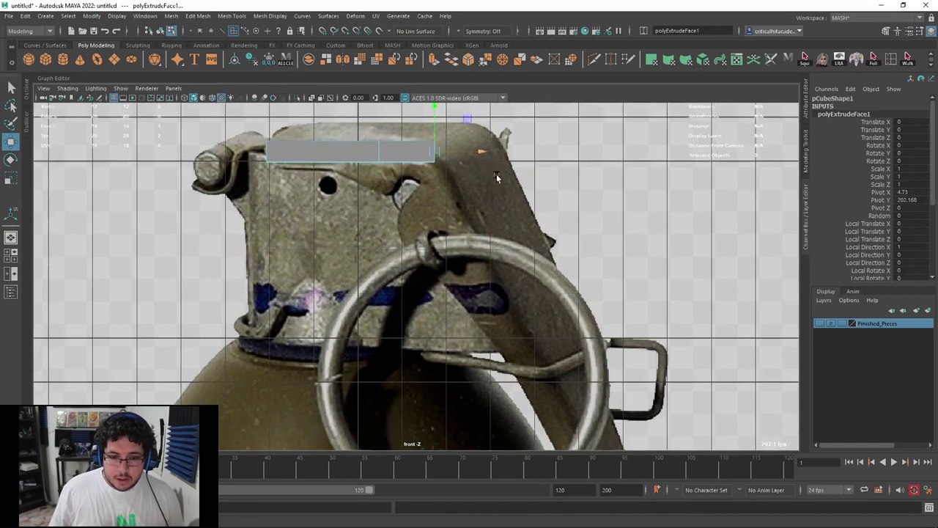
# Extrude the end face again and pull it down to the lower tip of the reference lever
pyautogui.scroll(-2, 499, 182)
pyautogui.hotkey('ctrl', 'e')
pyautogui.press('w')
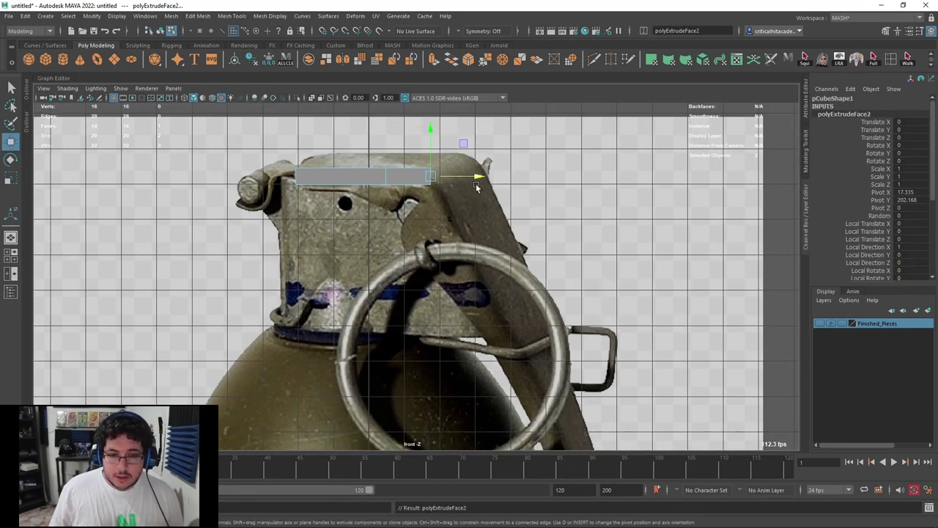
pyautogui.moveTo(473, 177); pyautogui.dragTo(562, 179)
pyautogui.keyDown('alt'); pyautogui.moveTo(554, 247); pyautogui.dragTo(523, 216, button='middle'); pyautogui.keyUp('alt')
pyautogui.scroll(-2, 524, 216)
pyautogui.scroll(-2, 523, 215)
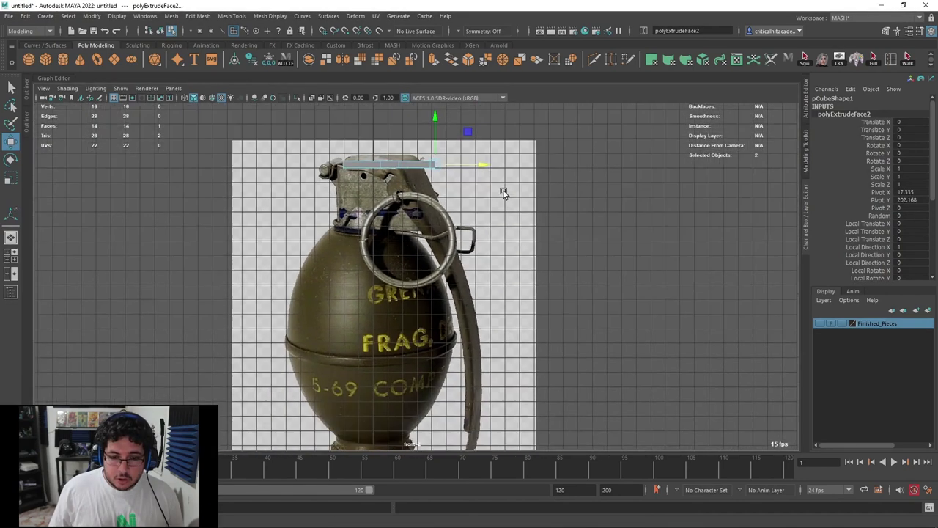
pyautogui.moveTo(433, 150); pyautogui.dragTo(467, 440)
pyautogui.keyDown('alt'); pyautogui.moveTo(468, 439); pyautogui.dragTo(436, 245, button='middle'); pyautogui.keyUp('alt')
pyautogui.scroll(8, 440, 238)
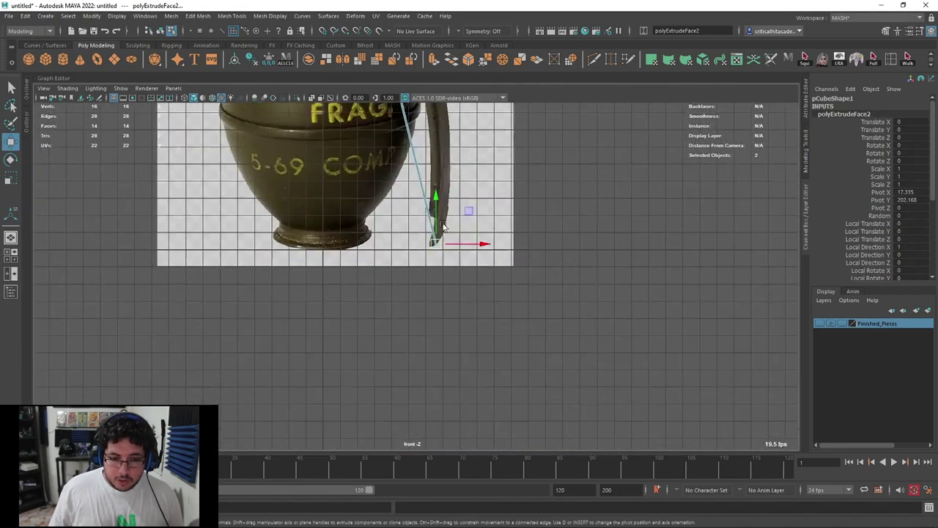
# Rotate the extruded end face to match the angle of the lever's lower tip
pyautogui.press('e')
pyautogui.keyDown('alt'); pyautogui.moveTo(505, 131); pyautogui.dragTo(483, 209, button='middle'); pyautogui.keyUp('alt')
pyautogui.scroll(1, 482, 208)
pyautogui.moveTo(488, 203); pyautogui.dragTo(504, 248)
pyautogui.scroll(-1, 490, 227)
pyautogui.scroll(-3, 489, 227)
pyautogui.keyDown('alt'); pyautogui.moveTo(475, 121); pyautogui.dragTo(477, 256, button='middle'); pyautogui.keyUp('alt')
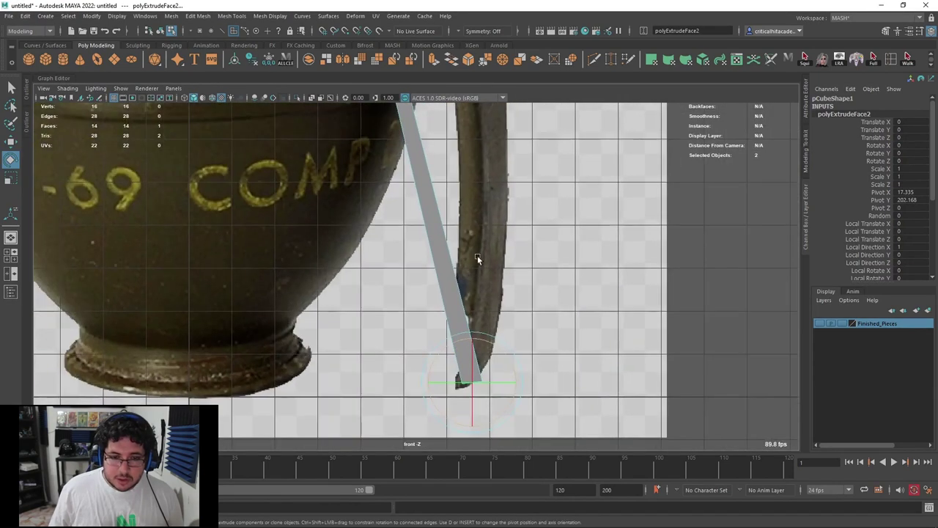
pyautogui.scroll(-3, 477, 257)
pyautogui.keyDown('alt'); pyautogui.moveTo(396, 176); pyautogui.dragTo(434, 308, button='middle'); pyautogui.keyUp('alt')
pyautogui.keyDown('alt'); pyautogui.moveTo(395, 88); pyautogui.dragTo(421, 245, button='middle'); pyautogui.keyUp('alt')
pyautogui.keyDown('alt'); pyautogui.moveTo(438, 104); pyautogui.dragTo(459, 200, button='middle'); pyautogui.keyUp('alt')
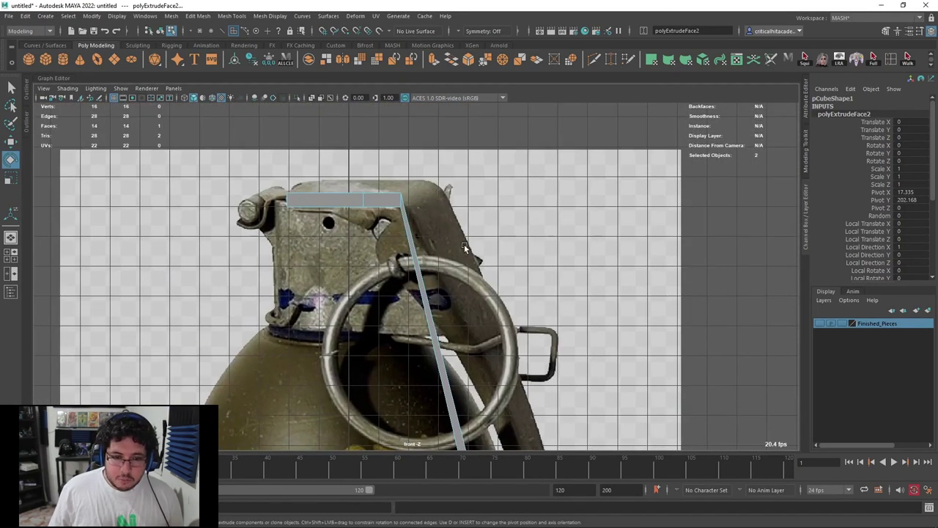
pyautogui.keyDown('alt'); pyautogui.moveTo(464, 246); pyautogui.dragTo(452, 186, button='middle'); pyautogui.keyUp('alt')
pyautogui.scroll(2, 452, 186)
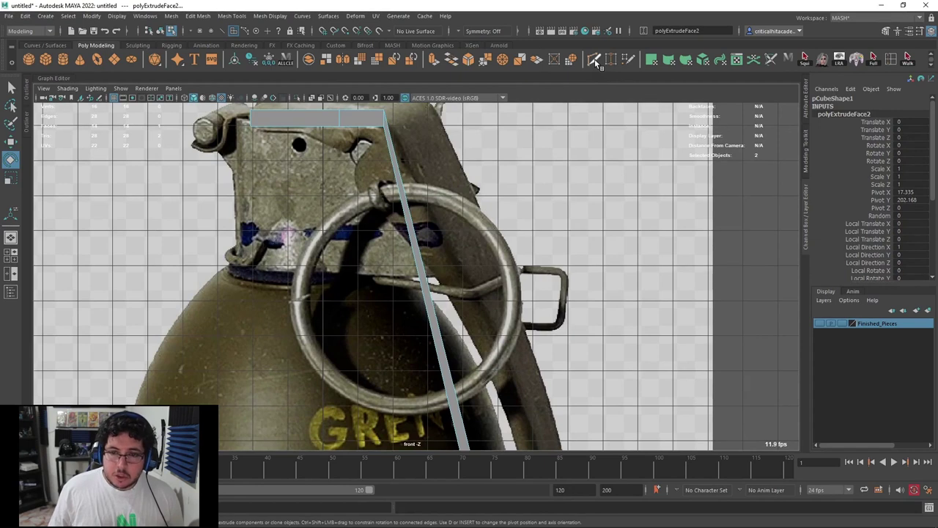
pyautogui.click(595, 63)
pyautogui.click(429, 147)
pyautogui.keyDown('alt'); pyautogui.moveTo(473, 255); pyautogui.dragTo(445, 175, button='middle'); pyautogui.keyUp('alt')
pyautogui.hotkey('ctrl', 'z')
pyautogui.press('q')
# Slice four cross cuts along the long diagonal section of the lever with the Multi-Cut tool
pyautogui.click(595, 61)
pyautogui.click(444, 176)
pyautogui.scroll(-8, 446, 219)
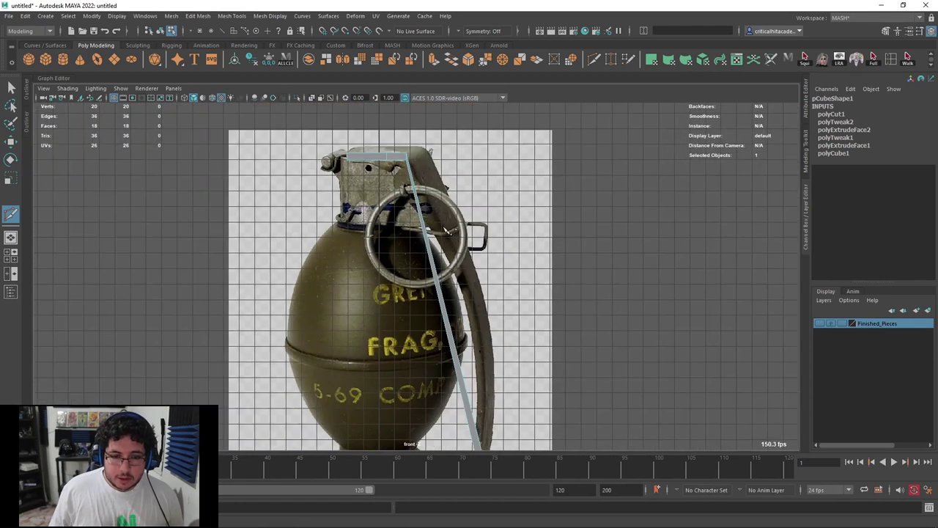
pyautogui.moveTo(351, 271); pyautogui.dragTo(461, 256)
pyautogui.keyDown('alt'); pyautogui.moveTo(464, 315); pyautogui.dragTo(476, 245, button='middle'); pyautogui.keyUp('alt')
pyautogui.moveTo(392, 274); pyautogui.dragTo(490, 260)
pyautogui.moveTo(396, 349); pyautogui.dragTo(498, 308)
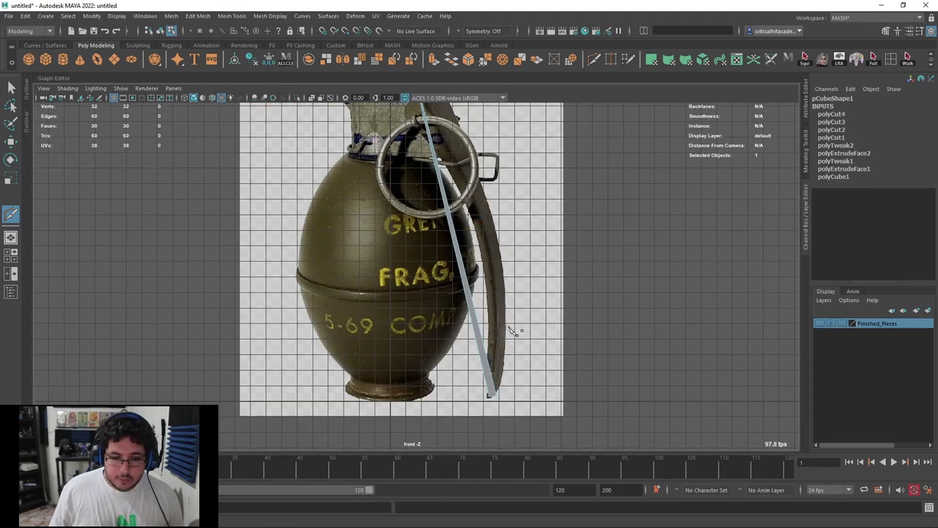
# Move the vertices of the lower cuts outward so the lever follows the reference's curved lower section
pyautogui.press('w')
pyautogui.moveTo(514, 255); pyautogui.dragTo(418, 261, button='right')
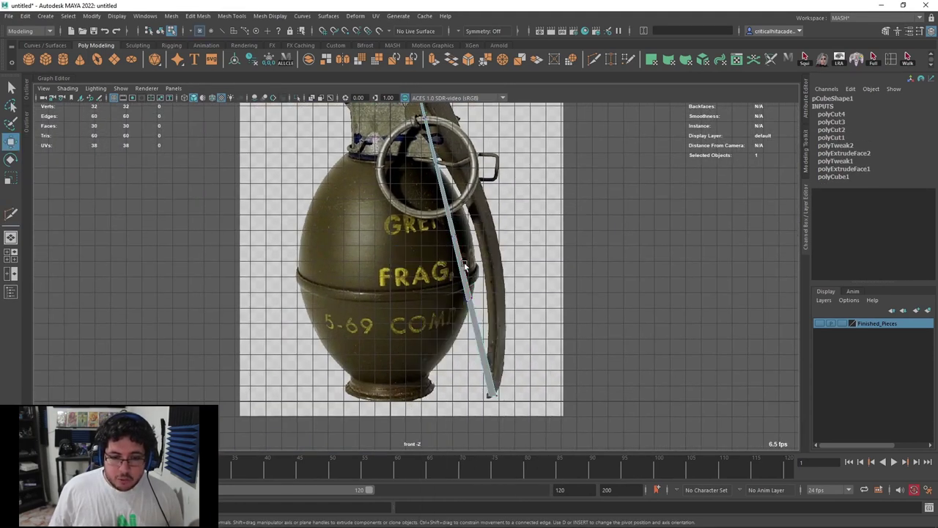
pyautogui.scroll(3, 469, 266)
pyautogui.moveTo(514, 273); pyautogui.dragTo(540, 315)
pyautogui.moveTo(476, 208); pyautogui.dragTo(519, 196)
pyautogui.keyDown('alt'); pyautogui.moveTo(484, 156); pyautogui.dragTo(502, 244, button='middle'); pyautogui.keyUp('alt')
pyautogui.moveTo(493, 185)
pyautogui.mouseDown()
pyautogui.moveTo(452, 230)
pyautogui.moveTo(478, 198)
pyautogui.moveTo(501, 190)
pyautogui.mouseUp()
# Move the upper cuts' vertices outward onto the reference lever beside the pull ring
pyautogui.keyDown('alt'); pyautogui.moveTo(484, 150); pyautogui.dragTo(514, 240, button='middle'); pyautogui.keyUp('alt')
pyautogui.scroll(2, 513, 227)
pyautogui.moveTo(511, 202); pyautogui.dragTo(480, 243)
pyautogui.moveTo(493, 225); pyautogui.dragTo(530, 208)
pyautogui.moveTo(504, 143); pyautogui.dragTo(462, 184)
# Cut an extra loop between the lever's top corner and the first cut, and move its vertices out to the bend
pyautogui.keyDown('alt'); pyautogui.moveTo(485, 193); pyautogui.dragTo(448, 265, button='middle'); pyautogui.keyUp('alt')
pyautogui.keyDown('alt'); pyautogui.moveTo(448, 265); pyautogui.dragTo(538, 190, button='right'); pyautogui.keyUp('alt')
pyautogui.keyDown('alt'); pyautogui.moveTo(541, 199); pyautogui.dragTo(463, 185, button='middle'); pyautogui.keyUp('alt')
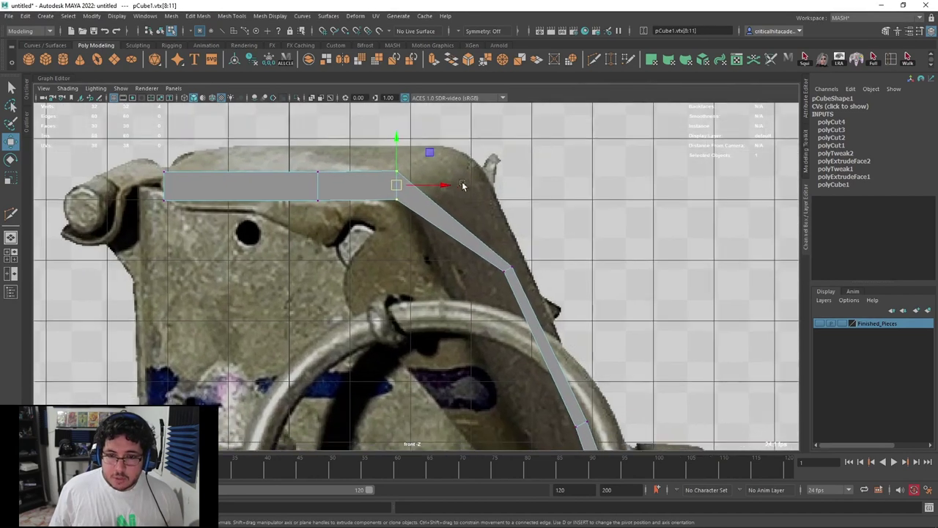
pyautogui.click(594, 64)
pyautogui.moveTo(455, 158); pyautogui.dragTo(432, 364)
pyautogui.press('q')
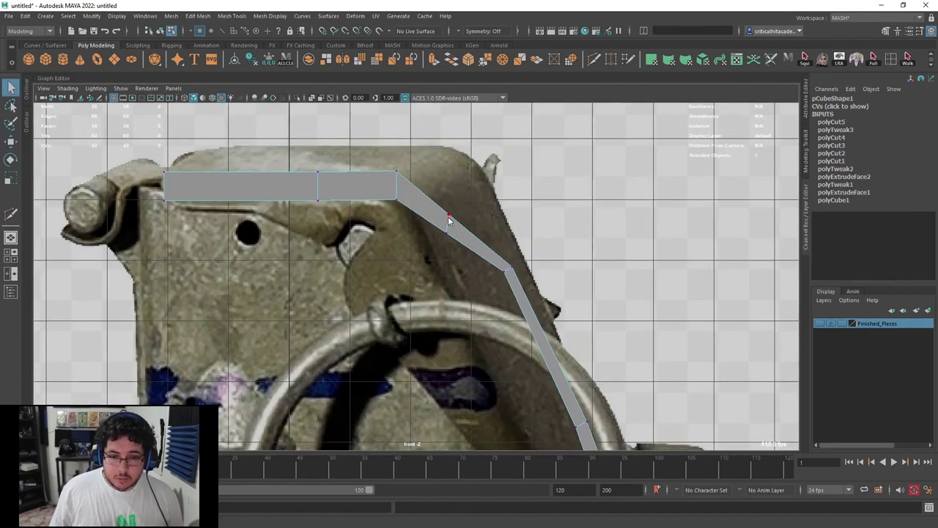
pyautogui.press('w')
pyautogui.moveTo(467, 193); pyautogui.dragTo(345, 292)
# Bevel the edge loop at the lever's bend with a fraction of 0.4 and 3 segments
pyautogui.press('space')
pyautogui.keyDown('alt'); pyautogui.moveTo(346, 292); pyautogui.dragTo(389, 298, button='right'); pyautogui.keyUp('alt')
pyautogui.keyDown('alt'); pyautogui.moveTo(389, 298); pyautogui.dragTo(332, 327, button='middle'); pyautogui.keyUp('alt')
pyautogui.moveTo(433, 258); pyautogui.dragTo(430, 233, button='right')
pyautogui.doubleClick(430, 234)
pyautogui.keyDown('alt'); pyautogui.moveTo(430, 234); pyautogui.dragTo(485, 271); pyautogui.keyUp('alt')
pyautogui.click(469, 62)
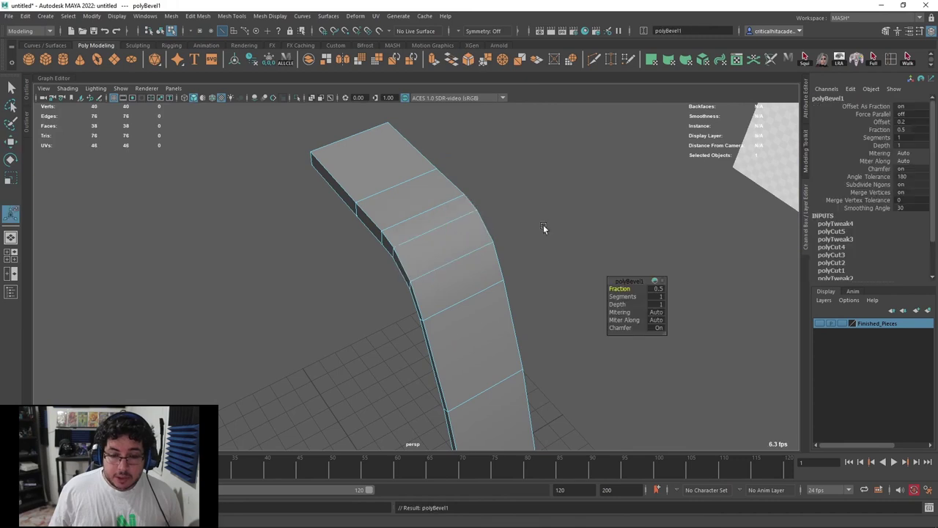
pyautogui.moveTo(617, 288); pyautogui.dragTo(630, 297)
pyautogui.keyDown('alt'); pyautogui.moveTo(485, 282); pyautogui.dragTo(529, 249); pyautogui.keyUp('alt')
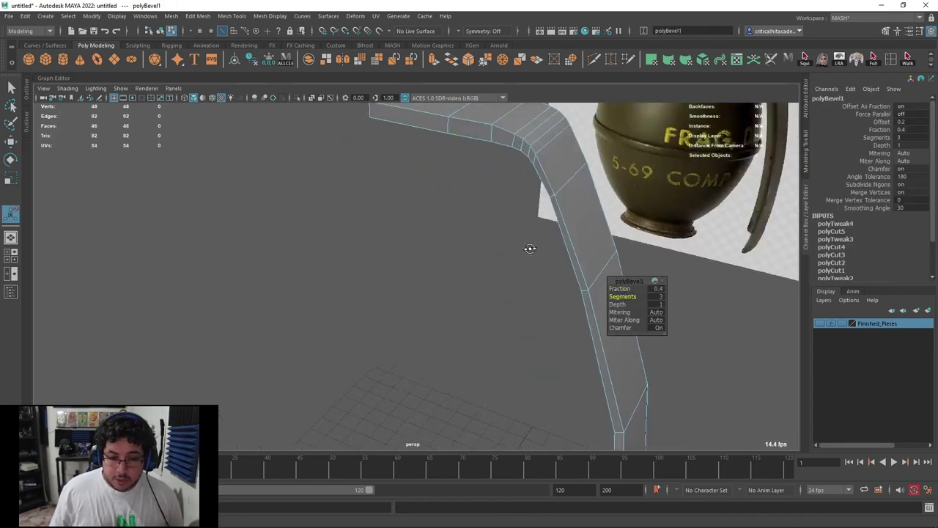
# Examine the beveled lever in perspective and compare its bend, length and top end with the front reference
pyautogui.keyDown('alt'); pyautogui.moveTo(530, 250); pyautogui.dragTo(513, 318, button='right'); pyautogui.keyUp('alt')
pyautogui.keyDown('alt'); pyautogui.moveTo(512, 318); pyautogui.dragTo(531, 250); pyautogui.keyUp('alt')
pyautogui.keyDown('alt'); pyautogui.moveTo(531, 249); pyautogui.dragTo(532, 257, button='middle'); pyautogui.keyUp('alt')
pyautogui.keyDown('alt'); pyautogui.moveTo(532, 257); pyautogui.dragTo(516, 299); pyautogui.keyUp('alt')
pyautogui.press('space')
pyautogui.keyDown('alt'); pyautogui.moveTo(516, 297); pyautogui.dragTo(473, 324, button='right'); pyautogui.keyUp('alt')
pyautogui.keyDown('alt'); pyautogui.moveTo(473, 324); pyautogui.dragTo(480, 266, button='middle'); pyautogui.keyUp('alt')
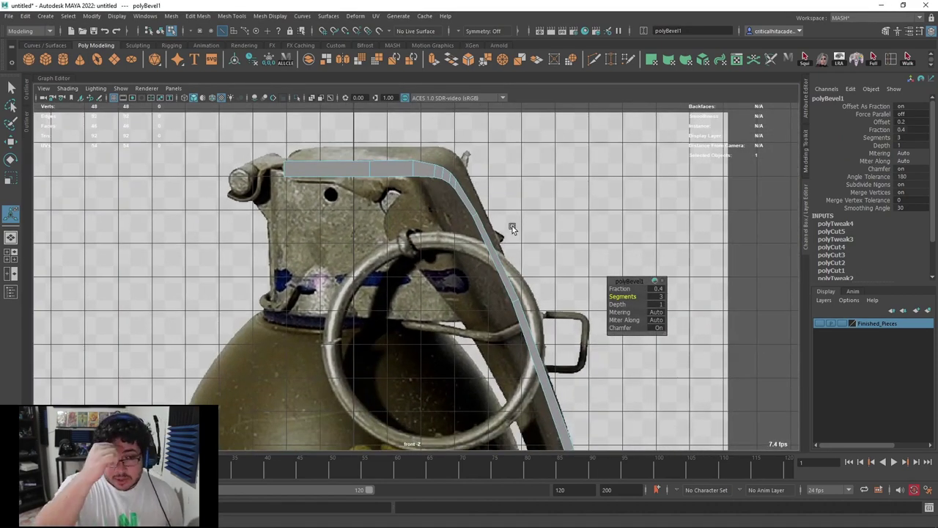
pyautogui.keyDown('alt'); pyautogui.moveTo(513, 226); pyautogui.dragTo(474, 303, button='right'); pyautogui.keyUp('alt')
pyautogui.keyDown('alt'); pyautogui.moveTo(473, 304); pyautogui.dragTo(470, 152, button='middle'); pyautogui.keyUp('alt')
pyautogui.keyDown('alt'); pyautogui.moveTo(465, 205); pyautogui.dragTo(478, 211, button='right'); pyautogui.keyUp('alt')
pyautogui.keyDown('alt'); pyautogui.moveTo(478, 211); pyautogui.dragTo(484, 414, button='middle'); pyautogui.keyUp('alt')
pyautogui.keyDown('alt'); pyautogui.moveTo(484, 414); pyautogui.dragTo(432, 388, button='right'); pyautogui.keyUp('alt')
pyautogui.keyDown('alt'); pyautogui.moveTo(366, 205); pyautogui.dragTo(401, 202, button='right'); pyautogui.keyUp('alt')
pyautogui.keyDown('alt'); pyautogui.moveTo(402, 202); pyautogui.dragTo(431, 271, button='middle'); pyautogui.keyUp('alt')
pyautogui.scroll(5, 423, 248)
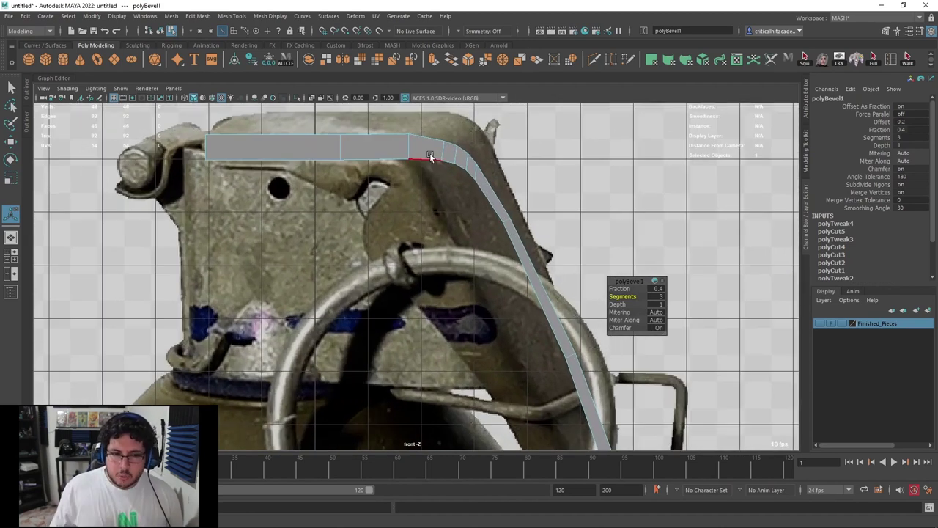
pyautogui.keyDown('alt'); pyautogui.moveTo(269, 139); pyautogui.dragTo(394, 176, button='middle'); pyautogui.keyUp('alt')
pyautogui.keyDown('alt'); pyautogui.moveTo(393, 176); pyautogui.dragTo(403, 178, button='right'); pyautogui.keyUp('alt')
pyautogui.press('space')
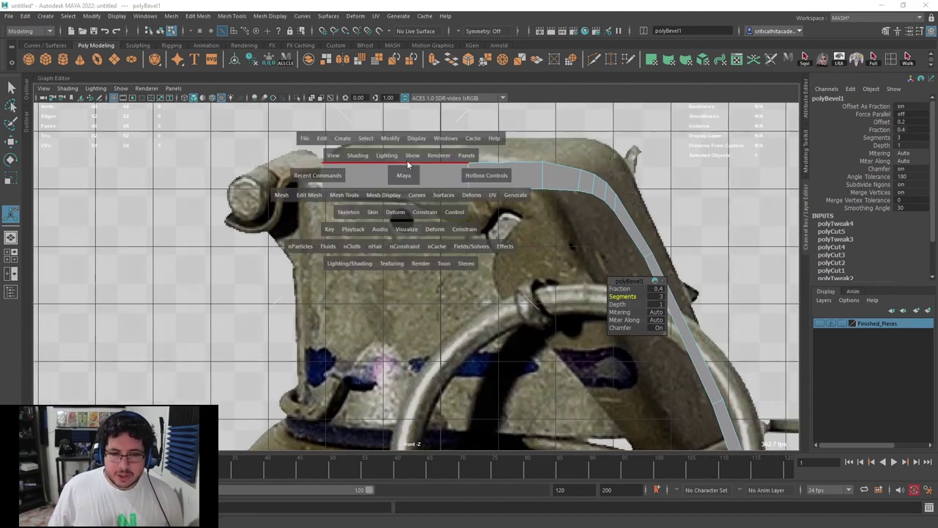
# Delete every face of the lever except the single outer strip running from its top end to its lower tip
pyautogui.click(404, 176)
pyautogui.press('6')
pyautogui.keyDown('alt'); pyautogui.moveTo(429, 205); pyautogui.dragTo(358, 254); pyautogui.keyUp('alt')
pyautogui.keyDown('alt'); pyautogui.moveTo(359, 255); pyautogui.dragTo(405, 179, button='middle'); pyautogui.keyUp('alt')
pyautogui.moveTo(411, 178); pyautogui.dragTo(410, 203, button='right')
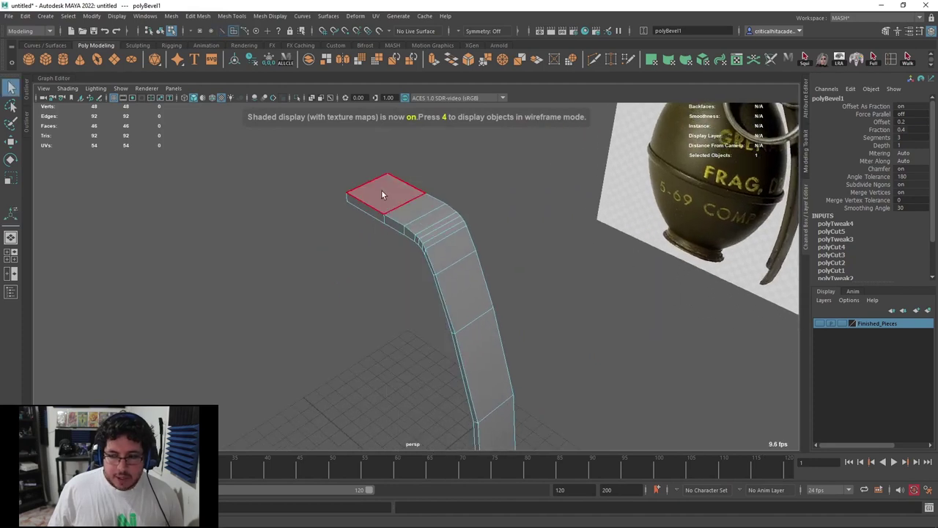
pyautogui.click(387, 198)
pyautogui.keyDown('alt'); pyautogui.moveTo(521, 338); pyautogui.dragTo(492, 260, button='middle'); pyautogui.keyUp('alt')
pyautogui.keyDown('alt'); pyautogui.moveTo(492, 261); pyautogui.dragTo(486, 213); pyautogui.keyUp('alt')
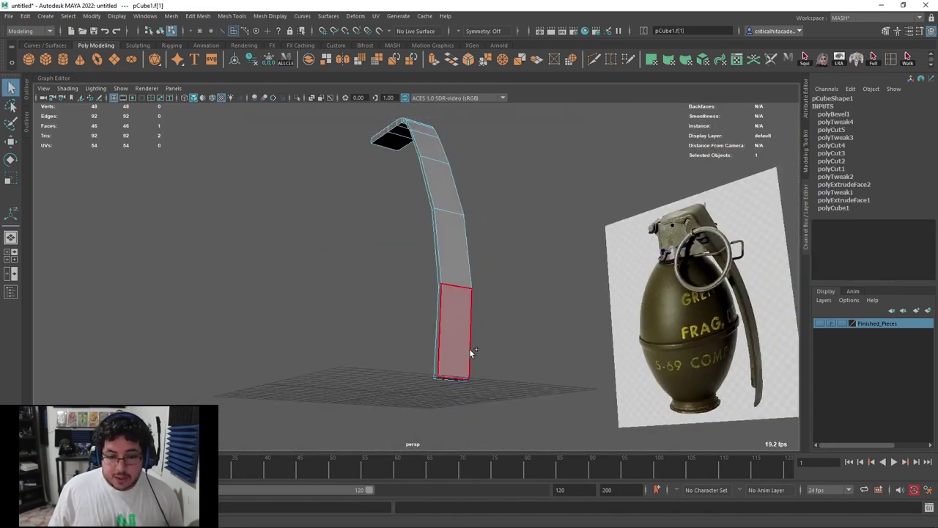
pyautogui.keyDown('shift'); pyautogui.doubleClick(457, 334); pyautogui.keyUp('shift')
pyautogui.keyDown('alt'); pyautogui.moveTo(490, 338); pyautogui.dragTo(513, 348); pyautogui.keyUp('alt')
pyautogui.keyDown('alt'); pyautogui.moveTo(513, 347); pyautogui.dragTo(492, 339, button='right'); pyautogui.keyUp('alt')
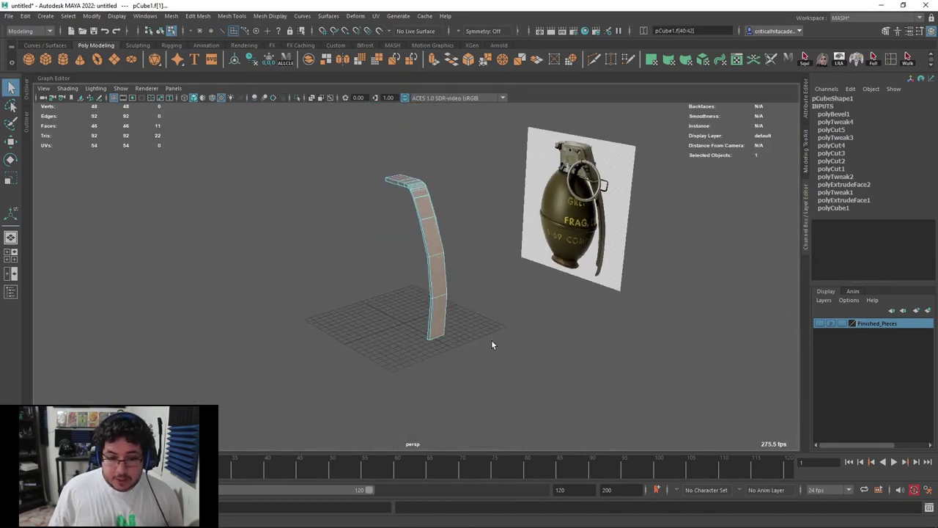
pyautogui.keyDown('shift'); pyautogui.moveTo(498, 144); pyautogui.dragTo(317, 388); pyautogui.keyUp('shift')
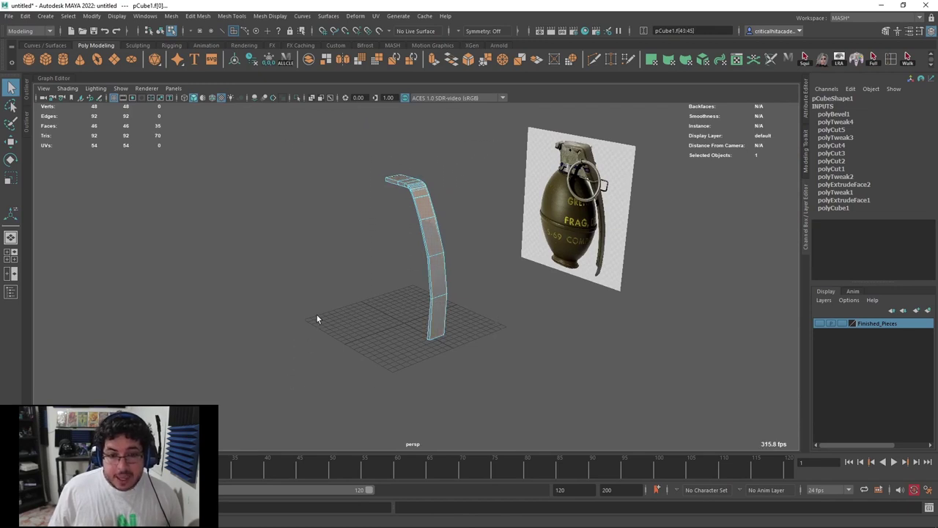
pyautogui.keyDown('alt'); pyautogui.moveTo(312, 324); pyautogui.dragTo(322, 301, button='right'); pyautogui.keyUp('alt')
pyautogui.click(322, 304)
# Examine the remaining single-sided lever strip from several perspective angles, including from above, against the reference image
pyautogui.keyDown('alt'); pyautogui.moveTo(323, 306); pyautogui.dragTo(464, 249); pyautogui.keyUp('alt')
pyautogui.keyDown('alt'); pyautogui.moveTo(465, 250); pyautogui.dragTo(461, 278, button='middle'); pyautogui.keyUp('alt')
pyautogui.keyDown('alt'); pyautogui.moveTo(460, 279); pyautogui.dragTo(492, 278, button='right'); pyautogui.keyUp('alt')
pyautogui.keyDown('alt'); pyautogui.moveTo(492, 279); pyautogui.dragTo(464, 161); pyautogui.keyUp('alt')
pyautogui.keyDown('alt'); pyautogui.moveTo(465, 161); pyautogui.dragTo(469, 221, button='middle'); pyautogui.keyUp('alt')
pyautogui.keyDown('alt'); pyautogui.moveTo(469, 221); pyautogui.dragTo(500, 198); pyautogui.keyUp('alt')
pyautogui.press('space')
pyautogui.keyDown('alt'); pyautogui.moveTo(534, 166); pyautogui.dragTo(537, 228, button='middle'); pyautogui.keyUp('alt')
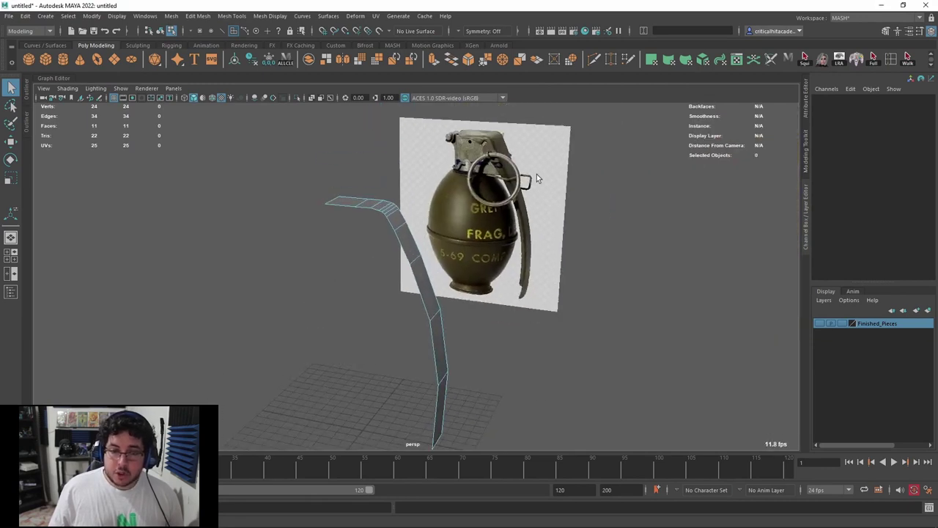
pyautogui.keyDown('alt'); pyautogui.moveTo(520, 199); pyautogui.dragTo(343, 273); pyautogui.keyUp('alt')
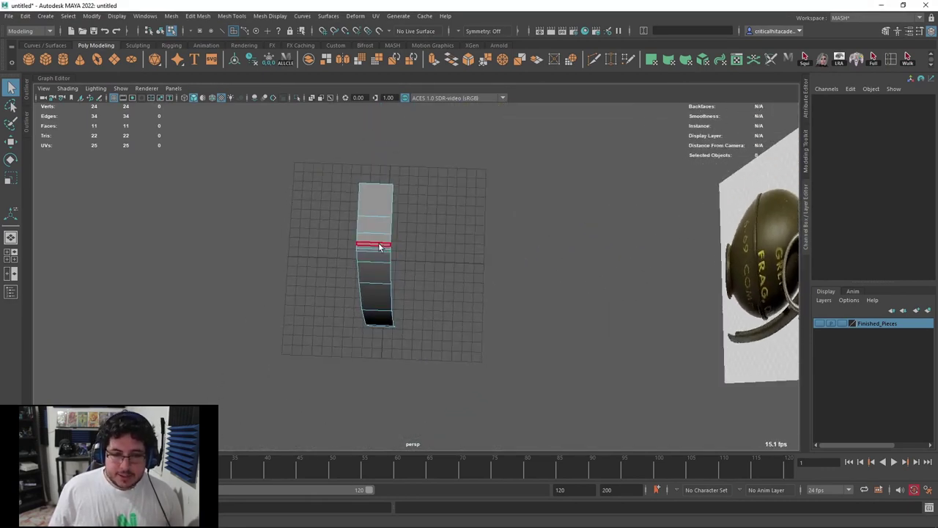
pyautogui.keyDown('alt'); pyautogui.moveTo(375, 255); pyautogui.dragTo(413, 262, button='middle'); pyautogui.keyUp('alt')
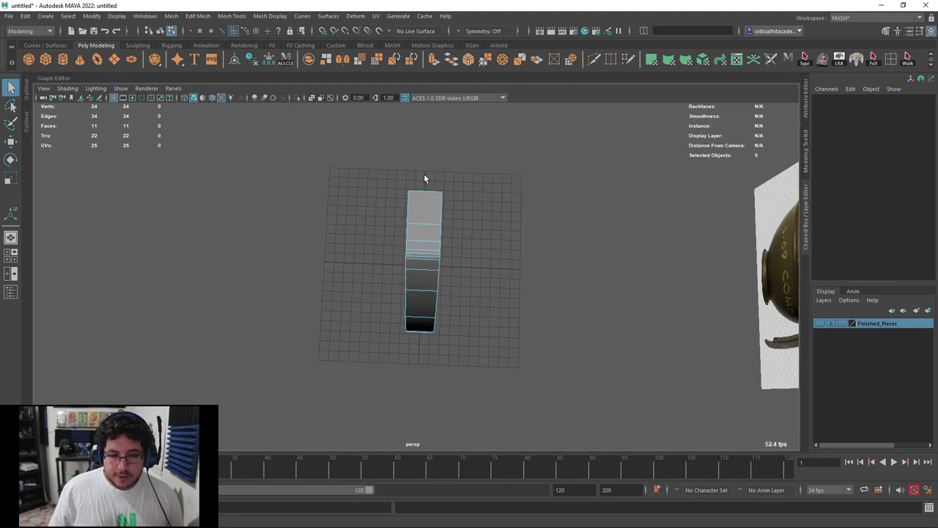
# In the top view, snap one long side's row of lever vertices to the central grid line and return to object mode
pyautogui.press('space')
pyautogui.moveTo(475, 235); pyautogui.dragTo(436, 252)
pyautogui.press('space')
pyautogui.scroll(-12, 436, 253)
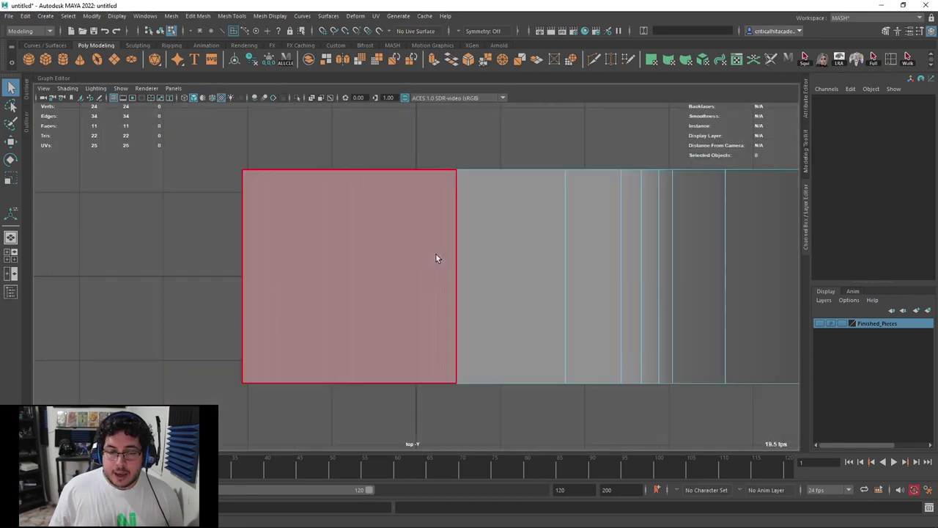
pyautogui.scroll(3, 542, 275)
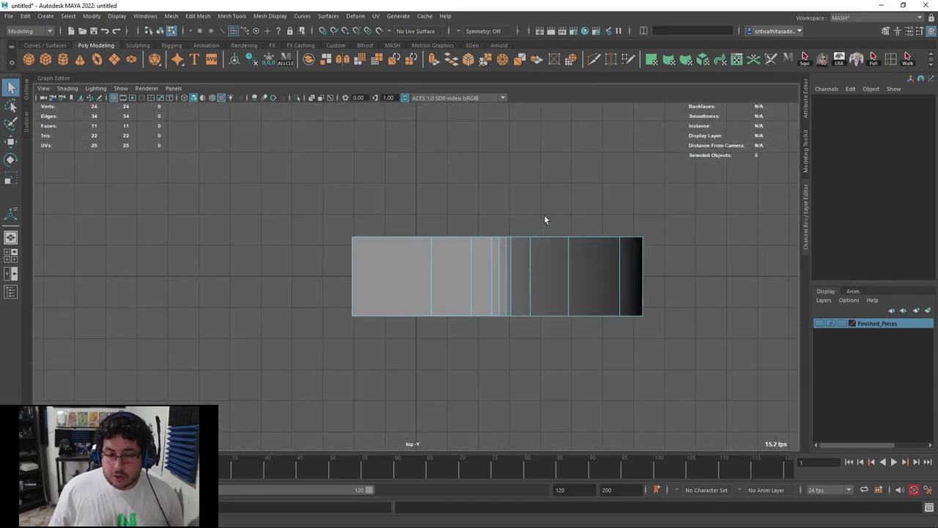
pyautogui.moveTo(582, 240); pyautogui.dragTo(524, 236, button='right')
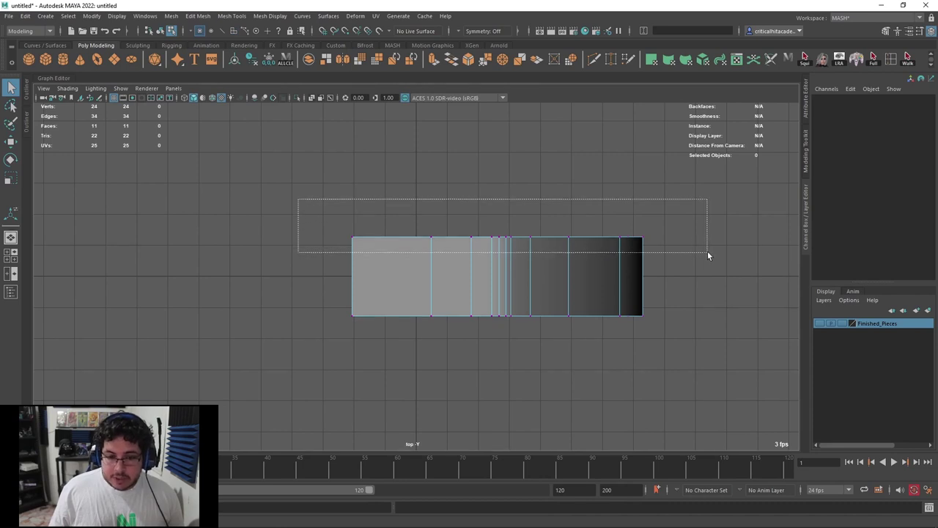
pyautogui.moveTo(708, 254); pyautogui.dragTo(711, 251)
pyautogui.press('w')
pyautogui.press('x')
pyautogui.moveTo(497, 284); pyautogui.dragTo(403, 279)
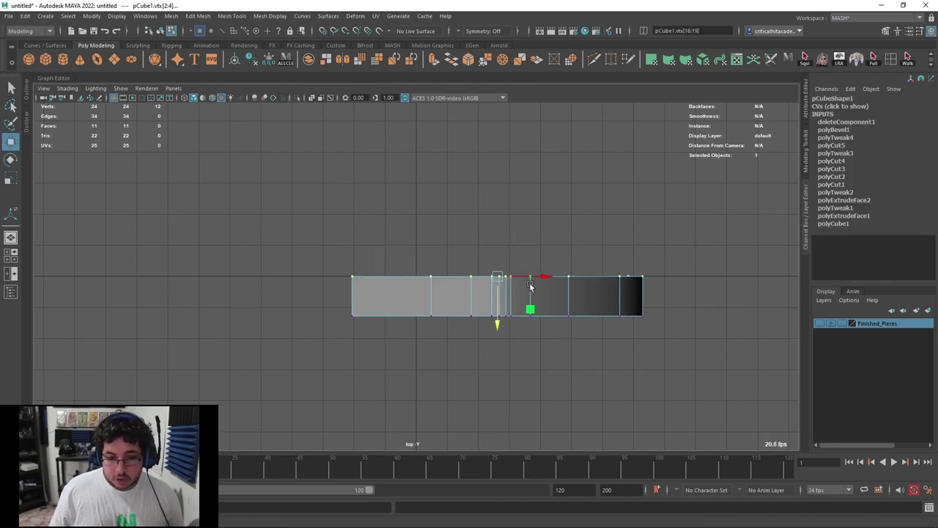
pyautogui.click(526, 225)
pyautogui.click(466, 283)
pyautogui.moveTo(428, 294); pyautogui.dragTo(443, 283, button='right')
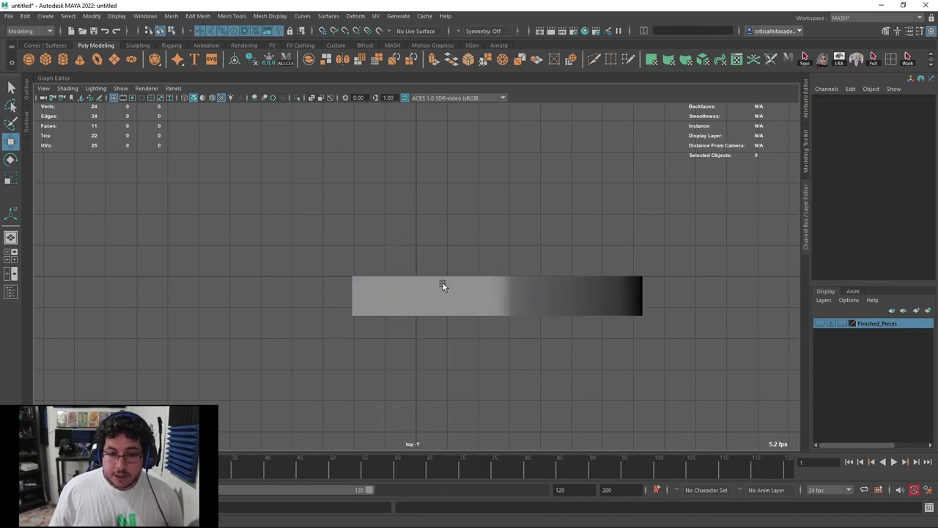
pyautogui.click(444, 282)
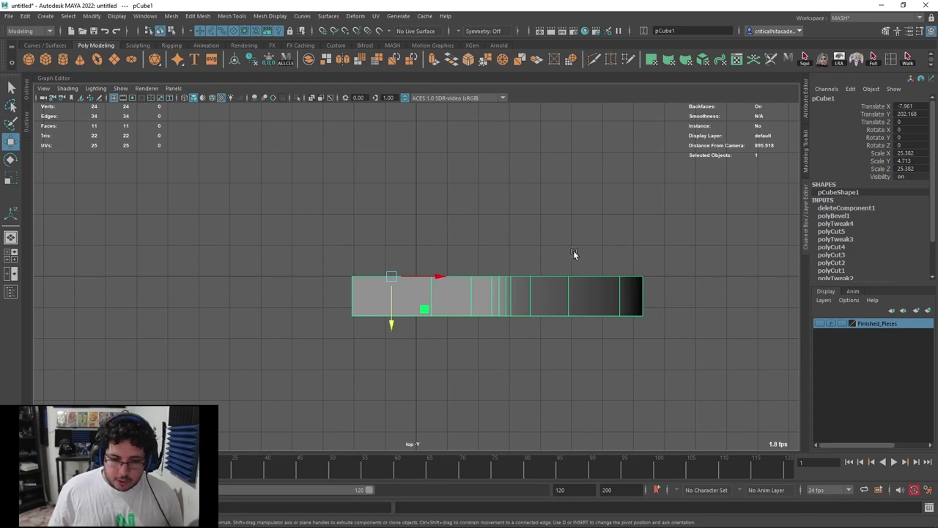
# Compare the halved lever strip with the reference grenade's lever in the perspective and front views
pyautogui.press('space')
pyautogui.moveTo(559, 263); pyautogui.dragTo(503, 181)
pyautogui.scroll(4, 502, 181)
pyautogui.keyDown('alt'); pyautogui.moveTo(503, 181); pyautogui.dragTo(488, 241, button='middle'); pyautogui.keyUp('alt')
pyautogui.moveTo(488, 241)
pyautogui.keyDown('alt'); pyautogui.mouseDown()
pyautogui.moveTo(484, 233)
pyautogui.moveTo(481, 245)
pyautogui.mouseUp(); pyautogui.keyUp('alt')
pyautogui.press('space')
pyautogui.keyDown('alt'); pyautogui.moveTo(508, 265); pyautogui.dragTo(470, 180, button='middle'); pyautogui.keyUp('alt')
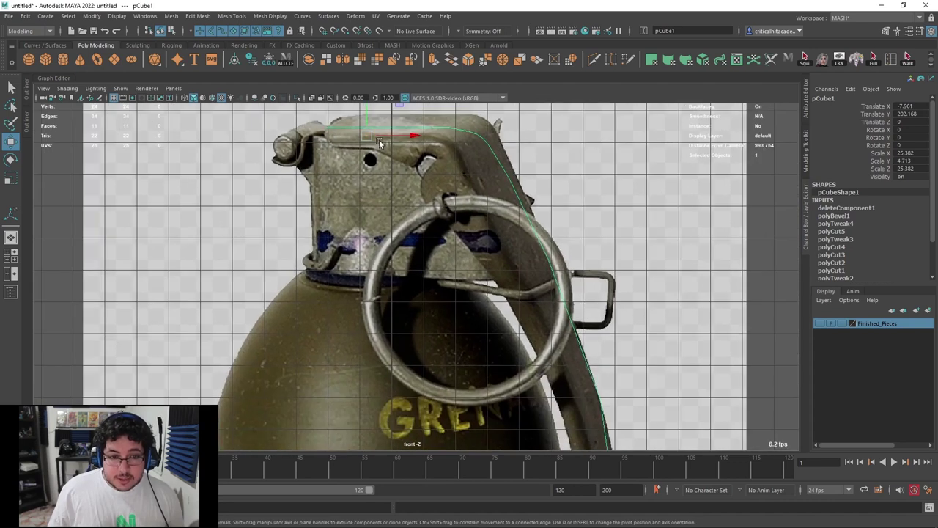
pyautogui.keyDown('alt'); pyautogui.moveTo(483, 221); pyautogui.dragTo(472, 197, button='middle'); pyautogui.keyUp('alt')
pyautogui.scroll(-5, 473, 239)
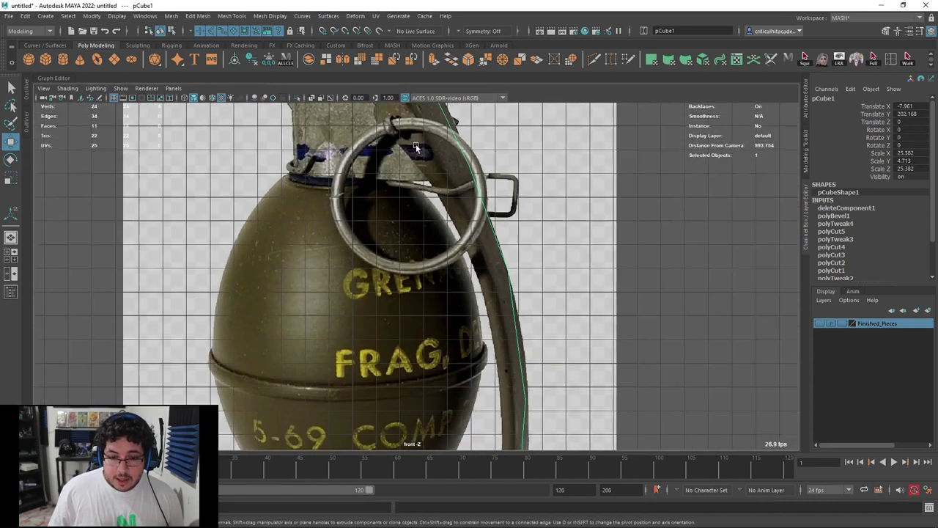
# Cut an extra edge across the lever strip near its lower end with Multi-Cut in the front view
pyautogui.moveTo(496, 271)
pyautogui.keyDown('alt'); pyautogui.mouseDown(button='middle')
pyautogui.moveTo(465, 159)
pyautogui.moveTo(476, 228)
pyautogui.mouseUp(button='middle'); pyautogui.keyUp('alt')
pyautogui.scroll(1, 478, 242)
pyautogui.press('4')
pyautogui.press('5')
pyautogui.moveTo(496, 316)
pyautogui.keyDown('alt'); pyautogui.mouseDown(button='middle')
pyautogui.moveTo(495, 275)
pyautogui.moveTo(494, 301)
pyautogui.mouseUp(button='middle'); pyautogui.keyUp('alt')
pyautogui.scroll(1, 496, 296)
pyautogui.click(594, 59)
pyautogui.scroll(4, 524, 315)
pyautogui.moveTo(518, 440)
pyautogui.keyDown('alt'); pyautogui.mouseDown(button='middle')
pyautogui.moveTo(497, 216)
pyautogui.moveTo(466, 346)
pyautogui.mouseUp(button='middle'); pyautogui.keyUp('alt')
pyautogui.scroll(3, 471, 323)
pyautogui.moveTo(481, 307); pyautogui.dragTo(409, 299)
pyautogui.press('q')
# Select the connected long-side edges of the lever strip away from the center line, from its lower part up around the bend
pyautogui.press('space')
pyautogui.moveTo(473, 292); pyautogui.dragTo(474, 258)
pyautogui.keyDown('alt'); pyautogui.moveTo(497, 314); pyautogui.dragTo(429, 284); pyautogui.keyUp('alt')
pyautogui.keyDown('alt'); pyautogui.moveTo(429, 284); pyautogui.dragTo(473, 163, button='middle'); pyautogui.keyUp('alt')
pyautogui.keyDown('alt'); pyautogui.moveTo(395, 342); pyautogui.dragTo(477, 326); pyautogui.keyUp('alt')
pyautogui.keyDown('alt'); pyautogui.moveTo(490, 267); pyautogui.dragTo(463, 265); pyautogui.keyUp('alt')
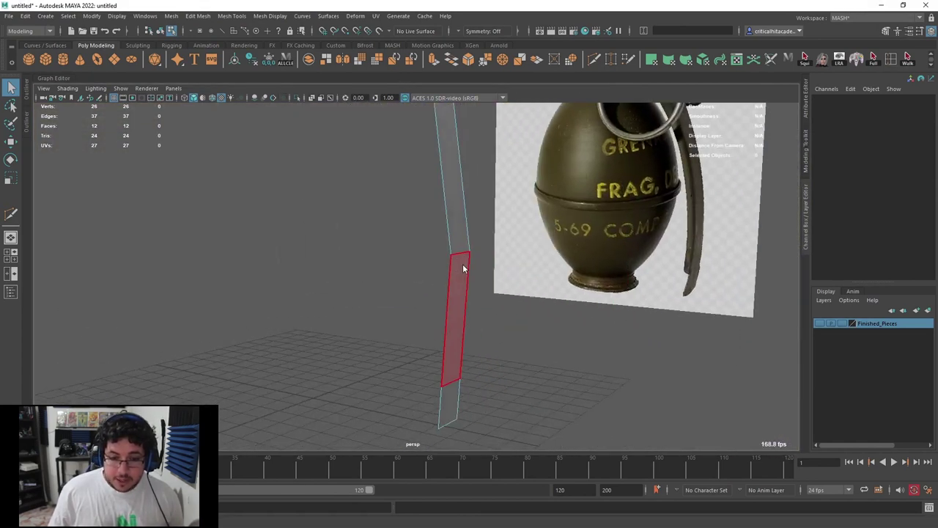
pyautogui.click(447, 283)
pyautogui.keyDown('shift'); pyautogui.click(449, 187); pyautogui.keyUp('shift')
pyautogui.keyDown('alt'); pyautogui.moveTo(438, 189); pyautogui.dragTo(449, 388, button='middle'); pyautogui.keyUp('alt')
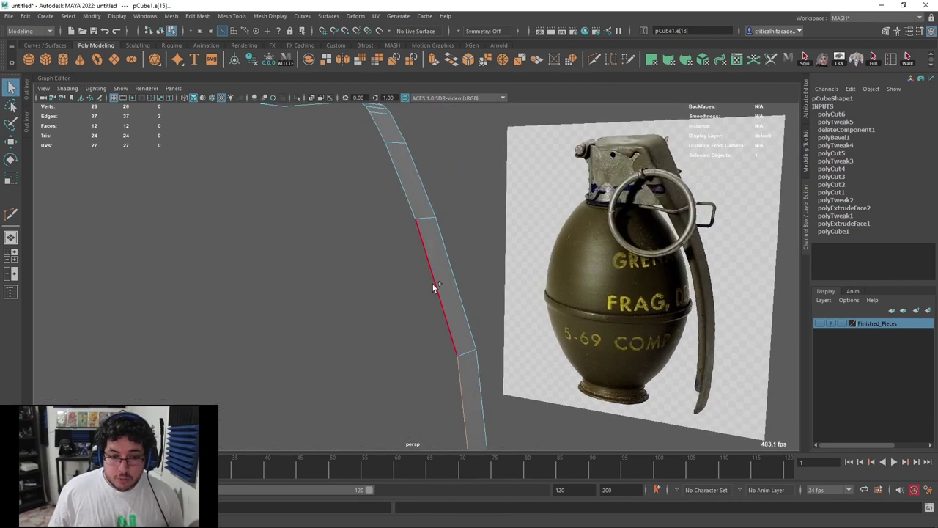
pyautogui.keyDown('shift'); pyautogui.click(399, 161); pyautogui.keyUp('shift')
pyautogui.keyDown('alt'); pyautogui.moveTo(399, 161); pyautogui.dragTo(438, 273, button='middle'); pyautogui.keyUp('alt')
pyautogui.keyDown('alt'); pyautogui.moveTo(427, 253); pyautogui.dragTo(462, 262, button='right'); pyautogui.keyUp('alt')
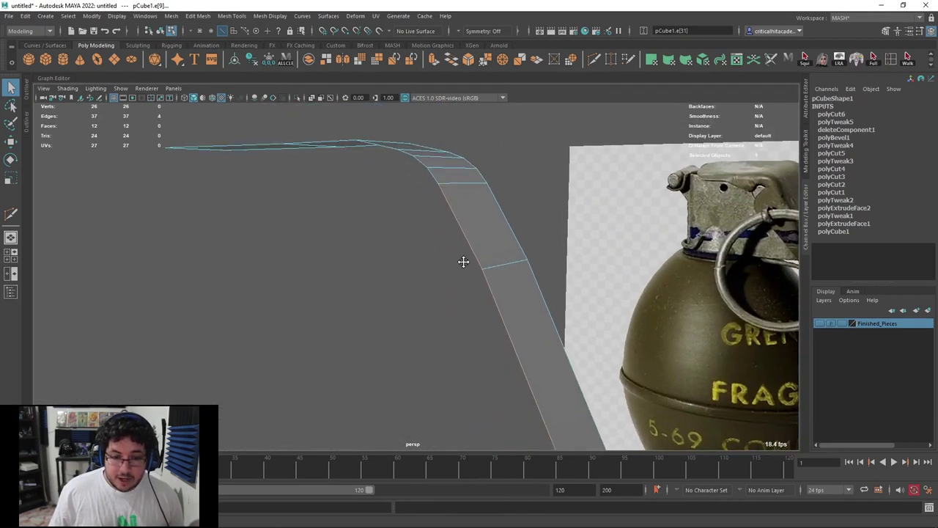
pyautogui.keyDown('alt'); pyautogui.moveTo(437, 198); pyautogui.dragTo(443, 259, button='middle'); pyautogui.keyUp('alt')
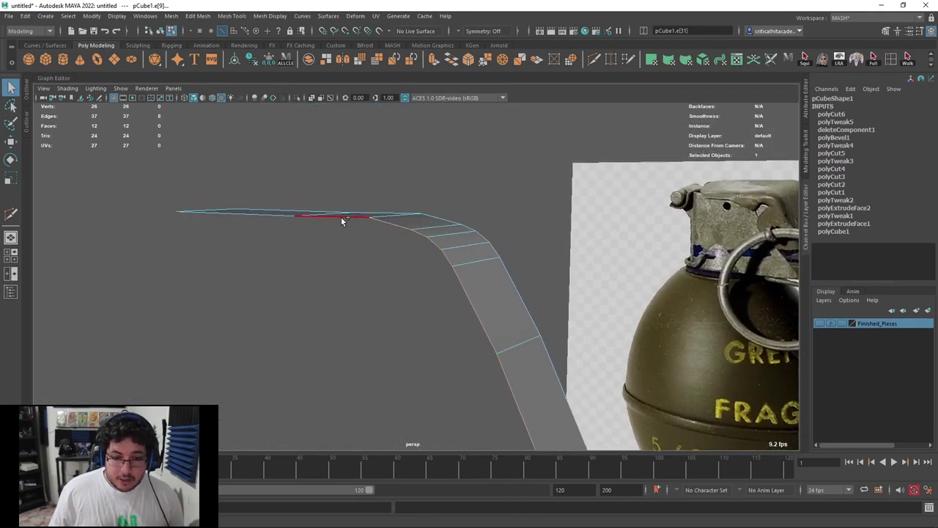
pyautogui.keyDown('shift'); pyautogui.click(278, 215); pyautogui.keyUp('shift')
pyautogui.keyDown('alt'); pyautogui.moveTo(440, 272); pyautogui.dragTo(383, 285, button='right'); pyautogui.keyUp('alt')
pyautogui.keyDown('alt'); pyautogui.moveTo(383, 285); pyautogui.dragTo(365, 301); pyautogui.keyUp('alt')
pyautogui.keyDown('alt'); pyautogui.moveTo(365, 300); pyautogui.dragTo(349, 191, button='middle'); pyautogui.keyUp('alt')
pyautogui.keyDown('alt'); pyautogui.moveTo(414, 383); pyautogui.dragTo(395, 208, button='middle'); pyautogui.keyUp('alt')
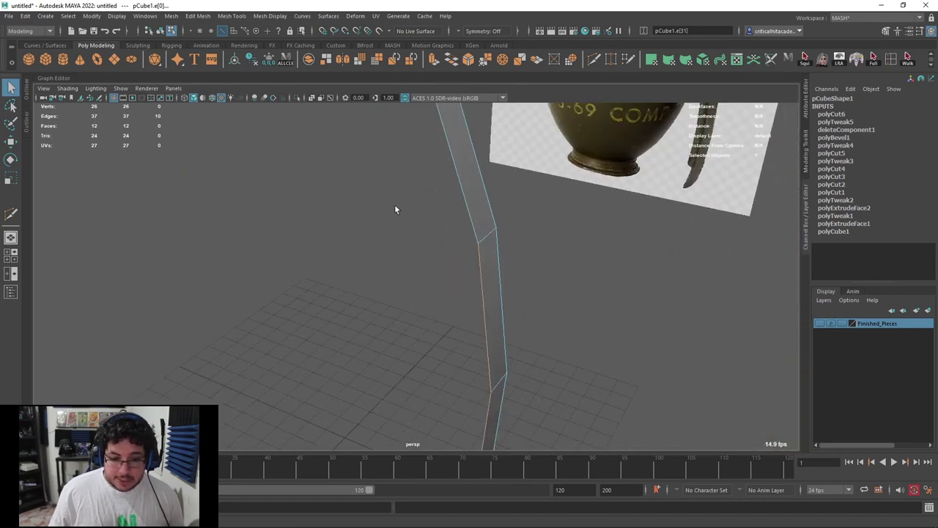
# Extrude the selected side edges of the lever strip to form a side flap with a thickness of -5.4
pyautogui.keyDown('alt'); pyautogui.moveTo(505, 326); pyautogui.dragTo(461, 330, button='right'); pyautogui.keyUp('alt')
pyautogui.keyDown('alt'); pyautogui.moveTo(461, 330); pyautogui.dragTo(434, 205, button='middle'); pyautogui.keyUp('alt')
pyautogui.keyDown('alt'); pyautogui.moveTo(432, 273); pyautogui.dragTo(504, 284); pyautogui.keyUp('alt')
pyautogui.press('space')
pyautogui.keyDown('alt'); pyautogui.moveTo(504, 284); pyautogui.dragTo(457, 234, button='right'); pyautogui.keyUp('alt')
pyautogui.keyDown('alt'); pyautogui.moveTo(458, 234); pyautogui.dragTo(508, 403, button='middle'); pyautogui.keyUp('alt')
pyautogui.keyDown('alt'); pyautogui.moveTo(508, 403); pyautogui.dragTo(531, 396, button='right'); pyautogui.keyUp('alt')
pyautogui.click(434, 61)
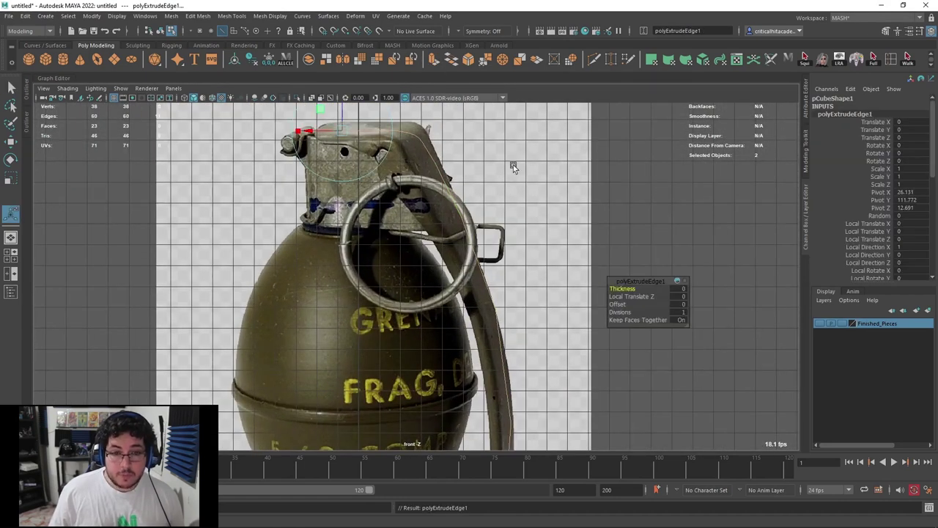
pyautogui.keyDown('alt'); pyautogui.moveTo(497, 170); pyautogui.dragTo(511, 205, button='middle'); pyautogui.keyUp('alt')
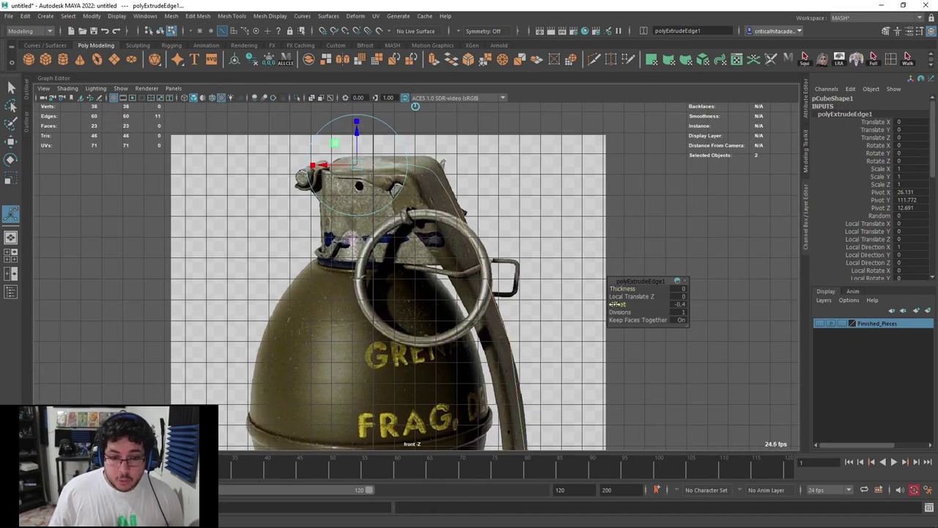
pyautogui.moveTo(634, 289); pyautogui.dragTo(609, 285)
pyautogui.scroll(4, 506, 268)
pyautogui.keyDown('alt'); pyautogui.moveTo(431, 201); pyautogui.dragTo(445, 254, button='middle'); pyautogui.keyUp('alt')
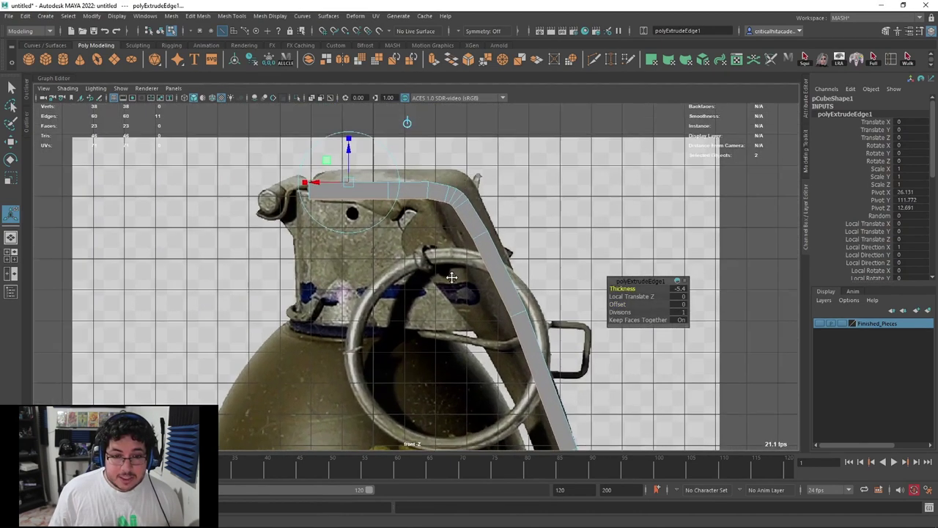
# Move the lower end vertex of the new side flap inward to match the angled corner in the reference
pyautogui.scroll(3, 440, 227)
pyautogui.keyDown('alt'); pyautogui.moveTo(420, 173); pyautogui.dragTo(430, 217, button='middle'); pyautogui.keyUp('alt')
pyautogui.press('4')
pyautogui.scroll(2, 430, 216)
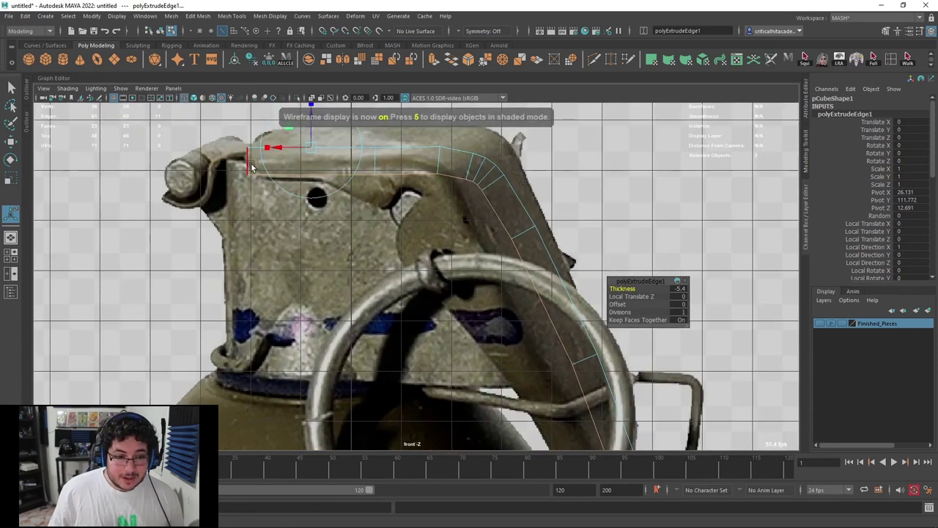
pyautogui.scroll(2, 410, 263)
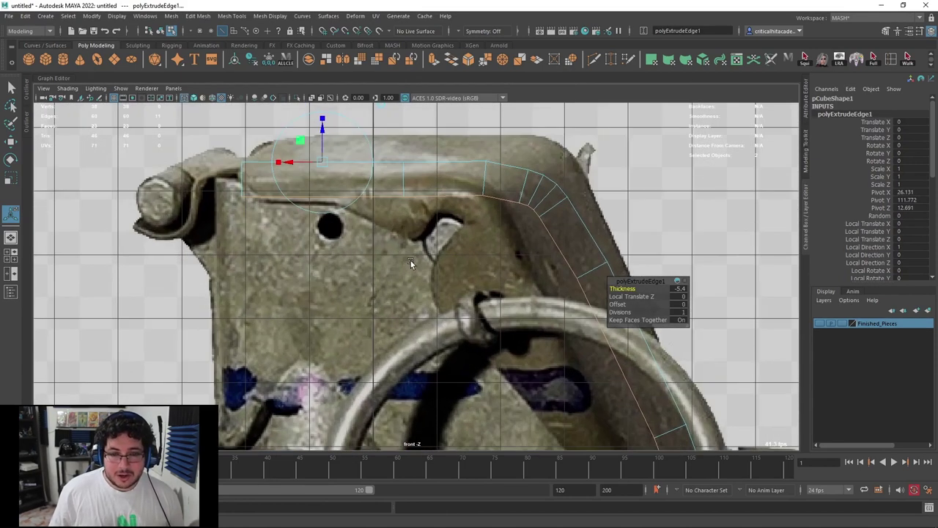
pyautogui.moveTo(250, 191); pyautogui.dragTo(209, 171, button='right')
pyautogui.press('q')
pyautogui.click(237, 203)
pyautogui.press('w')
pyautogui.moveTo(237, 206); pyautogui.dragTo(255, 201)
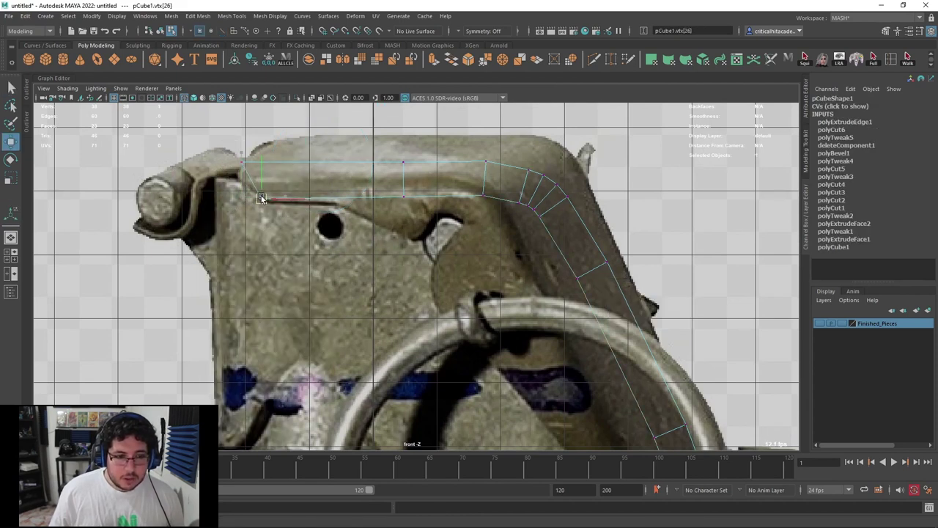
# Cut a vertical edge across the flap's upper section, above the small round hole in the reference
pyautogui.keyDown('alt'); pyautogui.moveTo(333, 216); pyautogui.dragTo(284, 213, button='middle'); pyautogui.keyUp('alt')
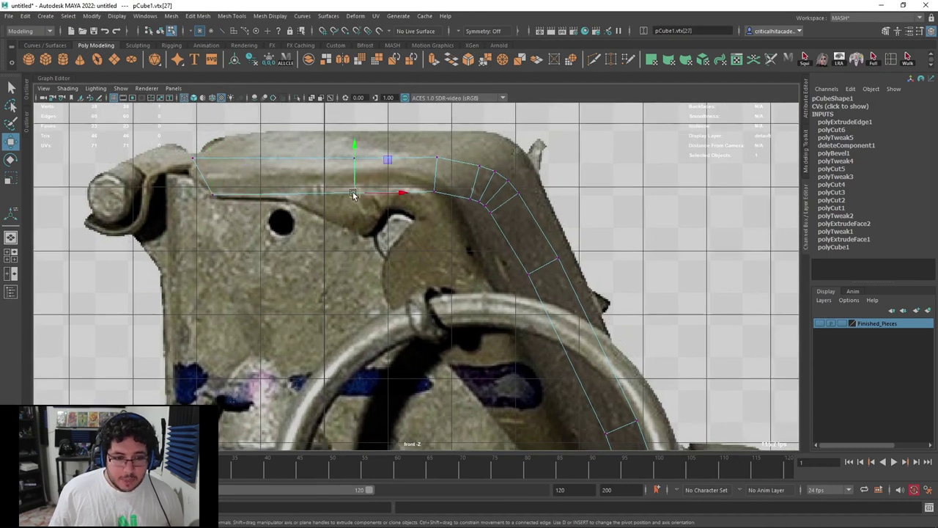
pyautogui.click(597, 62)
pyautogui.moveTo(289, 126); pyautogui.dragTo(290, 284)
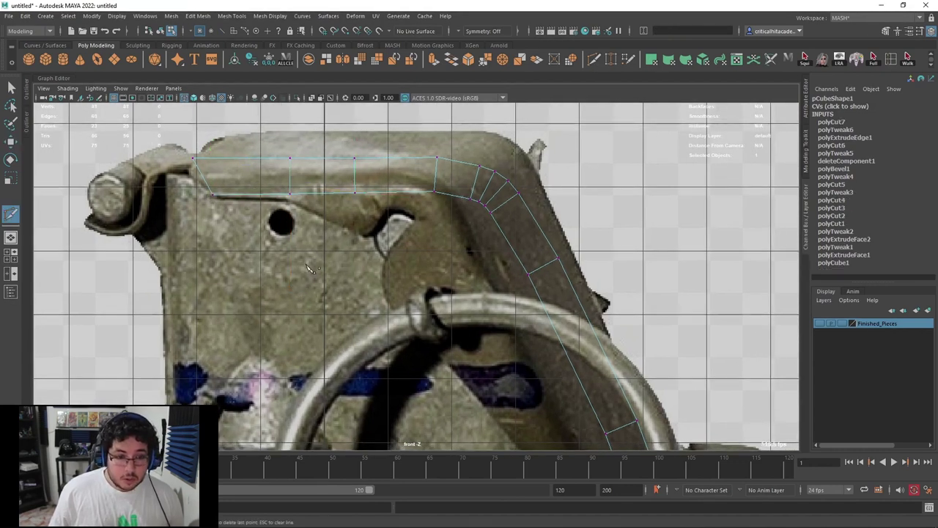
# Shape the pointed tab and the upper part of the notch by moving three lower flap vertices onto the reference outline
pyautogui.press('q')
pyautogui.rightClick(364, 187)
pyautogui.click(358, 192)
pyautogui.press('w')
pyautogui.moveTo(357, 193); pyautogui.dragTo(363, 227)
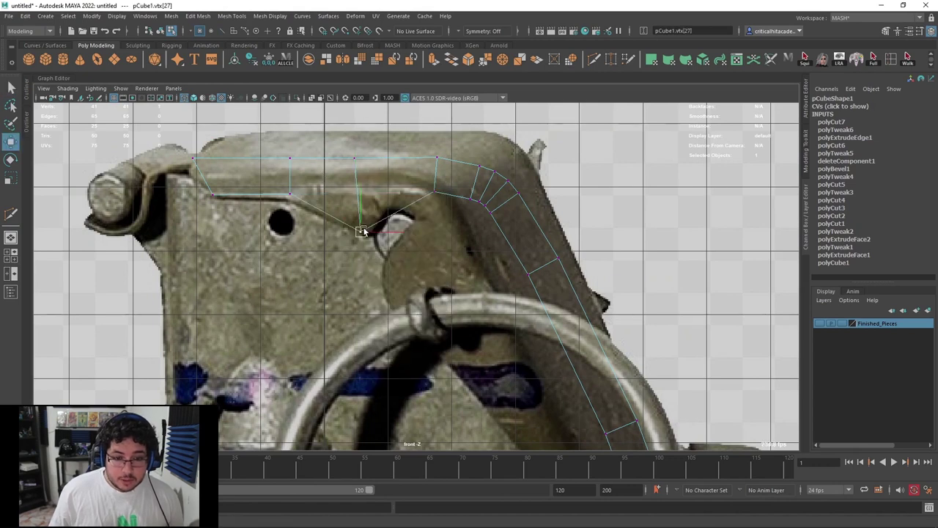
pyautogui.click(437, 189)
pyautogui.moveTo(437, 189); pyautogui.dragTo(393, 206)
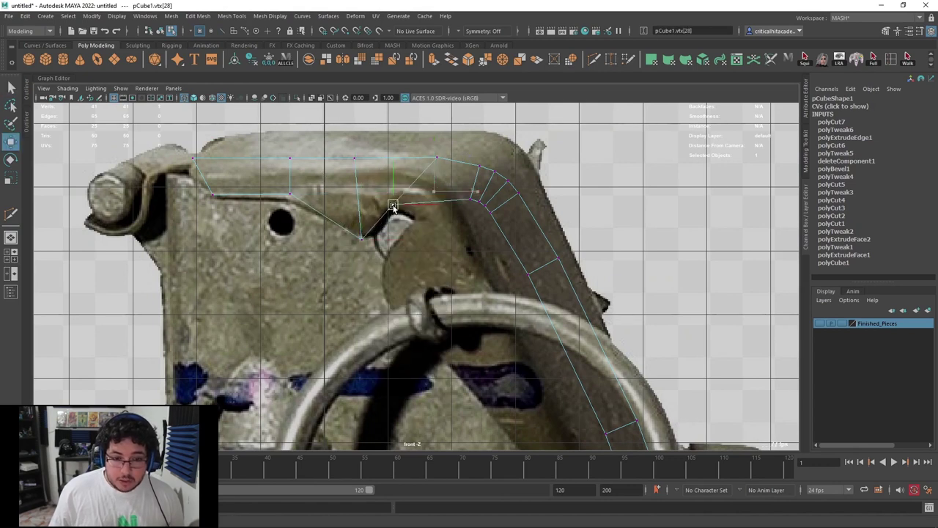
pyautogui.moveTo(469, 199); pyautogui.dragTo(419, 217)
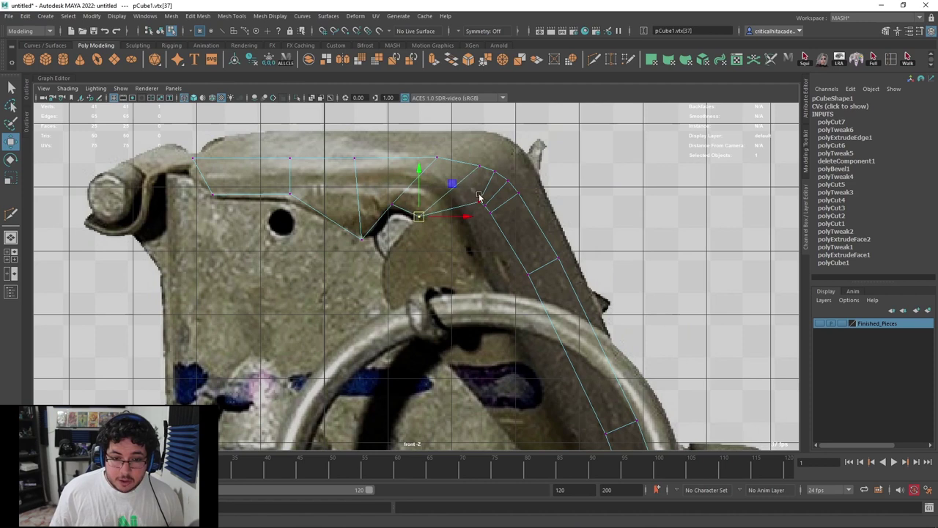
# Move the flap's lower bend vertices inward and down to form the wide section below the notch
pyautogui.keyDown('alt'); pyautogui.moveTo(453, 238); pyautogui.dragTo(452, 203, button='middle'); pyautogui.keyUp('alt')
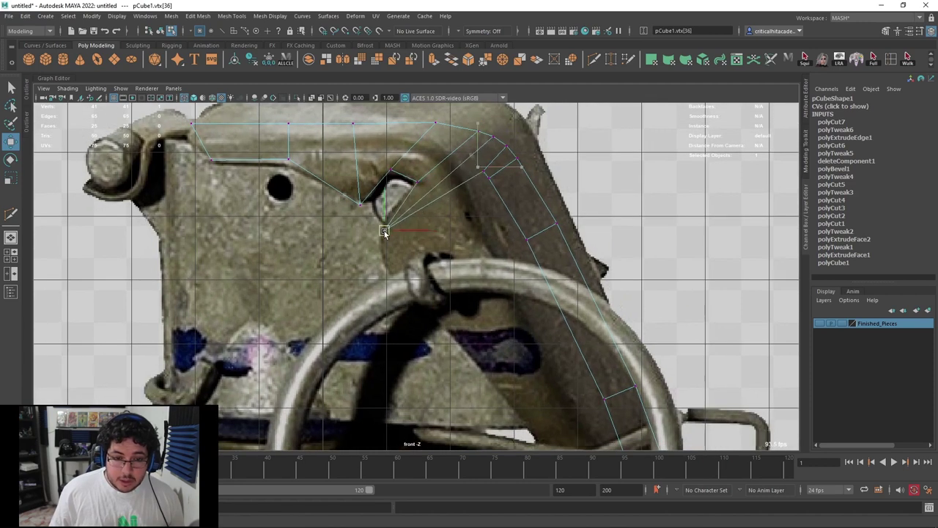
pyautogui.moveTo(483, 181); pyautogui.dragTo(396, 274)
pyautogui.keyDown('alt'); pyautogui.moveTo(439, 267); pyautogui.dragTo(436, 234, button='middle'); pyautogui.keyUp('alt')
pyautogui.moveTo(441, 238); pyautogui.dragTo(383, 231)
pyautogui.click(390, 236)
pyautogui.hotkey('ctrl', 'z')
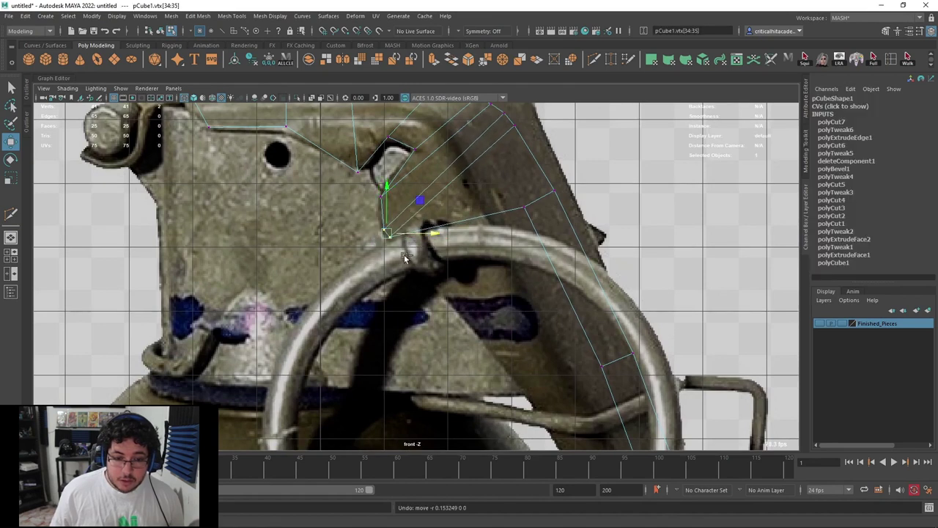
pyautogui.moveTo(391, 238); pyautogui.dragTo(415, 253)
pyautogui.keyDown('alt'); pyautogui.moveTo(423, 263); pyautogui.dragTo(406, 211, button='middle'); pyautogui.keyUp('alt')
pyautogui.click(511, 158)
pyautogui.click(509, 154)
pyautogui.moveTo(508, 155); pyautogui.dragTo(447, 266)
pyautogui.click(395, 201)
# Adjust the inner vertices along the lever's long lower arm to follow the reference down toward the tip
pyautogui.keyDown('alt'); pyautogui.moveTo(494, 275); pyautogui.dragTo(457, 205, button='middle'); pyautogui.keyUp('alt')
pyautogui.scroll(-1, 468, 212)
pyautogui.moveTo(527, 243); pyautogui.dragTo(481, 285)
pyautogui.scroll(-1, 481, 286)
pyautogui.keyDown('alt'); pyautogui.moveTo(541, 370); pyautogui.dragTo(501, 159, button='middle'); pyautogui.keyUp('alt')
pyautogui.scroll(2, 525, 232)
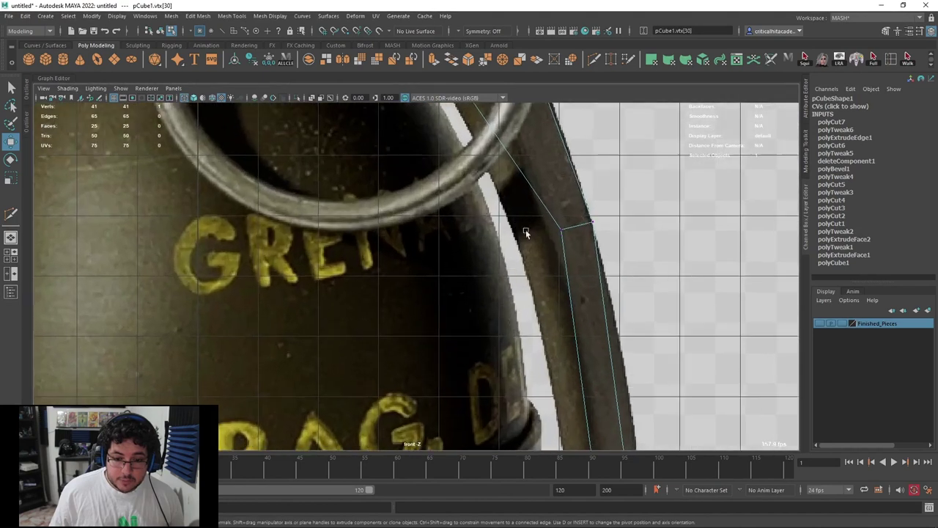
pyautogui.moveTo(561, 232); pyautogui.dragTo(548, 240)
pyautogui.keyDown('alt'); pyautogui.moveTo(562, 287); pyautogui.dragTo(524, 99, button='middle'); pyautogui.keyUp('alt')
pyautogui.keyDown('alt'); pyautogui.moveTo(585, 340); pyautogui.dragTo(539, 234, button='middle'); pyautogui.keyUp('alt')
pyautogui.moveTo(533, 245); pyautogui.dragTo(514, 244)
pyautogui.keyDown('alt'); pyautogui.moveTo(553, 298); pyautogui.dragTo(541, 264, button='middle'); pyautogui.keyUp('alt')
pyautogui.keyDown('alt'); pyautogui.moveTo(514, 340); pyautogui.dragTo(500, 173, button='middle'); pyautogui.keyUp('alt')
pyautogui.moveTo(489, 311); pyautogui.dragTo(491, 302)
# Leave vertex editing and view the shaded lever in perspective beside the reference image
pyautogui.press('space')
pyautogui.click(567, 303)
pyautogui.press('6')
pyautogui.keyDown('alt'); pyautogui.moveTo(575, 259); pyautogui.dragTo(546, 249, button='right'); pyautogui.keyUp('alt')
pyautogui.press('space')
pyautogui.moveTo(545, 249); pyautogui.dragTo(485, 261)
pyautogui.keyDown('alt'); pyautogui.moveTo(485, 261); pyautogui.dragTo(475, 340, button='middle'); pyautogui.keyUp('alt')
pyautogui.keyDown('alt'); pyautogui.moveTo(474, 339); pyautogui.dragTo(502, 315); pyautogui.keyUp('alt')
pyautogui.moveTo(408, 194); pyautogui.dragTo(443, 174, button='right')
pyautogui.click(453, 172)
pyautogui.moveTo(453, 169)
pyautogui.keyDown('alt'); pyautogui.mouseDown()
pyautogui.moveTo(492, 252)
pyautogui.moveTo(561, 251)
pyautogui.moveTo(462, 250)
pyautogui.moveTo(504, 235)
pyautogui.mouseUp(); pyautogui.keyUp('alt')
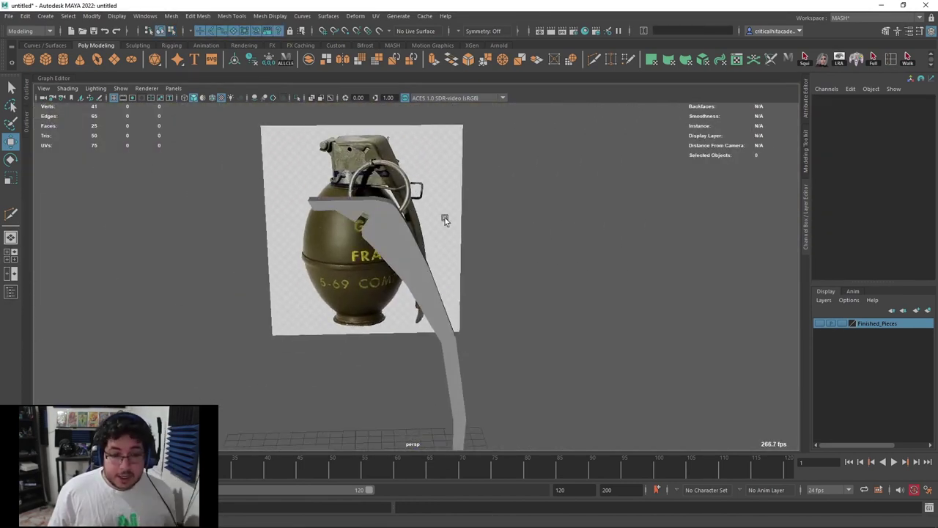
# Preview the lever smoothed, examine its bend and flap from several angles, and restore the unsmoothed display
pyautogui.scroll(2, 406, 224)
pyautogui.click(402, 233)
pyautogui.press('3')
pyautogui.click(540, 283)
pyautogui.keyDown('alt'); pyautogui.moveTo(506, 288); pyautogui.dragTo(549, 240); pyautogui.keyUp('alt')
pyautogui.click(469, 280)
pyautogui.press('1')
pyautogui.press('3')
pyautogui.keyDown('alt'); pyautogui.moveTo(408, 259); pyautogui.dragTo(371, 275); pyautogui.keyUp('alt')
pyautogui.click(394, 277)
pyautogui.keyDown('alt'); pyautogui.moveTo(457, 301); pyautogui.dragTo(375, 251); pyautogui.keyUp('alt')
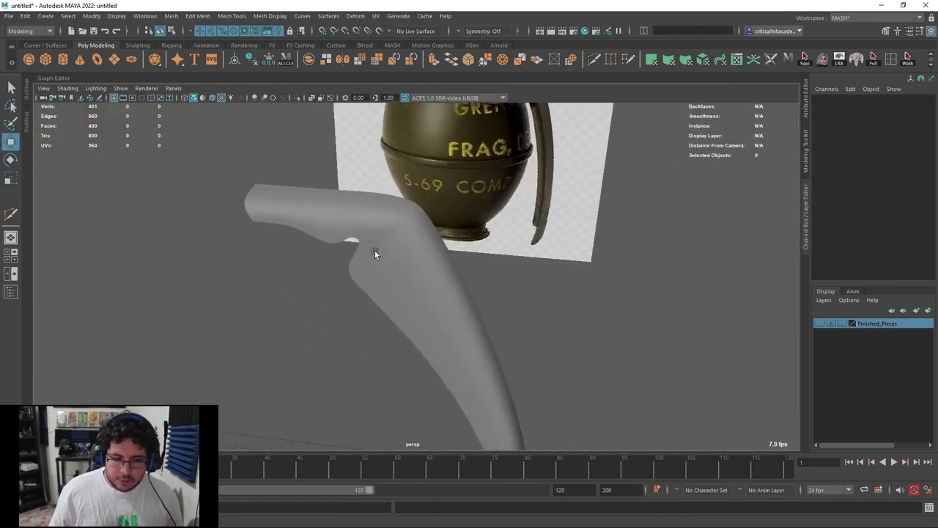
pyautogui.click(375, 251)
pyautogui.press('1')
# Compare the lever's outline with the grenade reference in the front view, from the lower tip up to the hinge end
pyautogui.keyDown('alt'); pyautogui.moveTo(430, 296); pyautogui.dragTo(503, 266); pyautogui.keyUp('alt')
pyautogui.press('space')
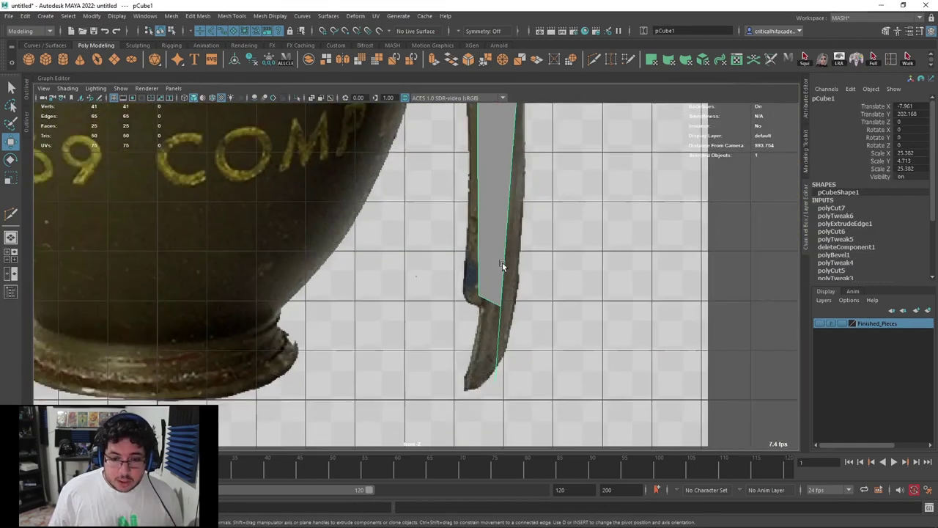
pyautogui.keyDown('alt'); pyautogui.moveTo(504, 266); pyautogui.dragTo(464, 218, button='right'); pyautogui.keyUp('alt')
pyautogui.keyDown('alt'); pyautogui.moveTo(463, 218); pyautogui.dragTo(467, 245, button='middle'); pyautogui.keyUp('alt')
pyautogui.keyDown('alt'); pyautogui.moveTo(468, 288); pyautogui.dragTo(472, 270, button='right'); pyautogui.keyUp('alt')
pyautogui.keyDown('alt'); pyautogui.moveTo(480, 187); pyautogui.dragTo(474, 299, button='middle'); pyautogui.keyUp('alt')
pyautogui.keyDown('alt'); pyautogui.moveTo(440, 161); pyautogui.dragTo(495, 289, button='middle'); pyautogui.keyUp('alt')
pyautogui.scroll(7, 417, 264)
pyautogui.keyDown('alt'); pyautogui.moveTo(344, 200); pyautogui.dragTo(431, 237, button='middle'); pyautogui.keyUp('alt')
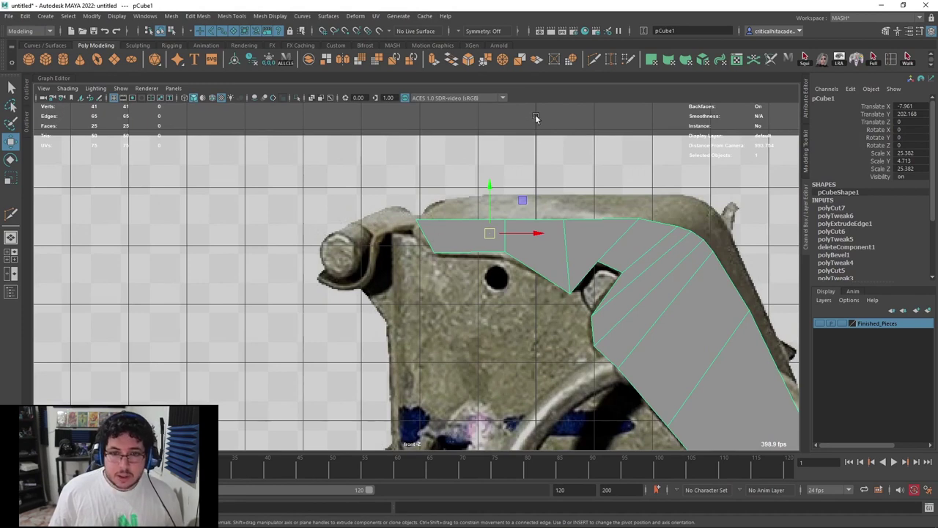
# Insert a lengthwise edge loop along the lever's top strip with the Multi-Cut tool
pyautogui.press('space')
pyautogui.moveTo(496, 239); pyautogui.dragTo(498, 222)
pyautogui.keyDown('alt'); pyautogui.moveTo(462, 249); pyautogui.dragTo(496, 326); pyautogui.keyUp('alt')
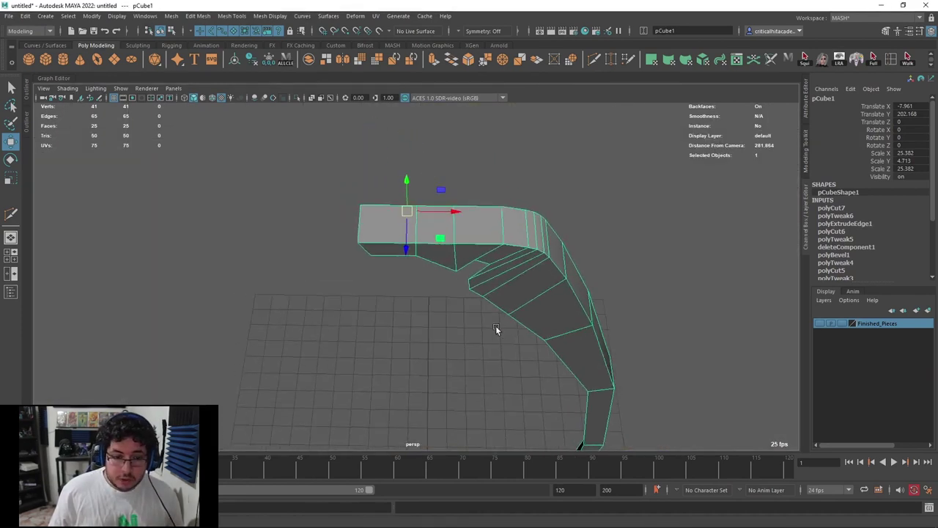
pyautogui.scroll(3, 496, 326)
pyautogui.press('y')
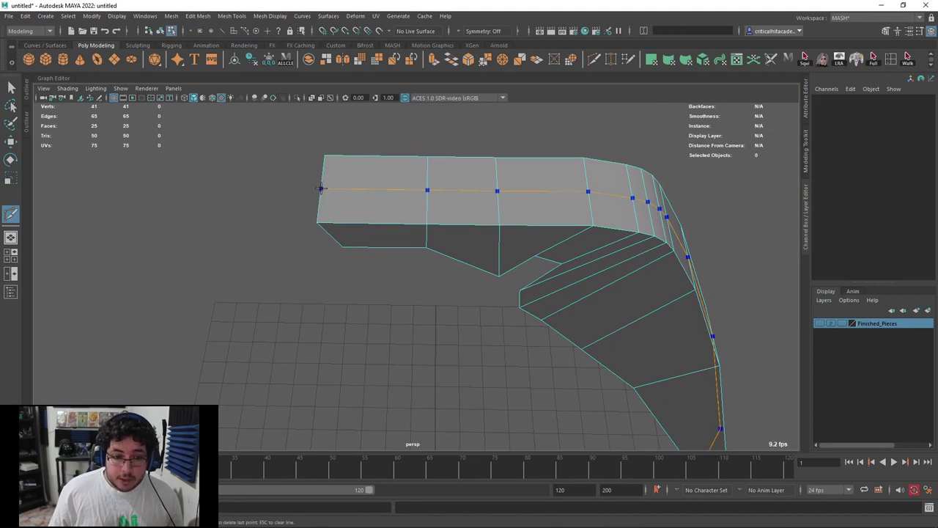
pyautogui.press('q')
# Extrude the wider end edge of the top strip outward toward the hinge pin and check it in the front view
pyautogui.moveTo(325, 185); pyautogui.dragTo(326, 161, button='right')
pyautogui.keyDown('alt'); pyautogui.moveTo(362, 201); pyautogui.dragTo(404, 211, button='middle'); pyautogui.keyUp('alt')
pyautogui.hotkey('ctrl', 'e')
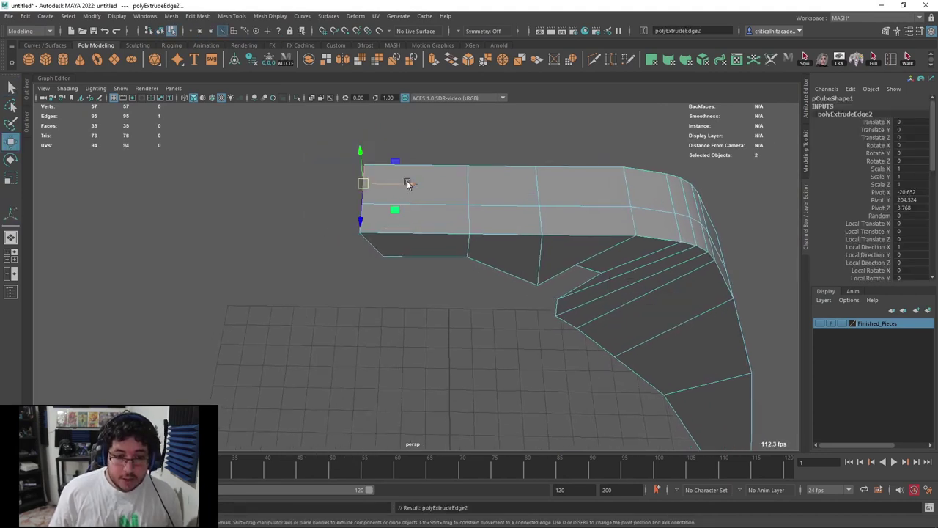
pyautogui.moveTo(404, 184); pyautogui.dragTo(365, 187)
pyautogui.press('space')
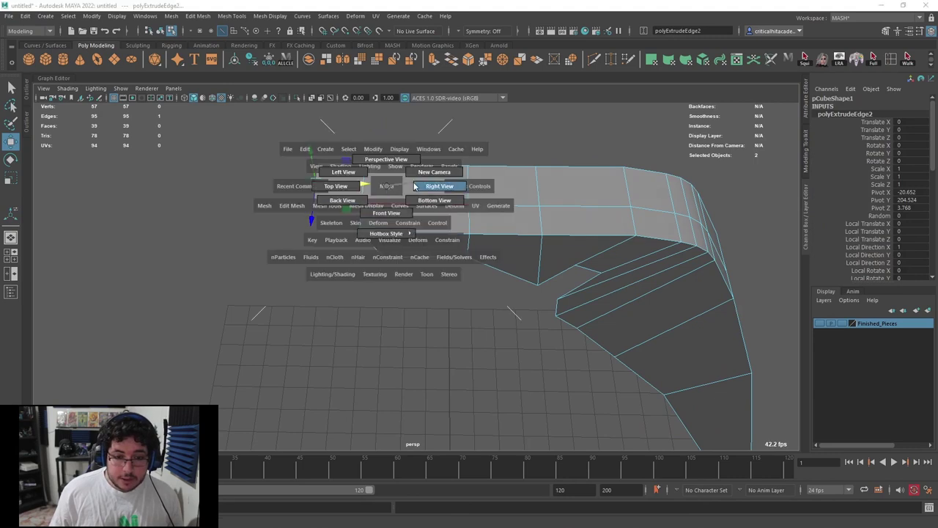
pyautogui.click(414, 186)
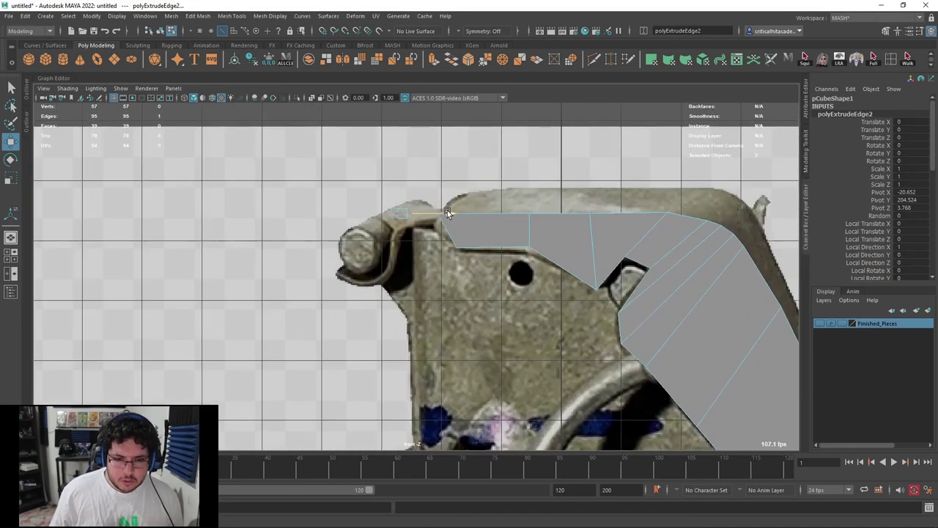
# Extrude the end edge three more times, going down, outward and slightly up, to wrap beneath the hinge pin
pyautogui.hotkey('ctrl', 'e')
pyautogui.press('w')
pyautogui.moveTo(402, 181); pyautogui.dragTo(403, 205)
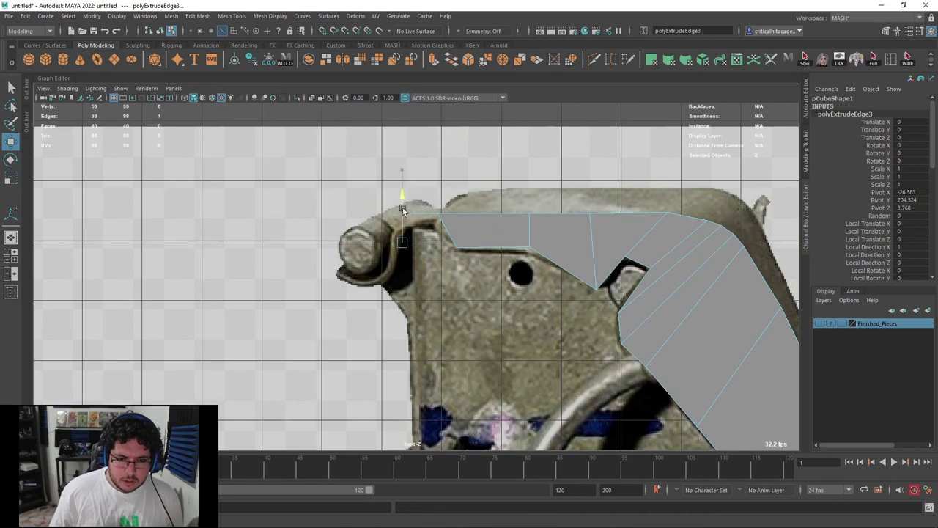
pyautogui.hotkey('ctrl', 'e')
pyautogui.press('w')
pyautogui.moveTo(451, 288); pyautogui.dragTo(409, 293)
pyautogui.hotkey('ctrl', 'e')
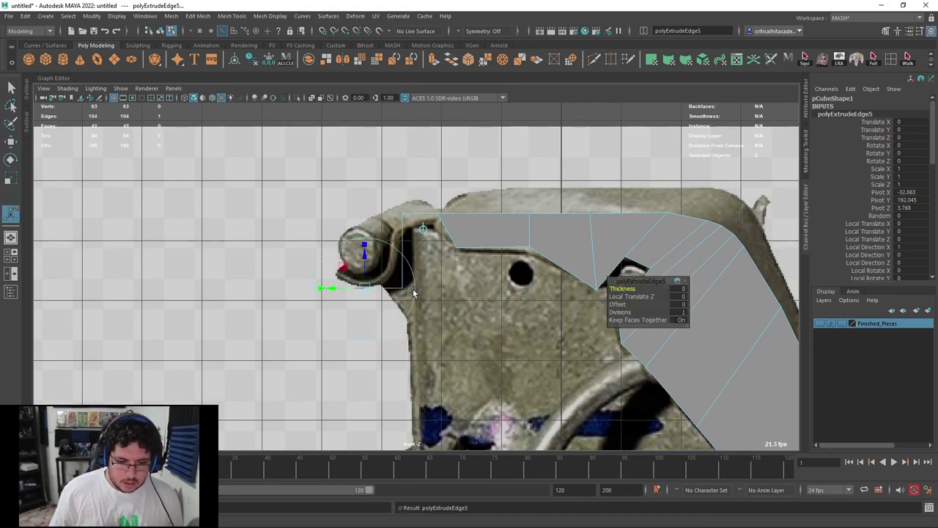
pyautogui.moveTo(337, 247); pyautogui.dragTo(337, 227)
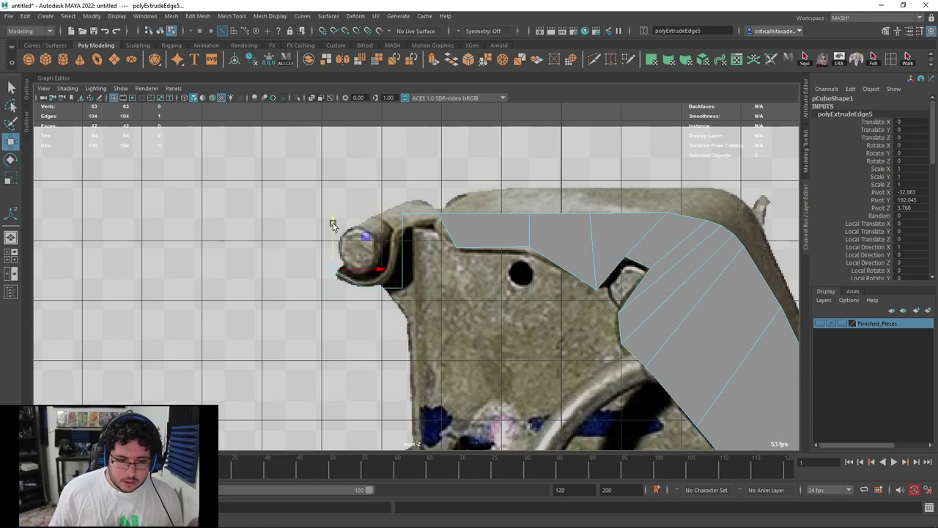
# Move the hook's upper and lower corner vertices to follow the curved metal around the hinge pin
pyautogui.press('4')
pyautogui.rightClick(397, 247)
pyautogui.moveTo(399, 226); pyautogui.dragTo(352, 225, button='right')
pyautogui.moveTo(425, 192); pyautogui.dragTo(393, 233)
pyautogui.moveTo(401, 213); pyautogui.dragTo(401, 225)
pyautogui.moveTo(413, 266); pyautogui.dragTo(390, 298)
pyautogui.moveTo(403, 287); pyautogui.dragTo(392, 279)
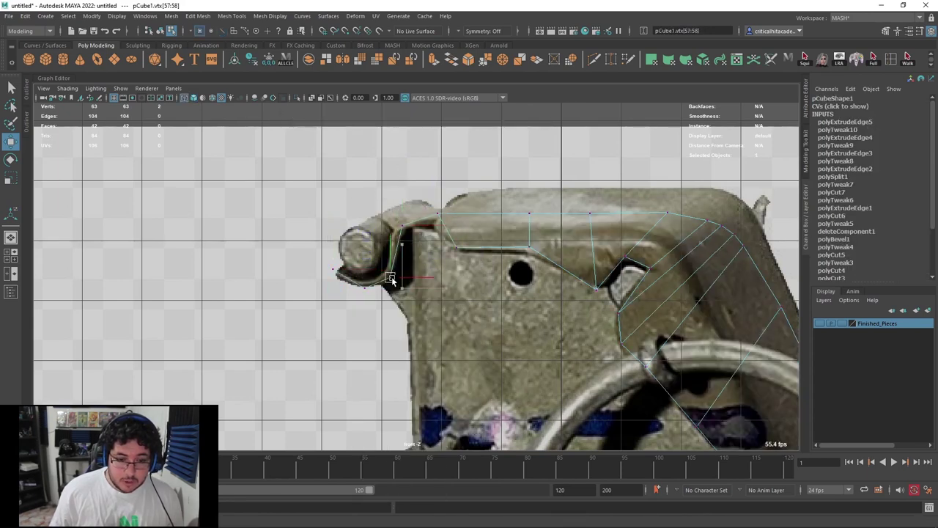
# Bevel the crosswise edges at the hook's bends with a fraction of 0.6
pyautogui.press('q')
pyautogui.press('space')
pyautogui.press('space')
pyautogui.press('6')
pyautogui.moveTo(430, 248)
pyautogui.keyDown('alt'); pyautogui.mouseDown()
pyautogui.moveTo(392, 233)
pyautogui.moveTo(318, 240)
pyautogui.mouseUp(); pyautogui.keyUp('alt')
pyautogui.moveTo(316, 241); pyautogui.dragTo(315, 221, button='right')
pyautogui.click(298, 245)
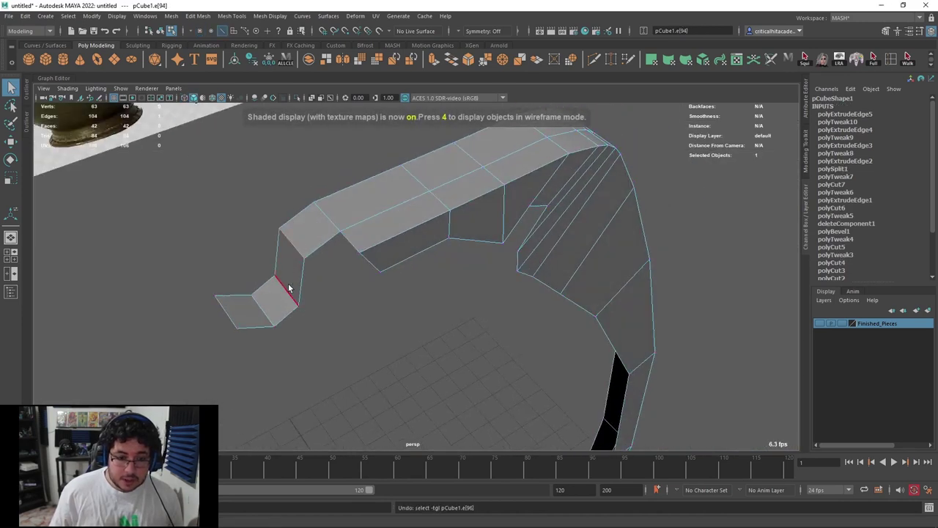
pyautogui.hotkey('ctrl', 'b')
pyautogui.keyDown('alt'); pyautogui.moveTo(372, 279); pyautogui.dragTo(392, 244); pyautogui.keyUp('alt')
pyautogui.moveTo(611, 288); pyautogui.dragTo(608, 289)
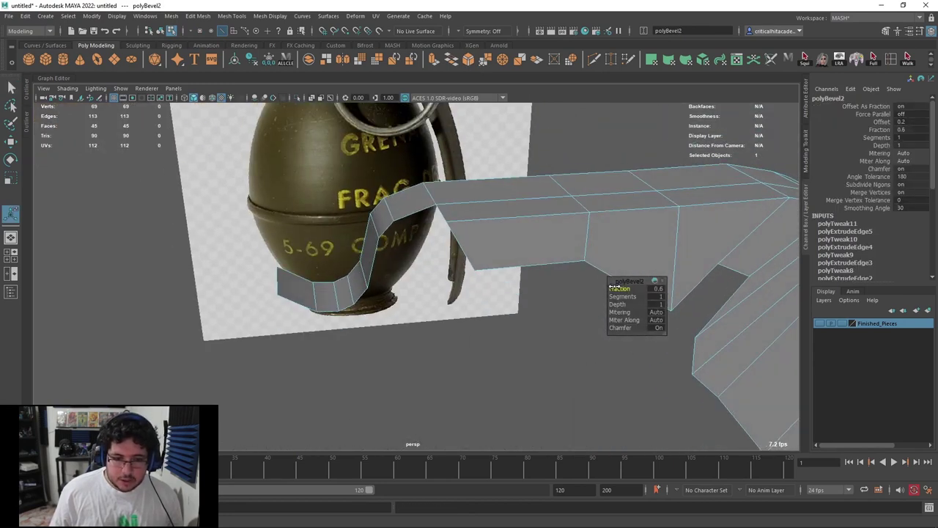
pyautogui.keyDown('alt'); pyautogui.moveTo(591, 297); pyautogui.dragTo(613, 288); pyautogui.keyUp('alt')
pyautogui.keyDown('alt'); pyautogui.moveTo(389, 246); pyautogui.dragTo(403, 215); pyautogui.keyUp('alt')
# Extrude all of the lever's faces with a Local Translate Z of 1.358 to give the sheet thickness
pyautogui.press('q')
pyautogui.press('F8')
pyautogui.click(465, 171)
pyautogui.keyDown('alt'); pyautogui.moveTo(465, 172); pyautogui.dragTo(515, 300); pyautogui.keyUp('alt')
pyautogui.click(499, 244)
pyautogui.keyDown('alt'); pyautogui.moveTo(515, 300); pyautogui.dragTo(511, 245, button='middle'); pyautogui.keyUp('alt')
pyautogui.keyDown('alt'); pyautogui.moveTo(510, 245); pyautogui.dragTo(463, 220); pyautogui.keyUp('alt')
pyautogui.hotkey('ctrl', 'e')
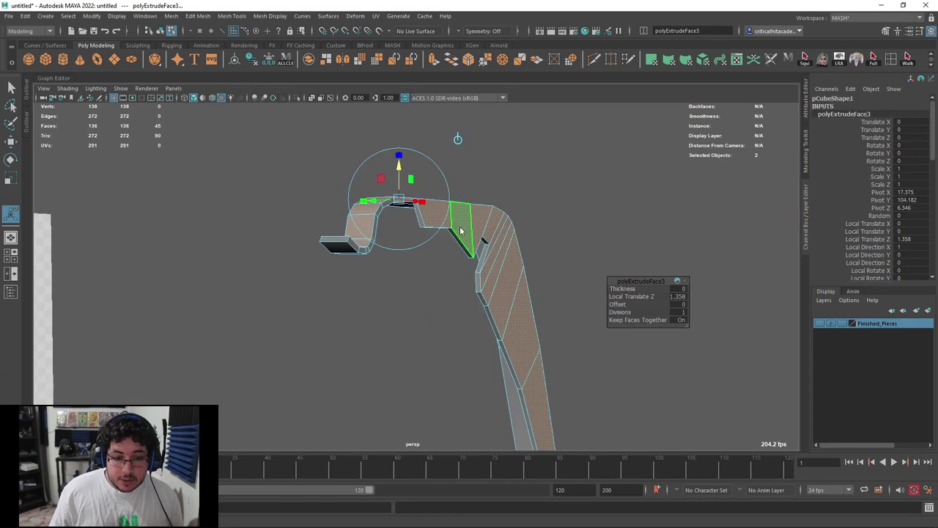
# Return to object mode, examine the thickened lever with smooth preview, and restore the unsmoothed display
pyautogui.moveTo(462, 227); pyautogui.dragTo(506, 198, button='right')
pyautogui.click(538, 257)
pyautogui.click(510, 279)
pyautogui.press('3')
pyautogui.click(576, 306)
pyautogui.keyDown('alt'); pyautogui.moveTo(575, 306); pyautogui.dragTo(445, 266); pyautogui.keyUp('alt')
pyautogui.scroll(-4, 495, 323)
pyautogui.scroll(-4, 521, 228)
pyautogui.scroll(-3, 489, 233)
pyautogui.scroll(4, 446, 267)
pyautogui.keyDown('alt'); pyautogui.moveTo(445, 268); pyautogui.dragTo(446, 296, button='middle'); pyautogui.keyUp('alt')
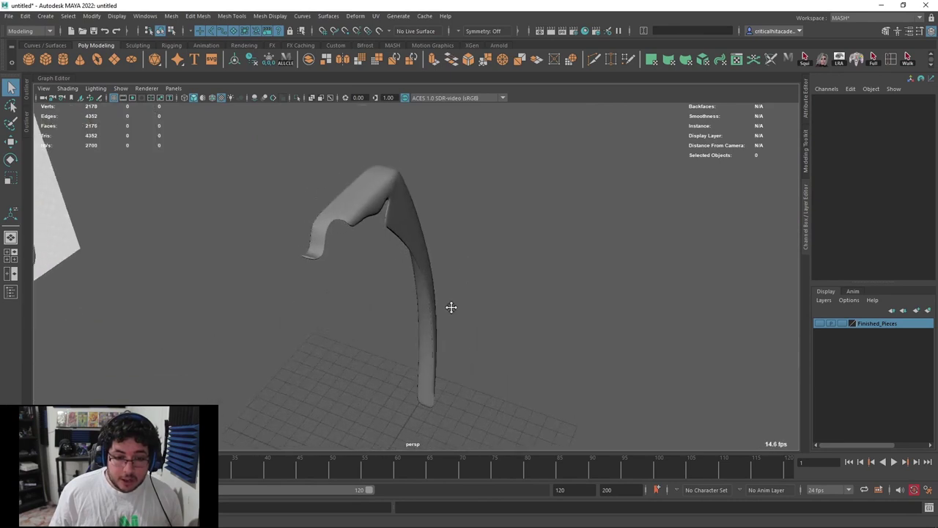
pyautogui.scroll(5, 445, 295)
pyautogui.click(400, 183)
pyautogui.press('1')
# Inspect the lever's hinge end and the inside corner between its top strip and side flap up close
pyautogui.keyDown('alt'); pyautogui.moveTo(401, 185); pyautogui.dragTo(455, 276, button='middle'); pyautogui.keyUp('alt')
pyautogui.keyDown('alt'); pyautogui.moveTo(455, 275); pyautogui.dragTo(435, 243); pyautogui.keyUp('alt')
pyautogui.keyDown('alt'); pyautogui.moveTo(436, 243); pyautogui.dragTo(448, 276, button='middle'); pyautogui.keyUp('alt')
pyautogui.click(362, 276)
pyautogui.keyDown('alt'); pyautogui.moveTo(362, 276); pyautogui.dragTo(417, 291); pyautogui.keyUp('alt')
pyautogui.scroll(4, 417, 293)
pyautogui.keyDown('alt'); pyautogui.moveTo(417, 294); pyautogui.dragTo(367, 335, button='middle'); pyautogui.keyUp('alt')
pyautogui.scroll(3, 488, 226)
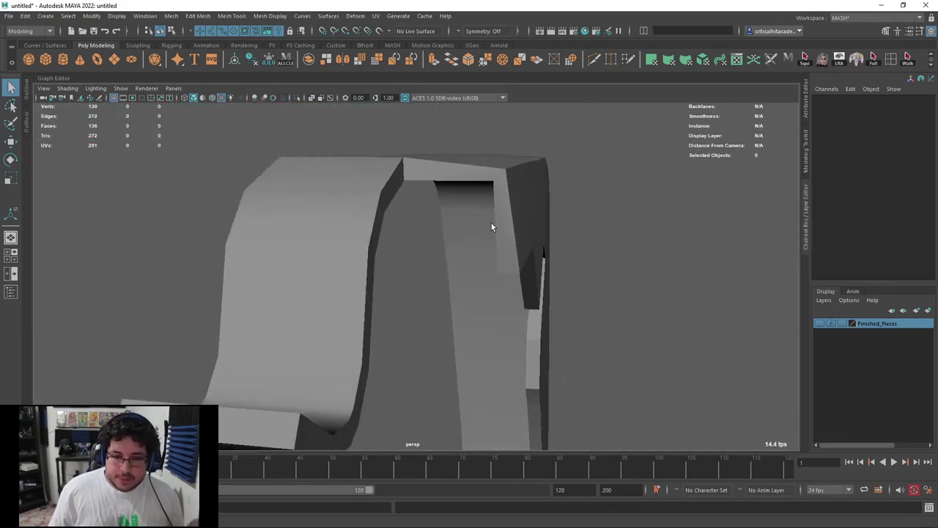
# Delete the row of faces closing the lever along its centre side, selecting them in the top view, and return to object mode
pyautogui.click(491, 228)
pyautogui.press('3')
pyautogui.press('1')
pyautogui.keyDown('alt'); pyautogui.moveTo(486, 184); pyautogui.dragTo(376, 196); pyautogui.keyUp('alt')
pyautogui.keyDown('alt'); pyautogui.moveTo(377, 196); pyautogui.dragTo(379, 197, button='middle'); pyautogui.keyUp('alt')
pyautogui.keyDown('alt'); pyautogui.moveTo(454, 147); pyautogui.dragTo(649, 238); pyautogui.keyUp('alt')
pyautogui.moveTo(661, 232); pyautogui.dragTo(661, 257, button='right')
pyautogui.click(657, 244)
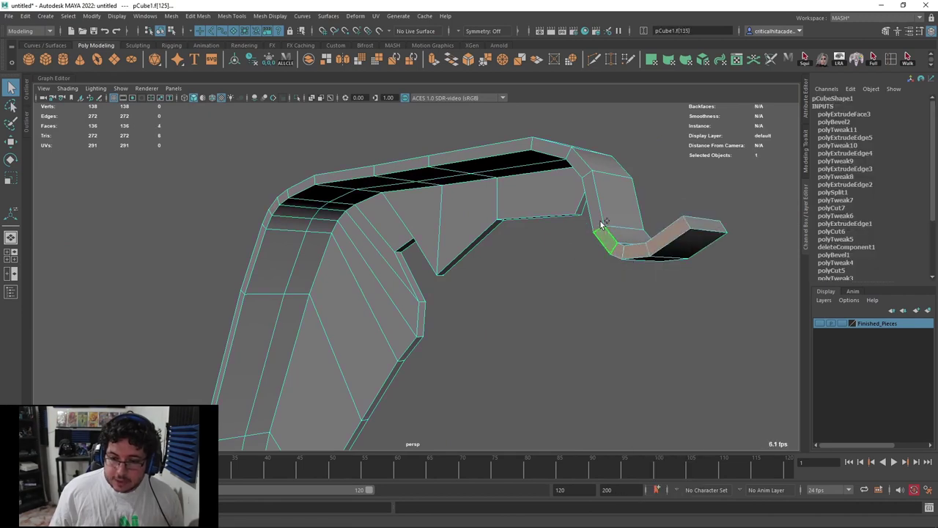
pyautogui.moveTo(670, 186); pyautogui.dragTo(671, 207)
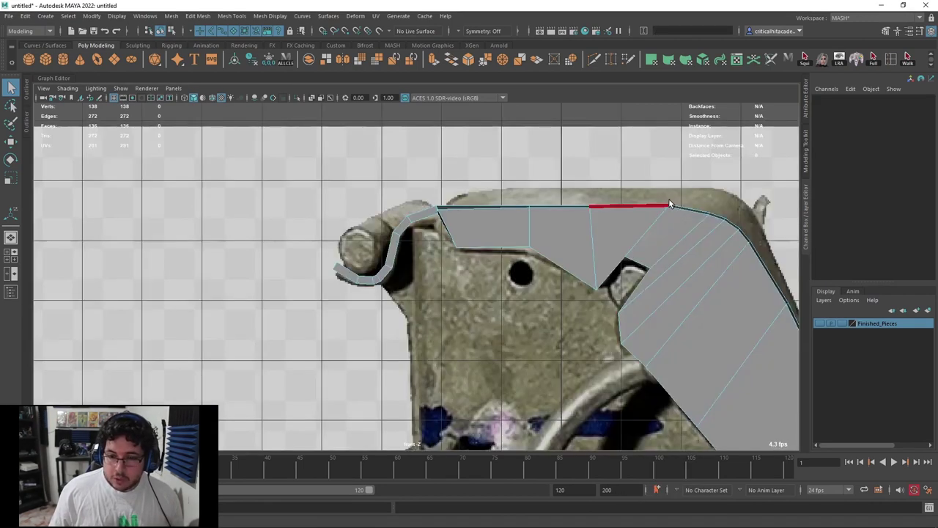
pyautogui.keyDown('alt'); pyautogui.moveTo(672, 203); pyautogui.dragTo(614, 242, button='right'); pyautogui.keyUp('alt')
pyautogui.press('space')
pyautogui.moveTo(614, 243); pyautogui.dragTo(561, 245)
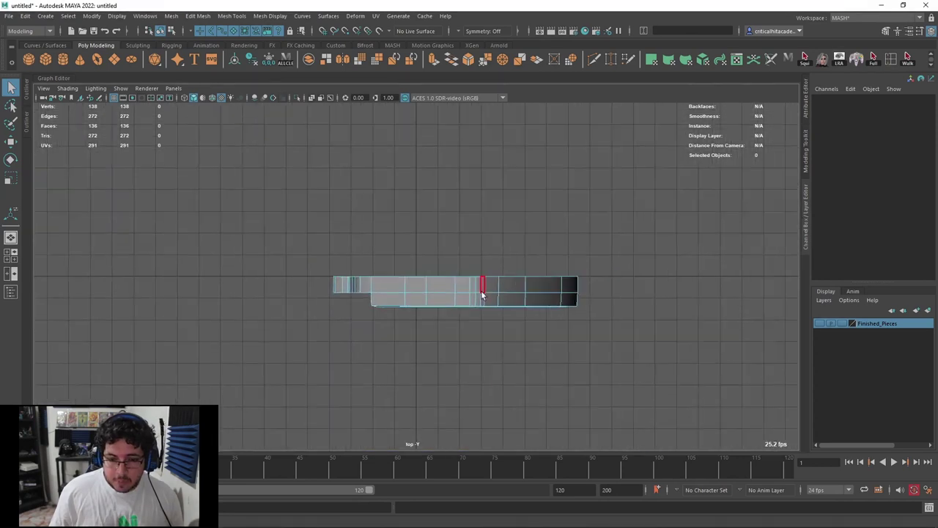
pyautogui.moveTo(270, 243); pyautogui.dragTo(665, 293)
pyautogui.keyDown('ctrl'); pyautogui.moveTo(680, 349); pyautogui.dragTo(267, 289); pyautogui.keyUp('ctrl')
pyautogui.press('space')
pyautogui.moveTo(519, 304); pyautogui.dragTo(462, 240)
pyautogui.keyDown('alt'); pyautogui.moveTo(462, 241); pyautogui.dragTo(540, 198, button='middle'); pyautogui.keyUp('alt')
pyautogui.scroll(-4, 513, 223)
pyautogui.keyDown('alt'); pyautogui.moveTo(513, 222); pyautogui.dragTo(492, 244); pyautogui.keyUp('alt')
pyautogui.scroll(-4, 492, 243)
pyautogui.scroll(4, 493, 240)
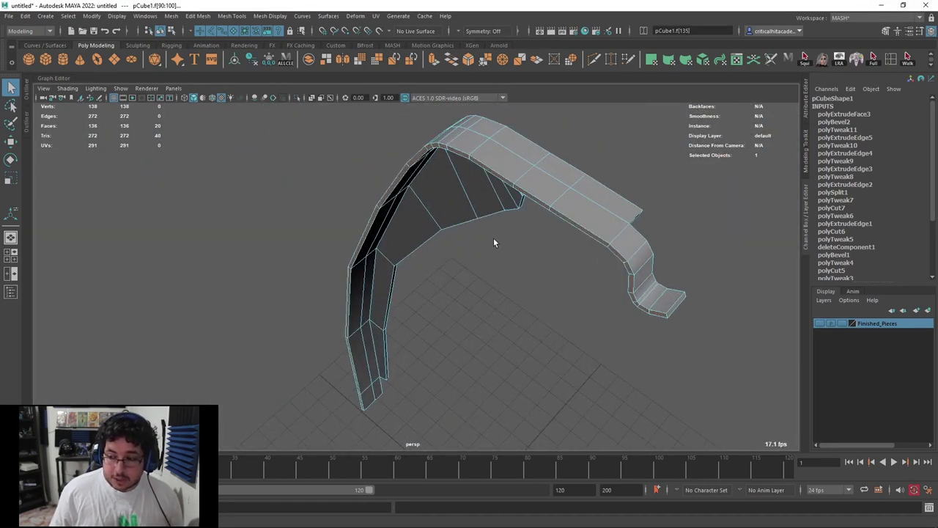
pyautogui.press('Delete')
pyautogui.keyDown('alt'); pyautogui.moveTo(459, 189); pyautogui.dragTo(506, 173); pyautogui.keyUp('alt')
pyautogui.moveTo(540, 153); pyautogui.dragTo(570, 125, button='right')
pyautogui.click(576, 154)
# Examine the lever's open centre side and hook with smooth preview, and restore the unsmoothed display
pyautogui.keyDown('alt'); pyautogui.moveTo(576, 154); pyautogui.dragTo(508, 225); pyautogui.keyUp('alt')
pyautogui.scroll(4, 507, 225)
pyautogui.keyDown('alt'); pyautogui.moveTo(355, 288); pyautogui.dragTo(441, 241); pyautogui.keyUp('alt')
pyautogui.scroll(2, 441, 241)
pyautogui.keyDown('alt'); pyautogui.moveTo(422, 133); pyautogui.dragTo(438, 220); pyautogui.keyUp('alt')
pyautogui.press('3')
pyautogui.keyDown('alt'); pyautogui.moveTo(438, 220); pyautogui.dragTo(448, 272, button='middle'); pyautogui.keyUp('alt')
pyautogui.keyDown('alt'); pyautogui.moveTo(449, 272); pyautogui.dragTo(472, 261); pyautogui.keyUp('alt')
pyautogui.press('1')
# Insert supporting edge loops with Multi-Cut along the hook's outer edge and around the side flap's border, and check them in smooth preview
pyautogui.click(594, 63)
pyautogui.keyDown('alt'); pyautogui.moveTo(526, 210); pyautogui.dragTo(536, 185); pyautogui.keyUp('alt')
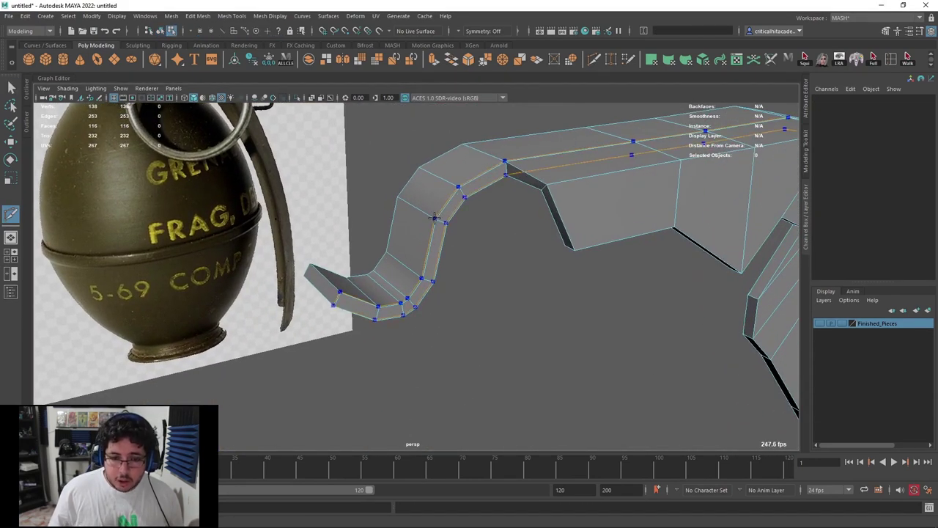
pyautogui.keyDown('ctrl'); pyautogui.click(434, 218); pyautogui.keyUp('ctrl')
pyautogui.keyDown('alt'); pyautogui.moveTo(515, 233); pyautogui.dragTo(456, 261); pyautogui.keyUp('alt')
pyautogui.scroll(3, 458, 261)
pyautogui.keyDown('ctrl'); pyautogui.click(575, 206); pyautogui.keyUp('ctrl')
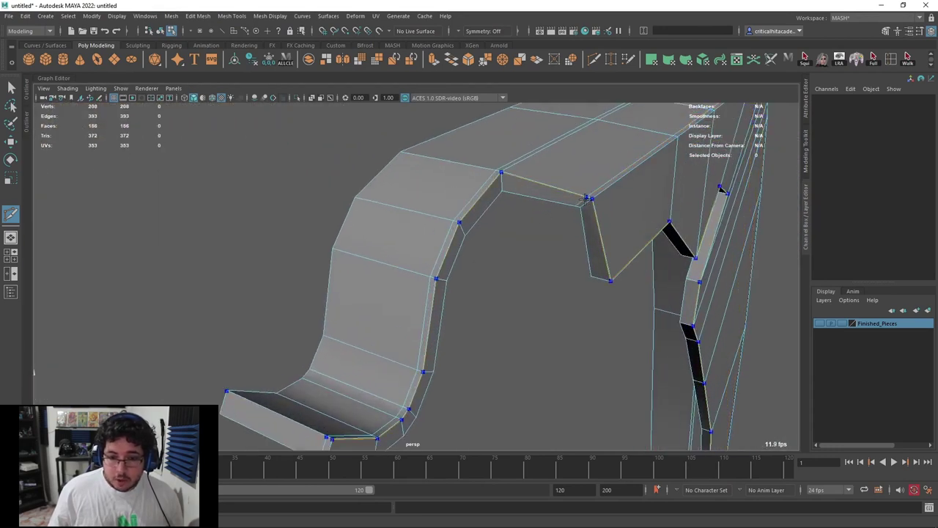
pyautogui.scroll(-5, 606, 224)
pyautogui.keyDown('alt'); pyautogui.moveTo(605, 225); pyautogui.dragTo(552, 274); pyautogui.keyUp('alt')
pyautogui.press('3')
pyautogui.press('q')
pyautogui.moveTo(538, 211); pyautogui.dragTo(599, 174, button='right')
pyautogui.click(598, 177)
pyautogui.keyDown('alt'); pyautogui.moveTo(598, 178); pyautogui.dragTo(475, 263); pyautogui.keyUp('alt')
# Insert further supporting edge loops around the lever's thickness edges and hook end with Multi-Cut, and return to smooth preview in object mode
pyautogui.click(504, 185)
pyautogui.press('1')
pyautogui.hotkey('ctrl', 'shift', 'x')
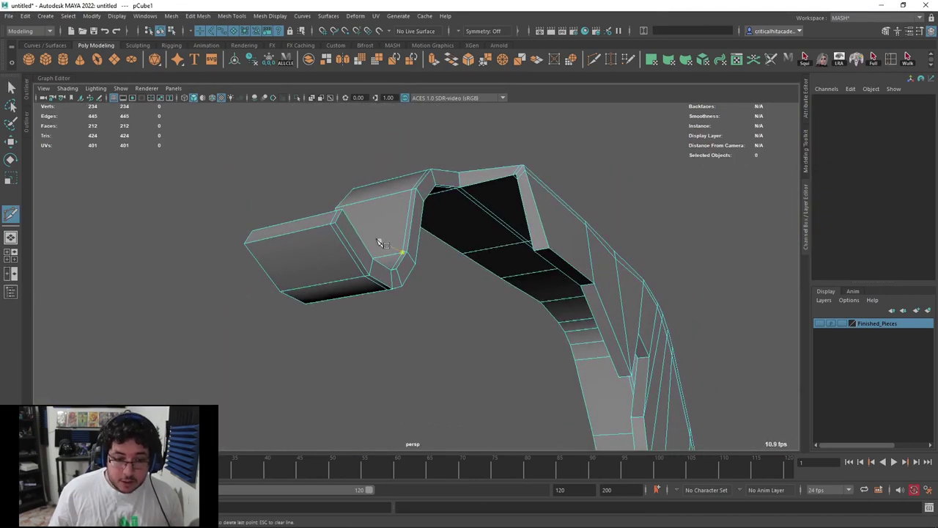
pyautogui.keyDown('alt'); pyautogui.moveTo(337, 223); pyautogui.dragTo(374, 305); pyautogui.keyUp('alt')
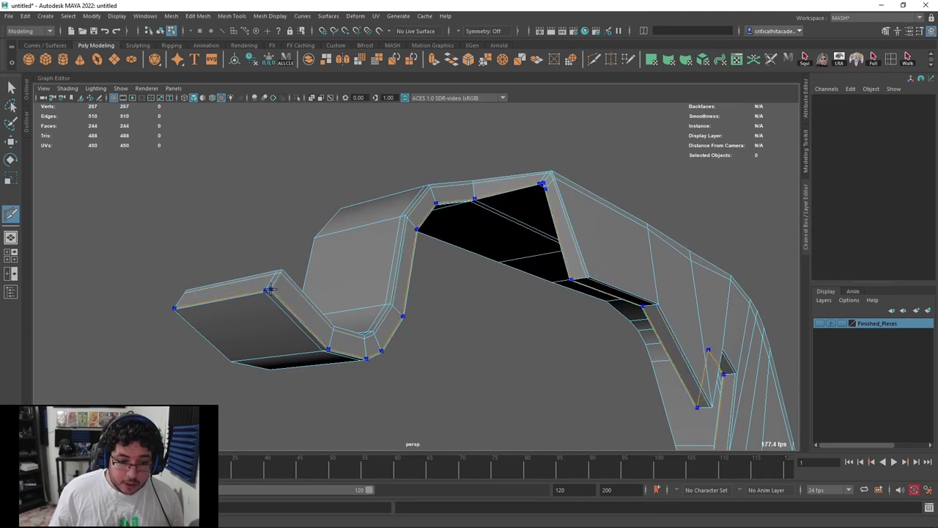
pyautogui.press('3')
pyautogui.press('q')
pyautogui.moveTo(446, 224); pyautogui.dragTo(506, 187, button='right')
pyautogui.click(591, 213)
# Compare the smoothed lever's flap outline and hinge hook with the grenade reference image
pyautogui.scroll(-3, 590, 214)
pyautogui.keyDown('alt'); pyautogui.moveTo(590, 213); pyautogui.dragTo(623, 311); pyautogui.keyUp('alt')
pyautogui.keyDown('alt'); pyautogui.moveTo(623, 311); pyautogui.dragTo(622, 331, button='middle'); pyautogui.keyUp('alt')
pyautogui.keyDown('alt'); pyautogui.moveTo(621, 331); pyautogui.dragTo(554, 322); pyautogui.keyUp('alt')
pyautogui.keyDown('alt'); pyautogui.moveTo(466, 261); pyautogui.dragTo(479, 244); pyautogui.keyUp('alt')
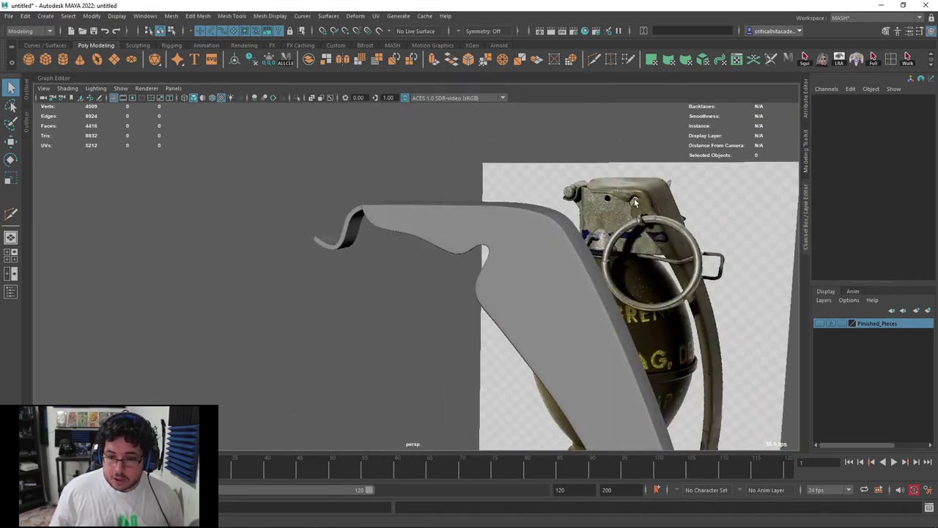
pyautogui.keyDown('alt'); pyautogui.moveTo(631, 205); pyautogui.dragTo(396, 249); pyautogui.keyUp('alt')
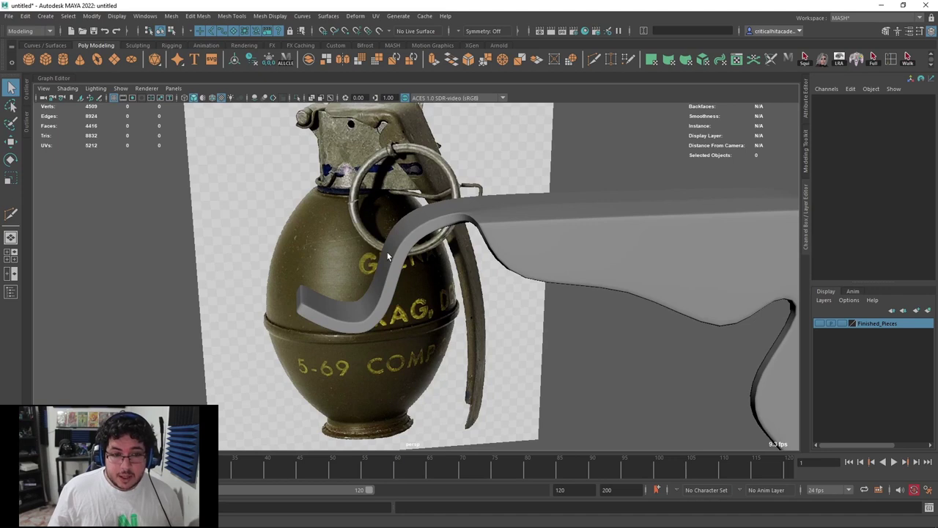
pyautogui.moveTo(385, 277)
pyautogui.keyDown('alt'); pyautogui.mouseDown()
pyautogui.moveTo(382, 312)
pyautogui.moveTo(394, 281)
pyautogui.mouseUp(); pyautogui.keyUp('alt')
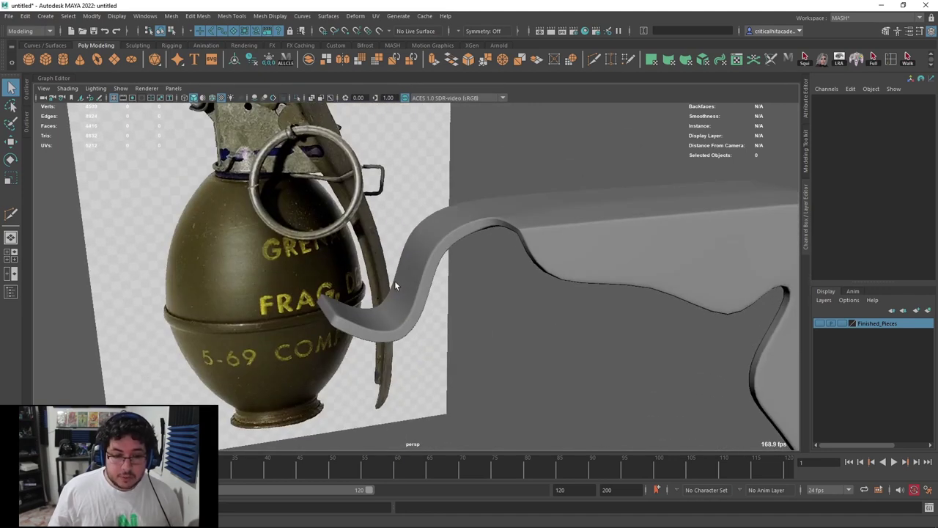
pyautogui.click(394, 281)
pyautogui.keyDown('alt'); pyautogui.moveTo(351, 198); pyautogui.dragTo(390, 280, button='middle'); pyautogui.keyUp('alt')
pyautogui.keyDown('alt'); pyautogui.moveTo(389, 284); pyautogui.dragTo(351, 186); pyautogui.keyUp('alt')
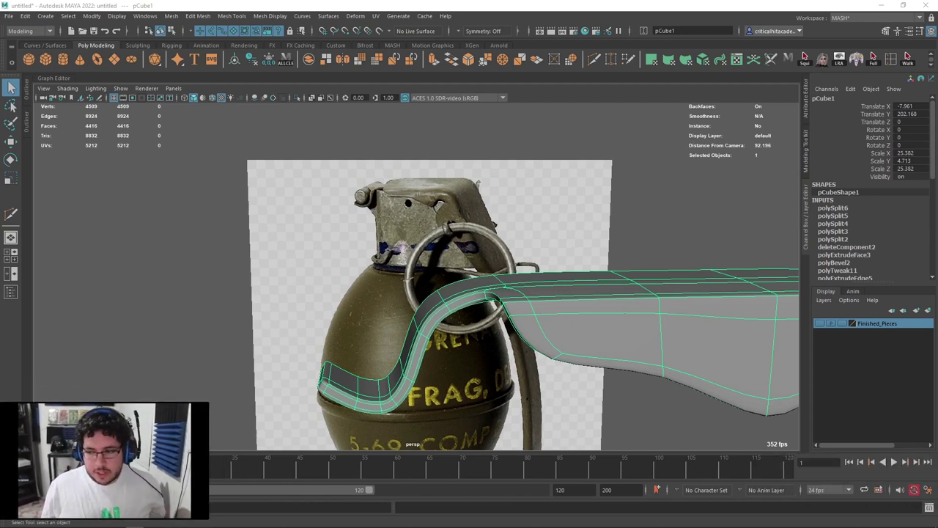
pyautogui.click(649, 224)
pyautogui.scroll(4, 402, 194)
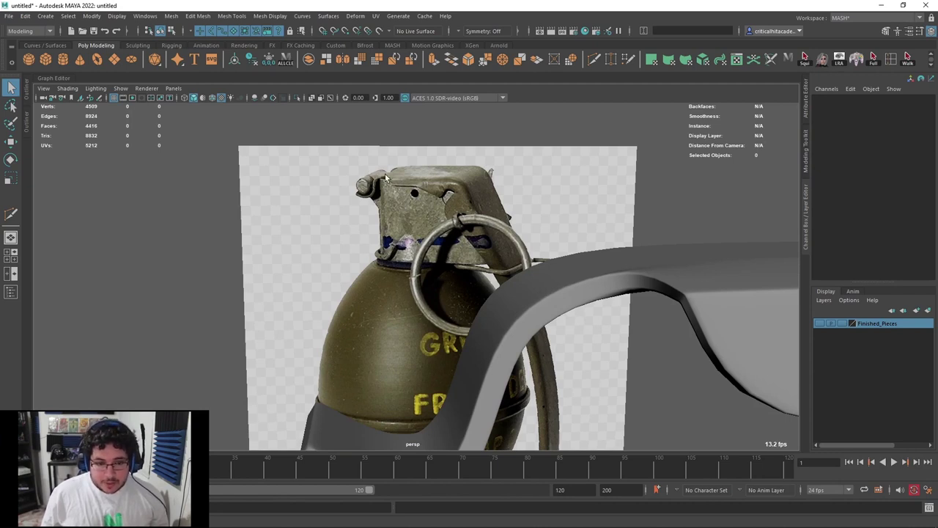
pyautogui.keyDown('alt'); pyautogui.moveTo(374, 188); pyautogui.dragTo(529, 249); pyautogui.keyUp('alt')
# Insert a crosswise edge loop at the hook's upper bend with Multi-Cut in the front view, aligned to the reference
pyautogui.click(486, 238)
pyautogui.press('space')
pyautogui.scroll(-3, 432, 221)
pyautogui.press('space')
pyautogui.moveTo(429, 242); pyautogui.dragTo(428, 300)
pyautogui.keyDown('alt'); pyautogui.moveTo(437, 240); pyautogui.dragTo(502, 293, button='middle'); pyautogui.keyUp('alt')
pyautogui.scroll(6, 503, 291)
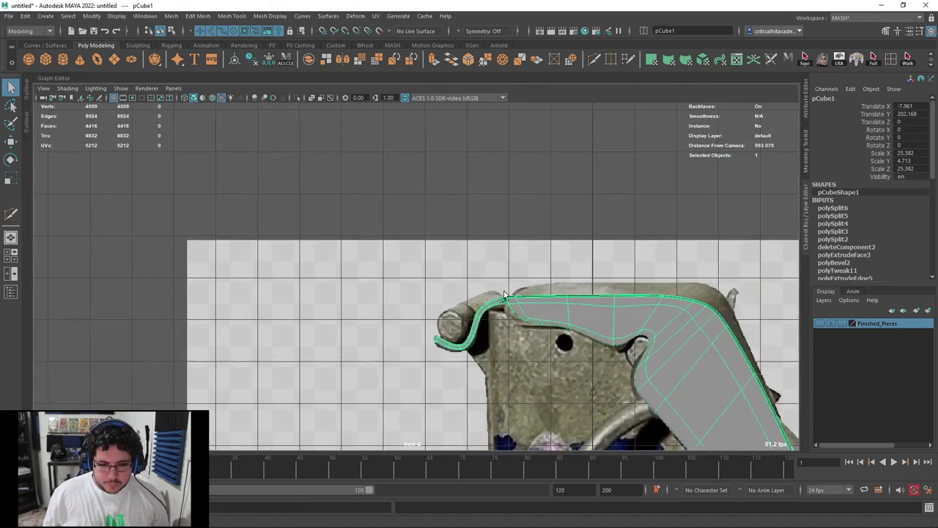
pyautogui.moveTo(528, 294); pyautogui.dragTo(527, 278, button='right')
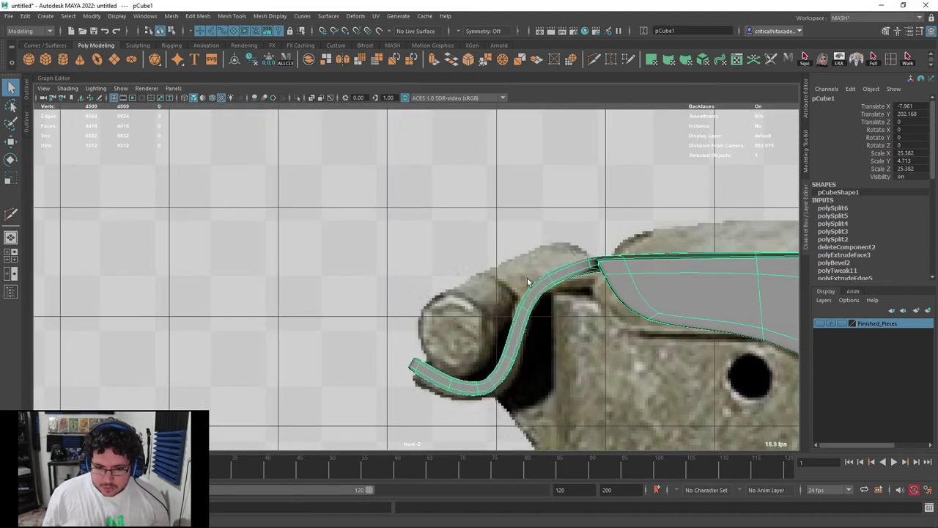
pyautogui.click(594, 60)
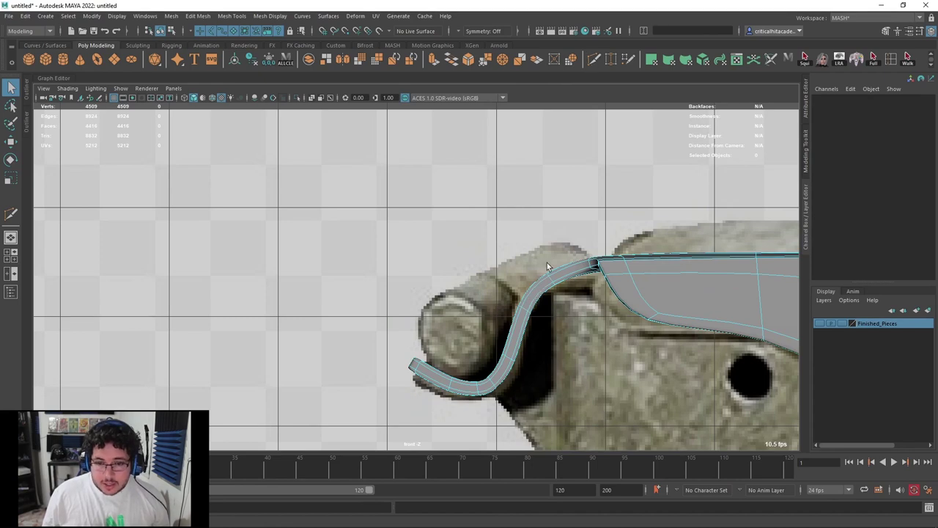
pyautogui.keyDown('ctrl'); pyautogui.click(536, 297); pyautogui.keyUp('ctrl')
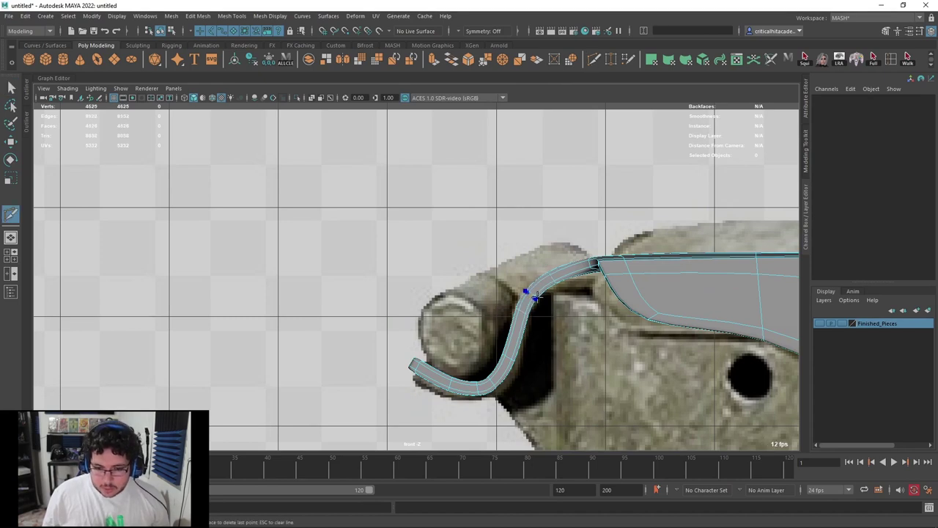
pyautogui.press('q')
# Switch off smooth preview and insert a centred crosswise edge loop in the hook's end segment with Multi-Cut
pyautogui.press('space')
pyautogui.press('space')
pyautogui.keyDown('alt'); pyautogui.moveTo(462, 254); pyautogui.dragTo(575, 239); pyautogui.keyUp('alt')
pyautogui.moveTo(597, 218); pyautogui.dragTo(598, 244, button='right')
pyautogui.click(612, 222)
pyautogui.keyDown('alt'); pyautogui.moveTo(610, 216); pyautogui.dragTo(468, 236); pyautogui.keyUp('alt')
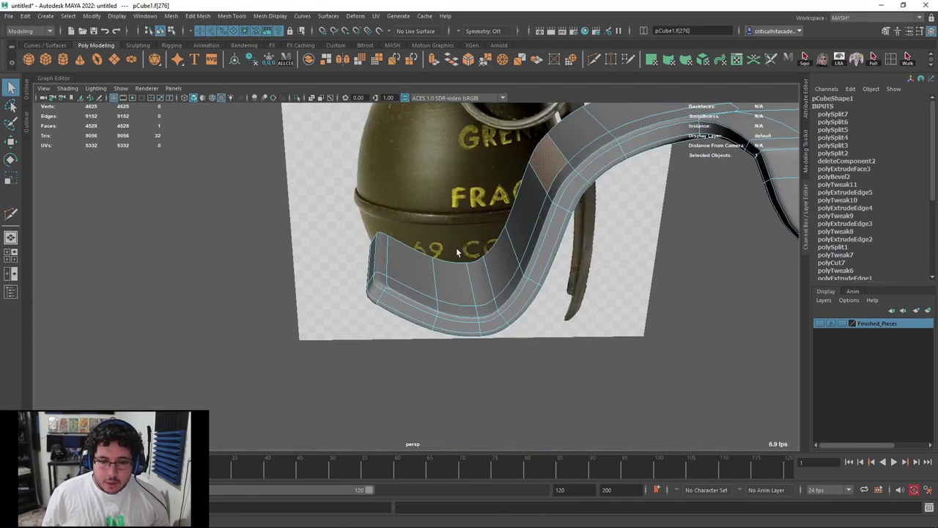
pyautogui.press('1')
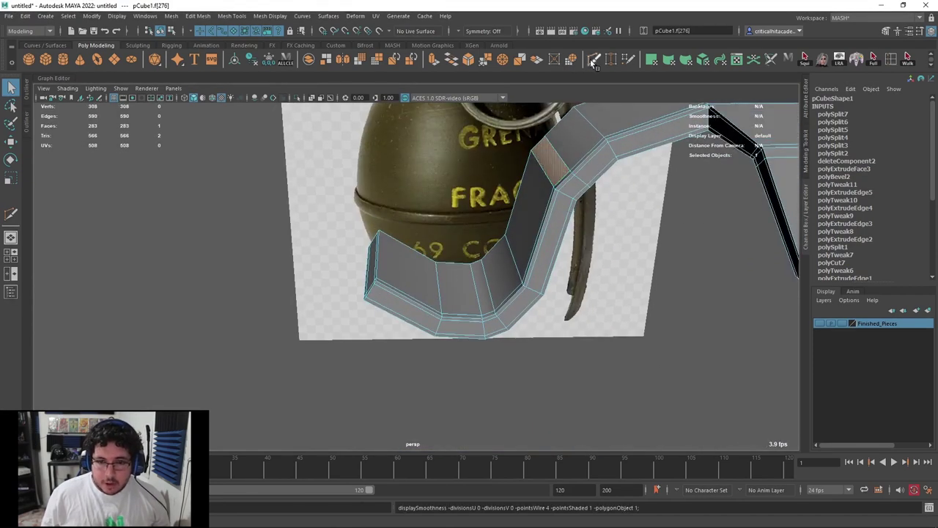
pyautogui.click(588, 63)
pyautogui.keyDown('ctrl'); pyautogui.middleClick(407, 298); pyautogui.keyUp('ctrl')
pyautogui.press('q')
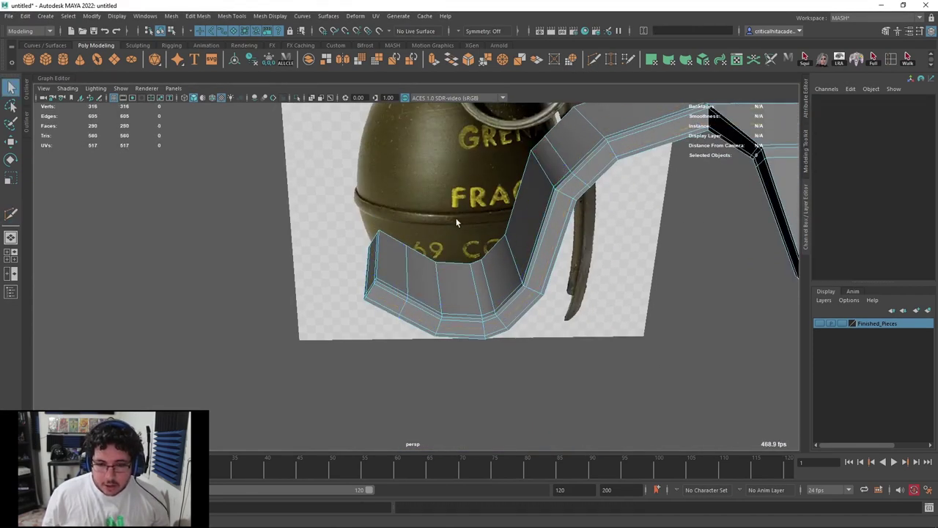
# Dismiss the camera's AutoPlay prompt by choosing to take no action
pyautogui.keyDown('alt'); pyautogui.moveTo(456, 222); pyautogui.dragTo(513, 247); pyautogui.keyUp('alt')
pyautogui.keyDown('alt'); pyautogui.moveTo(513, 247); pyautogui.dragTo(449, 296, button='middle'); pyautogui.keyUp('alt')
pyautogui.keyDown('alt'); pyautogui.moveTo(449, 296); pyautogui.dragTo(373, 323); pyautogui.keyUp('alt')
pyautogui.keyDown('alt'); pyautogui.moveTo(374, 322); pyautogui.dragTo(378, 299, button='middle'); pyautogui.keyUp('alt')
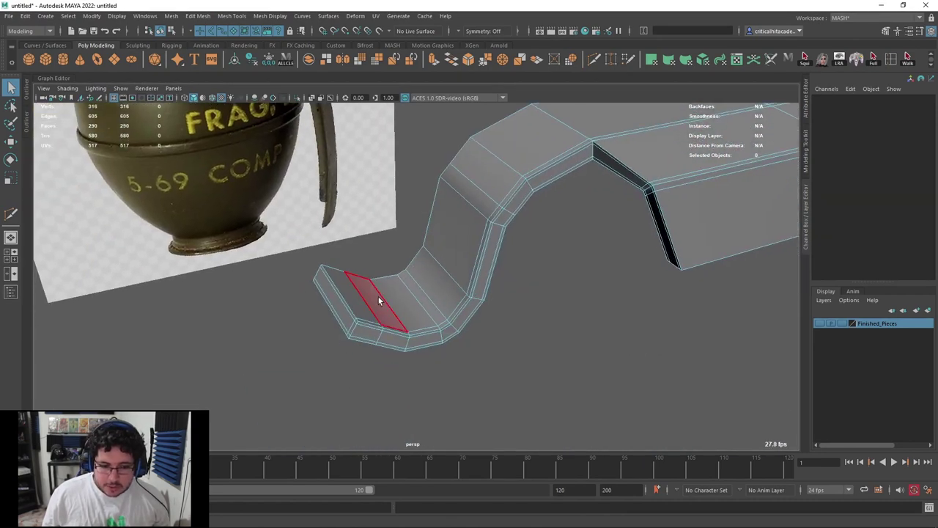
pyautogui.keyDown('alt'); pyautogui.moveTo(408, 251); pyautogui.dragTo(377, 261); pyautogui.keyUp('alt')
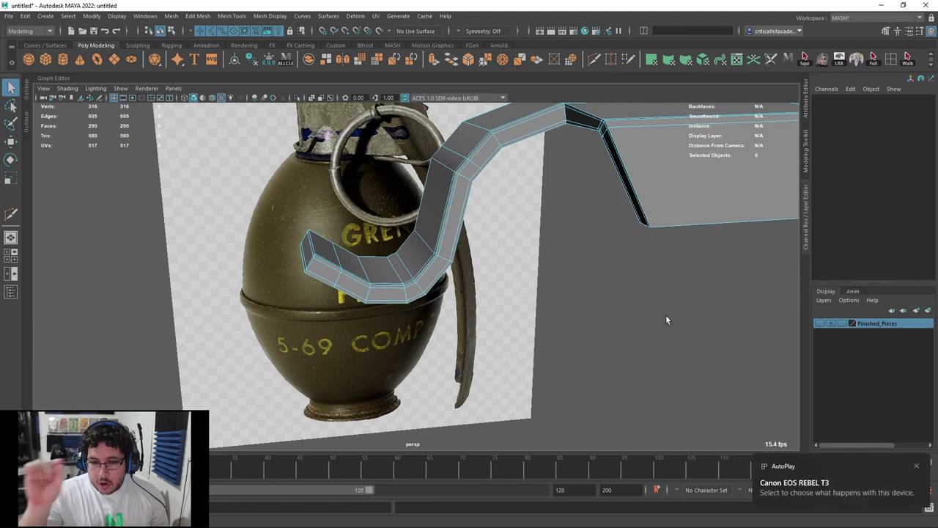
pyautogui.click(855, 493)
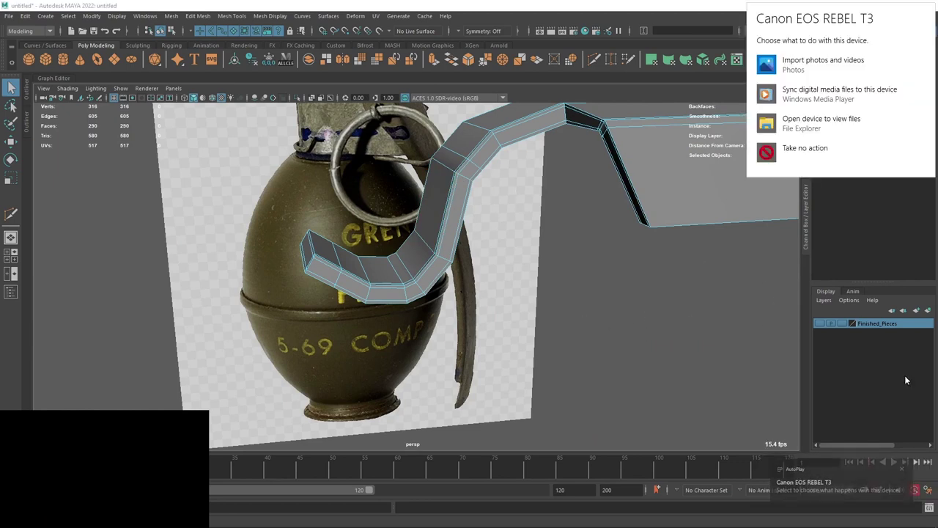
pyautogui.click(807, 155)
pyautogui.keyDown('alt'); pyautogui.moveTo(659, 278); pyautogui.dragTo(611, 348); pyautogui.keyUp('alt')
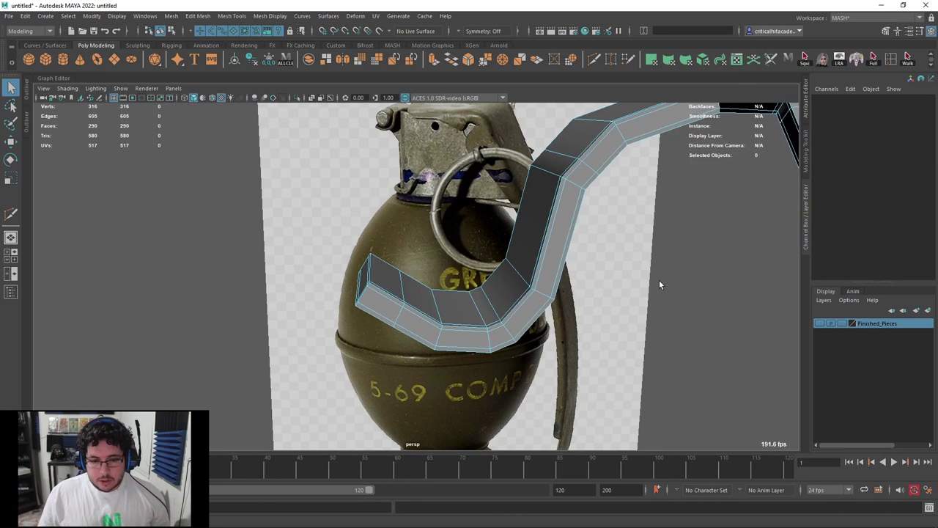
# Delete one face at the hook's upper bend and one face near its end to open both for a connecting brace
pyautogui.keyDown('alt'); pyautogui.moveTo(513, 298); pyautogui.dragTo(508, 315); pyautogui.keyUp('alt')
pyautogui.click(542, 186)
pyautogui.keyDown('alt'); pyautogui.moveTo(417, 323); pyautogui.dragTo(400, 342); pyautogui.keyUp('alt')
pyautogui.keyDown('shift'); pyautogui.click(403, 343); pyautogui.keyUp('shift')
pyautogui.press('Delete')
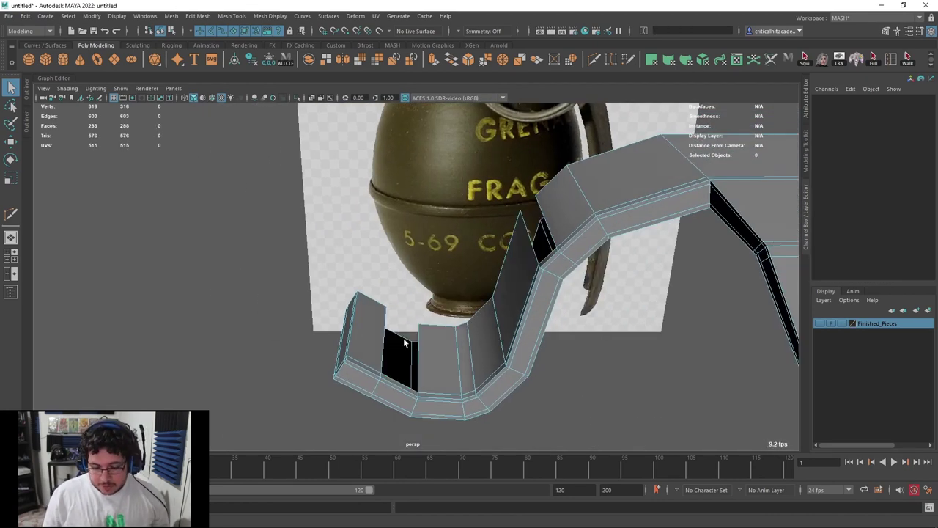
# Bridge two pairs of border edges between the hook's openings, forming two strips across its curve
pyautogui.click(540, 211)
pyautogui.click(543, 213)
pyautogui.keyDown('shift'); pyautogui.click(386, 327); pyautogui.keyUp('shift')
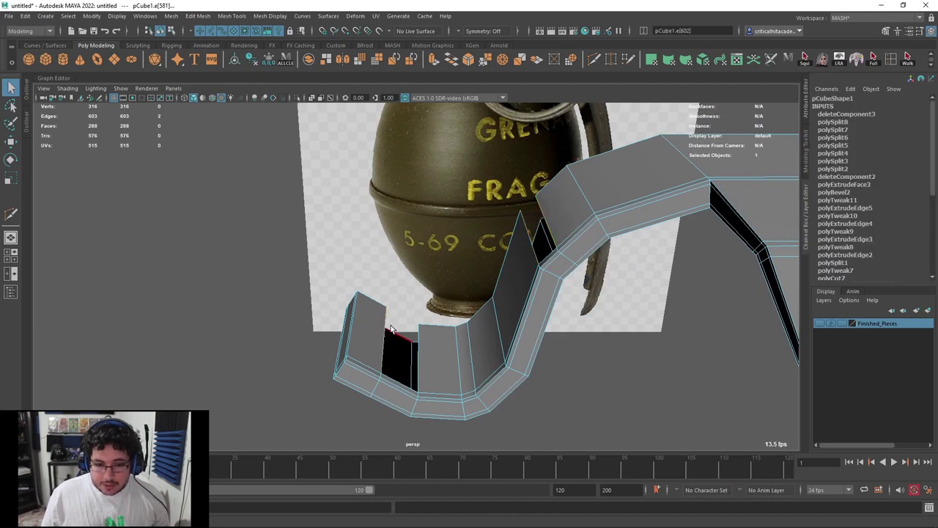
pyautogui.click(451, 61)
pyautogui.keyDown('alt'); pyautogui.moveTo(462, 288); pyautogui.dragTo(469, 269); pyautogui.keyUp('alt')
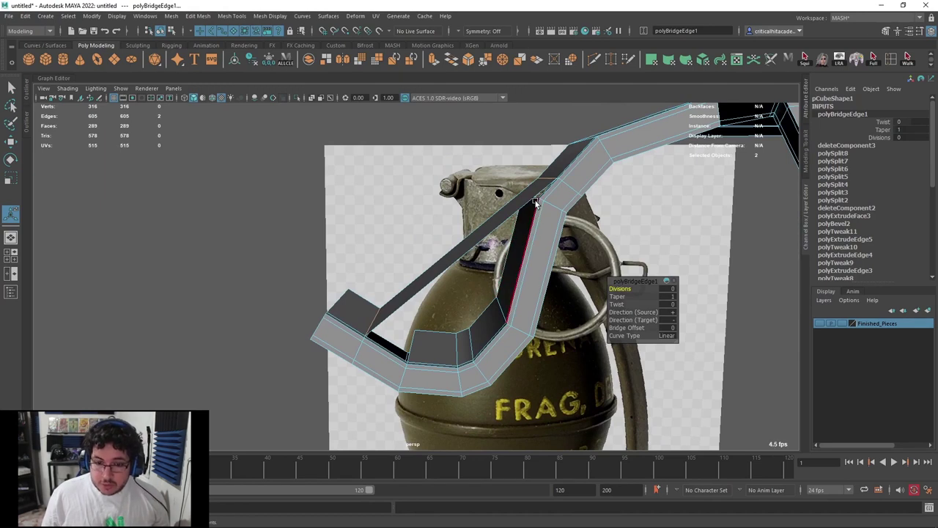
pyautogui.keyDown('alt'); pyautogui.moveTo(534, 202); pyautogui.dragTo(506, 279, button='middle'); pyautogui.keyUp('alt')
pyautogui.keyDown('alt'); pyautogui.moveTo(507, 278); pyautogui.dragTo(556, 219, button='right'); pyautogui.keyUp('alt')
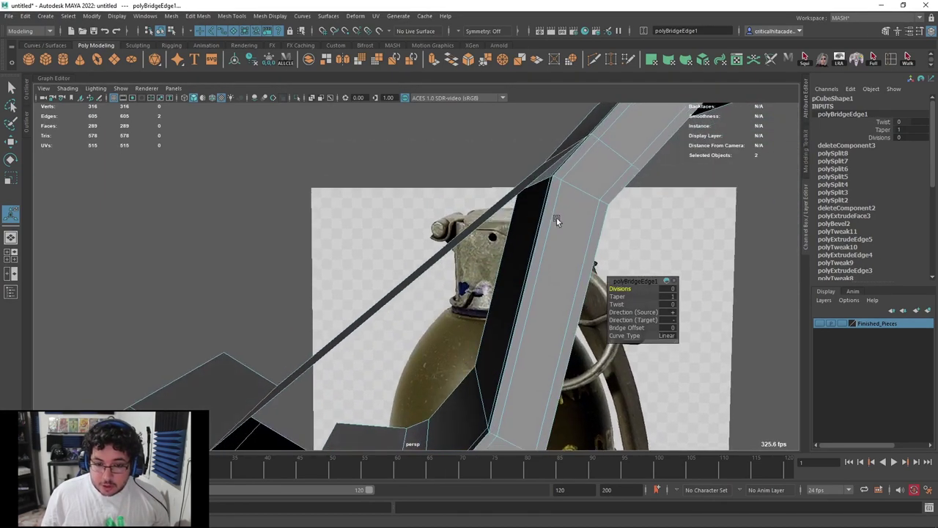
pyautogui.click(536, 186)
pyautogui.keyDown('alt'); pyautogui.moveTo(424, 353); pyautogui.dragTo(455, 266, button='middle'); pyautogui.keyUp('alt')
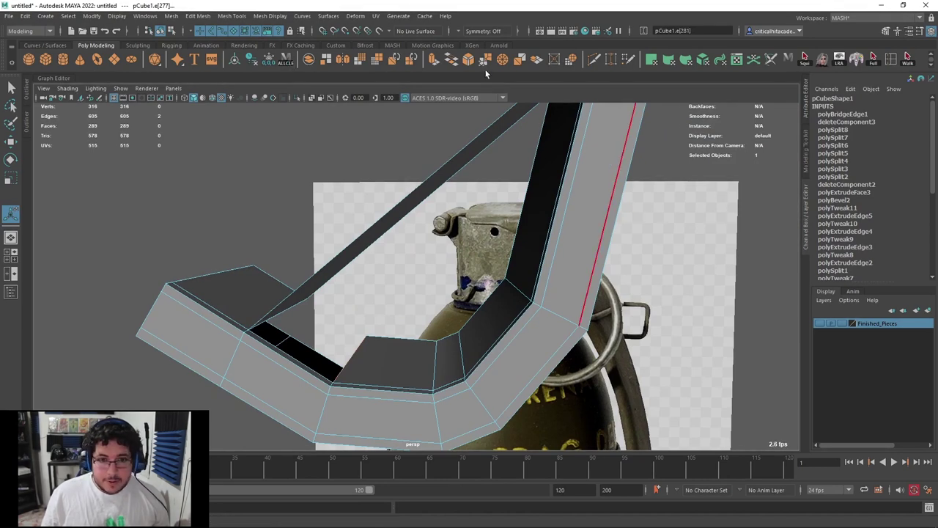
pyautogui.press('g')
# Bridge the facing long edges of the two strips to fill the brace's side, undoing the first bridge and repeating it
pyautogui.scroll(-4, 522, 214)
pyautogui.keyDown('alt'); pyautogui.moveTo(522, 213); pyautogui.dragTo(469, 271); pyautogui.keyUp('alt')
pyautogui.click(434, 251)
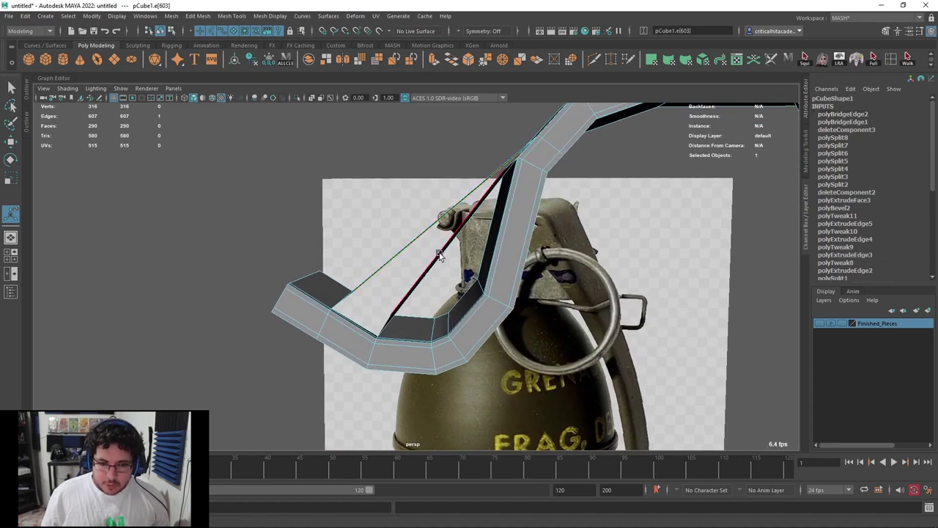
pyautogui.click(455, 65)
pyautogui.keyDown('alt'); pyautogui.moveTo(529, 268); pyautogui.dragTo(556, 273); pyautogui.keyUp('alt')
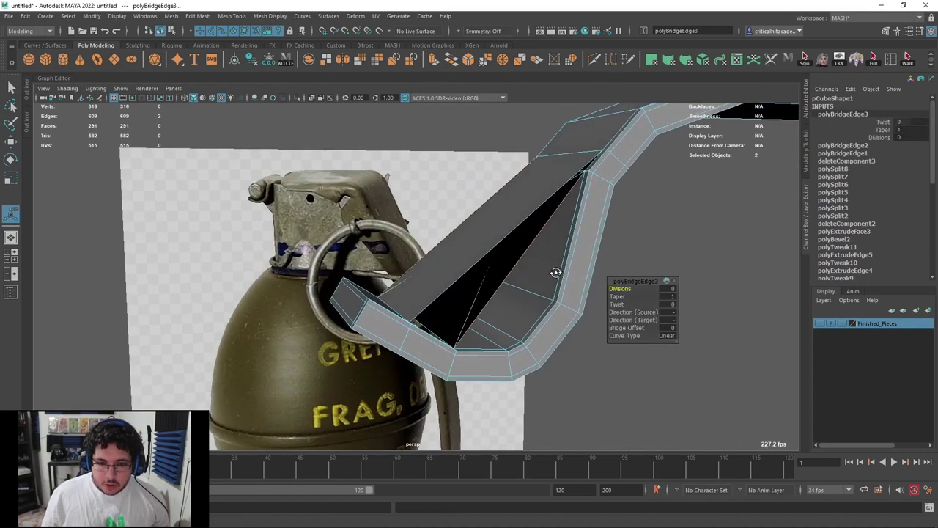
pyautogui.hotkey('ctrl', 'z')
pyautogui.press('g')
pyautogui.keyDown('alt'); pyautogui.moveTo(543, 244); pyautogui.dragTo(526, 273); pyautogui.keyUp('alt')
# Create a polygon cylinder in the front view for the hinge pin
pyautogui.press('space')
pyautogui.scroll(-4, 522, 288)
pyautogui.scroll(5, 511, 312)
pyautogui.keyDown('alt'); pyautogui.moveTo(526, 313); pyautogui.dragTo(492, 246, button='middle'); pyautogui.keyUp('alt')
pyautogui.scroll(3, 498, 281)
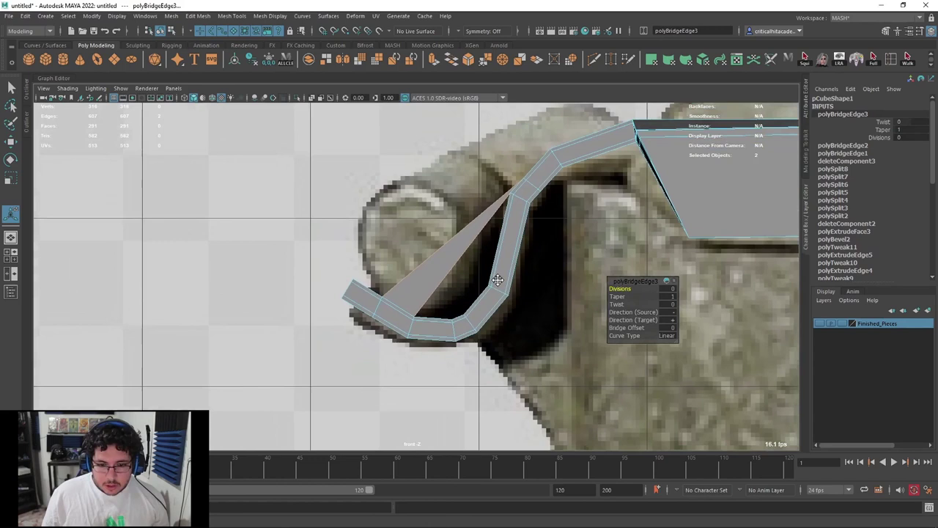
pyautogui.scroll(-5, 498, 280)
pyautogui.keyDown('alt'); pyautogui.moveTo(469, 277); pyautogui.dragTo(430, 268, button='middle'); pyautogui.keyUp('alt')
pyautogui.scroll(1, 429, 268)
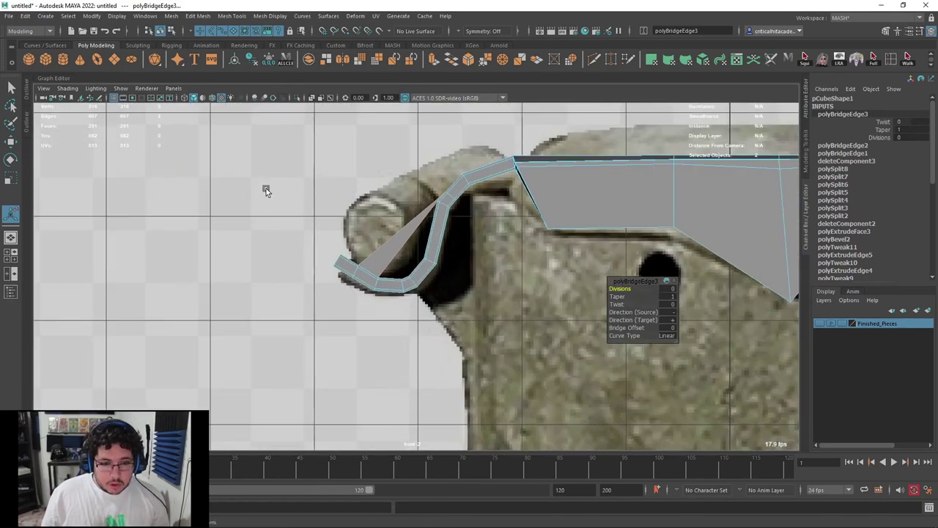
pyautogui.click(64, 60)
pyautogui.scroll(-7, 322, 231)
# Move the cylinder from the origin onto the hinge pin inside the lever's hook on the reference image
pyautogui.press('w')
pyautogui.scroll(-8, 501, 348)
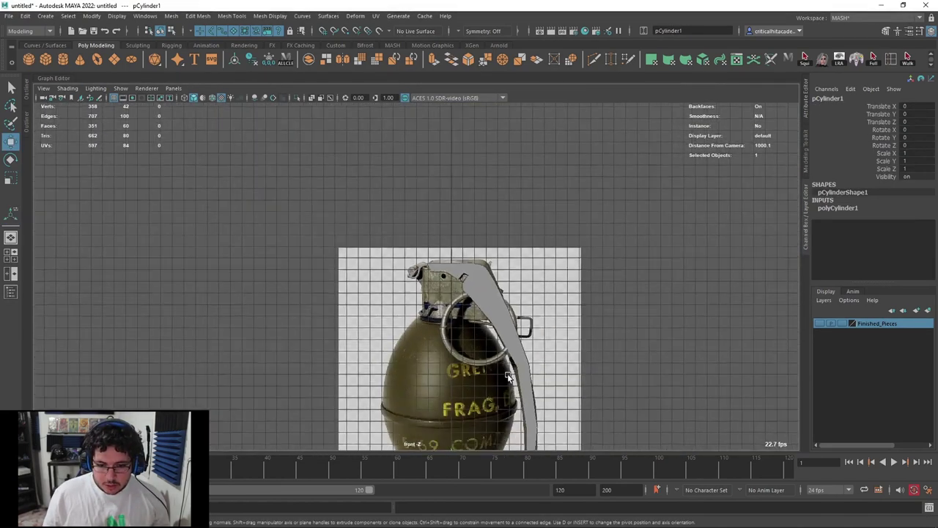
pyautogui.moveTo(440, 421); pyautogui.dragTo(406, 265)
pyautogui.scroll(3, 407, 266)
pyautogui.scroll(8, 407, 266)
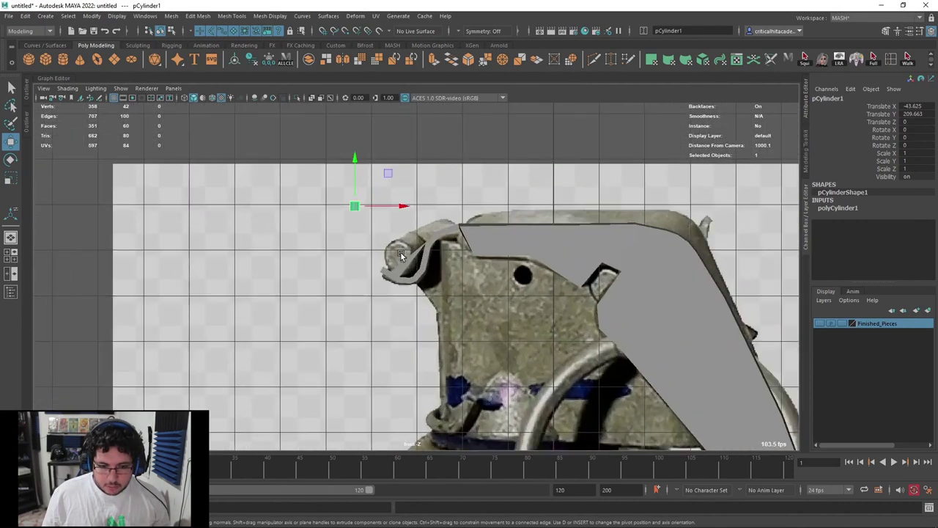
pyautogui.moveTo(328, 176); pyautogui.dragTo(401, 257)
# Set the cylinder's X rotation to 90 so its cap faces the front view
pyautogui.press('e')
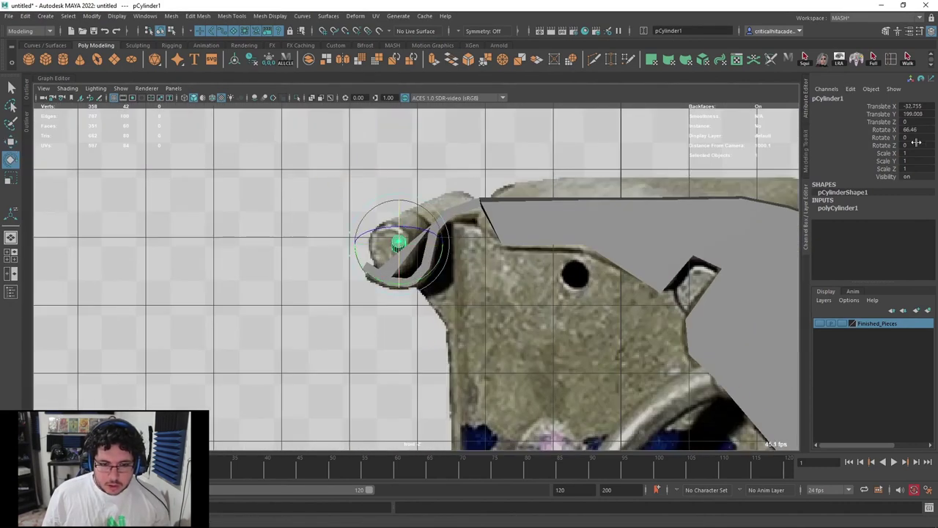
pyautogui.write('0')
pyautogui.press('Return')
pyautogui.scroll(5, 436, 241)
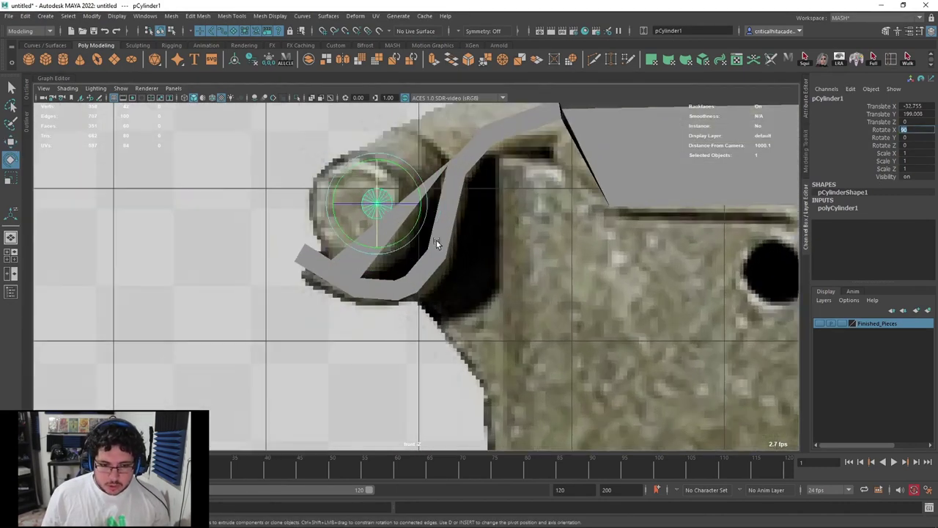
# Scale the cylinder uniformly to about 3.73 and reposition it to fit inside the hook over the reference pin
pyautogui.click(375, 178)
pyautogui.press('r')
pyautogui.moveTo(367, 182); pyautogui.dragTo(370, 212)
pyautogui.press('w')
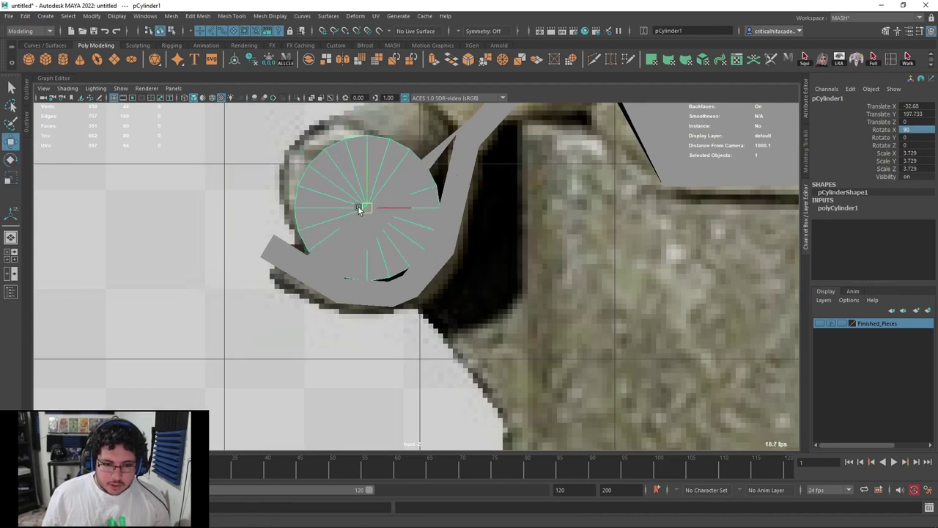
# Select the lever mesh and cut four edge lines across the diagonal brace with Multi-Cut
pyautogui.scroll(1, 421, 200)
pyautogui.keyDown('alt'); pyautogui.moveTo(418, 161); pyautogui.dragTo(450, 205, button='middle'); pyautogui.keyUp('alt')
pyautogui.click(473, 173)
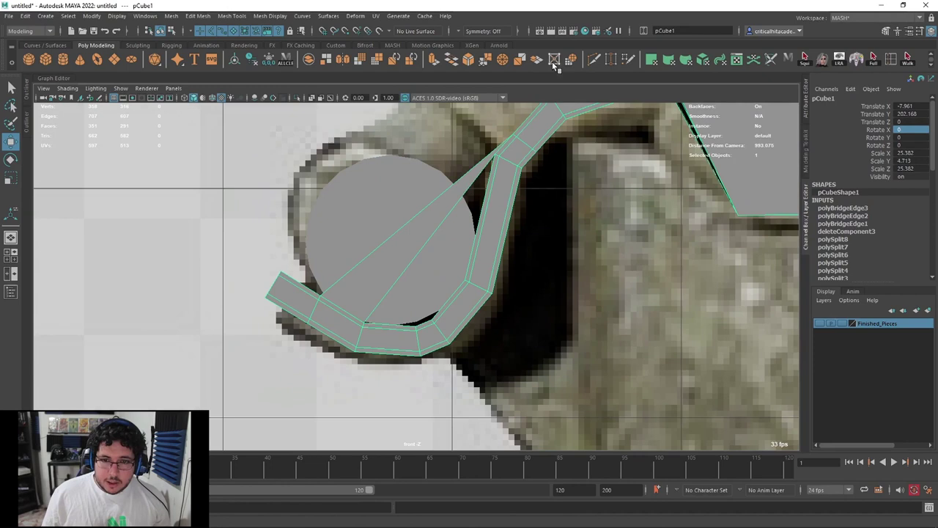
pyautogui.click(595, 61)
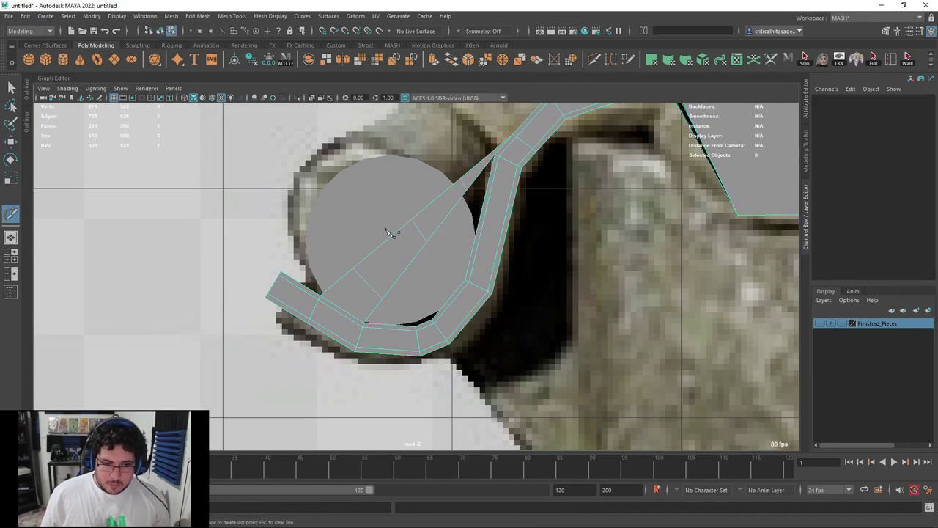
# Move the outer and inner vertices of the lowest brace cut outward to the far side of the pin
pyautogui.moveTo(386, 242); pyautogui.dragTo(351, 229, button='right')
pyautogui.moveTo(378, 244); pyautogui.dragTo(337, 282)
pyautogui.press('w')
pyautogui.moveTo(354, 268); pyautogui.dragTo(289, 243)
pyautogui.moveTo(398, 285); pyautogui.dragTo(376, 308)
pyautogui.moveTo(382, 299); pyautogui.dragTo(322, 272)
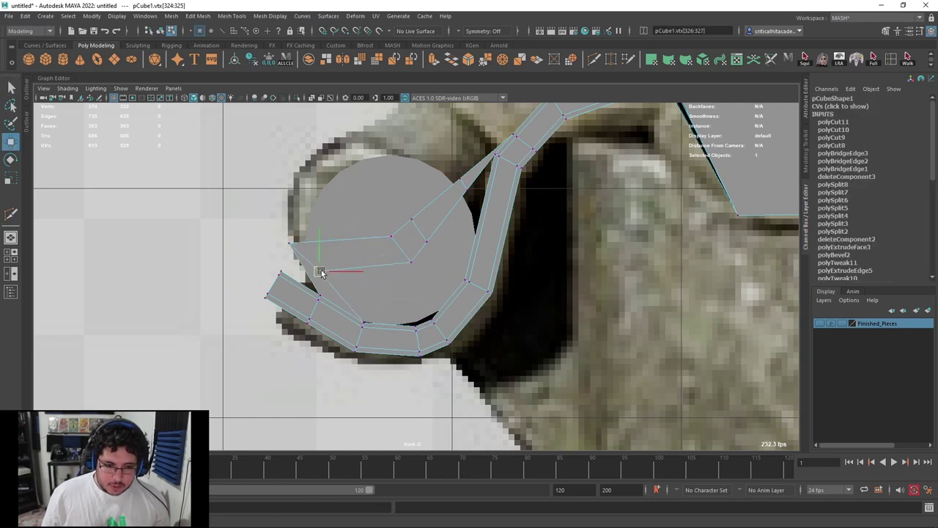
# Move the brace's next cut vertices to the pin's upper outer edge in wireframe, undoing the first attempt
pyautogui.moveTo(403, 223); pyautogui.dragTo(420, 271)
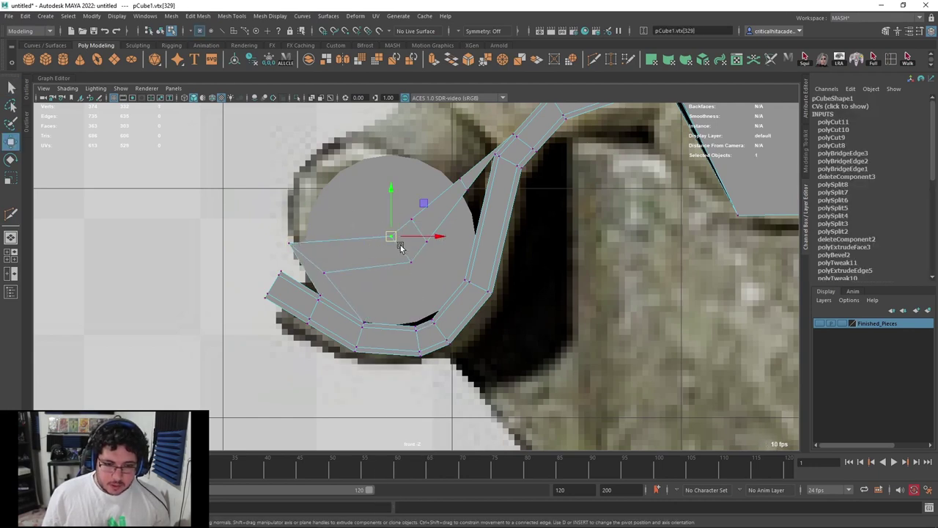
pyautogui.moveTo(400, 248); pyautogui.dragTo(313, 178)
pyautogui.hotkey('ctrl', 'z')
pyautogui.press('4')
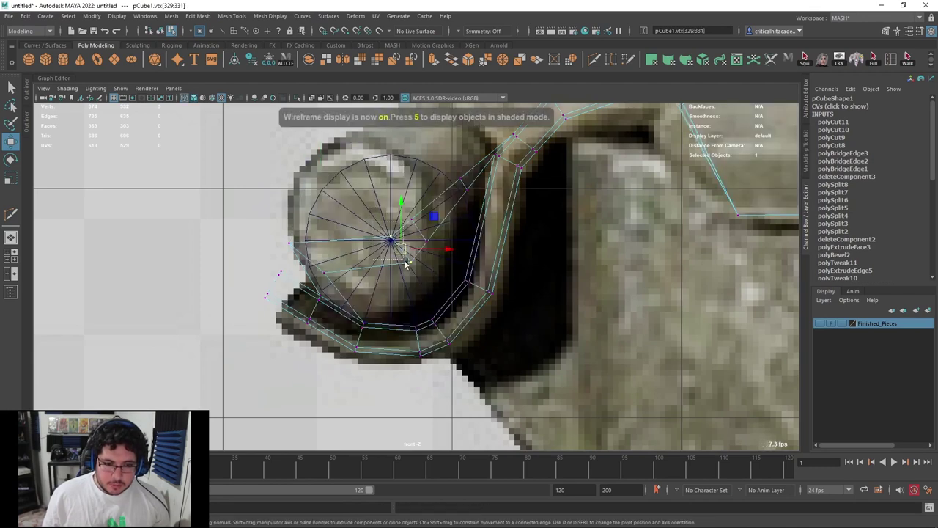
pyautogui.moveTo(401, 249); pyautogui.dragTo(315, 171)
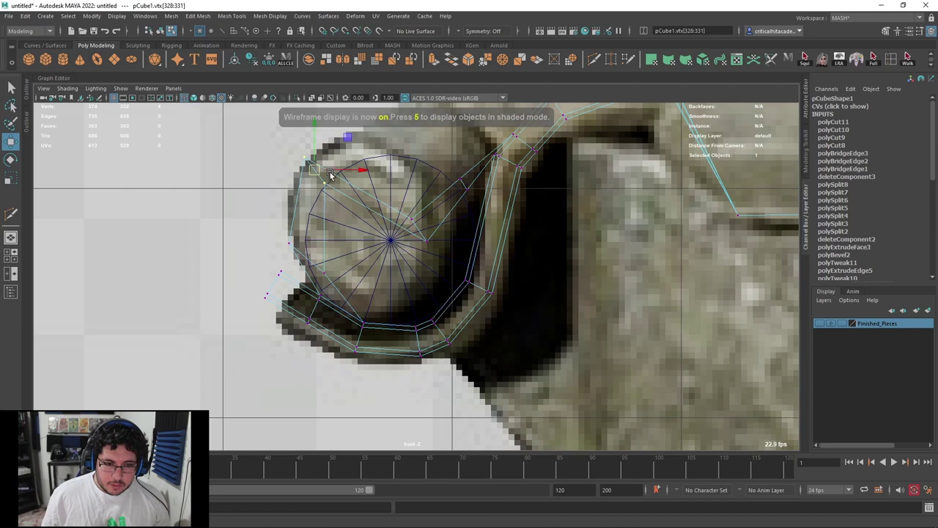
# Move the two remaining cut vertex pairs above the pin to carry the brace's curve back toward the hook
pyautogui.moveTo(403, 268); pyautogui.dragTo(438, 210)
pyautogui.moveTo(420, 230); pyautogui.dragTo(417, 228)
pyautogui.moveTo(466, 172); pyautogui.dragTo(445, 174)
pyautogui.moveTo(456, 141); pyautogui.dragTo(446, 168)
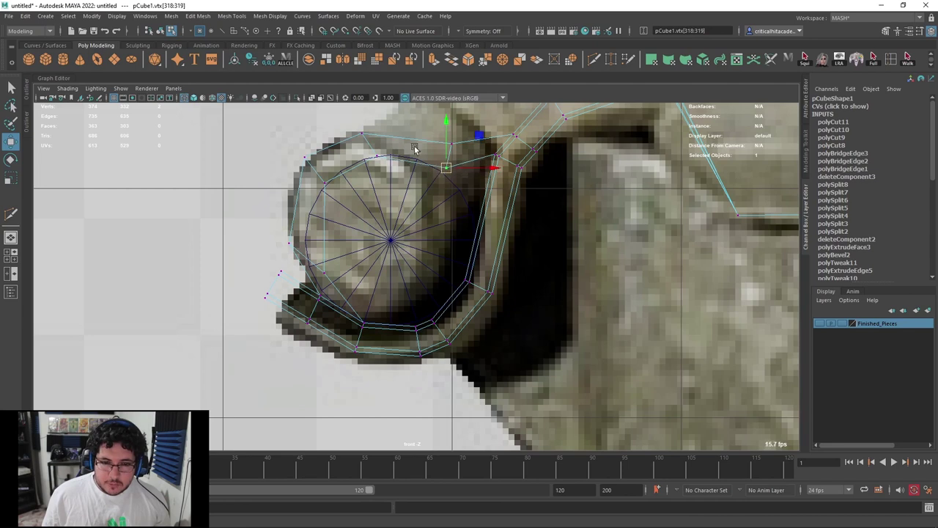
# Refine the brace's upper vertices around the pin's outline, checking the curve in smooth preview
pyautogui.click(374, 156)
pyautogui.hotkey('ctrl', 'z')
pyautogui.moveTo(364, 161); pyautogui.dragTo(364, 164)
pyautogui.moveTo(377, 155); pyautogui.dragTo(357, 139)
pyautogui.moveTo(361, 134); pyautogui.dragTo(383, 125)
pyautogui.press('3')
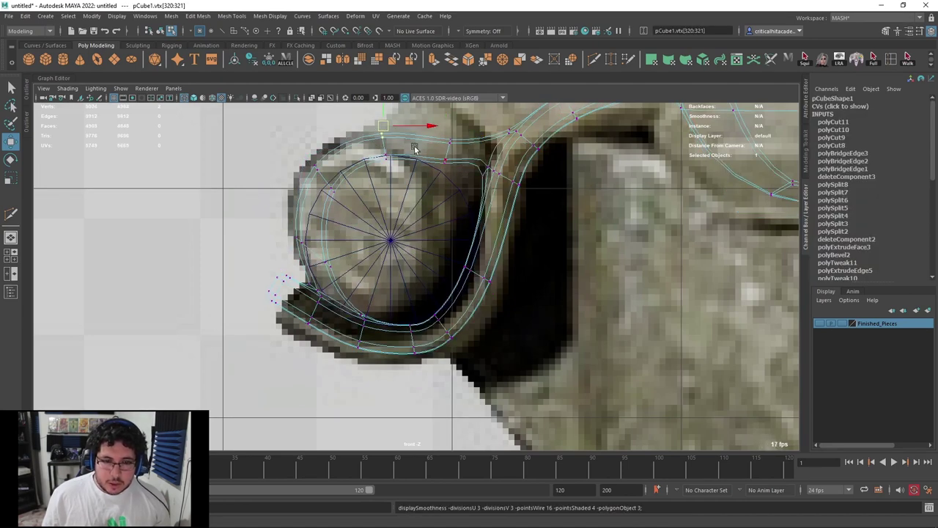
pyautogui.press('1')
pyautogui.moveTo(339, 147); pyautogui.dragTo(324, 160)
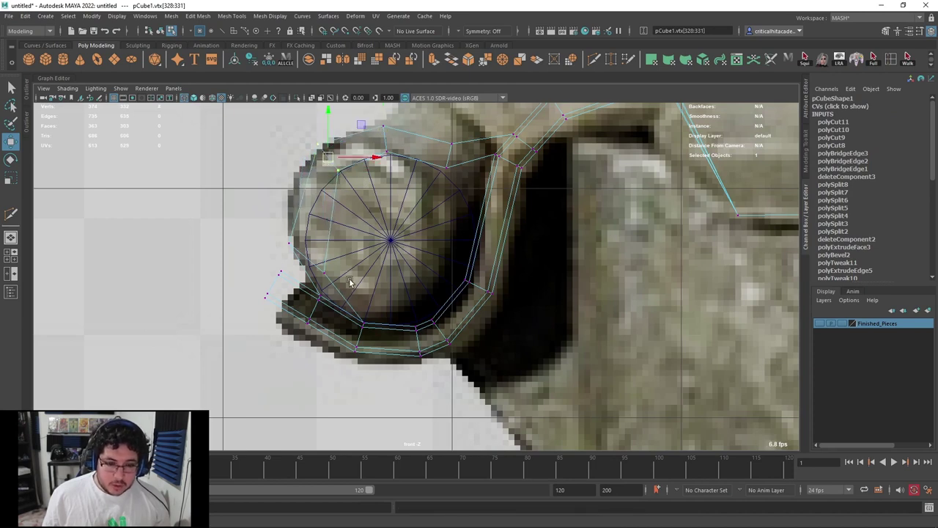
# Delete the three faces at the brace's lower end where it joins the hook
pyautogui.scroll(1, 301, 290)
pyautogui.moveTo(345, 306); pyautogui.dragTo(296, 282, button='right')
pyautogui.moveTo(292, 249); pyautogui.dragTo(290, 276, button='right')
pyautogui.click(291, 278)
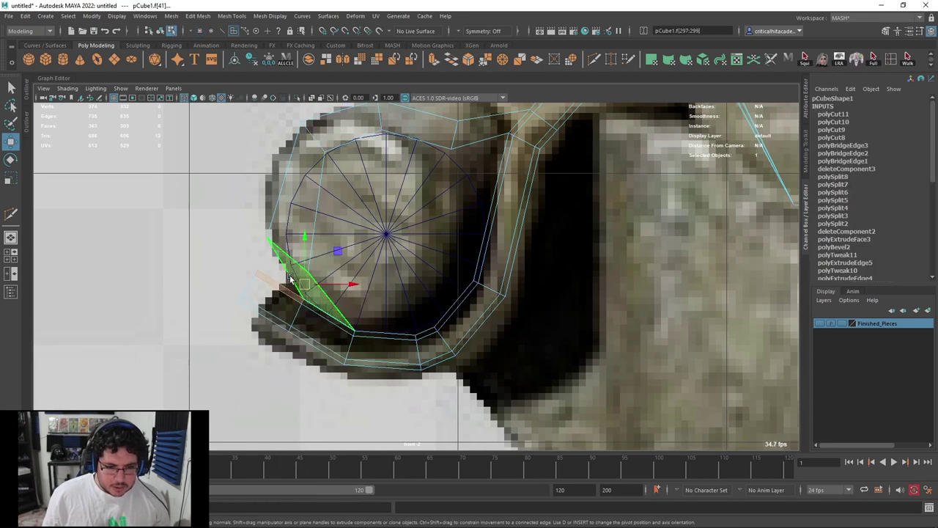
pyautogui.click(290, 278)
pyautogui.click(308, 284)
pyautogui.press('q')
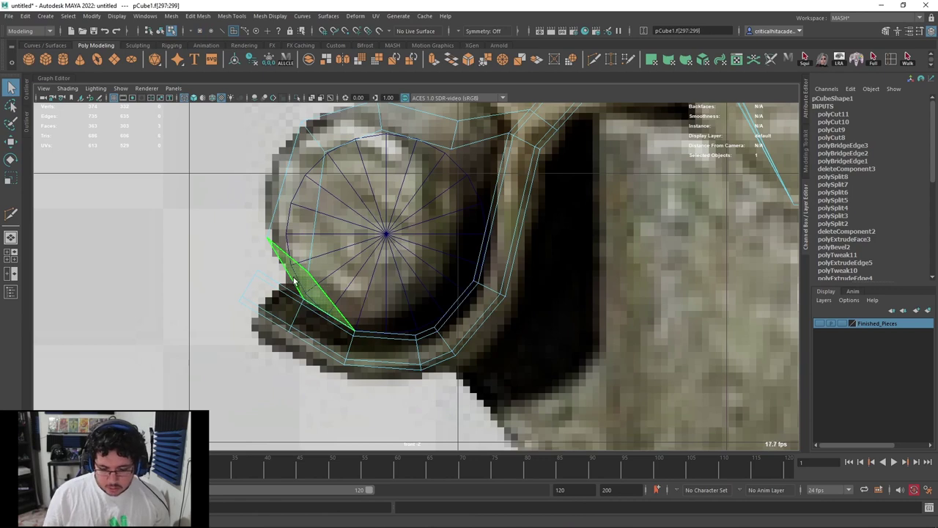
pyautogui.press('Delete')
# Bridge the opposite border edges of the hole in the hook's inner surface to close it
pyautogui.press('6')
pyautogui.press('space')
pyautogui.moveTo(368, 290); pyautogui.dragTo(376, 272)
pyautogui.keyDown('alt'); pyautogui.moveTo(377, 272); pyautogui.dragTo(414, 304, button='middle'); pyautogui.keyUp('alt')
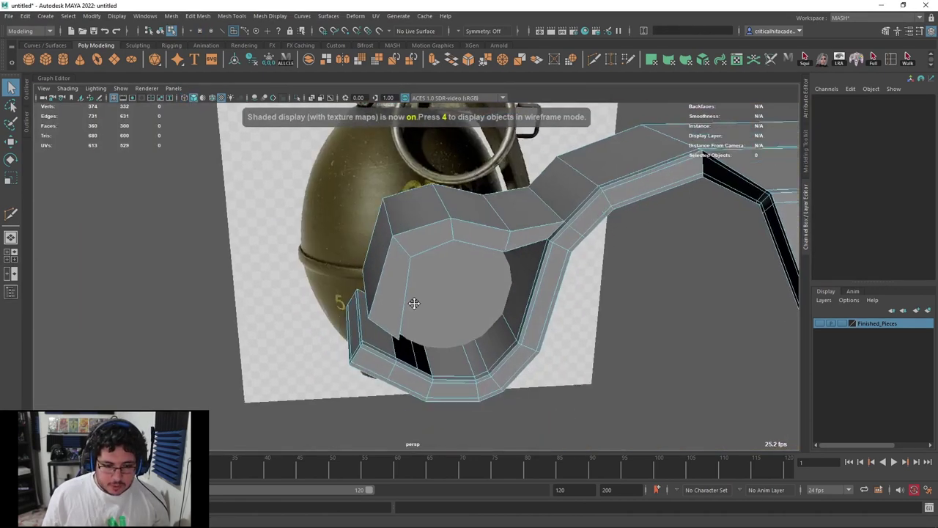
pyautogui.keyDown('alt'); pyautogui.moveTo(414, 304); pyautogui.dragTo(383, 279); pyautogui.keyUp('alt')
pyautogui.keyDown('alt'); pyautogui.moveTo(382, 279); pyautogui.dragTo(408, 272, button='right'); pyautogui.keyUp('alt')
pyautogui.click(349, 283)
pyautogui.keyDown('shift'); pyautogui.click(421, 327); pyautogui.keyUp('shift')
pyautogui.keyDown('alt'); pyautogui.moveTo(430, 325); pyautogui.dragTo(418, 284); pyautogui.keyUp('alt')
pyautogui.hotkey('ctrl', 'z')
pyautogui.moveTo(339, 239); pyautogui.dragTo(340, 211, button='right')
pyautogui.click(346, 248)
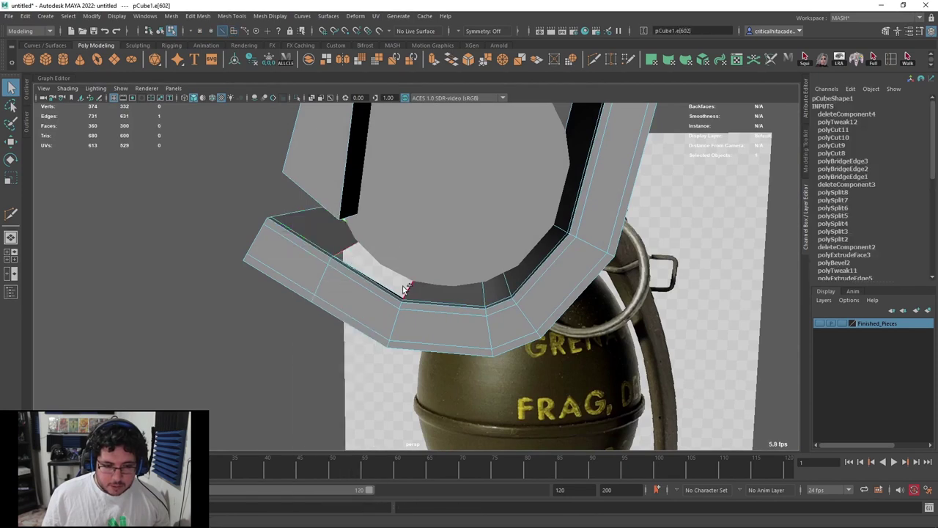
pyautogui.click(451, 60)
# Delete the hook's inner face next to its tip to make a new opening for the brace
pyautogui.moveTo(332, 225); pyautogui.dragTo(330, 252, button='right')
pyautogui.click(328, 228)
pyautogui.press('Delete')
pyautogui.keyDown('alt'); pyautogui.moveTo(329, 231); pyautogui.dragTo(396, 236); pyautogui.keyUp('alt')
# Bridge the brace's outer and inner lower edges to the matching edges of the opening near the hook's tip
pyautogui.moveTo(367, 242); pyautogui.dragTo(371, 199, button='right')
pyautogui.keyDown('alt'); pyautogui.moveTo(350, 261); pyautogui.dragTo(383, 308); pyautogui.keyUp('alt')
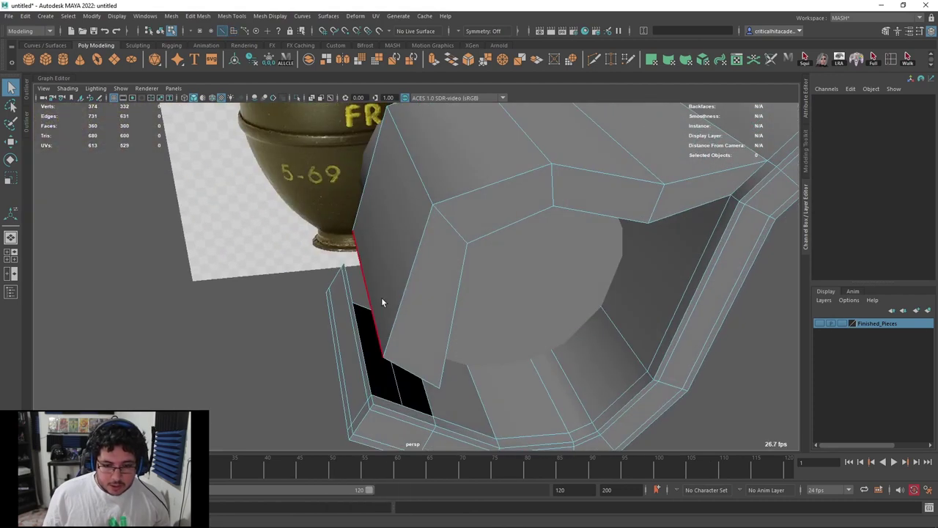
pyautogui.click(367, 330)
pyautogui.click(452, 59)
pyautogui.keyDown('alt'); pyautogui.moveTo(415, 240); pyautogui.dragTo(382, 227); pyautogui.keyUp('alt')
pyautogui.click(310, 283)
pyautogui.press('g')
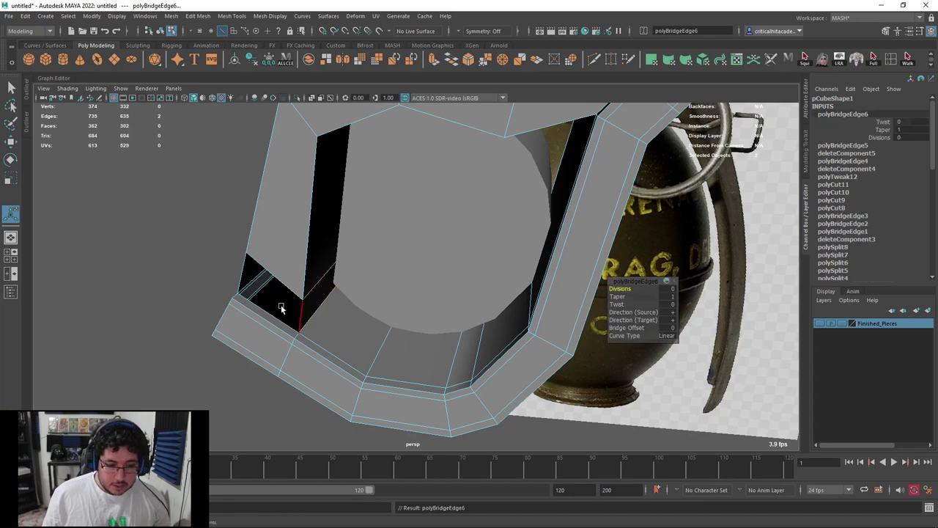
# Bridge the remaining side edges to close the gap between the brace's lower end and the hook's tip
pyautogui.keyDown('alt'); pyautogui.moveTo(295, 310); pyautogui.dragTo(253, 297); pyautogui.keyUp('alt')
pyautogui.click(245, 296)
pyautogui.keyDown('shift'); pyautogui.click(259, 260); pyautogui.keyUp('shift')
pyautogui.press('g')
pyautogui.scroll(-4, 260, 258)
pyautogui.keyDown('alt'); pyautogui.moveTo(293, 261); pyautogui.dragTo(427, 271); pyautogui.keyUp('alt')
# Cut an edge line across the brace's long outer section in the front view with Multi-Cut
pyautogui.press('space')
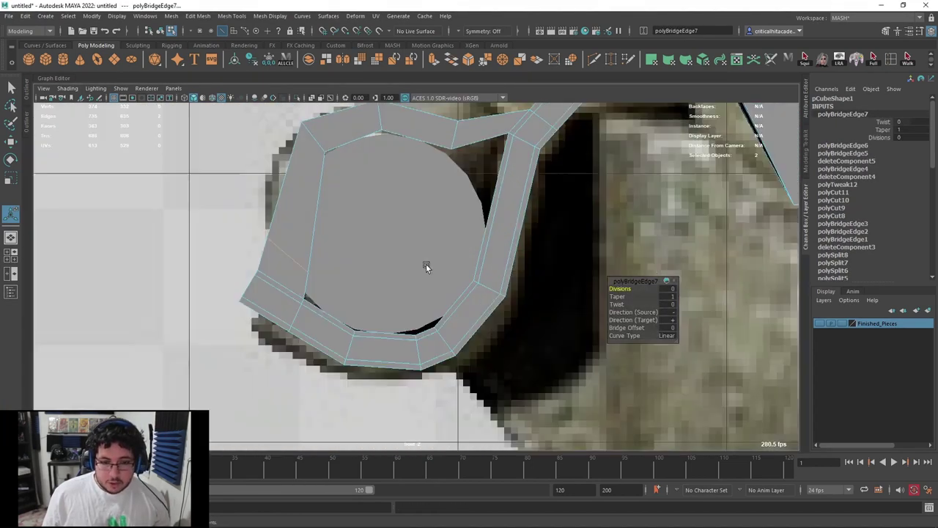
pyautogui.keyDown('alt'); pyautogui.moveTo(408, 216); pyautogui.dragTo(447, 220, button='middle'); pyautogui.keyUp('alt')
pyautogui.moveTo(277, 178); pyautogui.dragTo(302, 188)
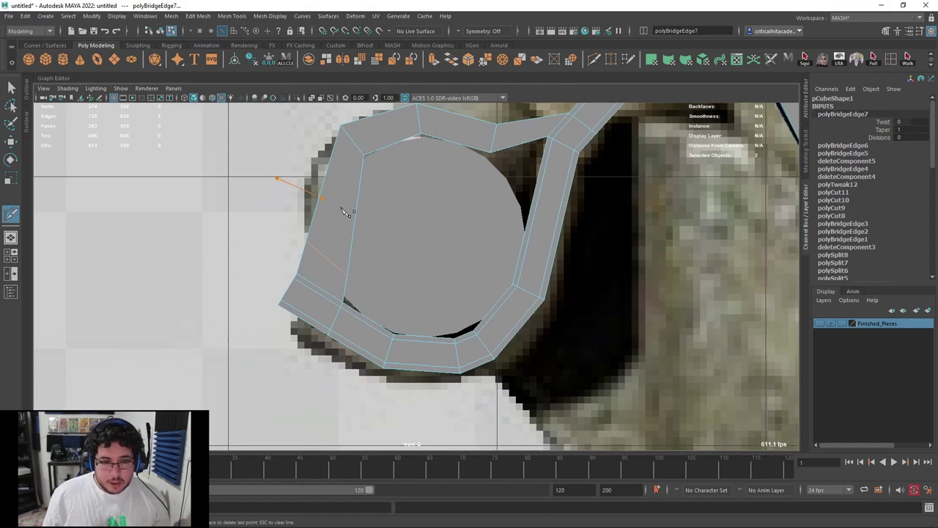
pyautogui.moveTo(404, 233); pyautogui.dragTo(405, 234)
pyautogui.press('q')
# Move the brace's lower outer and inner vertices away from the pin in wireframe to round its curve
pyautogui.moveTo(352, 203); pyautogui.dragTo(320, 203, button='right')
pyautogui.moveTo(388, 193); pyautogui.dragTo(307, 196)
pyautogui.press('w')
pyautogui.press('4')
pyautogui.moveTo(378, 268); pyautogui.dragTo(328, 268)
pyautogui.moveTo(315, 235); pyautogui.dragTo(297, 253)
pyautogui.moveTo(306, 241); pyautogui.dragTo(295, 239)
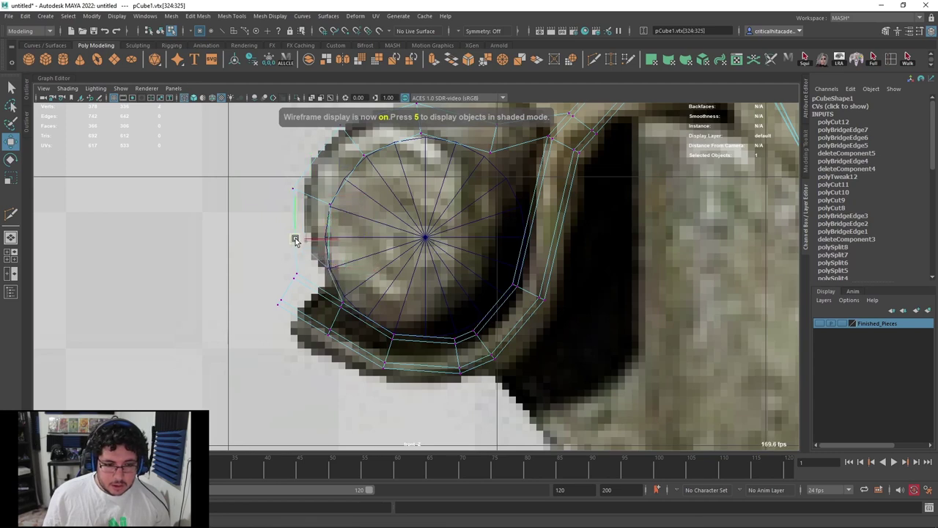
# Fit the new cut's outer and inner vertices around the pin's outline and check the loop in smooth preview
pyautogui.moveTo(309, 172); pyautogui.dragTo(283, 199)
pyautogui.moveTo(292, 188); pyautogui.dragTo(305, 182)
pyautogui.moveTo(301, 224); pyautogui.dragTo(328, 253)
pyautogui.moveTo(341, 205)
pyautogui.mouseDown()
pyautogui.moveTo(320, 218)
pyautogui.moveTo(325, 203)
pyautogui.mouseUp()
pyautogui.keyDown('alt'); pyautogui.moveTo(346, 195); pyautogui.dragTo(338, 236, button='middle'); pyautogui.keyUp('alt')
pyautogui.press('3')
pyautogui.press('6')
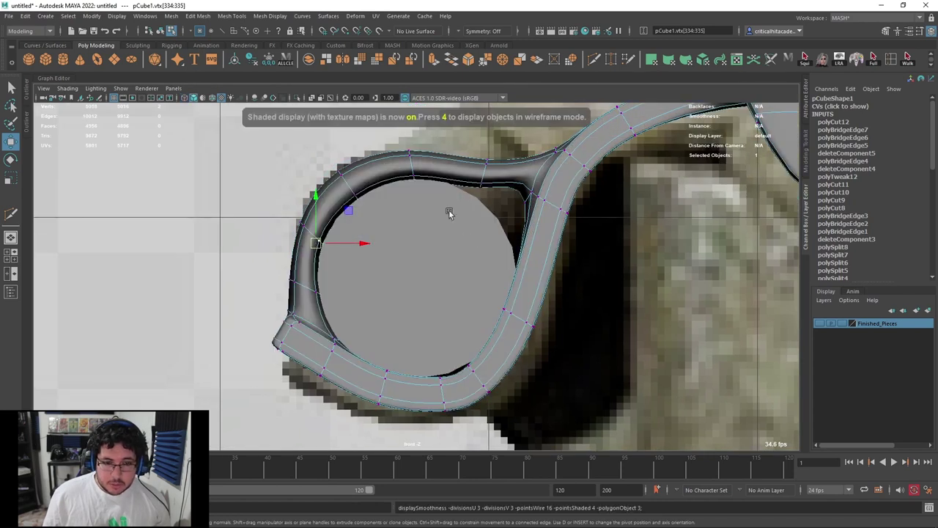
pyautogui.press('1')
# Delete the brace faces that connect its upper end to the hook's bend
pyautogui.keyDown('alt'); pyautogui.moveTo(504, 238); pyautogui.dragTo(459, 269, button='middle'); pyautogui.keyUp('alt')
pyautogui.press('4')
pyautogui.scroll(-5, 440, 242)
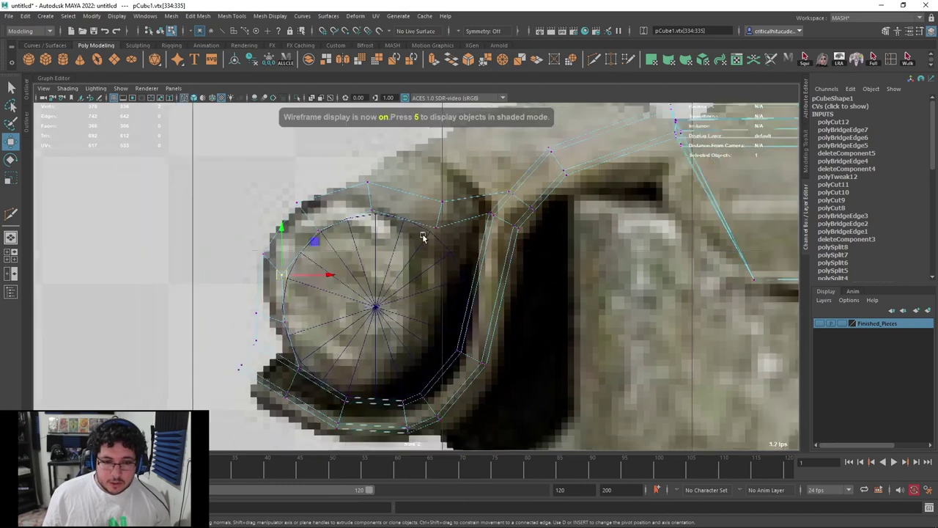
pyautogui.scroll(6, 442, 252)
pyautogui.keyDown('alt'); pyautogui.moveTo(517, 207); pyautogui.dragTo(436, 258, button='middle'); pyautogui.keyUp('alt')
pyautogui.moveTo(449, 224); pyautogui.dragTo(407, 235, button='right')
pyautogui.moveTo(455, 183); pyautogui.dragTo(413, 246, button='right')
pyautogui.click(423, 220)
pyautogui.press('Delete')
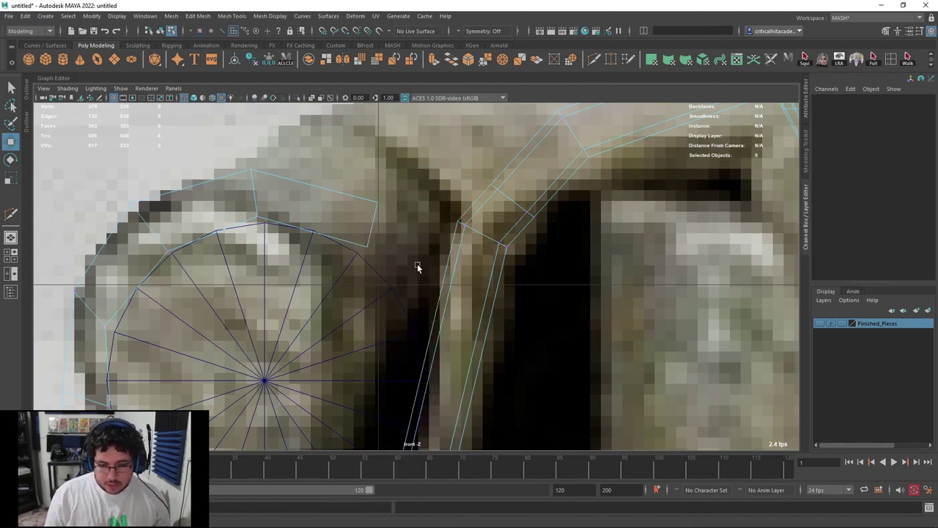
# Cut an edge line across the hook's arm just below its upper bend with Multi-Cut
pyautogui.keyDown('alt'); pyautogui.moveTo(497, 216); pyautogui.dragTo(492, 174, button='middle'); pyautogui.keyUp('alt')
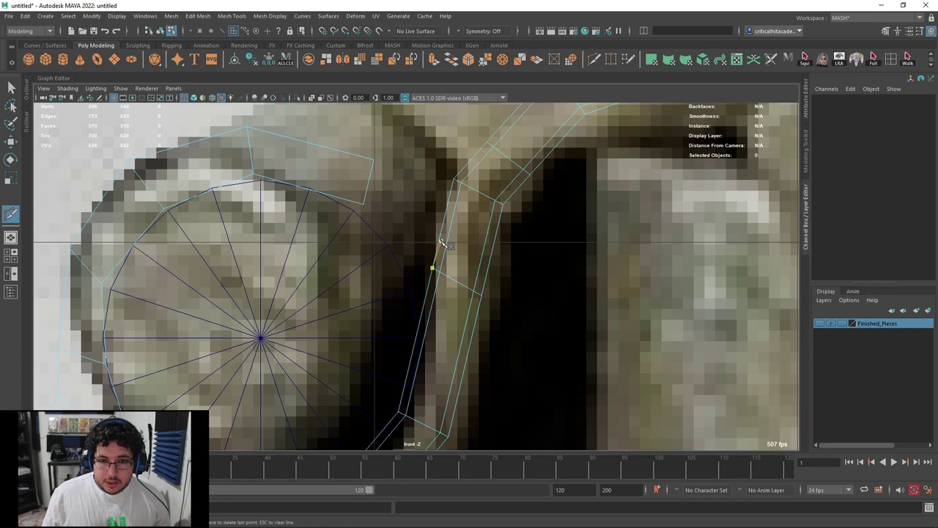
pyautogui.press('q')
# Bridge the top edge of the brace's open end to the hook's upper bend
pyautogui.press('space')
pyautogui.moveTo(446, 275)
pyautogui.mouseDown()
pyautogui.moveTo(458, 232)
pyautogui.moveTo(490, 283)
pyautogui.moveTo(454, 261)
pyautogui.mouseUp()
pyautogui.press('6')
pyautogui.moveTo(404, 212); pyautogui.dragTo(407, 188, button='right')
pyautogui.click(408, 205)
pyautogui.keyDown('alt'); pyautogui.moveTo(475, 231); pyautogui.dragTo(465, 249); pyautogui.keyUp('alt')
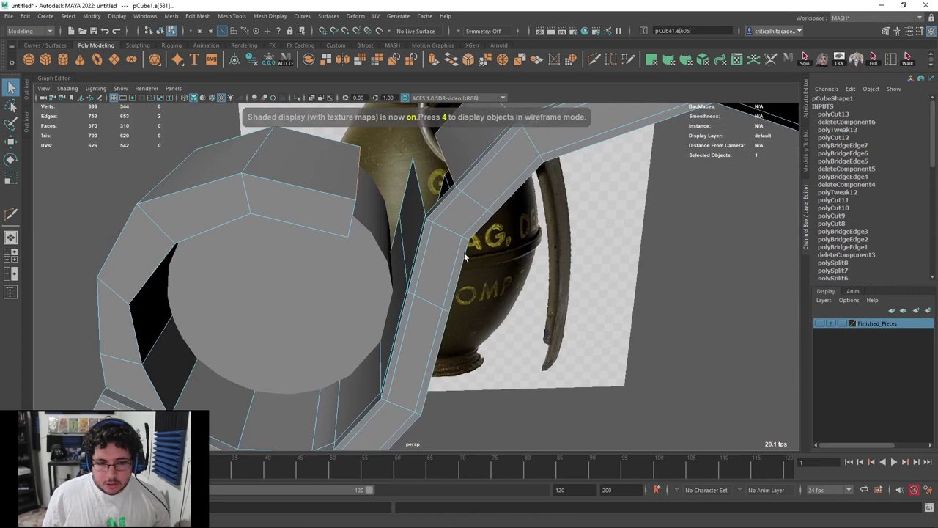
pyautogui.click(453, 64)
# Try to bridge the lower edge of the brace's open end to the hook's arm, and undo that bridge
pyautogui.keyDown('alt'); pyautogui.moveTo(444, 157); pyautogui.dragTo(460, 285); pyautogui.keyUp('alt')
pyautogui.click(315, 245)
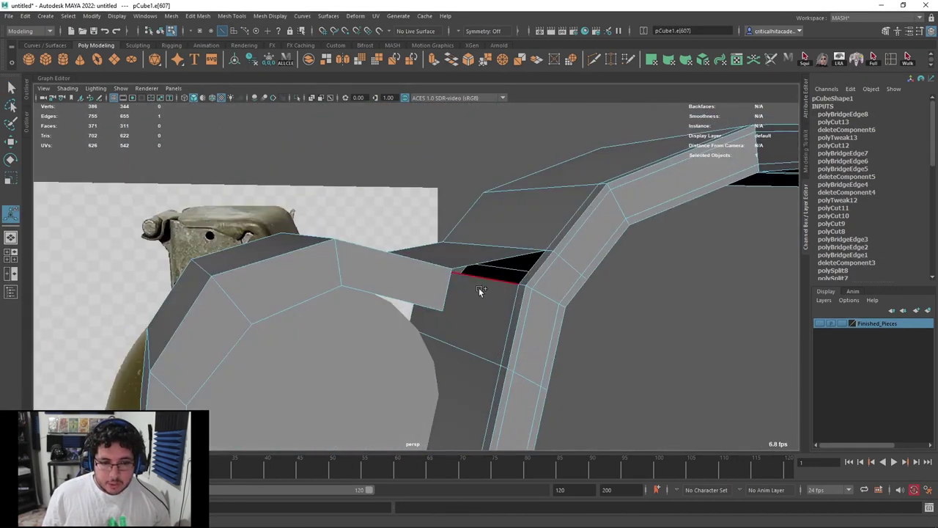
pyautogui.keyDown('alt'); pyautogui.moveTo(548, 294); pyautogui.dragTo(548, 113); pyautogui.keyUp('alt')
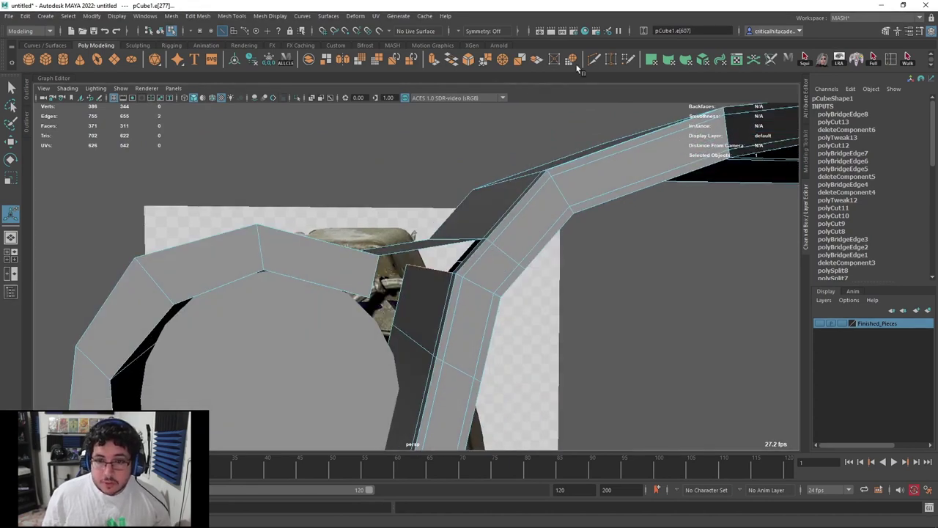
pyautogui.click(457, 62)
pyautogui.keyDown('alt'); pyautogui.moveTo(433, 188); pyautogui.dragTo(358, 219); pyautogui.keyUp('alt')
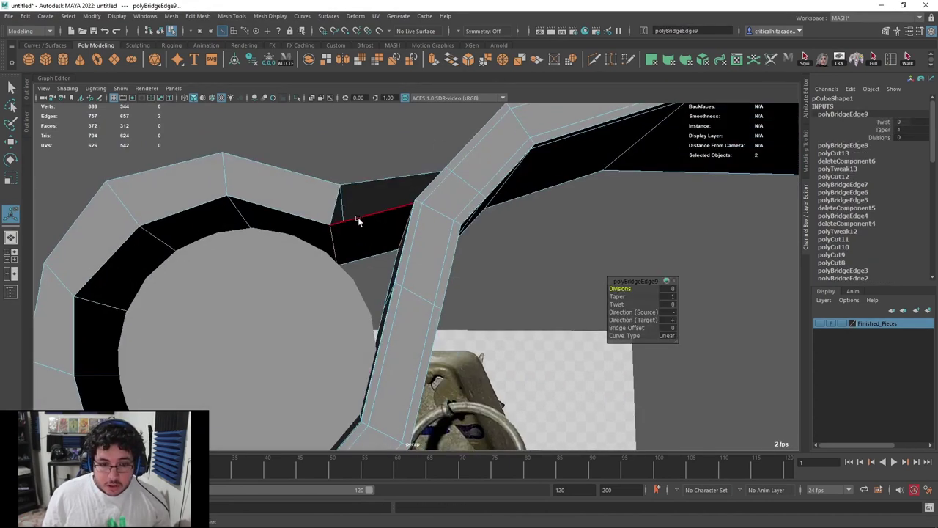
pyautogui.click(358, 220)
pyautogui.keyDown('shift'); pyautogui.click(374, 185); pyautogui.keyUp('shift')
pyautogui.keyDown('alt'); pyautogui.moveTo(373, 184); pyautogui.dragTo(406, 209); pyautogui.keyUp('alt')
pyautogui.hotkey('ctrl', 'z')
pyautogui.hotkey('ctrl', 'z')
pyautogui.hotkey('ctrl', 'z')
pyautogui.hotkey('ctrl', 'z')
pyautogui.hotkey('ctrl', 'z')
pyautogui.hotkey('ctrl', 'z')
pyautogui.hotkey('ctrl', 'z')
pyautogui.hotkey('ctrl', 'z')
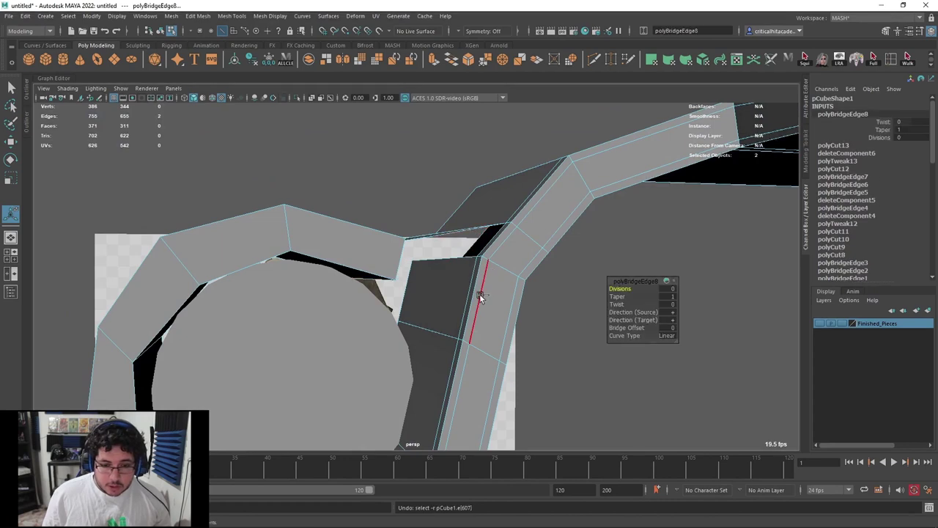
# Delete the bridged top face and the hook's inner face between its upper bend and the new cut
pyautogui.keyDown('alt'); pyautogui.moveTo(467, 300); pyautogui.dragTo(404, 293); pyautogui.keyUp('alt')
pyautogui.moveTo(404, 293); pyautogui.dragTo(406, 277, button='right')
pyautogui.click(401, 295)
pyautogui.click(403, 292)
pyautogui.press('Delete')
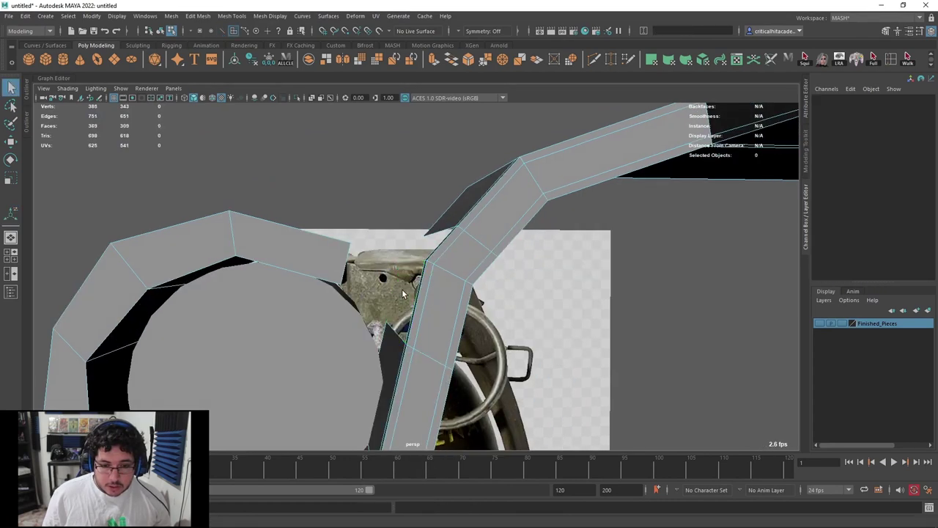
# Try to bridge the inner edge of the brace's open end to the cut edge on the hook's arm
pyautogui.keyDown('alt'); pyautogui.moveTo(403, 292); pyautogui.dragTo(383, 249); pyautogui.keyUp('alt')
pyautogui.moveTo(360, 161); pyautogui.dragTo(360, 144, button='right')
pyautogui.click(357, 182)
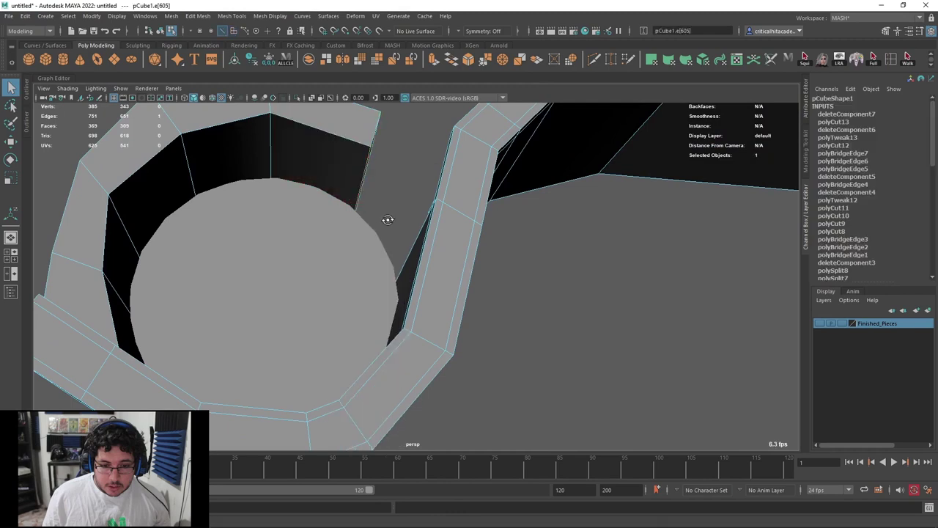
pyautogui.keyDown('alt'); pyautogui.moveTo(388, 220); pyautogui.dragTo(423, 236); pyautogui.keyUp('alt')
pyautogui.keyDown('shift'); pyautogui.click(443, 253); pyautogui.keyUp('shift')
pyautogui.click(451, 60)
pyautogui.keyDown('alt'); pyautogui.moveTo(445, 176); pyautogui.dragTo(378, 282); pyautogui.keyUp('alt')
pyautogui.click(318, 287)
pyautogui.keyDown('alt'); pyautogui.moveTo(319, 288); pyautogui.dragTo(454, 279); pyautogui.keyUp('alt')
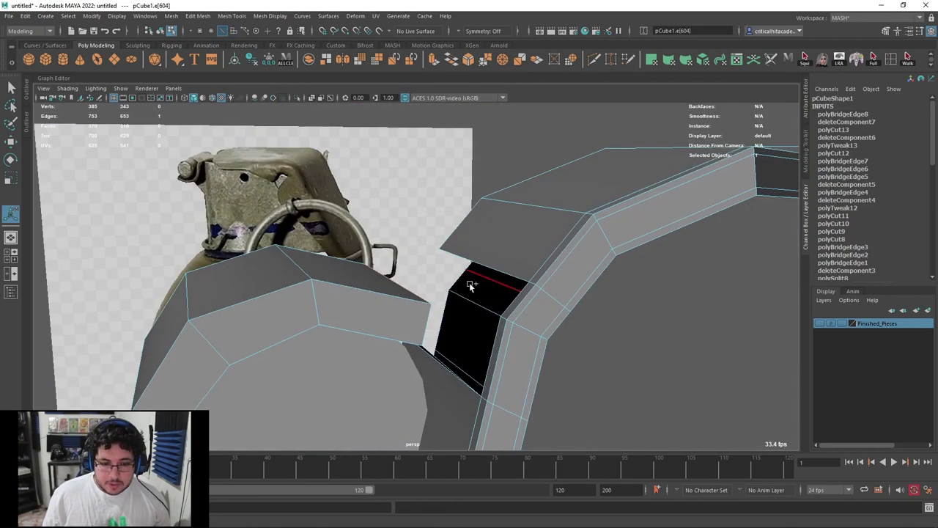
pyautogui.rightClick(512, 302)
# Undo the last bridge and the deletion of the hook's inner face below its upper bend
pyautogui.hotkey('ctrl', 'z')
pyautogui.hotkey('ctrl', 'z')
pyautogui.hotkey('ctrl', 'z')
pyautogui.hotkey('ctrl', 'z')
pyautogui.hotkey('ctrl', 'z')
pyautogui.hotkey('ctrl', 'z')
pyautogui.hotkey('ctrl', 'z')
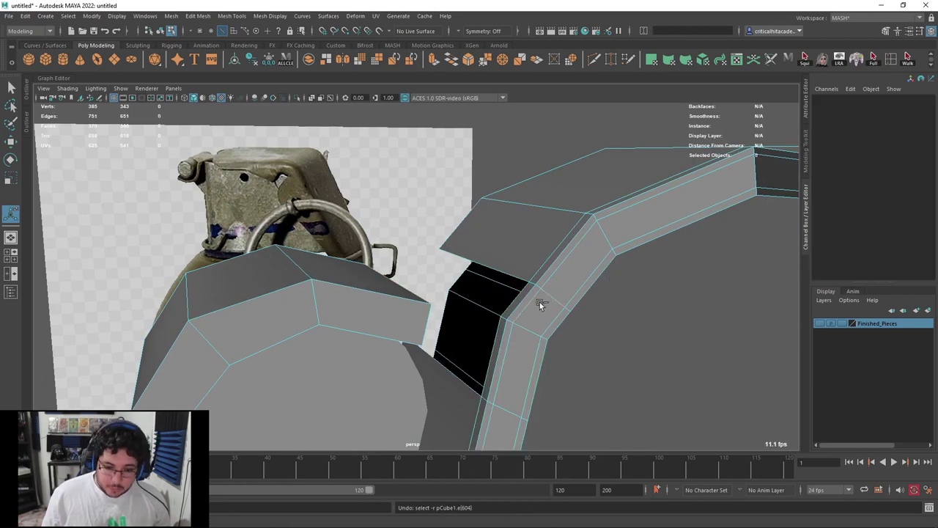
pyautogui.hotkey('ctrl', 'z')
# Bridge the gap across the hook's upper bend and delete the hook's inner face facing the brace's open end
pyautogui.press('q')
pyautogui.click(477, 262)
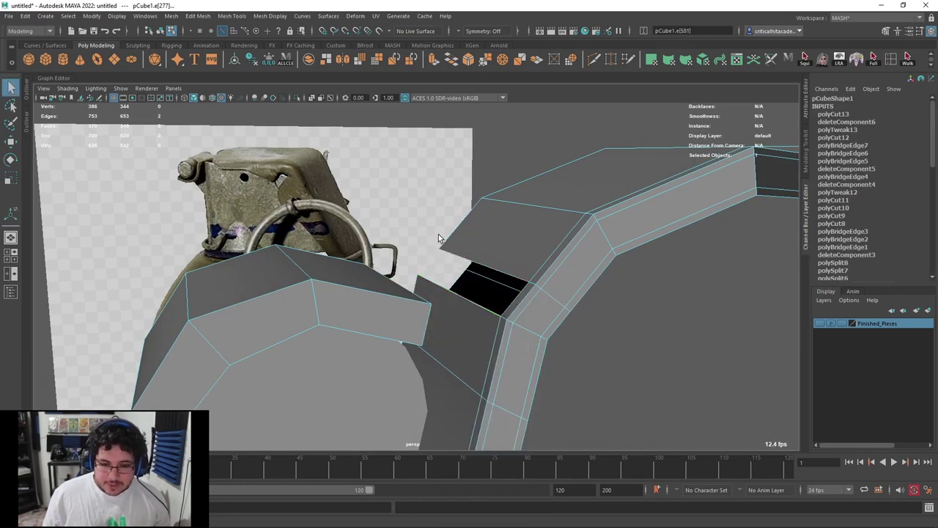
pyautogui.click(452, 61)
pyautogui.keyDown('alt'); pyautogui.moveTo(463, 236); pyautogui.dragTo(429, 263); pyautogui.keyUp('alt')
pyautogui.press('q')
pyautogui.press('F11')
pyautogui.click(454, 278)
pyautogui.press('Delete')
# Bridge the lower and upper edges of the brace's open end to the matching edges on the hook's arm
pyautogui.moveTo(330, 167); pyautogui.dragTo(331, 139, button='right')
pyautogui.click(359, 202)
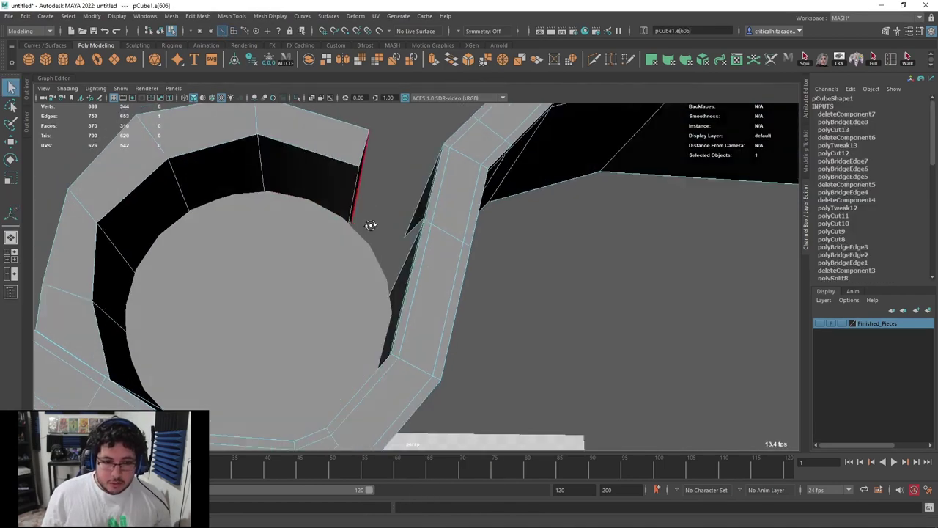
pyautogui.keyDown('alt'); pyautogui.moveTo(372, 224); pyautogui.dragTo(421, 255); pyautogui.keyUp('alt')
pyautogui.click(453, 61)
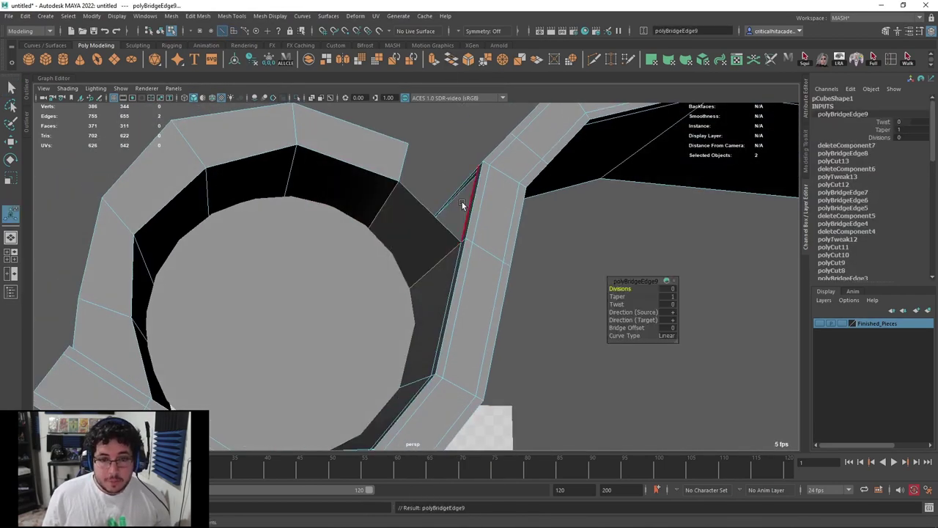
pyautogui.keyDown('alt'); pyautogui.moveTo(464, 206); pyautogui.dragTo(435, 288); pyautogui.keyUp('alt')
pyautogui.click(413, 294)
pyautogui.press('g')
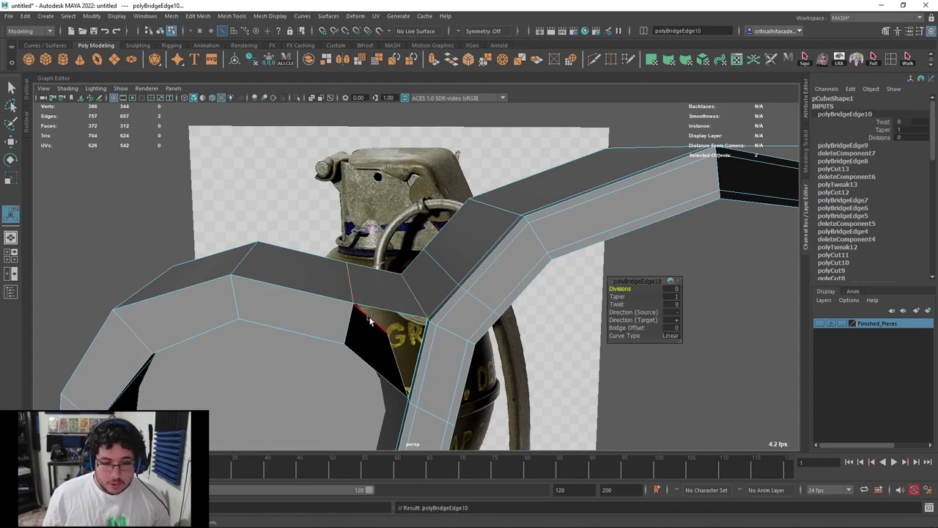
# Bridge the side edges between the brace's end and the hook to close the loop's remaining side gap
pyautogui.keyDown('alt'); pyautogui.moveTo(368, 315); pyautogui.dragTo(353, 277); pyautogui.keyUp('alt')
pyautogui.click(351, 280)
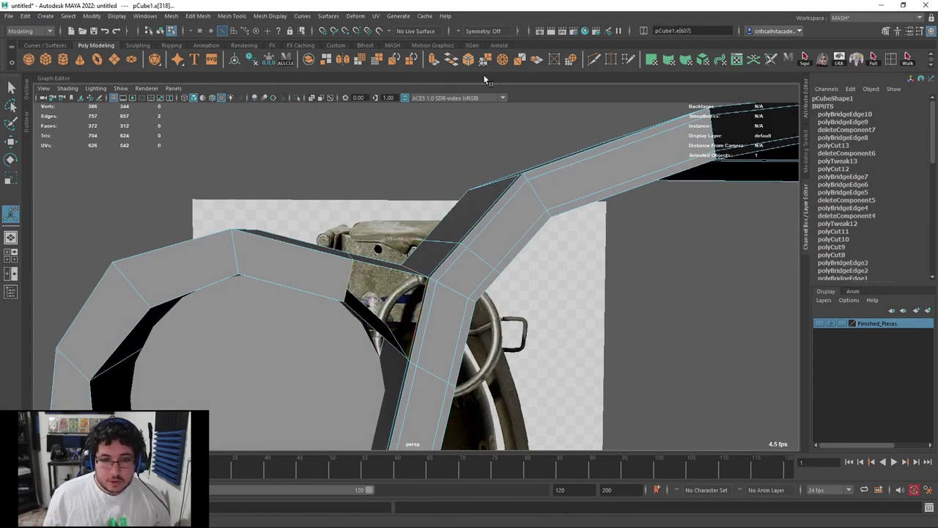
pyautogui.click(455, 63)
pyautogui.scroll(-1, 500, 288)
pyautogui.keyDown('alt'); pyautogui.moveTo(500, 289); pyautogui.dragTo(504, 306); pyautogui.keyUp('alt')
pyautogui.press('q')
pyautogui.moveTo(536, 251); pyautogui.dragTo(561, 190, button='right')
# In the front view, adjust the vertices where the loop's lower bridge meets the hook's arm against the reference image
pyautogui.scroll(-3, 561, 191)
pyautogui.keyDown('alt'); pyautogui.moveTo(506, 293); pyautogui.dragTo(470, 317); pyautogui.keyUp('alt')
pyautogui.press('space')
pyautogui.click(470, 317)
pyautogui.scroll(3, 438, 290)
pyautogui.press('4')
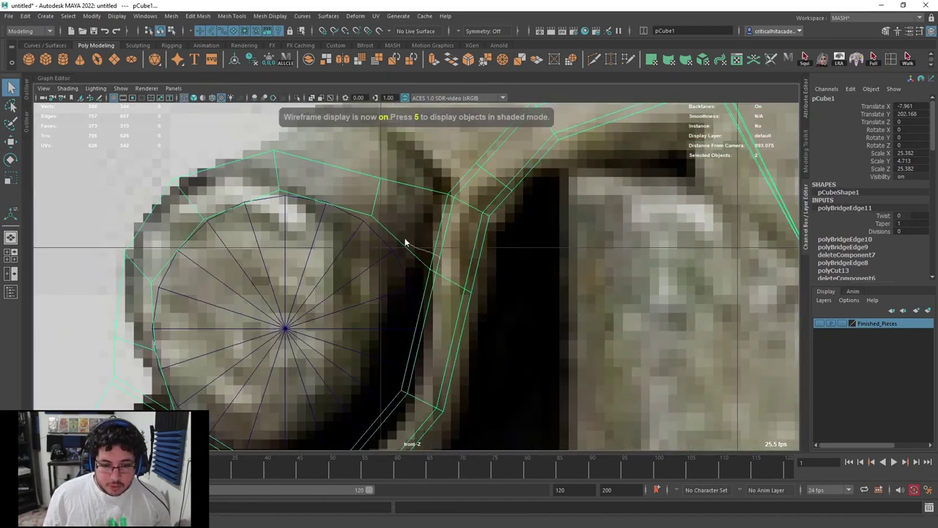
pyautogui.press('w')
pyautogui.moveTo(452, 249); pyautogui.dragTo(421, 291)
# Inspect the closed loop in perspective, comparing its smoothed preview with the unsmoothed mesh at the inner corner
pyautogui.press('3')
pyautogui.press('6')
pyautogui.press('space')
pyautogui.keyDown('alt'); pyautogui.moveTo(447, 280); pyautogui.dragTo(456, 247); pyautogui.keyUp('alt')
pyautogui.press('space')
pyautogui.press('5')
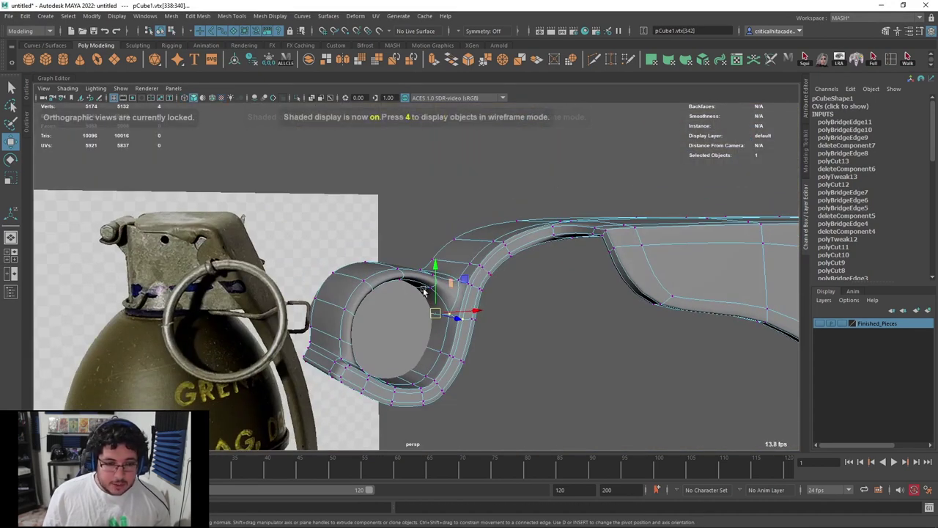
pyautogui.press('4')
pyautogui.keyDown('alt'); pyautogui.moveTo(417, 292); pyautogui.dragTo(479, 321); pyautogui.keyUp('alt')
pyautogui.press('6')
pyautogui.keyDown('alt'); pyautogui.moveTo(474, 333); pyautogui.dragTo(450, 222, button='middle'); pyautogui.keyUp('alt')
pyautogui.scroll(4, 450, 223)
pyautogui.press('1')
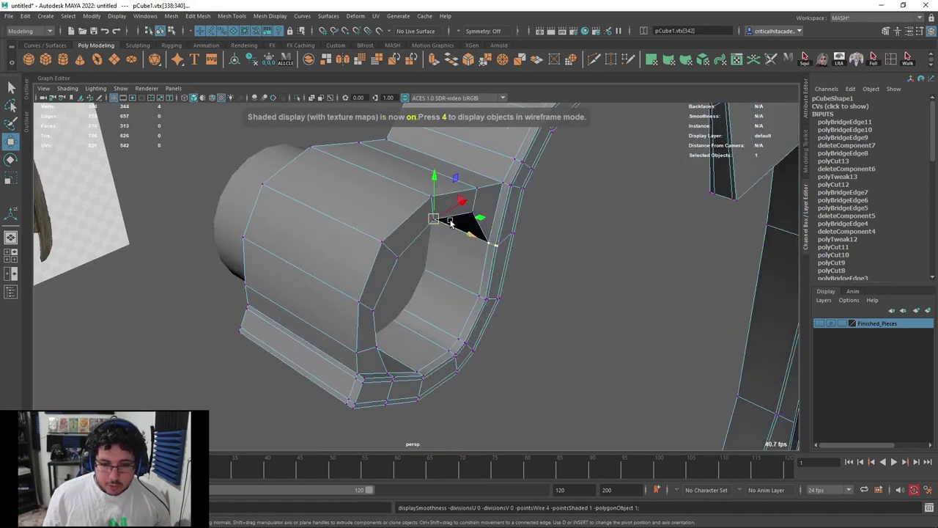
# Examine the side faces and inner edges of the loop by selecting them around the hinge opening
pyautogui.press('q')
pyautogui.moveTo(477, 198); pyautogui.dragTo(480, 238, button='right')
pyautogui.click(484, 210)
pyautogui.keyDown('shift'); pyautogui.doubleClick(369, 366); pyautogui.keyUp('shift')
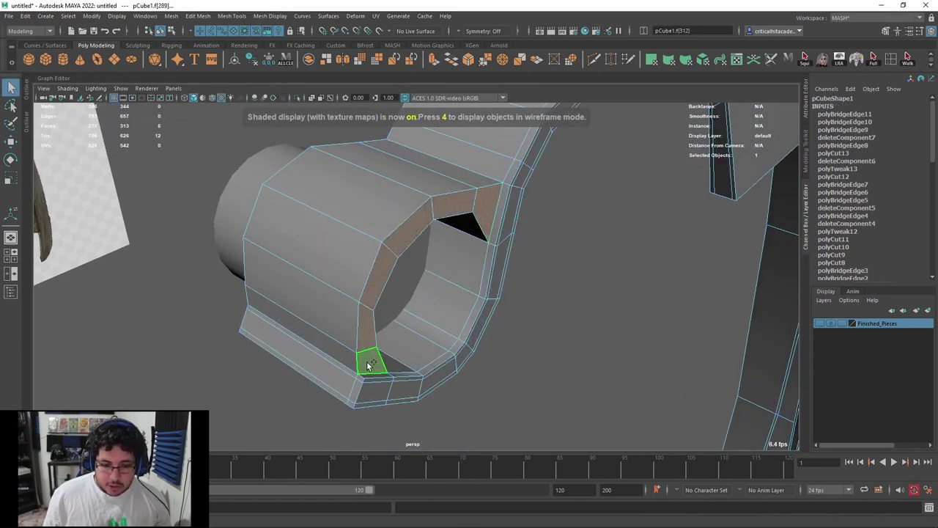
pyautogui.press('w')
pyautogui.moveTo(467, 293)
pyautogui.mouseDown()
pyautogui.moveTo(437, 286)
pyautogui.moveTo(425, 298)
pyautogui.moveTo(475, 310)
pyautogui.mouseUp()
pyautogui.moveTo(475, 310); pyautogui.dragTo(476, 279, button='right')
pyautogui.click(480, 313)
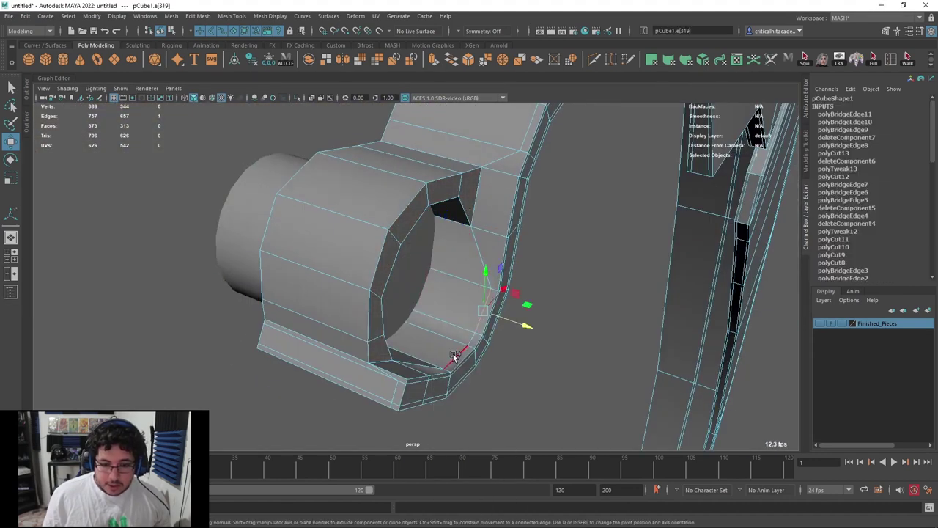
pyautogui.keyDown('alt'); pyautogui.moveTo(425, 369); pyautogui.dragTo(475, 350); pyautogui.keyUp('alt')
pyautogui.keyDown('alt'); pyautogui.moveTo(475, 349); pyautogui.dragTo(489, 321); pyautogui.keyUp('alt')
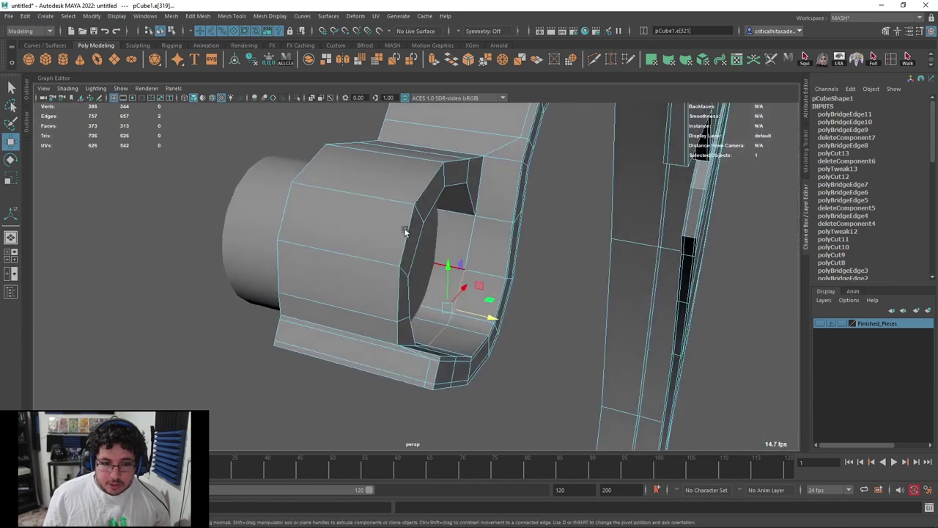
pyautogui.moveTo(475, 264); pyautogui.dragTo(530, 229, button='right')
pyautogui.click(530, 228)
# Insert two supporting edge loops along the hinge loop's inner rim with Multi-Cut and turn on the lever's smooth preview
pyautogui.click(477, 207)
pyautogui.press('3')
pyautogui.keyDown('alt'); pyautogui.moveTo(478, 207); pyautogui.dragTo(451, 198); pyautogui.keyUp('alt')
pyautogui.press('1')
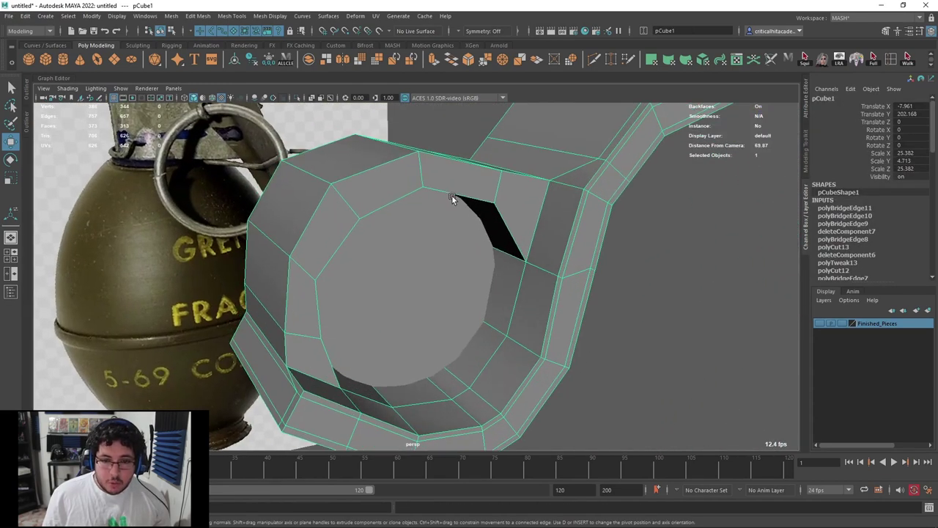
pyautogui.click(592, 60)
pyautogui.keyDown('alt'); pyautogui.moveTo(493, 251); pyautogui.dragTo(524, 254); pyautogui.keyUp('alt')
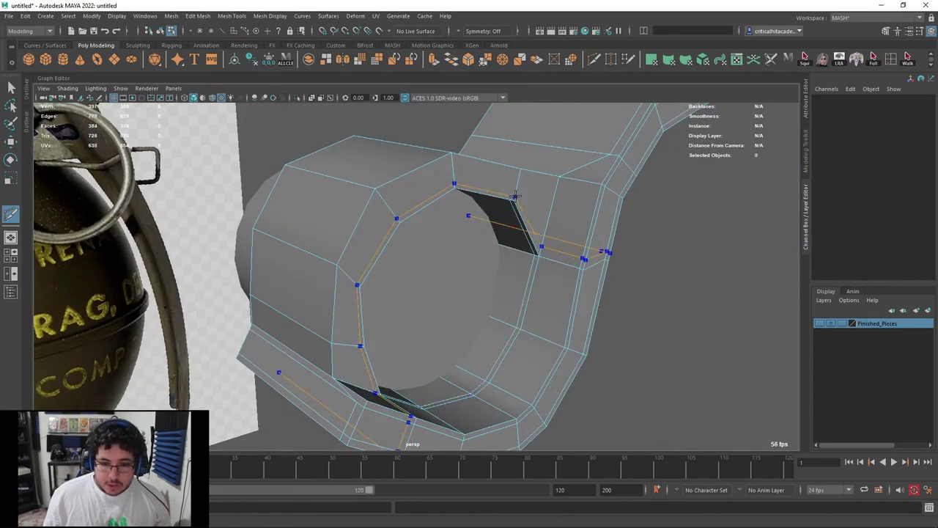
pyautogui.keyDown('ctrl'); pyautogui.click(370, 187); pyautogui.keyUp('ctrl')
pyautogui.press('3')
pyautogui.press('q')
pyautogui.moveTo(484, 209); pyautogui.dragTo(534, 196, button='right')
pyautogui.click(628, 242)
# Inspect the smoothed hinge loop and the whole lever from several angles against the reference image
pyautogui.scroll(-5, 628, 243)
pyautogui.keyDown('alt'); pyautogui.moveTo(628, 242); pyautogui.dragTo(518, 274); pyautogui.keyUp('alt')
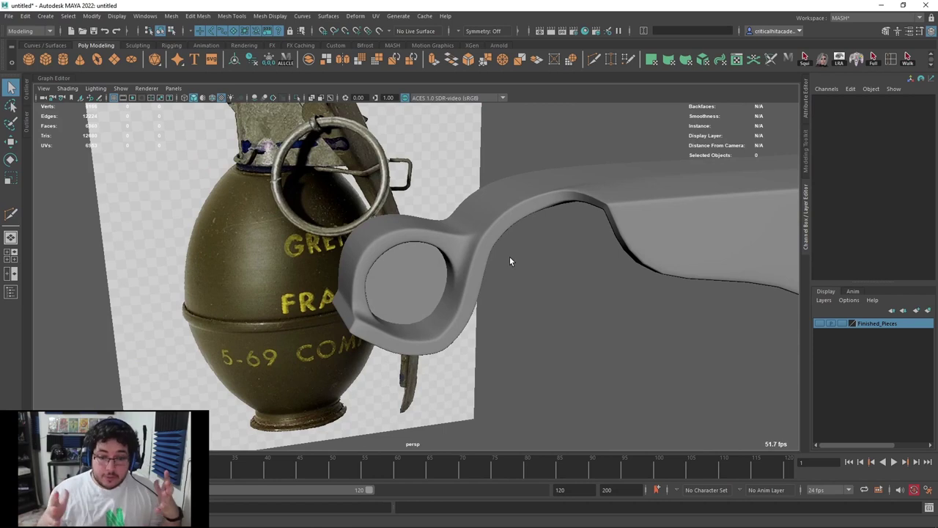
pyautogui.keyDown('alt'); pyautogui.moveTo(511, 261); pyautogui.dragTo(478, 242); pyautogui.keyUp('alt')
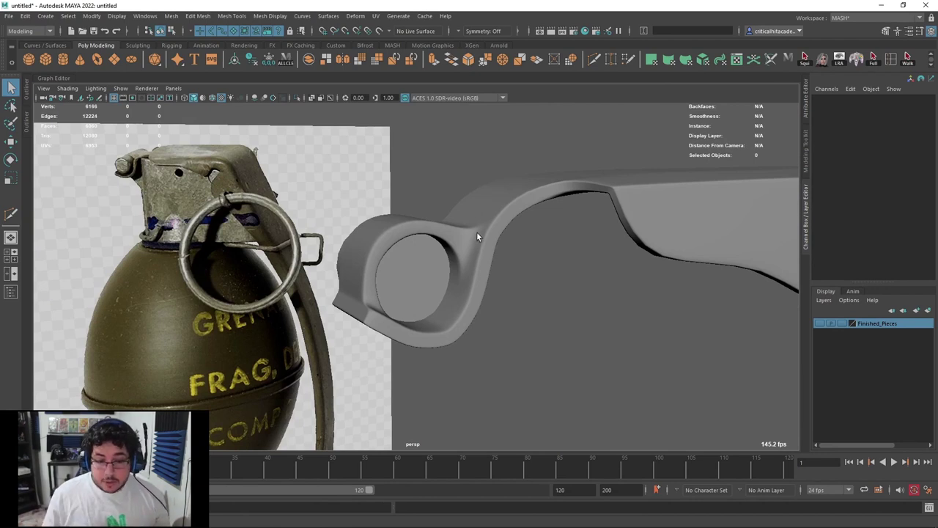
pyautogui.keyDown('alt'); pyautogui.moveTo(477, 241); pyautogui.dragTo(475, 221); pyautogui.keyUp('alt')
pyautogui.scroll(-7, 476, 224)
pyautogui.keyDown('alt'); pyautogui.moveTo(490, 257); pyautogui.dragTo(508, 275); pyautogui.keyUp('alt')
pyautogui.scroll(5, 451, 304)
pyautogui.click(433, 244)
pyautogui.scroll(-4, 431, 244)
pyautogui.scroll(-3, 451, 269)
pyautogui.scroll(5, 518, 290)
pyautogui.keyDown('alt'); pyautogui.moveTo(502, 169); pyautogui.dragTo(490, 222); pyautogui.keyUp('alt')
# Mirror the lever across the world Z axis in the negative direction, combining with the original and merging border vertices
pyautogui.click(615, 226)
pyautogui.click(538, 195)
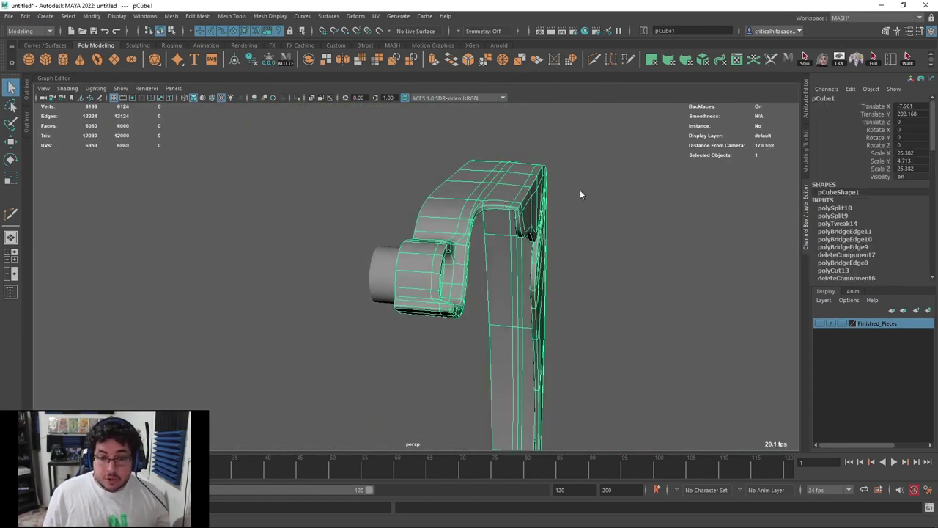
pyautogui.click(154, 16)
pyautogui.moveTo(169, 15)
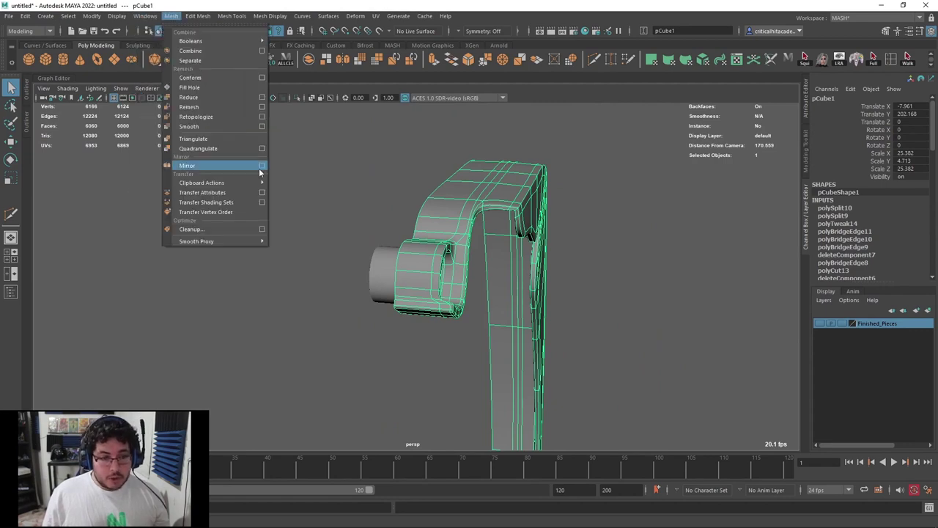
pyautogui.click(261, 165)
pyautogui.keyDown('alt'); pyautogui.moveTo(381, 183); pyautogui.dragTo(350, 170); pyautogui.keyUp('alt')
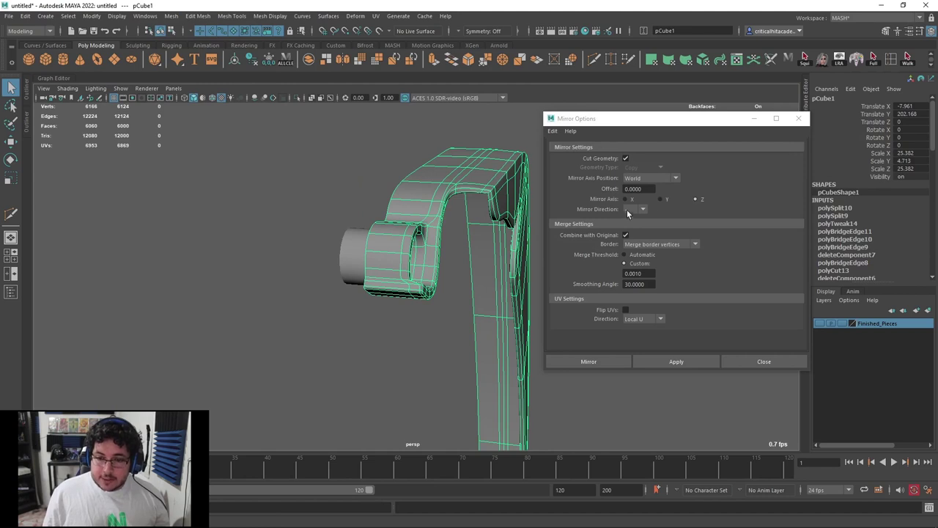
pyautogui.click(676, 361)
pyautogui.keyDown('alt'); pyautogui.moveTo(427, 237); pyautogui.dragTo(490, 258); pyautogui.keyUp('alt')
pyautogui.click(490, 273)
# Lengthen the hinge pin cylinder along its axis to a Y scale of 10.154 and close the Mirror options
pyautogui.keyDown('alt'); pyautogui.moveTo(389, 246); pyautogui.dragTo(356, 268); pyautogui.keyUp('alt')
pyautogui.click(226, 272)
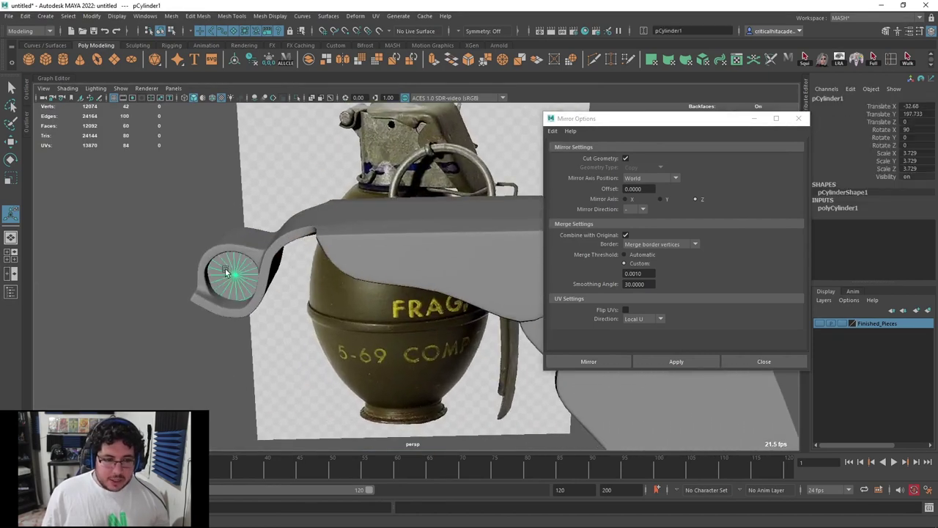
pyautogui.keyDown('alt'); pyautogui.moveTo(232, 272); pyautogui.dragTo(245, 267); pyautogui.keyUp('alt')
pyautogui.keyDown('alt'); pyautogui.moveTo(256, 169); pyautogui.dragTo(504, 313); pyautogui.keyUp('alt')
pyautogui.press('r')
pyautogui.keyDown('alt'); pyautogui.moveTo(505, 314); pyautogui.dragTo(298, 261); pyautogui.keyUp('alt')
pyautogui.keyDown('alt'); pyautogui.moveTo(298, 261); pyautogui.dragTo(373, 279); pyautogui.keyUp('alt')
pyautogui.keyDown('alt'); pyautogui.moveTo(332, 246); pyautogui.dragTo(357, 294); pyautogui.keyUp('alt')
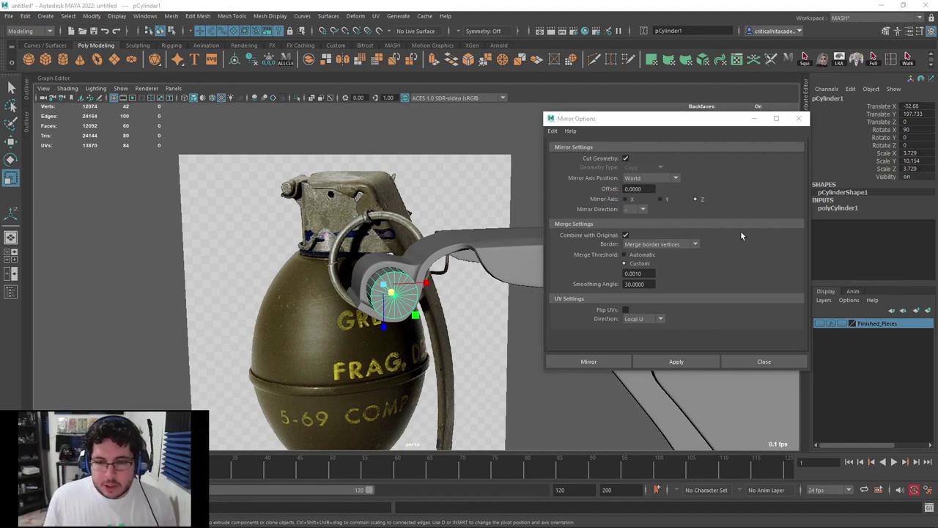
pyautogui.click(798, 118)
# Clean up the lever by centering its pivot, deleting its construction history and freezing its transformations
pyautogui.keyDown('alt'); pyautogui.moveTo(513, 293); pyautogui.dragTo(473, 278); pyautogui.keyUp('alt')
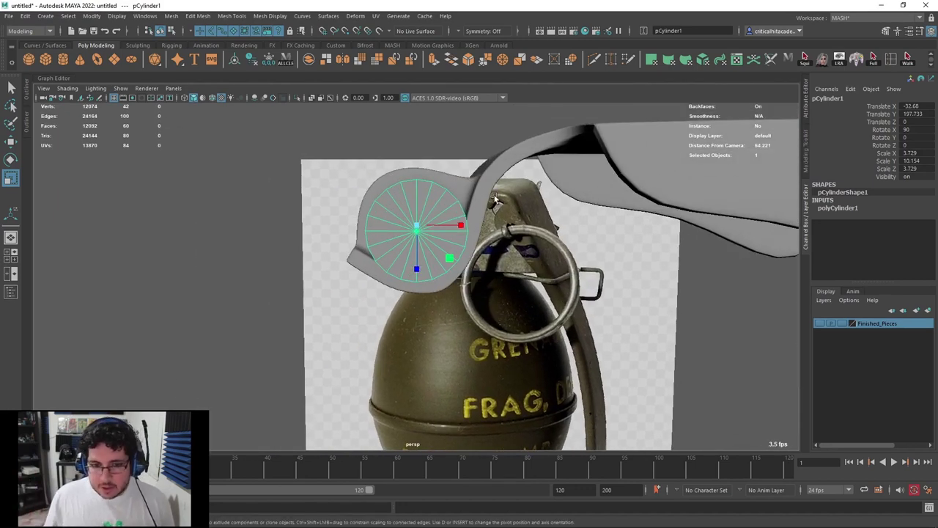
pyautogui.keyDown('alt'); pyautogui.moveTo(483, 188); pyautogui.dragTo(473, 183); pyautogui.keyUp('alt')
pyautogui.scroll(-5, 462, 232)
pyautogui.keyDown('alt'); pyautogui.moveTo(463, 232); pyautogui.dragTo(494, 205); pyautogui.keyUp('alt')
pyautogui.click(495, 204)
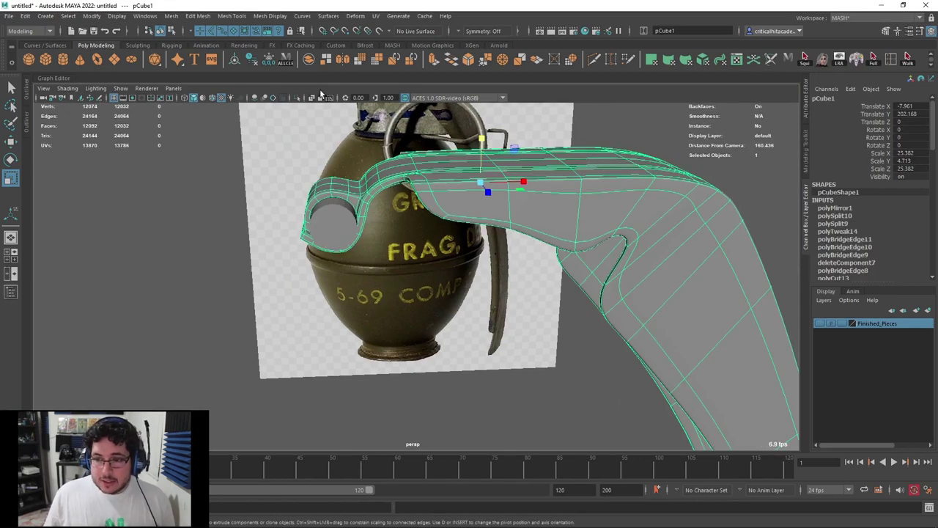
pyautogui.click(236, 63)
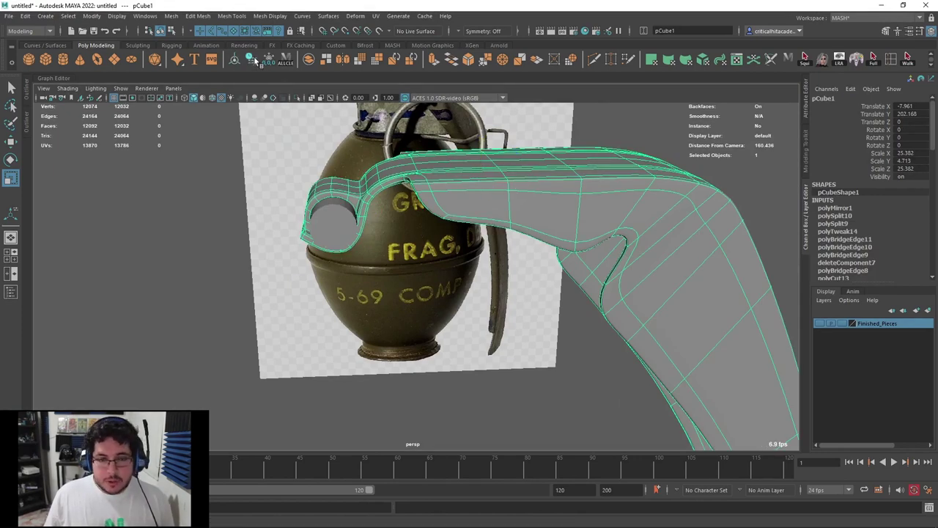
pyautogui.click(254, 61)
pyautogui.click(271, 61)
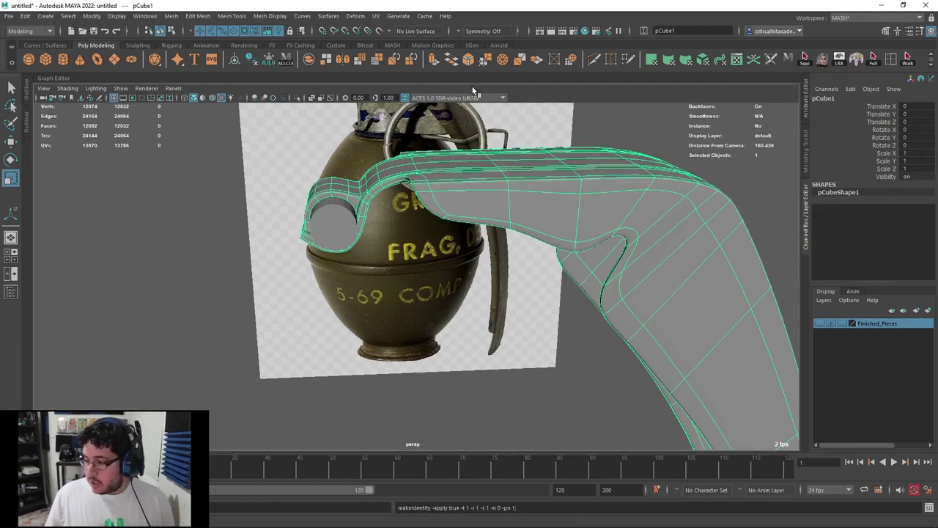
# Rename the lever mesh to SM_M51_Grenade_Handle
pyautogui.doubleClick(828, 98)
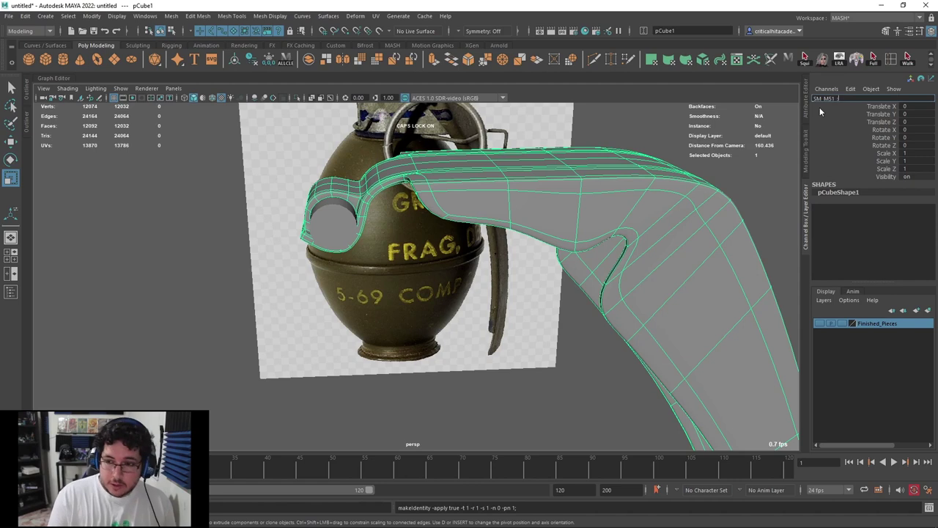
pyautogui.write('SM_M51_Grenad')
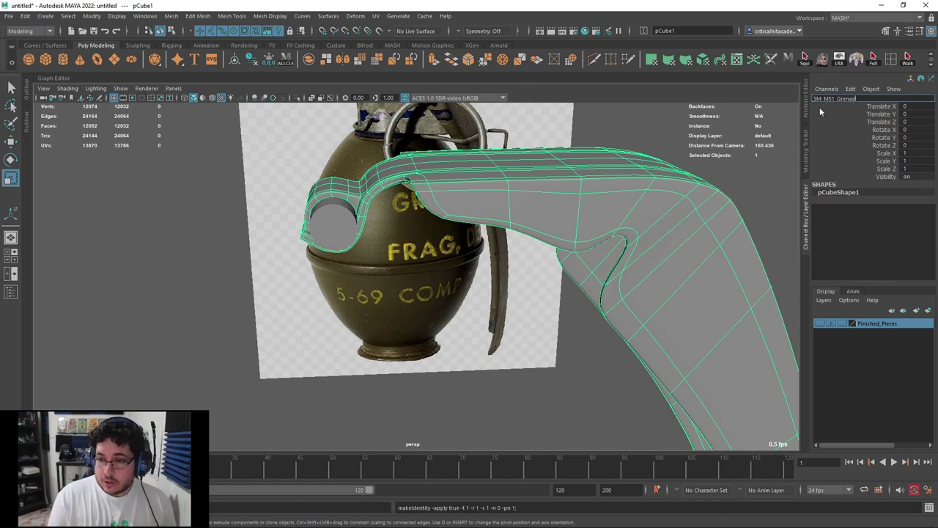
pyautogui.write('e_Handle')
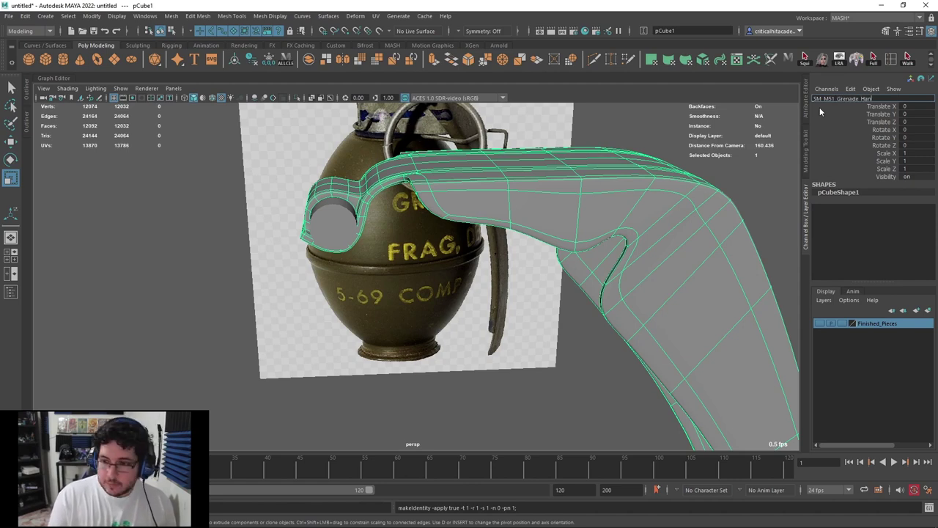
pyautogui.press('Return')
pyautogui.scroll(-3, 658, 221)
pyautogui.click(597, 270)
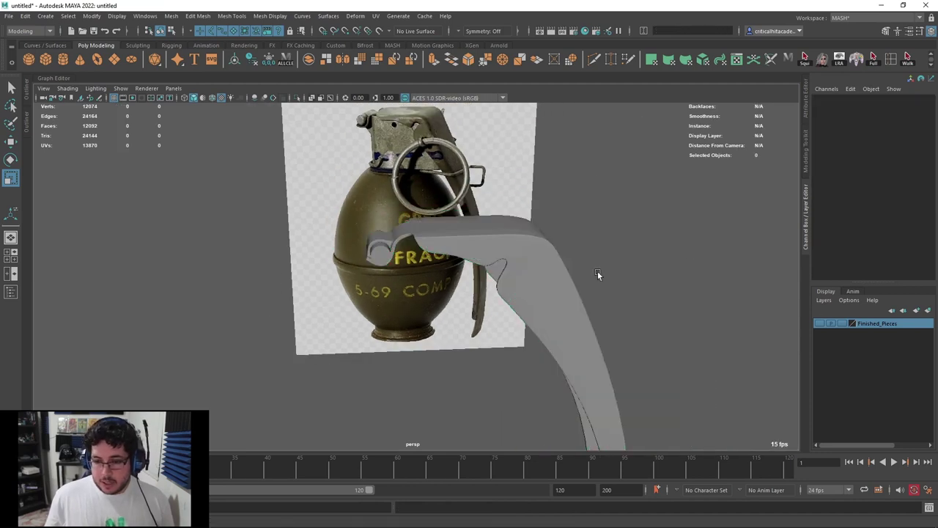
# Add the renamed lever to the Finished_Pieces display layer
pyautogui.click(520, 258)
pyautogui.keyDown('alt'); pyautogui.moveTo(585, 247); pyautogui.dragTo(636, 161); pyautogui.keyUp('alt')
pyautogui.rightClick(869, 325)
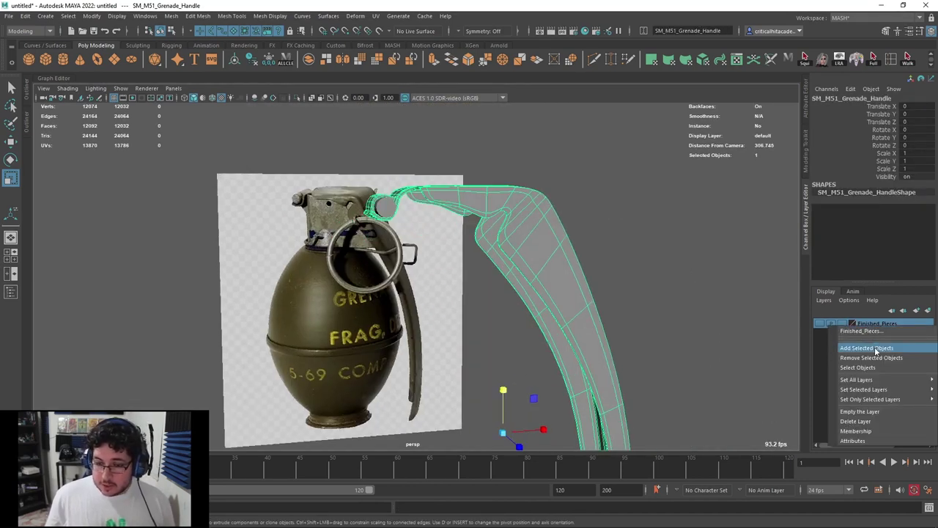
pyautogui.click(875, 350)
pyautogui.click(603, 253)
# Examine the fuze head, hinge, ring and clip on the reference image in the front view
pyautogui.keyDown('alt'); pyautogui.moveTo(603, 254); pyautogui.dragTo(421, 247); pyautogui.keyUp('alt')
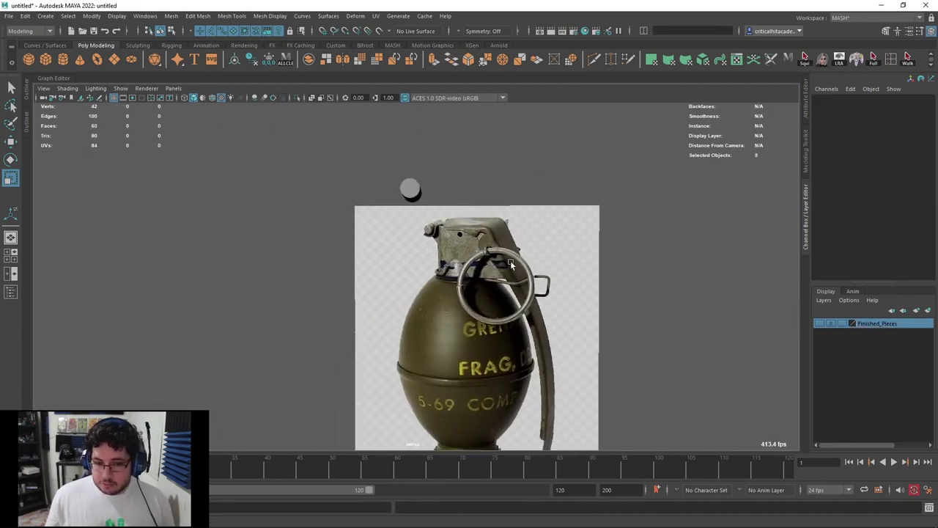
pyautogui.keyDown('alt'); pyautogui.moveTo(510, 260); pyautogui.dragTo(412, 256); pyautogui.keyUp('alt')
pyautogui.scroll(-2, 617, 235)
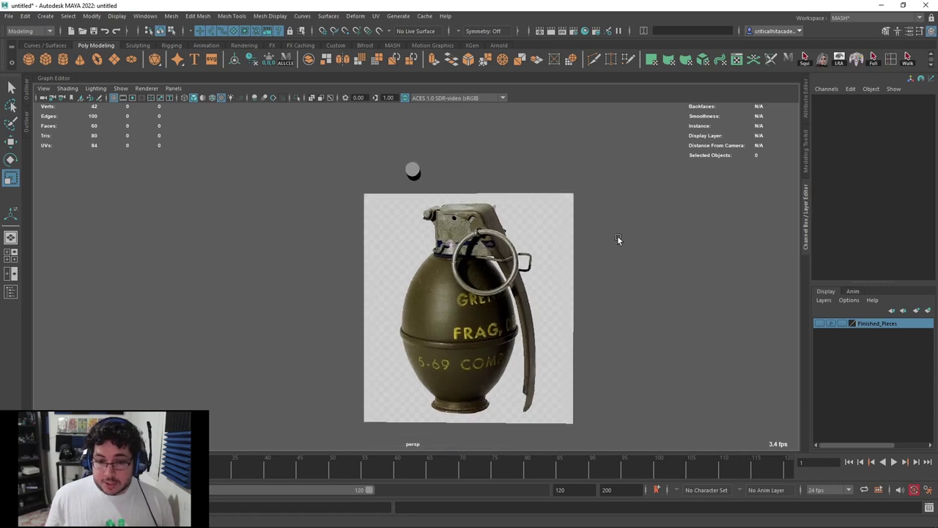
pyautogui.keyDown('alt'); pyautogui.moveTo(617, 235); pyautogui.dragTo(632, 287); pyautogui.keyUp('alt')
pyautogui.click(496, 264)
pyautogui.press('space')
pyautogui.moveTo(551, 223); pyautogui.dragTo(554, 246)
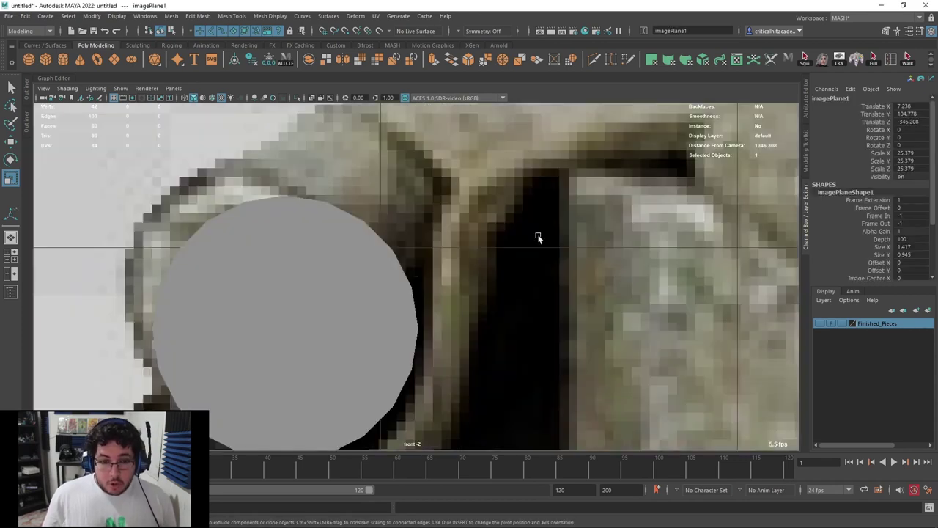
pyautogui.scroll(-7, 499, 302)
pyautogui.scroll(-7, 513, 296)
pyautogui.keyDown('alt'); pyautogui.moveTo(545, 319); pyautogui.dragTo(467, 218, button='middle'); pyautogui.keyUp('alt')
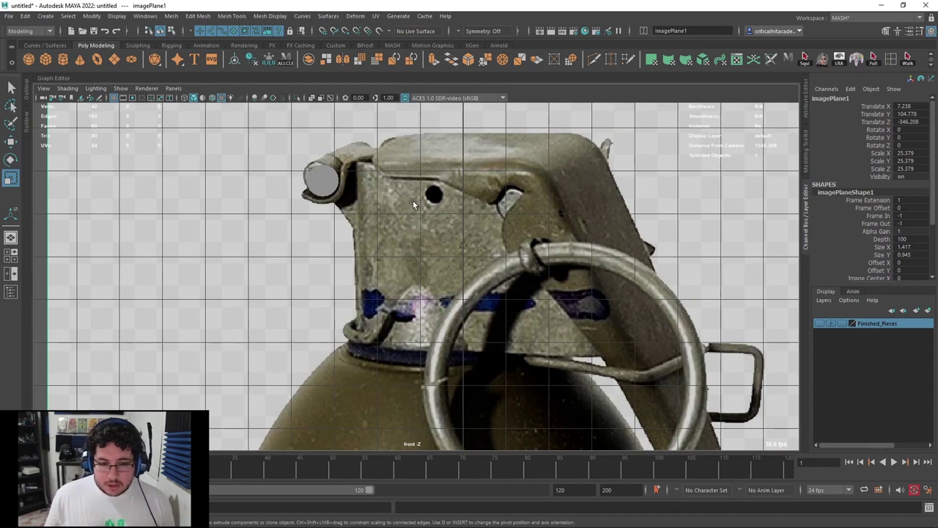
pyautogui.keyDown('alt'); pyautogui.moveTo(454, 300); pyautogui.dragTo(453, 217, button='middle'); pyautogui.keyUp('alt')
pyautogui.scroll(2, 434, 234)
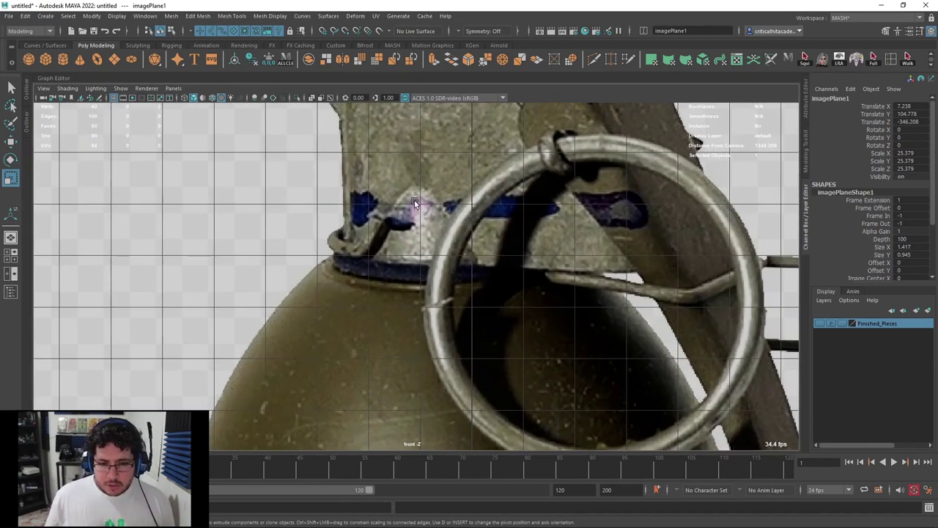
pyautogui.scroll(-2, 410, 216)
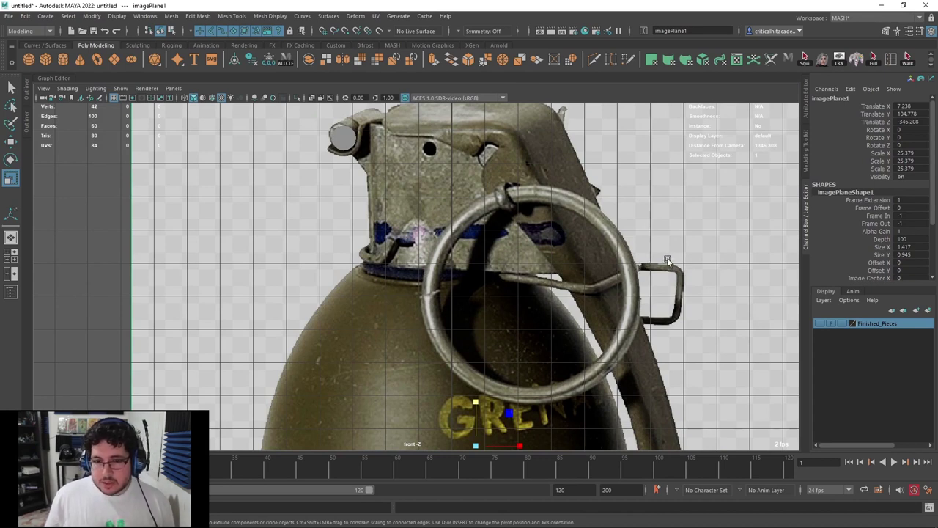
# Switch to Chrome and look through the related grenade photos for views of the lever and fuze
pyautogui.hotkey('alt', 'Tab')
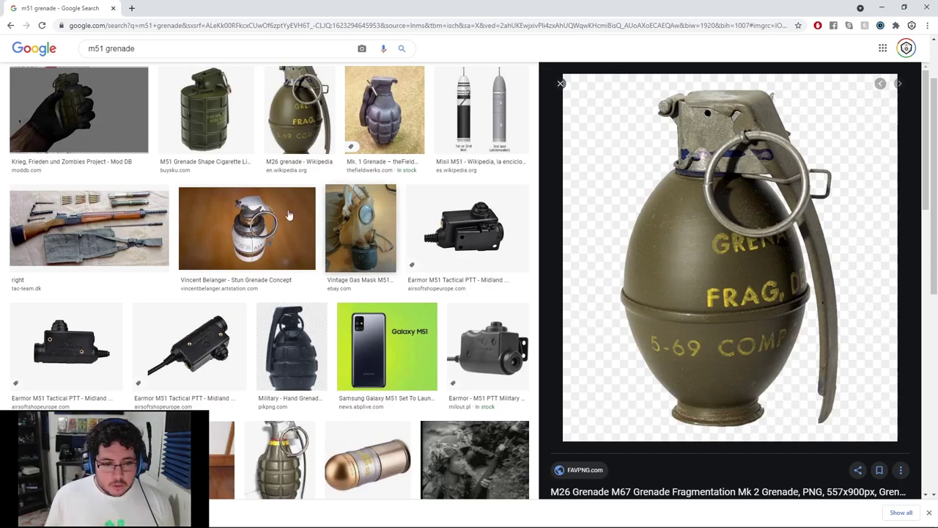
pyautogui.scroll(-5, 762, 311)
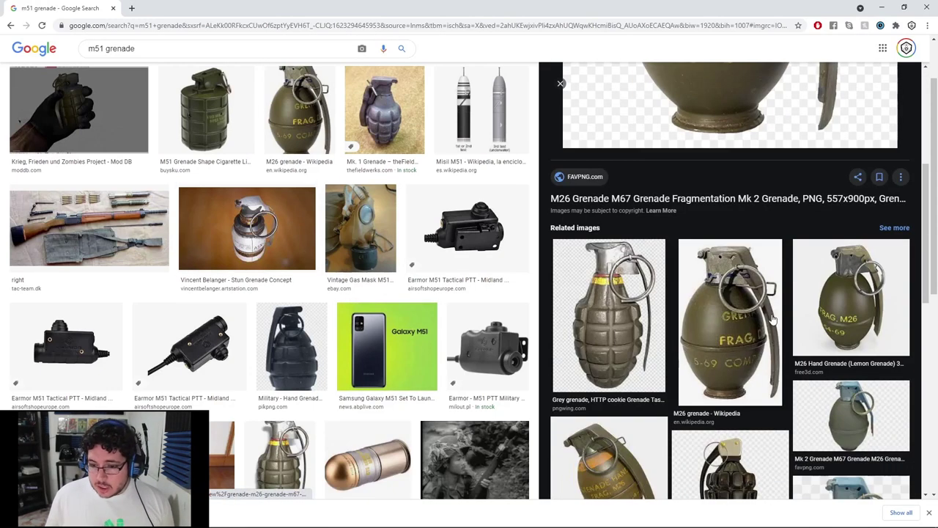
pyautogui.scroll(-5, 773, 318)
pyautogui.click(636, 247)
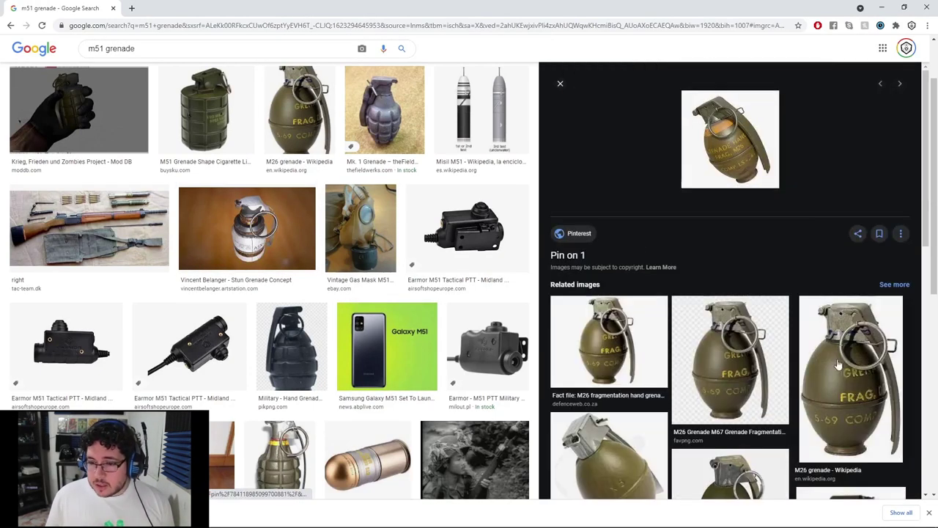
pyautogui.scroll(-3, 720, 375)
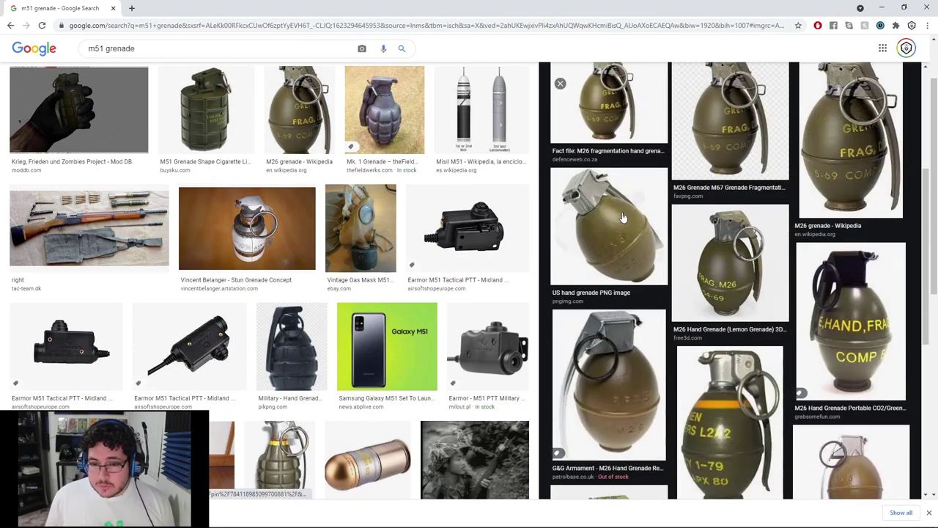
pyautogui.scroll(-3, 767, 382)
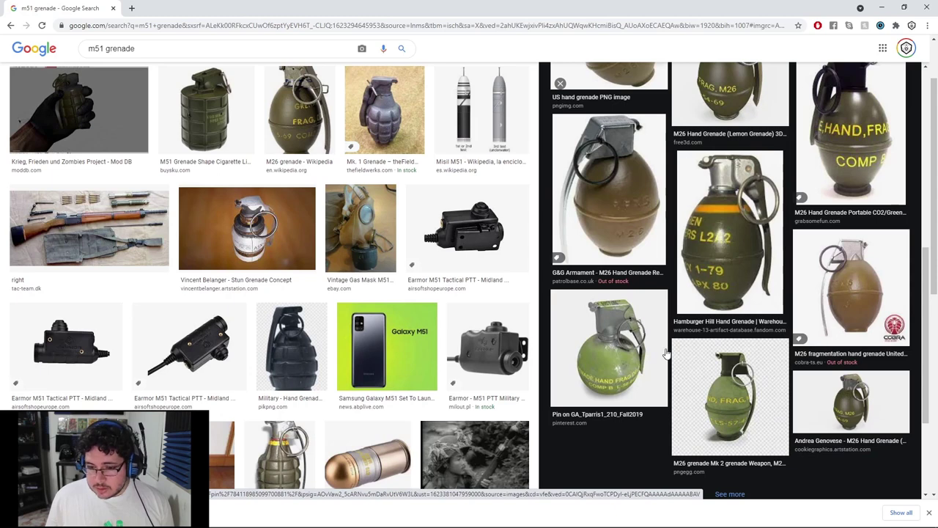
pyautogui.scroll(-3, 667, 346)
pyautogui.scroll(-3, 359, 328)
pyautogui.scroll(-3, 359, 327)
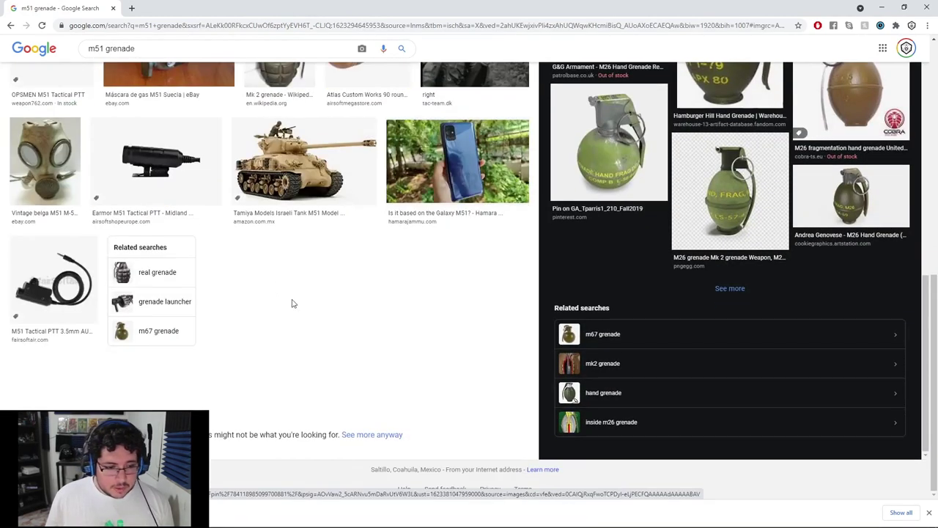
pyautogui.scroll(10, 268, 330)
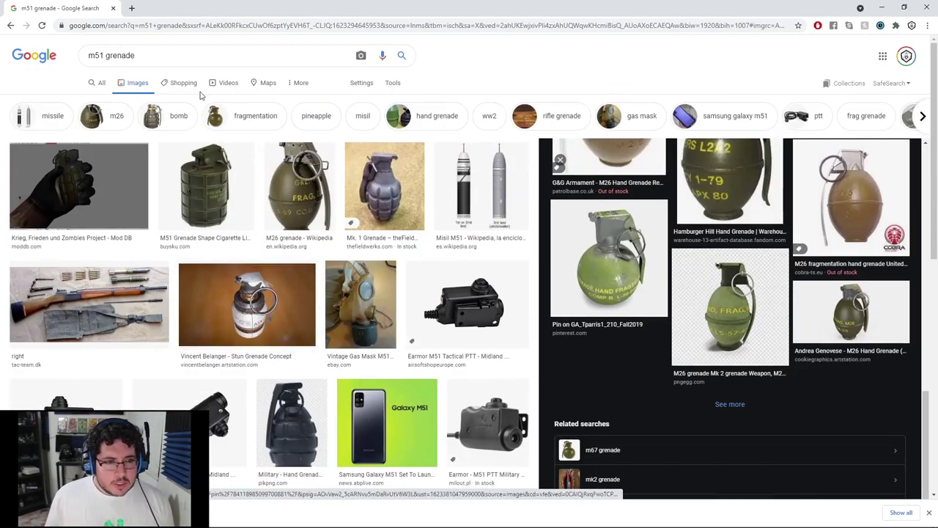
# Search Google Images for "m51 grenade parts" and study the M26 grenade pictures and their related images
pyautogui.click(175, 57)
pyautogui.write('par')
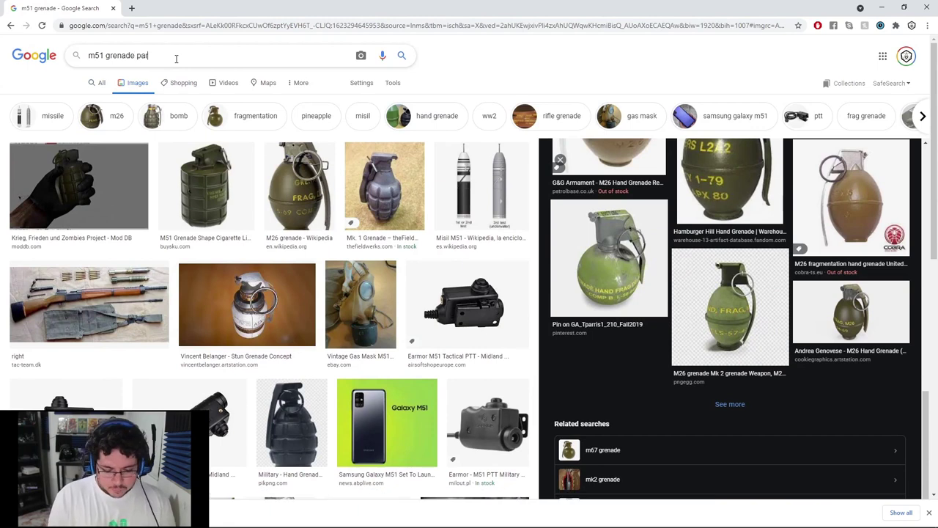
pyautogui.write('ts')
pyautogui.press('Return')
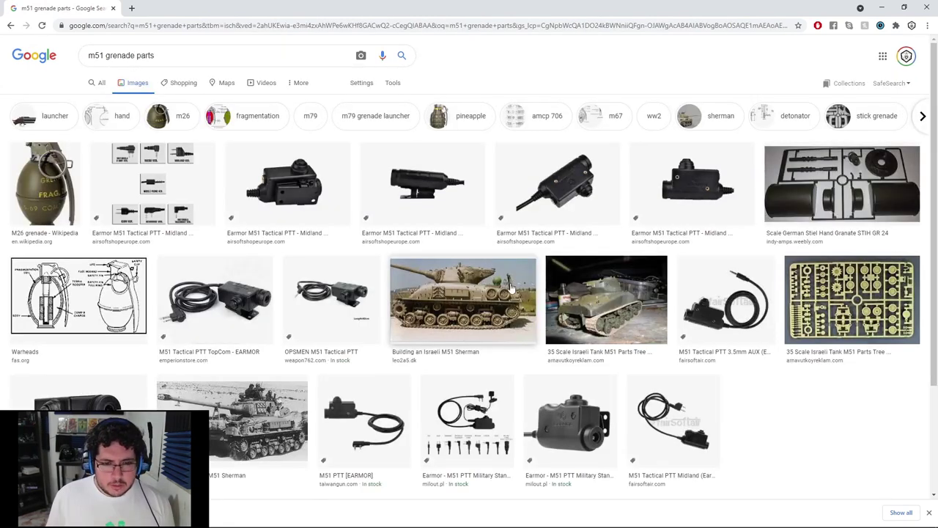
pyautogui.click(48, 179)
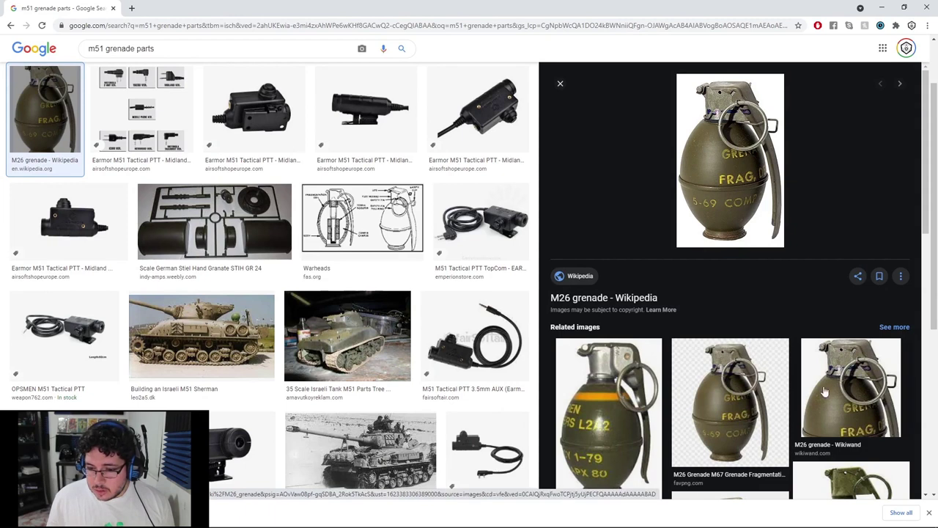
pyautogui.click(859, 383)
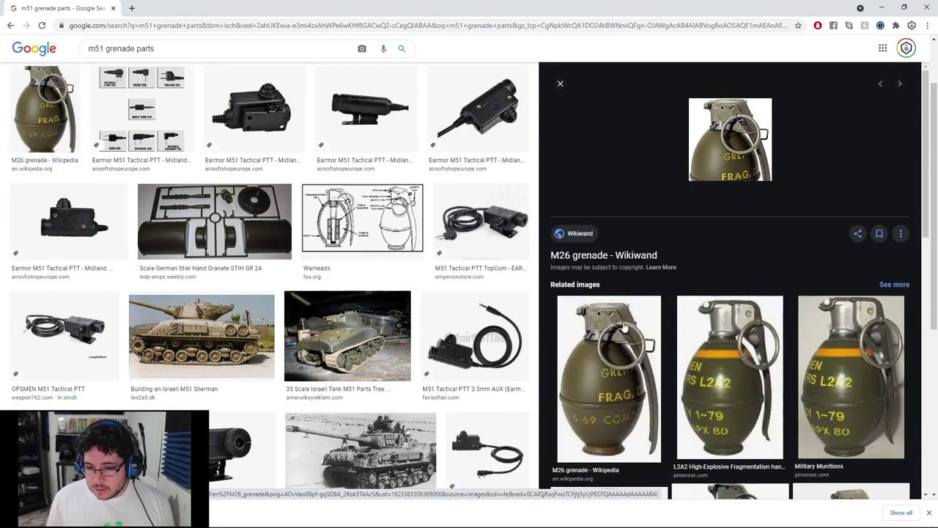
pyautogui.scroll(-3, 622, 338)
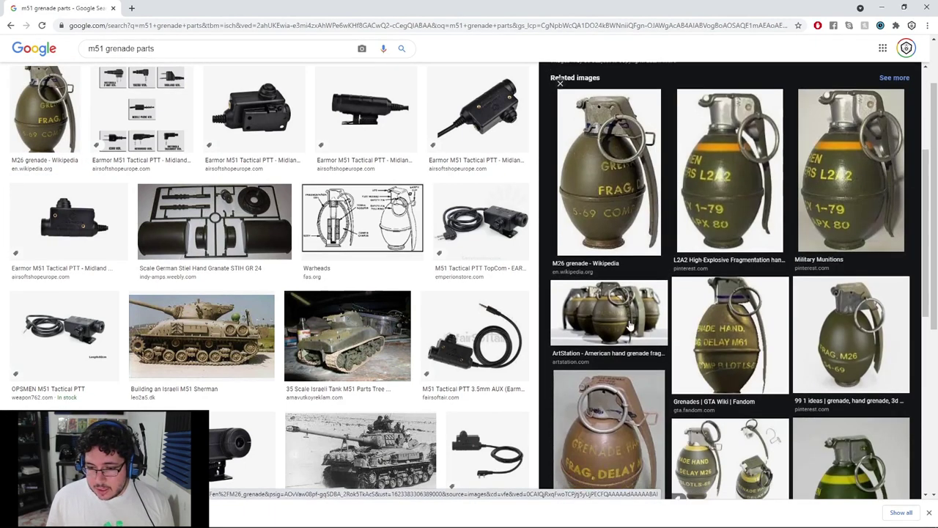
pyautogui.click(872, 272)
# Return to Maya, remove SM_M51_Grenade_Handle from the Finished_Pieces layer and keep that layer hidden
pyautogui.hotkey('alt', 'Tab')
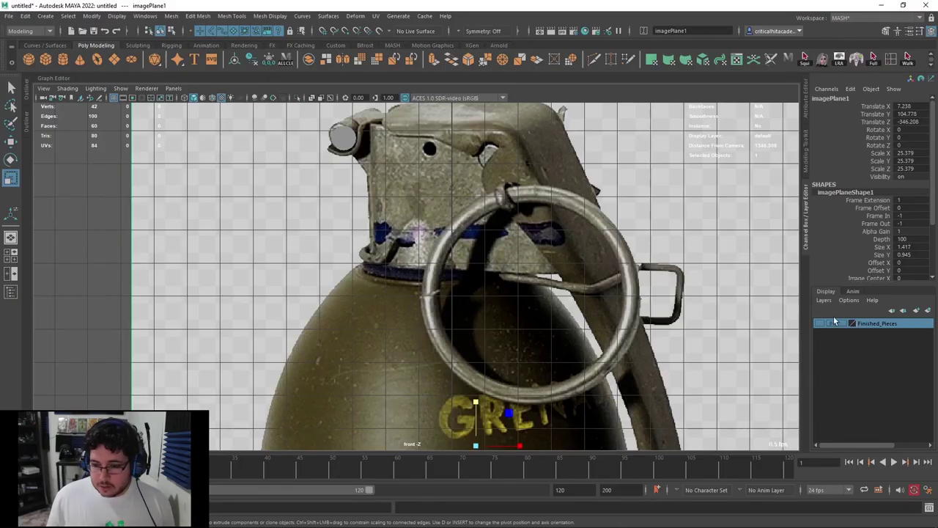
pyautogui.click(819, 324)
pyautogui.click(528, 148)
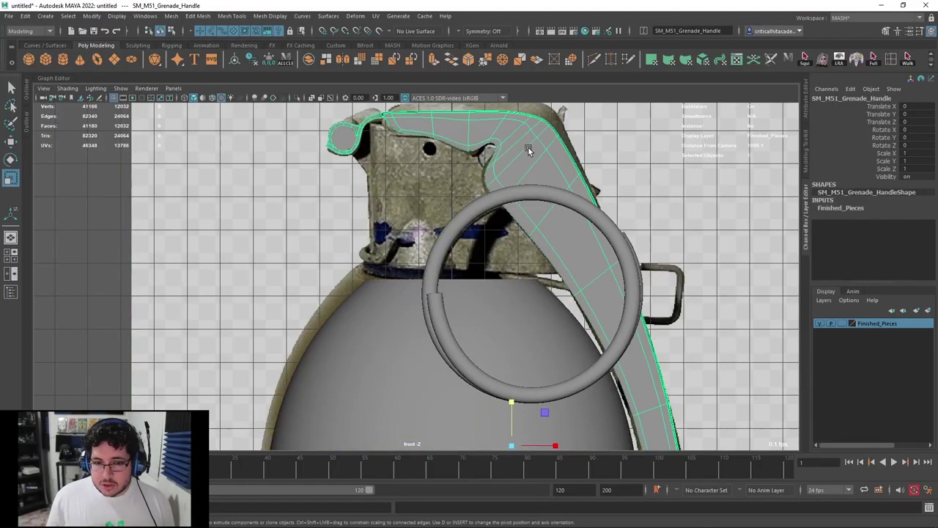
pyautogui.rightClick(866, 325)
pyautogui.click(868, 351)
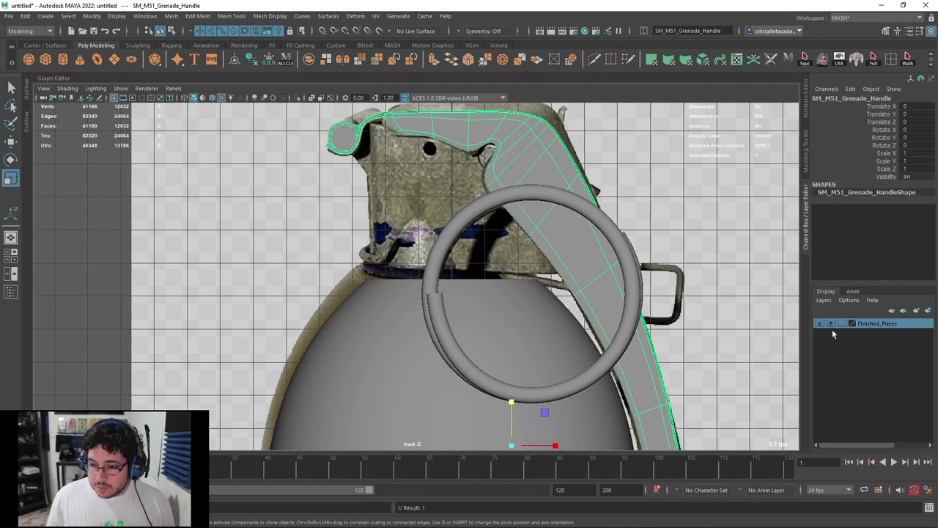
pyautogui.click(820, 323)
# Cut two extra edge loops along the lever's side with Multi-Cut, framing the spot where the ring passes through
pyautogui.press('4')
pyautogui.scroll(3, 525, 291)
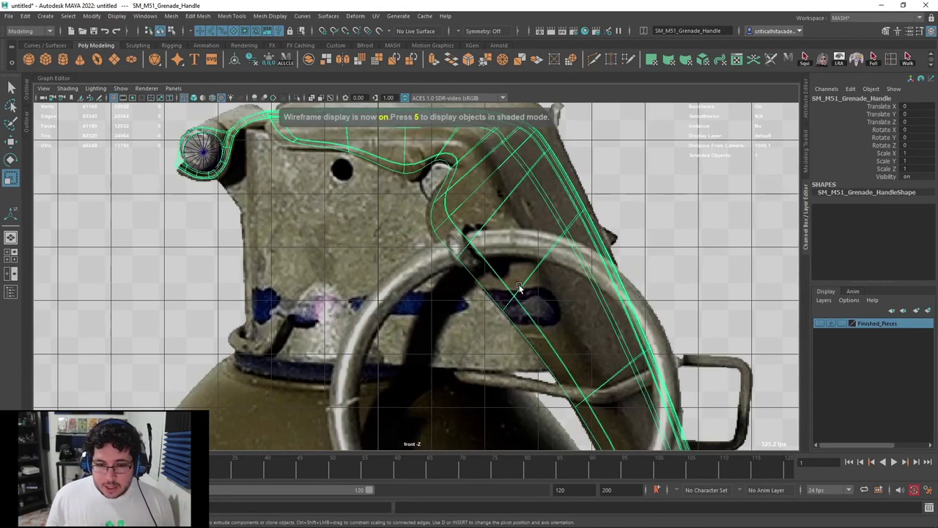
pyautogui.scroll(2, 477, 234)
pyautogui.press('6')
pyautogui.moveTo(518, 222)
pyautogui.keyDown('alt'); pyautogui.mouseDown(button='middle')
pyautogui.moveTo(483, 256)
pyautogui.moveTo(529, 280)
pyautogui.moveTo(502, 272)
pyautogui.mouseUp(button='middle'); pyautogui.keyUp('alt')
pyautogui.scroll(2, 483, 255)
pyautogui.press('4')
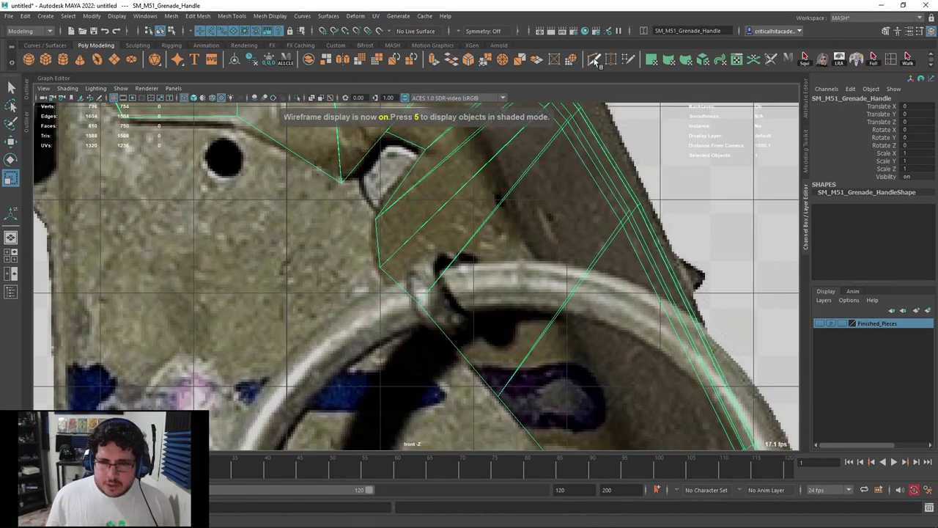
pyautogui.click(594, 60)
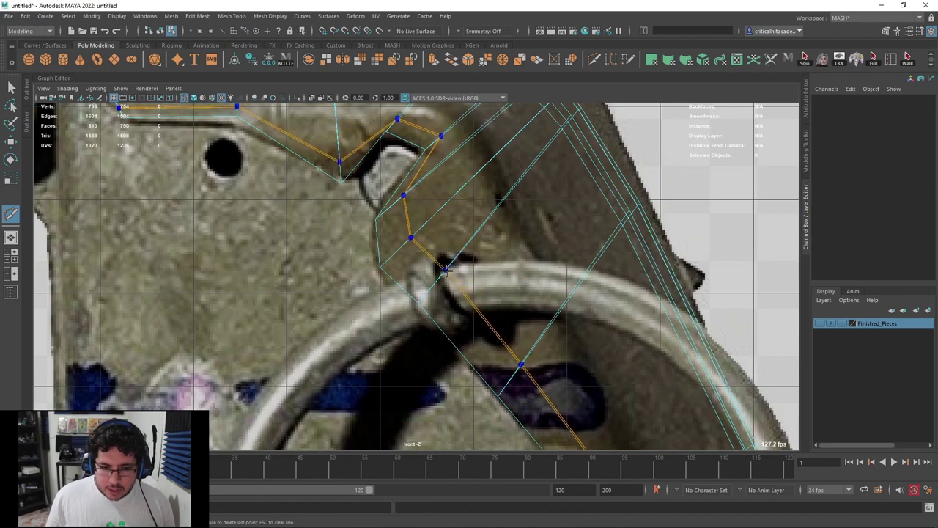
pyautogui.keyDown('ctrl'); pyautogui.click(439, 275); pyautogui.keyUp('ctrl')
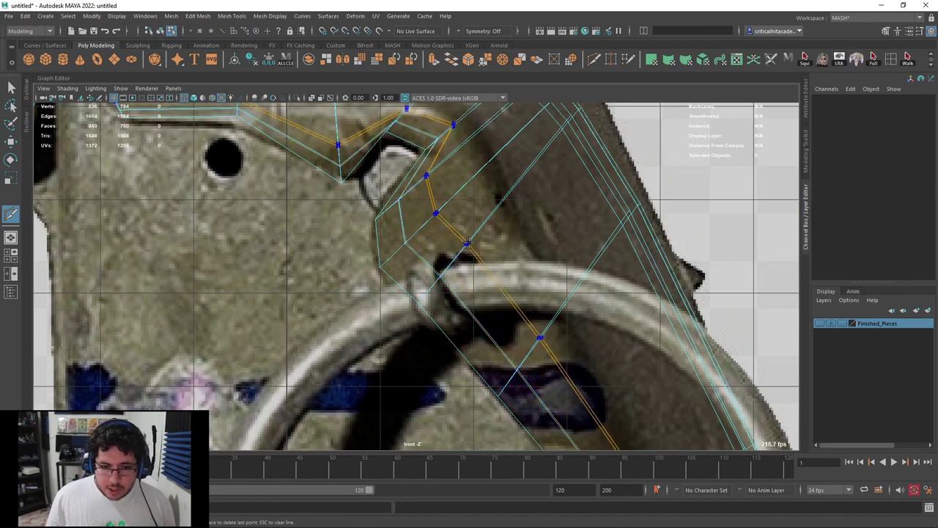
pyautogui.keyDown('ctrl'); pyautogui.click(467, 243); pyautogui.keyUp('ctrl')
pyautogui.press('6')
pyautogui.press('q')
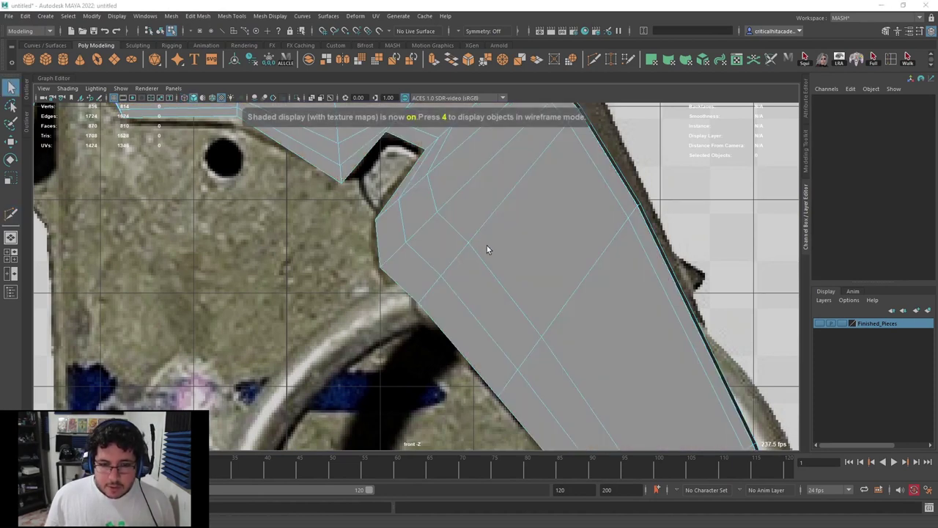
# Show the lever in the perspective view with smooth mesh preview
pyautogui.press('space')
pyautogui.press('space')
pyautogui.scroll(-4, 502, 256)
pyautogui.keyDown('alt'); pyautogui.moveTo(503, 256); pyautogui.dragTo(469, 245); pyautogui.keyUp('alt')
pyautogui.scroll(5, 469, 246)
pyautogui.press('3')
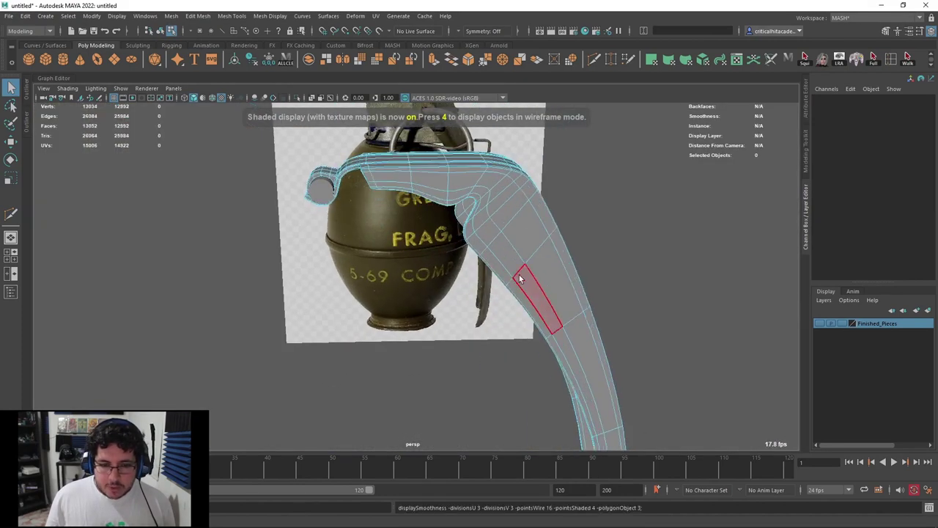
# Delete the matching outer and inner faces on the lever's side wall to open the ring hole
pyautogui.keyDown('alt'); pyautogui.moveTo(521, 276); pyautogui.dragTo(460, 262, button='middle'); pyautogui.keyUp('alt')
pyautogui.scroll(4, 459, 259)
pyautogui.scroll(-4, 653, 158)
pyautogui.keyDown('alt'); pyautogui.moveTo(469, 226); pyautogui.dragTo(539, 222); pyautogui.keyUp('alt')
pyautogui.press('F9')
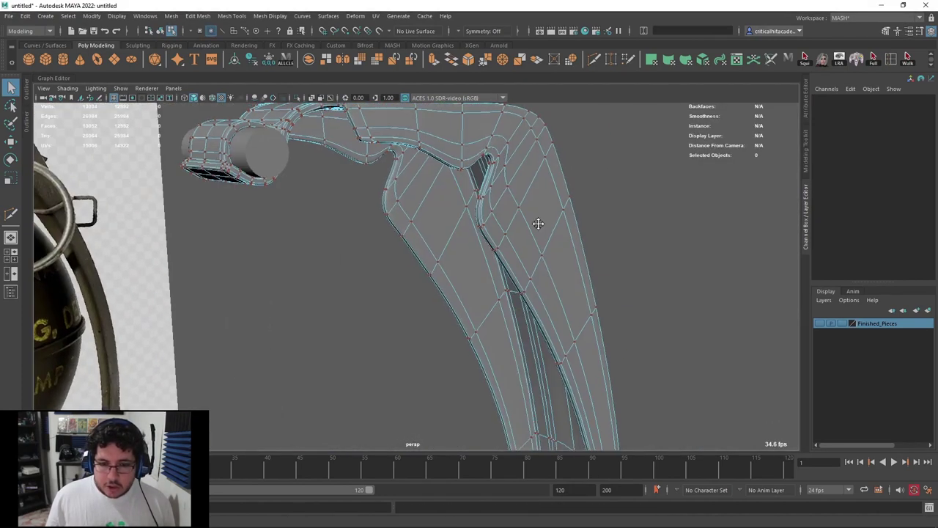
pyautogui.keyDown('alt'); pyautogui.moveTo(538, 222); pyautogui.dragTo(500, 245, button='middle'); pyautogui.keyUp('alt')
pyautogui.scroll(4, 500, 245)
pyautogui.keyDown('alt'); pyautogui.moveTo(500, 245); pyautogui.dragTo(465, 234); pyautogui.keyUp('alt')
pyautogui.keyDown('alt'); pyautogui.moveTo(464, 235); pyautogui.dragTo(455, 261, button='middle'); pyautogui.keyUp('alt')
pyautogui.scroll(4, 422, 254)
pyautogui.moveTo(436, 228); pyautogui.dragTo(436, 252, button='right')
pyautogui.click(433, 239)
pyautogui.press('Delete')
pyautogui.moveTo(433, 239)
pyautogui.keyDown('alt'); pyautogui.mouseDown()
pyautogui.moveTo(608, 235)
pyautogui.moveTo(557, 247)
pyautogui.moveTo(414, 244)
pyautogui.moveTo(426, 230)
pyautogui.mouseUp(); pyautogui.keyUp('alt')
pyautogui.click(554, 245)
pyautogui.press('Delete')
# Bridge the two open borders of the ring hole to close its wall and turn off smooth preview
pyautogui.moveTo(480, 200); pyautogui.dragTo(483, 166, button='right')
pyautogui.doubleClick(476, 188)
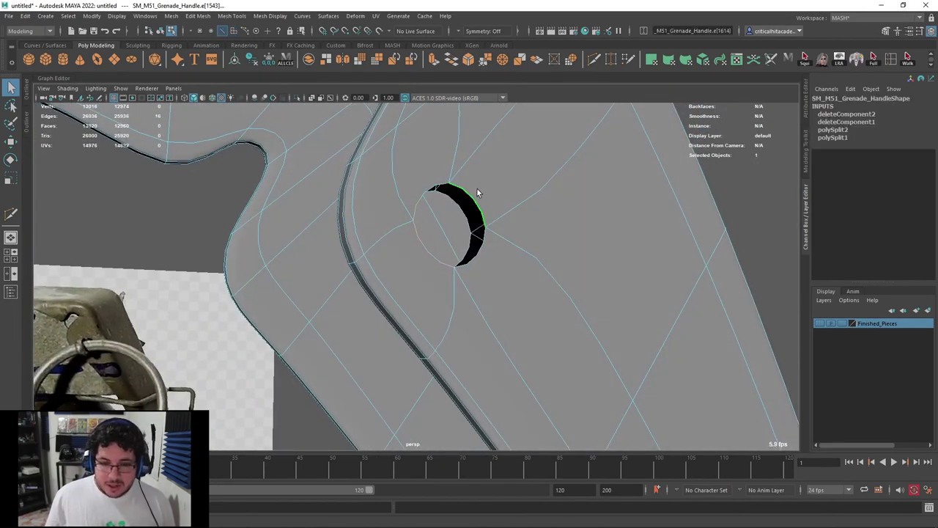
pyautogui.keyDown('shift'); pyautogui.doubleClick(467, 215); pyautogui.keyUp('shift')
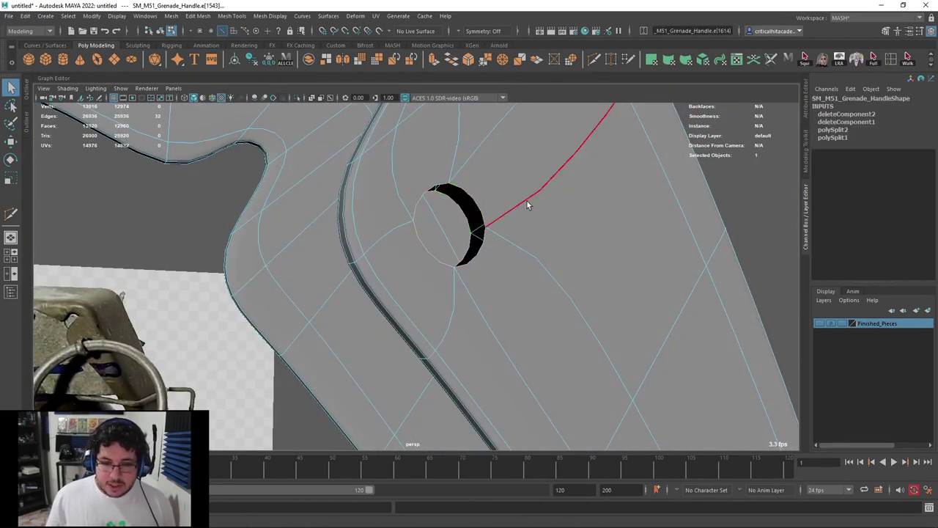
pyautogui.click(451, 64)
pyautogui.press('1')
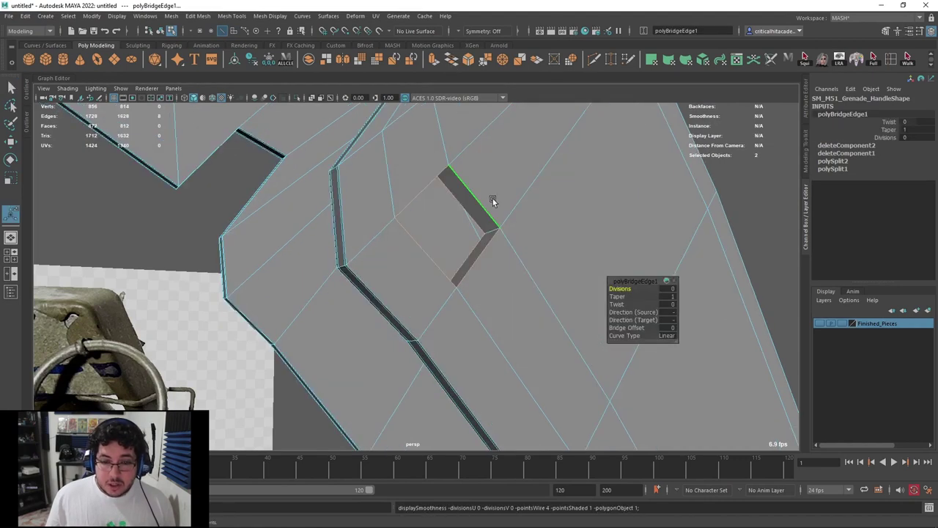
# Insert two support edge loops inside the hole near its inner and outer rims, with smooth preview on
pyautogui.moveTo(493, 197); pyautogui.dragTo(515, 167, button='right')
pyautogui.click(595, 62)
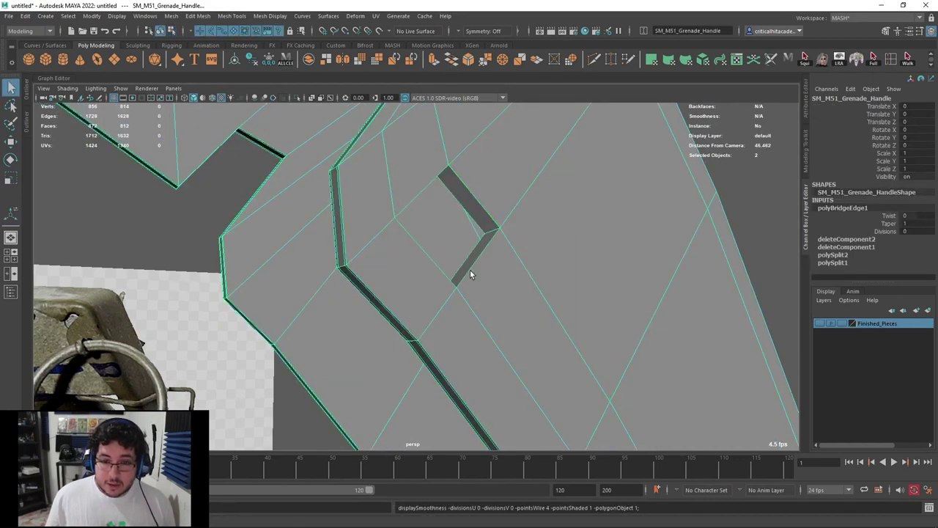
pyautogui.keyDown('ctrl'); pyautogui.click(486, 231); pyautogui.keyUp('ctrl')
pyautogui.keyDown('ctrl'); pyautogui.click(497, 229); pyautogui.keyUp('ctrl')
pyautogui.press('3')
pyautogui.press('q')
pyautogui.moveTo(551, 222); pyautogui.dragTo(597, 209, button='right')
pyautogui.scroll(-4, 615, 220)
pyautogui.click(633, 229)
# Mirror the lever across the world Z axis in the negative direction with merged borders to repeat the hole
pyautogui.scroll(-2, 586, 249)
pyautogui.moveTo(538, 272)
pyautogui.keyDown('alt'); pyautogui.mouseDown()
pyautogui.moveTo(501, 268)
pyautogui.moveTo(535, 273)
pyautogui.mouseUp(); pyautogui.keyUp('alt')
pyautogui.click(501, 216)
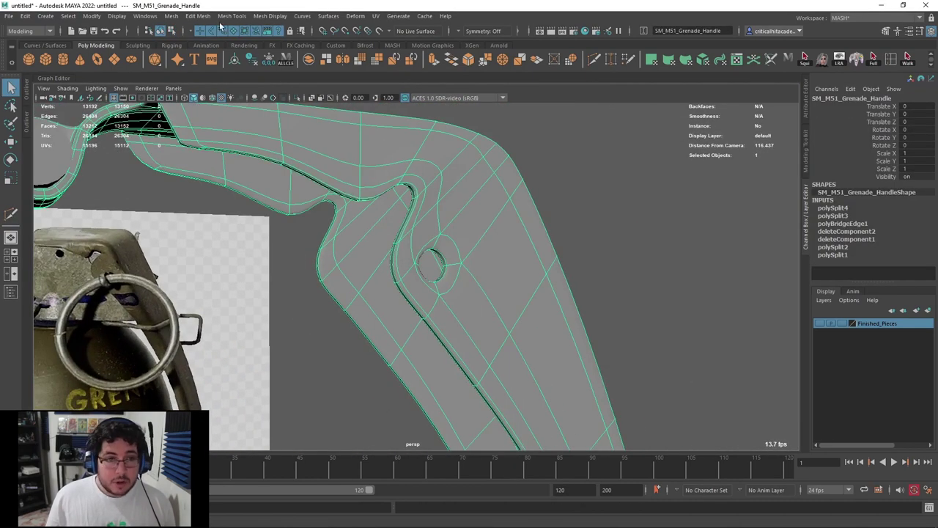
pyautogui.click(170, 16)
pyautogui.click(209, 166)
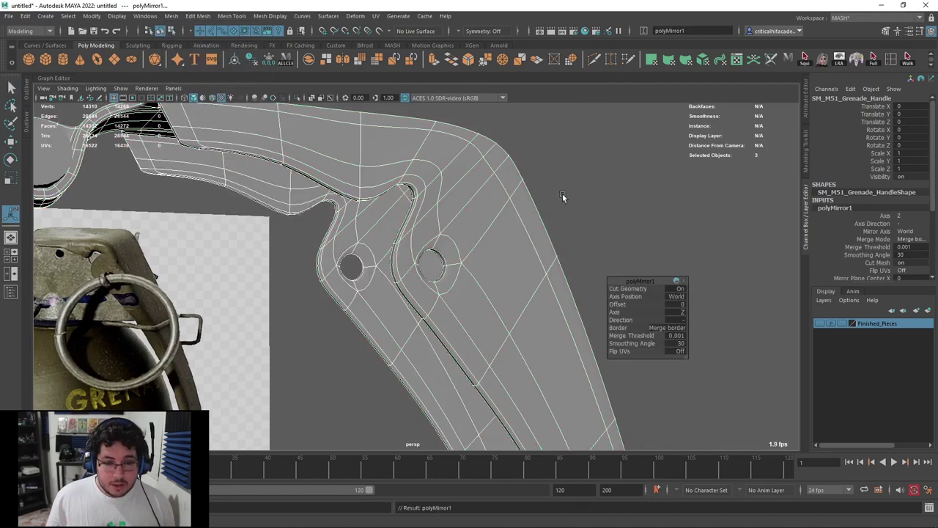
pyautogui.click(571, 210)
# Inspect the ring holes and mirrored geometry from both sides of the lever
pyautogui.keyDown('alt'); pyautogui.moveTo(571, 210); pyautogui.dragTo(516, 231); pyautogui.keyUp('alt')
pyautogui.scroll(5, 466, 258)
pyautogui.click(465, 258)
pyautogui.keyDown('alt'); pyautogui.moveTo(541, 291); pyautogui.dragTo(406, 266); pyautogui.keyUp('alt')
pyautogui.keyDown('alt'); pyautogui.moveTo(405, 267); pyautogui.dragTo(484, 272, button='middle'); pyautogui.keyUp('alt')
pyautogui.scroll(-5, 476, 272)
pyautogui.keyDown('alt'); pyautogui.moveTo(421, 271); pyautogui.dragTo(477, 269); pyautogui.keyUp('alt')
pyautogui.scroll(5, 477, 269)
pyautogui.keyDown('alt'); pyautogui.moveTo(432, 242); pyautogui.dragTo(508, 203); pyautogui.keyUp('alt')
pyautogui.scroll(-4, 516, 238)
pyautogui.keyDown('alt'); pyautogui.moveTo(521, 252); pyautogui.dragTo(469, 225); pyautogui.keyUp('alt')
# Select the safety lever and delete its construction history
pyautogui.press('q')
pyautogui.click(541, 218)
pyautogui.click(529, 219)
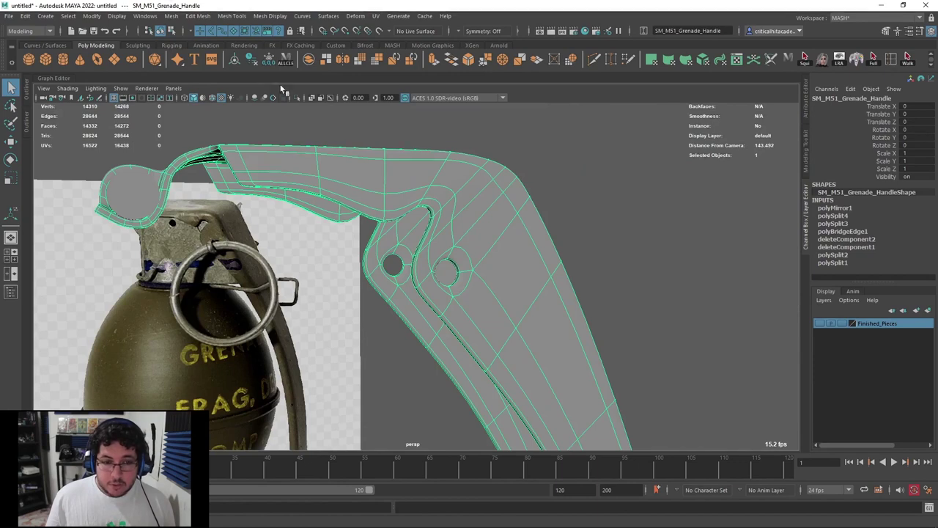
pyautogui.click(252, 59)
pyautogui.keyDown('alt'); pyautogui.moveTo(587, 189); pyautogui.dragTo(578, 196); pyautogui.keyUp('alt')
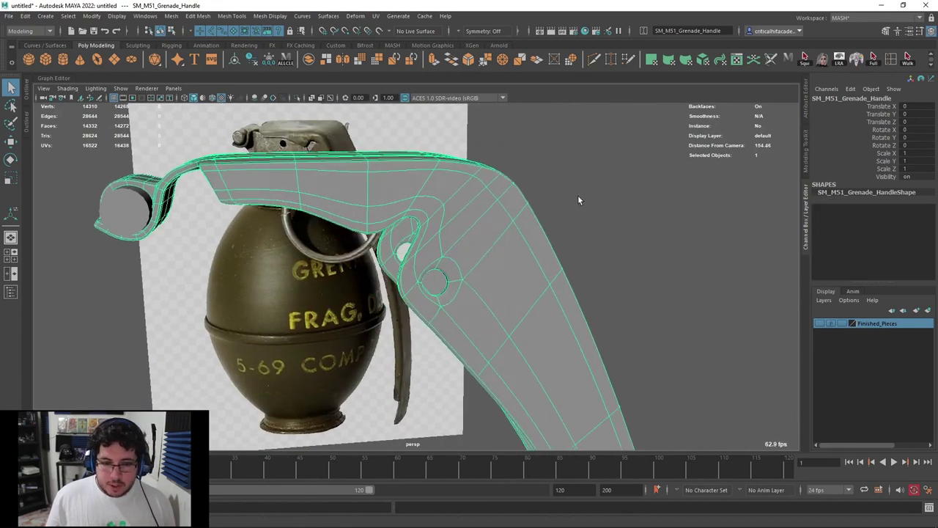
pyautogui.click(577, 197)
pyautogui.keyDown('alt'); pyautogui.moveTo(518, 231); pyautogui.dragTo(596, 228); pyautogui.keyUp('alt')
pyautogui.click(605, 232)
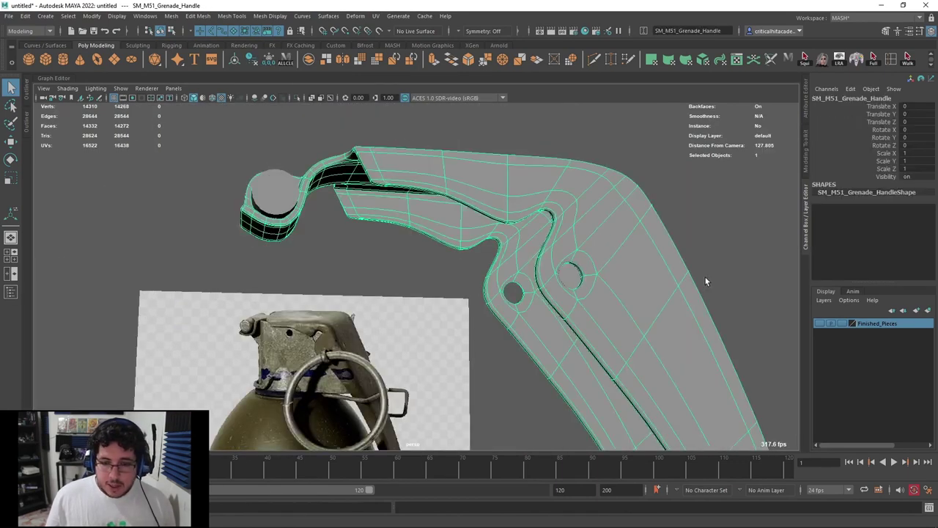
pyautogui.scroll(-2, 706, 277)
# Add the lever to the Finished_Pieces layer and clear the selection
pyautogui.rightClick(869, 324)
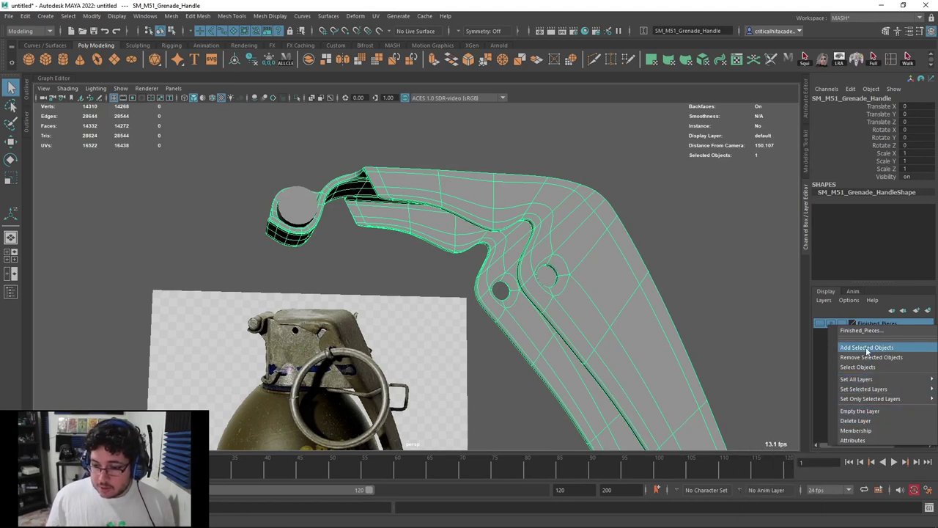
pyautogui.click(866, 349)
pyautogui.click(696, 269)
pyautogui.keyDown('alt'); pyautogui.moveTo(695, 270); pyautogui.dragTo(429, 337); pyautogui.keyUp('alt')
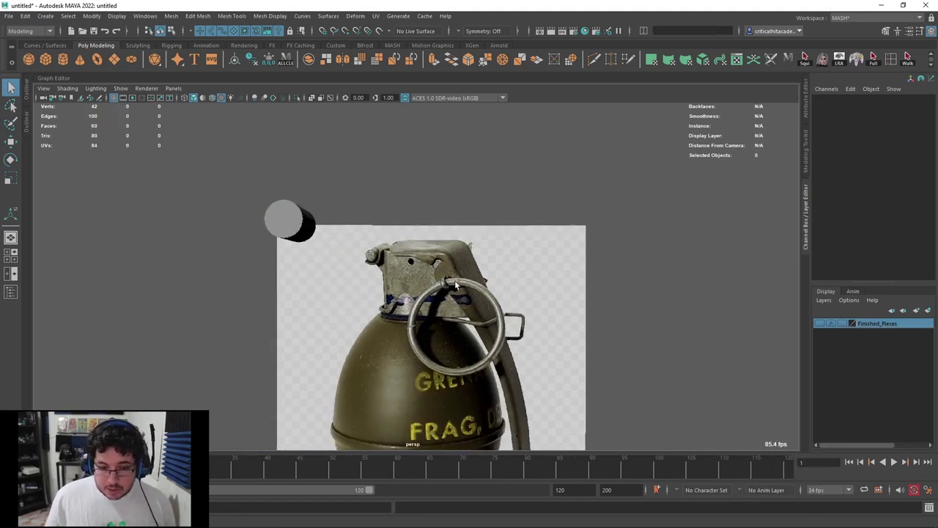
pyautogui.keyDown('alt'); pyautogui.moveTo(523, 267); pyautogui.dragTo(501, 266); pyautogui.keyUp('alt')
pyautogui.press('space')
pyautogui.click(500, 266)
pyautogui.scroll(-5, 500, 266)
pyautogui.scroll(2, 501, 267)
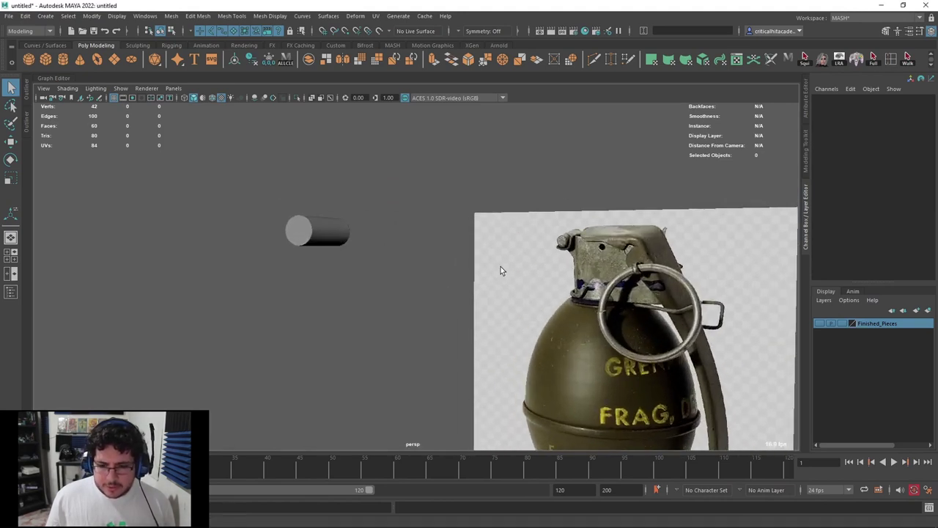
# Undo the lever's assignment to the Finished_Pieces layer and leave nothing selected
pyautogui.hotkey('ctrl', 'z')
pyautogui.hotkey('ctrl', 'z')
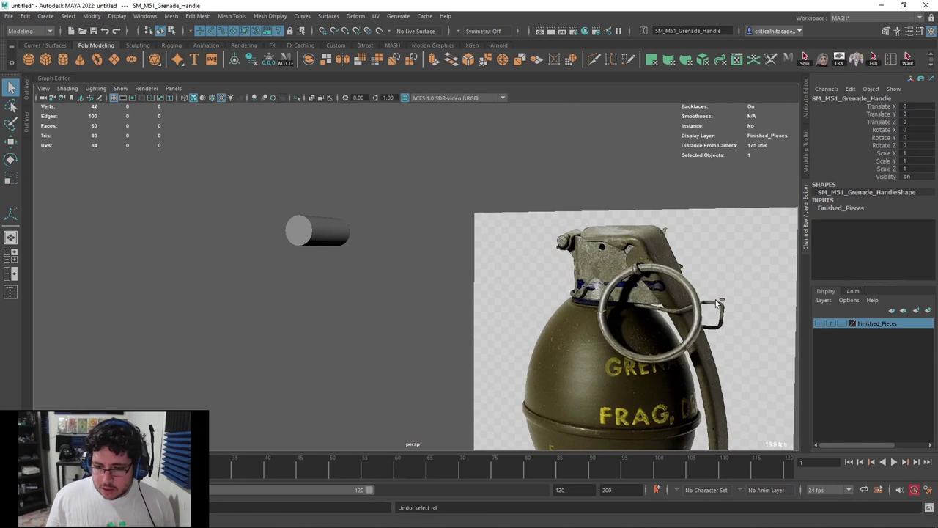
pyautogui.keyDown('alt'); pyautogui.moveTo(654, 246); pyautogui.dragTo(667, 282); pyautogui.keyUp('alt')
pyautogui.click(688, 258)
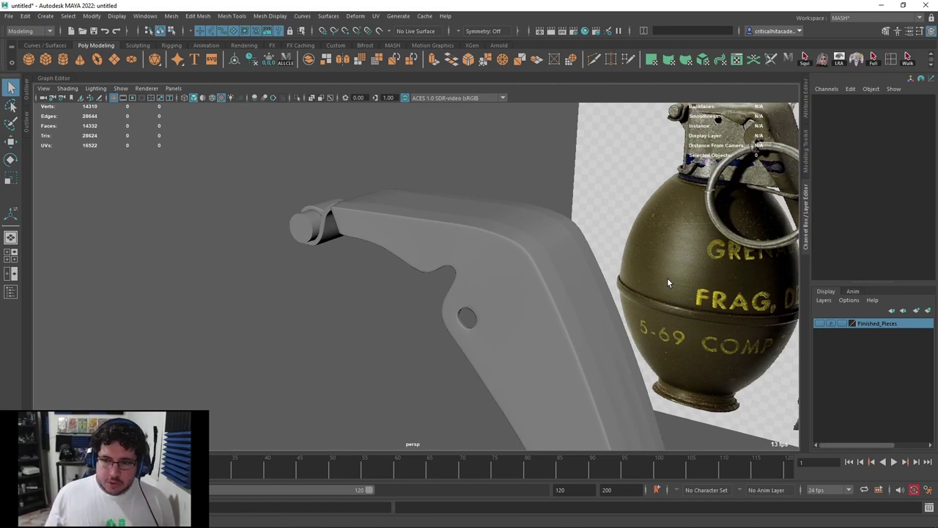
# Examine the lever's width and ring-hole area in the side view and as a wireframe
pyautogui.keyDown('alt'); pyautogui.moveTo(668, 266); pyautogui.dragTo(573, 263); pyautogui.keyUp('alt')
pyautogui.press('space')
pyautogui.keyDown('alt'); pyautogui.moveTo(569, 261); pyautogui.dragTo(493, 179, button='right'); pyautogui.keyUp('alt')
pyautogui.keyDown('alt'); pyautogui.moveTo(493, 179); pyautogui.dragTo(516, 352, button='middle'); pyautogui.keyUp('alt')
pyautogui.keyDown('alt'); pyautogui.moveTo(516, 352); pyautogui.dragTo(499, 192, button='right'); pyautogui.keyUp('alt')
pyautogui.keyDown('alt'); pyautogui.moveTo(499, 192); pyautogui.dragTo(523, 368, button='middle'); pyautogui.keyUp('alt')
pyautogui.keyDown('alt'); pyautogui.moveTo(484, 202); pyautogui.dragTo(554, 268, button='right'); pyautogui.keyUp('alt')
pyautogui.keyDown('alt'); pyautogui.moveTo(554, 268); pyautogui.dragTo(505, 241, button='middle'); pyautogui.keyUp('alt')
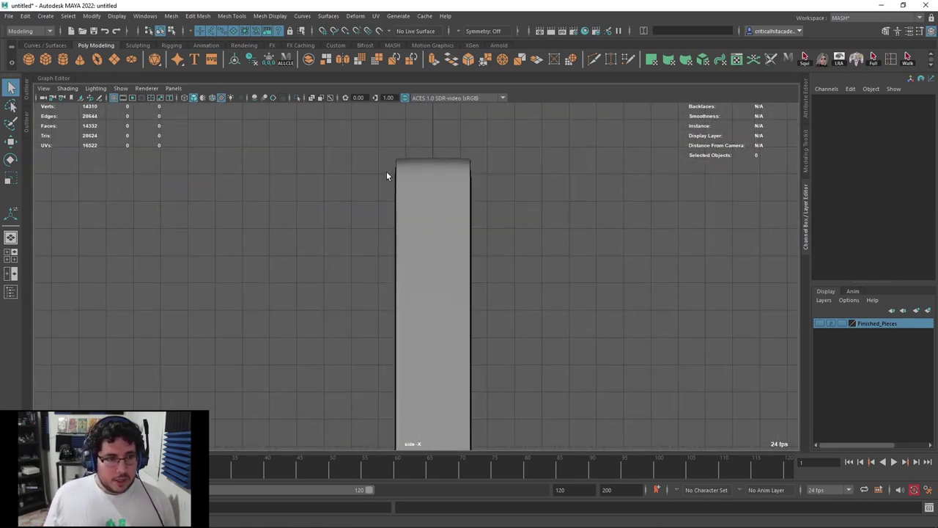
pyautogui.press('4')
pyautogui.scroll(5, 440, 208)
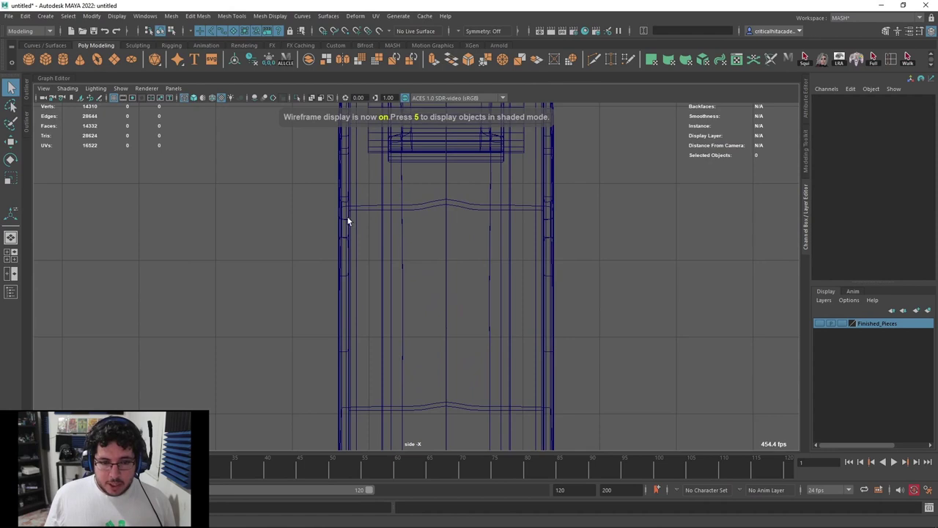
pyautogui.scroll(-4, 580, 216)
pyautogui.press('space')
pyautogui.moveTo(555, 227); pyautogui.dragTo(561, 206)
pyautogui.keyDown('alt'); pyautogui.moveTo(612, 229); pyautogui.dragTo(388, 223); pyautogui.keyUp('alt')
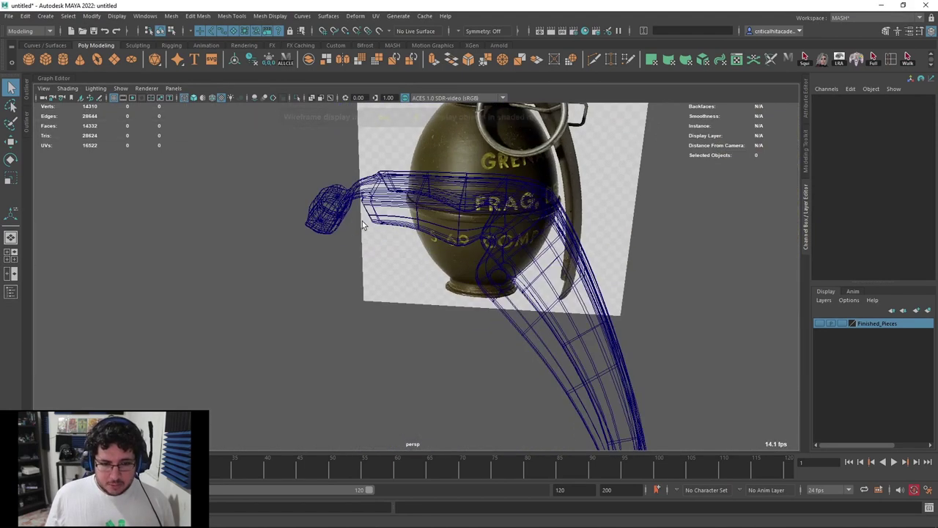
# Duplicate the cylinder at the lever's front end, move the copy to the ring hole and scale it down to fit
pyautogui.click(319, 196)
pyautogui.click(323, 224)
pyautogui.hotkey('ctrl', 'd')
pyautogui.press('w')
pyautogui.moveTo(377, 211); pyautogui.dragTo(548, 215)
pyautogui.press('r')
pyautogui.keyDown('alt'); pyautogui.moveTo(496, 247); pyautogui.dragTo(462, 224); pyautogui.keyUp('alt')
pyautogui.press('w')
pyautogui.moveTo(481, 183)
pyautogui.mouseDown()
pyautogui.moveTo(481, 257)
pyautogui.moveTo(453, 224)
pyautogui.moveTo(467, 195)
pyautogui.mouseUp()
# Lengthen the duplicated cylinder along Z so it passes through both ring holes and sticks out on each side
pyautogui.press('space')
pyautogui.scroll(6, 480, 258)
pyautogui.press('space')
pyautogui.keyDown('alt'); pyautogui.moveTo(435, 239); pyautogui.dragTo(333, 286); pyautogui.keyUp('alt')
pyautogui.press('r')
pyautogui.click(536, 259)
# Activate the EP Curve Tool in the textured shaded side view
pyautogui.press('space')
pyautogui.moveTo(537, 261); pyautogui.dragTo(576, 268)
pyautogui.press('6')
pyautogui.scroll(-3, 576, 250)
pyautogui.scroll(4, 527, 234)
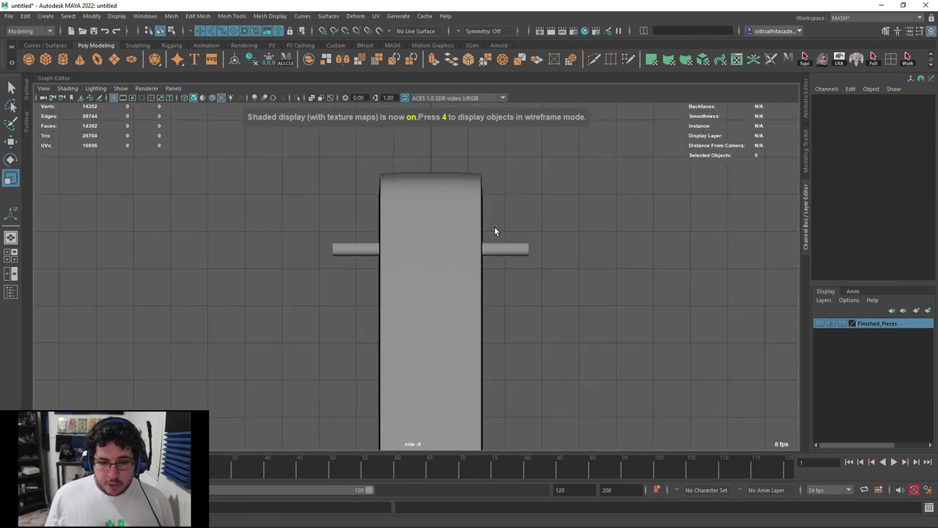
pyautogui.click(46, 17)
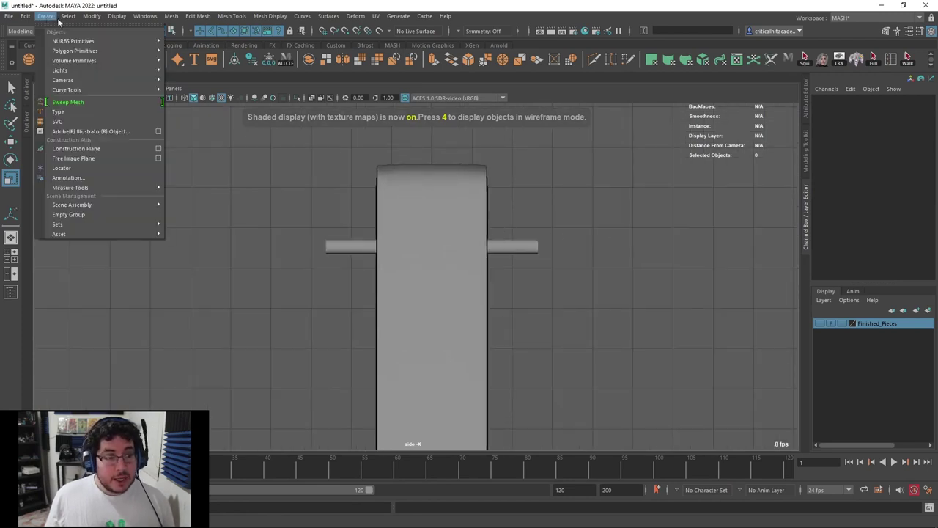
pyautogui.moveTo(75, 90)
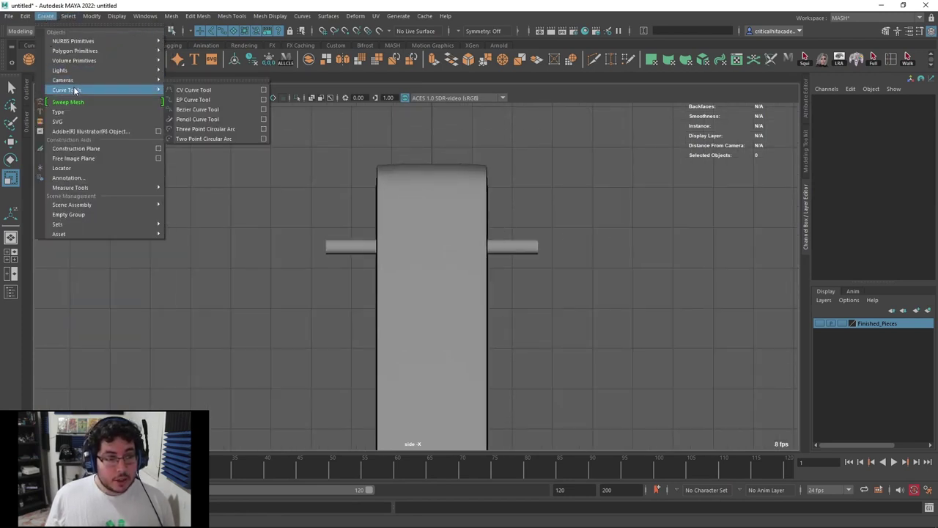
pyautogui.click(192, 100)
# Try to start the split-pin curve with a few points beside the lever
pyautogui.click(624, 153)
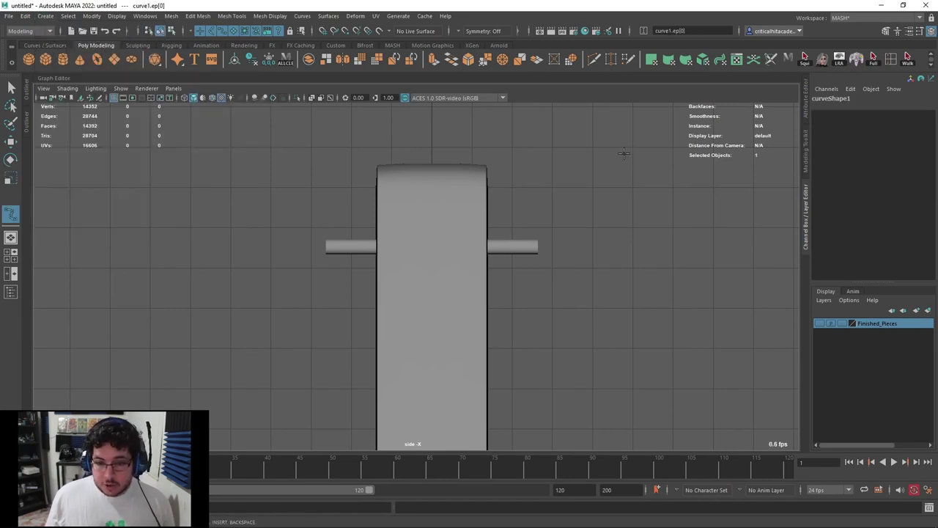
pyautogui.click(526, 218)
pyautogui.scroll(-3, 529, 214)
pyautogui.scroll(4, 537, 213)
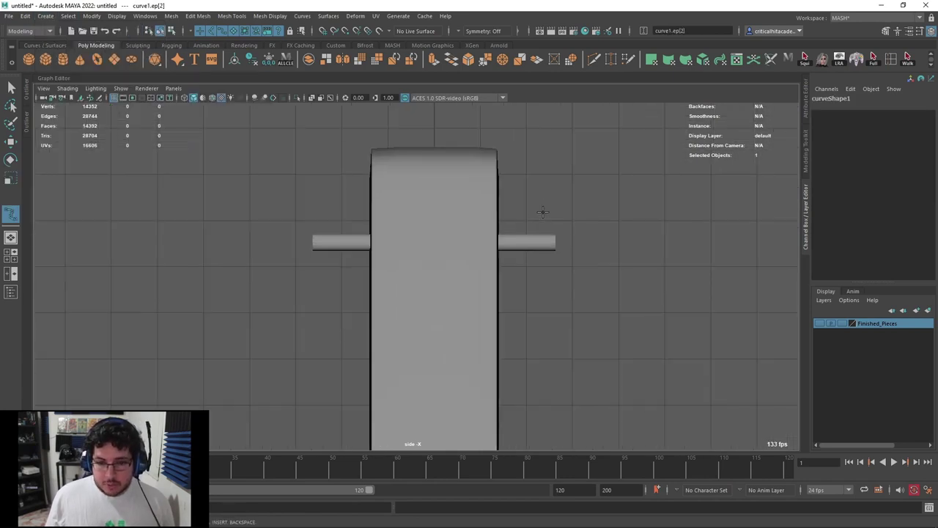
# Turn on NURBS curve display in the side view and undo the points of the hidden curve
pyautogui.click(120, 88)
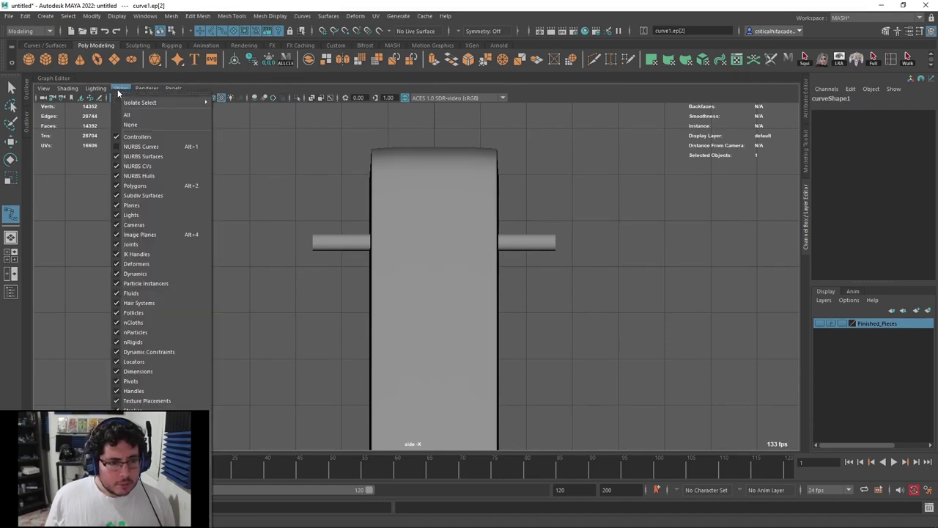
pyautogui.click(136, 150)
pyautogui.keyDown('alt'); pyautogui.moveTo(481, 190); pyautogui.dragTo(410, 221, button='middle'); pyautogui.keyUp('alt')
pyautogui.hotkey('ctrl', 'z')
pyautogui.hotkey('ctrl', 'z')
pyautogui.hotkey('ctrl', 'z')
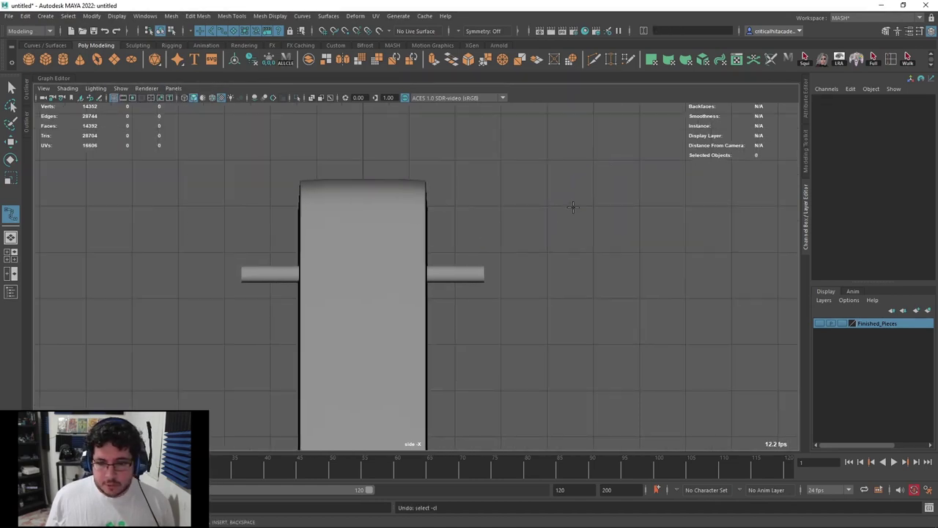
# Draw an EP curve of the split pin along the guide cylinder, with a looped head and two flared ends
pyautogui.click(564, 183)
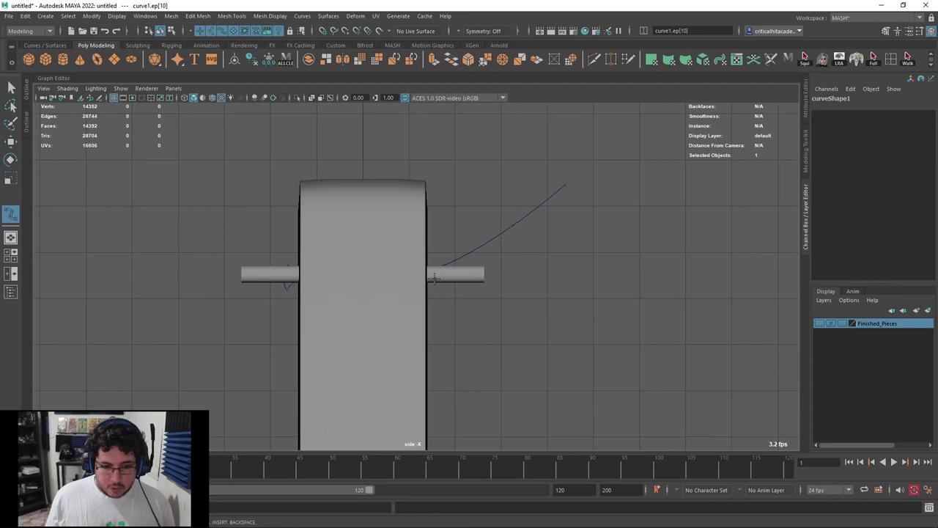
pyautogui.press('Return')
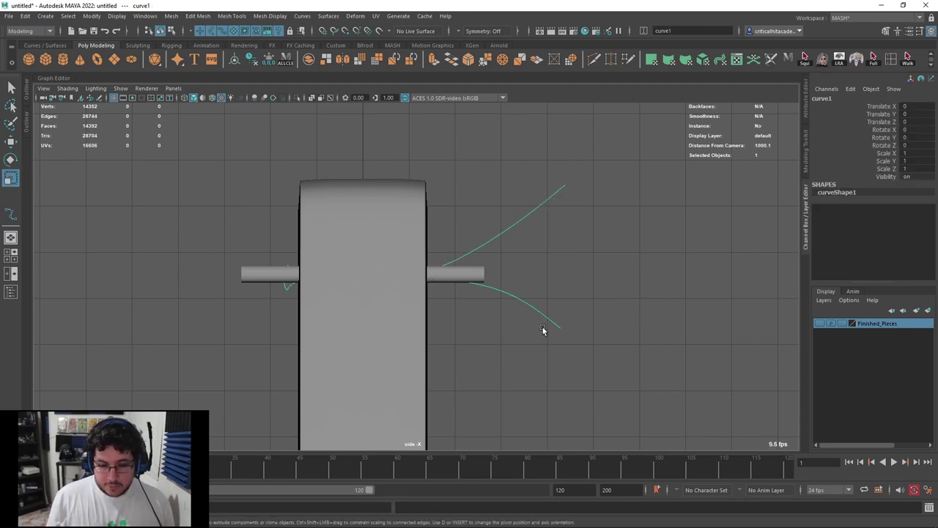
pyautogui.press('4')
pyautogui.scroll(4, 440, 306)
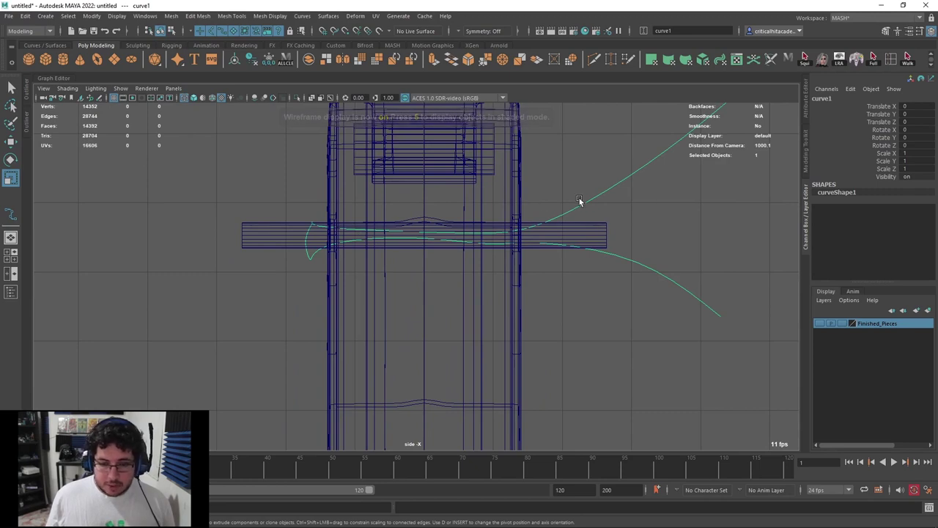
pyautogui.scroll(3, 419, 242)
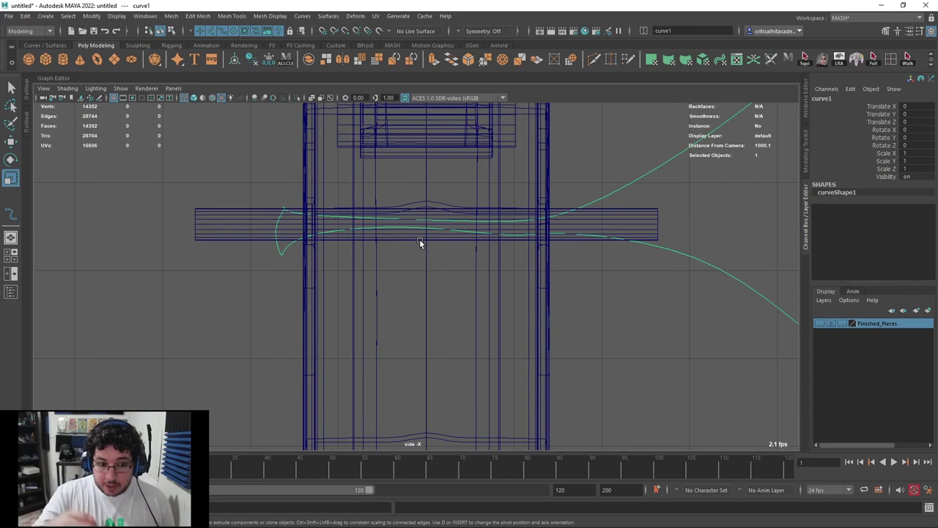
pyautogui.press('f')
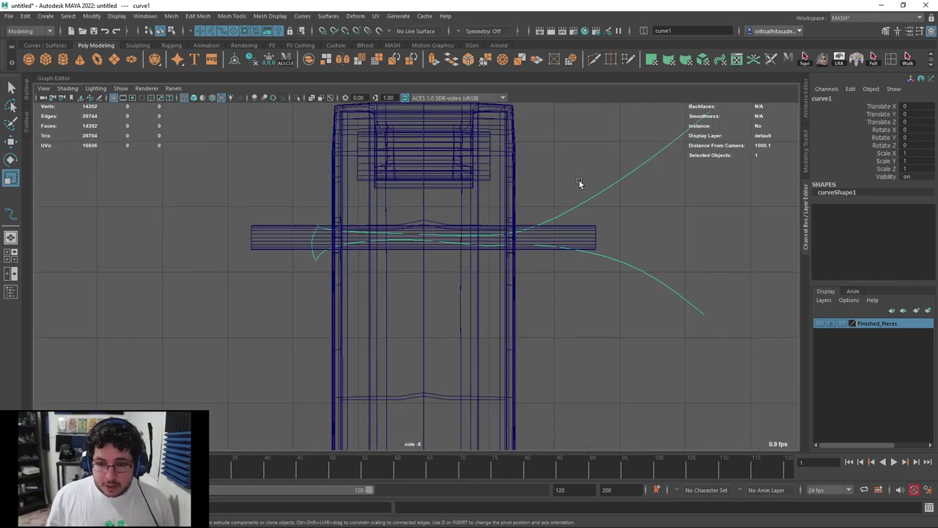
# Pull the control vertex at the tip of the curve's loop outward along the guide cylinder
pyautogui.keyDown('alt'); pyautogui.moveTo(541, 242); pyautogui.dragTo(590, 228, button='middle'); pyautogui.keyUp('alt')
pyautogui.keyDown('alt'); pyautogui.moveTo(327, 273); pyautogui.dragTo(444, 235, button='middle'); pyautogui.keyUp('alt')
pyautogui.scroll(2, 444, 234)
pyautogui.moveTo(396, 194); pyautogui.dragTo(360, 185, button='right')
pyautogui.scroll(1, 402, 219)
pyautogui.hotkey('ctrl', 'z')
pyautogui.moveTo(380, 240); pyautogui.dragTo(340, 228, button='right')
pyautogui.press('w')
pyautogui.moveTo(348, 208); pyautogui.dragTo(328, 203)
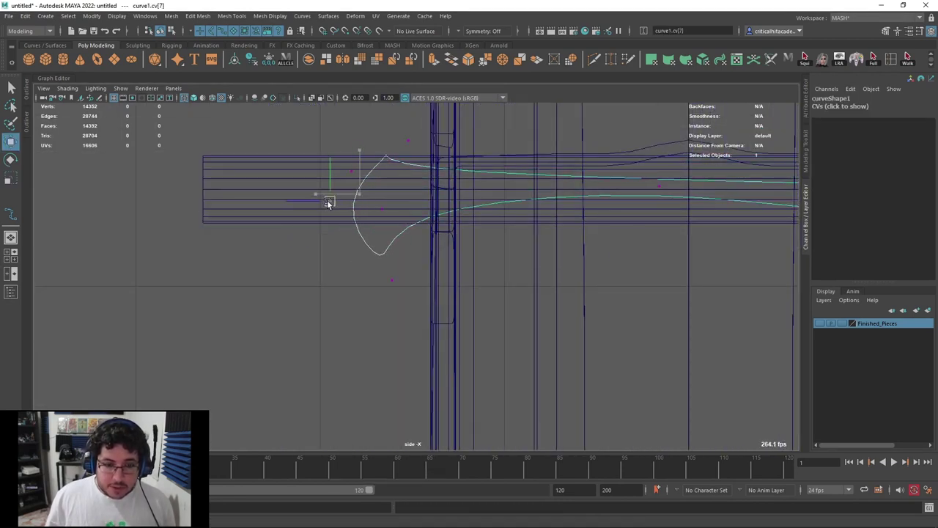
pyautogui.moveTo(412, 136); pyautogui.dragTo(400, 154)
pyautogui.moveTo(372, 152); pyautogui.dragTo(374, 169, button='middle')
pyautogui.hotkey('ctrl', 'z')
# Reposition the control vertices around the looped head to give it a smooth, rounded, symmetrical shape
pyautogui.moveTo(349, 156); pyautogui.dragTo(372, 188)
pyautogui.moveTo(352, 171); pyautogui.dragTo(430, 164)
pyautogui.moveTo(418, 131); pyautogui.dragTo(367, 116)
pyautogui.moveTo(391, 197); pyautogui.dragTo(370, 219)
pyautogui.moveTo(382, 209); pyautogui.dragTo(419, 247)
pyautogui.moveTo(381, 291); pyautogui.dragTo(361, 268)
pyautogui.moveTo(442, 230); pyautogui.dragTo(408, 259)
pyautogui.moveTo(416, 244); pyautogui.dragTo(397, 217)
pyautogui.moveTo(417, 168)
pyautogui.mouseDown()
pyautogui.moveTo(440, 152)
pyautogui.moveTo(419, 177)
pyautogui.mouseUp()
pyautogui.moveTo(387, 109); pyautogui.dragTo(354, 134)
pyautogui.keyDown('alt'); pyautogui.moveTo(370, 148); pyautogui.dragTo(392, 184, button='middle'); pyautogui.keyUp('alt')
pyautogui.moveTo(383, 151); pyautogui.dragTo(376, 151)
pyautogui.moveTo(349, 202); pyautogui.dragTo(330, 240)
pyautogui.moveTo(329, 236); pyautogui.dragTo(320, 236)
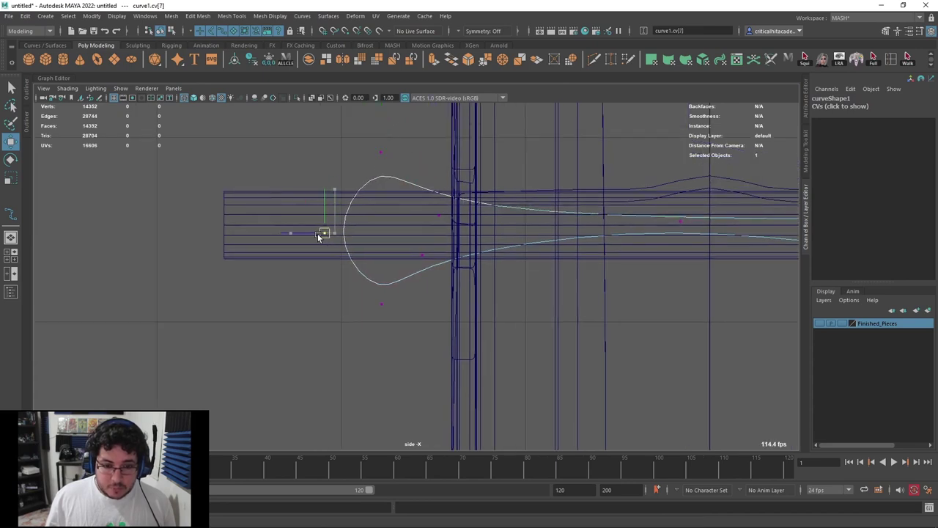
# Adjust the control vertices along the middle of the pin curve to even out its two strands
pyautogui.scroll(-3, 537, 243)
pyautogui.keyDown('alt'); pyautogui.moveTo(727, 252); pyautogui.dragTo(429, 214, button='middle'); pyautogui.keyUp('alt')
pyautogui.scroll(2, 515, 213)
pyautogui.moveTo(484, 223); pyautogui.dragTo(482, 210)
pyautogui.keyDown('alt'); pyautogui.moveTo(663, 234); pyautogui.dragTo(587, 210, button='middle'); pyautogui.keyUp('alt')
pyautogui.scroll(-7, 602, 210)
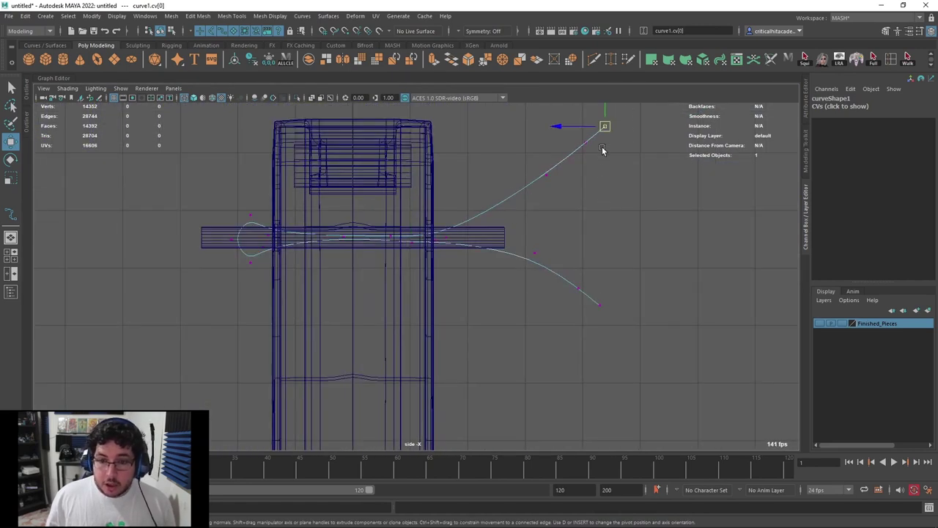
# Shorten both flared ends of the curve by deleting their end control vertices, and return to object selection
pyautogui.press('Delete')
pyautogui.moveTo(613, 303); pyautogui.dragTo(594, 321)
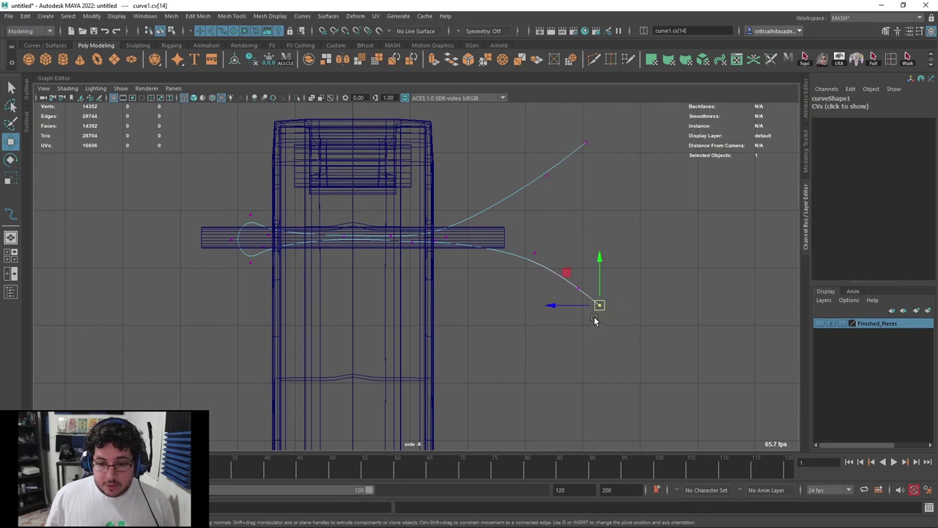
pyautogui.press('Delete')
pyautogui.moveTo(527, 191); pyautogui.dragTo(571, 177, button='right')
pyautogui.click(572, 223)
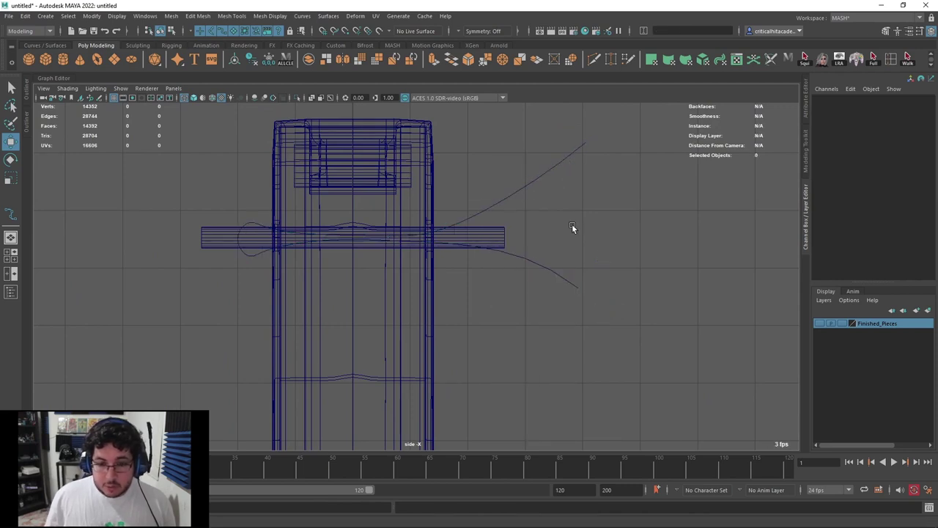
# Move the pin curve along X in the perspective view until it runs through the lever's ring holes
pyautogui.press('space')
pyautogui.press('space')
pyautogui.moveTo(531, 238)
pyautogui.keyDown('alt'); pyautogui.mouseDown()
pyautogui.moveTo(566, 255)
pyautogui.moveTo(551, 275)
pyautogui.moveTo(454, 285)
pyautogui.mouseUp(); pyautogui.keyUp('alt')
pyautogui.press('6')
pyautogui.scroll(4, 551, 274)
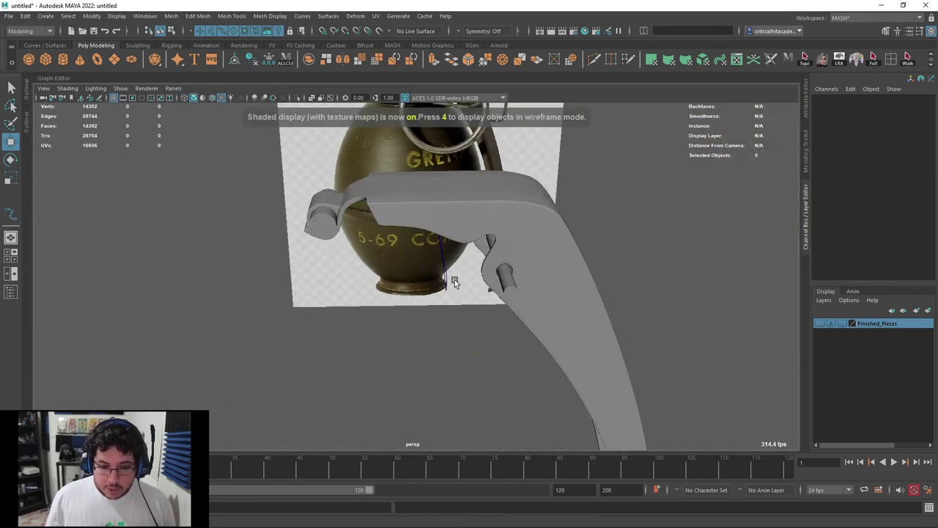
pyautogui.click(449, 271)
pyautogui.scroll(2, 430, 260)
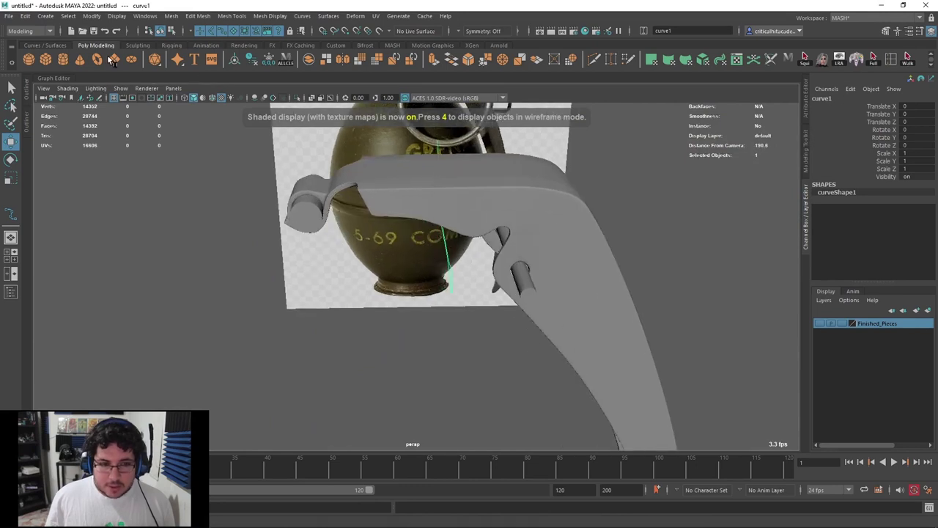
pyautogui.press('w')
pyautogui.moveTo(487, 226); pyautogui.dragTo(570, 230)
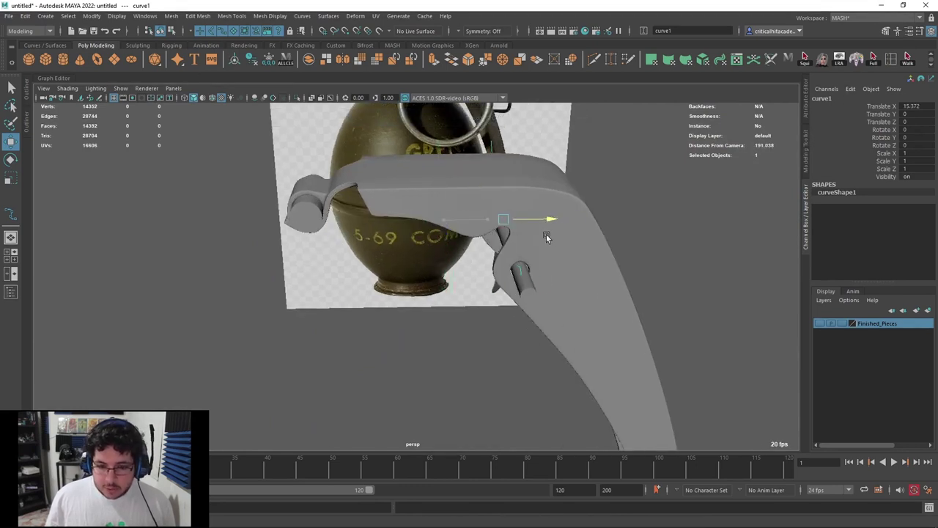
# Delete the guide cylinder and make the Finished_Pieces layer visible
pyautogui.click(525, 290)
pyautogui.press('Delete')
pyautogui.keyDown('alt'); pyautogui.moveTo(524, 288); pyautogui.dragTo(516, 260); pyautogui.keyUp('alt')
pyautogui.click(820, 325)
# Examine the reference and how the pin curve sits against the lever and the finished grenade parts
pyautogui.keyDown('alt'); pyautogui.moveTo(333, 265); pyautogui.dragTo(357, 255); pyautogui.keyUp('alt')
pyautogui.click(357, 254)
pyautogui.hotkey('alt', 'Tab')
pyautogui.hotkey('alt', 'Tab')
pyautogui.keyDown('alt'); pyautogui.moveTo(594, 167); pyautogui.dragTo(635, 189); pyautogui.keyUp('alt')
pyautogui.keyDown('alt'); pyautogui.moveTo(636, 190); pyautogui.dragTo(475, 208, button='middle'); pyautogui.keyUp('alt')
pyautogui.keyDown('alt'); pyautogui.moveTo(584, 230); pyautogui.dragTo(429, 272); pyautogui.keyUp('alt')
pyautogui.click(458, 201)
pyautogui.scroll(-4, 469, 206)
pyautogui.keyDown('alt'); pyautogui.moveTo(469, 206); pyautogui.dragTo(459, 229); pyautogui.keyUp('alt')
# Move the pull ring beside the lever to Translate X -6.854, Y 3.781, Z -45.061, so its top meets the pin curve's loop
pyautogui.click(286, 274)
pyautogui.moveTo(255, 382); pyautogui.dragTo(408, 368)
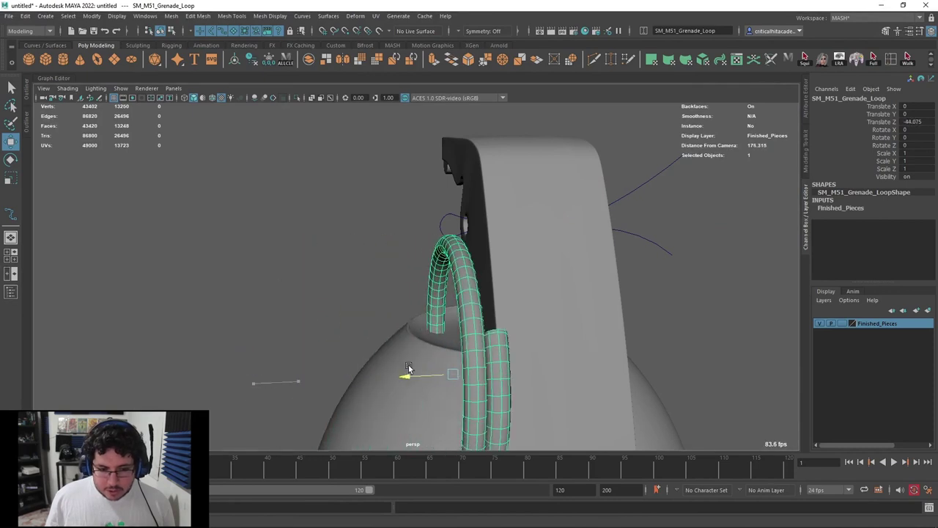
pyautogui.moveTo(453, 328); pyautogui.dragTo(567, 326)
pyautogui.scroll(5, 449, 307)
pyautogui.keyDown('shift'); pyautogui.moveTo(567, 325); pyautogui.dragTo(510, 330, button='middle'); pyautogui.keyUp('shift')
pyautogui.keyDown('alt'); pyautogui.moveTo(510, 331); pyautogui.dragTo(440, 305); pyautogui.keyUp('alt')
pyautogui.keyDown('shift'); pyautogui.moveTo(450, 295); pyautogui.dragTo(478, 301, button='middle'); pyautogui.keyUp('shift')
pyautogui.press('space')
pyautogui.moveTo(469, 271); pyautogui.dragTo(501, 270)
pyautogui.press('4')
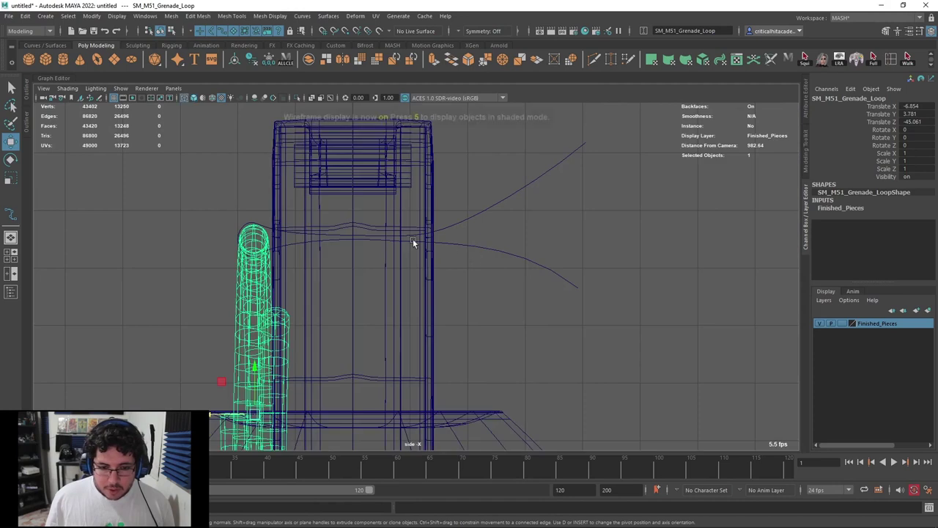
# Pull the pin curve's loop CVs outward in the side view so the loop wraps around the pull ring's top
pyautogui.keyDown('alt'); pyautogui.moveTo(447, 244); pyautogui.dragTo(497, 266, button='middle'); pyautogui.keyUp('alt')
pyautogui.scroll(3, 497, 266)
pyautogui.scroll(3, 497, 266)
pyautogui.click(387, 179)
pyautogui.moveTo(388, 180); pyautogui.dragTo(371, 181, button='right')
pyautogui.keyDown('alt'); pyautogui.moveTo(371, 180); pyautogui.dragTo(411, 207, button='middle'); pyautogui.keyUp('alt')
pyautogui.moveTo(395, 156)
pyautogui.mouseDown()
pyautogui.moveTo(367, 193)
pyautogui.moveTo(386, 153)
pyautogui.mouseUp()
pyautogui.moveTo(374, 196); pyautogui.dragTo(323, 245)
pyautogui.moveTo(330, 236); pyautogui.dragTo(313, 241)
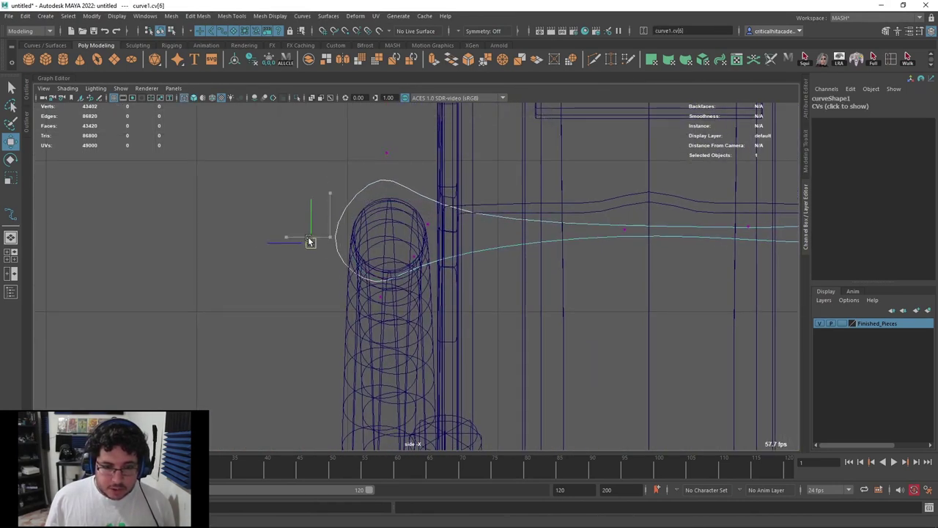
pyautogui.moveTo(374, 269); pyautogui.dragTo(389, 320)
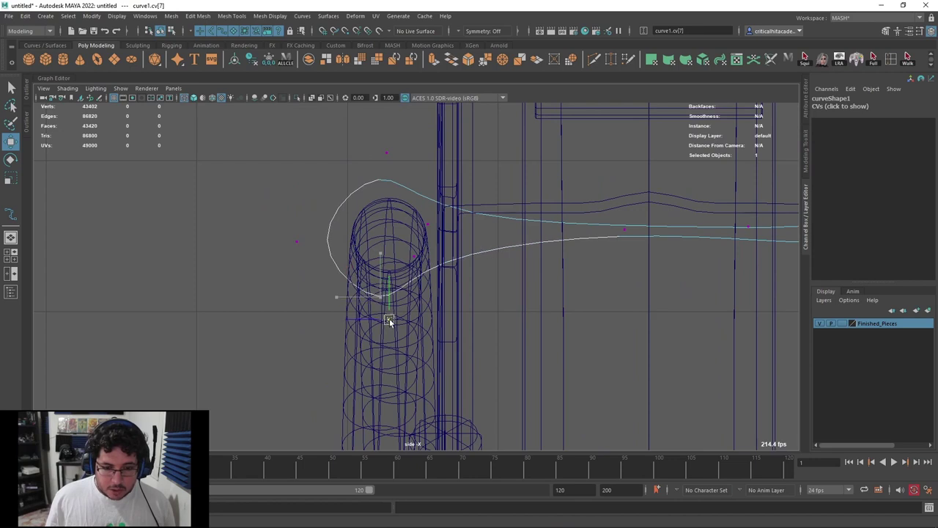
pyautogui.click(429, 221)
pyautogui.hotkey('ctrl', 'z')
pyautogui.moveTo(369, 187); pyautogui.dragTo(371, 185)
# Return to the shaded perspective view and leave the curve's CV mode with nothing selected
pyautogui.press('6')
pyautogui.press('space')
pyautogui.moveTo(493, 221)
pyautogui.mouseDown()
pyautogui.moveTo(496, 199)
pyautogui.moveTo(502, 260)
pyautogui.moveTo(480, 220)
pyautogui.mouseUp()
pyautogui.moveTo(513, 191); pyautogui.dragTo(608, 159, button='right')
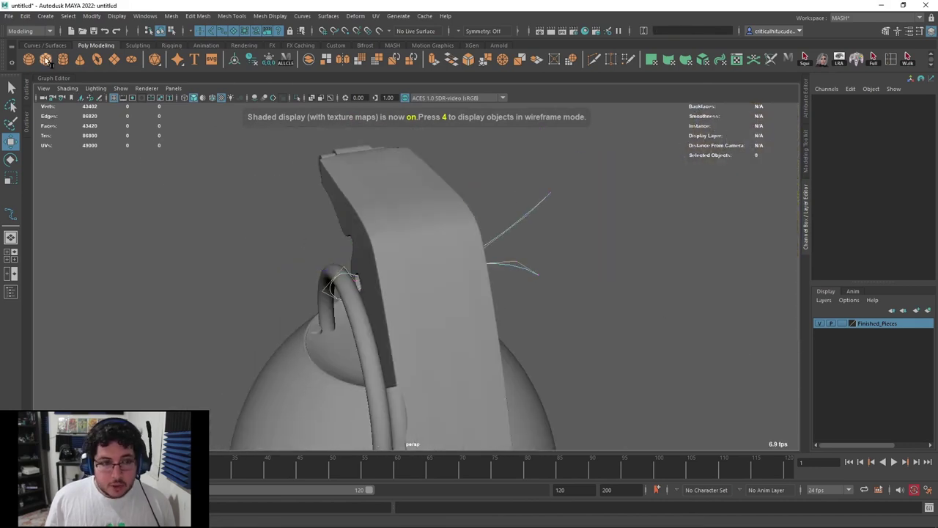
pyautogui.moveTo(515, 217); pyautogui.dragTo(561, 204, button='right')
pyautogui.click(588, 230)
pyautogui.scroll(-4, 588, 230)
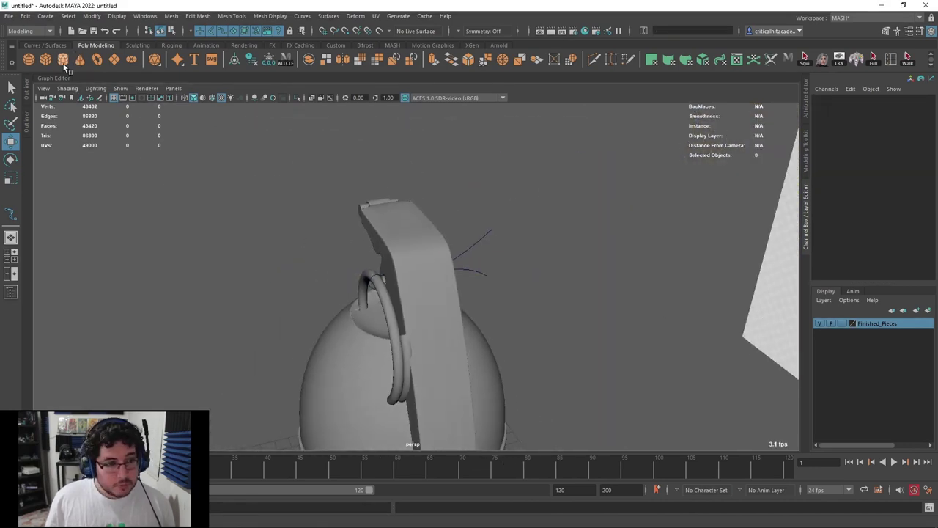
# Create a polygon cylinder, snap it to the pin curve's upper free end and rotate it to Rotate X 124.44 to follow the curve
pyautogui.click(63, 59)
pyautogui.scroll(-6, 458, 140)
pyautogui.keyDown('alt'); pyautogui.moveTo(459, 140); pyautogui.dragTo(422, 245); pyautogui.keyUp('alt')
pyautogui.scroll(7, 488, 296)
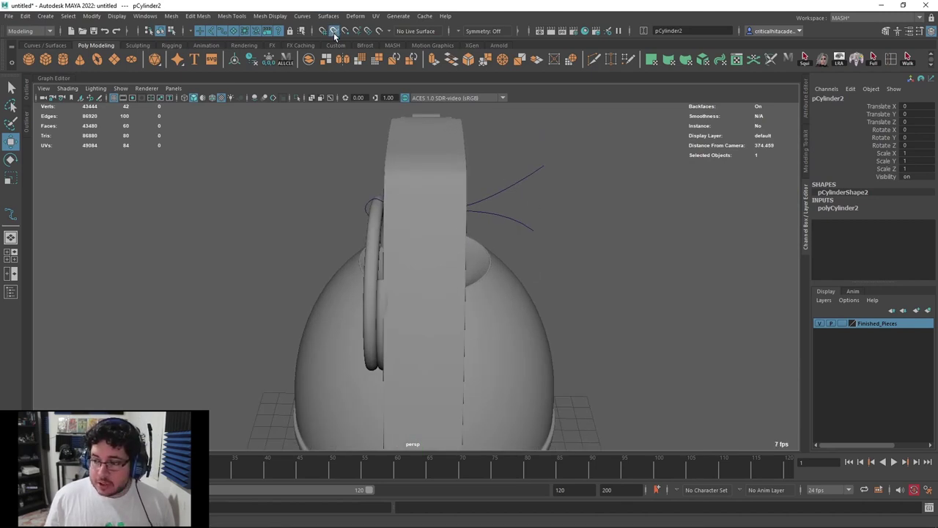
pyautogui.moveTo(509, 186); pyautogui.dragTo(524, 183, button='middle')
pyautogui.scroll(5, 518, 249)
pyautogui.keyDown('alt'); pyautogui.moveTo(607, 162); pyautogui.dragTo(510, 266, button='middle'); pyautogui.keyUp('alt')
pyautogui.scroll(4, 510, 266)
pyautogui.press('e')
pyautogui.moveTo(447, 180); pyautogui.dragTo(417, 283)
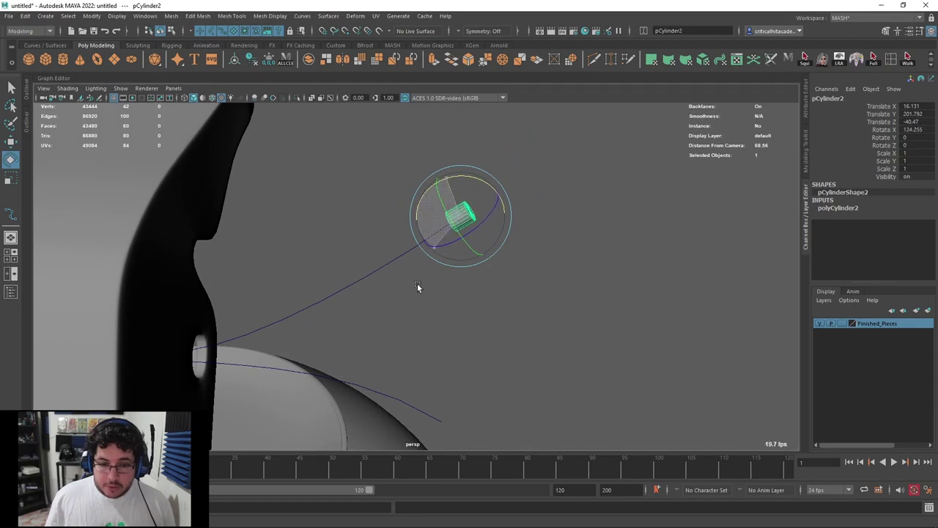
# Set the cylinder's Subdivisions Axis to 8
pyautogui.click(837, 208)
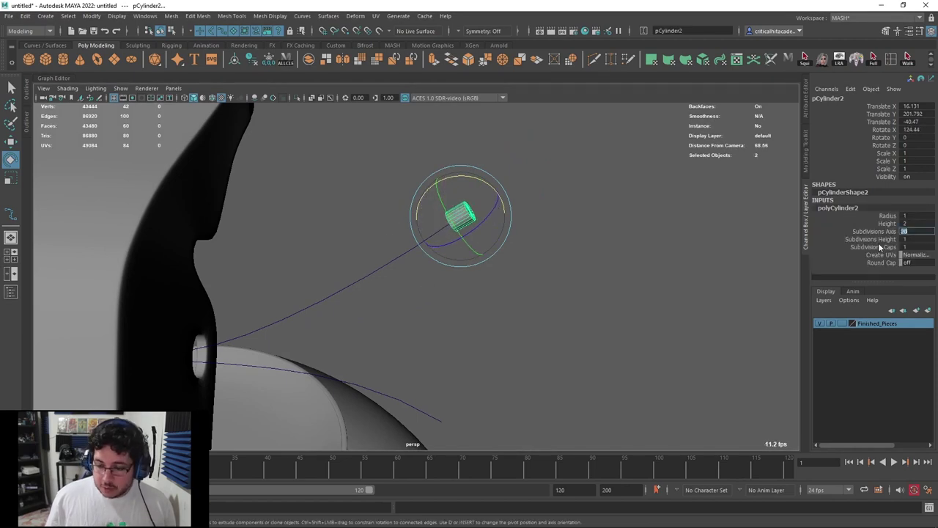
pyautogui.keyDown('alt'); pyautogui.moveTo(449, 259); pyautogui.dragTo(422, 289, button='middle'); pyautogui.keyUp('alt')
pyautogui.scroll(4, 440, 286)
pyautogui.keyDown('alt'); pyautogui.moveTo(522, 276); pyautogui.dragTo(605, 263); pyautogui.keyUp('alt')
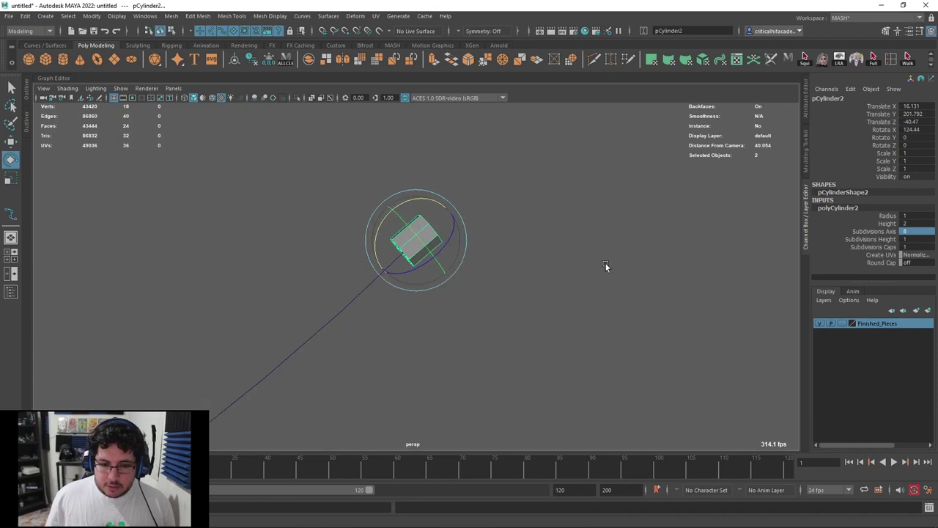
pyautogui.keyDown('alt'); pyautogui.moveTo(606, 263); pyautogui.dragTo(634, 262, button='middle'); pyautogui.keyUp('alt')
pyautogui.scroll(5, 635, 263)
# Select the cylinder's end cap faces facing the pin curve together with the curve, and extrude the faces along it
pyautogui.click(635, 261)
pyautogui.click(581, 196)
pyautogui.moveTo(558, 188); pyautogui.dragTo(560, 233, button='right')
pyautogui.keyDown('alt'); pyautogui.moveTo(562, 220); pyautogui.dragTo(613, 237); pyautogui.keyUp('alt')
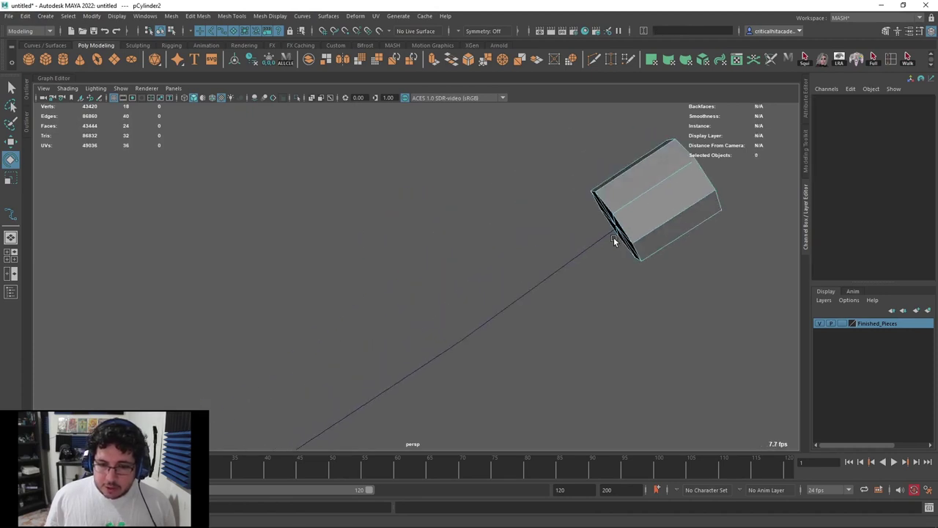
pyautogui.keyDown('alt'); pyautogui.moveTo(611, 235); pyautogui.dragTo(484, 225, button='middle'); pyautogui.keyUp('alt')
pyautogui.moveTo(453, 183); pyautogui.dragTo(603, 329)
pyautogui.keyDown('ctrl'); pyautogui.moveTo(577, 299); pyautogui.dragTo(577, 301); pyautogui.keyUp('ctrl')
pyautogui.keyDown('alt'); pyautogui.moveTo(579, 300); pyautogui.dragTo(262, 269); pyautogui.keyUp('alt')
pyautogui.scroll(-4, 458, 293)
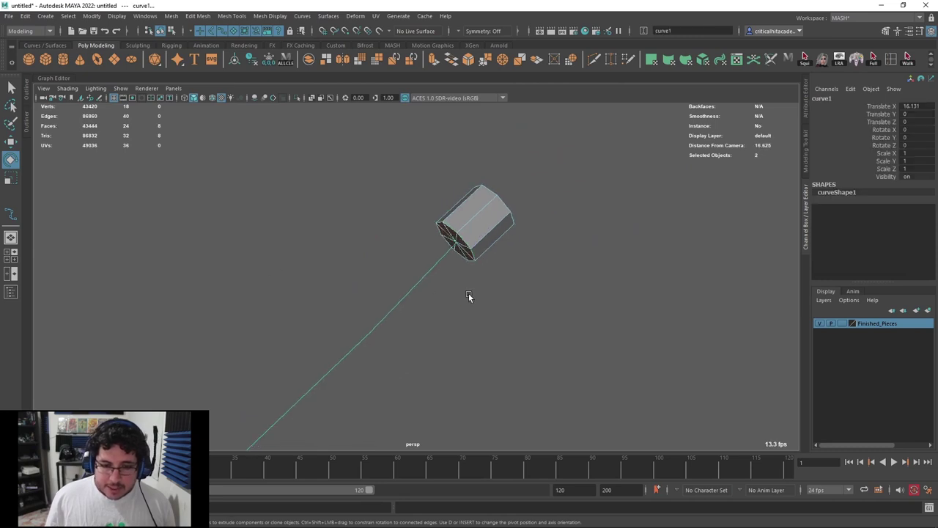
pyautogui.keyDown('alt'); pyautogui.moveTo(469, 294); pyautogui.dragTo(551, 217, button='middle'); pyautogui.keyUp('alt')
pyautogui.click(435, 60)
pyautogui.scroll(-5, 506, 265)
pyautogui.keyDown('alt'); pyautogui.moveTo(552, 217); pyautogui.dragTo(482, 212); pyautogui.keyUp('alt')
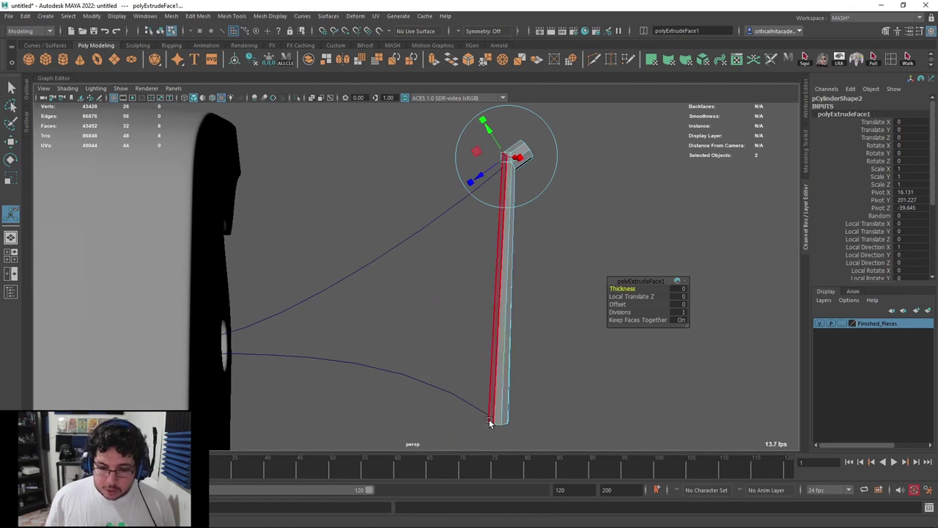
# Raise the extrusion's Divisions to 25 so the pin mesh follows the curve through the lever's holes
pyautogui.moveTo(618, 311); pyautogui.dragTo(793, 292)
pyautogui.keyDown('alt'); pyautogui.moveTo(528, 292); pyautogui.dragTo(325, 299, button='right'); pyautogui.keyUp('alt')
pyautogui.keyDown('alt'); pyautogui.moveTo(324, 299); pyautogui.dragTo(621, 269); pyautogui.keyUp('alt')
pyautogui.scroll(4, 451, 293)
pyautogui.keyDown('alt'); pyautogui.moveTo(477, 284); pyautogui.dragTo(369, 268); pyautogui.keyUp('alt')
pyautogui.keyDown('alt'); pyautogui.moveTo(278, 333); pyautogui.dragTo(427, 298); pyautogui.keyUp('alt')
pyautogui.keyDown('alt'); pyautogui.moveTo(427, 297); pyautogui.dragTo(370, 276, button='middle'); pyautogui.keyUp('alt')
pyautogui.keyDown('alt'); pyautogui.moveTo(369, 277); pyautogui.dragTo(327, 278); pyautogui.keyUp('alt')
pyautogui.keyDown('alt'); pyautogui.moveTo(517, 364); pyautogui.dragTo(505, 329); pyautogui.keyUp('alt')
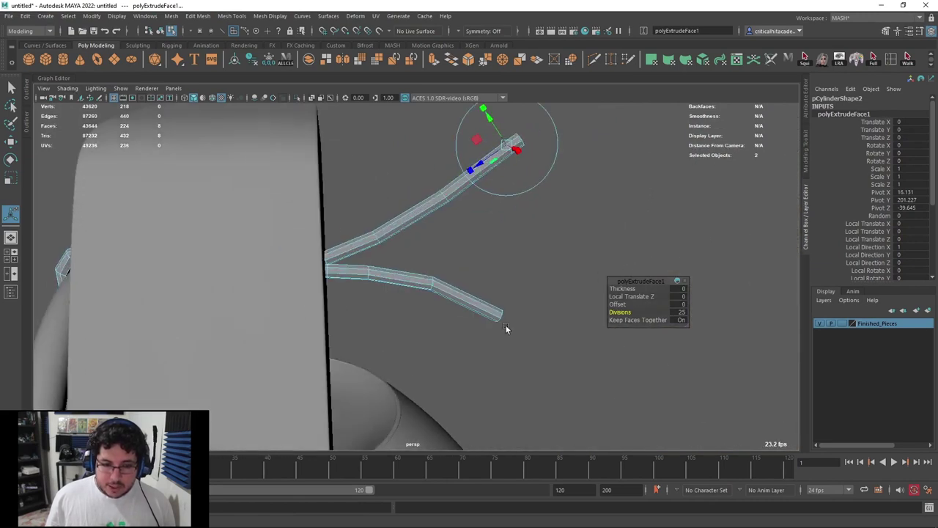
# Delete the pin mesh's construction history, freeze its transformations and center its pivot
pyautogui.moveTo(384, 230); pyautogui.dragTo(494, 222, button='right')
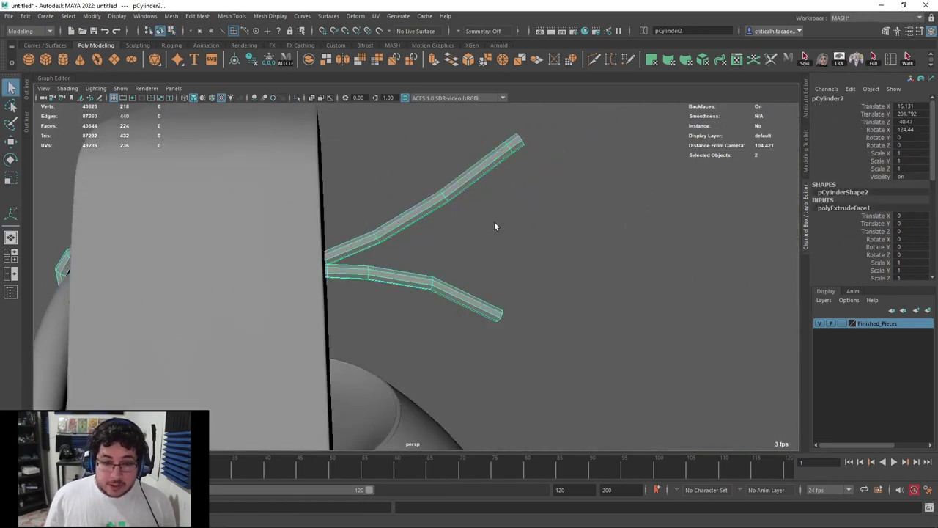
pyautogui.click(492, 222)
pyautogui.click(446, 191)
pyautogui.click(251, 62)
pyautogui.click(269, 64)
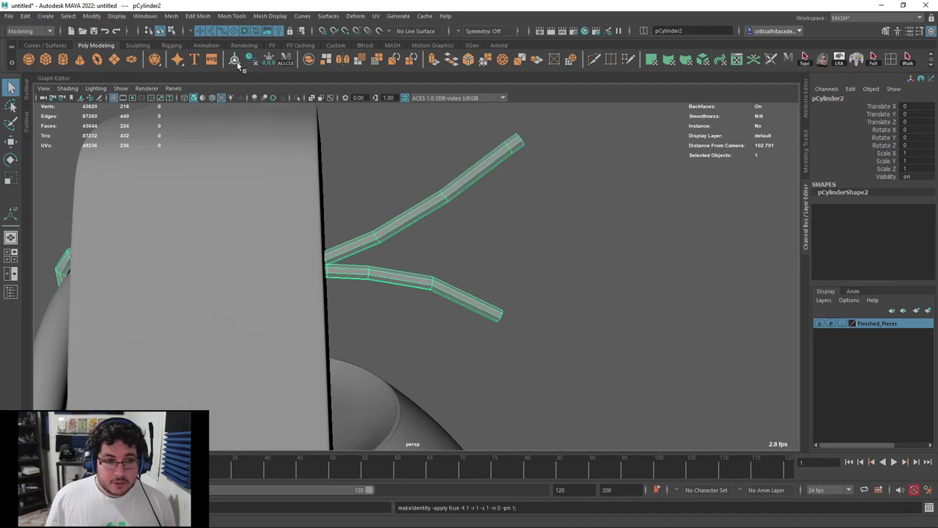
pyautogui.click(234, 64)
# Select the guide curve inside the pin mesh in wireframe and delete it
pyautogui.keyDown('alt'); pyautogui.moveTo(481, 201); pyautogui.dragTo(442, 198); pyautogui.keyUp('alt')
pyautogui.press('4')
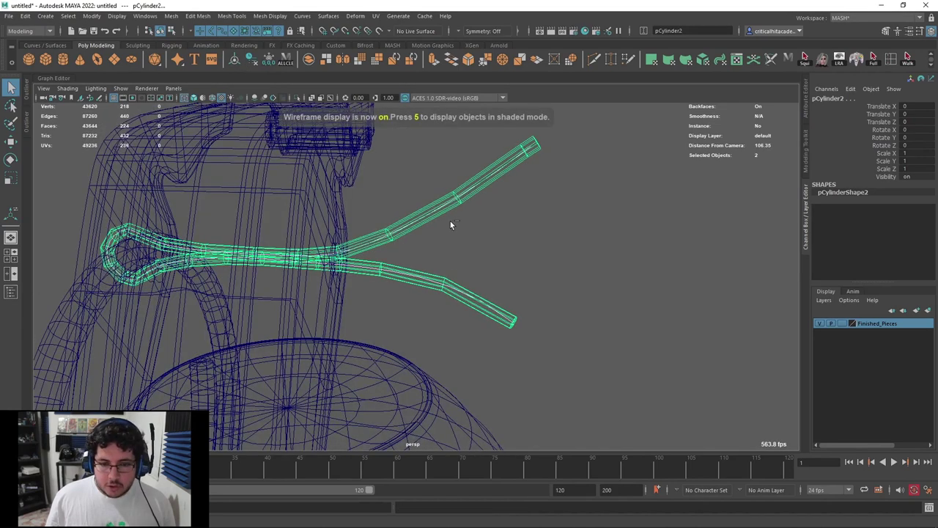
pyautogui.click(441, 212)
pyautogui.press('Delete')
# Turn on smooth preview for the pin mesh and show its loop around the pull ring in the shaded side view
pyautogui.keyDown('alt'); pyautogui.moveTo(437, 215); pyautogui.dragTo(410, 192); pyautogui.keyUp('alt')
pyautogui.moveTo(408, 190); pyautogui.dragTo(410, 240)
pyautogui.keyDown('alt'); pyautogui.moveTo(394, 330); pyautogui.dragTo(470, 295); pyautogui.keyUp('alt')
pyautogui.press('3')
pyautogui.press('6')
pyautogui.moveTo(251, 232)
pyautogui.keyDown('alt'); pyautogui.mouseDown()
pyautogui.moveTo(466, 230)
pyautogui.moveTo(474, 218)
pyautogui.moveTo(318, 222)
pyautogui.moveTo(345, 246)
pyautogui.moveTo(385, 246)
pyautogui.moveTo(372, 244)
pyautogui.mouseUp(); pyautogui.keyUp('alt')
pyautogui.press('space')
pyautogui.keyDown('alt'); pyautogui.moveTo(379, 223); pyautogui.dragTo(381, 259, button='middle'); pyautogui.keyUp('alt')
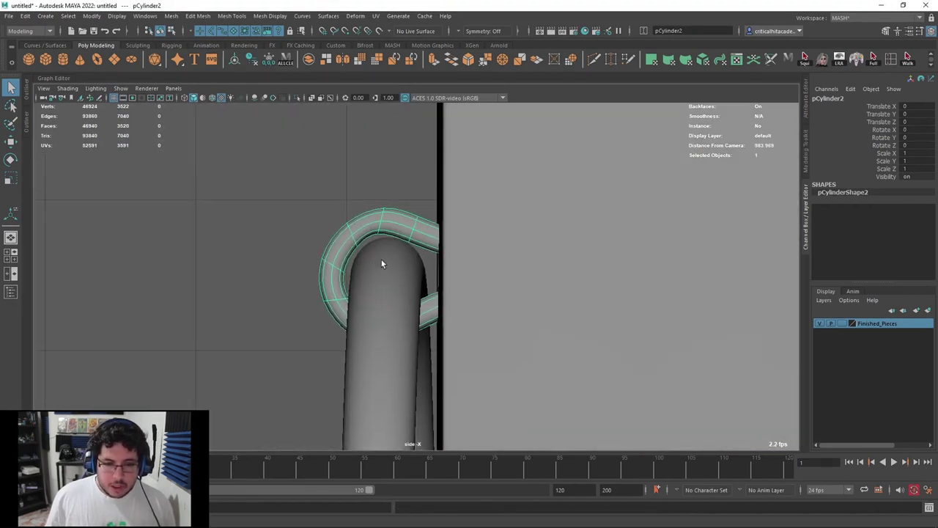
# Adjust the vertex rings along the upper part of the pin's loop in side-view wireframe to clear the pull ring
pyautogui.press('4')
pyautogui.scroll(3, 386, 238)
pyautogui.moveTo(396, 193); pyautogui.dragTo(354, 193, button='right')
pyautogui.moveTo(383, 157); pyautogui.dragTo(372, 198)
pyautogui.press('w')
pyautogui.moveTo(339, 163); pyautogui.dragTo(330, 212)
pyautogui.hotkey('ctrl', 'z')
pyautogui.moveTo(293, 166); pyautogui.dragTo(325, 218)
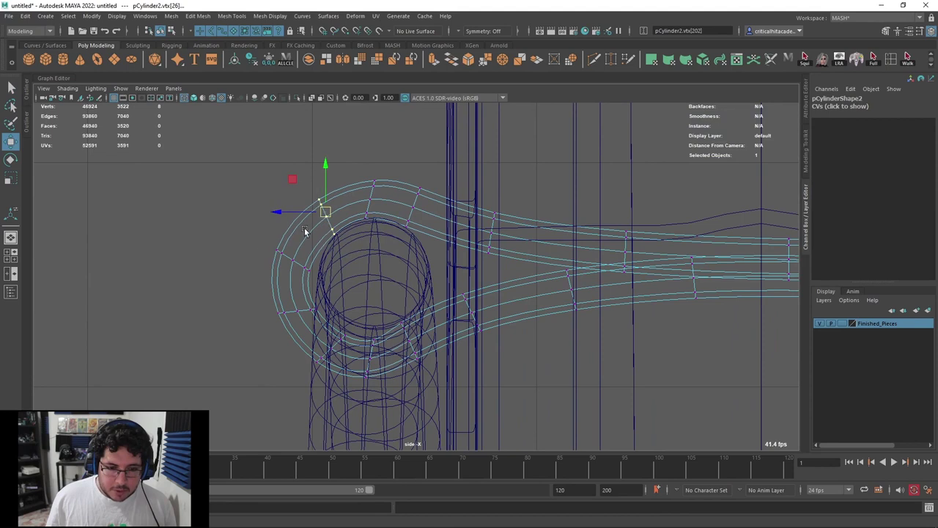
# Reposition the vertex rings on the outer and lower parts of the pin's loop to round it around the pull ring
pyautogui.moveTo(249, 245); pyautogui.dragTo(300, 264)
pyautogui.moveTo(329, 292); pyautogui.dragTo(263, 328)
pyautogui.moveTo(294, 316); pyautogui.dragTo(302, 309)
pyautogui.moveTo(357, 319); pyautogui.dragTo(301, 383)
pyautogui.moveTo(332, 349); pyautogui.dragTo(330, 339)
pyautogui.moveTo(383, 321); pyautogui.dragTo(358, 342)
pyautogui.moveTo(432, 307); pyautogui.dragTo(406, 337)
pyautogui.moveTo(437, 172)
pyautogui.mouseDown()
pyautogui.moveTo(403, 224)
pyautogui.moveTo(409, 205)
pyautogui.mouseUp()
# Raise the middle vertex ring of the pin's upper strand inside the lever so the two strands separate
pyautogui.keyDown('alt'); pyautogui.moveTo(536, 265); pyautogui.dragTo(374, 276, button='middle'); pyautogui.keyUp('alt')
pyautogui.press('6')
pyautogui.keyDown('alt'); pyautogui.moveTo(591, 276); pyautogui.dragTo(242, 222, button='middle'); pyautogui.keyUp('alt')
pyautogui.scroll(-3, 558, 264)
pyautogui.scroll(-2, 553, 264)
pyautogui.press('space')
pyautogui.press('space')
pyautogui.keyDown('alt'); pyautogui.moveTo(461, 264); pyautogui.dragTo(369, 270); pyautogui.keyUp('alt')
pyautogui.scroll(5, 351, 276)
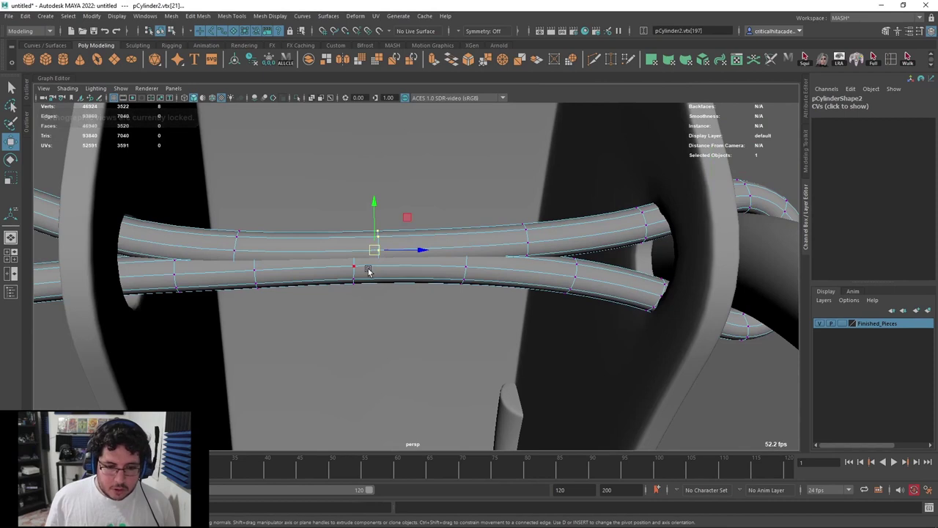
pyautogui.press('4')
pyautogui.moveTo(372, 205)
pyautogui.mouseDown()
pyautogui.moveTo(369, 182)
pyautogui.moveTo(368, 192)
pyautogui.mouseUp()
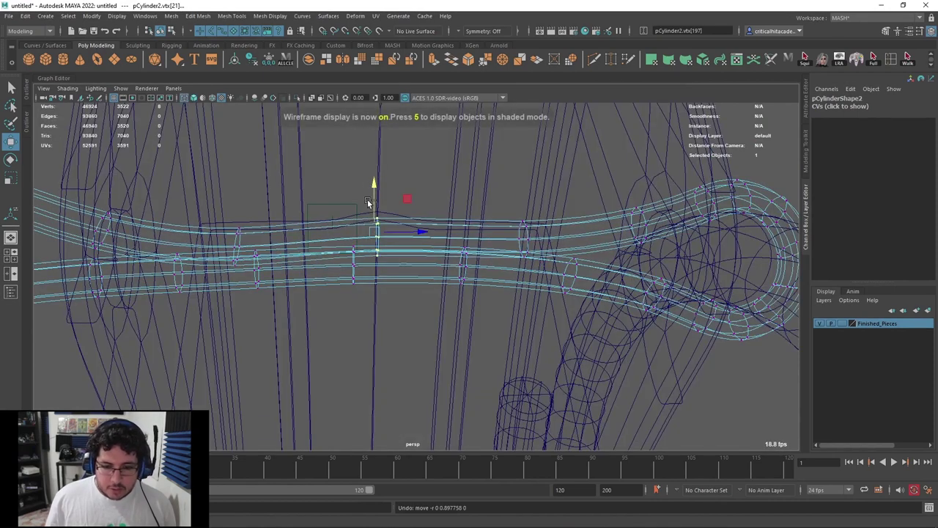
pyautogui.press('6')
pyautogui.scroll(-2, 452, 282)
pyautogui.moveTo(450, 280)
pyautogui.keyDown('alt'); pyautogui.mouseDown()
pyautogui.moveTo(411, 238)
pyautogui.moveTo(406, 272)
pyautogui.moveTo(436, 283)
pyautogui.moveTo(487, 276)
pyautogui.moveTo(420, 299)
pyautogui.moveTo(335, 282)
pyautogui.mouseUp(); pyautogui.keyUp('alt')
pyautogui.scroll(-3, 406, 272)
pyautogui.scroll(-3, 487, 275)
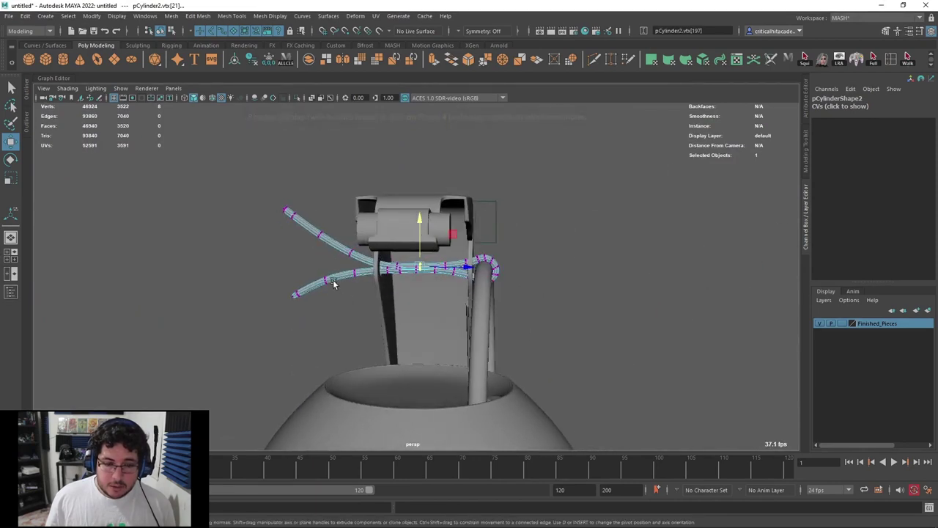
# Turn off the pin's smooth preview and bevel the edge loops around both of its free ends
pyautogui.keyDown('alt'); pyautogui.moveTo(335, 283); pyautogui.dragTo(467, 279, button='middle'); pyautogui.keyUp('alt')
pyautogui.scroll(3, 467, 279)
pyautogui.scroll(3, 500, 322)
pyautogui.keyDown('alt'); pyautogui.moveTo(467, 279); pyautogui.dragTo(451, 344); pyautogui.keyUp('alt')
pyautogui.scroll(3, 450, 344)
pyautogui.press('1')
pyautogui.press('F10')
pyautogui.keyDown('alt'); pyautogui.moveTo(450, 254); pyautogui.dragTo(449, 407); pyautogui.keyUp('alt')
pyautogui.doubleClick(438, 204)
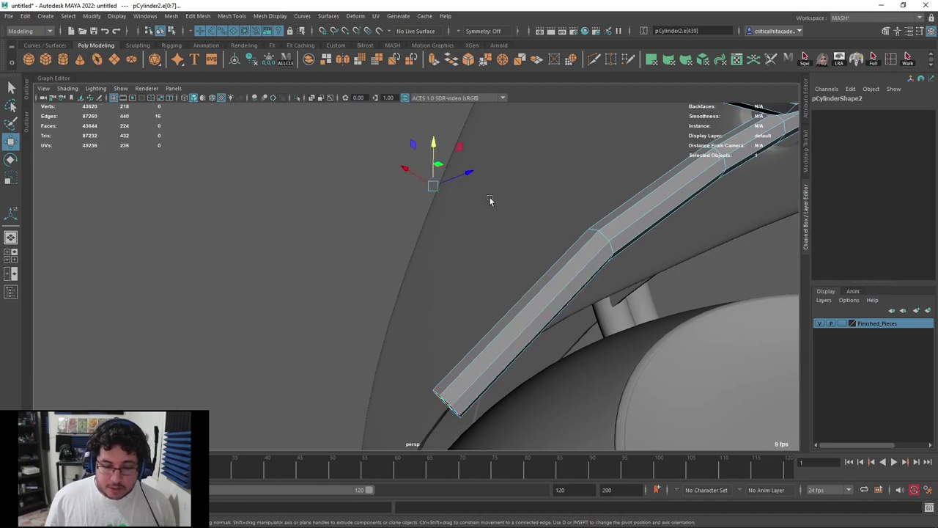
pyautogui.click(469, 61)
pyautogui.keyDown('alt'); pyautogui.moveTo(525, 198); pyautogui.dragTo(603, 331); pyautogui.keyUp('alt')
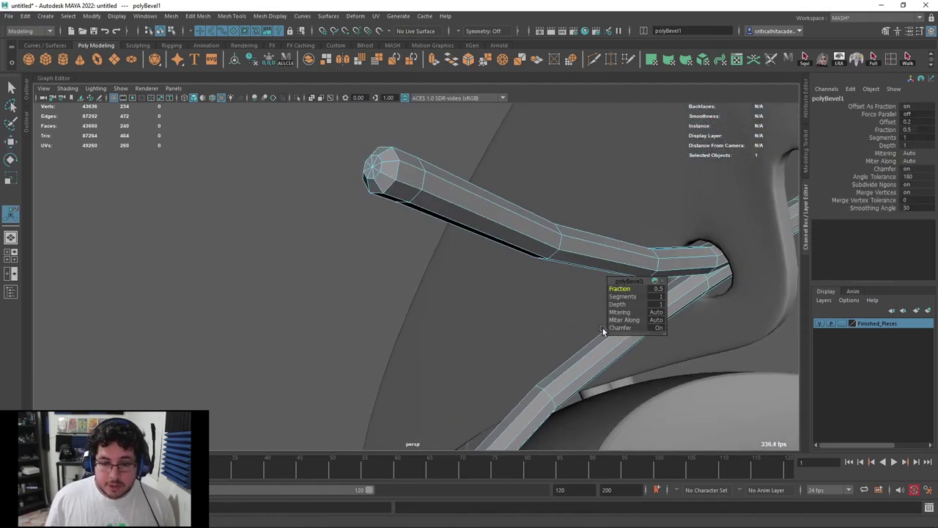
pyautogui.moveTo(619, 288)
pyautogui.mouseDown()
pyautogui.moveTo(601, 288)
pyautogui.moveTo(621, 297)
pyautogui.mouseUp()
# Return the pin to object mode and turn its smooth preview back on
pyautogui.moveTo(435, 147); pyautogui.dragTo(442, 140, button='right')
pyautogui.press('q')
pyautogui.click(446, 215)
pyautogui.press('3')
pyautogui.scroll(-5, 428, 202)
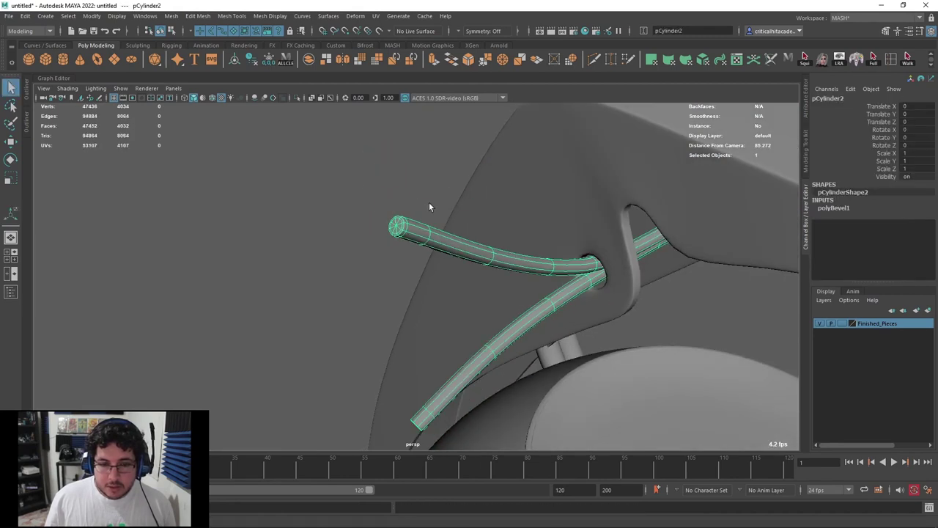
pyautogui.scroll(-2, 521, 249)
pyautogui.keyDown('alt'); pyautogui.moveTo(521, 250); pyautogui.dragTo(400, 214); pyautogui.keyUp('alt')
pyautogui.click(392, 213)
# Move the pull ring's pivot up to its top, where it passes through the pin's loop
pyautogui.scroll(-4, 440, 253)
pyautogui.keyDown('alt'); pyautogui.moveTo(550, 297); pyautogui.dragTo(381, 308); pyautogui.keyUp('alt')
pyautogui.keyDown('alt'); pyautogui.moveTo(381, 308); pyautogui.dragTo(464, 184, button='middle'); pyautogui.keyUp('alt')
pyautogui.keyDown('alt'); pyautogui.moveTo(464, 184); pyautogui.dragTo(482, 244); pyautogui.keyUp('alt')
pyautogui.click(492, 255)
pyautogui.press('e')
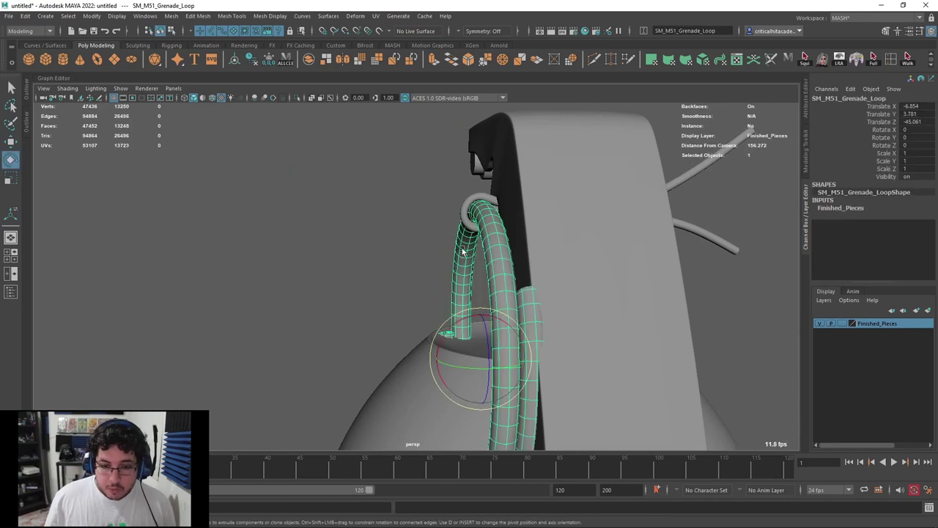
pyautogui.press('d')
pyautogui.moveTo(481, 314); pyautogui.dragTo(473, 176)
pyautogui.press('d')
# Delete the pull ring's history and freeze its transformations
pyautogui.scroll(-5, 393, 222)
pyautogui.keyDown('alt'); pyautogui.moveTo(394, 222); pyautogui.dragTo(295, 433); pyautogui.keyUp('alt')
pyautogui.click(572, 259)
pyautogui.click(247, 61)
pyautogui.click(269, 62)
pyautogui.click(354, 122)
# Try rotating the pull ring about its top pivot, and undo the attempt
pyautogui.keyDown('alt'); pyautogui.moveTo(354, 124); pyautogui.dragTo(500, 237); pyautogui.keyUp('alt')
pyautogui.scroll(4, 399, 173)
pyautogui.click(500, 237)
pyautogui.moveTo(475, 194); pyautogui.dragTo(430, 212)
pyautogui.hotkey('ctrl', 'z')
pyautogui.scroll(-5, 404, 245)
pyautogui.hotkey('ctrl', 'z')
# Rotate the pull ring about its top pivot to Rotate X -48.336, swinging it outward from the lever
pyautogui.click(328, 229)
pyautogui.click(551, 265)
pyautogui.moveTo(555, 285)
pyautogui.keyDown('alt'); pyautogui.mouseDown()
pyautogui.moveTo(546, 286)
pyautogui.moveTo(565, 285)
pyautogui.moveTo(561, 294)
pyautogui.mouseUp(); pyautogui.keyUp('alt')
pyautogui.scroll(5, 565, 284)
pyautogui.press('w')
pyautogui.click(456, 283)
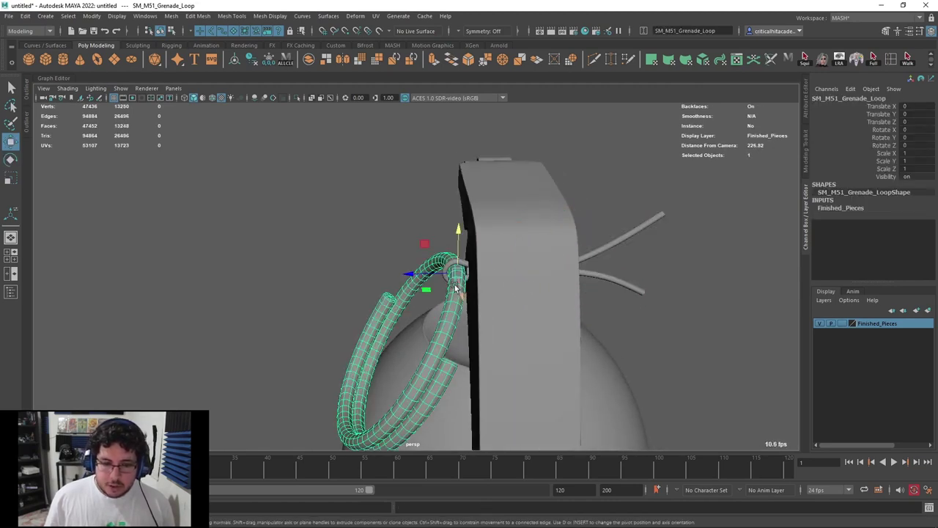
pyautogui.press('e')
pyautogui.moveTo(424, 260); pyautogui.dragTo(271, 279)
pyautogui.press('w')
pyautogui.hotkey('ctrl', 'z')
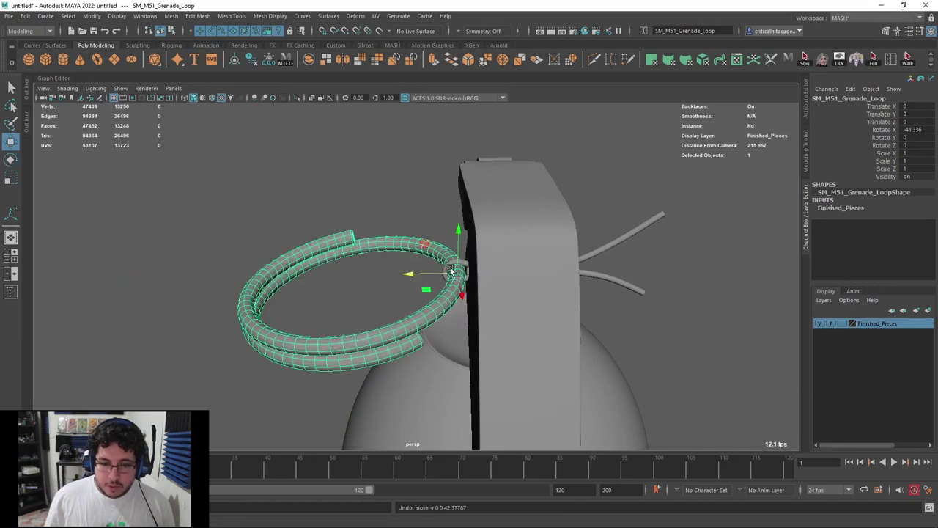
# Try moving the pull ring together with the split pin wire along its axis, and undo the moves
pyautogui.keyDown('shift'); pyautogui.click(443, 277); pyautogui.keyUp('shift')
pyautogui.moveTo(500, 257); pyautogui.dragTo(285, 265)
pyautogui.hotkey('ctrl', 'z')
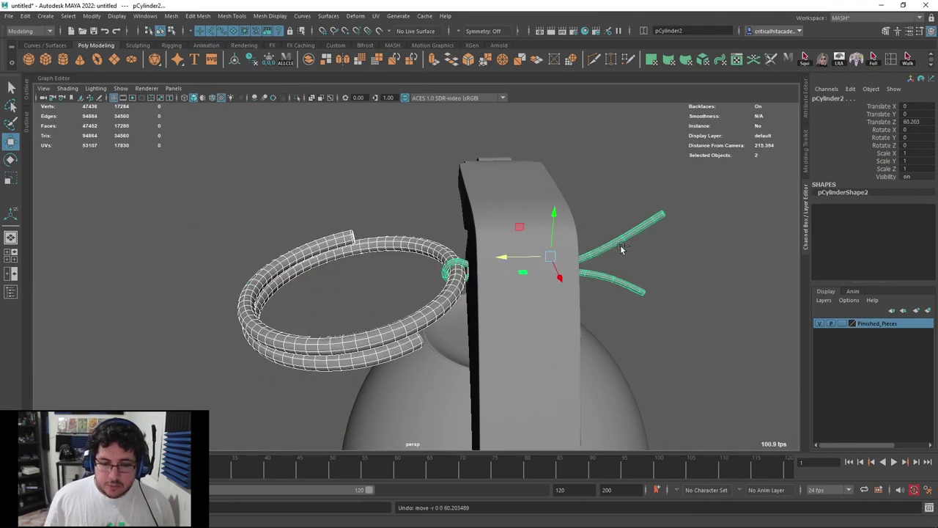
pyautogui.click(683, 252)
pyautogui.keyDown('alt'); pyautogui.moveTo(560, 253); pyautogui.dragTo(587, 214); pyautogui.keyUp('alt')
pyautogui.hotkey('ctrl', 'z')
pyautogui.hotkey('ctrl', 'z')
pyautogui.hotkey('ctrl', 'z')
# Rename the split pin wire as SM_M51_Grenade_PinWire, matching the handle's naming
pyautogui.click(677, 244)
pyautogui.scroll(-5, 677, 243)
pyautogui.scroll(5, 623, 266)
pyautogui.keyDown('alt'); pyautogui.moveTo(587, 214); pyautogui.dragTo(478, 274, button='middle'); pyautogui.keyUp('alt')
pyautogui.moveTo(468, 189); pyautogui.dragTo(421, 206)
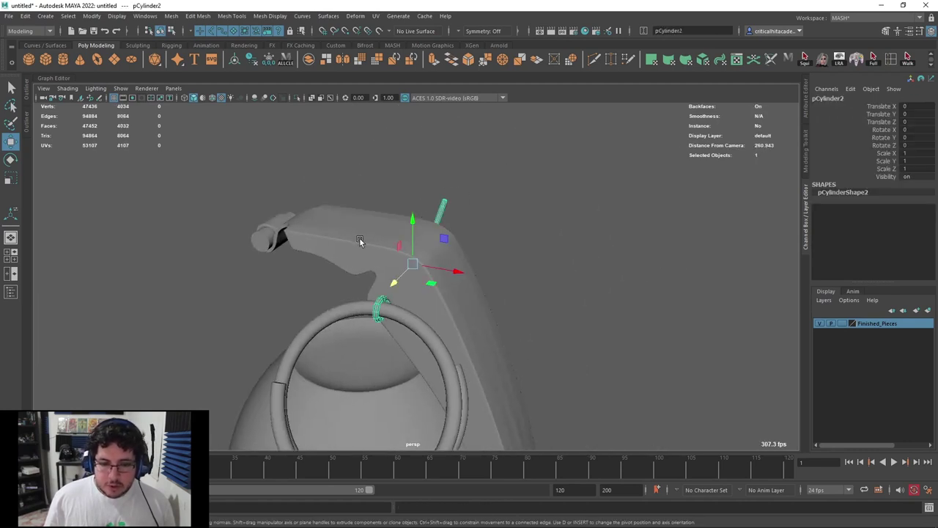
pyautogui.click(360, 239)
pyautogui.click(884, 99)
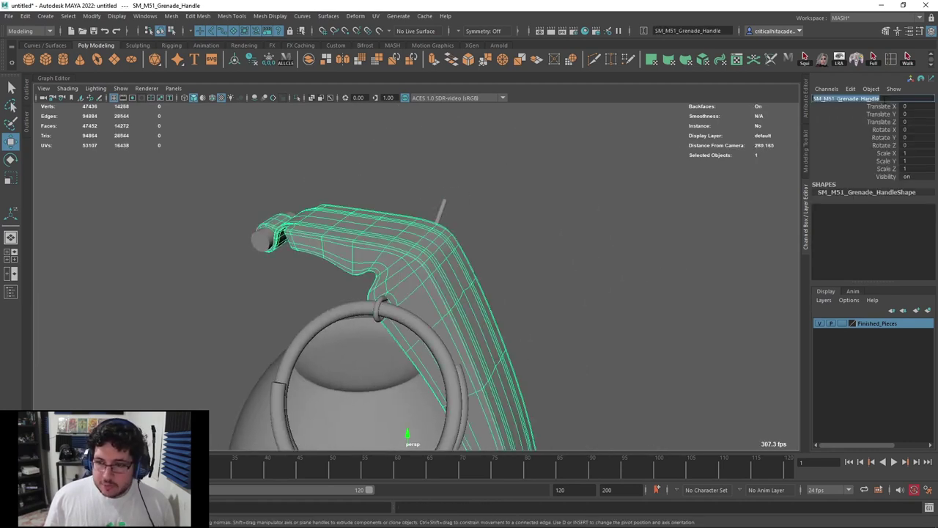
pyautogui.click(494, 213)
pyautogui.click(443, 207)
pyautogui.click(828, 99)
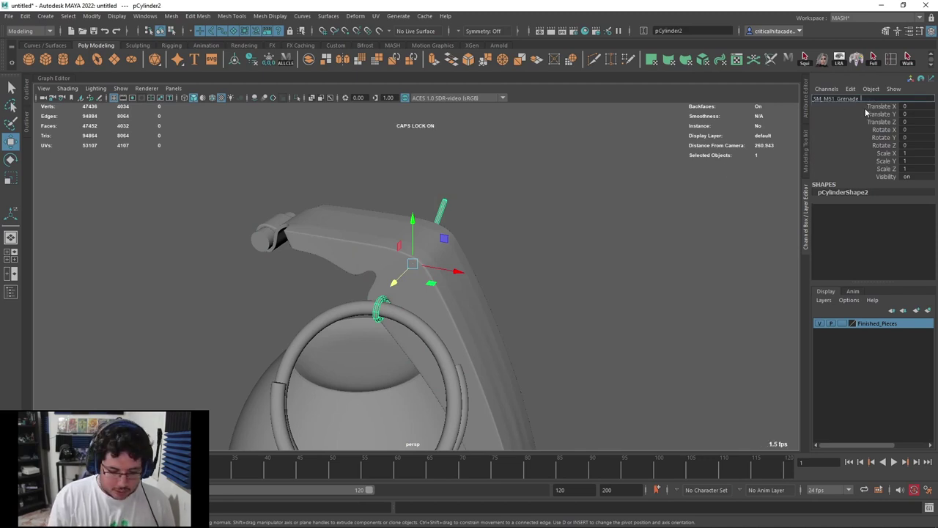
pyautogui.press('Return')
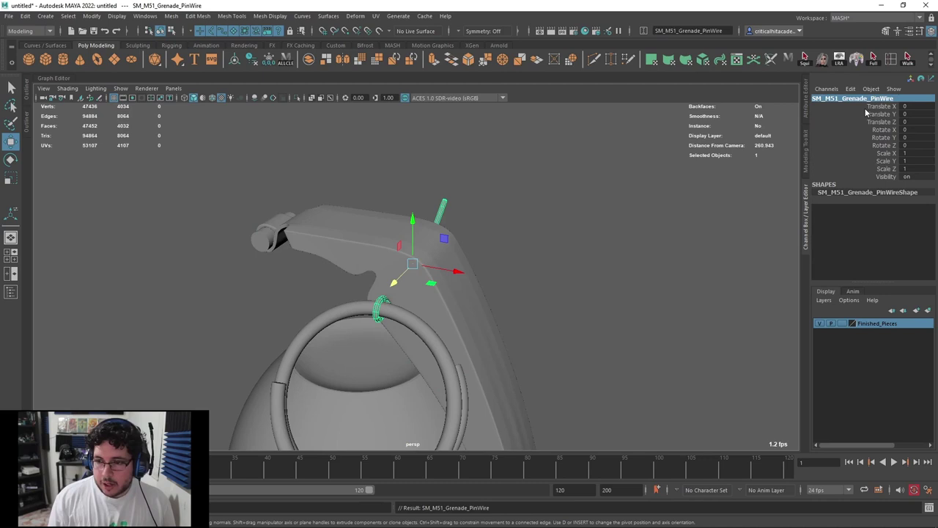
# Examine the assembled lever, pull ring and pin wire above the grenade body from several angles
pyautogui.click(593, 236)
pyautogui.scroll(-4, 592, 236)
pyautogui.keyDown('alt'); pyautogui.moveTo(489, 316); pyautogui.dragTo(536, 203, button='middle'); pyautogui.keyUp('alt')
pyautogui.keyDown('alt'); pyautogui.moveTo(535, 203); pyautogui.dragTo(595, 208); pyautogui.keyUp('alt')
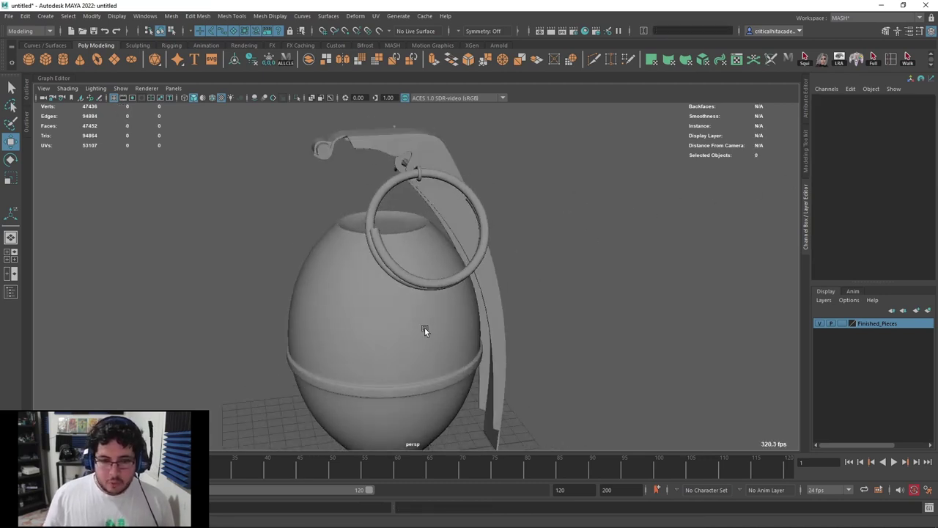
pyautogui.click(426, 287)
pyautogui.click(428, 139)
pyautogui.keyDown('alt'); pyautogui.moveTo(458, 155); pyautogui.dragTo(622, 207); pyautogui.keyUp('alt')
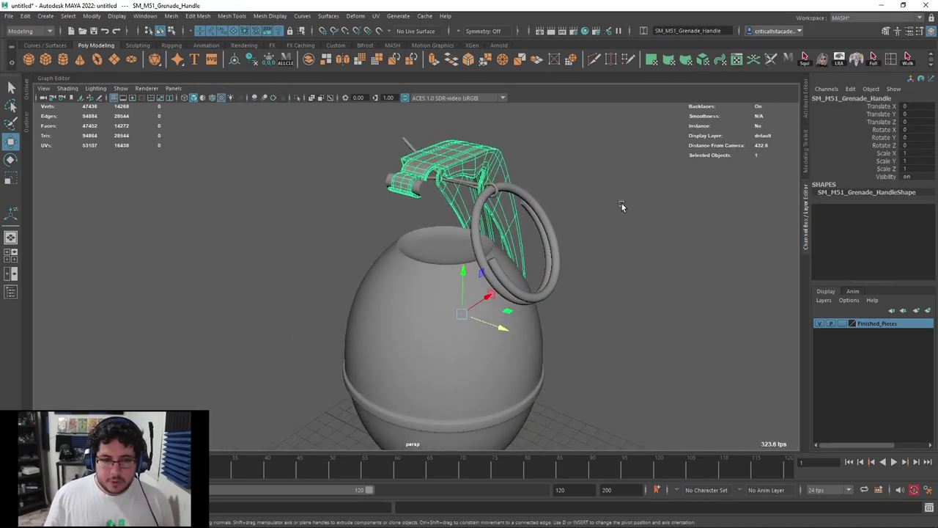
pyautogui.scroll(3, 436, 209)
pyautogui.scroll(-4, 436, 209)
pyautogui.keyDown('alt'); pyautogui.moveTo(509, 210); pyautogui.dragTo(436, 203); pyautogui.keyUp('alt')
pyautogui.scroll(5, 428, 220)
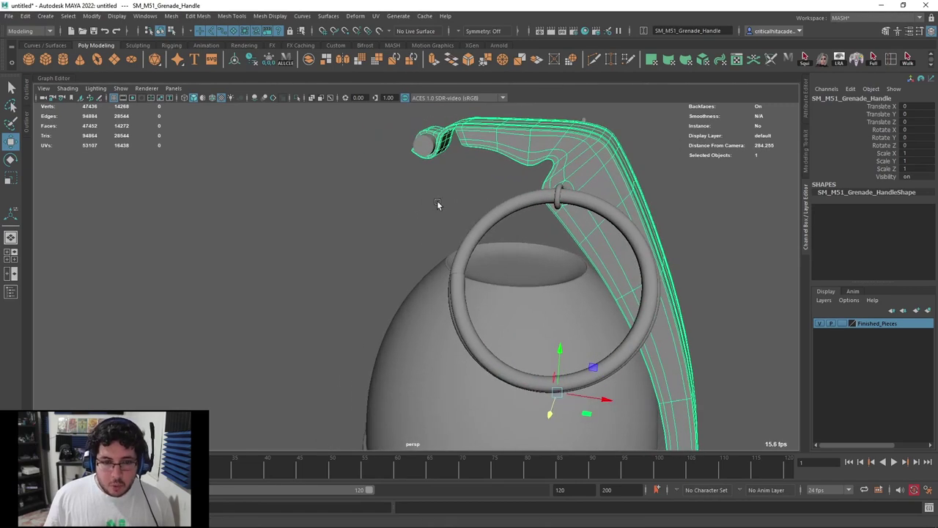
pyautogui.hotkey('alt', 'Tab')
pyautogui.hotkey('alt', 'Tab')
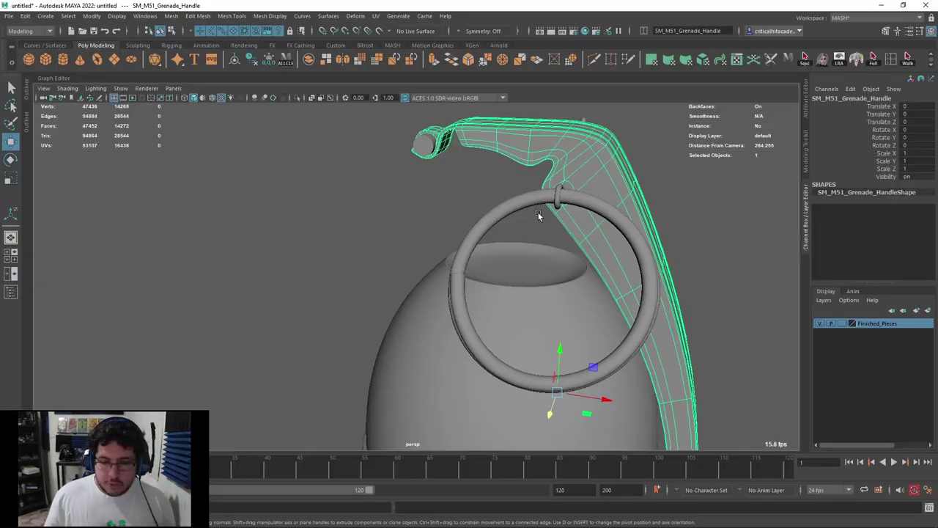
pyautogui.scroll(-5, 530, 203)
pyautogui.keyDown('alt'); pyautogui.moveTo(529, 203); pyautogui.dragTo(410, 215); pyautogui.keyUp('alt')
pyautogui.scroll(5, 410, 214)
pyautogui.keyDown('alt'); pyautogui.moveTo(452, 298); pyautogui.dragTo(485, 195); pyautogui.keyUp('alt')
pyautogui.scroll(-4, 504, 205)
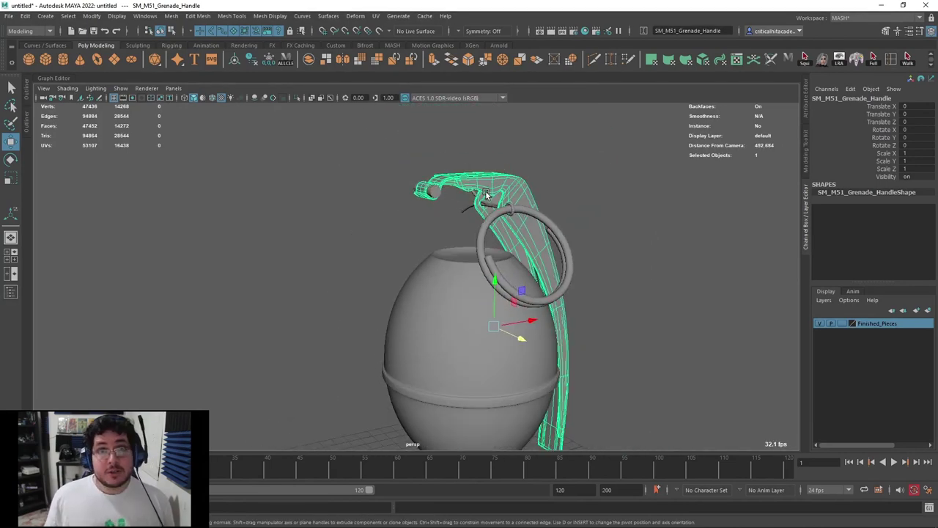
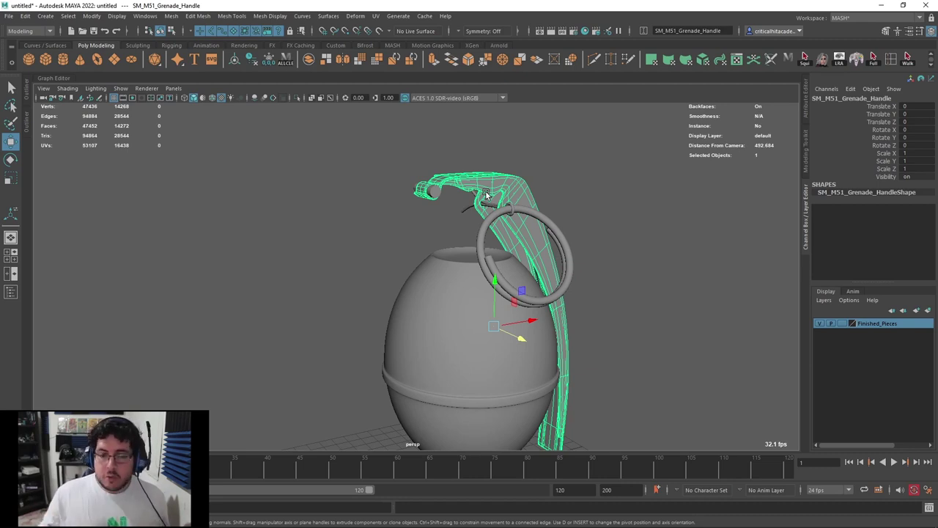
pyautogui.keyDown('alt'); pyautogui.moveTo(499, 214); pyautogui.dragTo(523, 228, button='right'); pyautogui.keyUp('alt')
pyautogui.keyDown('alt'); pyautogui.moveTo(523, 228); pyautogui.dragTo(493, 201); pyautogui.keyUp('alt')
pyautogui.keyDown('alt'); pyautogui.moveTo(492, 201); pyautogui.dragTo(469, 303, button='middle'); pyautogui.keyUp('alt')
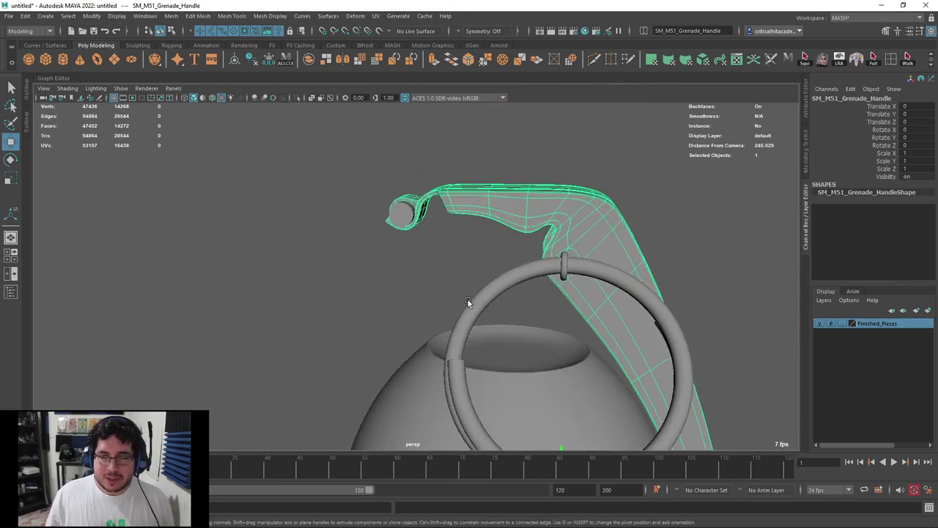
pyautogui.scroll(3, 467, 284)
pyautogui.moveTo(460, 285)
pyautogui.keyDown('alt'); pyautogui.mouseDown()
pyautogui.moveTo(536, 294)
pyautogui.moveTo(527, 279)
pyautogui.moveTo(498, 317)
pyautogui.moveTo(460, 296)
pyautogui.moveTo(511, 284)
pyautogui.moveTo(399, 279)
pyautogui.moveTo(465, 285)
pyautogui.mouseUp(); pyautogui.keyUp('alt')
pyautogui.click(466, 283)
pyautogui.scroll(-2, 465, 282)
pyautogui.keyDown('alt'); pyautogui.moveTo(465, 283); pyautogui.dragTo(442, 239, button='middle'); pyautogui.keyUp('alt')
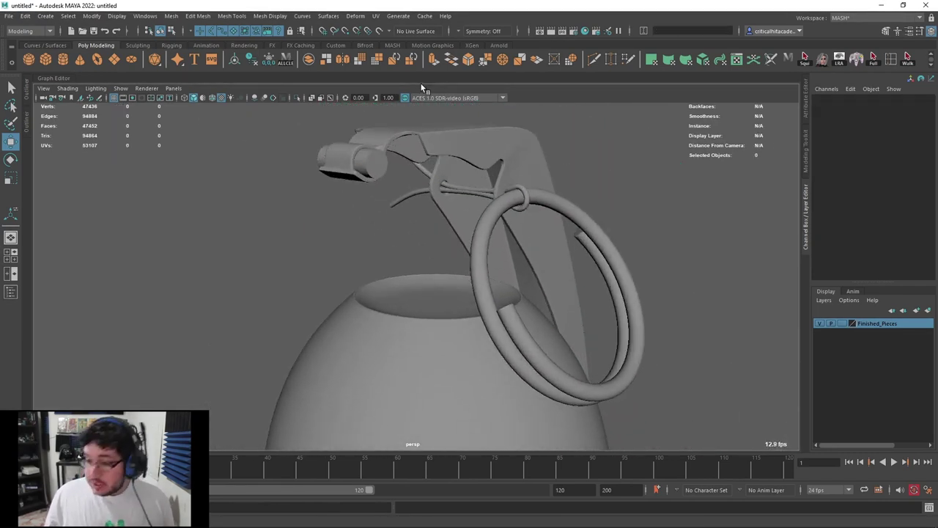
# Save the scene as M51_Grenade in the project's scenes folder, in Maya ASCII format
pyautogui.click(9, 16)
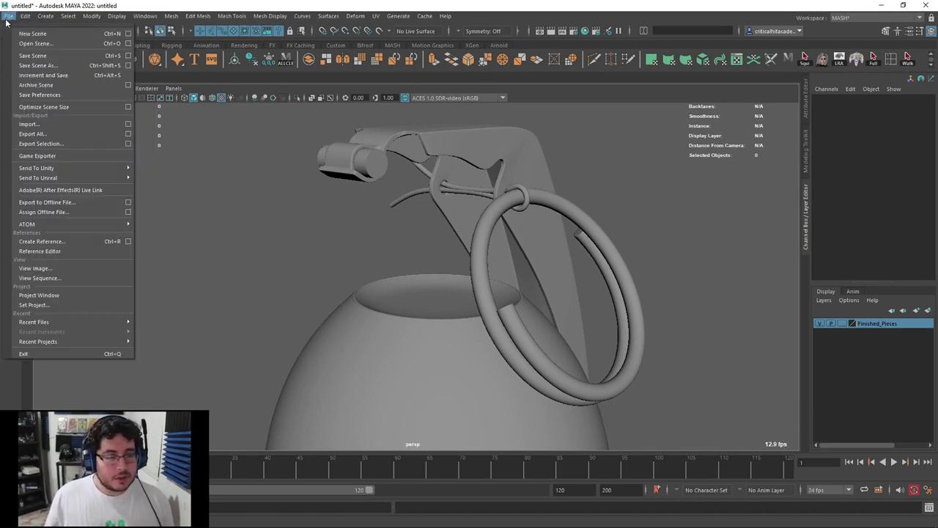
pyautogui.click(38, 65)
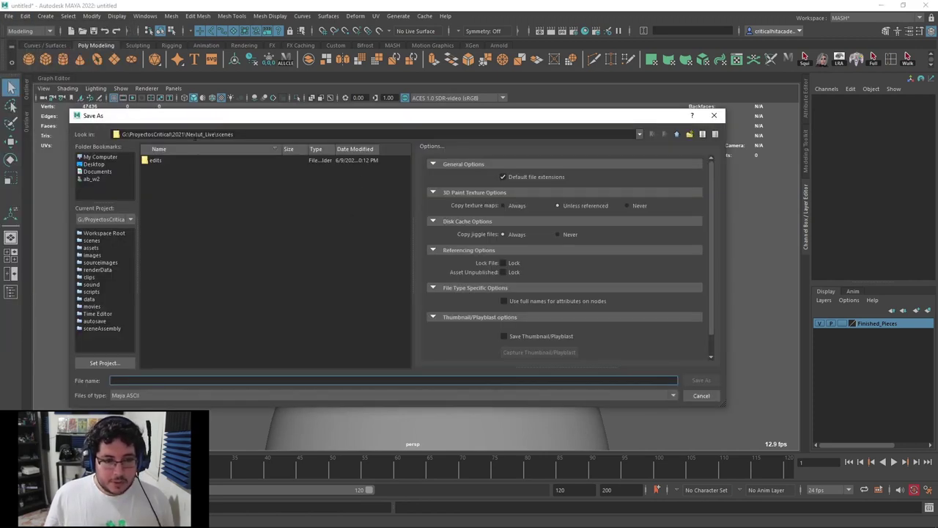
pyautogui.write('M51_')
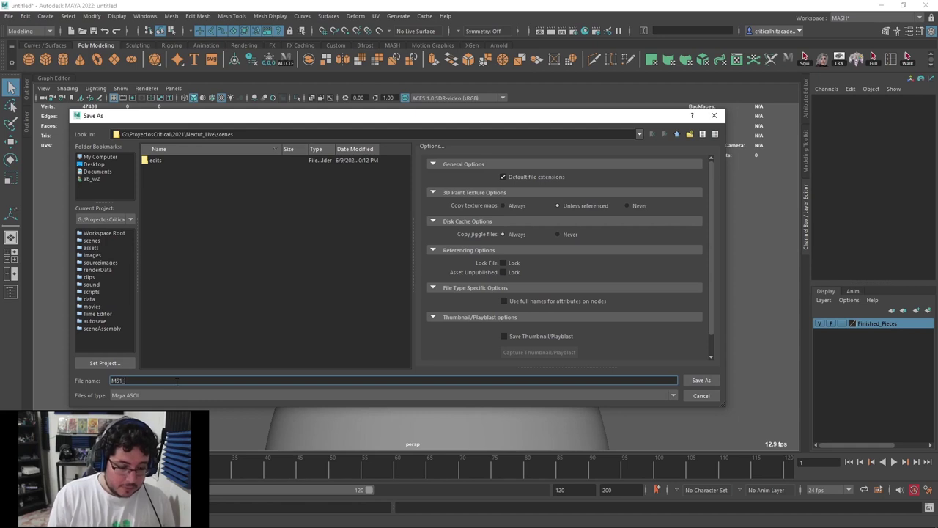
pyautogui.write('Grenade')
pyautogui.press('Return')
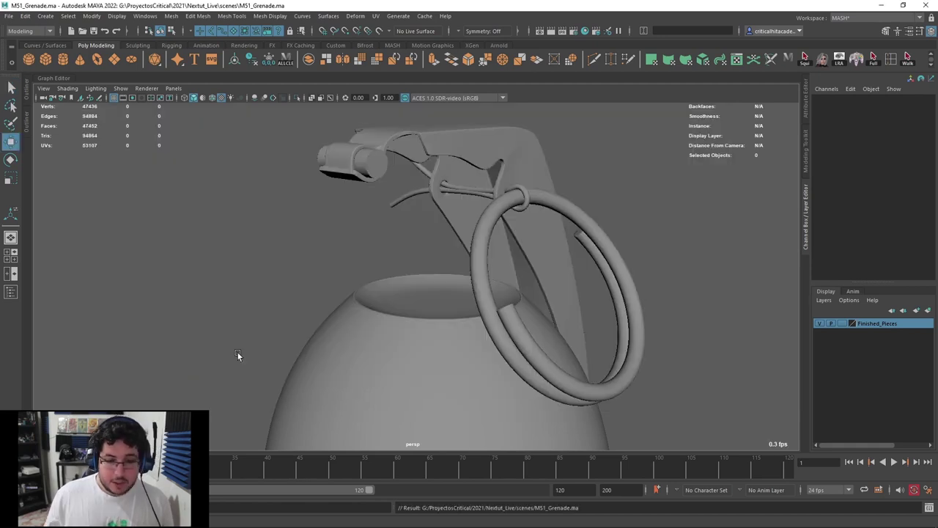
# Switch to the front view with the lever and pull ring in frame, displayed shaded
pyautogui.keyDown('alt'); pyautogui.moveTo(408, 251); pyautogui.dragTo(366, 250); pyautogui.keyUp('alt')
pyautogui.press('space')
pyautogui.moveTo(398, 288); pyautogui.dragTo(465, 308)
pyautogui.scroll(-4, 433, 290)
pyautogui.press('space')
pyautogui.scroll(-3, 455, 285)
pyautogui.press('4')
pyautogui.scroll(-4, 457, 279)
pyautogui.scroll(-2, 457, 280)
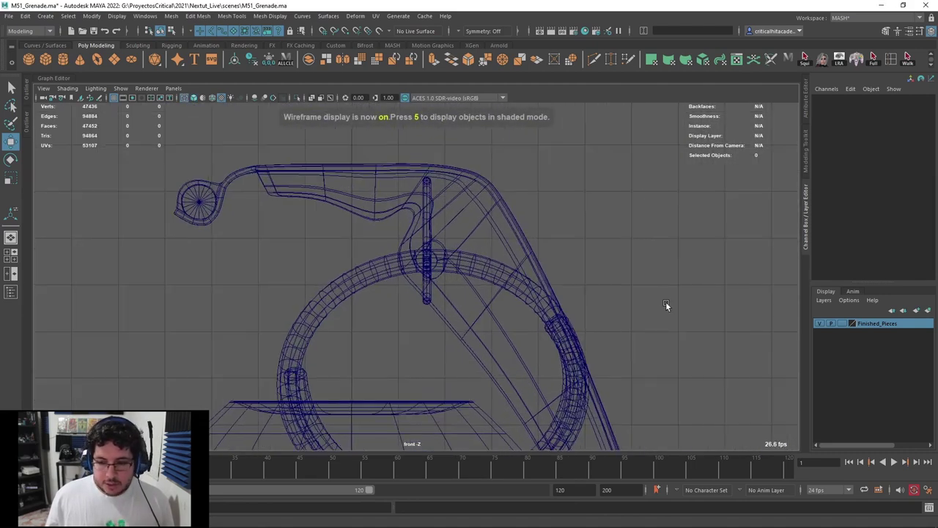
pyautogui.click(297, 98)
pyautogui.click(297, 98)
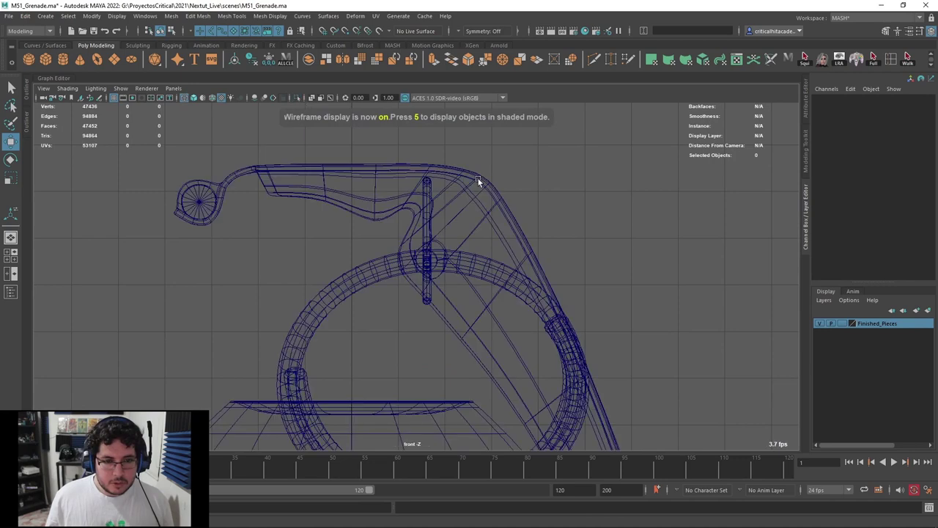
pyautogui.press('6')
# Turn on image plane display for imagePlane1 in the front view and show the model as wireframe over it
pyautogui.click(11, 291)
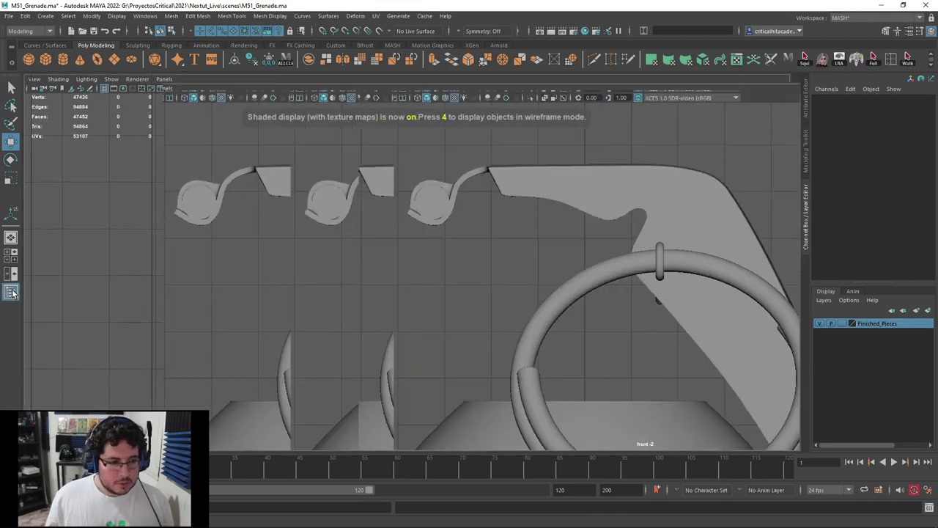
pyautogui.click(66, 149)
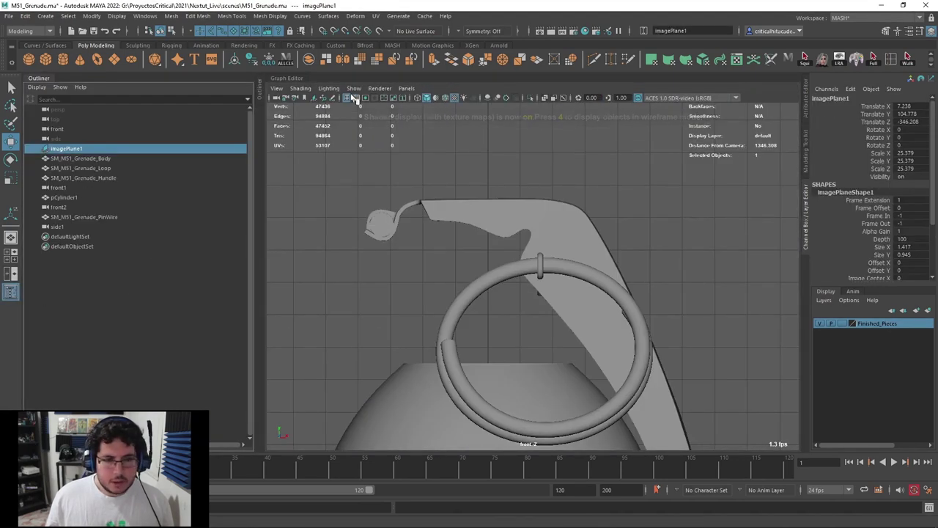
pyautogui.click(354, 88)
pyautogui.click(386, 235)
pyautogui.scroll(-3, 531, 233)
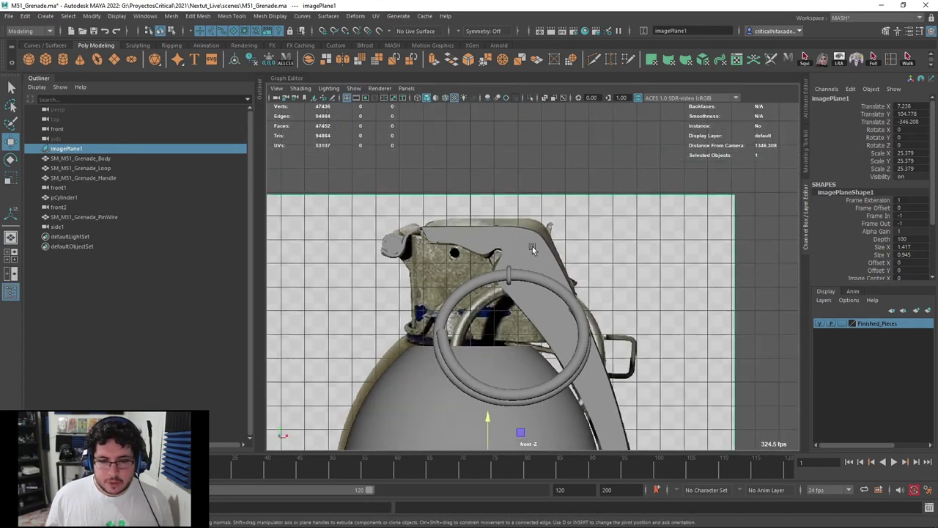
pyautogui.keyDown('alt'); pyautogui.moveTo(532, 246); pyautogui.dragTo(530, 204, button='middle'); pyautogui.keyUp('alt')
pyautogui.scroll(3, 530, 203)
pyautogui.press('4')
pyautogui.keyDown('alt'); pyautogui.moveTo(467, 215); pyautogui.dragTo(480, 242, button='middle'); pyautogui.keyUp('alt')
pyautogui.scroll(2, 480, 242)
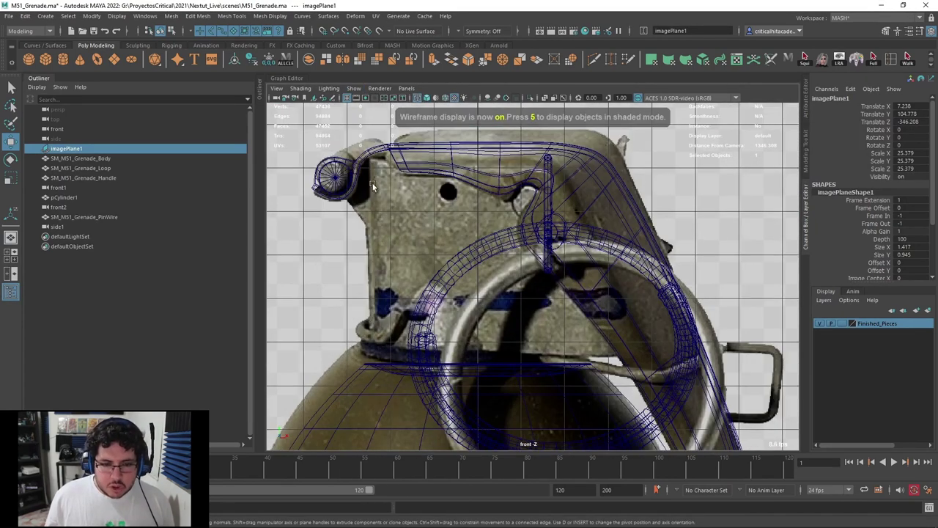
# Examine the fuze body and its base collar in the reference image, beneath the lever
pyautogui.click(339, 176)
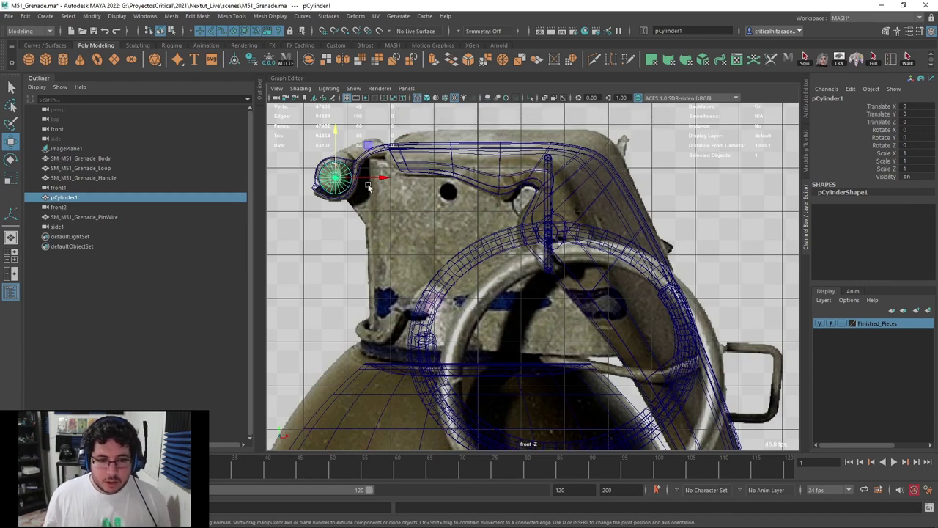
pyautogui.keyDown('alt'); pyautogui.moveTo(461, 277); pyautogui.dragTo(457, 258, button='middle'); pyautogui.keyUp('alt')
pyautogui.keyDown('alt'); pyautogui.moveTo(456, 258); pyautogui.dragTo(428, 292, button='right'); pyautogui.keyUp('alt')
pyautogui.keyDown('alt'); pyautogui.moveTo(428, 285); pyautogui.dragTo(498, 261, button='middle'); pyautogui.keyUp('alt')
pyautogui.scroll(6, 496, 259)
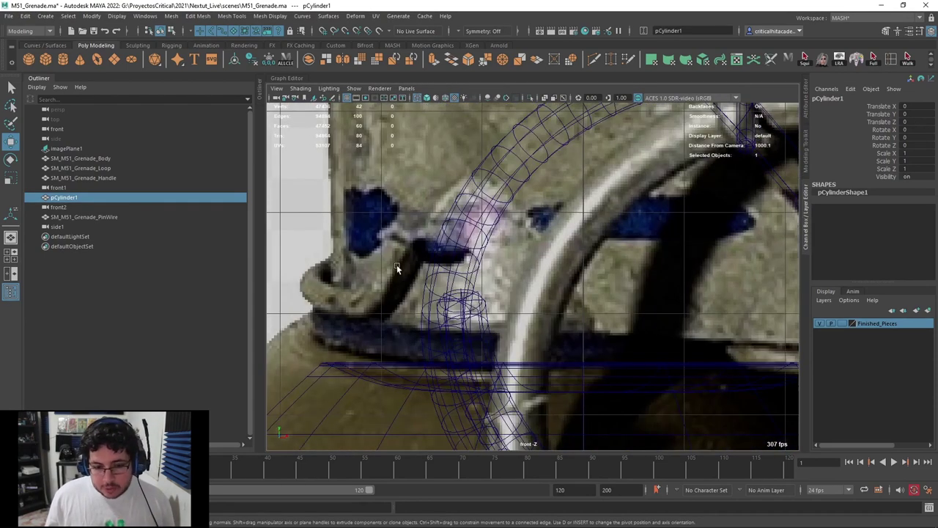
pyautogui.scroll(-5, 422, 238)
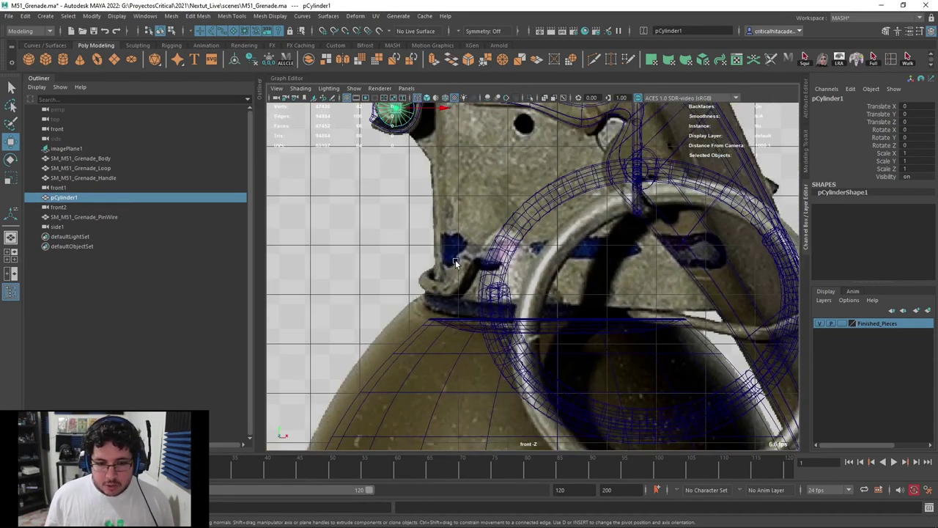
pyautogui.keyDown('alt'); pyautogui.moveTo(423, 298); pyautogui.dragTo(347, 275); pyautogui.keyUp('alt')
pyautogui.keyDown('alt'); pyautogui.moveTo(509, 295); pyautogui.dragTo(335, 303, button='right'); pyautogui.keyUp('alt')
pyautogui.keyDown('alt'); pyautogui.moveTo(404, 278); pyautogui.dragTo(463, 272, button='middle'); pyautogui.keyUp('alt')
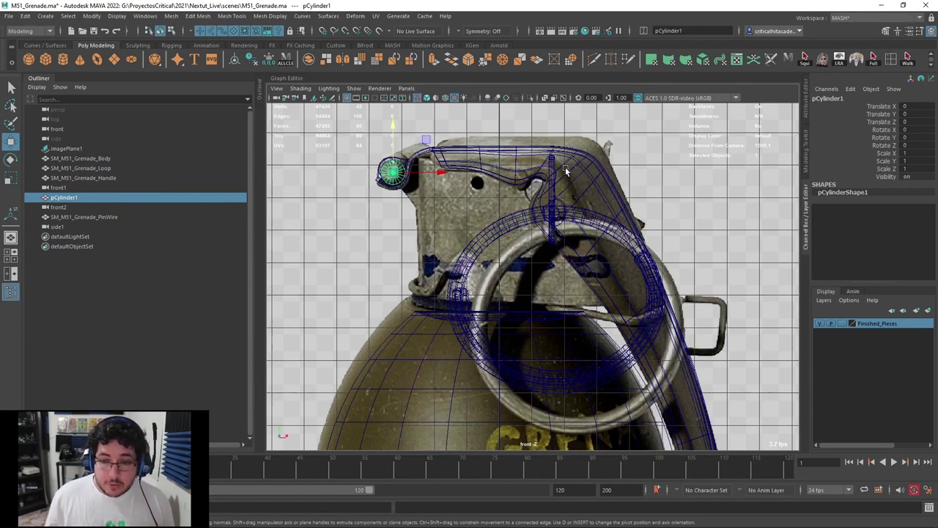
# Create a polygon cube, raise it to the fuze area and scale it up to roughly the fuze body's size
pyautogui.click(46, 60)
pyautogui.scroll(-8, 425, 287)
pyautogui.moveTo(525, 377); pyautogui.dragTo(527, 209)
pyautogui.scroll(10, 527, 208)
pyautogui.press('r')
pyautogui.moveTo(492, 142); pyautogui.dragTo(601, 142)
pyautogui.press('w')
pyautogui.moveTo(492, 126); pyautogui.dragTo(567, 243)
# Fit the cube to the reference fuze body with Translate Y 180.936, Scale X and Z 50.345 and Scale Y 42.513
pyautogui.press('r')
pyautogui.moveTo(492, 202); pyautogui.dragTo(498, 178)
pyautogui.press('w')
pyautogui.press('r')
pyautogui.moveTo(495, 221); pyautogui.dragTo(504, 220)
pyautogui.press('w')
pyautogui.moveTo(492, 175); pyautogui.dragTo(491, 170)
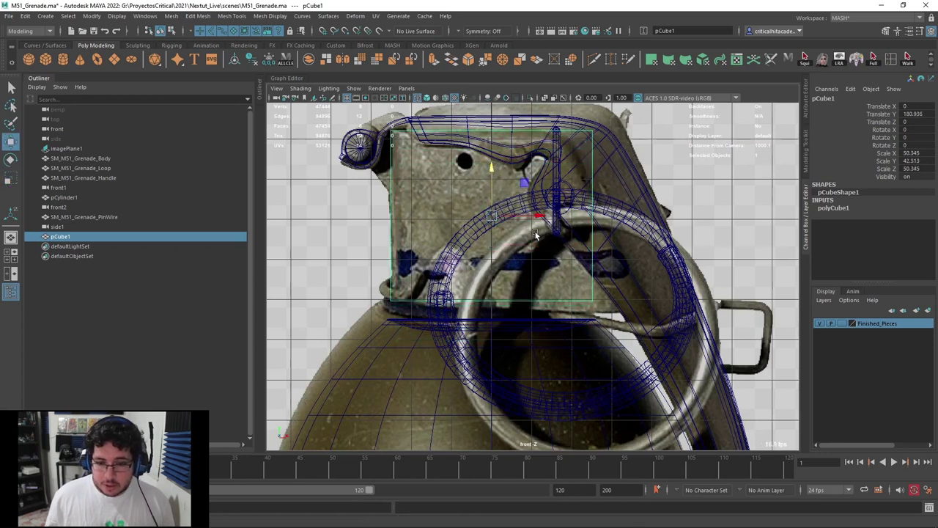
# Narrow the fuze cube to Scale Z 24.992 so it fits between the lever's side walls
pyautogui.press('6')
pyautogui.press('space')
pyautogui.moveTo(580, 237)
pyautogui.mouseDown()
pyautogui.moveTo(579, 222)
pyautogui.moveTo(611, 263)
pyautogui.moveTo(624, 266)
pyautogui.mouseUp()
pyautogui.keyDown('alt'); pyautogui.moveTo(624, 266); pyautogui.dragTo(571, 312, button='middle'); pyautogui.keyUp('alt')
pyautogui.scroll(4, 543, 285)
pyautogui.keyDown('alt'); pyautogui.moveTo(507, 274); pyautogui.dragTo(559, 261); pyautogui.keyUp('alt')
pyautogui.press('r')
pyautogui.moveTo(514, 284); pyautogui.dragTo(421, 264)
# Compare the fuze cube's fit under the lever with the reference image in the perspective view
pyautogui.keyDown('alt'); pyautogui.moveTo(421, 263); pyautogui.dragTo(496, 264, button='middle'); pyautogui.keyUp('alt')
pyautogui.keyDown('alt'); pyautogui.moveTo(497, 262); pyautogui.dragTo(448, 254); pyautogui.keyUp('alt')
pyautogui.scroll(3, 490, 259)
pyautogui.keyDown('alt'); pyautogui.moveTo(448, 253); pyautogui.dragTo(503, 293, button='middle'); pyautogui.keyUp('alt')
pyautogui.press('6')
pyautogui.keyDown('alt'); pyautogui.moveTo(431, 174); pyautogui.dragTo(459, 278, button='middle'); pyautogui.keyUp('alt')
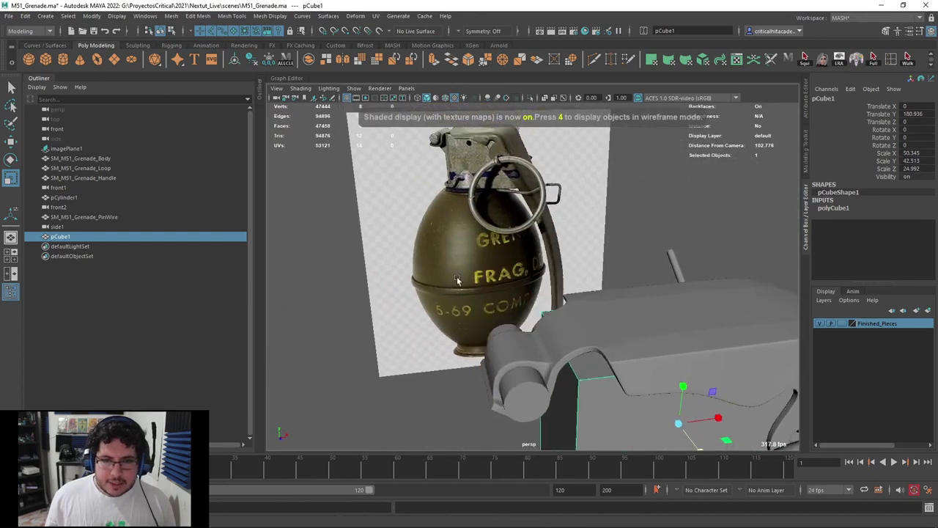
pyautogui.scroll(2, 454, 253)
pyautogui.keyDown('alt'); pyautogui.moveTo(483, 225); pyautogui.dragTo(482, 274, button='middle'); pyautogui.keyUp('alt')
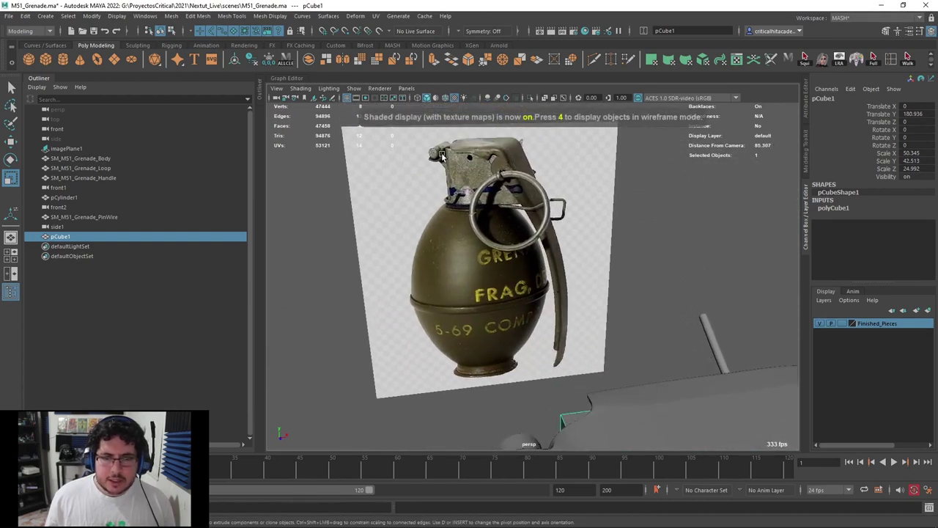
pyautogui.scroll(-2, 496, 225)
pyautogui.keyDown('alt'); pyautogui.moveTo(504, 304); pyautogui.dragTo(512, 191); pyautogui.keyUp('alt')
pyautogui.scroll(2, 554, 234)
pyautogui.scroll(-2, 550, 234)
pyautogui.click(508, 245)
pyautogui.scroll(2, 509, 249)
pyautogui.moveTo(529, 289)
pyautogui.keyDown('alt'); pyautogui.mouseDown()
pyautogui.moveTo(515, 265)
pyautogui.moveTo(541, 293)
pyautogui.mouseUp(); pyautogui.keyUp('alt')
pyautogui.click(544, 228)
pyautogui.keyDown('alt'); pyautogui.moveTo(544, 228); pyautogui.dragTo(583, 198); pyautogui.keyUp('alt')
# Delete the fuze cube's long side face opposite the pull ring, working in the top view wireframe
pyautogui.press('space')
pyautogui.press('space')
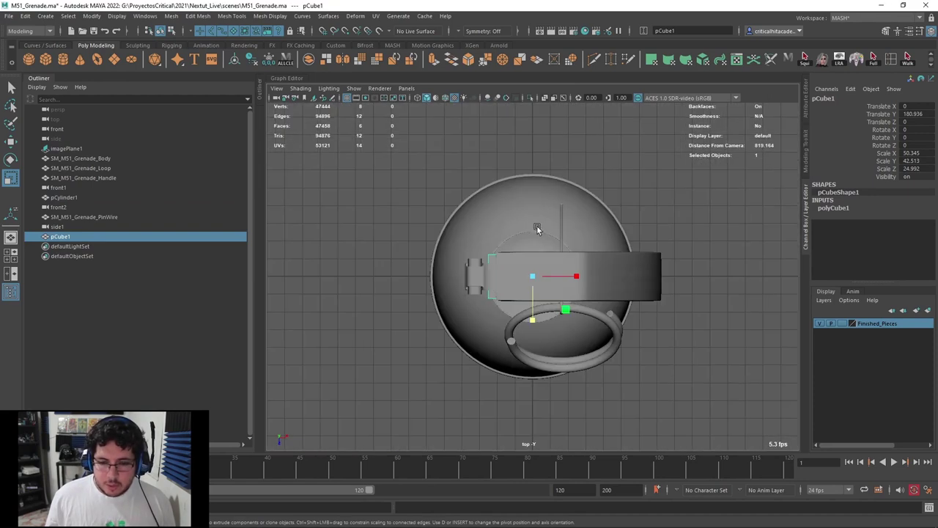
pyautogui.press('4')
pyautogui.moveTo(400, 180); pyautogui.dragTo(401, 208, button='right')
pyautogui.moveTo(571, 145); pyautogui.dragTo(300, 216)
pyautogui.press('Delete')
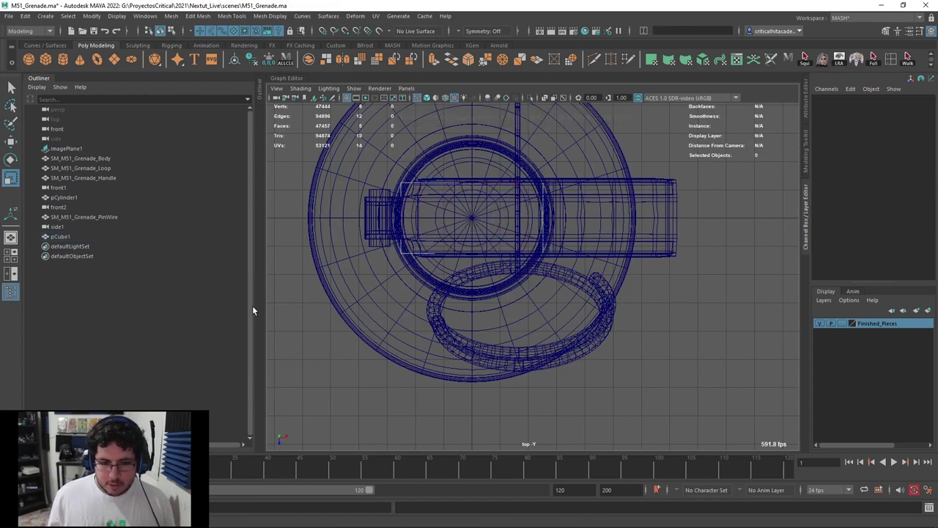
# Snap the vertices on the cube's open side to the grid's centre line, leaving half of the fuze block
pyautogui.moveTo(416, 181); pyautogui.dragTo(358, 173, button='right')
pyautogui.click(408, 188)
pyautogui.hotkey('ctrl', 'z')
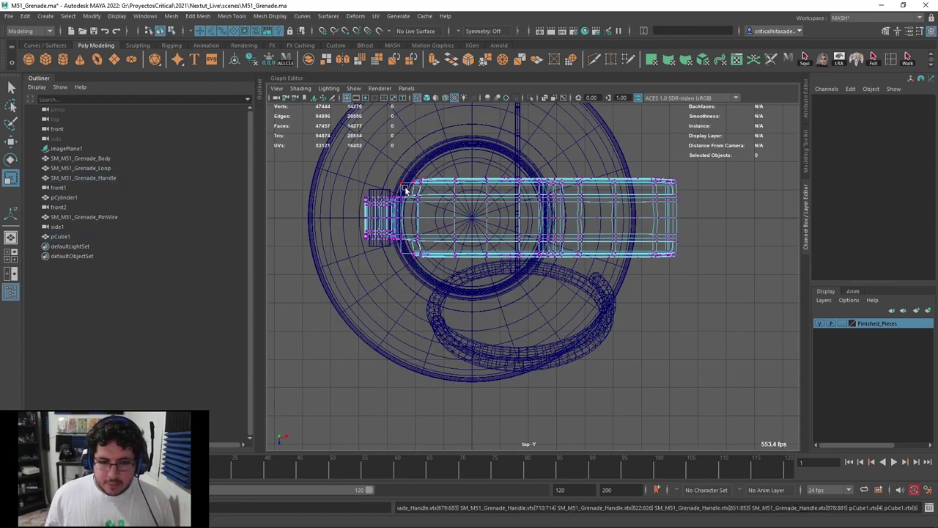
pyautogui.hotkey('ctrl', 'z')
pyautogui.moveTo(371, 172); pyautogui.dragTo(563, 201)
pyautogui.press('w')
pyautogui.press('x')
pyautogui.moveTo(471, 231)
pyautogui.mouseDown()
pyautogui.moveTo(470, 240)
pyautogui.moveTo(470, 224)
pyautogui.mouseUp()
pyautogui.moveTo(471, 224); pyautogui.dragTo(558, 207, button='right')
pyautogui.press('6')
# Examine the half fuze block beneath the lever against the reference image in the perspective view
pyautogui.press('space')
pyautogui.moveTo(492, 228)
pyautogui.mouseDown()
pyautogui.moveTo(505, 192)
pyautogui.moveTo(396, 233)
pyautogui.mouseUp()
pyautogui.keyDown('alt'); pyautogui.moveTo(513, 293); pyautogui.dragTo(480, 301, button='right'); pyautogui.keyUp('alt')
pyautogui.keyDown('alt'); pyautogui.moveTo(480, 300); pyautogui.dragTo(495, 281); pyautogui.keyUp('alt')
pyautogui.keyDown('alt'); pyautogui.moveTo(375, 228); pyautogui.dragTo(399, 223, button='right'); pyautogui.keyUp('alt')
pyautogui.moveTo(357, 251)
pyautogui.keyDown('alt'); pyautogui.mouseDown()
pyautogui.moveTo(396, 230)
pyautogui.moveTo(349, 248)
pyautogui.moveTo(462, 288)
pyautogui.moveTo(542, 242)
pyautogui.mouseUp(); pyautogui.keyUp('alt')
pyautogui.keyDown('alt'); pyautogui.moveTo(384, 207); pyautogui.dragTo(381, 164); pyautogui.keyUp('alt')
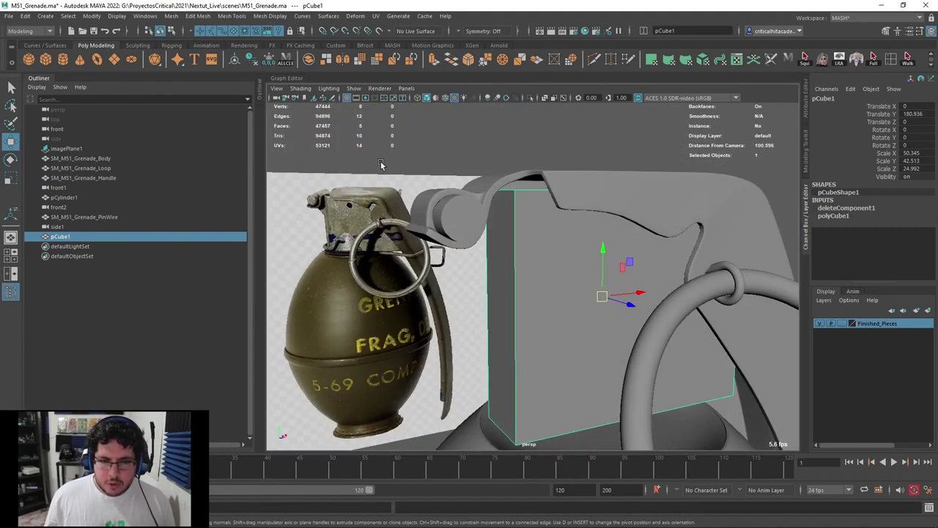
pyautogui.keyDown('alt'); pyautogui.moveTo(532, 239); pyautogui.dragTo(522, 212); pyautogui.keyUp('alt')
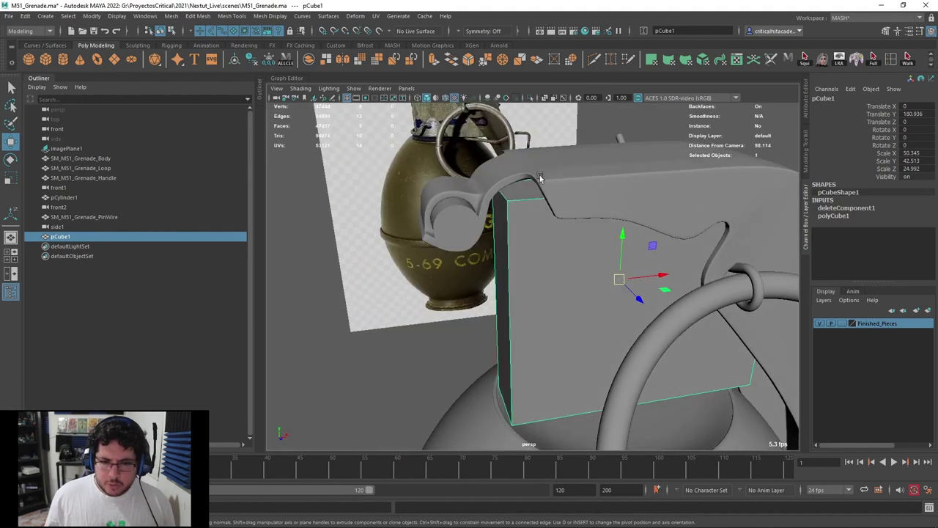
# Cut two vertical edge loops beside the half fuze block's front corner and shift the corner edge inward to round it
pyautogui.click(596, 60)
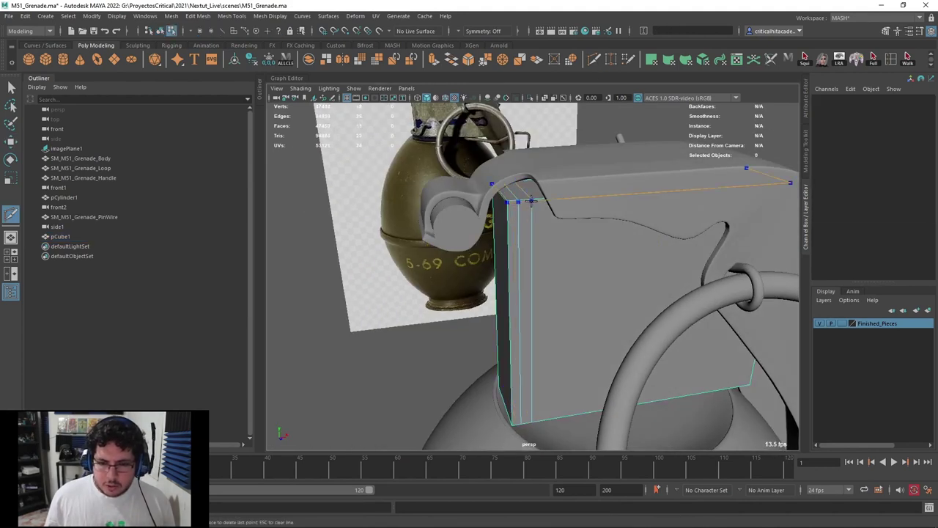
pyautogui.press('q')
pyautogui.click(512, 240)
pyautogui.keyDown('alt'); pyautogui.moveTo(511, 241); pyautogui.dragTo(513, 354); pyautogui.keyUp('alt')
pyautogui.press('w')
pyautogui.click(531, 279)
pyautogui.press('F8')
pyautogui.click(553, 197)
pyautogui.moveTo(511, 277)
pyautogui.keyDown('alt'); pyautogui.mouseDown()
pyautogui.moveTo(521, 259)
pyautogui.moveTo(583, 306)
pyautogui.moveTo(537, 227)
pyautogui.moveTo(526, 171)
pyautogui.moveTo(563, 282)
pyautogui.moveTo(502, 283)
pyautogui.mouseUp(); pyautogui.keyUp('alt')
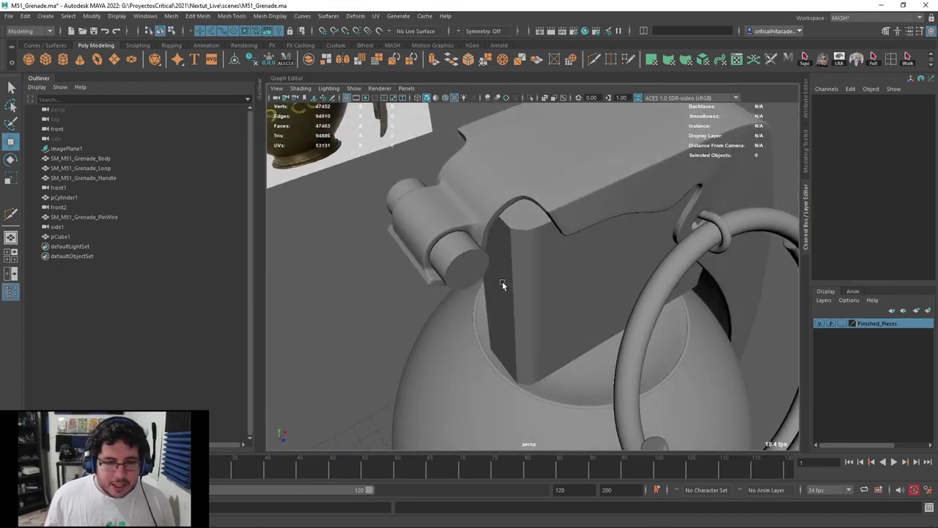
pyautogui.scroll(3, 502, 282)
pyautogui.click(519, 262)
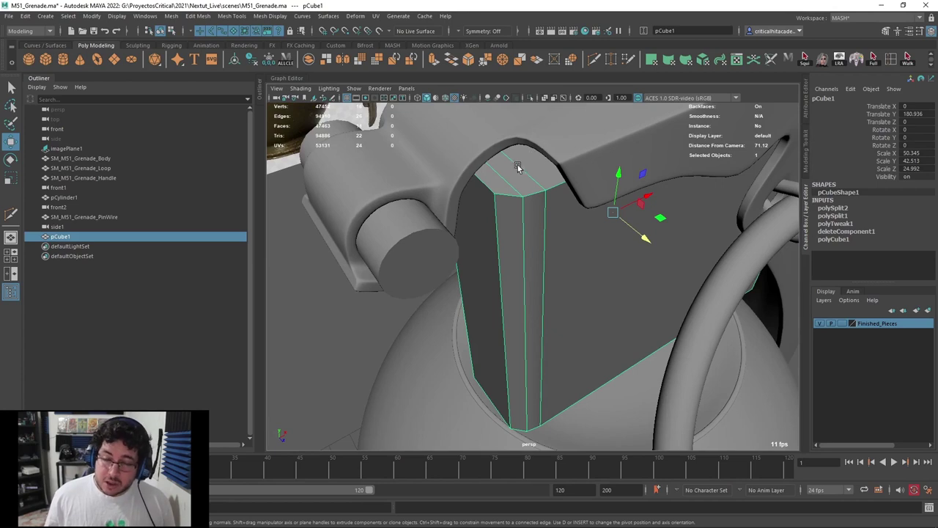
pyautogui.keyDown('alt'); pyautogui.moveTo(515, 215); pyautogui.dragTo(565, 234); pyautogui.keyUp('alt')
pyautogui.click(593, 60)
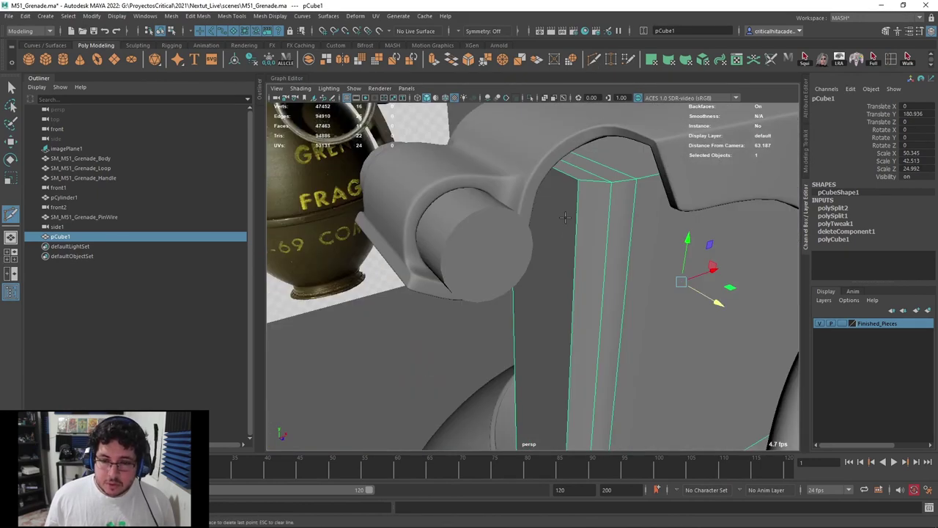
pyautogui.keyDown('alt'); pyautogui.moveTo(561, 173); pyautogui.dragTo(574, 184); pyautogui.keyUp('alt')
pyautogui.press('q')
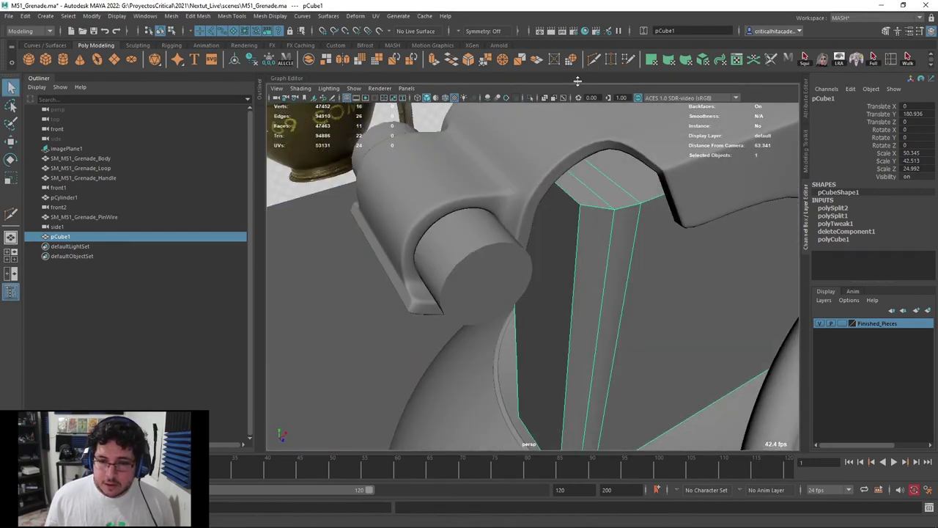
pyautogui.click(593, 61)
pyautogui.keyDown('alt'); pyautogui.moveTo(582, 201); pyautogui.dragTo(607, 184); pyautogui.keyUp('alt')
pyautogui.press('q')
pyautogui.moveTo(608, 184); pyautogui.dragTo(663, 165, button='right')
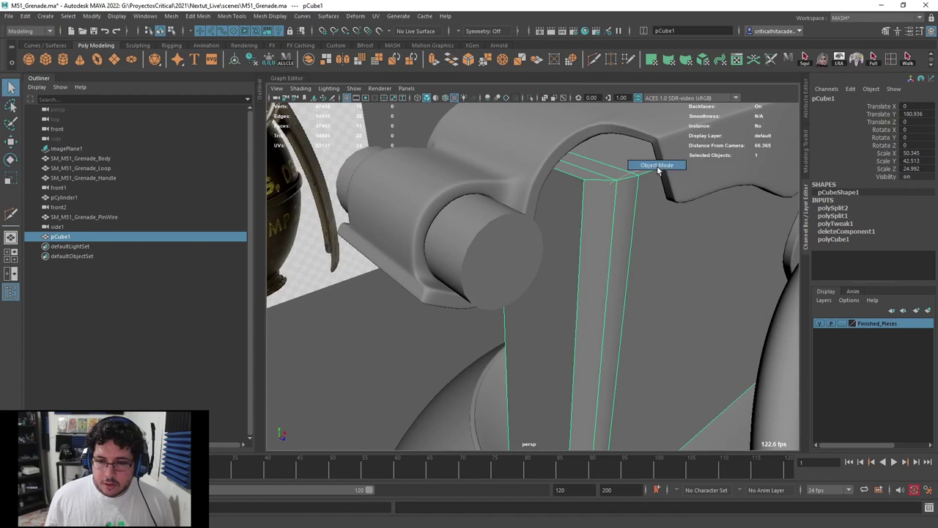
# Examine the rounded fuze block beneath the lever from several angles against the reference image
pyautogui.scroll(-3, 597, 212)
pyautogui.keyDown('alt'); pyautogui.moveTo(596, 213); pyautogui.dragTo(501, 154, button='right'); pyautogui.keyUp('alt')
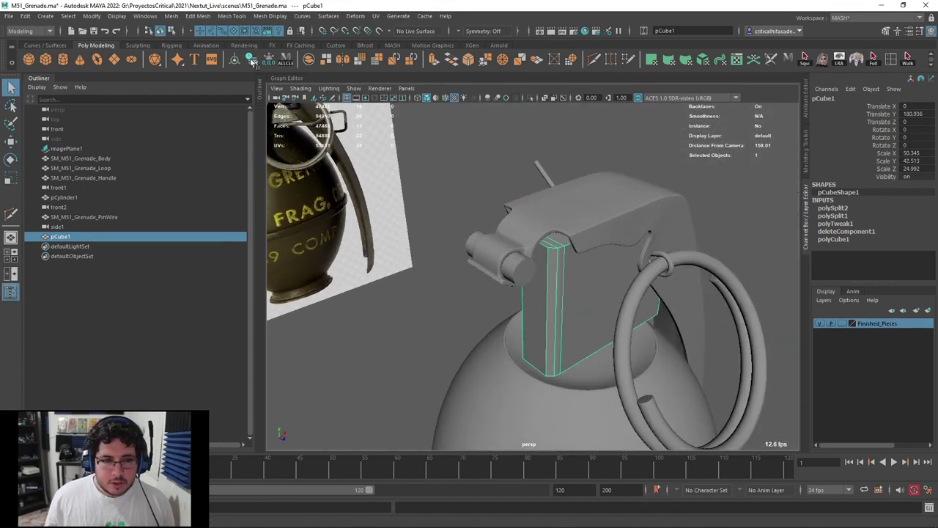
pyautogui.keyDown('alt'); pyautogui.moveTo(551, 156); pyautogui.dragTo(591, 174); pyautogui.keyUp('alt')
pyautogui.keyDown('alt'); pyautogui.moveTo(590, 174); pyautogui.dragTo(513, 193, button='middle'); pyautogui.keyUp('alt')
pyautogui.scroll(5, 512, 194)
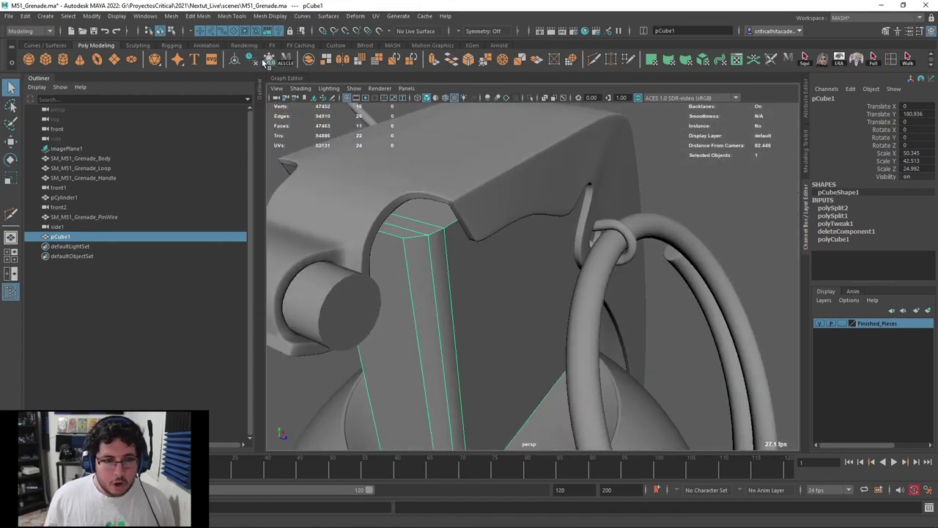
pyautogui.scroll(-3, 623, 209)
pyautogui.scroll(1, 481, 305)
pyautogui.scroll(-7, 481, 306)
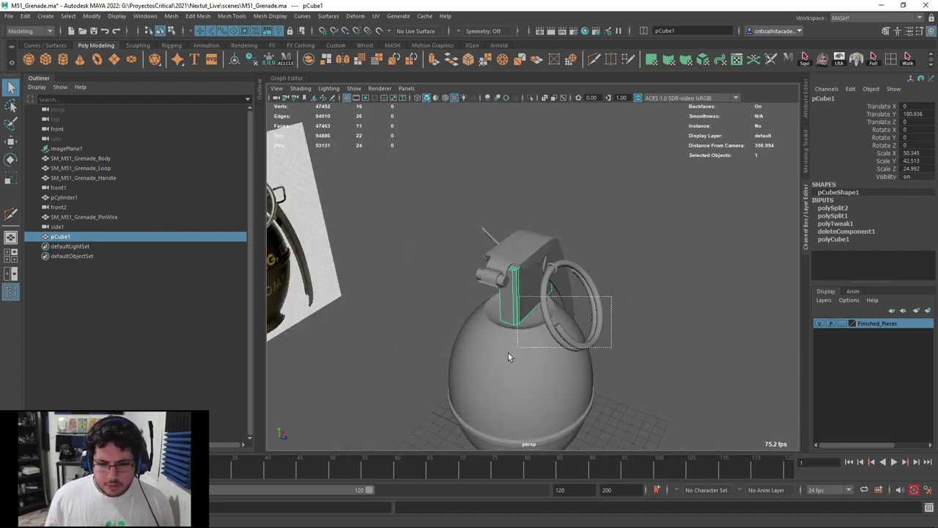
pyautogui.moveTo(483, 257); pyautogui.dragTo(478, 259)
pyautogui.keyDown('alt'); pyautogui.moveTo(478, 260); pyautogui.dragTo(410, 238); pyautogui.keyUp('alt')
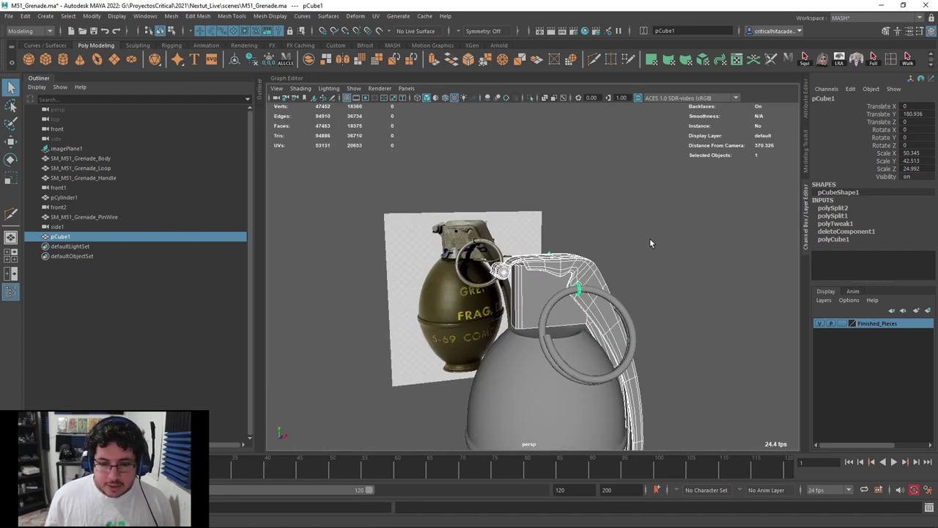
pyautogui.click(650, 239)
pyautogui.scroll(5, 567, 291)
pyautogui.scroll(-5, 568, 290)
pyautogui.keyDown('alt'); pyautogui.moveTo(486, 290); pyautogui.dragTo(516, 297); pyautogui.keyUp('alt')
pyautogui.scroll(5, 517, 296)
pyautogui.scroll(-5, 545, 258)
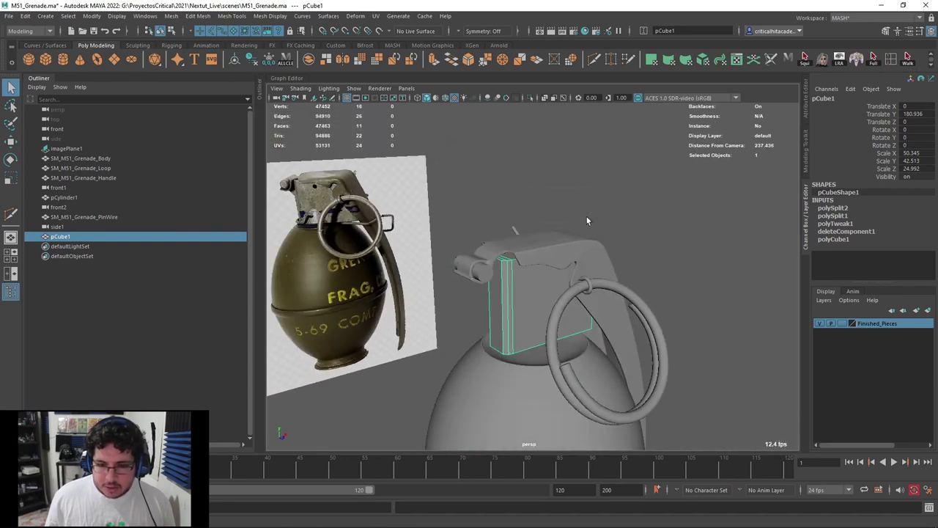
pyautogui.scroll(3, 587, 217)
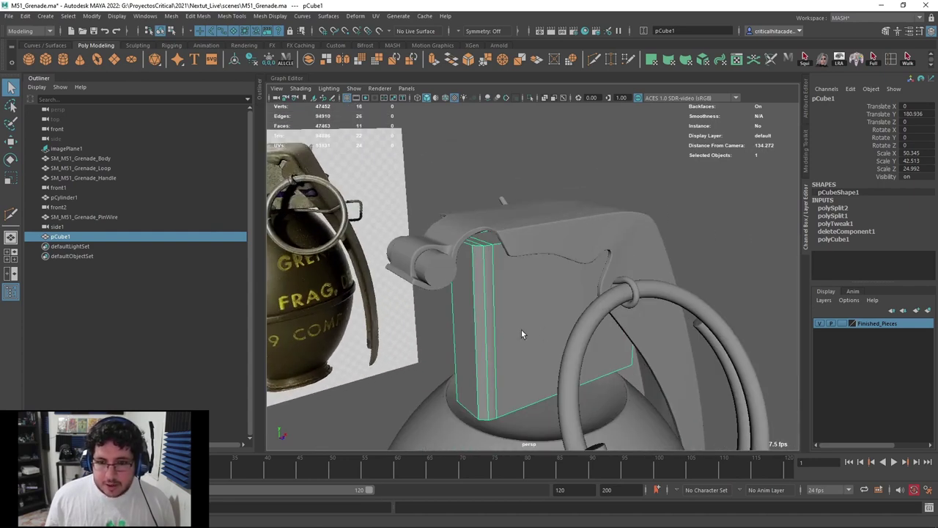
pyautogui.moveTo(485, 269); pyautogui.dragTo(488, 271)
pyautogui.keyDown('alt'); pyautogui.moveTo(488, 271); pyautogui.dragTo(553, 288); pyautogui.keyUp('alt')
pyautogui.scroll(-3, 567, 270)
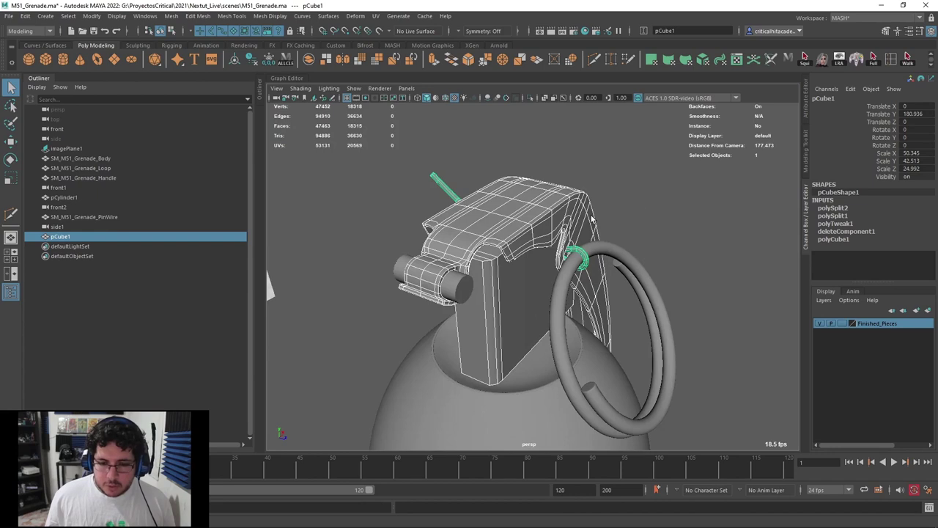
# Save the grenade scene and shut Maya down through Task Manager
pyautogui.hotkey('ctrl', 's')
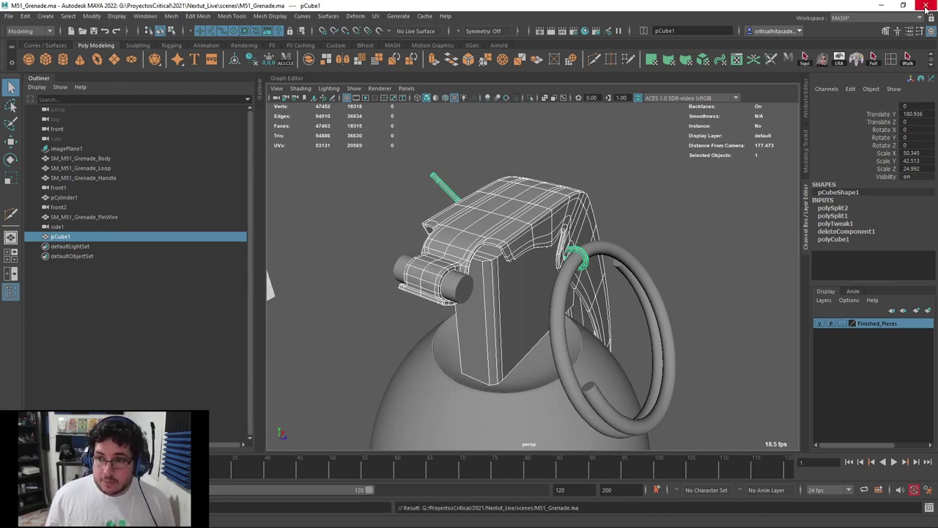
pyautogui.rightClick(569, 524)
pyautogui.click(605, 476)
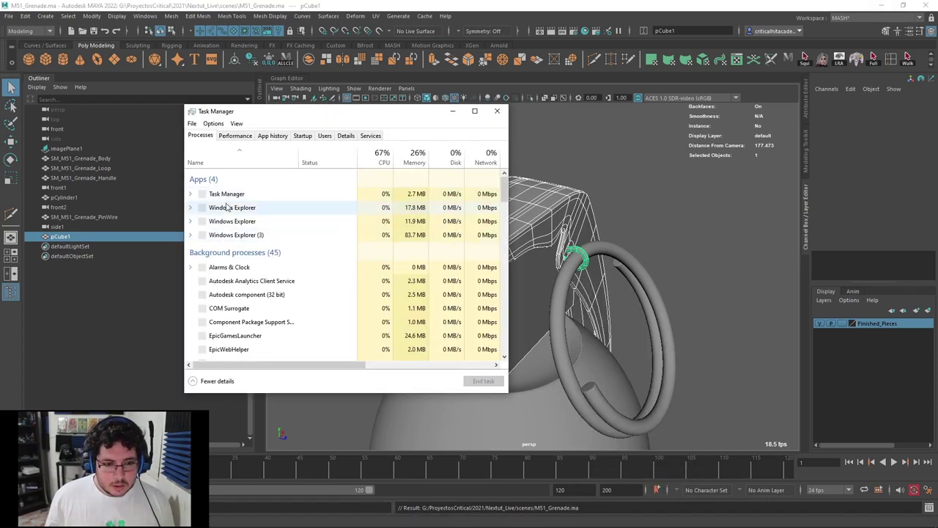
pyautogui.scroll(-1, 238, 256)
pyautogui.click(228, 192)
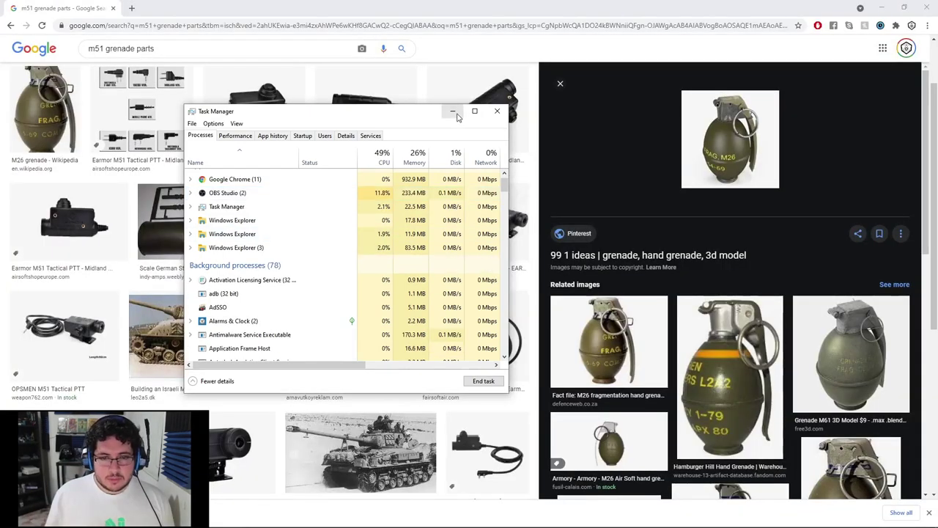
pyautogui.click(454, 112)
# Launch Maya 2022 again and collapse the Outliner to enlarge the viewport
pyautogui.press('super')
pyautogui.write('may')
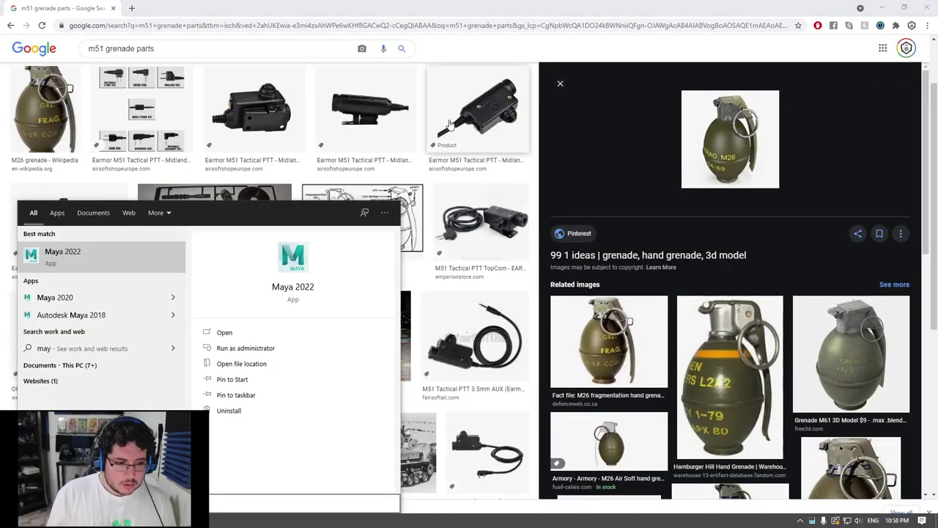
pyautogui.press('Return')
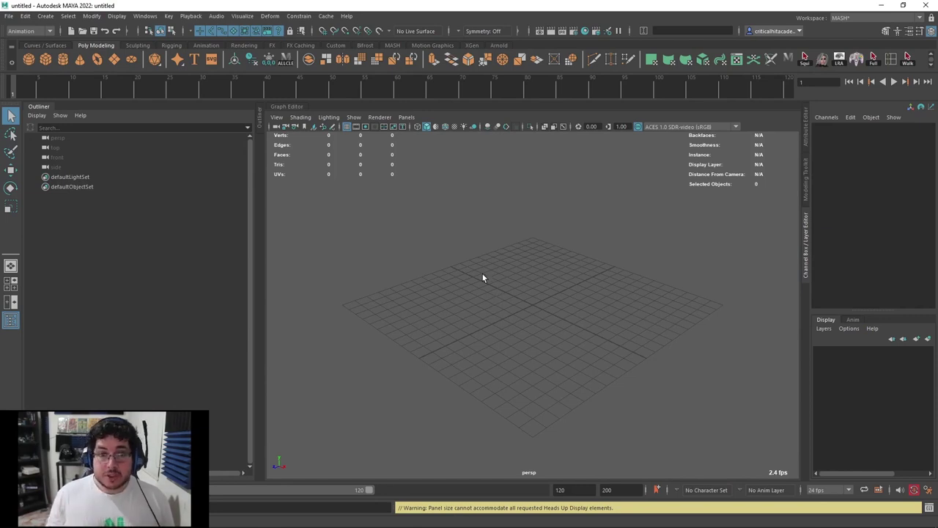
pyautogui.click(48, 108)
# Set the project to Nextut_Live and open the M51_Grenade.ma scene from its scenes folder
pyautogui.click(6, 15)
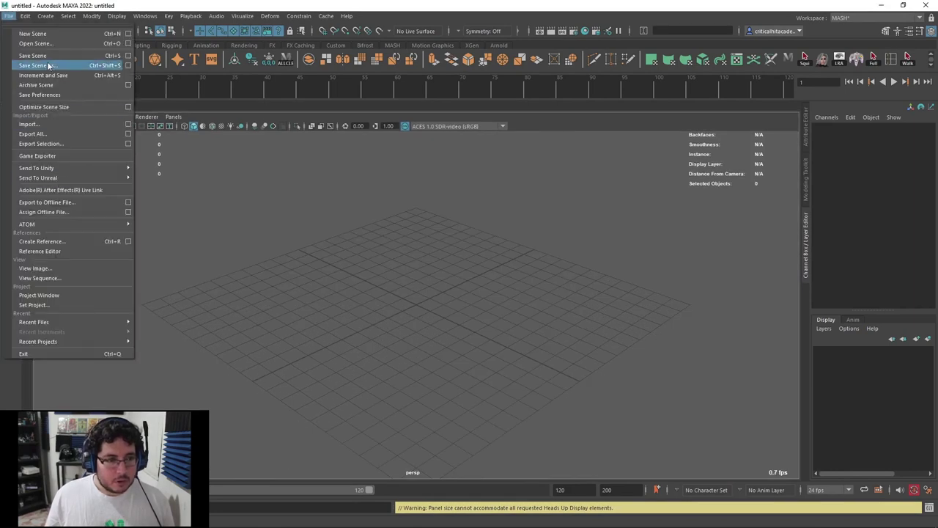
pyautogui.click(35, 43)
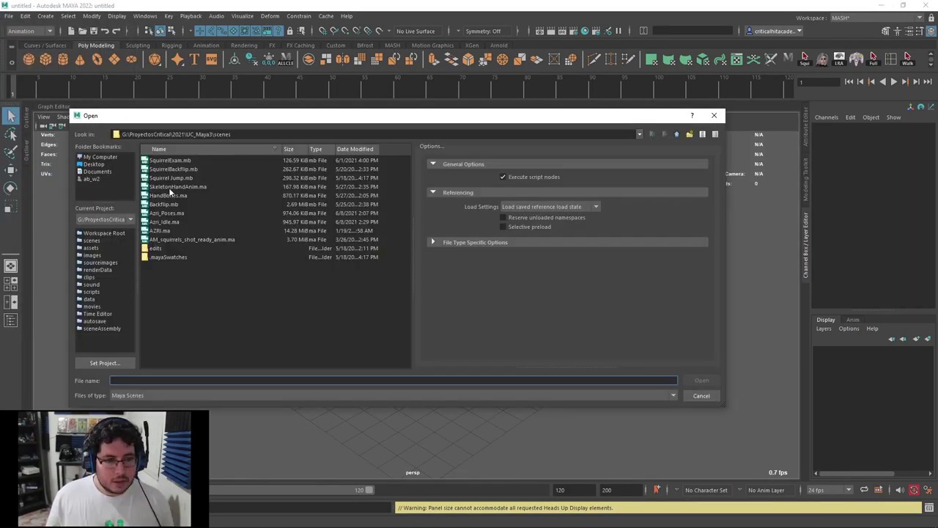
pyautogui.click(104, 362)
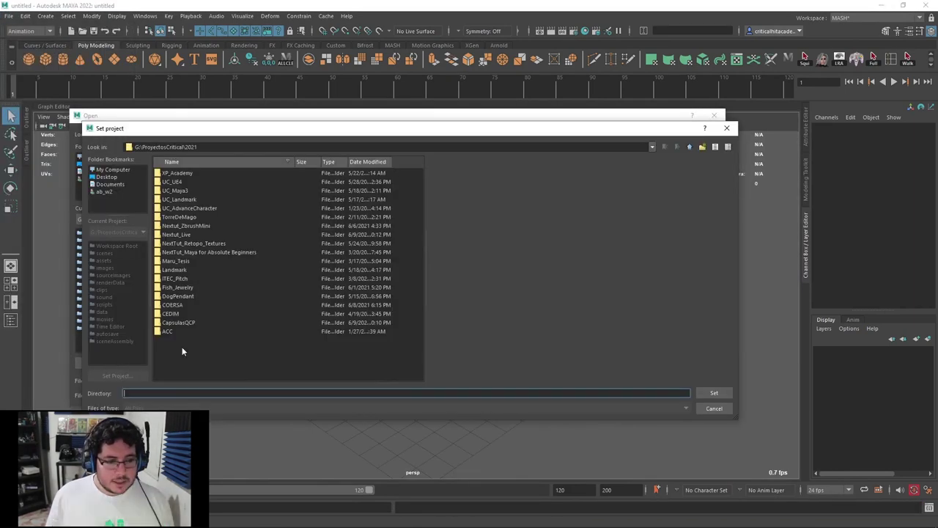
pyautogui.click(183, 234)
pyautogui.click(714, 392)
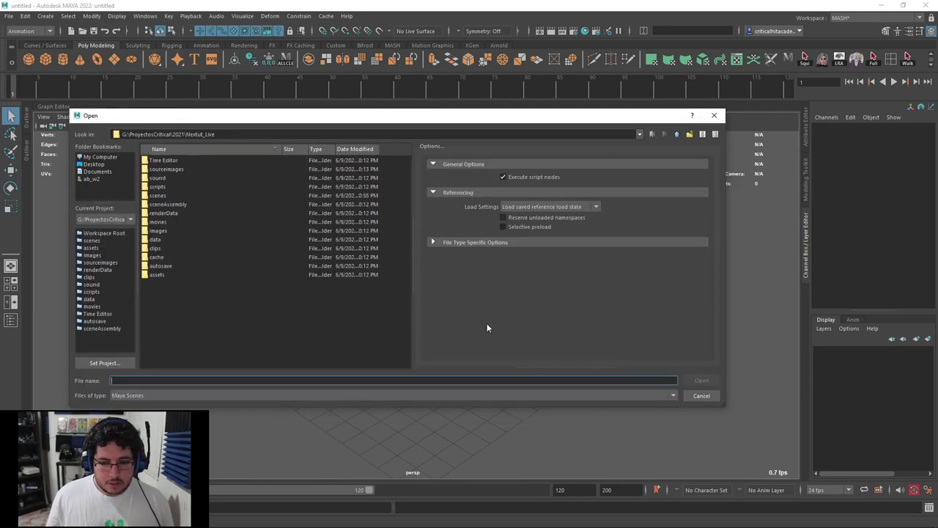
pyautogui.doubleClick(159, 195)
pyautogui.doubleClick(161, 160)
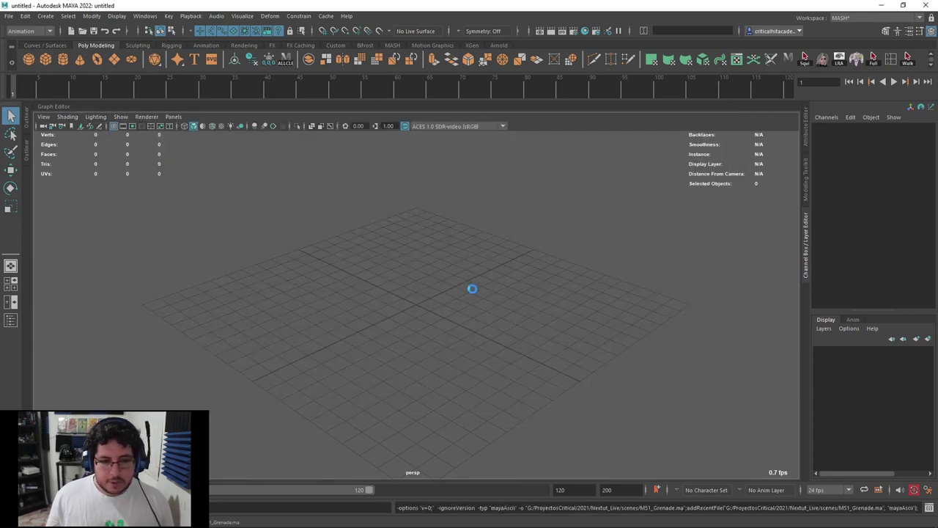
# Insert a lengthwise edge loop on the fuze block's narrow front side, close to the rounded corner
pyautogui.scroll(3, 456, 295)
pyautogui.keyDown('alt'); pyautogui.moveTo(456, 295); pyautogui.dragTo(434, 286); pyautogui.keyUp('alt')
pyautogui.scroll(3, 434, 285)
pyautogui.click(475, 314)
pyautogui.scroll(-3, 464, 311)
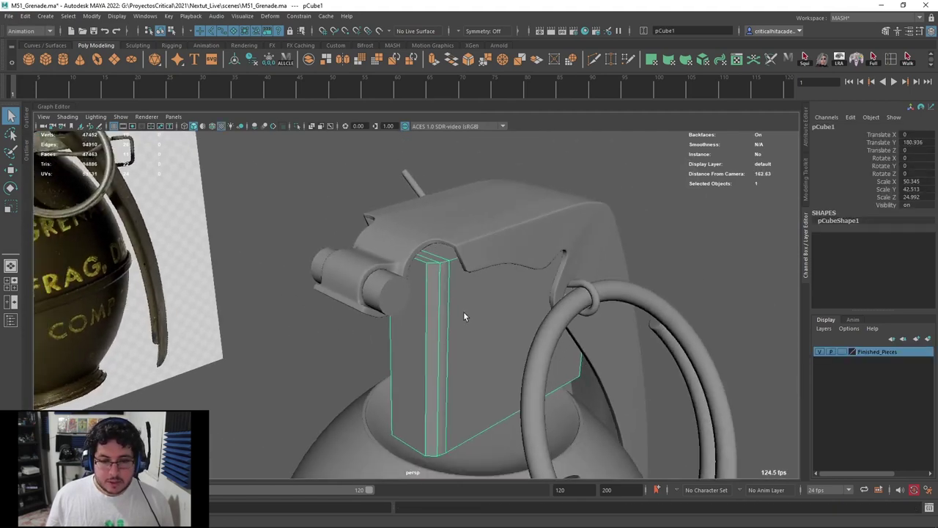
pyautogui.keyDown('alt'); pyautogui.moveTo(463, 312); pyautogui.dragTo(436, 277, button='middle'); pyautogui.keyUp('alt')
pyautogui.scroll(5, 436, 276)
pyautogui.keyDown('alt'); pyautogui.moveTo(503, 219); pyautogui.dragTo(536, 318, button='middle'); pyautogui.keyUp('alt')
pyautogui.click(594, 60)
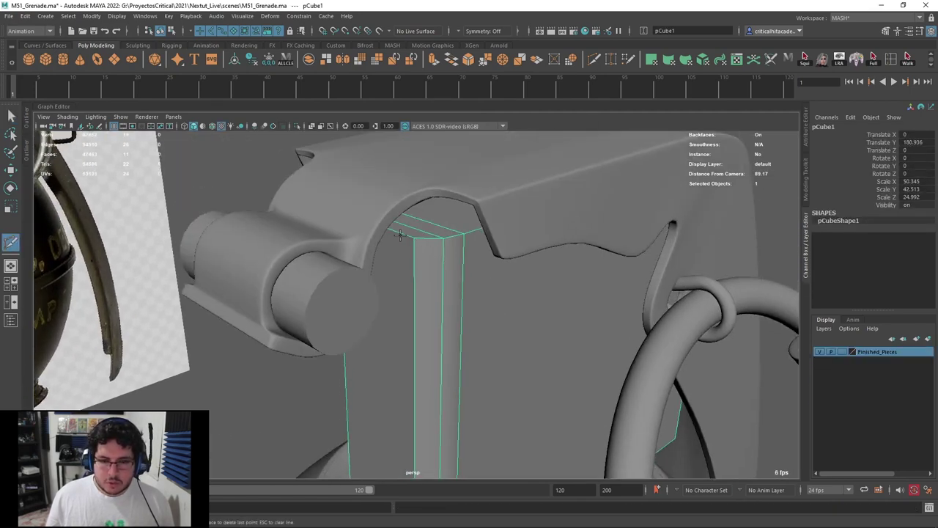
pyautogui.keyDown('ctrl'); pyautogui.click(396, 229); pyautogui.keyUp('ctrl')
pyautogui.keyDown('alt'); pyautogui.moveTo(483, 268); pyautogui.dragTo(519, 184); pyautogui.keyUp('alt')
pyautogui.press('q')
# Extrude the block's narrow front face beneath the lever's hinge outward as a thin strip
pyautogui.click(439, 274)
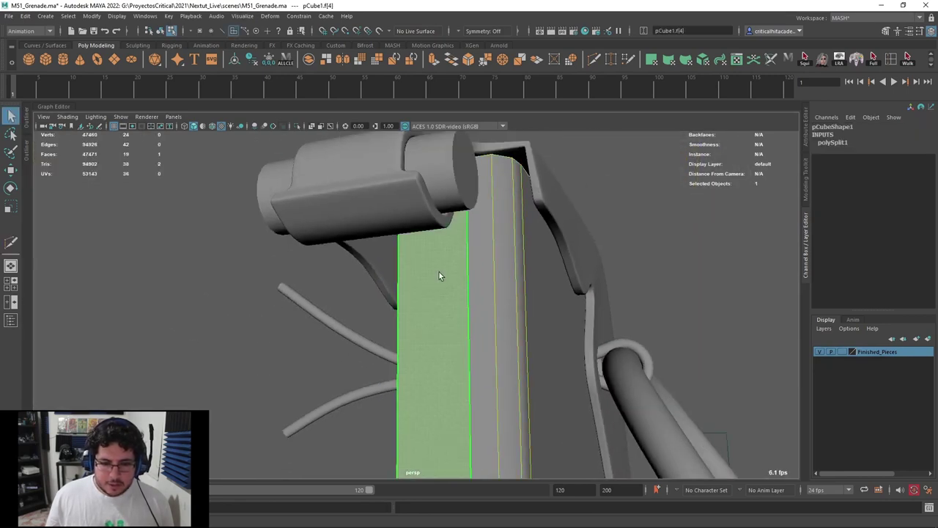
pyautogui.keyDown('alt'); pyautogui.moveTo(439, 270); pyautogui.dragTo(422, 305); pyautogui.keyUp('alt')
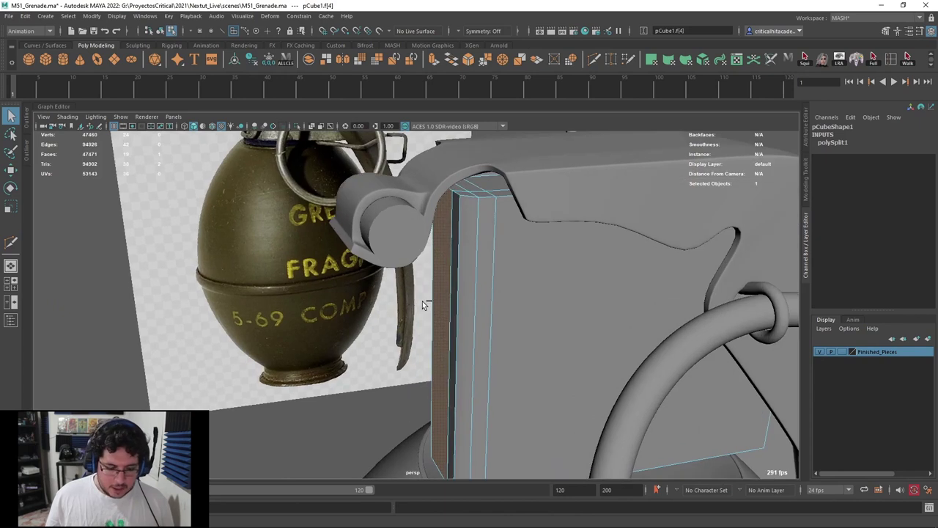
pyautogui.hotkey('ctrl', 'e')
pyautogui.keyDown('alt'); pyautogui.moveTo(423, 271); pyautogui.dragTo(444, 280); pyautogui.keyUp('alt')
pyautogui.press('w')
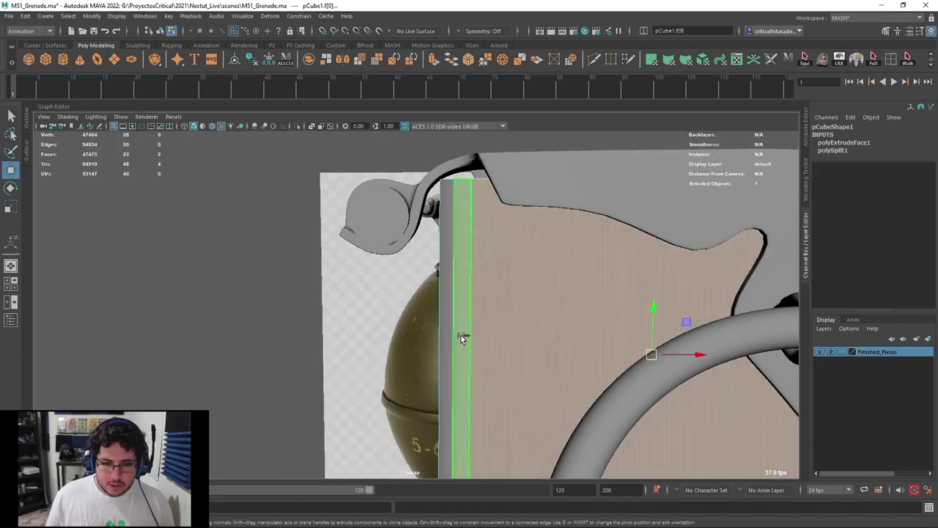
pyautogui.moveTo(485, 339)
pyautogui.mouseDown()
pyautogui.moveTo(468, 341)
pyautogui.moveTo(488, 305)
pyautogui.moveTo(507, 305)
pyautogui.moveTo(489, 332)
pyautogui.mouseUp()
# Lower the extruded strip's top outer vertices slightly to clear the lever, working in the front view wireframe
pyautogui.press('space')
pyautogui.keyDown('alt'); pyautogui.moveTo(323, 245); pyautogui.dragTo(467, 285, button='middle'); pyautogui.keyUp('alt')
pyautogui.scroll(5, 491, 253)
pyautogui.press('4')
pyautogui.scroll(3, 496, 238)
pyautogui.keyDown('alt'); pyautogui.moveTo(502, 253); pyautogui.dragTo(471, 305, button='middle'); pyautogui.keyUp('alt')
pyautogui.moveTo(500, 344); pyautogui.dragTo(504, 345)
pyautogui.moveTo(460, 188); pyautogui.dragTo(417, 188, button='right')
pyautogui.moveTo(470, 195); pyautogui.dragTo(458, 164)
pyautogui.scroll(3, 459, 274)
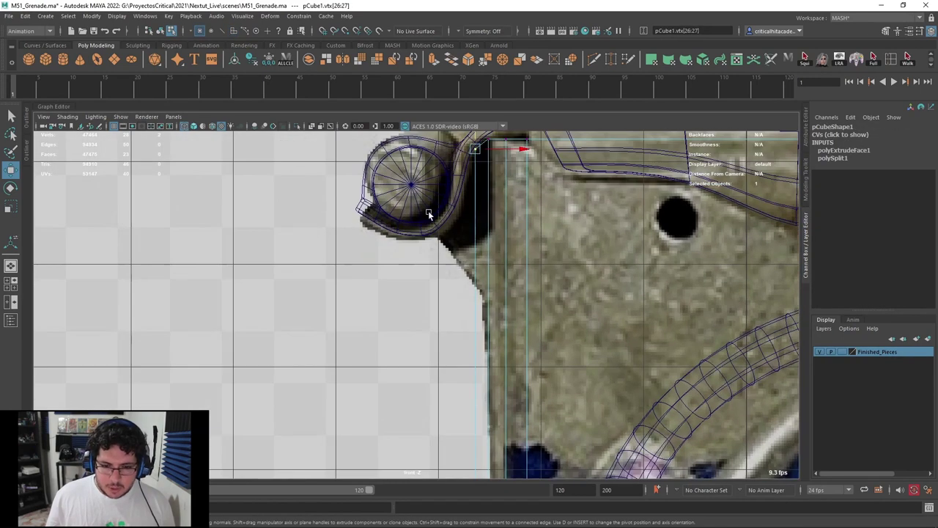
# Insert a horizontal edge loop around the block at the base of the reference's hinge support and scale it flat vertically
pyautogui.click(595, 60)
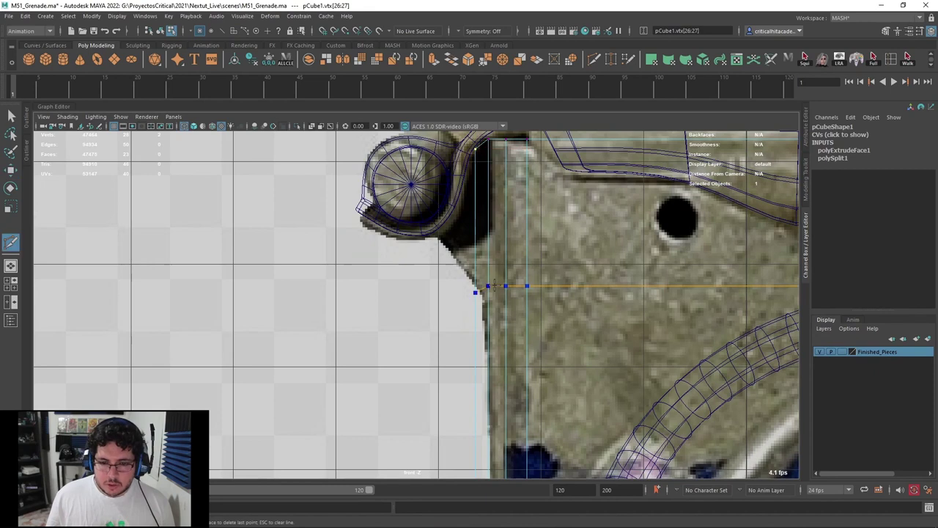
pyautogui.keyDown('ctrl'); pyautogui.click(504, 304); pyautogui.keyUp('ctrl')
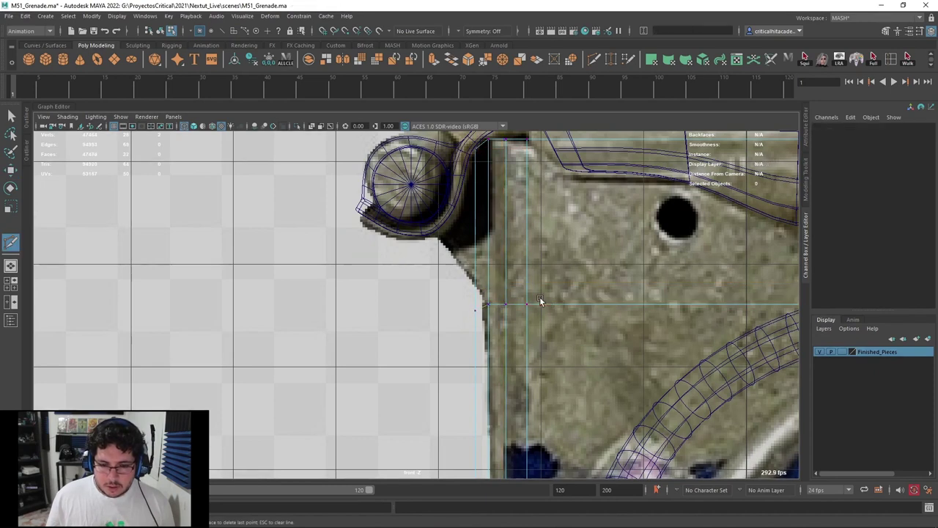
pyautogui.press('r')
pyautogui.click(537, 303)
pyautogui.moveTo(565, 248); pyautogui.dragTo(571, 222, button='right')
pyautogui.doubleClick(571, 301)
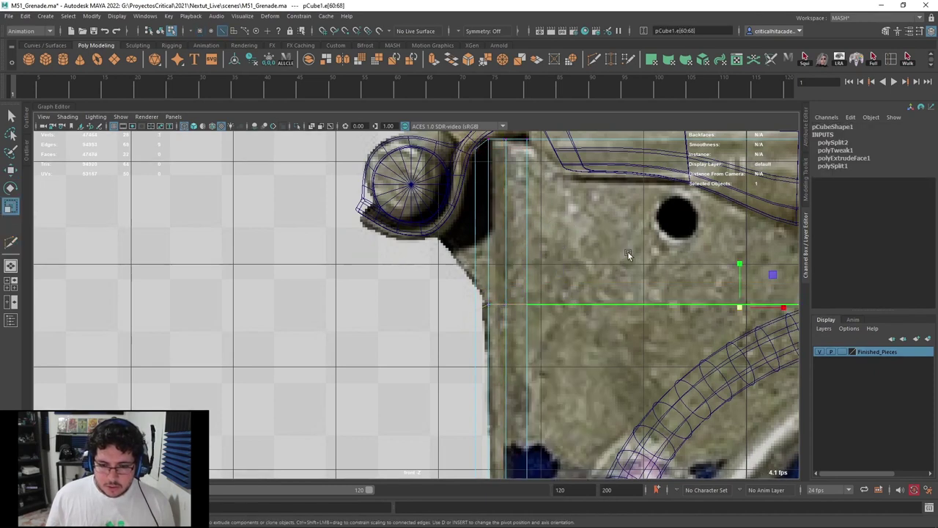
pyautogui.moveTo(741, 262); pyautogui.dragTo(739, 416)
# Extrude the front strip's upper face outward to the lever's hinge cylinder and scale its end shorter vertically
pyautogui.moveTo(474, 188); pyautogui.dragTo(476, 204, button='right')
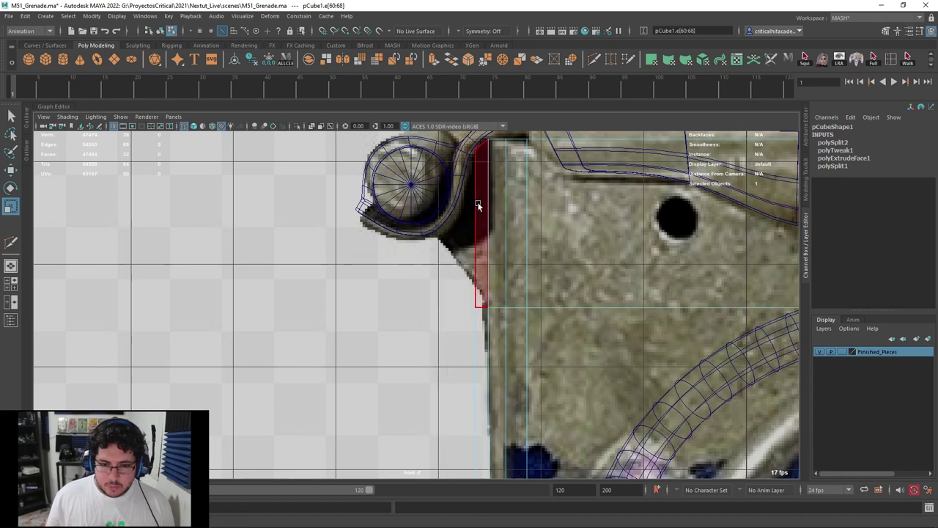
pyautogui.moveTo(478, 203); pyautogui.dragTo(464, 223)
pyautogui.keyDown('ctrl'); pyautogui.moveTo(510, 149); pyautogui.dragTo(480, 322); pyautogui.keyUp('ctrl')
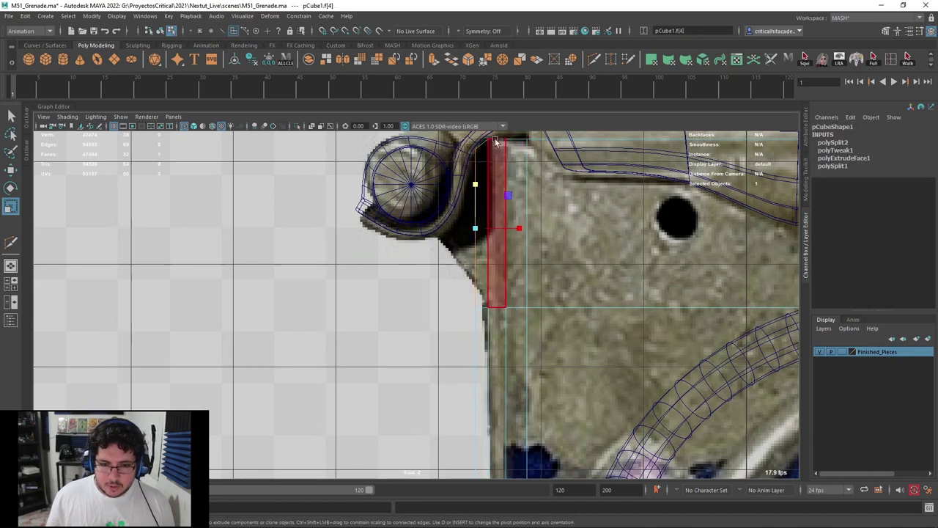
pyautogui.hotkey('ctrl', 'e')
pyautogui.press('w')
pyautogui.moveTo(518, 228); pyautogui.dragTo(474, 230)
pyautogui.press('r')
pyautogui.moveTo(431, 182)
pyautogui.mouseDown()
pyautogui.moveTo(430, 193)
pyautogui.moveTo(433, 181)
pyautogui.mouseUp()
pyautogui.press('w')
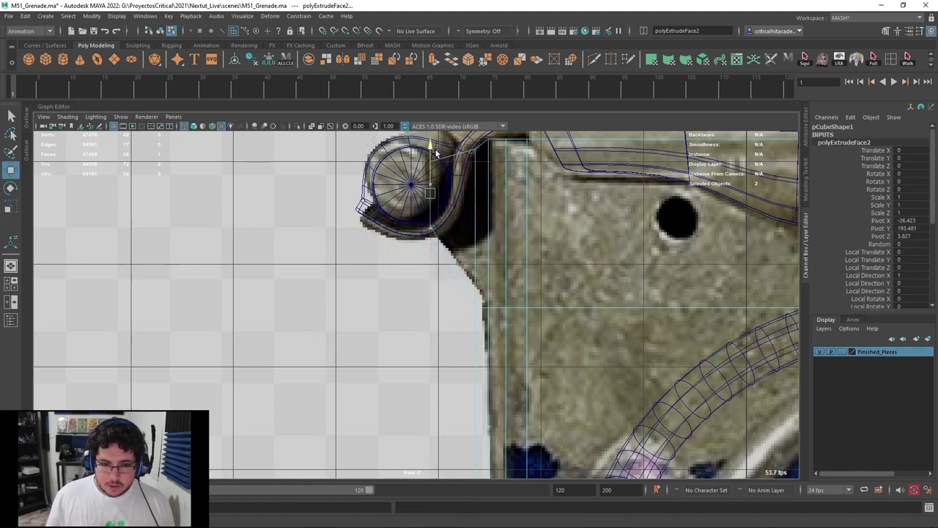
# Select the row of vertices along the block's horizontal edge loop in the front view
pyautogui.rightClick(476, 278)
pyautogui.rightClick(477, 248)
pyautogui.moveTo(477, 250); pyautogui.dragTo(414, 248, button='right')
pyautogui.scroll(-4, 523, 261)
pyautogui.moveTo(726, 288); pyautogui.dragTo(442, 331)
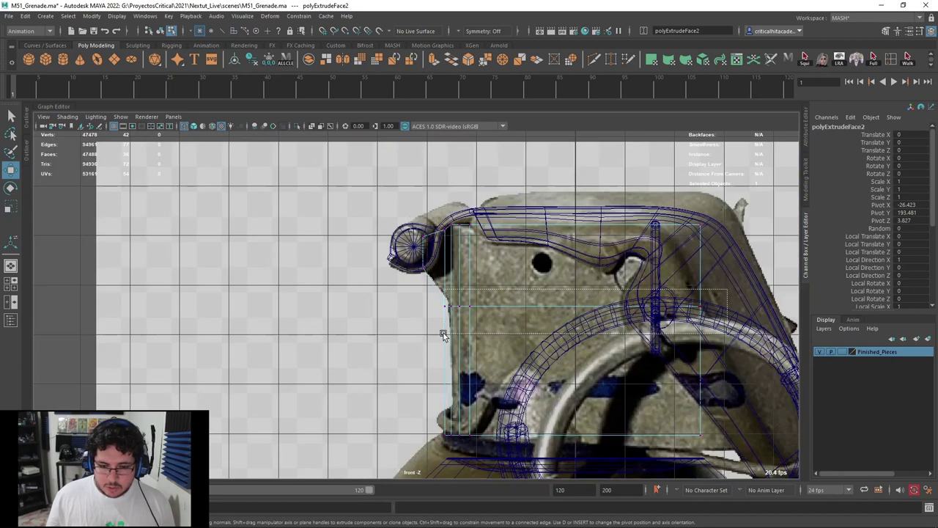
# Raise the block's middle row of vertices in the front view and adjust the two vertices at its hinge-side tip vertically
pyautogui.scroll(2, 518, 290)
pyautogui.moveTo(650, 259); pyautogui.dragTo(652, 243)
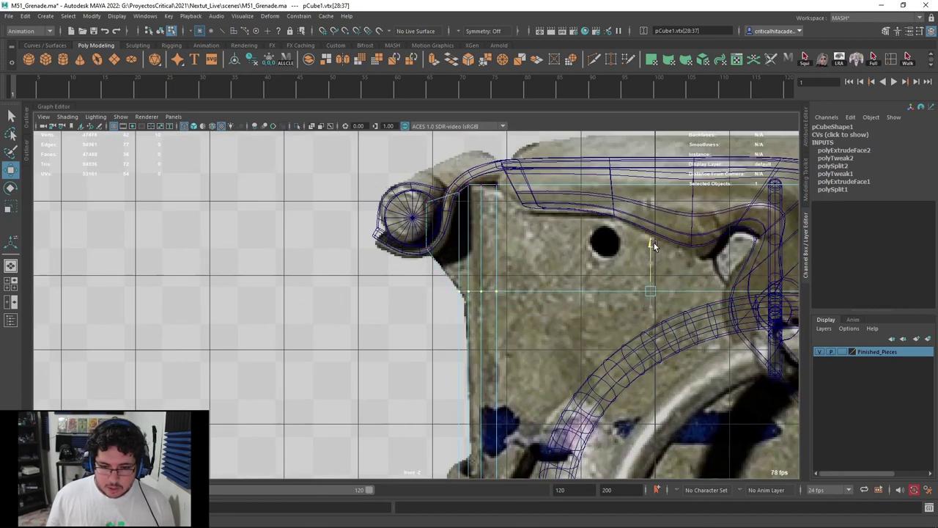
pyautogui.press('6')
pyautogui.press('space')
pyautogui.moveTo(511, 253); pyautogui.dragTo(519, 230)
pyautogui.keyDown('alt'); pyautogui.moveTo(498, 252); pyautogui.dragTo(532, 282, button='right'); pyautogui.keyUp('alt')
pyautogui.keyDown('alt'); pyautogui.moveTo(532, 282); pyautogui.dragTo(480, 183); pyautogui.keyUp('alt')
pyautogui.keyDown('alt'); pyautogui.moveTo(481, 174); pyautogui.dragTo(484, 165); pyautogui.keyUp('alt')
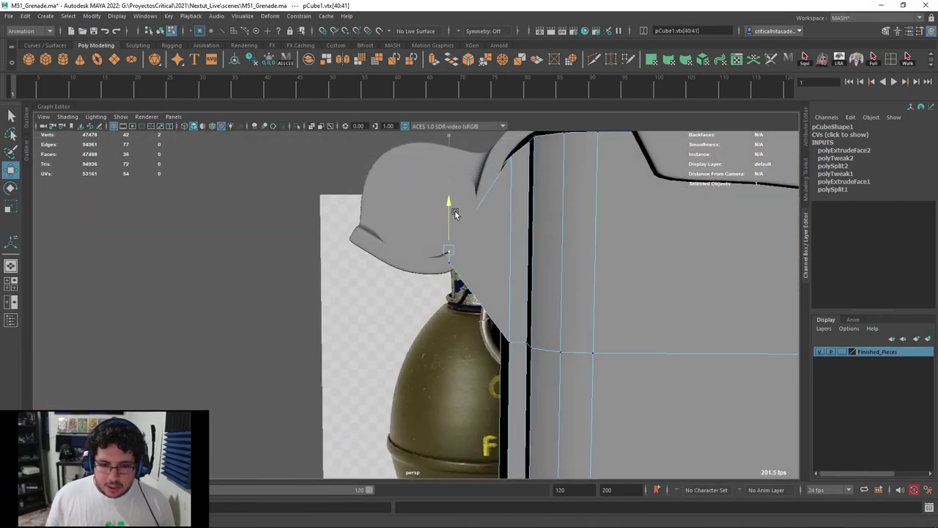
# Select the three narrow faces between the block's body and its hinge-side extension and adjust them with the Move tool
pyautogui.keyDown('alt'); pyautogui.moveTo(463, 248); pyautogui.dragTo(486, 318); pyautogui.keyUp('alt')
pyautogui.press('q')
pyautogui.keyDown('alt'); pyautogui.moveTo(540, 300); pyautogui.dragTo(480, 233, button='middle'); pyautogui.keyUp('alt')
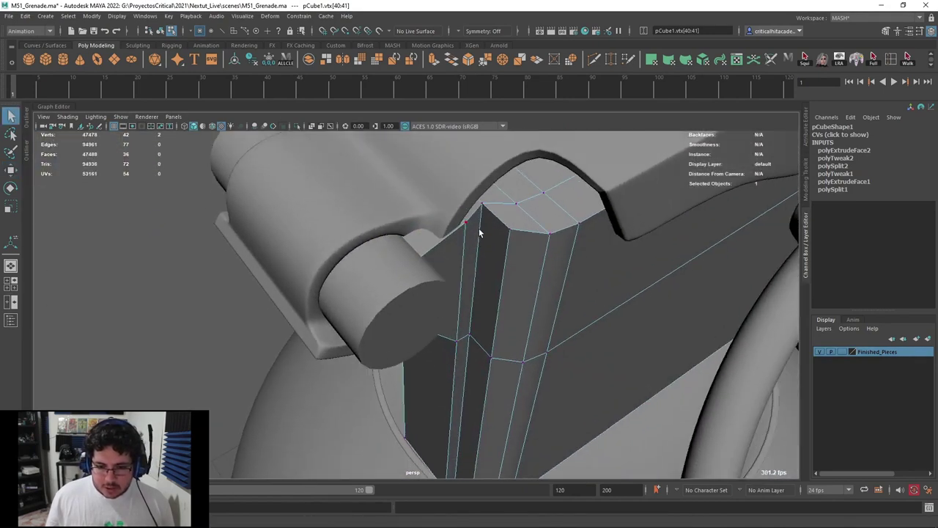
pyautogui.keyDown('shift'); pyautogui.doubleClick(464, 345); pyautogui.keyUp('shift')
pyautogui.hotkey('ctrl', 'z')
pyautogui.keyDown('alt'); pyautogui.moveTo(478, 300); pyautogui.dragTo(481, 347); pyautogui.keyUp('alt')
pyautogui.press('w')
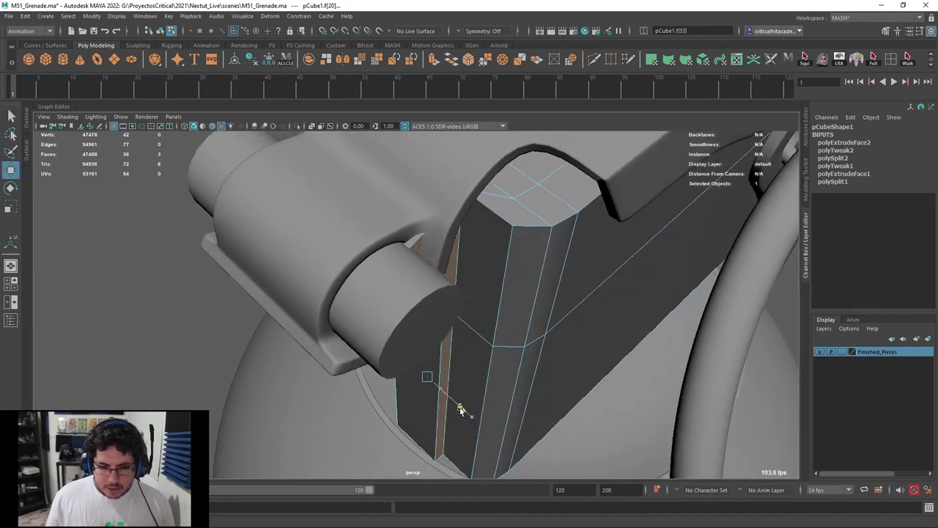
pyautogui.keyDown('alt'); pyautogui.moveTo(459, 393); pyautogui.dragTo(440, 297); pyautogui.keyUp('alt')
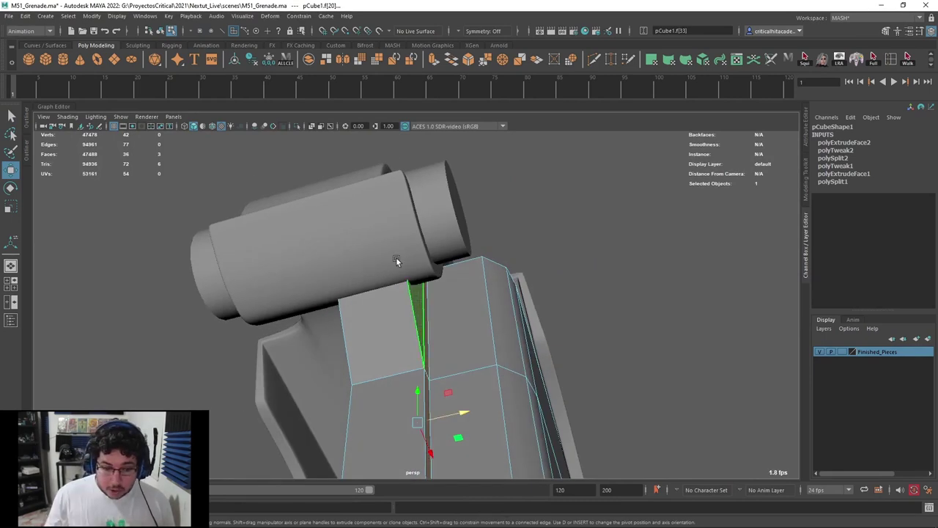
pyautogui.keyDown('alt'); pyautogui.moveTo(396, 260); pyautogui.dragTo(405, 347); pyautogui.keyUp('alt')
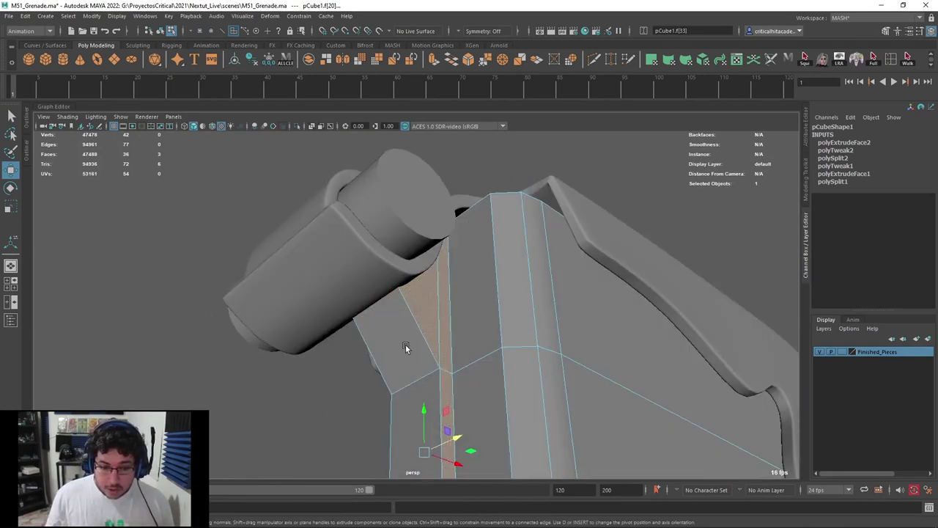
# Delete the strip of faces on the grenade handle's hinge curl where it meets the block
pyautogui.moveTo(509, 155); pyautogui.dragTo(510, 154, button='right')
pyautogui.click(412, 209)
pyautogui.keyDown('alt'); pyautogui.moveTo(412, 209); pyautogui.dragTo(442, 311); pyautogui.keyUp('alt')
pyautogui.click(477, 301)
pyautogui.moveTo(426, 248); pyautogui.dragTo(430, 282, button='right')
pyautogui.click(428, 303)
pyautogui.click(378, 253)
pyautogui.moveTo(378, 250); pyautogui.dragTo(379, 276, button='right')
pyautogui.click(368, 307)
pyautogui.keyDown('shift'); pyautogui.click(412, 266); pyautogui.keyUp('shift')
pyautogui.keyDown('alt'); pyautogui.moveTo(412, 266); pyautogui.dragTo(443, 297); pyautogui.keyUp('alt')
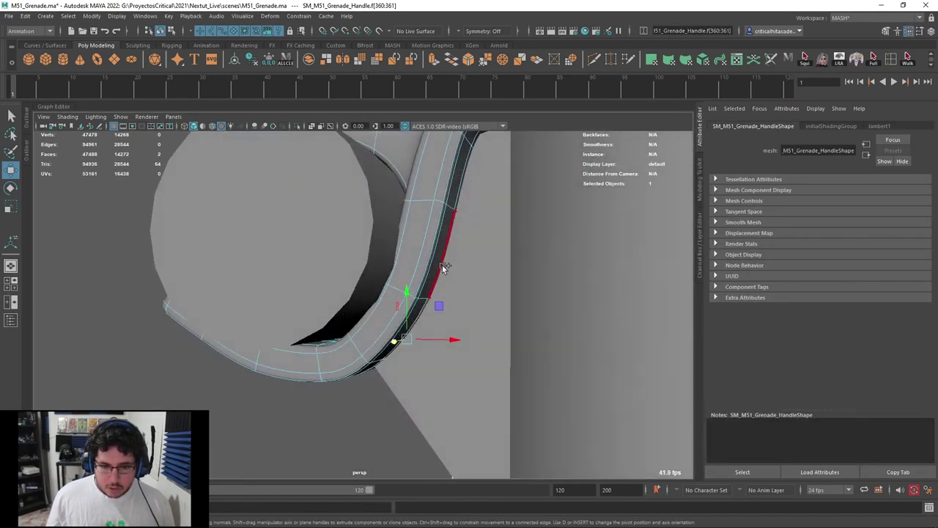
pyautogui.keyDown('shift'); pyautogui.click(444, 260); pyautogui.keyUp('shift')
pyautogui.moveTo(444, 260)
pyautogui.keyDown('alt'); pyautogui.mouseDown()
pyautogui.moveTo(466, 298)
pyautogui.moveTo(462, 259)
pyautogui.mouseUp(); pyautogui.keyUp('alt')
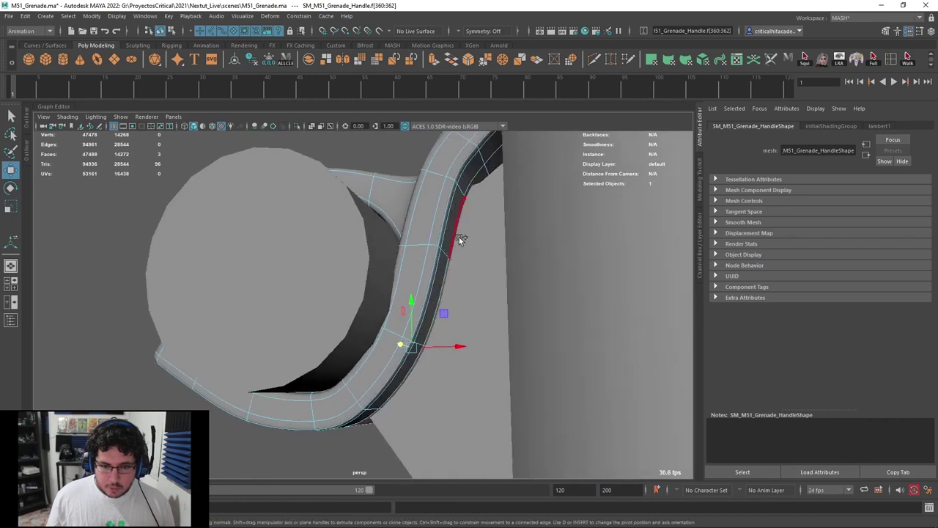
pyautogui.press('Delete')
# Return the handle to object mode and display its channel attributes
pyautogui.moveTo(438, 186); pyautogui.dragTo(465, 173, button='right')
pyautogui.scroll(-4, 458, 173)
pyautogui.keyDown('alt'); pyautogui.moveTo(457, 172); pyautogui.dragTo(483, 245); pyautogui.keyUp('alt')
pyautogui.scroll(-3, 410, 284)
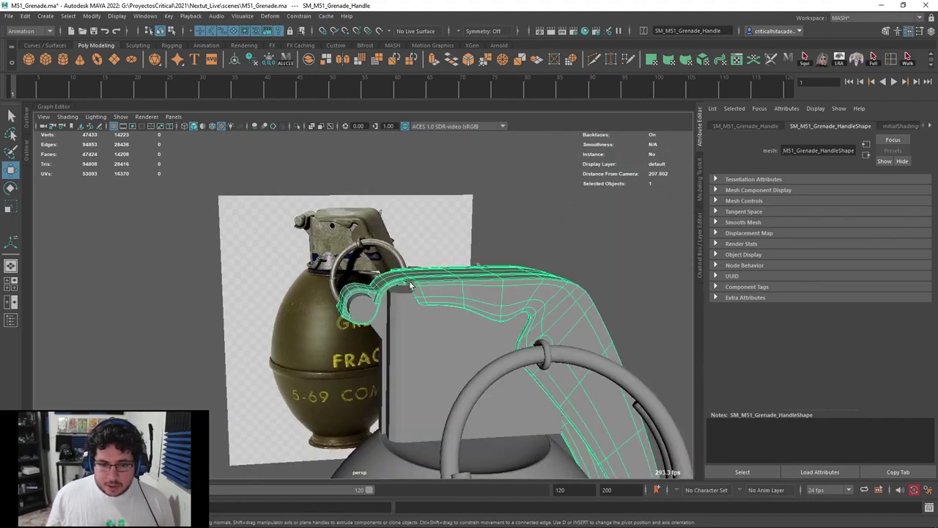
pyautogui.scroll(-3, 410, 285)
pyautogui.keyDown('alt'); pyautogui.moveTo(410, 285); pyautogui.dragTo(476, 266); pyautogui.keyUp('alt')
pyautogui.hotkey('ctrl', 'a')
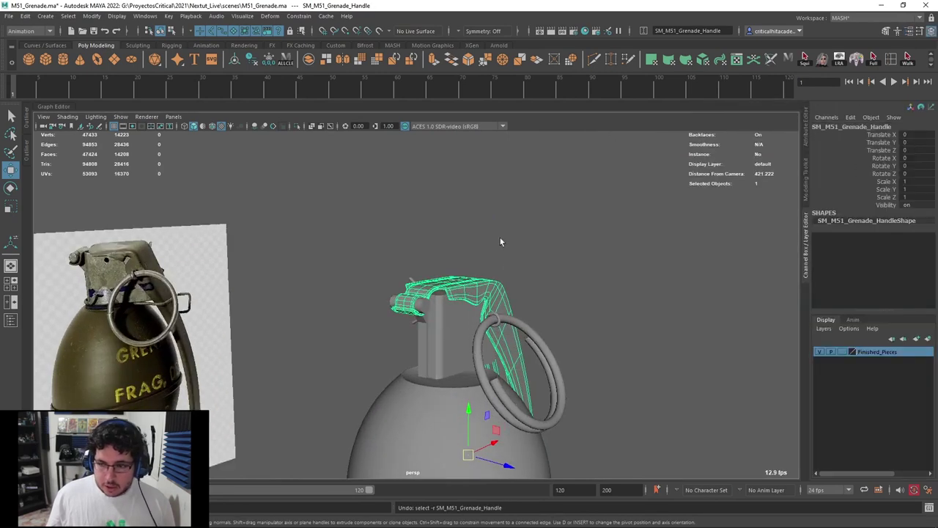
# Turn off the handle's smooth preview so its base polygons around the hinge can be edited
pyautogui.scroll(2, 446, 242)
pyautogui.moveTo(484, 455); pyautogui.dragTo(485, 317)
pyautogui.keyDown('alt'); pyautogui.moveTo(486, 317); pyautogui.dragTo(535, 351); pyautogui.keyUp('alt')
pyautogui.scroll(4, 406, 227)
pyautogui.keyDown('alt'); pyautogui.moveTo(405, 227); pyautogui.dragTo(359, 264); pyautogui.keyUp('alt')
pyautogui.keyDown('alt'); pyautogui.moveTo(360, 265); pyautogui.dragTo(393, 353, button='middle'); pyautogui.keyUp('alt')
pyautogui.keyDown('alt'); pyautogui.moveTo(393, 353); pyautogui.dragTo(311, 230); pyautogui.keyUp('alt')
pyautogui.press('1')
pyautogui.hotkey('ctrl', 'z')
pyautogui.keyDown('alt'); pyautogui.moveTo(418, 296); pyautogui.dragTo(512, 333); pyautogui.keyUp('alt')
pyautogui.hotkey('ctrl', 'z')
pyautogui.hotkey('ctrl', 'z')
pyautogui.keyDown('alt'); pyautogui.moveTo(512, 333); pyautogui.dragTo(450, 225, button='middle'); pyautogui.keyUp('alt')
pyautogui.scroll(5, 451, 225)
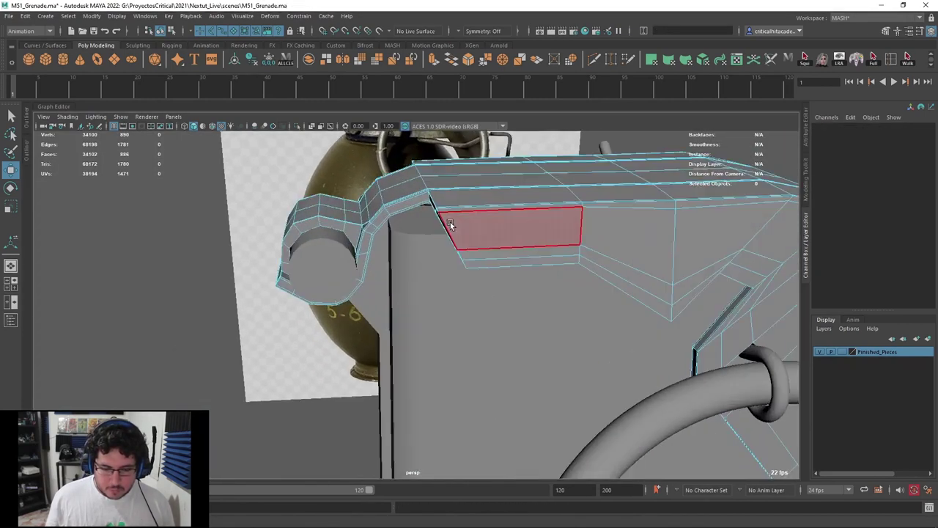
# Isolate the handle in the perspective view, framing the opening in its hinge curl
pyautogui.moveTo(446, 206); pyautogui.dragTo(478, 188, button='right')
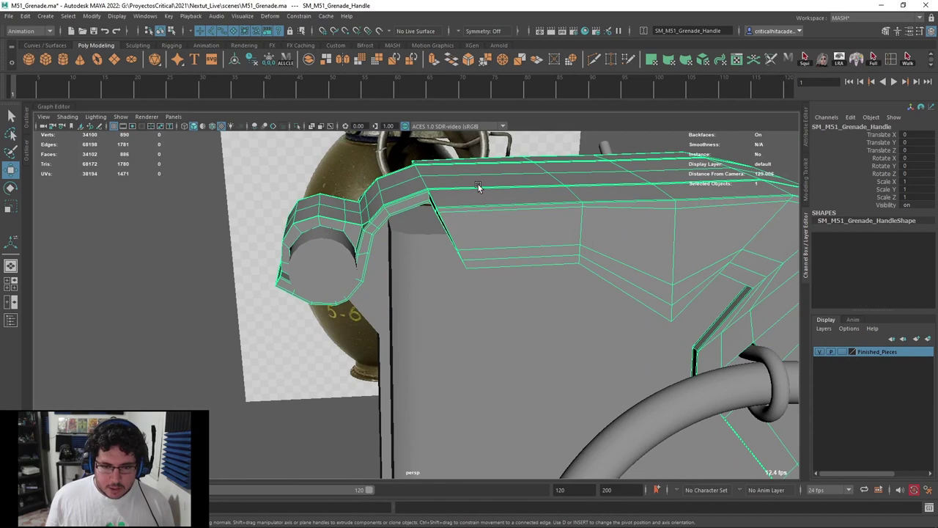
pyautogui.click(296, 127)
pyautogui.keyDown('alt'); pyautogui.moveTo(395, 220); pyautogui.dragTo(351, 203); pyautogui.keyUp('alt')
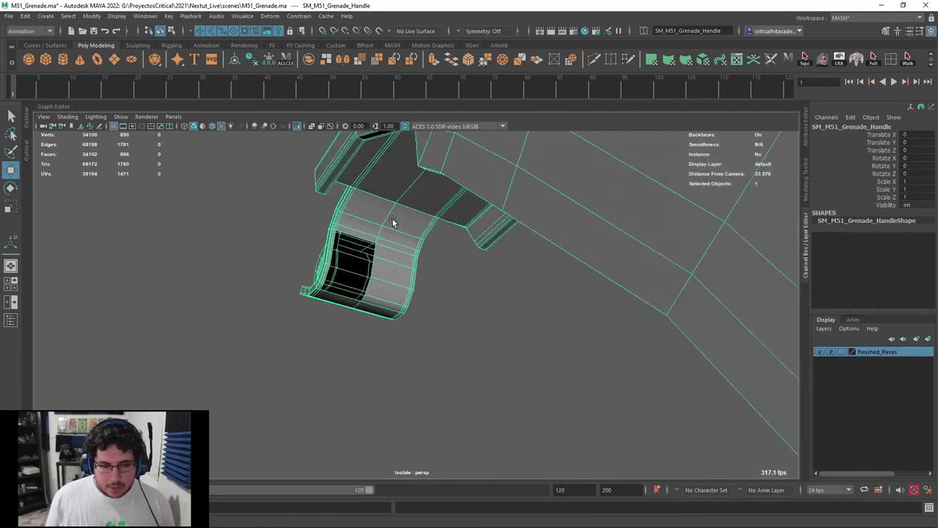
pyautogui.keyDown('alt'); pyautogui.moveTo(352, 203); pyautogui.dragTo(442, 255, button='middle'); pyautogui.keyUp('alt')
pyautogui.scroll(4, 442, 256)
pyautogui.keyDown('alt'); pyautogui.moveTo(442, 255); pyautogui.dragTo(413, 284); pyautogui.keyUp('alt')
pyautogui.scroll(3, 412, 284)
pyautogui.moveTo(367, 204); pyautogui.dragTo(368, 180, button='right')
pyautogui.click(372, 239)
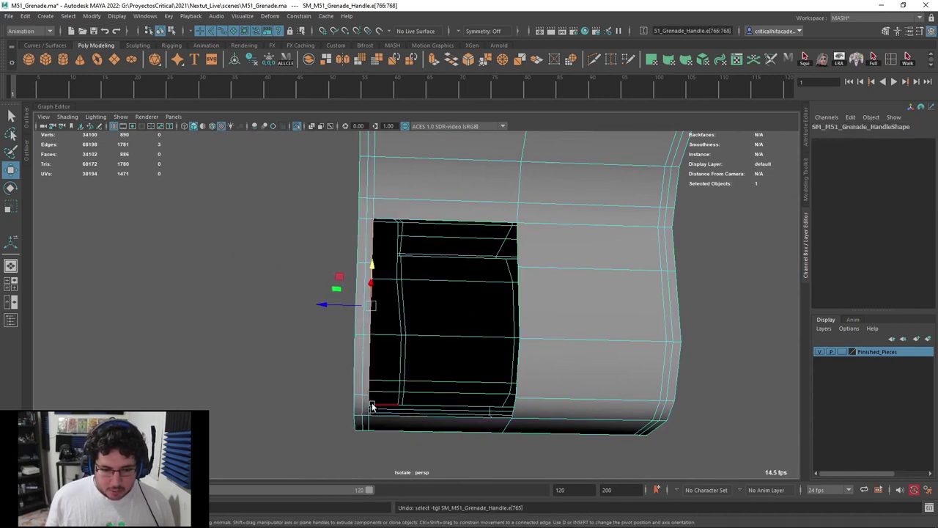
pyautogui.keyDown('alt'); pyautogui.moveTo(410, 321); pyautogui.dragTo(338, 429); pyautogui.keyUp('alt')
pyautogui.keyDown('alt'); pyautogui.moveTo(371, 342); pyautogui.dragTo(446, 353); pyautogui.keyUp('alt')
# Delete the inner faces of the hinge curl exposed behind the opening
pyautogui.moveTo(445, 353); pyautogui.dragTo(445, 276, button='right')
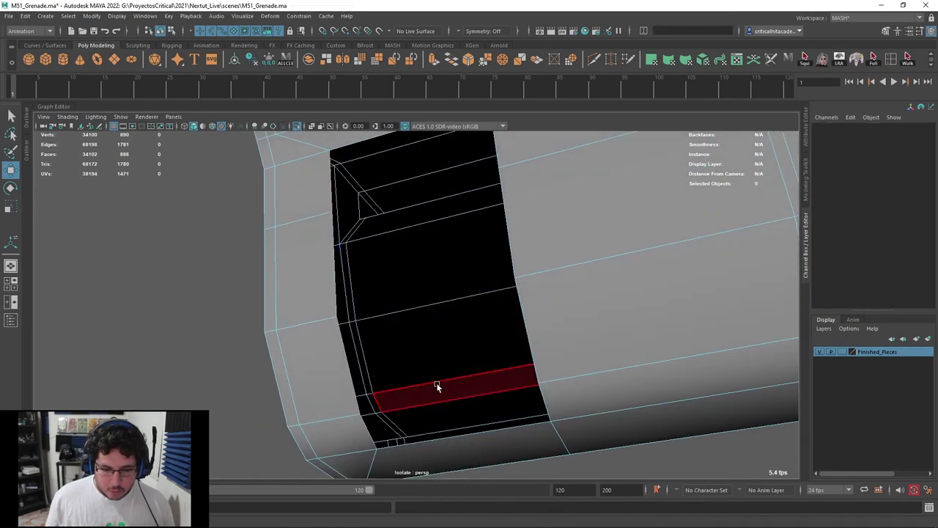
pyautogui.click(438, 385)
pyautogui.keyDown('shift'); pyautogui.click(430, 344); pyautogui.keyUp('shift')
pyautogui.keyDown('shift'); pyautogui.click(417, 286); pyautogui.keyUp('shift')
pyautogui.keyDown('alt'); pyautogui.moveTo(416, 286); pyautogui.dragTo(418, 305); pyautogui.keyUp('alt')
pyautogui.keyDown('alt'); pyautogui.moveTo(408, 183); pyautogui.dragTo(476, 291); pyautogui.keyUp('alt')
pyautogui.scroll(-5, 461, 276)
pyautogui.press('Delete')
# Bridge pairs of open inner and outer edges at the ends of the hinge opening
pyautogui.moveTo(389, 248); pyautogui.dragTo(391, 218, button='right')
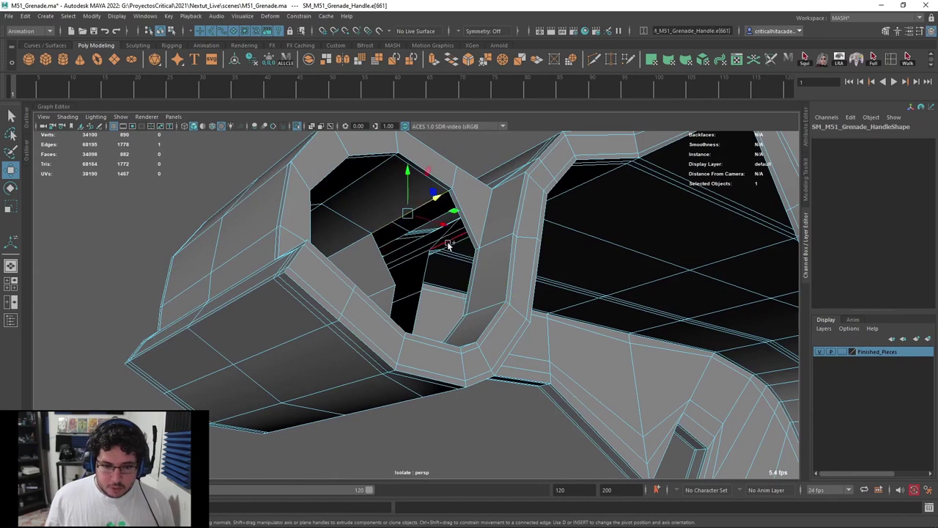
pyautogui.click(450, 59)
pyautogui.keyDown('alt'); pyautogui.moveTo(456, 257); pyautogui.dragTo(293, 340); pyautogui.keyUp('alt')
pyautogui.press('g')
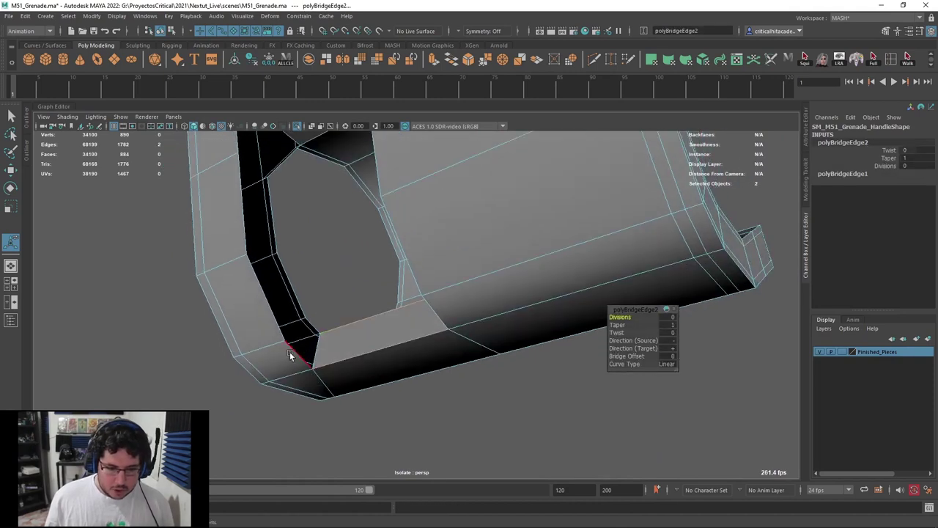
# Bridge the inner and outer border edges along one side wall of the hinge opening
pyautogui.keyDown('shift'); pyautogui.click(293, 292); pyautogui.keyUp('shift')
pyautogui.keyDown('alt'); pyautogui.moveTo(294, 292); pyautogui.dragTo(318, 376, button='middle'); pyautogui.keyUp('alt')
pyautogui.keyDown('alt'); pyautogui.moveTo(318, 377); pyautogui.dragTo(413, 371); pyautogui.keyUp('alt')
pyautogui.keyDown('shift'); pyautogui.click(327, 323); pyautogui.keyUp('shift')
pyautogui.keyDown('shift'); pyautogui.click(331, 263); pyautogui.keyUp('shift')
pyautogui.keyDown('shift'); pyautogui.click(287, 250); pyautogui.keyUp('shift')
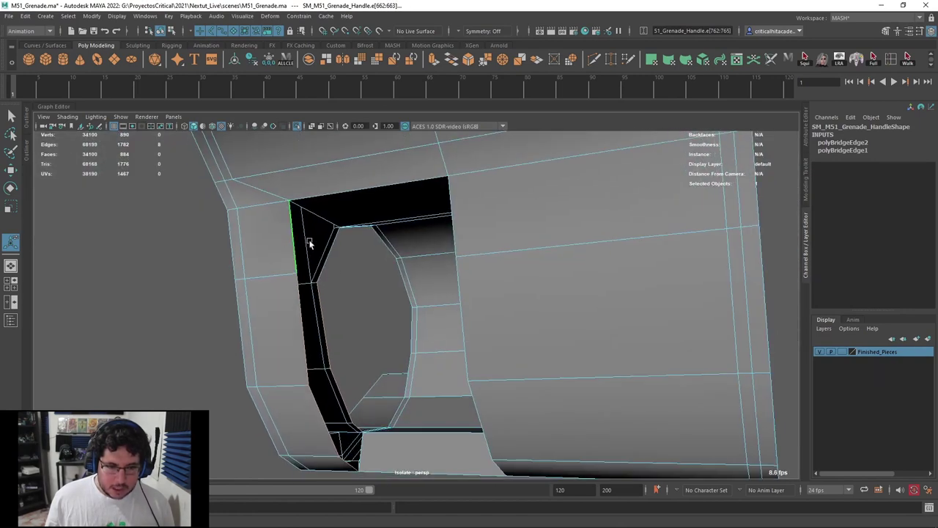
pyautogui.keyDown('alt'); pyautogui.moveTo(403, 235); pyautogui.dragTo(463, 274); pyautogui.keyUp('alt')
pyautogui.keyDown('alt'); pyautogui.moveTo(463, 274); pyautogui.dragTo(574, 242, button='right'); pyautogui.keyUp('alt')
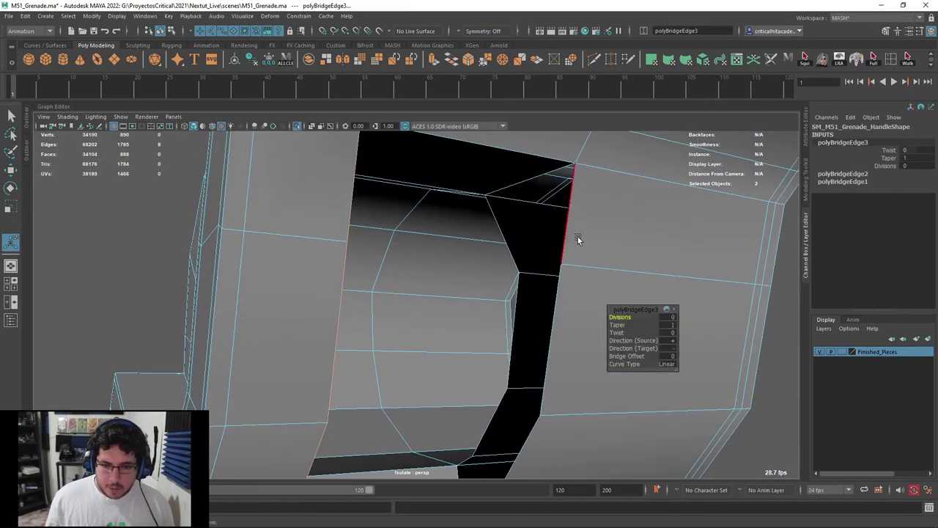
# Bridge the remaining inner and outer border edges along the opposite side wall of the hinge opening
pyautogui.keyDown('shift'); pyautogui.click(554, 325); pyautogui.keyUp('shift')
pyautogui.keyDown('alt'); pyautogui.moveTo(550, 391); pyautogui.dragTo(560, 312, button='middle'); pyautogui.keyUp('alt')
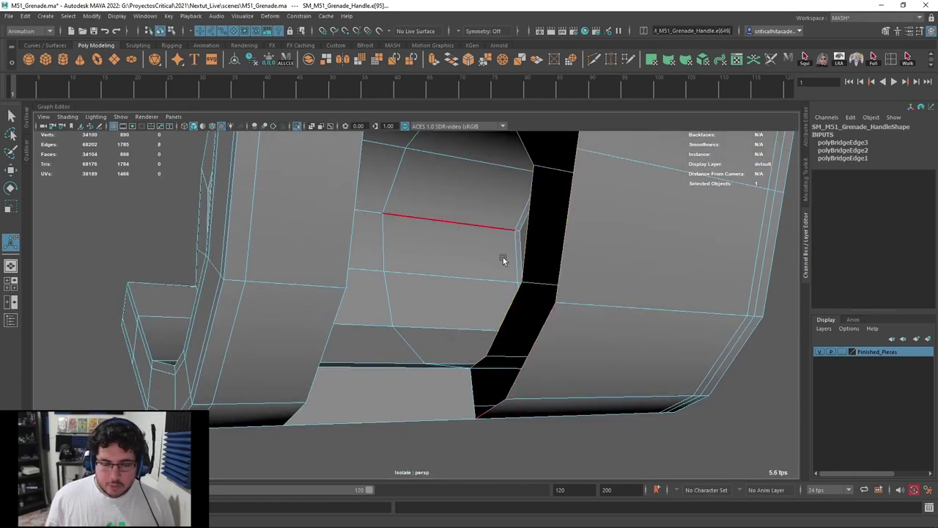
pyautogui.scroll(-2, 485, 285)
pyautogui.keyDown('alt'); pyautogui.moveTo(486, 293); pyautogui.dragTo(352, 220); pyautogui.keyUp('alt')
pyautogui.press('q')
pyautogui.scroll(-5, 499, 296)
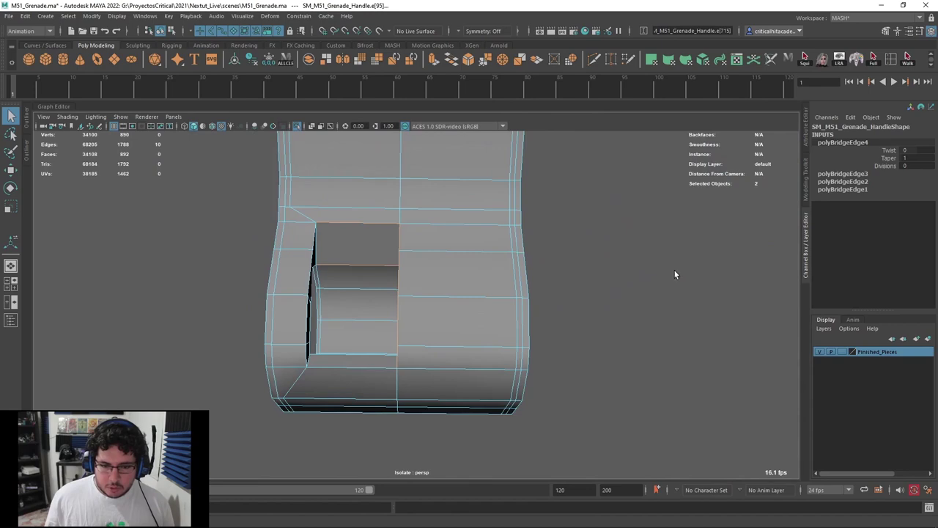
# Delete the faces of one lengthwise half of the handle using the orthographic views
pyautogui.keyDown('alt'); pyautogui.moveTo(464, 265); pyautogui.dragTo(391, 309); pyautogui.keyUp('alt')
pyautogui.hotkey('ctrl', 'a')
pyautogui.press('f')
pyautogui.press('space')
pyautogui.scroll(-4, 404, 313)
pyautogui.press('space')
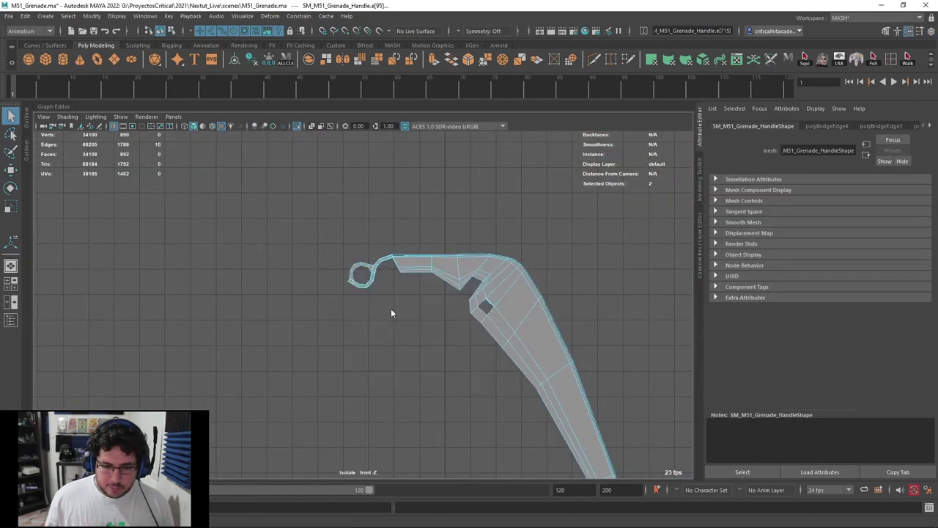
pyautogui.moveTo(382, 248); pyautogui.dragTo(385, 283, button='right')
pyautogui.moveTo(219, 212); pyautogui.dragTo(381, 262)
pyautogui.moveTo(482, 270); pyautogui.dragTo(482, 250)
pyautogui.press('Delete')
# Delete the leftover strip faces of the hinge curl next to the cut border
pyautogui.press('space')
pyautogui.keyDown('alt'); pyautogui.moveTo(482, 250); pyautogui.dragTo(387, 228); pyautogui.keyUp('alt')
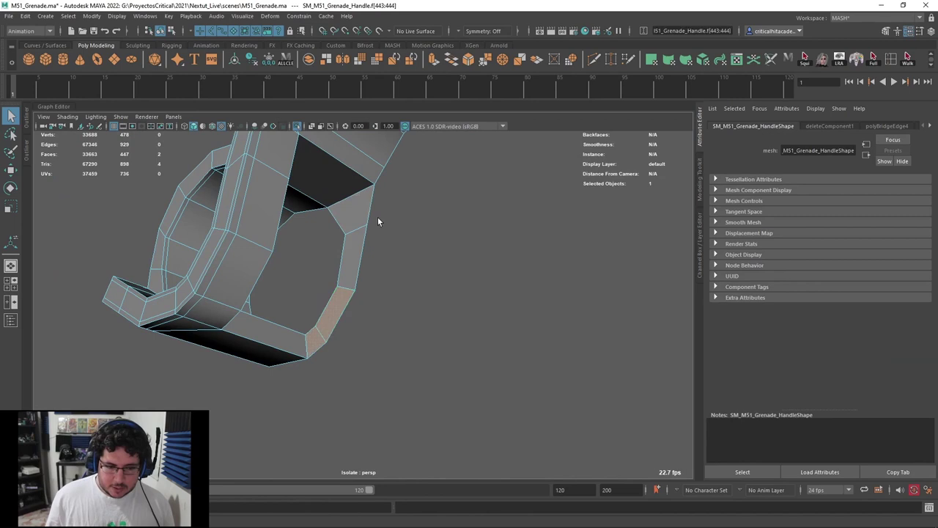
pyautogui.press('Delete')
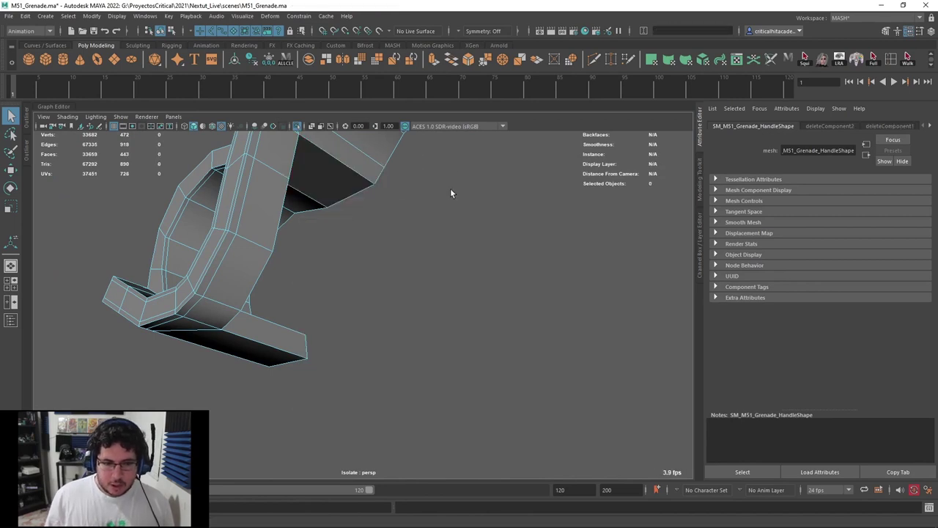
# Mirror the handle across the world Z axis with cut geometry, merging border vertices at a threshold of 0.001
pyautogui.moveTo(347, 167); pyautogui.dragTo(404, 142, button='right')
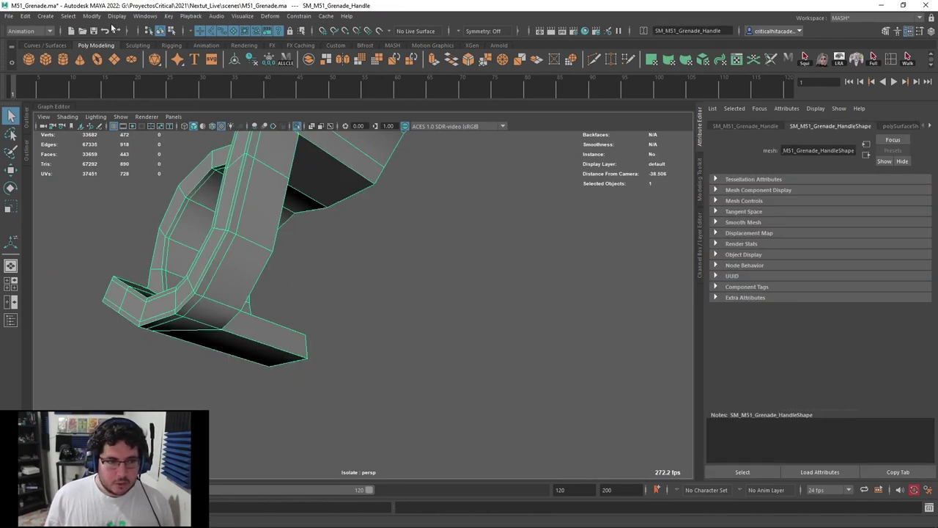
pyautogui.click(171, 16)
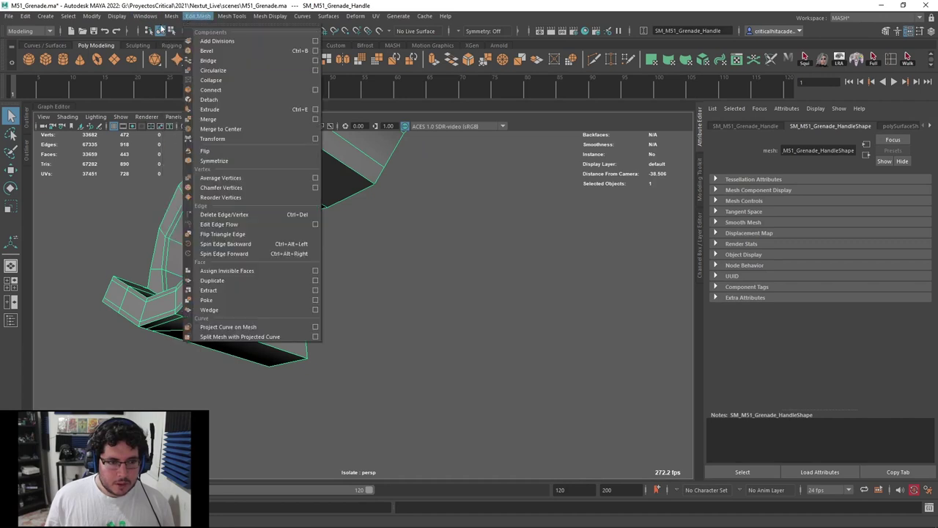
pyautogui.click(196, 166)
pyautogui.keyDown('alt'); pyautogui.moveTo(375, 227); pyautogui.dragTo(328, 261); pyautogui.keyUp('alt')
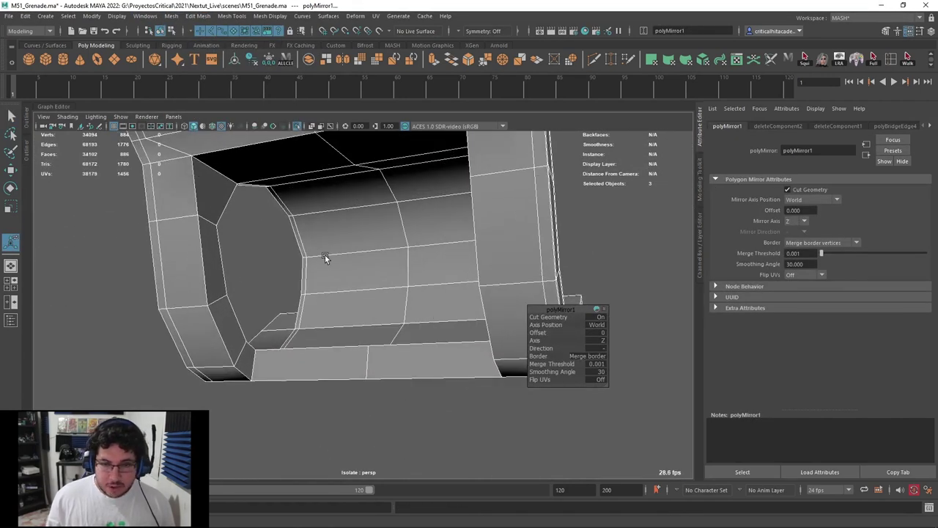
pyautogui.keyDown('alt'); pyautogui.moveTo(325, 250); pyautogui.dragTo(462, 223); pyautogui.keyUp('alt')
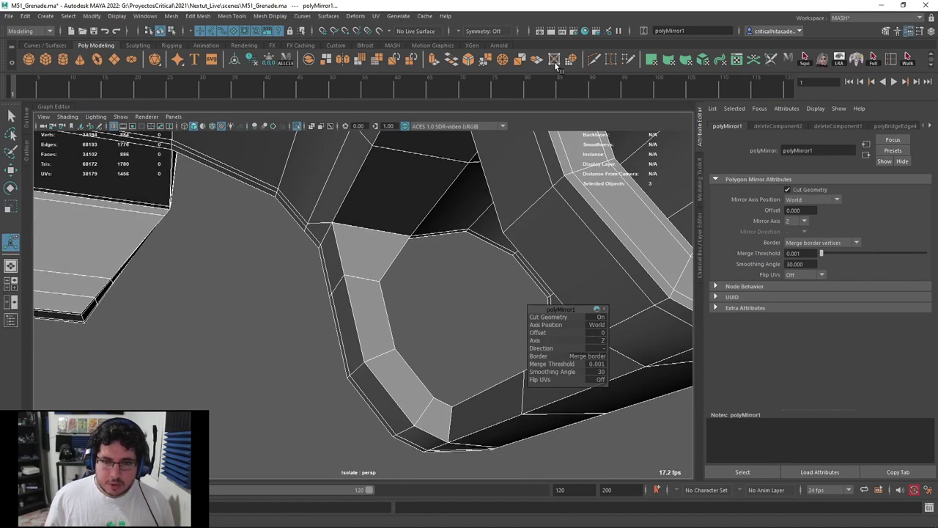
# Insert supporting edge loops around the handle's hinge opening with Multi-Cut and check them in smooth preview
pyautogui.click(588, 63)
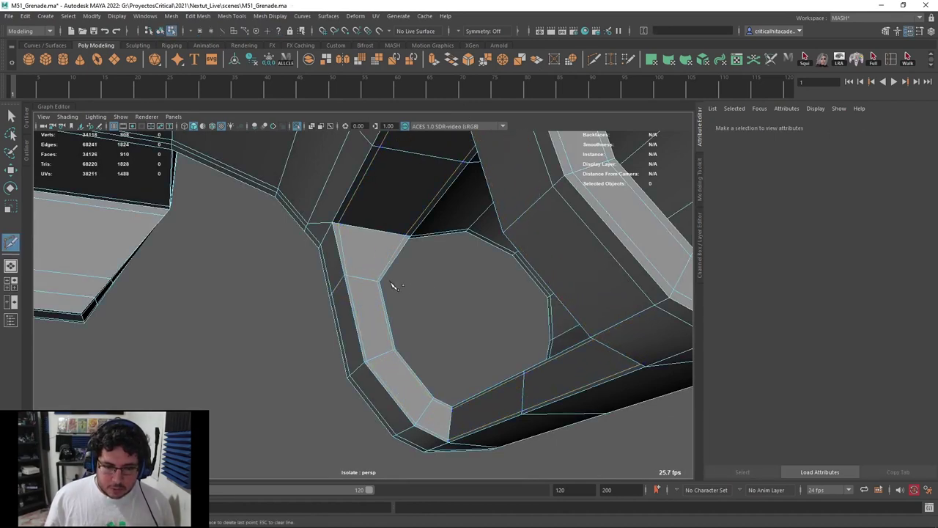
pyautogui.press('3')
pyautogui.keyDown('alt'); pyautogui.moveTo(425, 309); pyautogui.dragTo(256, 307); pyautogui.keyUp('alt')
pyautogui.press('1')
pyautogui.press('3')
pyautogui.keyDown('alt'); pyautogui.moveTo(402, 283); pyautogui.dragTo(403, 357); pyautogui.keyUp('alt')
# Try to cut additional edge loops across the side strips of the hinge opening
pyautogui.press('1')
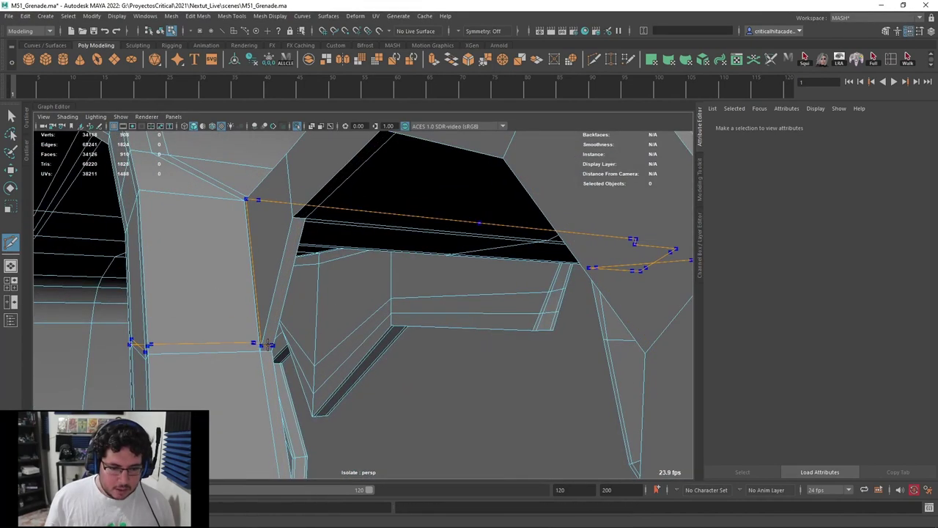
pyautogui.press('3')
pyautogui.moveTo(288, 265); pyautogui.dragTo(323, 234, button='right')
pyautogui.keyDown('alt'); pyautogui.moveTo(399, 353); pyautogui.dragTo(434, 350); pyautogui.keyUp('alt')
pyautogui.hotkey('ctrl', 'z')
pyautogui.hotkey('ctrl', 'z')
pyautogui.hotkey('ctrl', 'z')
pyautogui.hotkey('ctrl', 'z')
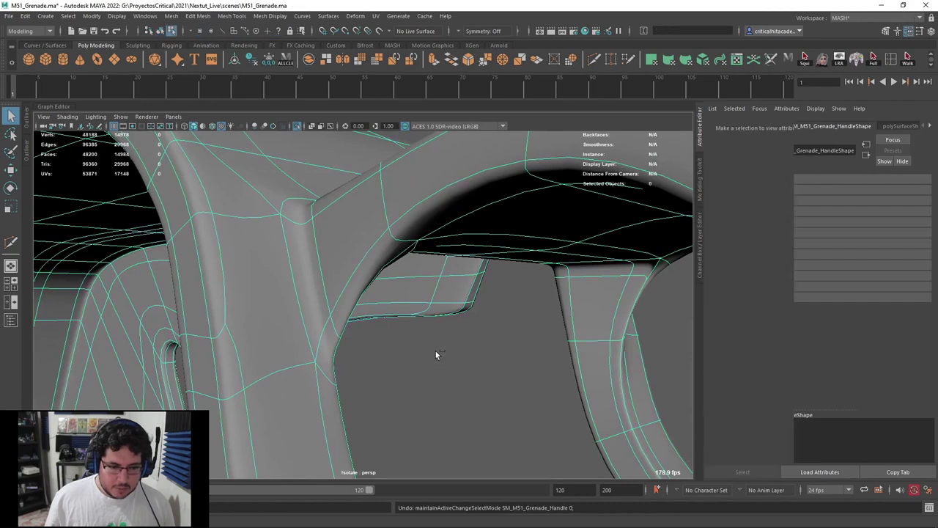
# Insert an edge loop across each side strip of the hinge opening with Multi-Cut and turn smooth preview on
pyautogui.keyDown('alt'); pyautogui.moveTo(337, 295); pyautogui.dragTo(395, 301); pyautogui.keyUp('alt')
pyautogui.keyDown('alt'); pyautogui.moveTo(440, 256); pyautogui.dragTo(410, 293); pyautogui.keyUp('alt')
pyautogui.moveTo(329, 232); pyautogui.dragTo(377, 218, button='right')
pyautogui.scroll(-4, 403, 287)
pyautogui.keyDown('alt'); pyautogui.moveTo(404, 287); pyautogui.dragTo(329, 320); pyautogui.keyUp('alt')
pyautogui.press('1')
pyautogui.scroll(5, 410, 327)
pyautogui.hotkey('ctrl', 'shift', 'x')
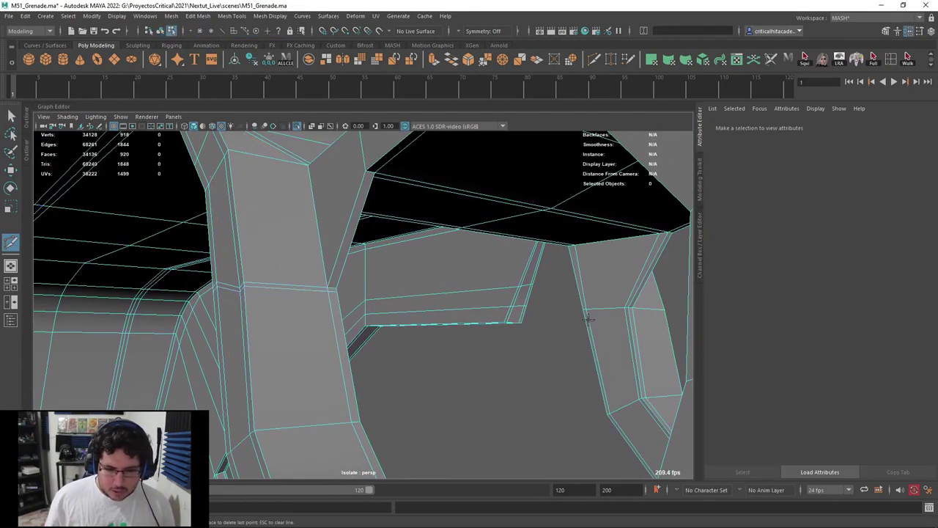
pyautogui.press('3')
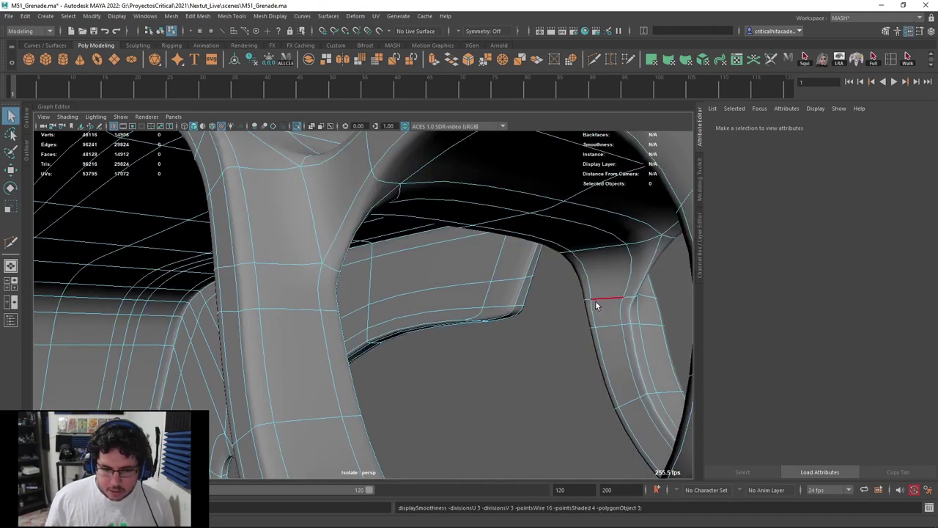
# Return the smoothed handle to object mode and exit isolation to show it with the other grenade parts
pyautogui.moveTo(595, 302); pyautogui.dragTo(620, 284, button='right')
pyautogui.scroll(-5, 590, 319)
pyautogui.keyDown('alt'); pyautogui.moveTo(581, 331); pyautogui.dragTo(305, 255); pyautogui.keyUp('alt')
pyautogui.hotkey('ctrl', 'shift', 'x')
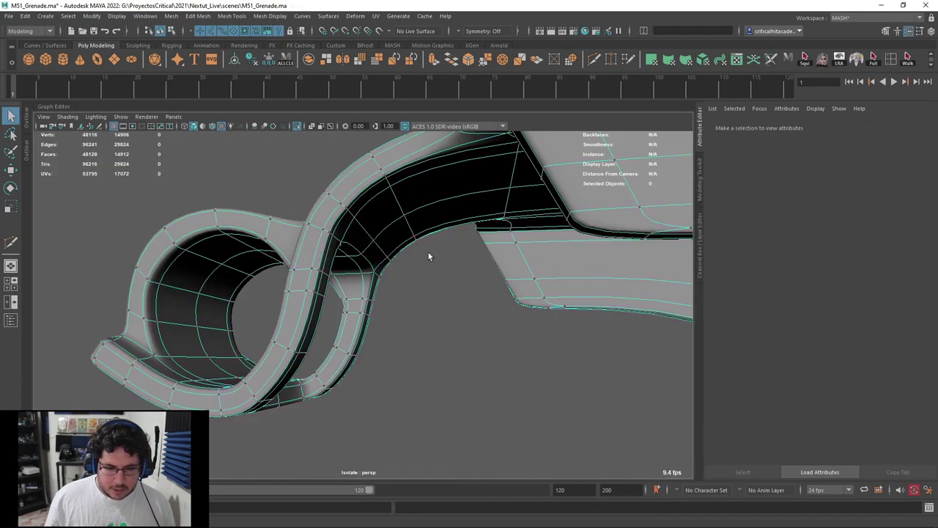
pyautogui.scroll(-5, 431, 238)
pyautogui.keyDown('alt'); pyautogui.moveTo(432, 238); pyautogui.dragTo(392, 305); pyautogui.keyUp('alt')
pyautogui.moveTo(379, 267); pyautogui.dragTo(415, 187, button='right')
pyautogui.keyDown('alt'); pyautogui.moveTo(416, 188); pyautogui.dragTo(444, 247); pyautogui.keyUp('alt')
pyautogui.keyDown('alt'); pyautogui.moveTo(445, 248); pyautogui.dragTo(457, 238, button='middle'); pyautogui.keyUp('alt')
pyautogui.click(296, 128)
pyautogui.scroll(-4, 466, 210)
pyautogui.keyDown('alt'); pyautogui.moveTo(466, 210); pyautogui.dragTo(487, 220); pyautogui.keyUp('alt')
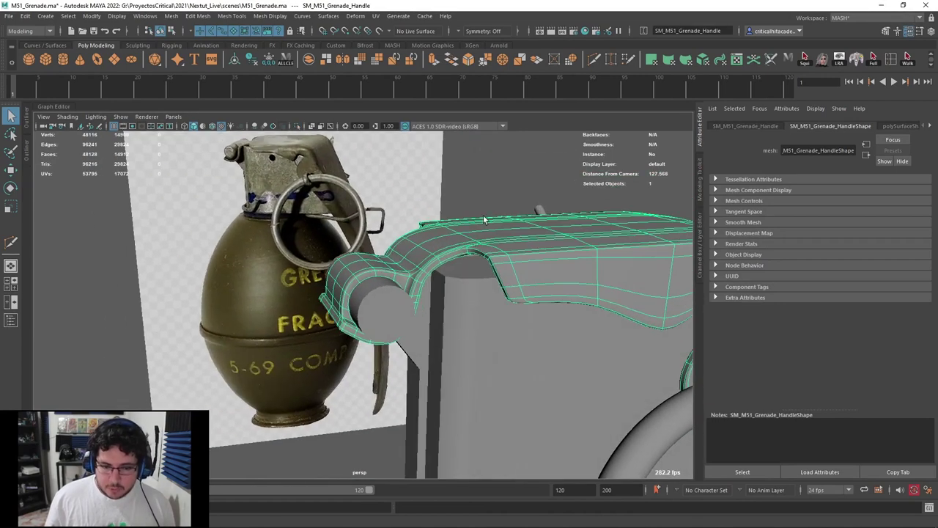
# Select the fuze block together with the hinge pin cylinder and isolate both in the viewport
pyautogui.click(251, 66)
pyautogui.hotkey('ctrl', 'a')
pyautogui.keyDown('alt'); pyautogui.moveTo(524, 159); pyautogui.dragTo(469, 267); pyautogui.keyUp('alt')
pyautogui.scroll(3, 488, 168)
pyautogui.click(341, 286)
pyautogui.keyDown('alt'); pyautogui.moveTo(341, 286); pyautogui.dragTo(408, 319); pyautogui.keyUp('alt')
pyautogui.keyDown('shift'); pyautogui.click(408, 319); pyautogui.keyUp('shift')
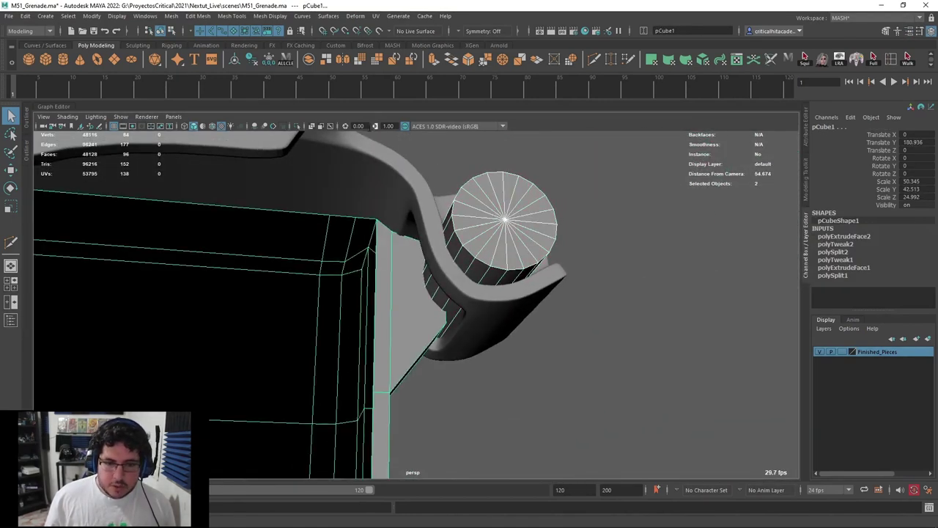
pyautogui.click(297, 126)
# Delete the two fuze block faces at the bracket where the hinge pin joins
pyautogui.keyDown('alt'); pyautogui.moveTo(348, 187); pyautogui.dragTo(514, 212); pyautogui.keyUp('alt')
pyautogui.press('F11')
pyautogui.click(382, 245)
pyautogui.keyDown('shift'); pyautogui.click(405, 261); pyautogui.keyUp('shift')
pyautogui.press('Delete')
# Delete the hinge pin's inner end cap and snap the open rim's vertices along the pin's axis toward the block's open side
pyautogui.click(469, 217)
pyautogui.moveTo(515, 213); pyautogui.dragTo(519, 257, button='right')
pyautogui.keyDown('alt'); pyautogui.moveTo(528, 234); pyautogui.dragTo(476, 341); pyautogui.keyUp('alt')
pyautogui.keyDown('ctrl'); pyautogui.moveTo(496, 149); pyautogui.dragTo(480, 359); pyautogui.keyUp('ctrl')
pyautogui.press('Delete')
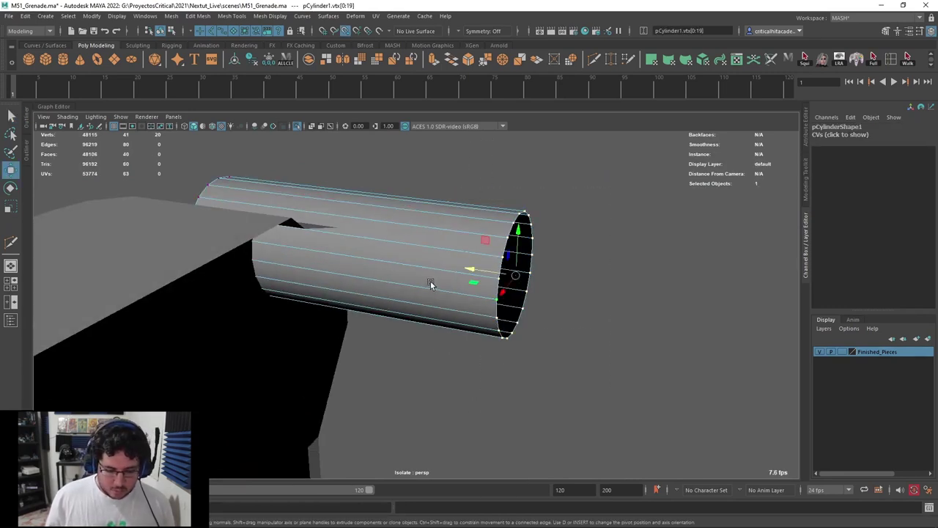
pyautogui.moveTo(430, 284); pyautogui.dragTo(395, 271, button='middle')
# Insert an edge loop around the hinge pin with Multi-Cut, in line with the corner of the block's bracket
pyautogui.keyDown('alt'); pyautogui.moveTo(452, 261); pyautogui.dragTo(358, 274); pyautogui.keyUp('alt')
pyautogui.keyDown('alt'); pyautogui.moveTo(358, 274); pyautogui.dragTo(293, 355, button='middle'); pyautogui.keyUp('alt')
pyautogui.keyDown('alt'); pyautogui.moveTo(293, 355); pyautogui.dragTo(398, 349, button='right'); pyautogui.keyUp('alt')
pyautogui.keyDown('alt'); pyautogui.moveTo(398, 349); pyautogui.dragTo(464, 330); pyautogui.keyUp('alt')
pyautogui.keyDown('alt'); pyautogui.moveTo(308, 301); pyautogui.dragTo(391, 331, button='middle'); pyautogui.keyUp('alt')
pyautogui.keyDown('alt'); pyautogui.moveTo(392, 331); pyautogui.dragTo(431, 322); pyautogui.keyUp('alt')
pyautogui.keyDown('alt'); pyautogui.moveTo(405, 357); pyautogui.dragTo(431, 311); pyautogui.keyUp('alt')
pyautogui.moveTo(431, 310); pyautogui.dragTo(455, 284, button='right')
pyautogui.click(451, 260)
pyautogui.click(404, 352)
pyautogui.keyDown('alt'); pyautogui.moveTo(404, 352); pyautogui.dragTo(399, 337, button='right'); pyautogui.keyUp('alt')
pyautogui.keyDown('alt'); pyautogui.moveTo(399, 337); pyautogui.dragTo(437, 296); pyautogui.keyUp('alt')
pyautogui.click(454, 329)
pyautogui.keyDown('alt'); pyautogui.moveTo(454, 329); pyautogui.dragTo(417, 275); pyautogui.keyUp('alt')
pyautogui.click(385, 329)
pyautogui.keyDown('alt'); pyautogui.moveTo(327, 164); pyautogui.dragTo(346, 360); pyautogui.keyUp('alt')
pyautogui.click(593, 59)
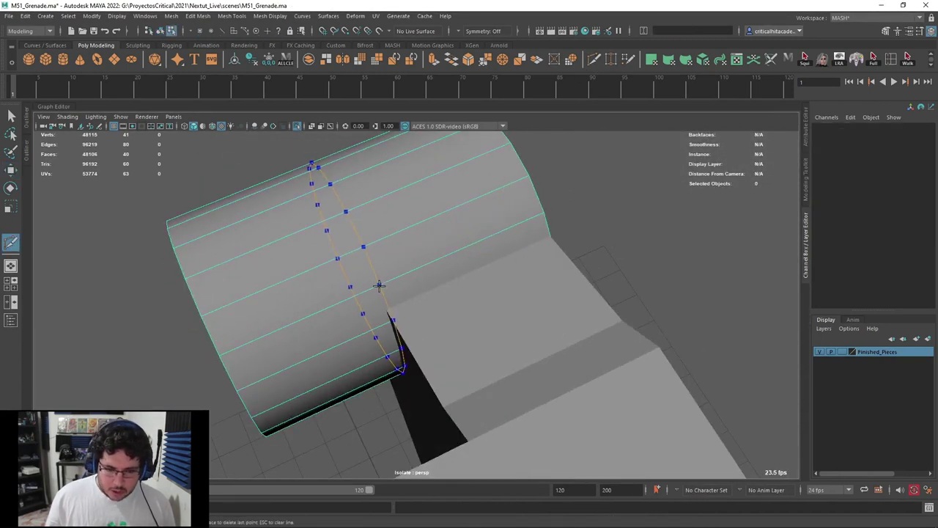
pyautogui.keyDown('ctrl'); pyautogui.click(374, 282); pyautogui.keyUp('ctrl')
# Delete the hinge pin faces that face the block between the new edge loop and the open end
pyautogui.keyDown('alt'); pyautogui.moveTo(374, 283); pyautogui.dragTo(489, 274); pyautogui.keyUp('alt')
pyautogui.press('q')
pyautogui.keyDown('alt'); pyautogui.moveTo(471, 237); pyautogui.dragTo(295, 248); pyautogui.keyUp('alt')
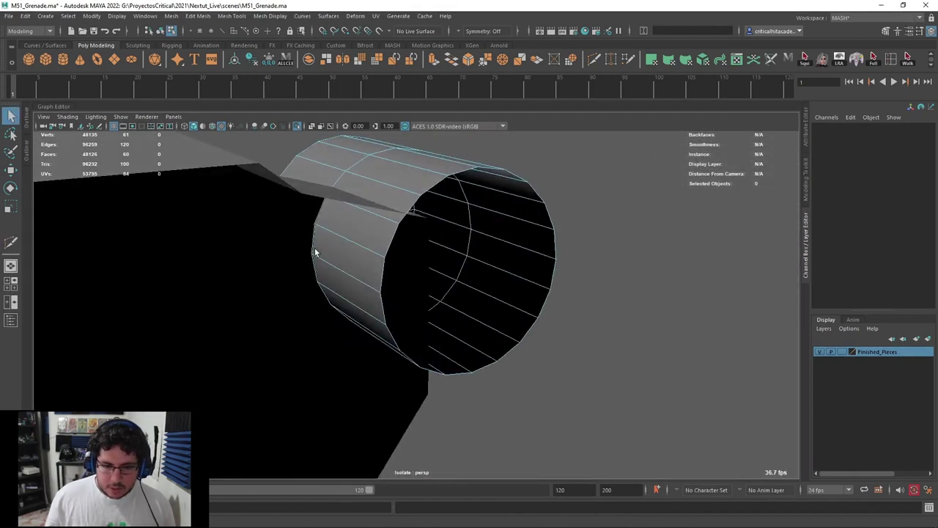
pyautogui.click(361, 232)
pyautogui.keyDown('alt'); pyautogui.moveTo(361, 232); pyautogui.dragTo(377, 268); pyautogui.keyUp('alt')
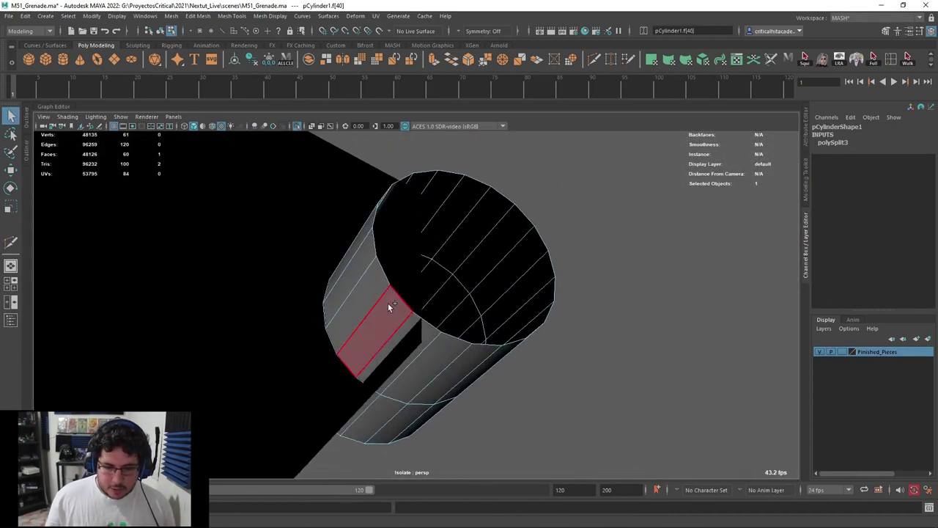
pyautogui.click(388, 303)
pyautogui.press('Delete')
pyautogui.keyDown('alt'); pyautogui.moveTo(388, 303); pyautogui.dragTo(446, 339); pyautogui.keyUp('alt')
pyautogui.moveTo(421, 198); pyautogui.dragTo(466, 176, button='right')
# Delete the remaining fuze block face behind the hinge pin to open the bracket for the connection
pyautogui.keyDown('alt'); pyautogui.moveTo(463, 218); pyautogui.dragTo(418, 226); pyautogui.keyUp('alt')
pyautogui.moveTo(417, 225); pyautogui.dragTo(406, 207, button='right')
pyautogui.keyDown('alt'); pyautogui.moveTo(412, 229); pyautogui.dragTo(354, 252); pyautogui.keyUp('alt')
pyautogui.click(378, 226)
pyautogui.moveTo(400, 237); pyautogui.dragTo(401, 264, button='right')
pyautogui.keyDown('alt'); pyautogui.moveTo(400, 265); pyautogui.dragTo(420, 268); pyautogui.keyUp('alt')
pyautogui.click(412, 263)
pyautogui.press('w')
pyautogui.moveTo(359, 280); pyautogui.dragTo(324, 282)
pyautogui.keyDown('alt'); pyautogui.moveTo(324, 282); pyautogui.dragTo(371, 266); pyautogui.keyUp('alt')
pyautogui.press('Delete')
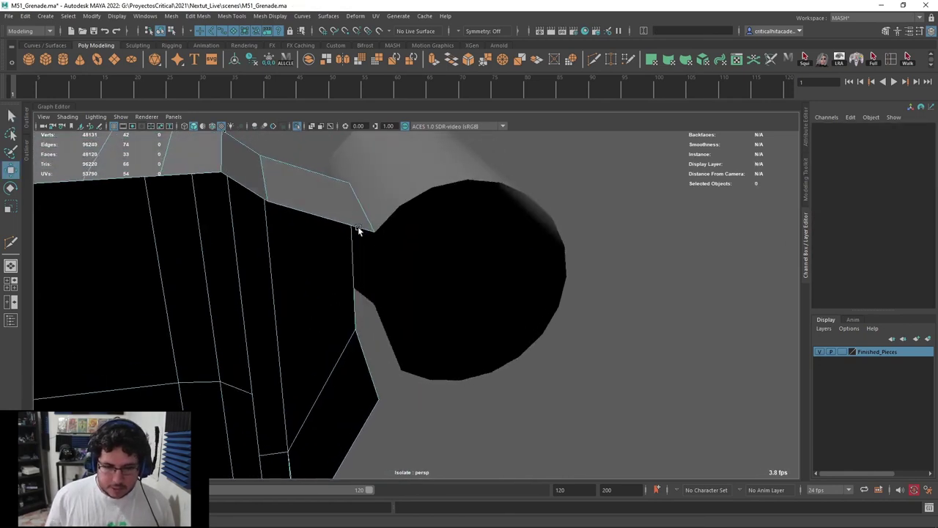
# Return to object mode and combine the hinge pin and fuze block into one mesh
pyautogui.moveTo(371, 266); pyautogui.dragTo(407, 186, button='right')
pyautogui.click(408, 186)
pyautogui.moveTo(408, 205)
pyautogui.keyDown('alt'); pyautogui.mouseDown()
pyautogui.moveTo(424, 346)
pyautogui.moveTo(488, 302)
pyautogui.moveTo(527, 216)
pyautogui.moveTo(515, 228)
pyautogui.moveTo(401, 222)
pyautogui.mouseUp(); pyautogui.keyUp('alt')
pyautogui.keyDown('shift'); pyautogui.click(528, 216); pyautogui.keyUp('shift')
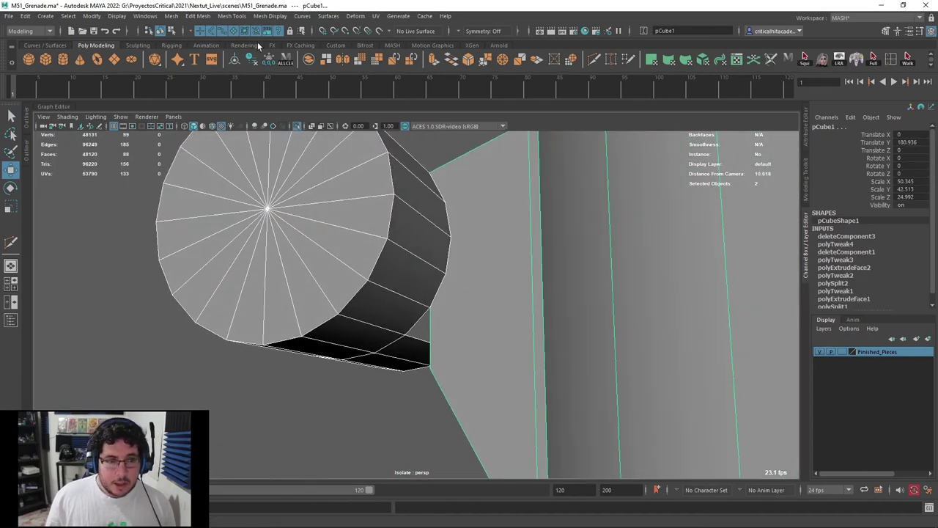
pyautogui.click(188, 17)
pyautogui.moveTo(176, 18)
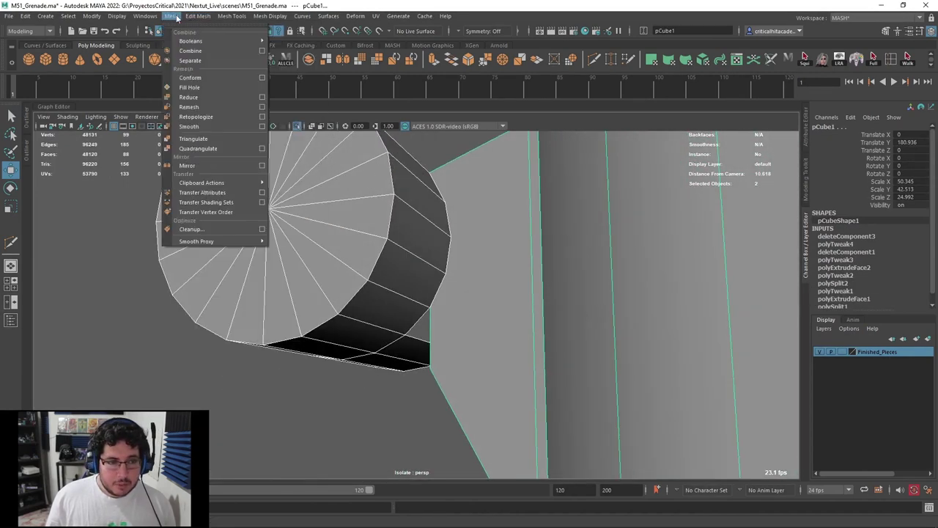
pyautogui.click(197, 52)
# Merge the two overlapping vertex pairs where the bracket's upper edge meets the hinge pin
pyautogui.moveTo(468, 249)
pyautogui.keyDown('alt'); pyautogui.mouseDown()
pyautogui.moveTo(462, 281)
pyautogui.moveTo(458, 249)
pyautogui.mouseUp(); pyautogui.keyUp('alt')
pyautogui.scroll(5, 462, 282)
pyautogui.moveTo(457, 248); pyautogui.dragTo(411, 248, button='right')
pyautogui.press('4')
pyautogui.moveTo(442, 279); pyautogui.dragTo(423, 308)
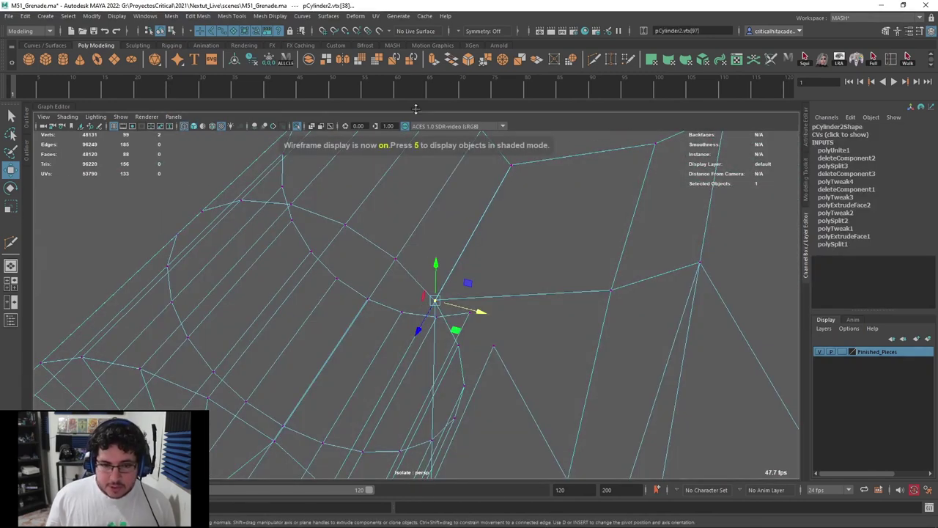
pyautogui.click(483, 66)
pyautogui.keyDown('alt'); pyautogui.moveTo(498, 186); pyautogui.dragTo(473, 241, button='middle'); pyautogui.keyUp('alt')
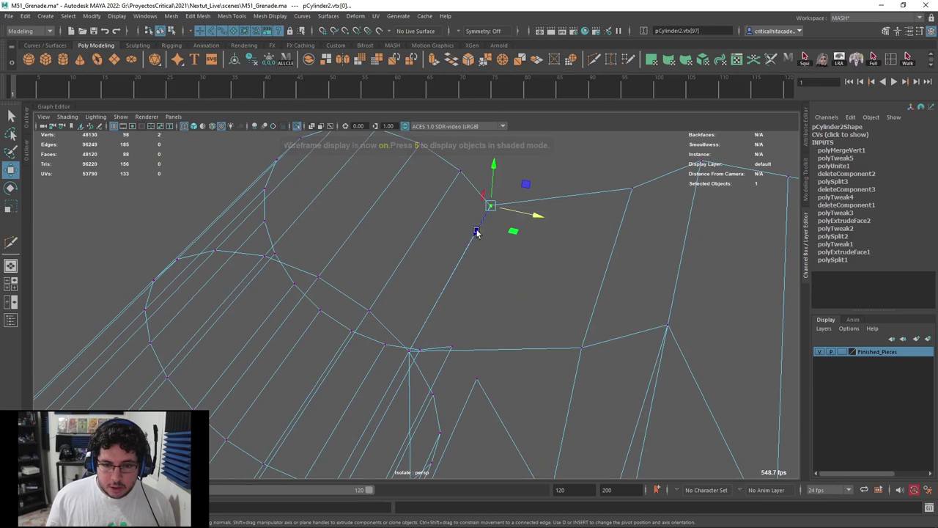
pyautogui.click(503, 63)
# Snap the bracket's two lower corner vertices onto the hinge pin's matching vertices and merge both pairs
pyautogui.moveTo(463, 224)
pyautogui.keyDown('alt'); pyautogui.mouseDown()
pyautogui.moveTo(455, 149)
pyautogui.moveTo(451, 248)
pyautogui.moveTo(460, 266)
pyautogui.moveTo(439, 245)
pyautogui.moveTo(413, 256)
pyautogui.moveTo(488, 243)
pyautogui.moveTo(463, 254)
pyautogui.mouseUp(); pyautogui.keyUp('alt')
pyautogui.press('6')
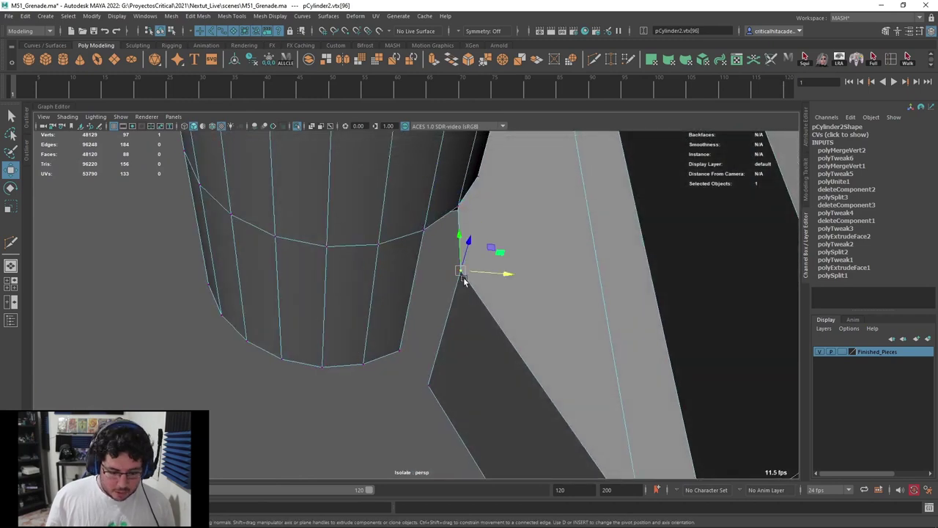
pyautogui.moveTo(462, 273); pyautogui.dragTo(448, 260)
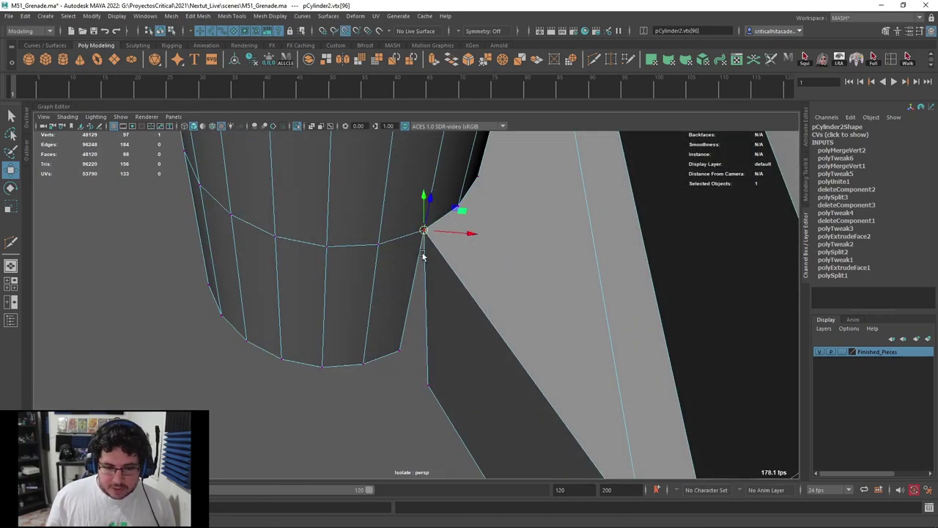
pyautogui.click(424, 388)
pyautogui.press('v')
pyautogui.moveTo(428, 385); pyautogui.dragTo(406, 356)
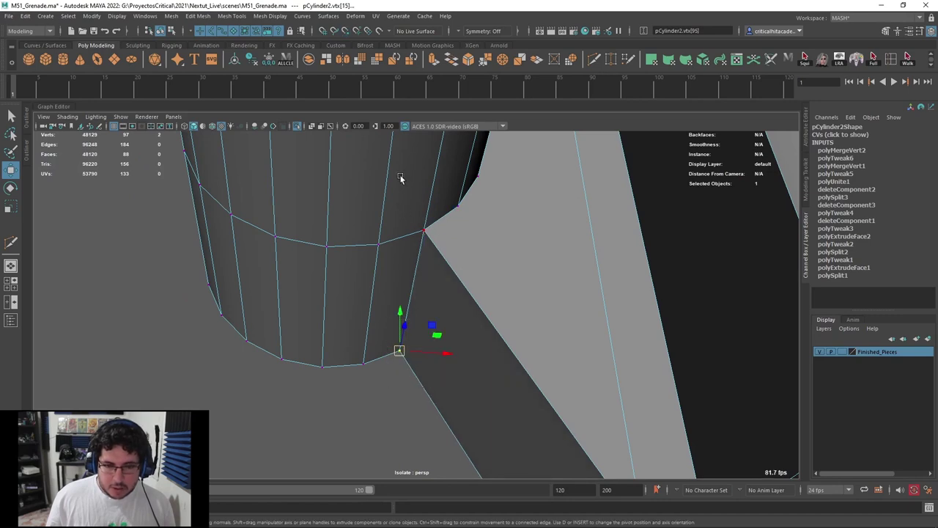
pyautogui.click(502, 67)
pyautogui.keyDown('alt'); pyautogui.moveTo(446, 220); pyautogui.dragTo(419, 228); pyautogui.keyUp('alt')
pyautogui.moveTo(417, 230); pyautogui.dragTo(382, 340)
pyautogui.press('g')
# Insert four edge loops across the bracket and block with Multi-Cut, lined up with the hinge pin's vertices
pyautogui.scroll(-5, 401, 261)
pyautogui.keyDown('alt'); pyautogui.moveTo(412, 271); pyautogui.dragTo(390, 283); pyautogui.keyUp('alt')
pyautogui.keyDown('alt'); pyautogui.moveTo(382, 250); pyautogui.dragTo(374, 228); pyautogui.keyUp('alt')
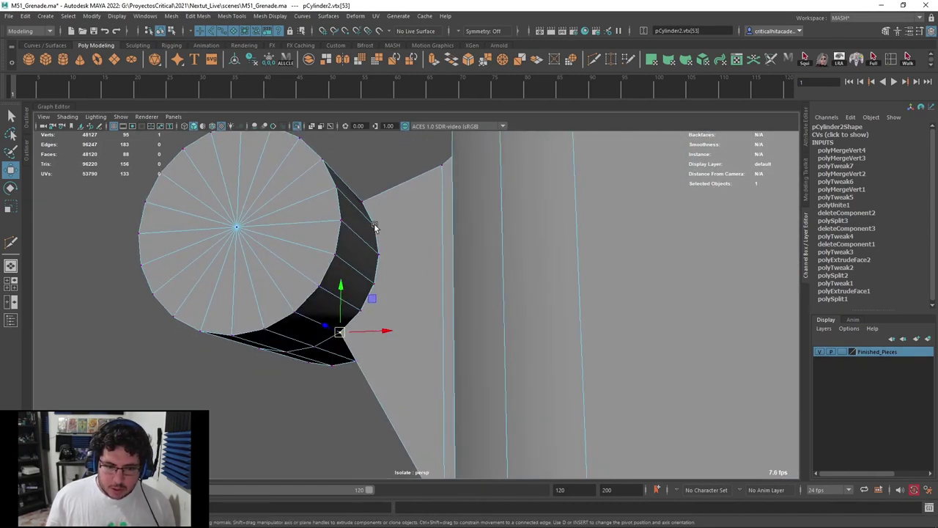
pyautogui.keyDown('alt'); pyautogui.moveTo(376, 306); pyautogui.dragTo(514, 127); pyautogui.keyUp('alt')
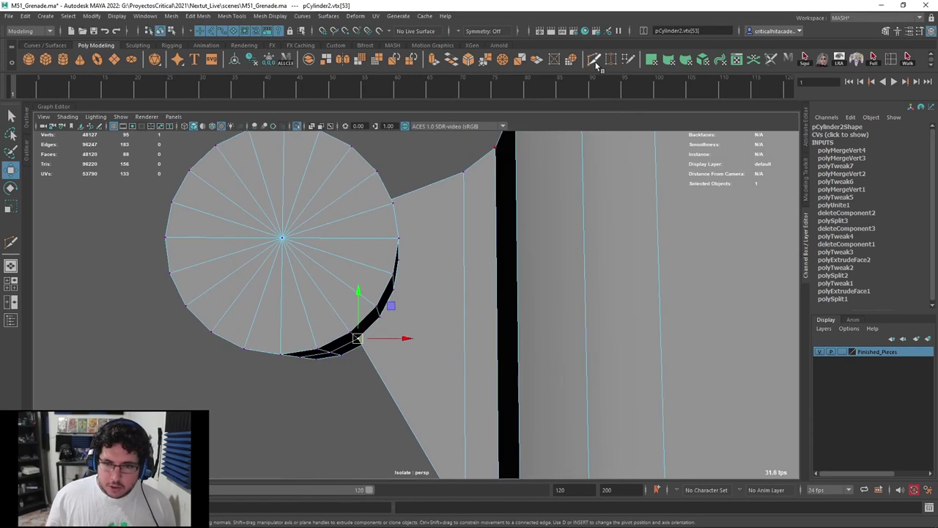
pyautogui.keyDown('alt'); pyautogui.moveTo(462, 224); pyautogui.dragTo(443, 232); pyautogui.keyUp('alt')
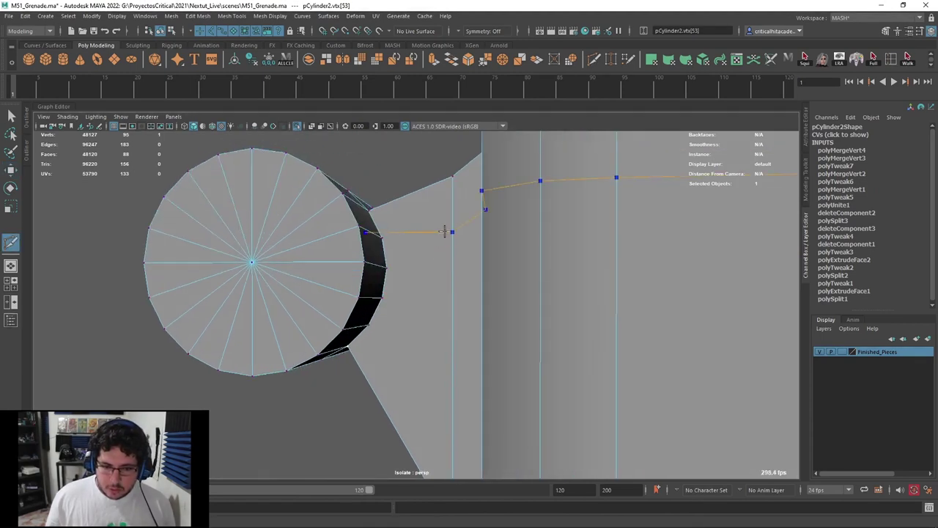
pyautogui.keyDown('ctrl'); pyautogui.click(449, 242); pyautogui.keyUp('ctrl')
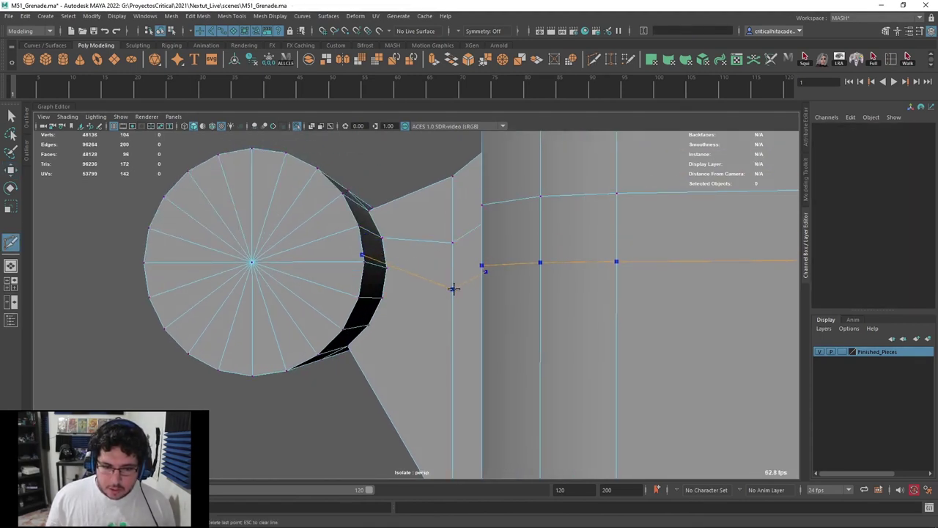
pyautogui.keyDown('ctrl'); pyautogui.click(453, 296); pyautogui.keyUp('ctrl')
pyautogui.keyDown('alt'); pyautogui.moveTo(460, 299); pyautogui.dragTo(462, 280, button='middle'); pyautogui.keyUp('alt')
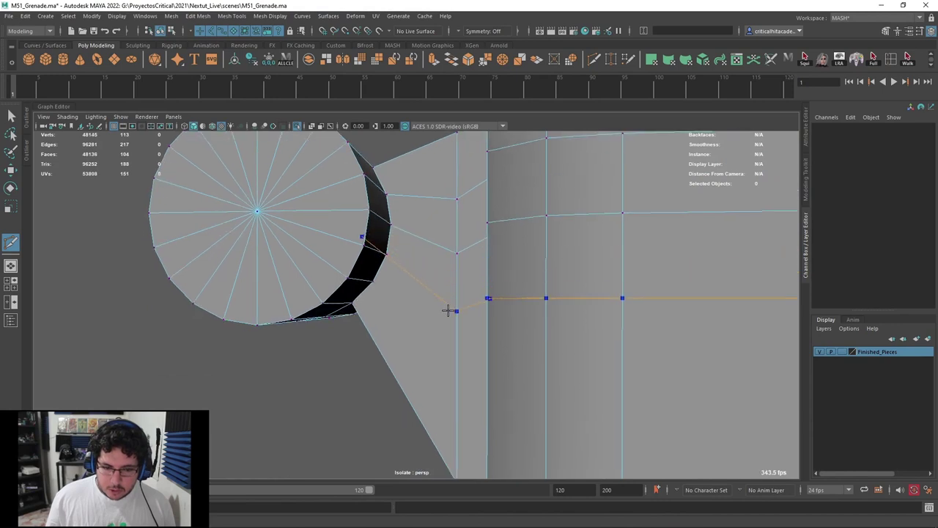
pyautogui.keyDown('alt'); pyautogui.moveTo(457, 312); pyautogui.dragTo(470, 300); pyautogui.keyUp('alt')
pyautogui.scroll(-3, 471, 300)
# Snap the new edge loops' end vertices on the bracket onto the matching vertices of the hinge pin
pyautogui.press('q')
pyautogui.moveTo(445, 249); pyautogui.dragTo(442, 270, button='right')
pyautogui.press('4')
pyautogui.moveTo(446, 257)
pyautogui.keyDown('alt'); pyautogui.mouseDown()
pyautogui.moveTo(455, 268)
pyautogui.moveTo(584, 243)
pyautogui.moveTo(522, 321)
pyautogui.moveTo(484, 273)
pyautogui.mouseUp(); pyautogui.keyUp('alt')
pyautogui.press('6')
pyautogui.scroll(4, 480, 276)
pyautogui.moveTo(472, 248)
pyautogui.mouseDown(button='right')
pyautogui.moveTo(441, 260)
pyautogui.moveTo(434, 245)
pyautogui.mouseUp(button='right')
pyautogui.click(479, 282)
pyautogui.press('v')
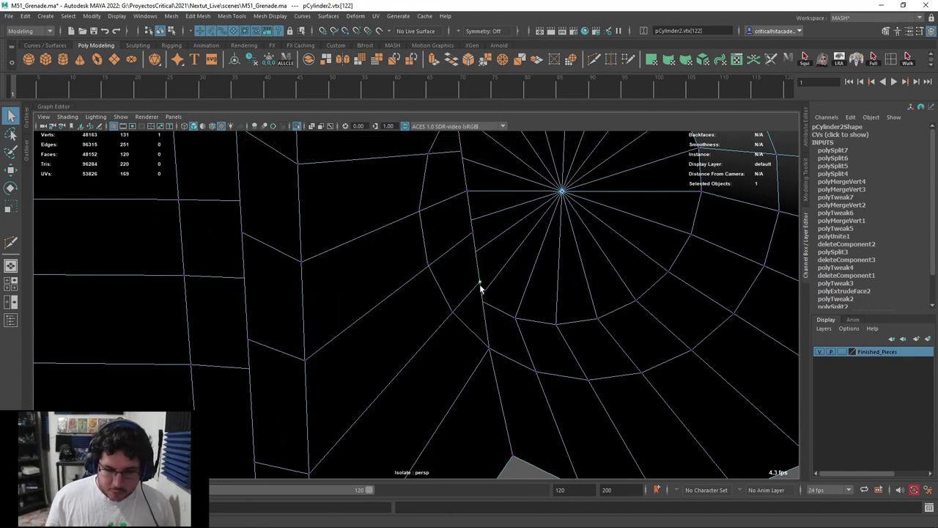
pyautogui.press('w')
pyautogui.moveTo(481, 282); pyautogui.dragTo(452, 313)
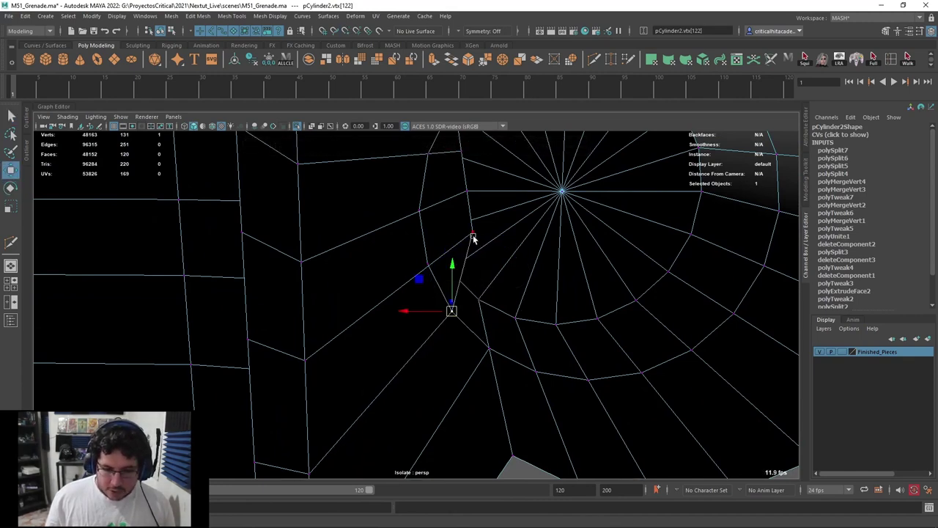
pyautogui.moveTo(474, 236); pyautogui.dragTo(463, 242)
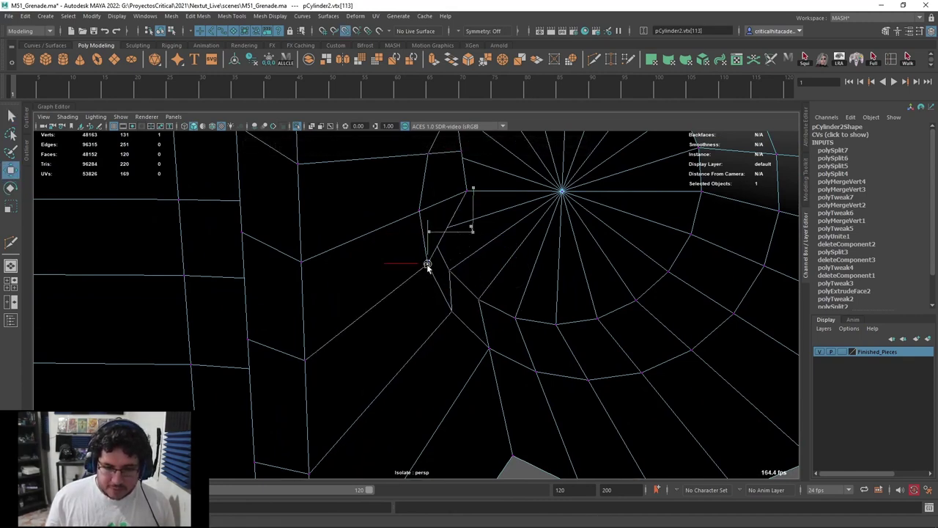
pyautogui.keyDown('alt'); pyautogui.moveTo(447, 261); pyautogui.dragTo(450, 292, button='middle'); pyautogui.keyUp('alt')
pyautogui.keyDown('alt'); pyautogui.moveTo(452, 242); pyautogui.dragTo(463, 271, button='middle'); pyautogui.keyUp('alt')
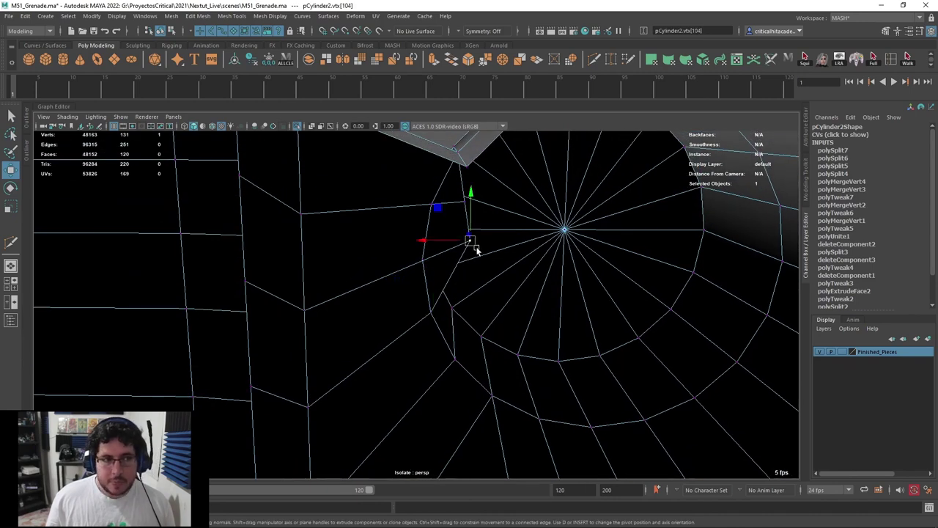
pyautogui.moveTo(471, 244); pyautogui.dragTo(409, 276)
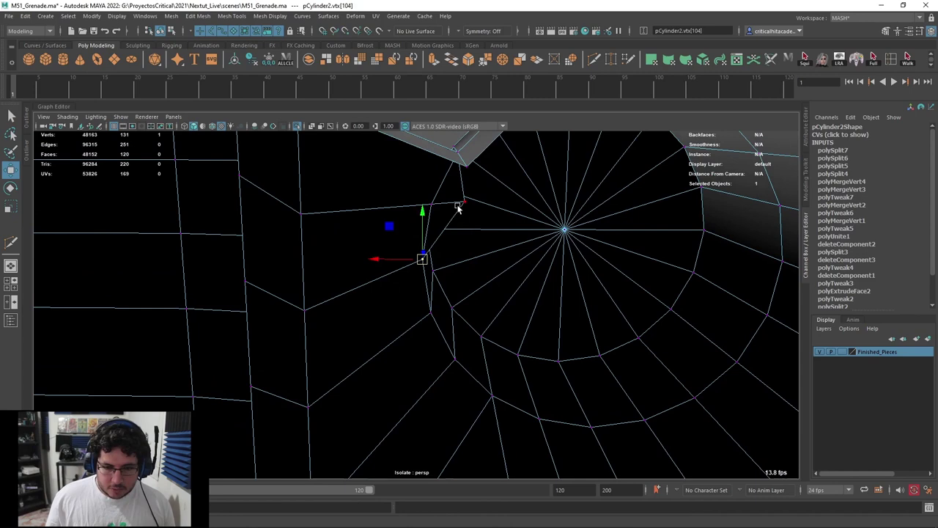
# Merge the four overlapping vertex pairs between the bracket and hinge pin and check the joint in smooth preview
pyautogui.moveTo(446, 220)
pyautogui.keyDown('alt'); pyautogui.mouseDown()
pyautogui.moveTo(433, 209)
pyautogui.moveTo(432, 221)
pyautogui.mouseUp(); pyautogui.keyUp('alt')
pyautogui.click(499, 61)
pyautogui.keyDown('alt'); pyautogui.moveTo(441, 260); pyautogui.dragTo(441, 224, button='middle'); pyautogui.keyUp('alt')
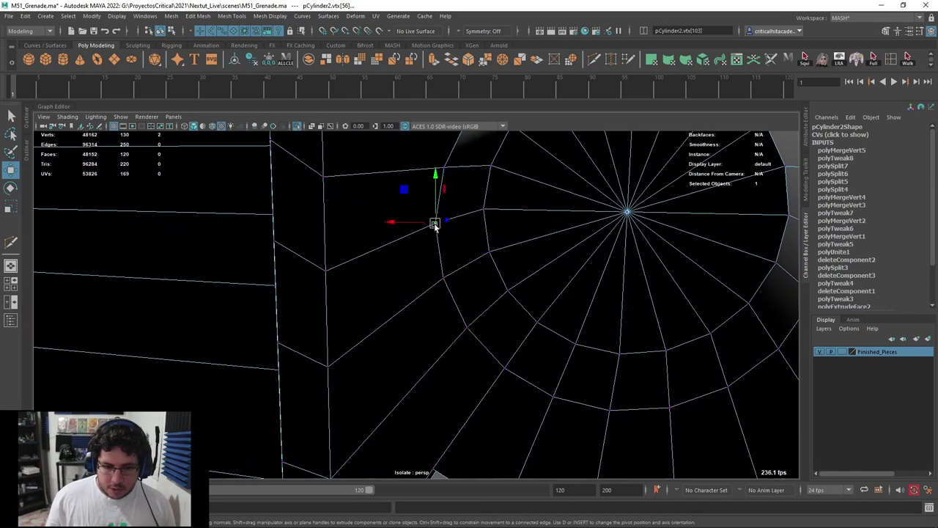
pyautogui.click(490, 61)
pyautogui.keyDown('alt'); pyautogui.moveTo(460, 264); pyautogui.dragTo(460, 221, button='middle'); pyautogui.keyUp('alt')
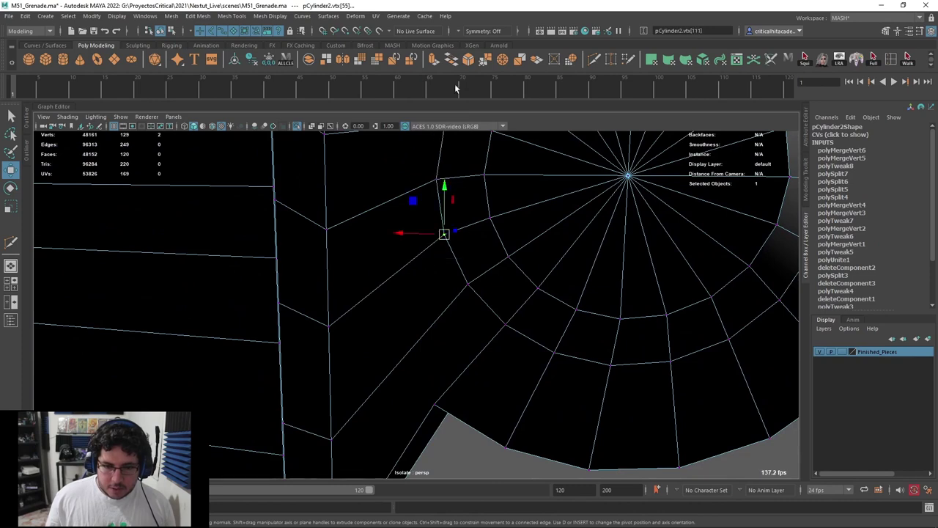
pyautogui.click(502, 59)
pyautogui.keyDown('alt'); pyautogui.moveTo(442, 314); pyautogui.dragTo(434, 274, button='middle'); pyautogui.keyUp('alt')
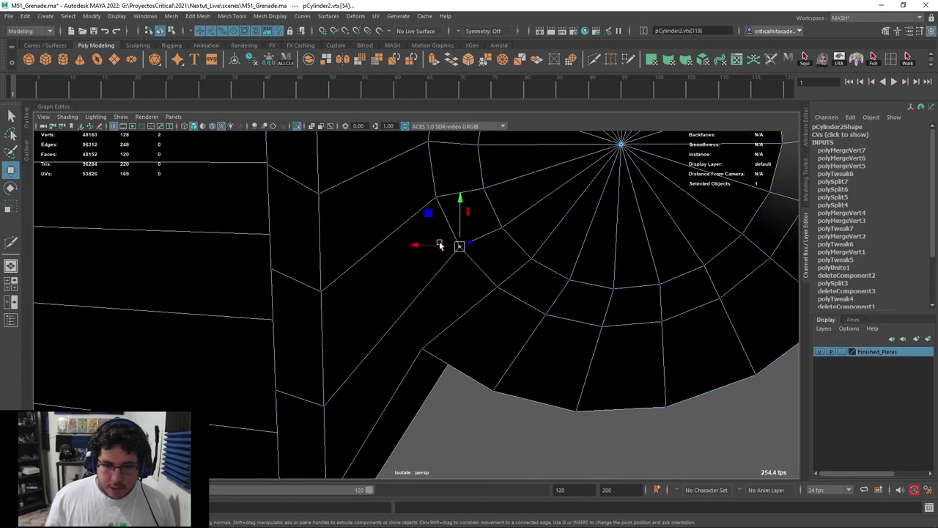
pyautogui.click(498, 61)
pyautogui.keyDown('alt'); pyautogui.moveTo(511, 228); pyautogui.dragTo(454, 292); pyautogui.keyUp('alt')
pyautogui.press('3')
pyautogui.keyDown('alt'); pyautogui.moveTo(511, 328); pyautogui.dragTo(337, 266); pyautogui.keyUp('alt')
pyautogui.press('1')
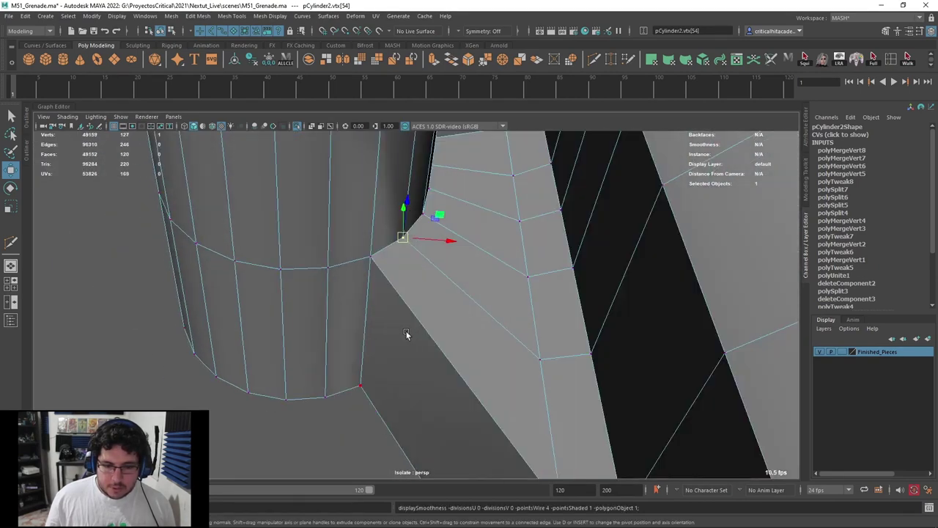
# Insert supporting edge loops along the pin-bracket joint, near the pin's end cap and around the pin, checking them in smooth preview
pyautogui.keyDown('alt'); pyautogui.moveTo(408, 331); pyautogui.dragTo(394, 334); pyautogui.keyUp('alt')
pyautogui.moveTo(402, 262); pyautogui.dragTo(443, 233, button='right')
pyautogui.keyDown('alt'); pyautogui.moveTo(457, 312); pyautogui.dragTo(480, 164); pyautogui.keyUp('alt')
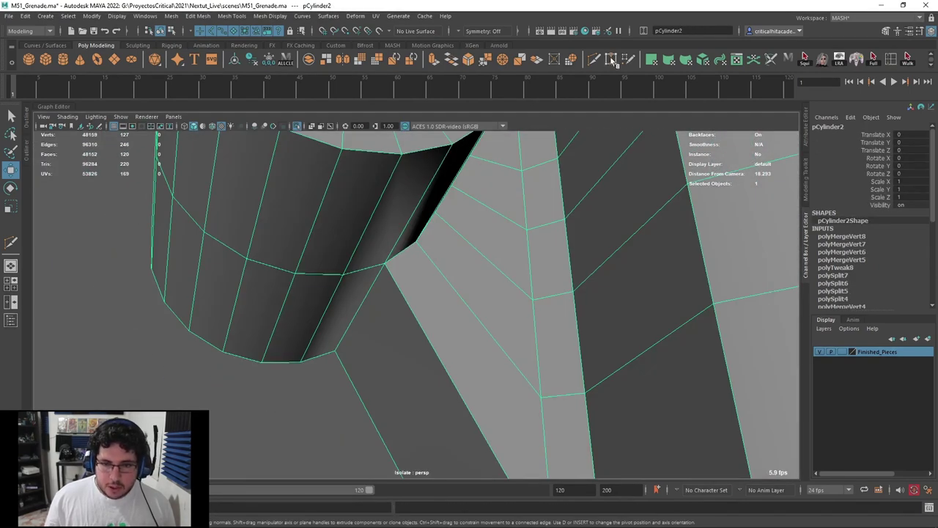
pyautogui.hotkey('ctrl', 'shift', 'x')
pyautogui.keyDown('ctrl'); pyautogui.click(388, 266); pyautogui.keyUp('ctrl')
pyautogui.moveTo(415, 273)
pyautogui.keyDown('alt'); pyautogui.mouseDown()
pyautogui.moveTo(396, 285)
pyautogui.moveTo(429, 273)
pyautogui.mouseUp(); pyautogui.keyUp('alt')
pyautogui.press('3')
pyautogui.press('1')
pyautogui.keyDown('alt'); pyautogui.moveTo(429, 272); pyautogui.dragTo(452, 401, button='middle'); pyautogui.keyUp('alt')
pyautogui.keyDown('ctrl'); pyautogui.click(369, 242); pyautogui.keyUp('ctrl')
pyautogui.press('3')
pyautogui.moveTo(443, 293)
pyautogui.keyDown('alt'); pyautogui.mouseDown()
pyautogui.moveTo(412, 356)
pyautogui.moveTo(427, 297)
pyautogui.mouseUp(); pyautogui.keyUp('alt')
pyautogui.press('1')
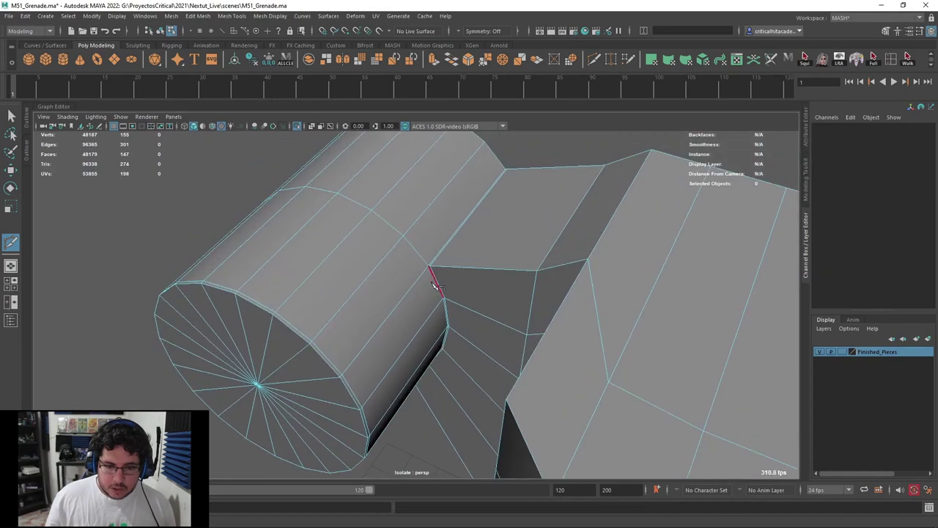
pyautogui.press('3')
pyautogui.press('q')
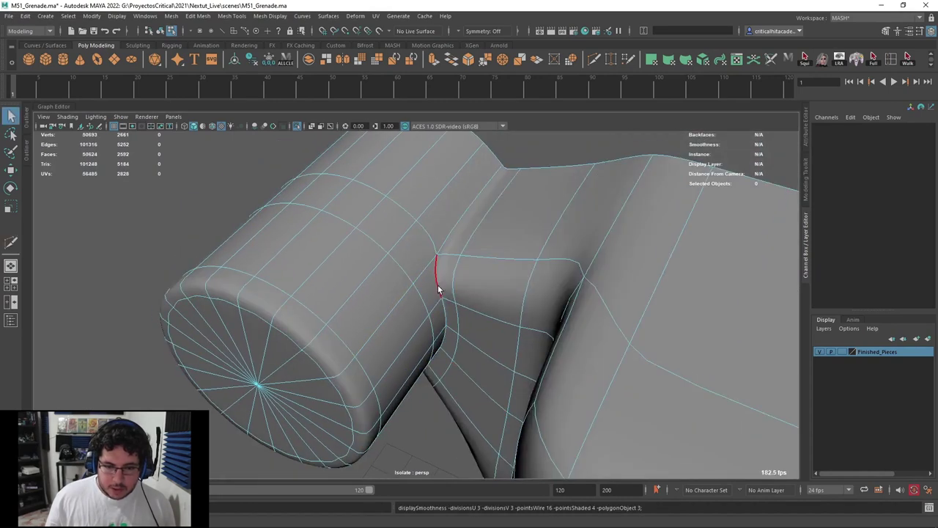
# Return to object mode and examine the smoothed transition from the hinge pin through the bracket to the block
pyautogui.scroll(-5, 485, 238)
pyautogui.keyDown('alt'); pyautogui.moveTo(487, 289); pyautogui.dragTo(499, 257); pyautogui.keyUp('alt')
pyautogui.moveTo(471, 287); pyautogui.dragTo(532, 182, button='right')
pyautogui.click(531, 182)
pyautogui.scroll(-2, 480, 293)
pyautogui.keyDown('alt'); pyautogui.moveTo(471, 323); pyautogui.dragTo(458, 216, button='middle'); pyautogui.keyUp('alt')
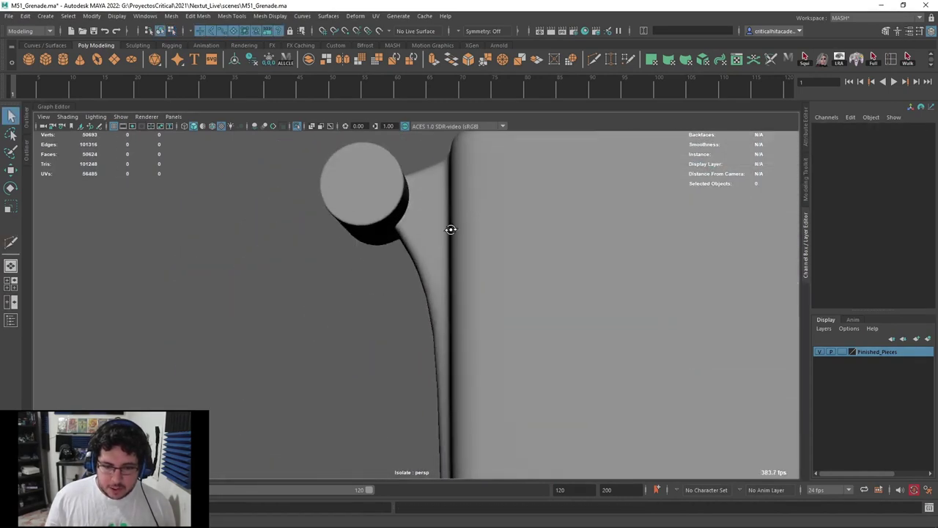
pyautogui.keyDown('alt'); pyautogui.moveTo(403, 238); pyautogui.dragTo(467, 270); pyautogui.keyUp('alt')
pyautogui.click(466, 293)
# Insert supporting edge loops at the bend below the hinge pin's bracket with Multi-Cut and check them in smooth preview
pyautogui.press('1')
pyautogui.keyDown('alt'); pyautogui.moveTo(466, 302); pyautogui.dragTo(458, 289); pyautogui.keyUp('alt')
pyautogui.scroll(3, 458, 289)
pyautogui.hotkey('ctrl', 'shift', 'x')
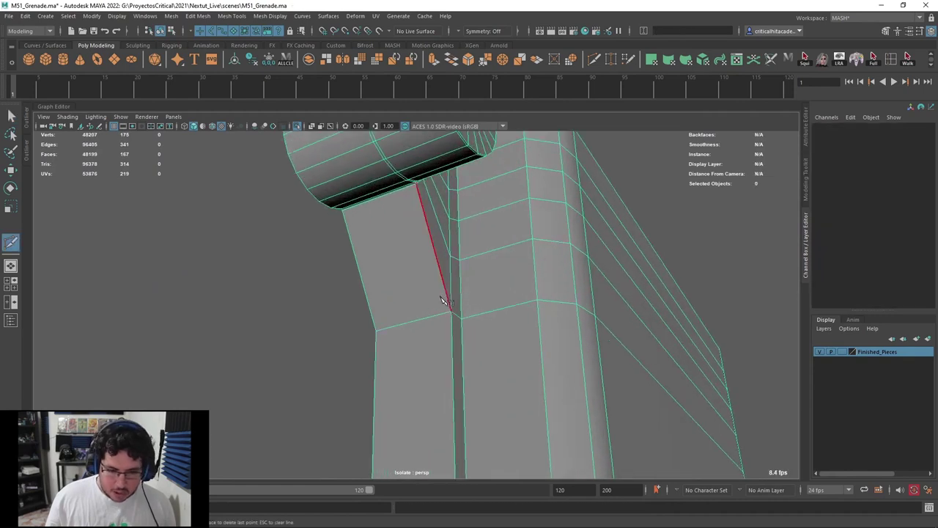
pyautogui.keyDown('ctrl'); pyautogui.click(447, 312); pyautogui.keyUp('ctrl')
pyautogui.press('3')
pyautogui.moveTo(508, 347)
pyautogui.keyDown('alt'); pyautogui.mouseDown()
pyautogui.moveTo(446, 345)
pyautogui.moveTo(498, 345)
pyautogui.mouseUp(); pyautogui.keyUp('alt')
pyautogui.press('1')
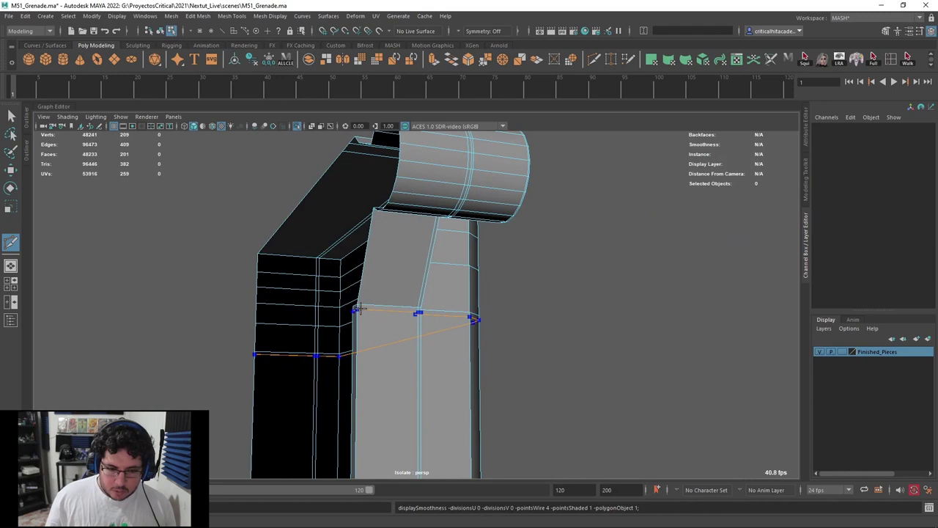
# Check the bend below the hinge pin's bracket in smooth preview and delete the two small faces between bracket and block
pyautogui.press('3')
pyautogui.keyDown('alt'); pyautogui.moveTo(496, 341); pyautogui.dragTo(521, 344); pyautogui.keyUp('alt')
pyautogui.press('1')
pyautogui.press('q')
pyautogui.moveTo(406, 310); pyautogui.dragTo(368, 315, button='right')
pyautogui.click(371, 311)
pyautogui.keyDown('shift'); pyautogui.click(374, 327); pyautogui.keyUp('shift')
pyautogui.scroll(-3, 388, 330)
pyautogui.keyDown('alt'); pyautogui.moveTo(404, 334); pyautogui.dragTo(421, 242, button='middle'); pyautogui.keyUp('alt')
pyautogui.press('Delete')
pyautogui.keyDown('alt'); pyautogui.moveTo(421, 242); pyautogui.dragTo(357, 277); pyautogui.keyUp('alt')
pyautogui.keyDown('alt'); pyautogui.moveTo(401, 256); pyautogui.dragTo(407, 304); pyautogui.keyUp('alt')
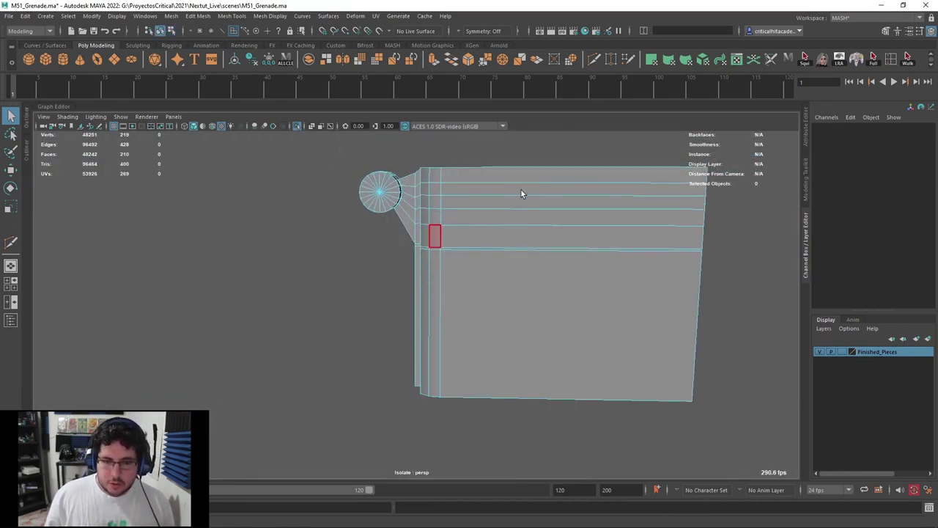
# Examine the whole fuze block in smooth preview, then inspect its lower corner beside the bracket's slot
pyautogui.moveTo(521, 194); pyautogui.dragTo(525, 192, button='right')
pyautogui.press('3')
pyautogui.keyDown('alt'); pyautogui.moveTo(546, 286); pyautogui.dragTo(454, 273); pyautogui.keyUp('alt')
pyautogui.keyDown('alt'); pyautogui.moveTo(377, 301); pyautogui.dragTo(461, 330); pyautogui.keyUp('alt')
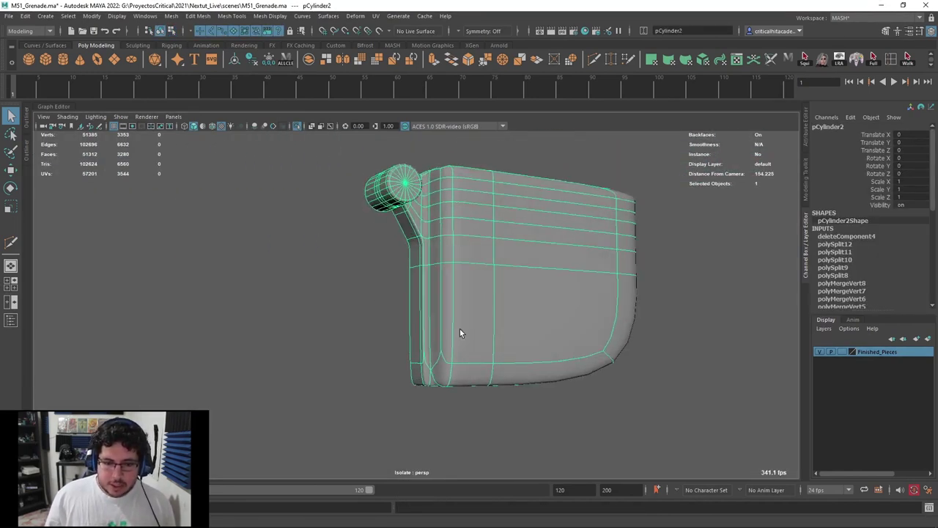
pyautogui.press('1')
pyautogui.keyDown('alt'); pyautogui.moveTo(469, 351); pyautogui.dragTo(450, 300, button='middle'); pyautogui.keyUp('alt')
pyautogui.scroll(4, 450, 299)
pyautogui.keyDown('alt'); pyautogui.moveTo(450, 300); pyautogui.dragTo(463, 260); pyautogui.keyUp('alt')
pyautogui.scroll(5, 468, 326)
pyautogui.press('3')
pyautogui.keyDown('alt'); pyautogui.moveTo(470, 301); pyautogui.dragTo(499, 262); pyautogui.keyUp('alt')
pyautogui.moveTo(499, 261); pyautogui.dragTo(495, 276, button='right')
pyautogui.press('1')
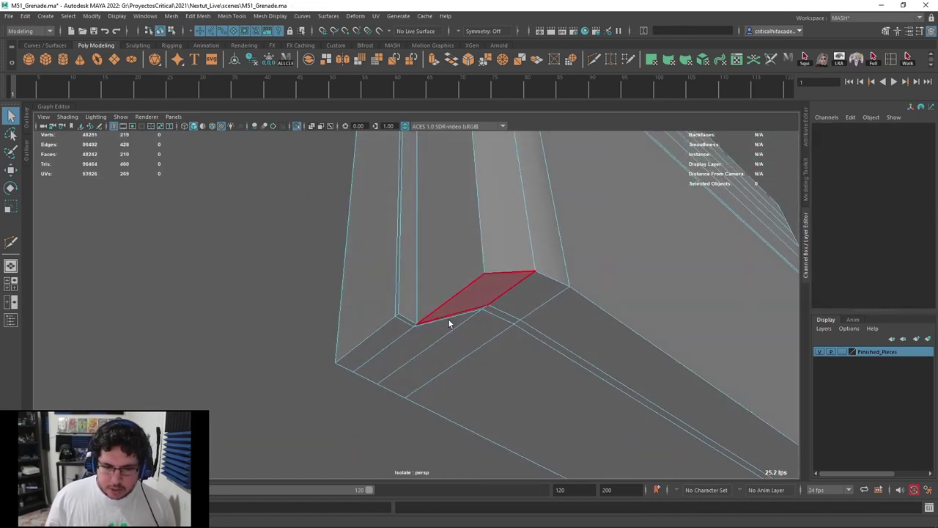
pyautogui.press('g')
pyautogui.hotkey('ctrl', 'z')
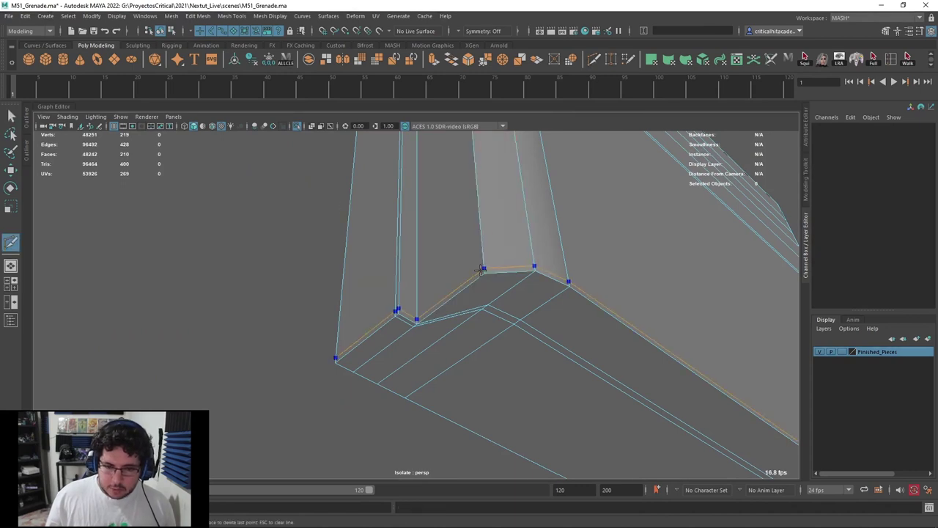
pyautogui.scroll(-4, 481, 270)
pyautogui.keyDown('alt'); pyautogui.moveTo(513, 272); pyautogui.dragTo(469, 291); pyautogui.keyUp('alt')
pyautogui.press('q')
# Return the fuze block to object mode and turn off its isolation to show the whole grenade
pyautogui.moveTo(469, 291); pyautogui.dragTo(488, 274, button='right')
pyautogui.scroll(-4, 470, 353)
pyautogui.click(470, 354)
pyautogui.scroll(-2, 469, 353)
pyautogui.keyDown('alt'); pyautogui.moveTo(469, 353); pyautogui.dragTo(454, 361); pyautogui.keyUp('alt')
pyautogui.click(533, 288)
pyautogui.keyDown('alt'); pyautogui.moveTo(534, 288); pyautogui.dragTo(450, 307); pyautogui.keyUp('alt')
pyautogui.click(297, 128)
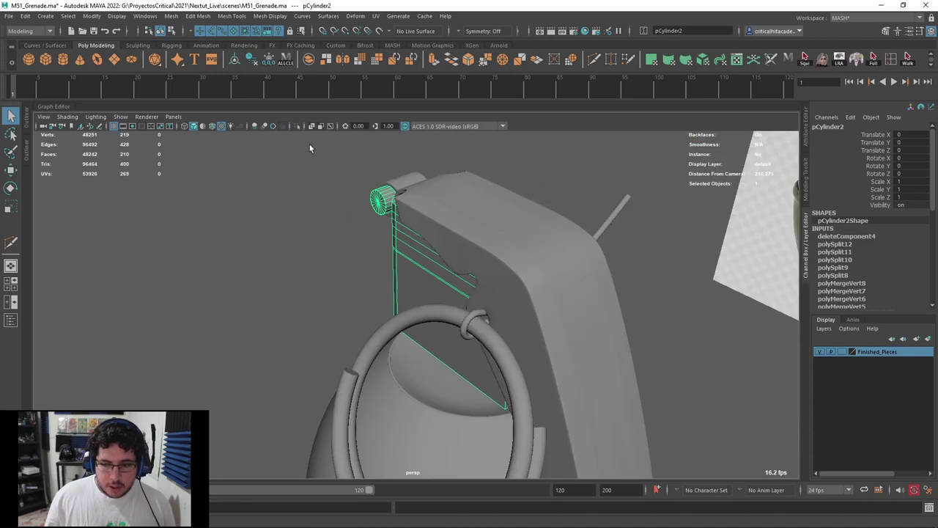
# Compare the fuze block with the reference photo and the surrounding grenade parts
pyautogui.keyDown('alt'); pyautogui.moveTo(417, 267); pyautogui.dragTo(475, 240); pyautogui.keyUp('alt')
pyautogui.scroll(-3, 478, 245)
pyautogui.keyDown('alt'); pyautogui.moveTo(493, 311); pyautogui.dragTo(483, 286, button='middle'); pyautogui.keyUp('alt')
pyautogui.keyDown('alt'); pyautogui.moveTo(484, 287); pyautogui.dragTo(489, 291); pyautogui.keyUp('alt')
pyautogui.keyDown('alt'); pyautogui.moveTo(595, 189); pyautogui.dragTo(597, 156); pyautogui.keyUp('alt')
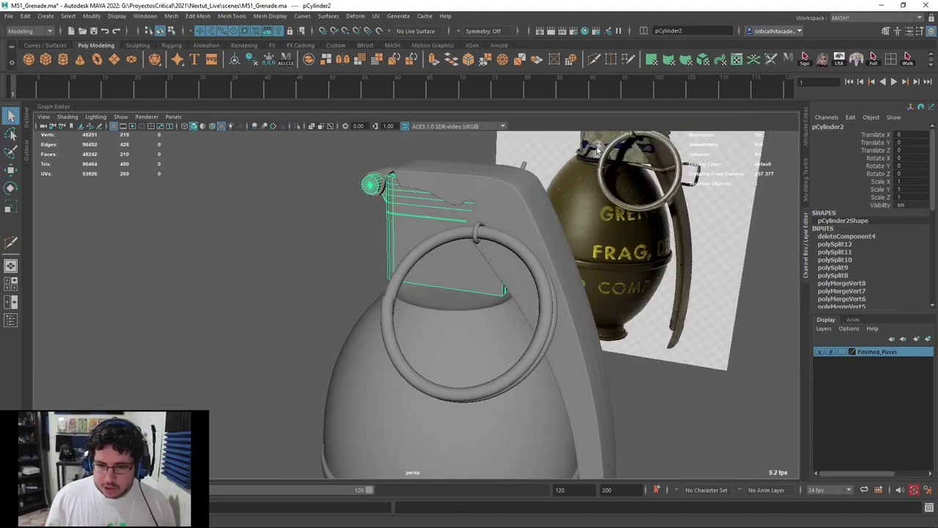
pyautogui.keyDown('alt'); pyautogui.moveTo(597, 150); pyautogui.dragTo(576, 244, button='middle'); pyautogui.keyUp('alt')
pyautogui.moveTo(576, 244)
pyautogui.keyDown('alt'); pyautogui.mouseDown()
pyautogui.moveTo(562, 254)
pyautogui.moveTo(574, 239)
pyautogui.mouseUp(); pyautogui.keyUp('alt')
pyautogui.scroll(3, 574, 239)
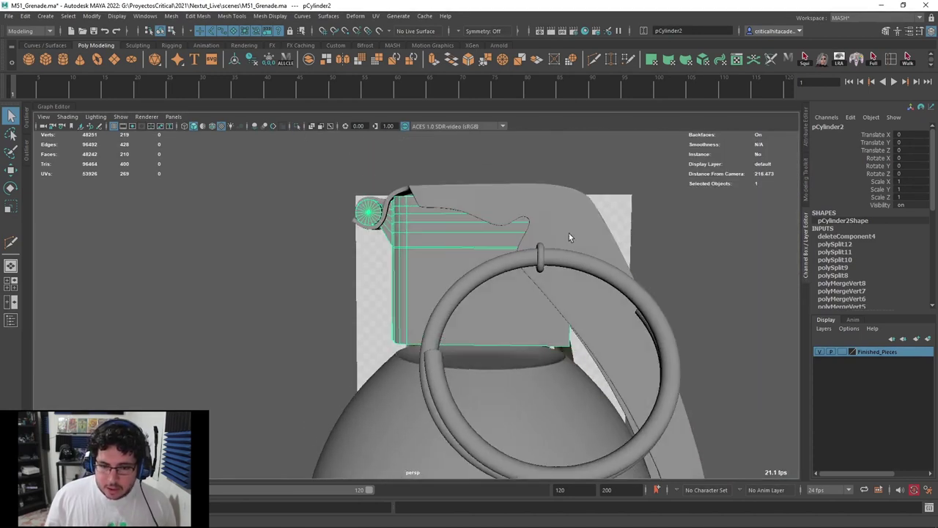
# In the front wireframe view, insert vertical and horizontal edge loops through and around the reference's round hole with Multi-Cut
pyautogui.press('space')
pyautogui.moveTo(445, 228); pyautogui.dragTo(450, 251)
pyautogui.scroll(1, 453, 257)
pyautogui.press('4')
pyautogui.scroll(5, 478, 302)
pyautogui.keyDown('alt'); pyautogui.moveTo(496, 288); pyautogui.dragTo(458, 247, button='middle'); pyautogui.keyUp('alt')
pyautogui.scroll(2, 443, 210)
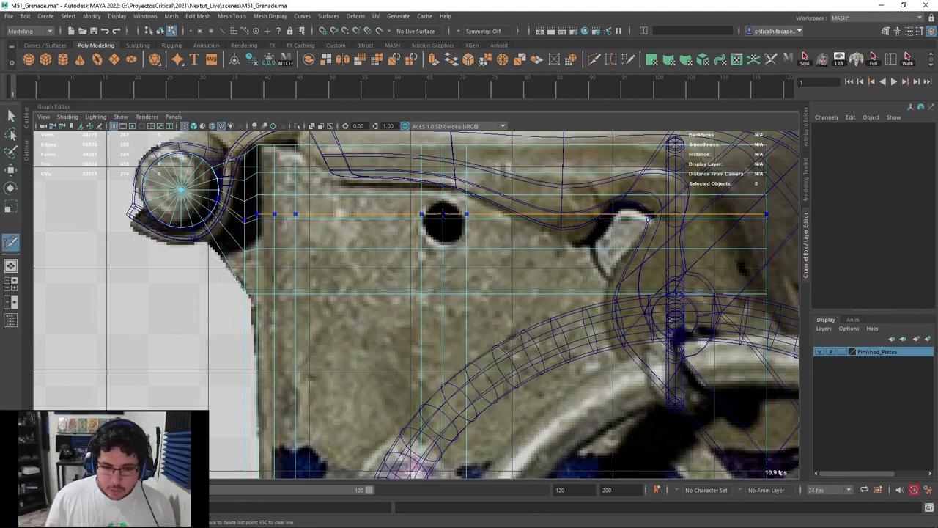
pyautogui.click(432, 236)
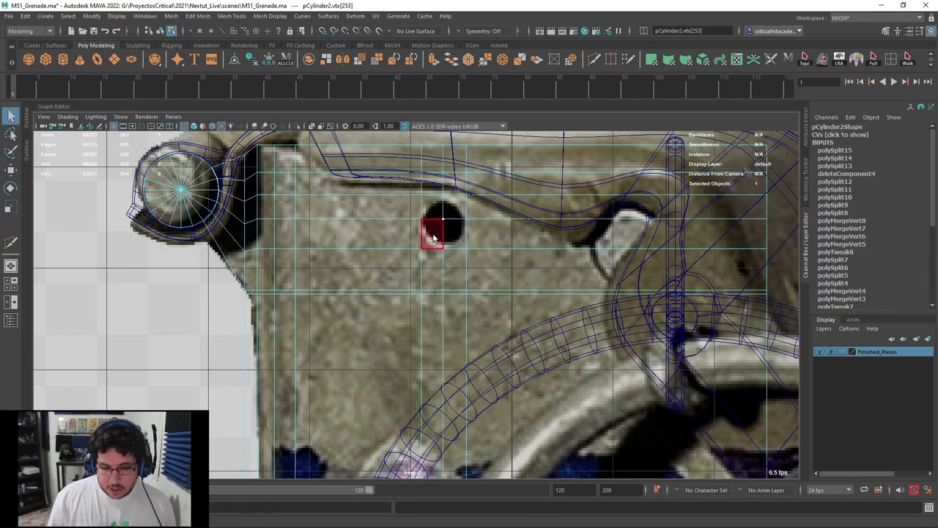
pyautogui.hotkey('ctrl', 'z')
# Delete the four faces covering the reference's round hole in the fuze block
pyautogui.moveTo(440, 228); pyautogui.dragTo(441, 263, button='right')
pyautogui.moveTo(455, 208); pyautogui.dragTo(433, 230)
pyautogui.press('Delete')
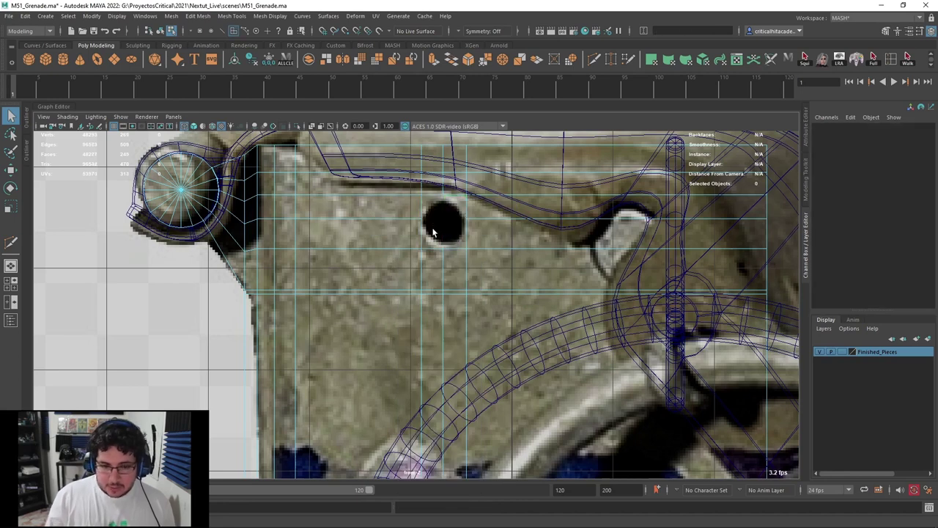
# Circularize the border edges of the opening into a round hole and return to object mode
pyautogui.moveTo(423, 201); pyautogui.dragTo(424, 172, button='right')
pyautogui.doubleClick(435, 195)
pyautogui.press('space')
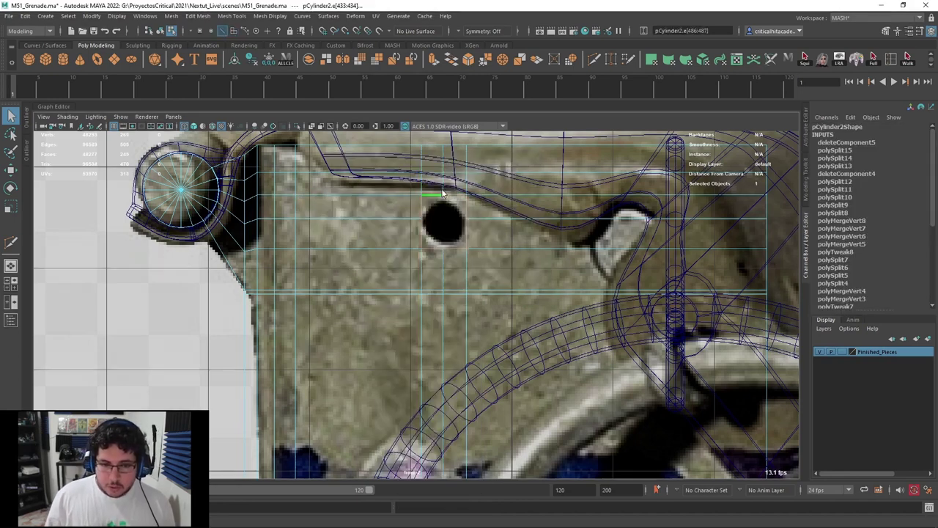
pyautogui.press('6')
pyautogui.keyDown('alt'); pyautogui.moveTo(483, 247); pyautogui.dragTo(472, 279); pyautogui.keyUp('alt')
pyautogui.scroll(5, 497, 265)
pyautogui.scroll(4, 472, 278)
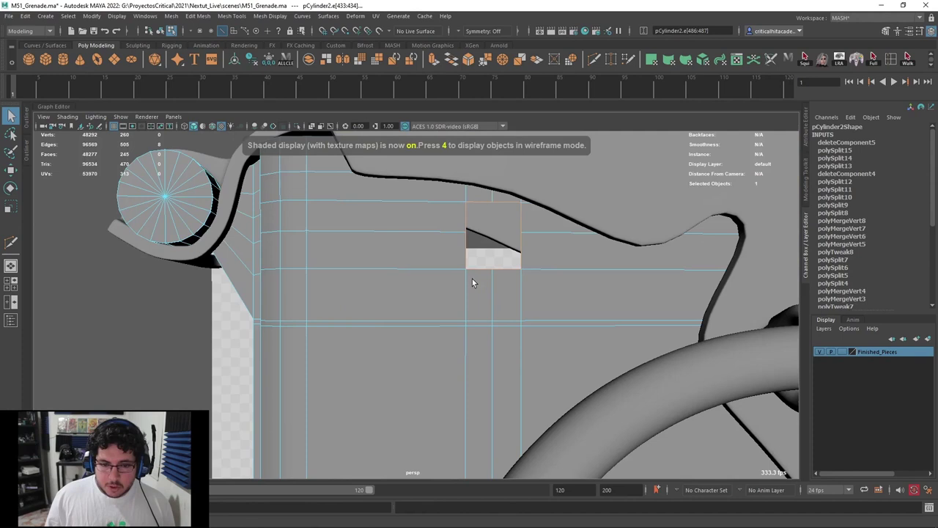
pyautogui.click(207, 16)
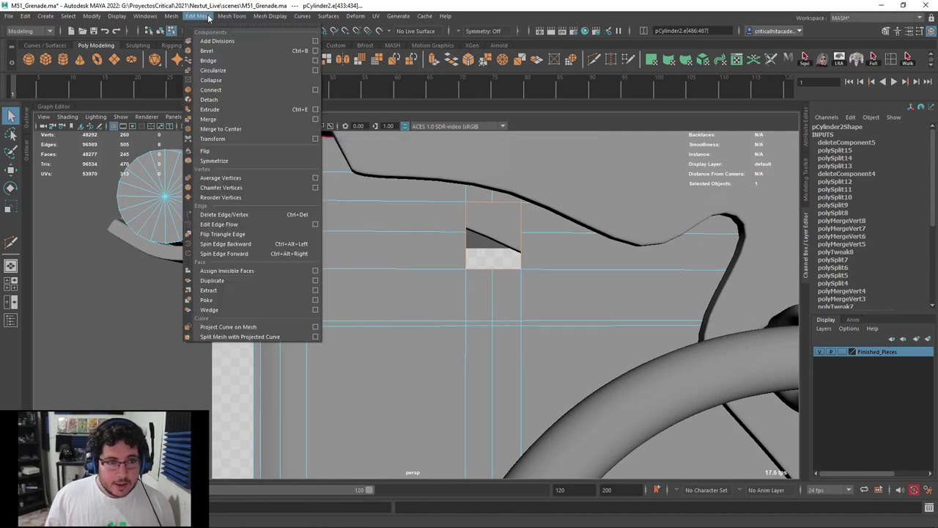
pyautogui.click(218, 71)
pyautogui.keyDown('alt'); pyautogui.moveTo(490, 248); pyautogui.dragTo(458, 217); pyautogui.keyUp('alt')
pyautogui.scroll(-4, 554, 277)
pyautogui.press('F8')
pyautogui.click(453, 200)
pyautogui.scroll(-4, 450, 220)
pyautogui.click(449, 253)
# Create a polygon cone and move it to the fuze block's lower edge in the front wireframe view
pyautogui.press('space')
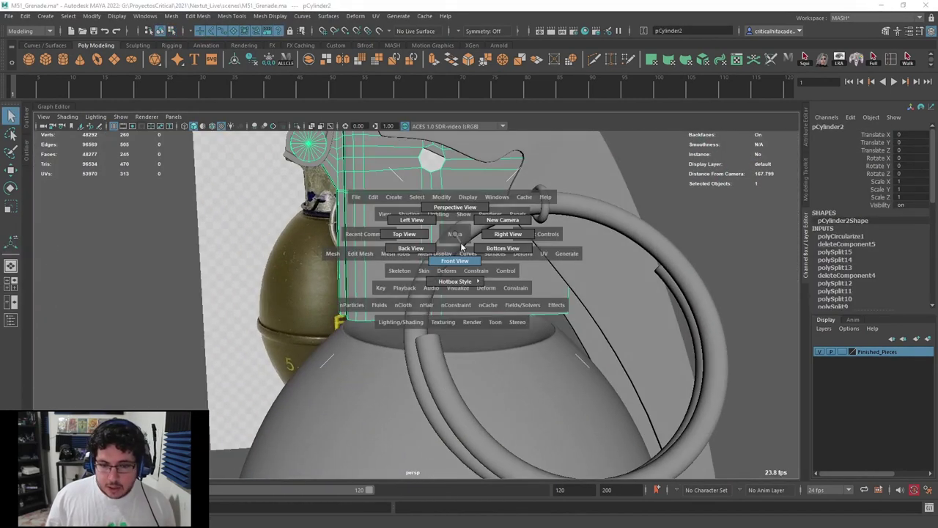
pyautogui.click(462, 261)
pyautogui.press('4')
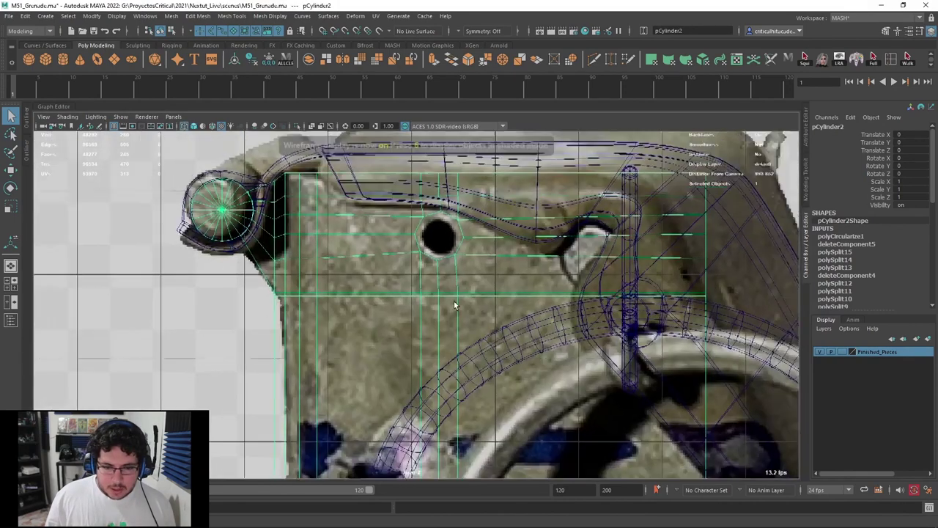
pyautogui.scroll(2, 480, 265)
pyautogui.keyDown('alt'); pyautogui.moveTo(480, 265); pyautogui.dragTo(477, 230, button='middle'); pyautogui.keyUp('alt')
pyautogui.scroll(-2, 475, 231)
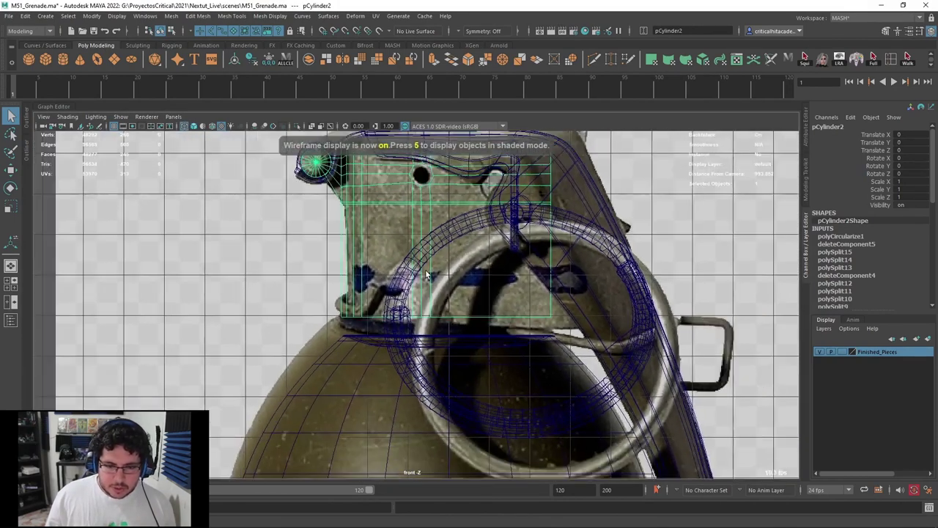
pyautogui.keyDown('alt'); pyautogui.moveTo(400, 302); pyautogui.dragTo(412, 280, button='middle'); pyautogui.keyUp('alt')
pyautogui.scroll(5, 412, 280)
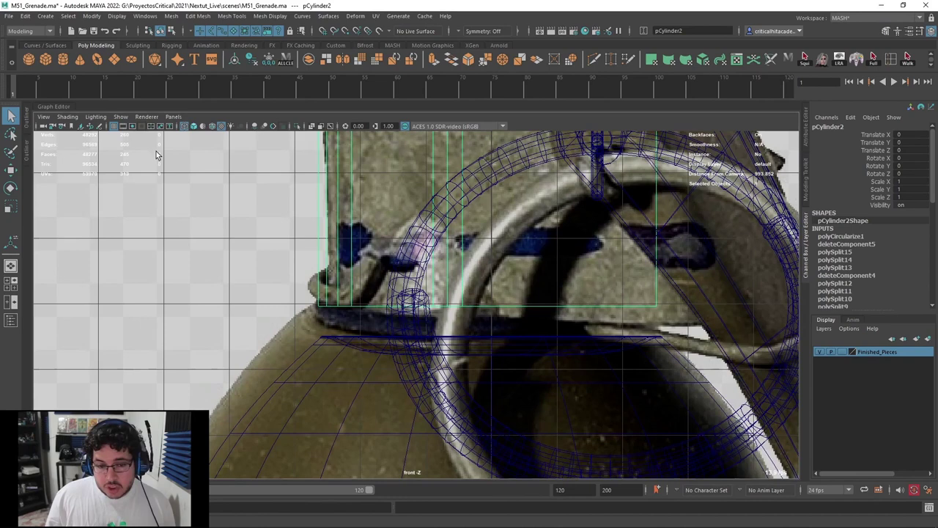
pyautogui.click(83, 63)
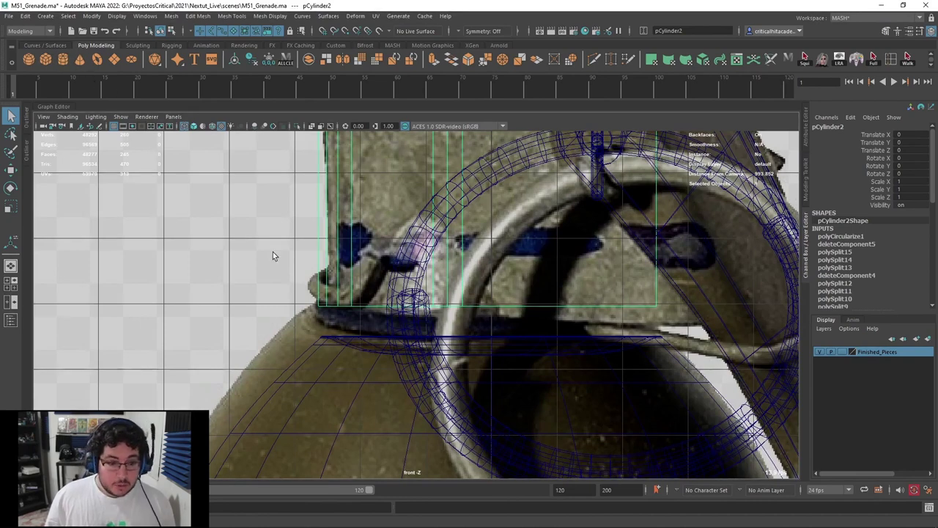
pyautogui.scroll(-8, 447, 414)
pyautogui.press('w')
pyautogui.scroll(-2, 453, 426)
pyautogui.keyDown('alt'); pyautogui.moveTo(444, 428); pyautogui.dragTo(447, 372, button='middle'); pyautogui.keyUp('alt')
pyautogui.scroll(2, 447, 374)
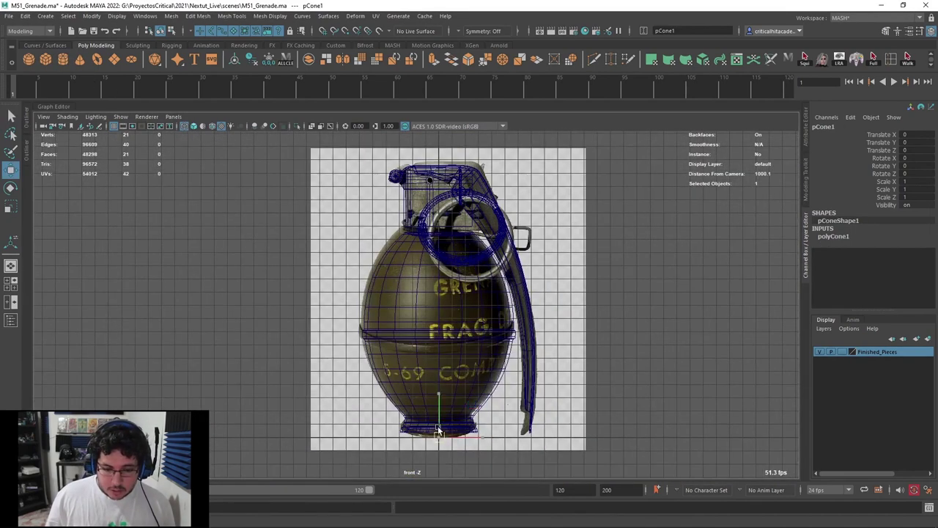
pyautogui.scroll(6, 407, 199)
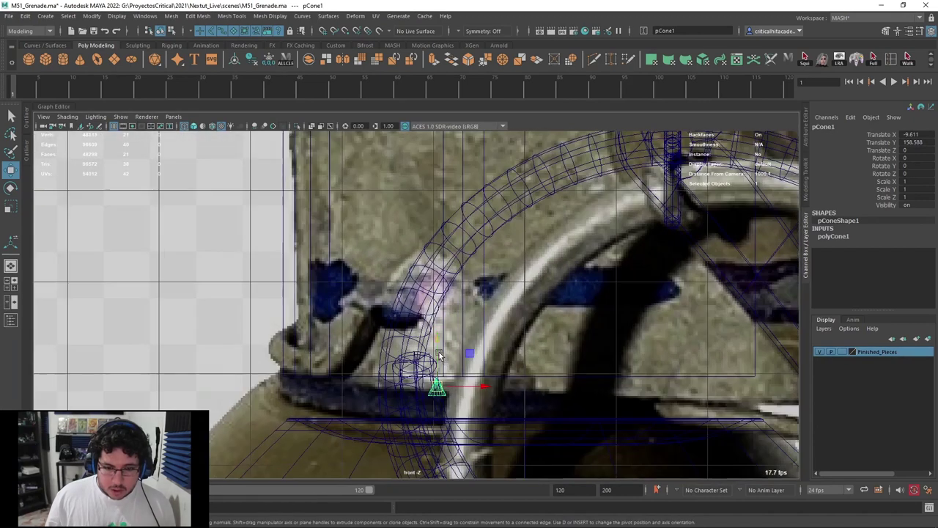
# Scale the cone to about 12.7 × 7.8 × 14.1 and position it at about X -10.9, Y 166.3
pyautogui.moveTo(429, 339); pyautogui.dragTo(632, 353)
pyautogui.moveTo(425, 290)
pyautogui.mouseDown()
pyautogui.moveTo(425, 316)
pyautogui.moveTo(431, 277)
pyautogui.mouseUp()
pyautogui.press('w')
pyautogui.moveTo(466, 316); pyautogui.dragTo(464, 314)
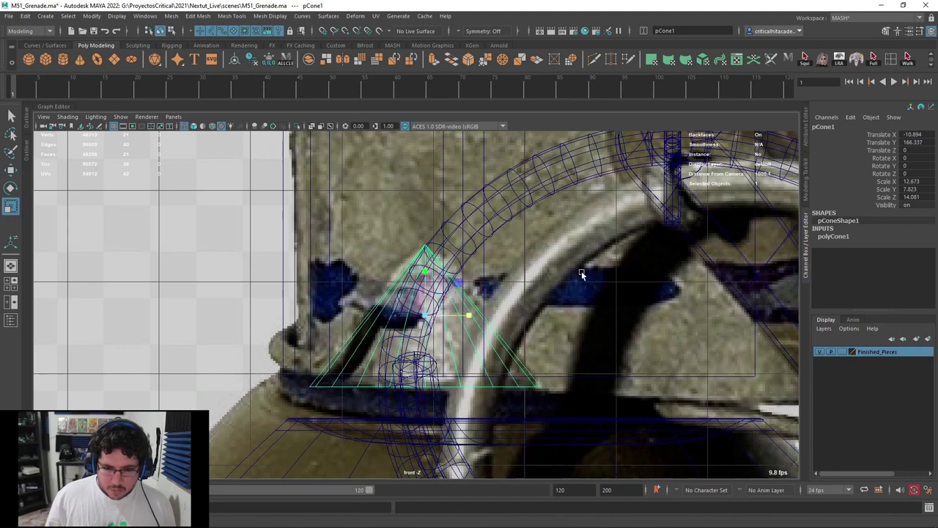
# Set the cone's axis subdivisions to 3
pyautogui.click(833, 236)
pyautogui.write('3')
pyautogui.press('Return')
# In the textured perspective view, select the cone and set its axis subdivisions to 8
pyautogui.click(514, 225)
pyautogui.press('space')
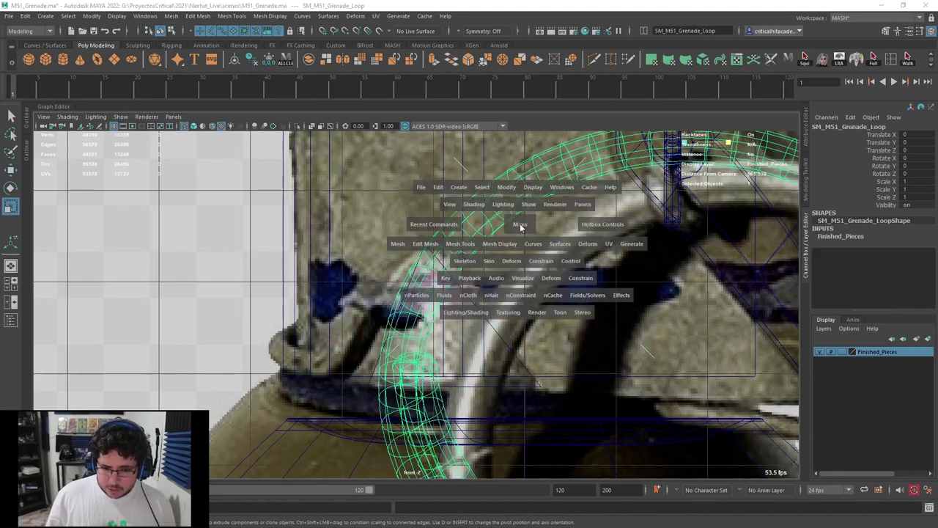
pyautogui.press('6')
pyautogui.click(373, 306)
pyautogui.press('space')
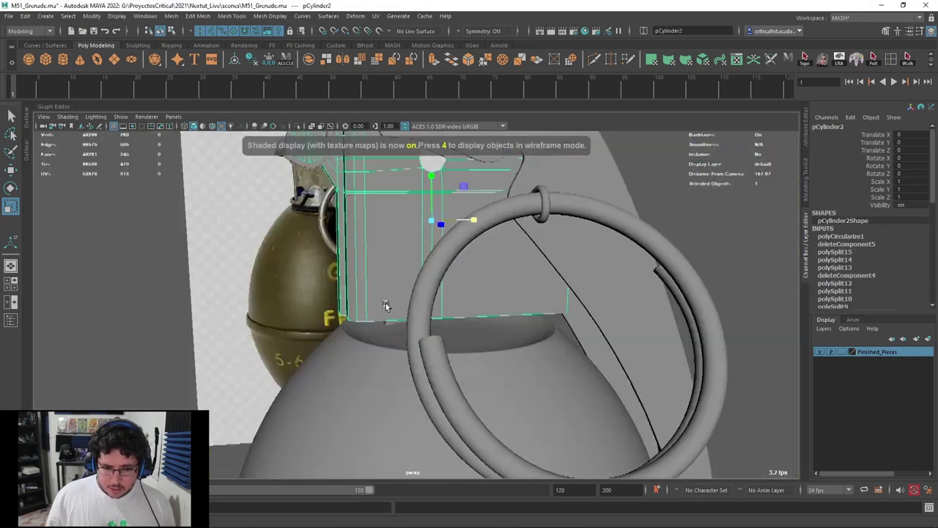
pyautogui.keyDown('alt'); pyautogui.moveTo(385, 305); pyautogui.dragTo(465, 282); pyautogui.keyUp('alt')
pyautogui.click(362, 308)
pyautogui.keyDown('alt'); pyautogui.moveTo(362, 308); pyautogui.dragTo(703, 273); pyautogui.keyUp('alt')
pyautogui.click(853, 237)
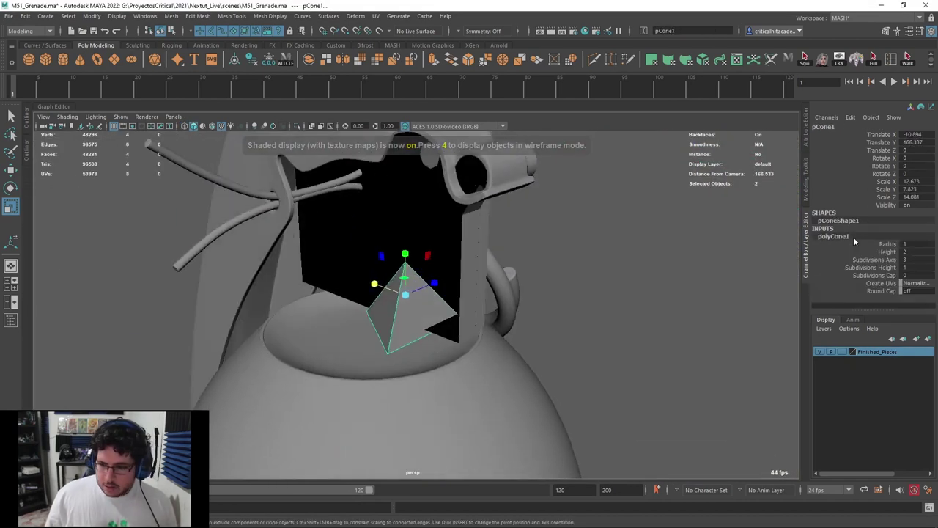
pyautogui.click(911, 259)
pyautogui.write('8')
pyautogui.press('Return')
# Reduce the cone's Z scale to about 7.8 and move it to about Z 12.4, against the block's side
pyautogui.keyDown('alt'); pyautogui.moveTo(524, 285); pyautogui.dragTo(427, 287); pyautogui.keyUp('alt')
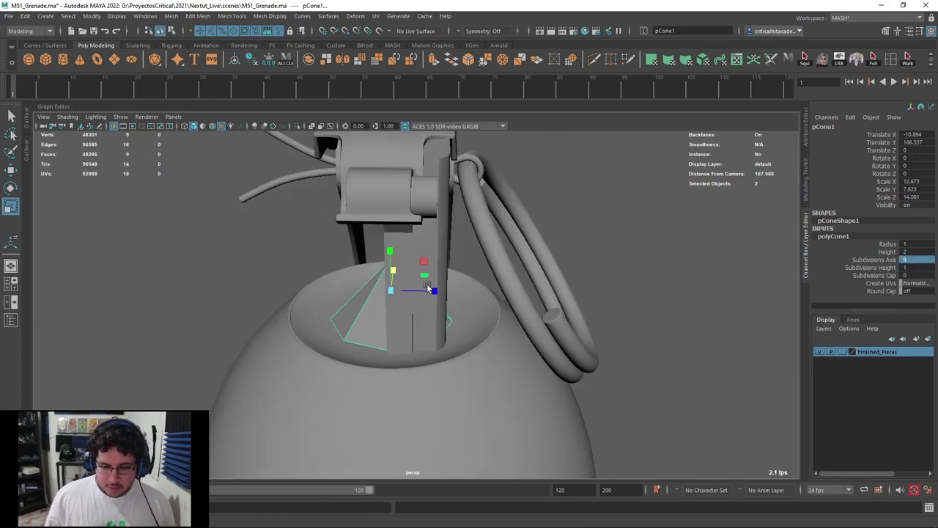
pyautogui.keyDown('alt'); pyautogui.moveTo(376, 308); pyautogui.dragTo(403, 295, button='right'); pyautogui.keyUp('alt')
pyautogui.moveTo(455, 273); pyautogui.dragTo(512, 253)
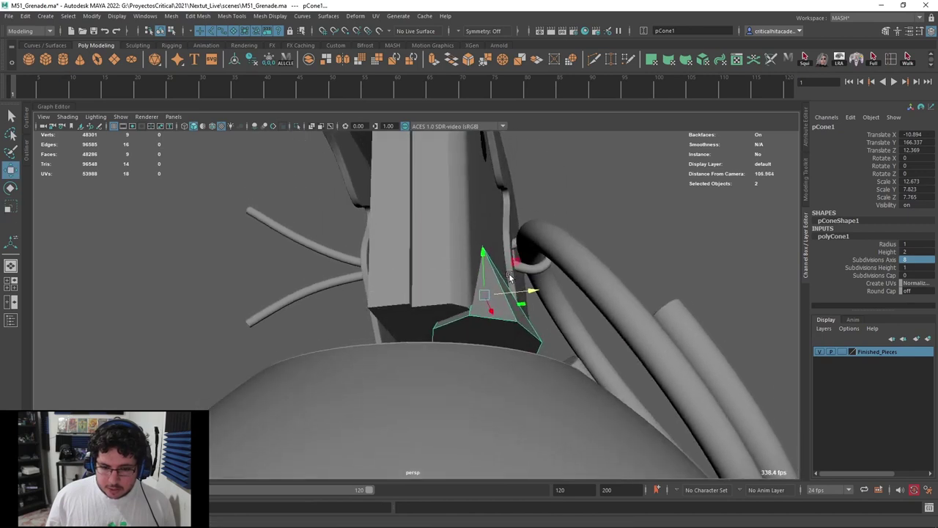
pyautogui.scroll(4, 512, 254)
pyautogui.keyDown('alt'); pyautogui.moveTo(523, 302); pyautogui.dragTo(529, 331); pyautogui.keyUp('alt')
# Delete the cone's bottom cap and the five side faces not needed on the block's outer side
pyautogui.moveTo(526, 253); pyautogui.dragTo(523, 284, button='right')
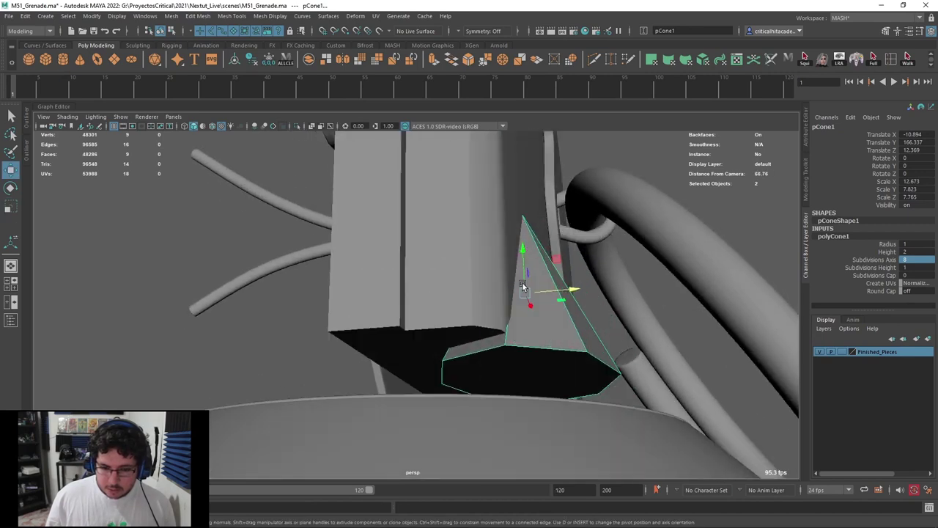
pyautogui.click(523, 353)
pyautogui.press('Delete')
pyautogui.keyDown('alt'); pyautogui.moveTo(522, 349); pyautogui.dragTo(503, 395); pyautogui.keyUp('alt')
pyautogui.moveTo(447, 323); pyautogui.dragTo(454, 337)
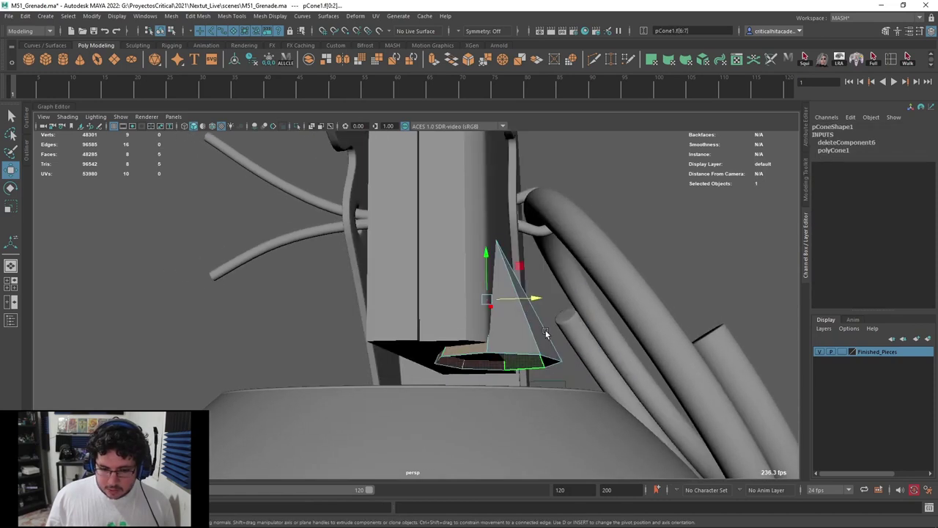
pyautogui.press('Delete')
# Raise the partial cone to about Y 167.5 and set its X scale to about 10.8, fitting it to the block's corner
pyautogui.keyDown('alt'); pyautogui.moveTo(537, 374); pyautogui.dragTo(478, 358); pyautogui.keyUp('alt')
pyautogui.moveTo(488, 250); pyautogui.dragTo(534, 236, button='right')
pyautogui.moveTo(488, 254); pyautogui.dragTo(493, 239)
pyautogui.press('r')
pyautogui.keyDown('alt'); pyautogui.moveTo(489, 287); pyautogui.dragTo(494, 320); pyautogui.keyUp('alt')
pyautogui.keyDown('alt'); pyautogui.moveTo(494, 320); pyautogui.dragTo(473, 335); pyautogui.keyUp('alt')
pyautogui.scroll(-4, 550, 291)
pyautogui.scroll(3, 489, 318)
pyautogui.scroll(-3, 495, 321)
pyautogui.scroll(-1, 509, 348)
pyautogui.scroll(2, 509, 347)
pyautogui.press('q')
# Combine the fuze block and the partial cone into one mesh
pyautogui.keyDown('alt'); pyautogui.moveTo(481, 350); pyautogui.dragTo(473, 291, button='middle'); pyautogui.keyUp('alt')
pyautogui.scroll(3, 473, 291)
pyautogui.click(447, 279)
pyautogui.keyDown('shift'); pyautogui.click(501, 315); pyautogui.keyUp('shift')
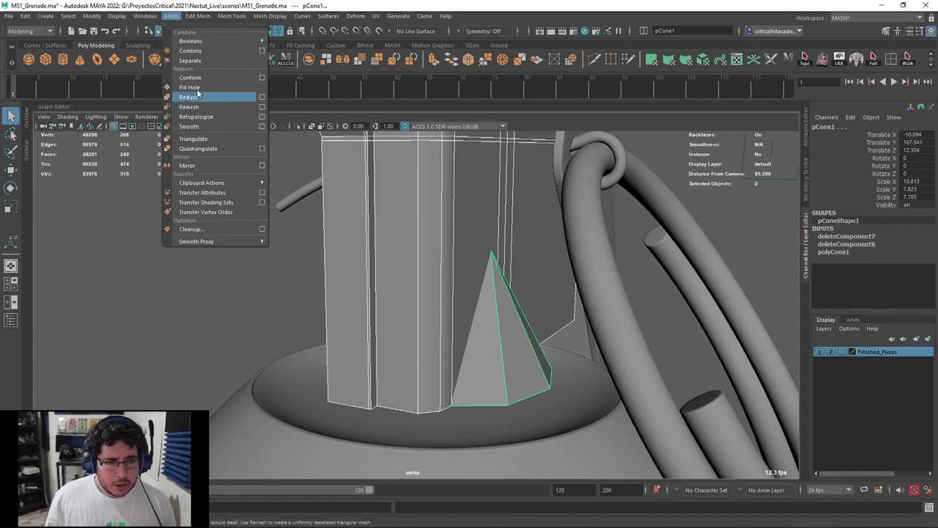
pyautogui.click(193, 51)
# Try deleting the tall block face behind the cone
pyautogui.keyDown('alt'); pyautogui.moveTo(450, 266); pyautogui.dragTo(423, 250); pyautogui.keyUp('alt')
pyautogui.scroll(3, 431, 251)
pyautogui.moveTo(423, 249); pyautogui.dragTo(421, 278, button='right')
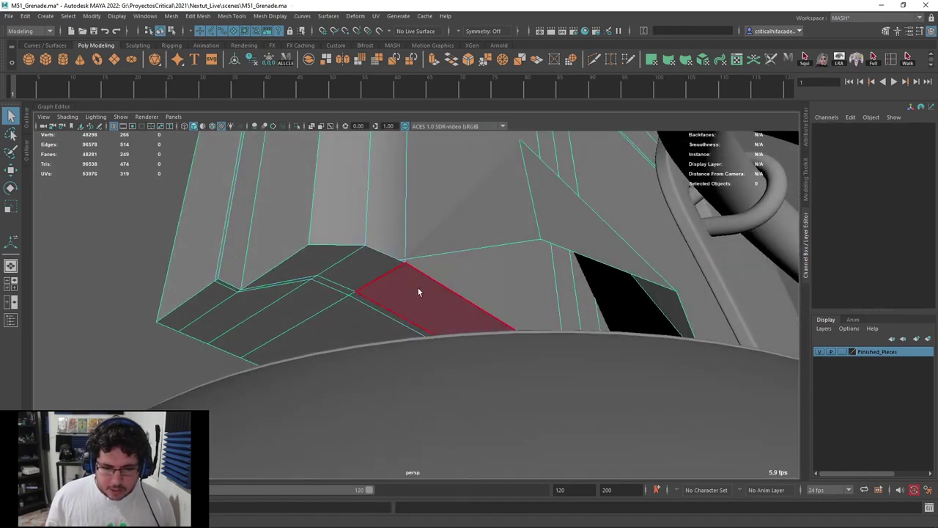
pyautogui.keyDown('alt'); pyautogui.moveTo(417, 286); pyautogui.dragTo(429, 279); pyautogui.keyUp('alt')
pyautogui.moveTo(462, 250); pyautogui.dragTo(463, 275, button='right')
pyautogui.click(479, 286)
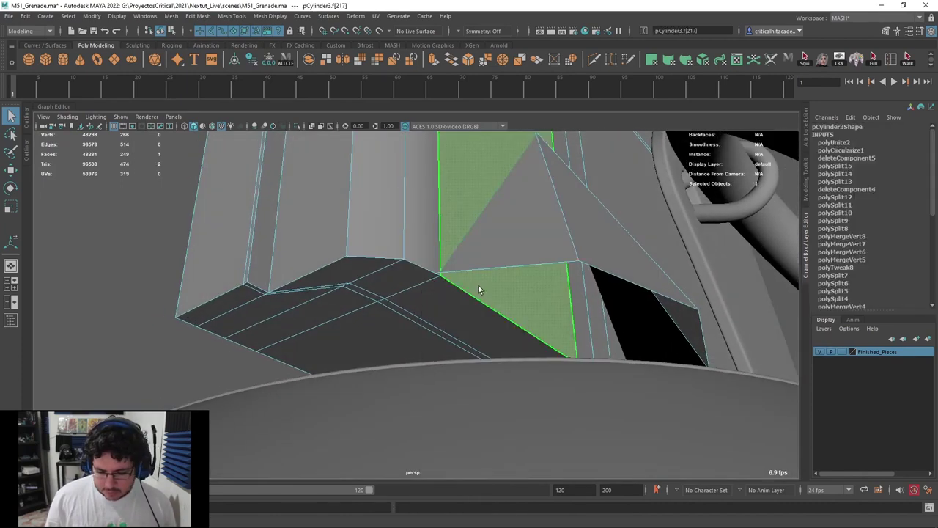
pyautogui.press('Delete')
pyautogui.keyDown('alt'); pyautogui.moveTo(479, 289); pyautogui.dragTo(546, 256); pyautogui.keyUp('alt')
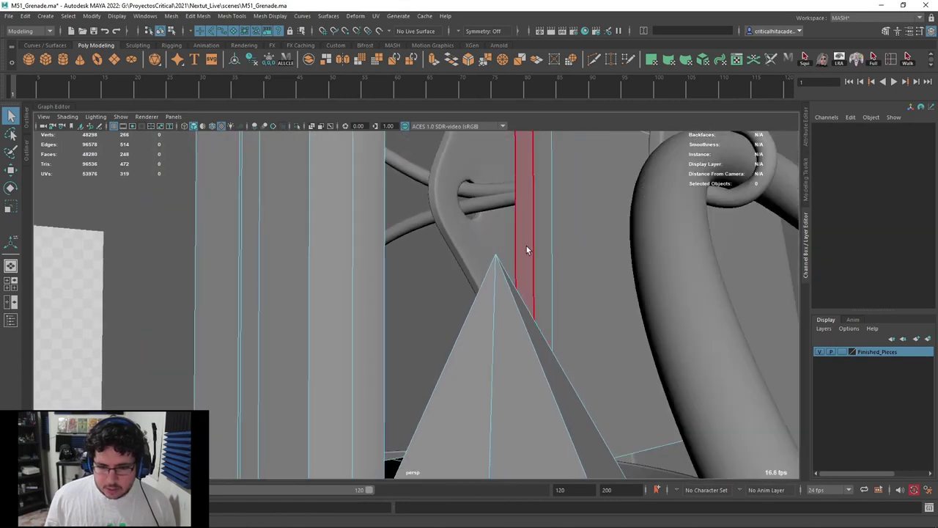
pyautogui.click(527, 249)
pyautogui.hotkey('ctrl', 'z')
pyautogui.scroll(-4, 558, 272)
pyautogui.hotkey('ctrl', 'z')
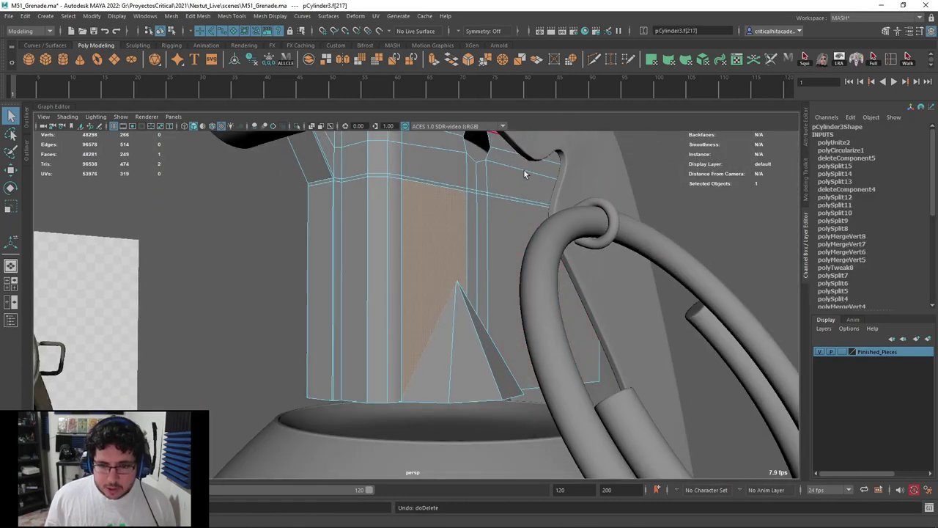
# Insert an edge loop around the block at the height of the cone's tip with Multi-Cut
pyautogui.keyDown('ctrl'); pyautogui.click(467, 280); pyautogui.keyUp('ctrl')
pyautogui.scroll(3, 477, 286)
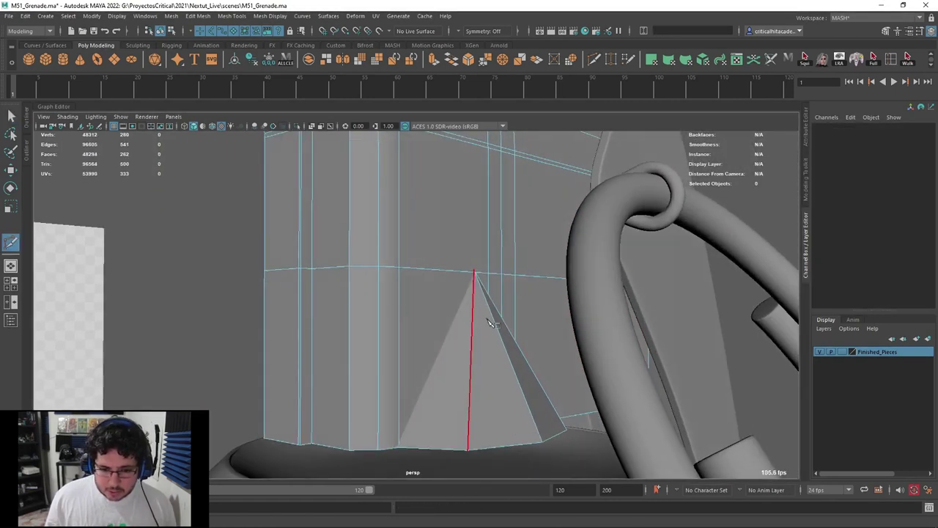
pyautogui.keyDown('alt'); pyautogui.moveTo(488, 316); pyautogui.dragTo(467, 216); pyautogui.keyUp('alt')
pyautogui.press('q')
# Delete the block's front faces that lie behind the cone, below the edge loop at its tip
pyautogui.moveTo(385, 169); pyautogui.dragTo(385, 196, button='right')
pyautogui.click(399, 199)
pyautogui.keyDown('alt'); pyautogui.moveTo(420, 209); pyautogui.dragTo(436, 305); pyautogui.keyUp('alt')
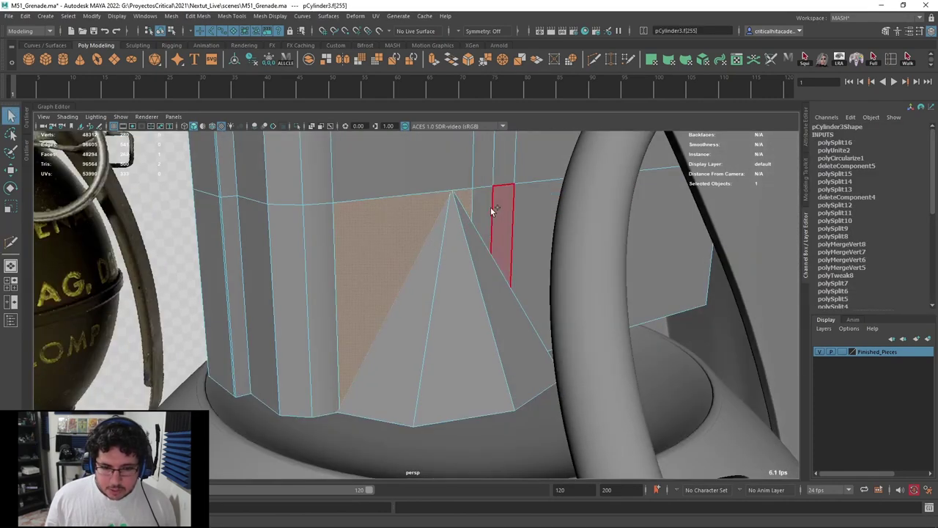
pyautogui.keyDown('shift'); pyautogui.click(490, 208); pyautogui.keyUp('shift')
pyautogui.keyDown('shift'); pyautogui.click(500, 209); pyautogui.keyUp('shift')
pyautogui.press('Delete')
# Align the block's loop vertex with the cone's tip and merge the two vertices
pyautogui.keyDown('alt'); pyautogui.moveTo(494, 211); pyautogui.dragTo(378, 261); pyautogui.keyUp('alt')
pyautogui.moveTo(379, 261); pyautogui.dragTo(358, 258, button='right')
pyautogui.moveTo(375, 241)
pyautogui.keyDown('alt'); pyautogui.mouseDown()
pyautogui.moveTo(364, 255)
pyautogui.moveTo(359, 248)
pyautogui.mouseUp(); pyautogui.keyUp('alt')
pyautogui.click(382, 254)
pyautogui.press('w')
pyautogui.keyDown('alt'); pyautogui.moveTo(377, 266); pyautogui.dragTo(352, 308); pyautogui.keyUp('alt')
pyautogui.hotkey('ctrl', 'z')
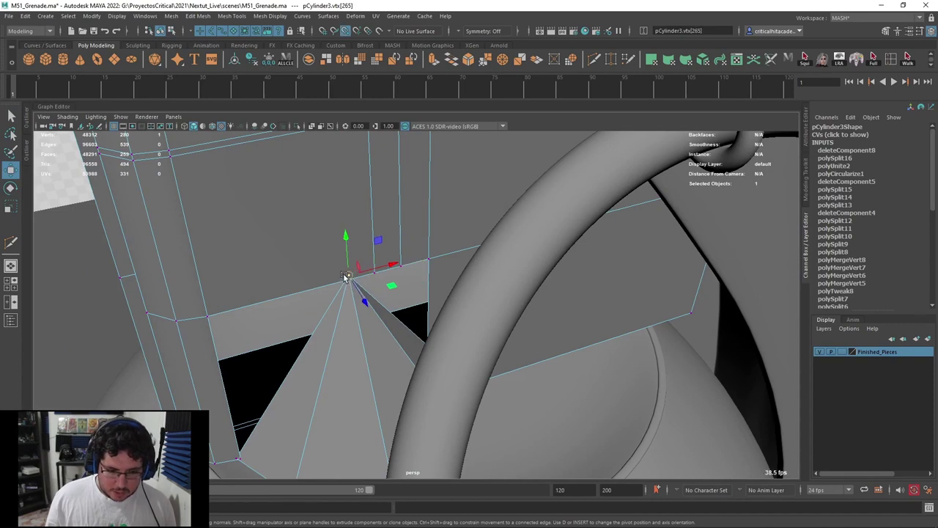
pyautogui.moveTo(345, 276); pyautogui.dragTo(388, 236)
pyautogui.press('w')
pyautogui.click(488, 61)
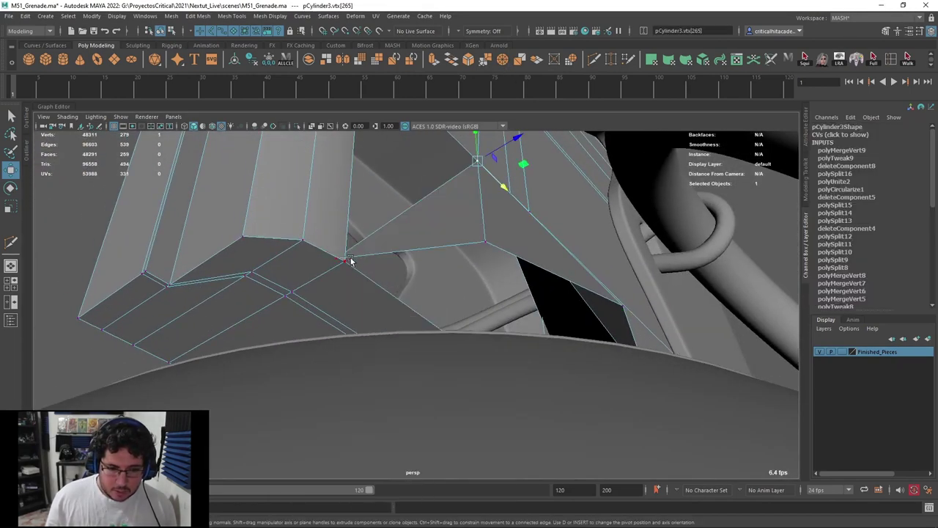
# Move the block's bottom-edge vertex over to the cone's far base corner so the two vertices line up
pyautogui.keyDown('alt'); pyautogui.moveTo(427, 293); pyautogui.dragTo(434, 320); pyautogui.keyUp('alt')
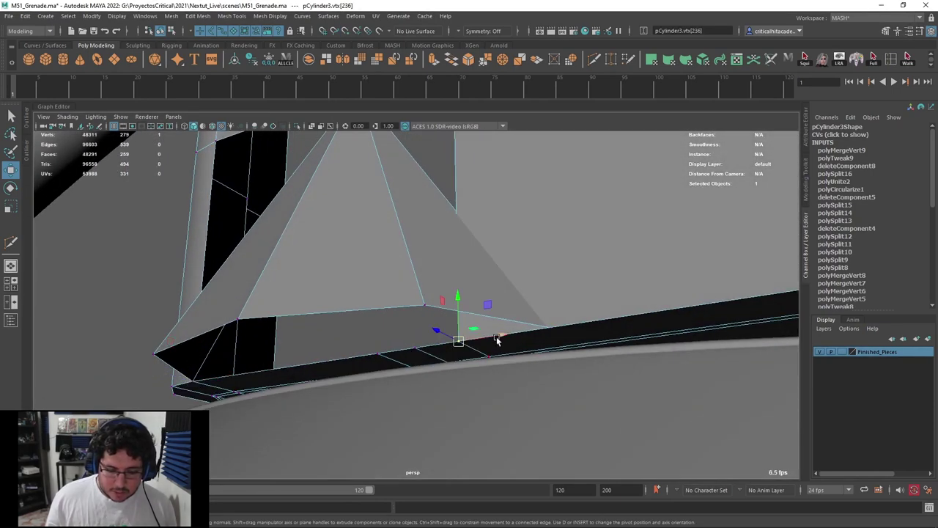
pyautogui.moveTo(504, 335); pyautogui.dragTo(479, 324)
pyautogui.press('q')
pyautogui.press('4')
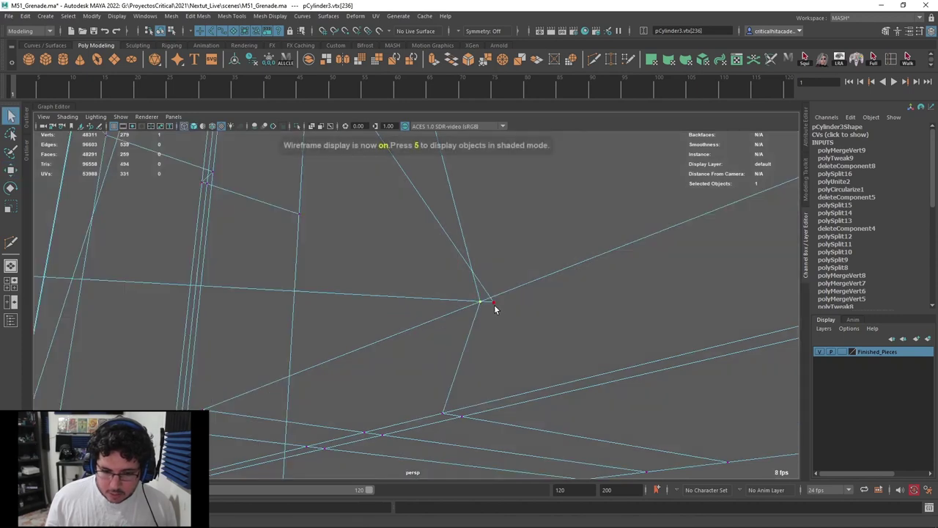
pyautogui.click(494, 304)
pyautogui.press('w')
pyautogui.press('b')
pyautogui.press('b')
pyautogui.moveTo(509, 293); pyautogui.dragTo(507, 308)
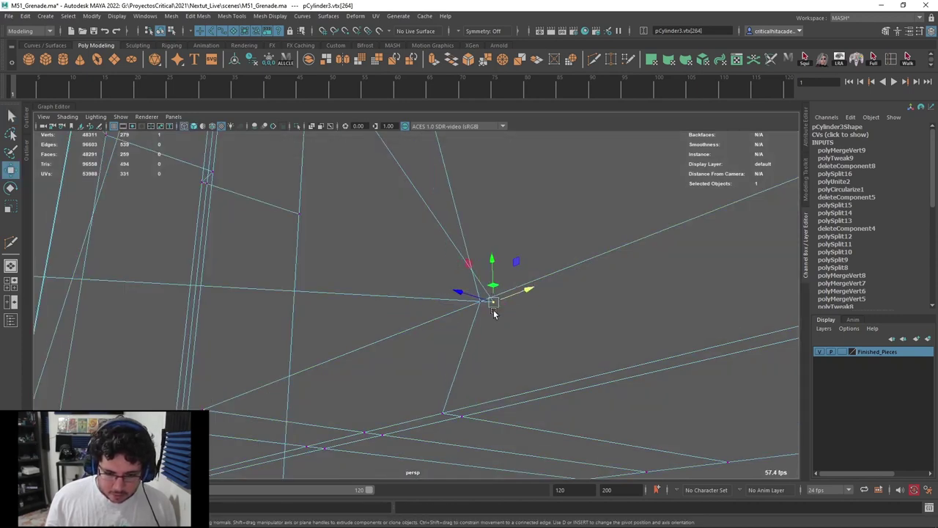
# Bridge the loop edge beside the cone's tip to the cone's side edge, closing the gap toward the rounded corner
pyautogui.moveTo(467, 311)
pyautogui.keyDown('alt'); pyautogui.mouseDown()
pyautogui.moveTo(428, 352)
pyautogui.moveTo(455, 348)
pyautogui.moveTo(473, 365)
pyautogui.moveTo(448, 350)
pyautogui.moveTo(441, 300)
pyautogui.moveTo(375, 312)
pyautogui.mouseUp(); pyautogui.keyUp('alt')
pyautogui.press('6')
pyautogui.scroll(-3, 448, 350)
pyautogui.press('F11')
pyautogui.click(455, 299)
pyautogui.press('F8')
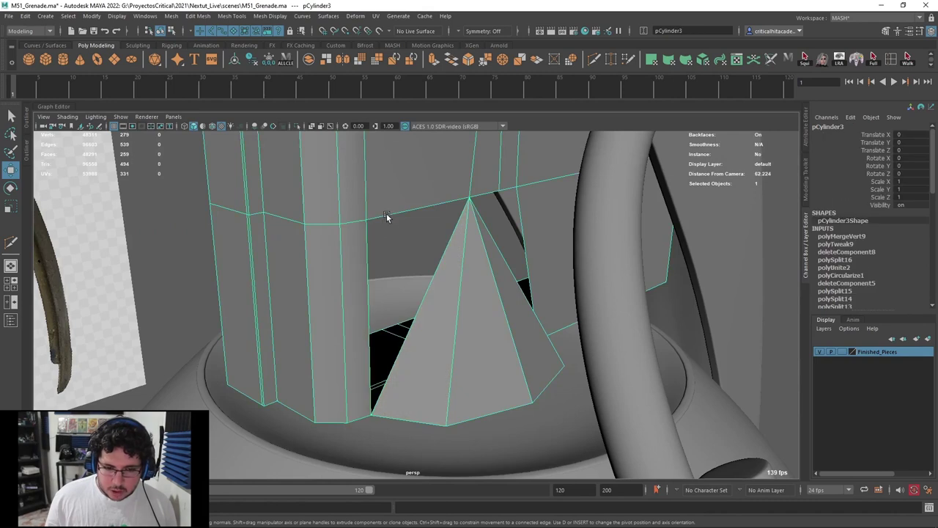
pyautogui.click(400, 212)
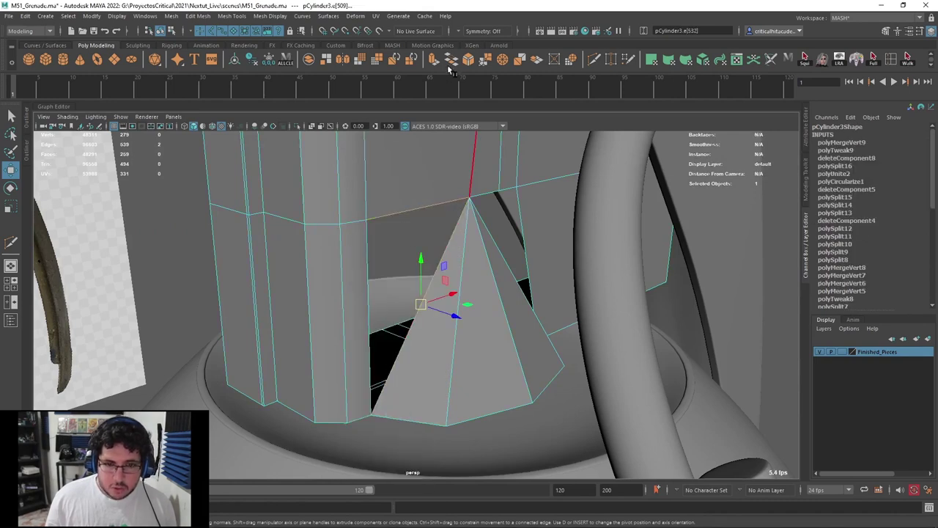
pyautogui.press('g')
# Bridge the cone's far side edge to the adjacent edge of the block face
pyautogui.keyDown('alt'); pyautogui.moveTo(469, 236); pyautogui.dragTo(408, 218); pyautogui.keyUp('alt')
pyautogui.scroll(3, 408, 217)
pyautogui.keyDown('alt'); pyautogui.moveTo(408, 217); pyautogui.dragTo(398, 323, button='middle'); pyautogui.keyUp('alt')
pyautogui.keyDown('alt'); pyautogui.moveTo(398, 323); pyautogui.dragTo(391, 274); pyautogui.keyUp('alt')
pyautogui.scroll(-3, 385, 291)
pyautogui.click(405, 288)
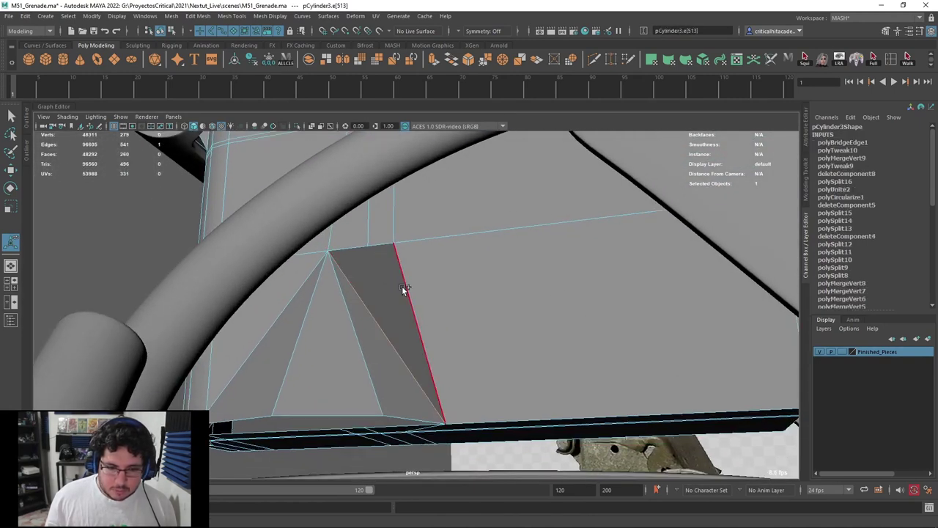
pyautogui.press('g')
# Merge the two neighbouring loop vertices on the far side of the cone's tip
pyautogui.keyDown('alt'); pyautogui.moveTo(448, 228); pyautogui.dragTo(496, 262); pyautogui.keyUp('alt')
pyautogui.moveTo(432, 285); pyautogui.dragTo(400, 259, button='right')
pyautogui.click(429, 254)
pyautogui.press('w')
pyautogui.moveTo(428, 254); pyautogui.dragTo(423, 204)
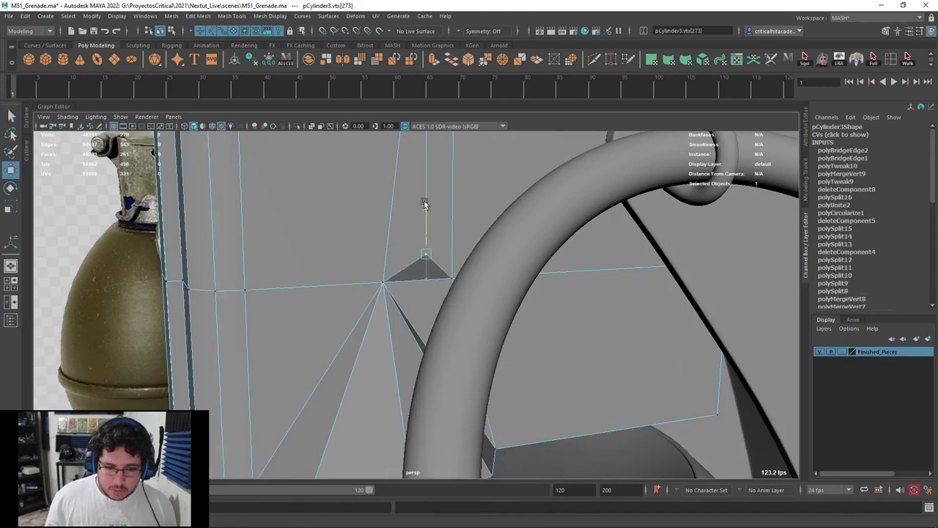
pyautogui.hotkey('ctrl', 'z')
pyautogui.keyDown('alt'); pyautogui.moveTo(425, 240); pyautogui.dragTo(444, 307); pyautogui.keyUp('alt')
pyautogui.keyDown('alt'); pyautogui.moveTo(444, 306); pyautogui.dragTo(500, 273, button='right'); pyautogui.keyUp('alt')
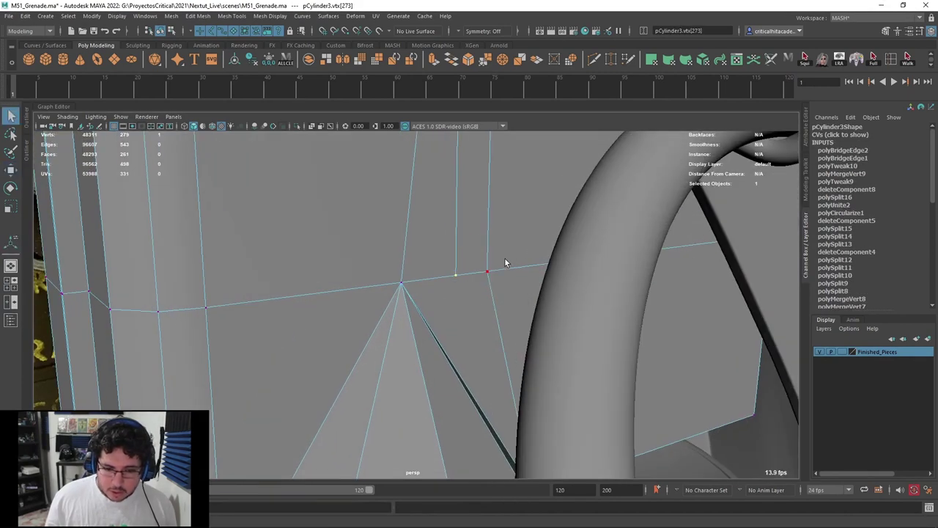
pyautogui.click(494, 60)
# Isolate the block and bridge the cone's base edges to the block's bottom edge on the underside
pyautogui.keyDown('alt'); pyautogui.moveTo(480, 253); pyautogui.dragTo(460, 295); pyautogui.keyUp('alt')
pyautogui.keyDown('alt'); pyautogui.moveTo(460, 295); pyautogui.dragTo(425, 287, button='right'); pyautogui.keyUp('alt')
pyautogui.moveTo(425, 287)
pyautogui.keyDown('alt'); pyautogui.mouseDown()
pyautogui.moveTo(377, 302)
pyautogui.moveTo(464, 269)
pyautogui.moveTo(432, 274)
pyautogui.mouseUp(); pyautogui.keyUp('alt')
pyautogui.moveTo(432, 274); pyautogui.dragTo(476, 226, button='right')
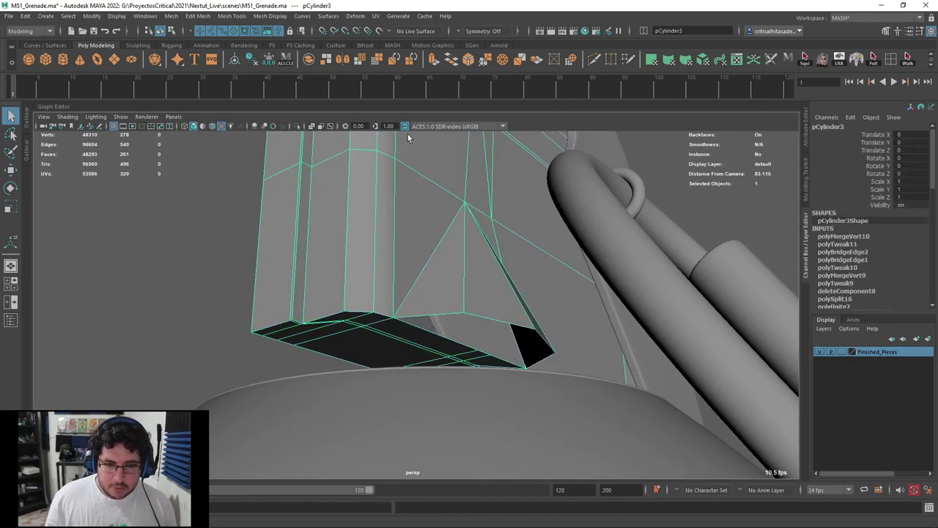
pyautogui.click(298, 127)
pyautogui.keyDown('alt'); pyautogui.moveTo(454, 298); pyautogui.dragTo(394, 303); pyautogui.keyUp('alt')
pyautogui.moveTo(398, 247); pyautogui.dragTo(400, 222, button='right')
pyautogui.click(407, 255)
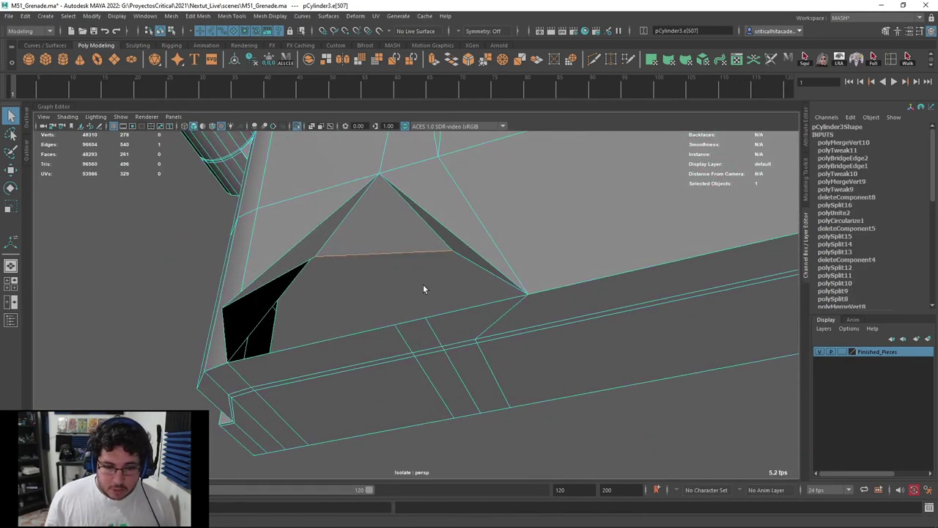
pyautogui.click(463, 60)
pyautogui.keyDown('alt'); pyautogui.moveTo(429, 301); pyautogui.dragTo(413, 263); pyautogui.keyUp('alt')
pyautogui.keyDown('shift'); pyautogui.click(421, 325); pyautogui.keyUp('shift')
pyautogui.press('g')
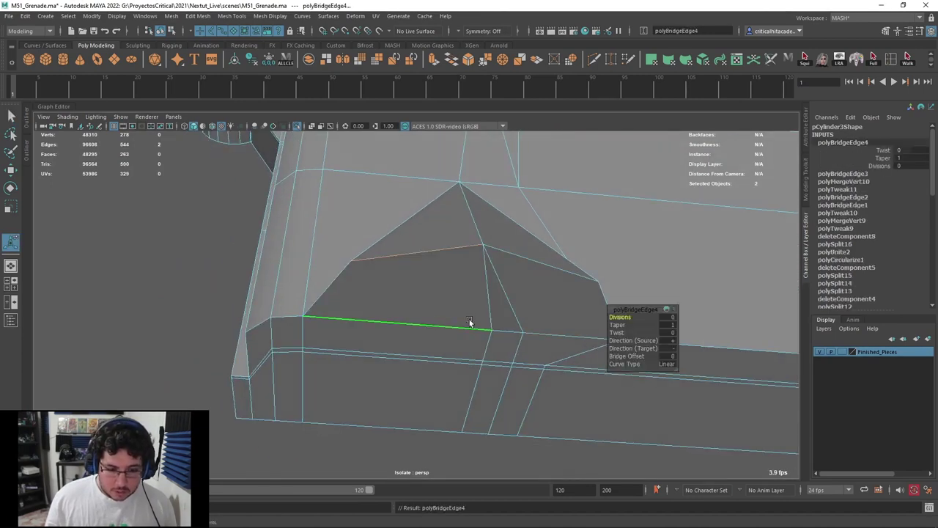
# Slide the strip of three narrow underside faces sideways to line up with the cone's middle base vertex
pyautogui.keyDown('alt'); pyautogui.moveTo(443, 325); pyautogui.dragTo(485, 310); pyautogui.keyUp('alt')
pyautogui.moveTo(483, 330); pyautogui.dragTo(484, 299, button='right')
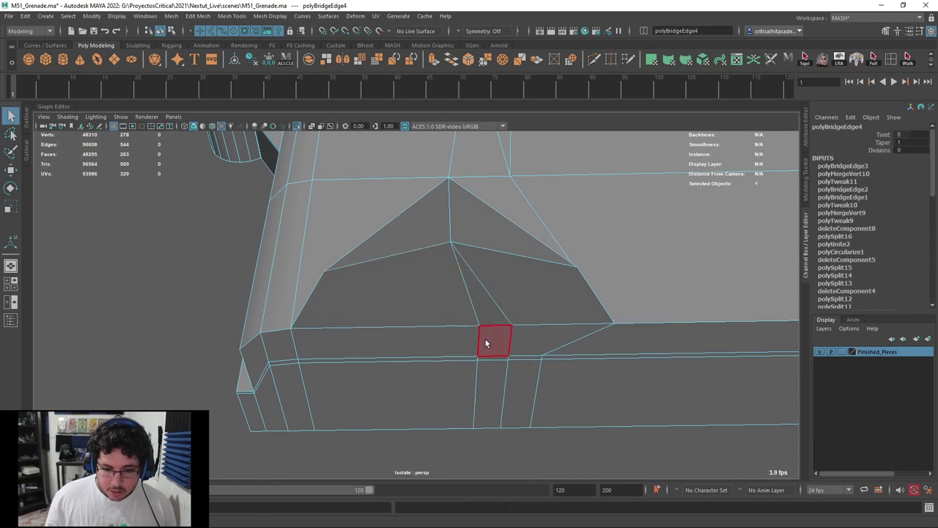
pyautogui.click(485, 339)
pyautogui.keyDown('shift'); pyautogui.doubleClick(486, 370); pyautogui.keyUp('shift')
pyautogui.press('w')
pyautogui.moveTo(536, 380); pyautogui.dragTo(501, 382)
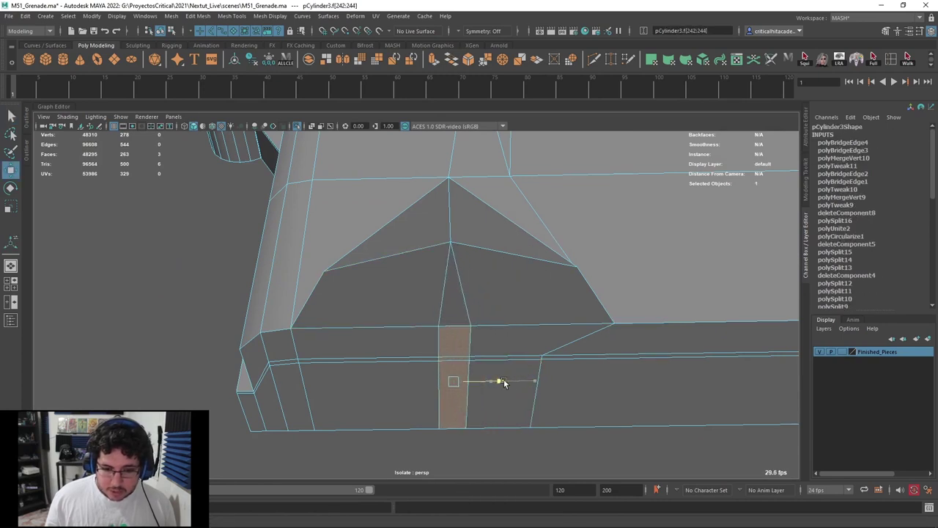
# Fill the small triangular gap under the cone and check the block in smooth preview
pyautogui.moveTo(463, 293); pyautogui.dragTo(465, 264, button='right')
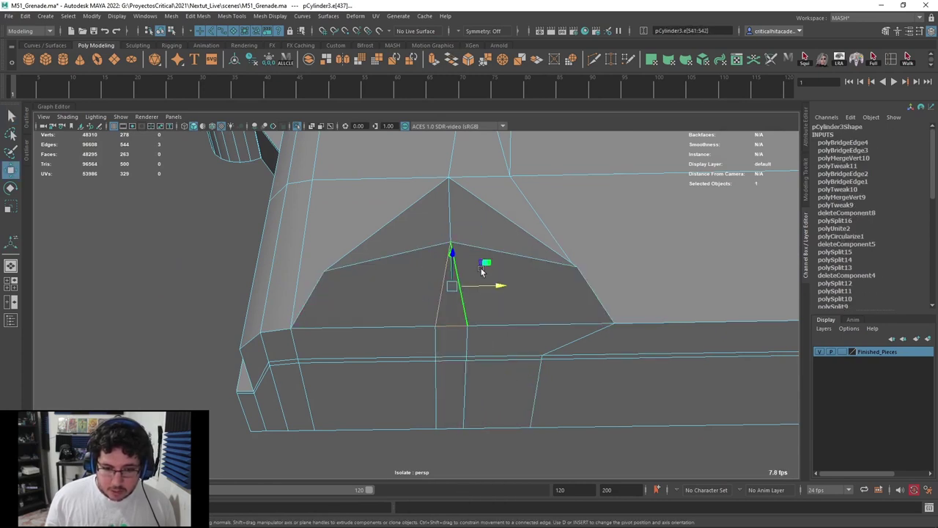
pyautogui.moveTo(489, 355)
pyautogui.keyDown('alt'); pyautogui.mouseDown()
pyautogui.moveTo(514, 348)
pyautogui.moveTo(587, 376)
pyautogui.moveTo(572, 345)
pyautogui.mouseUp(); pyautogui.keyUp('alt')
pyautogui.press('6')
pyautogui.moveTo(572, 345); pyautogui.dragTo(613, 336, button='right')
pyautogui.press('3')
pyautogui.keyDown('alt'); pyautogui.moveTo(600, 333); pyautogui.dragTo(471, 248); pyautogui.keyUp('alt')
pyautogui.press('1')
pyautogui.press('3')
pyautogui.press('1')
pyautogui.scroll(3, 469, 338)
# Slice the block and cone horizontally just above the base with Multi-Cut in the front view
pyautogui.moveTo(472, 248); pyautogui.dragTo(477, 299, button='right')
pyautogui.keyDown('alt'); pyautogui.moveTo(448, 258); pyautogui.dragTo(437, 310); pyautogui.keyUp('alt')
pyautogui.press('space')
pyautogui.click(436, 311)
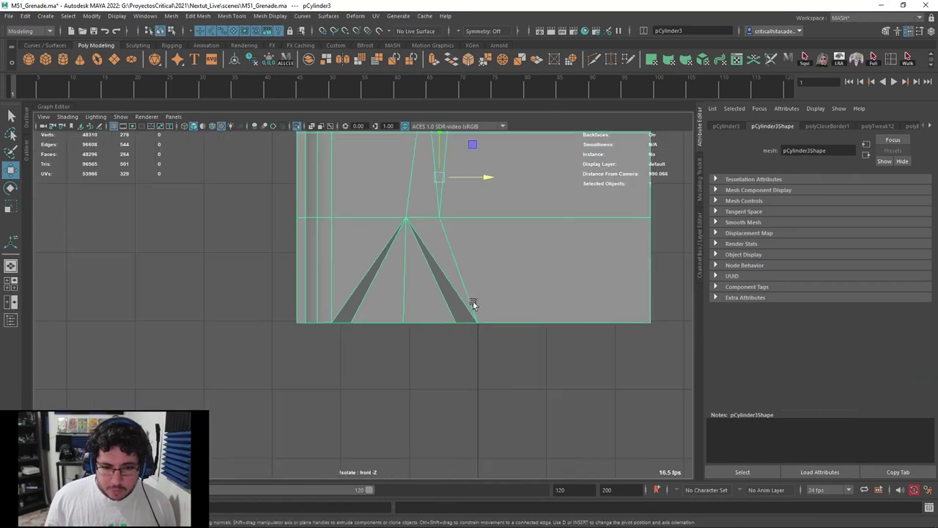
pyautogui.hotkey('ctrl', 'shift', 'x')
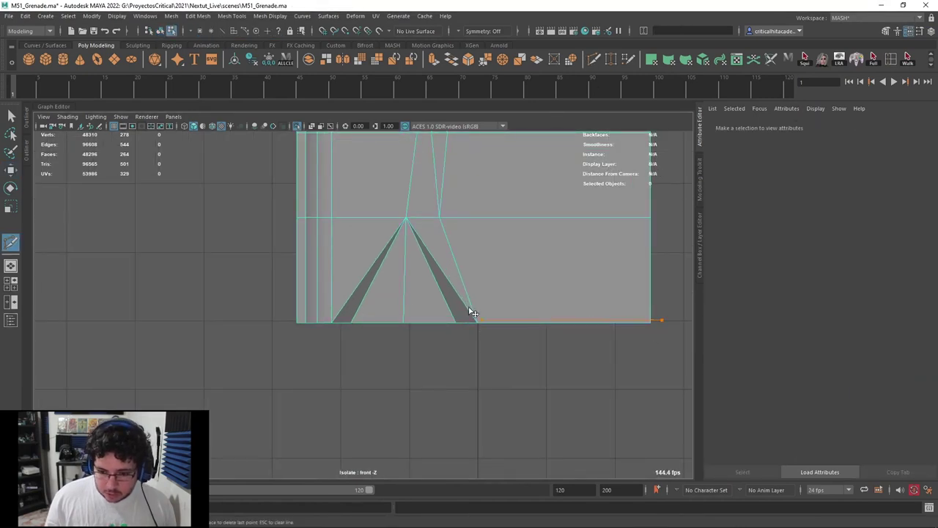
pyautogui.press('3')
pyautogui.press('q')
pyautogui.moveTo(459, 247); pyautogui.dragTo(493, 263, button='right')
pyautogui.keyDown('alt'); pyautogui.moveTo(369, 318); pyautogui.dragTo(372, 416, button='middle'); pyautogui.keyUp('alt')
pyautogui.scroll(1, 376, 414)
pyautogui.press('1')
pyautogui.press('3')
# Delete the block face between the rounded corner and the cone
pyautogui.moveTo(348, 324); pyautogui.dragTo(345, 271, button='right')
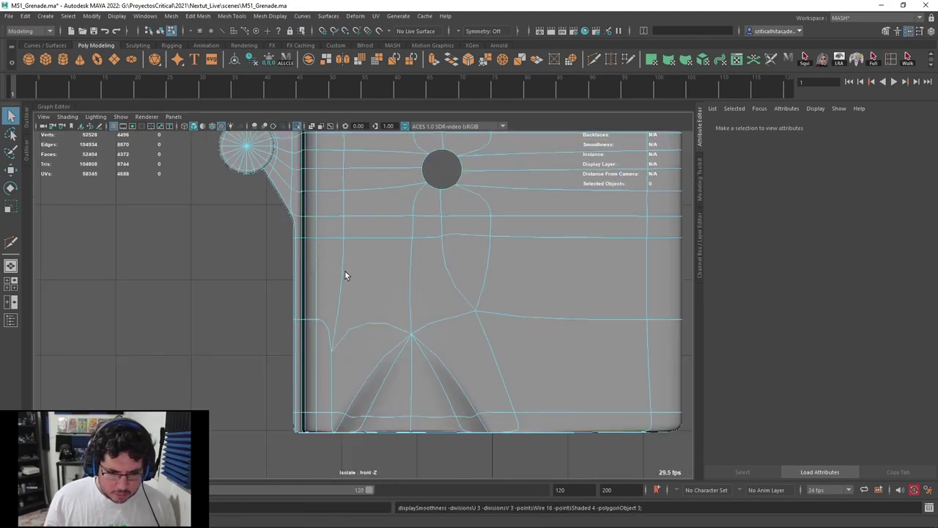
pyautogui.click(358, 343)
pyautogui.press('Delete')
pyautogui.moveTo(340, 343); pyautogui.dragTo(337, 223, button='right')
pyautogui.press('1')
# Rebuild the face beside the cone by bridging the opening's top edge to its short base edge
pyautogui.press('space')
pyautogui.click(355, 385)
pyautogui.keyDown('alt'); pyautogui.moveTo(360, 385); pyautogui.dragTo(393, 366, button='middle'); pyautogui.keyUp('alt')
pyautogui.scroll(3, 394, 367)
pyautogui.keyDown('alt'); pyautogui.moveTo(394, 366); pyautogui.dragTo(388, 410); pyautogui.keyUp('alt')
pyautogui.moveTo(362, 370); pyautogui.dragTo(368, 225, button='right')
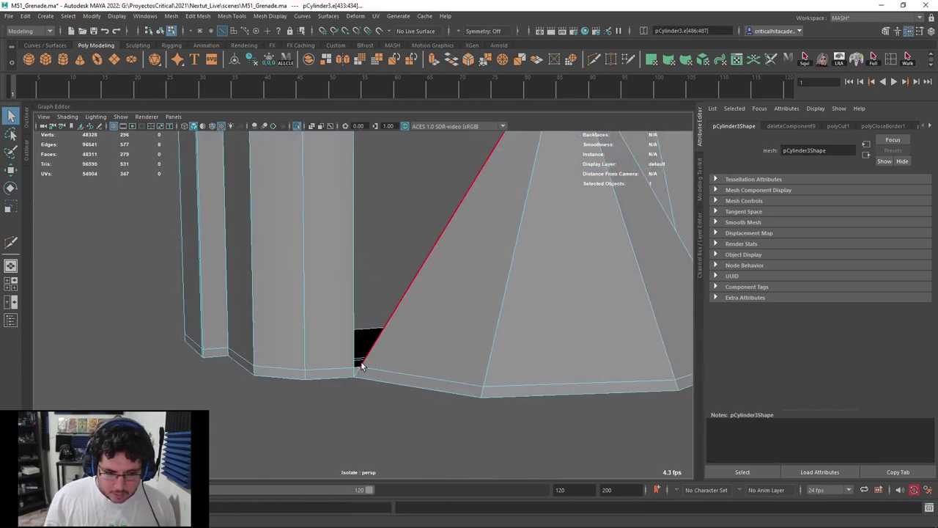
pyautogui.keyDown('alt'); pyautogui.moveTo(381, 293); pyautogui.dragTo(386, 281); pyautogui.keyUp('alt')
pyautogui.scroll(-3, 385, 280)
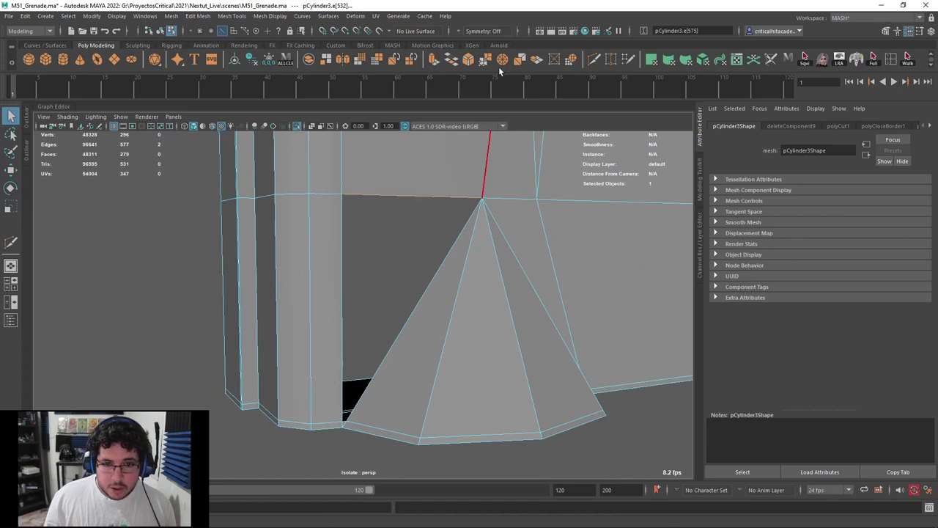
pyautogui.click(456, 63)
pyautogui.press('3')
pyautogui.scroll(-4, 498, 306)
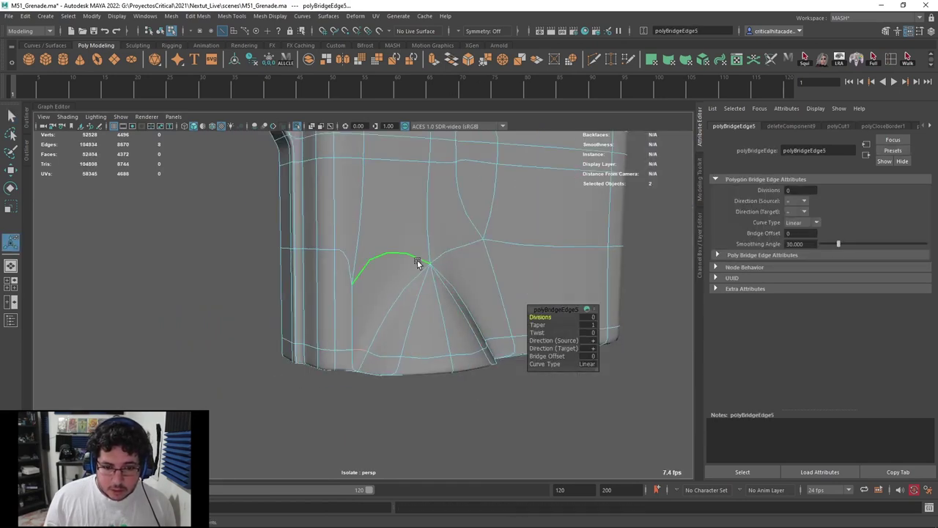
# Slice a horizontal support loop across the block just above the cone's tip with Multi-Cut in the front view
pyautogui.keyDown('alt'); pyautogui.moveTo(418, 263); pyautogui.dragTo(432, 323, button='middle'); pyautogui.keyUp('alt')
pyautogui.press('1')
pyautogui.press('space')
pyautogui.moveTo(529, 270); pyautogui.dragTo(502, 297)
pyautogui.click(594, 61)
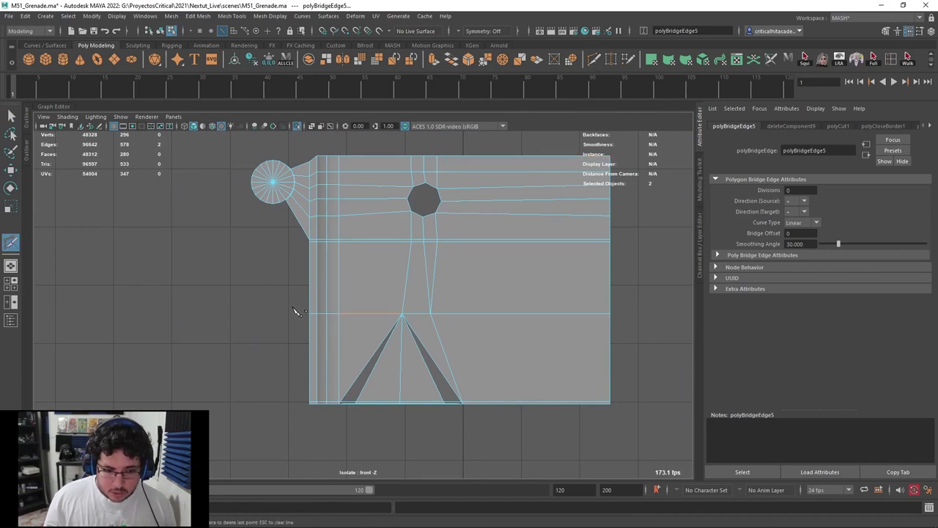
pyautogui.press('3')
pyautogui.press('q')
pyautogui.moveTo(451, 247); pyautogui.dragTo(550, 251, button='right')
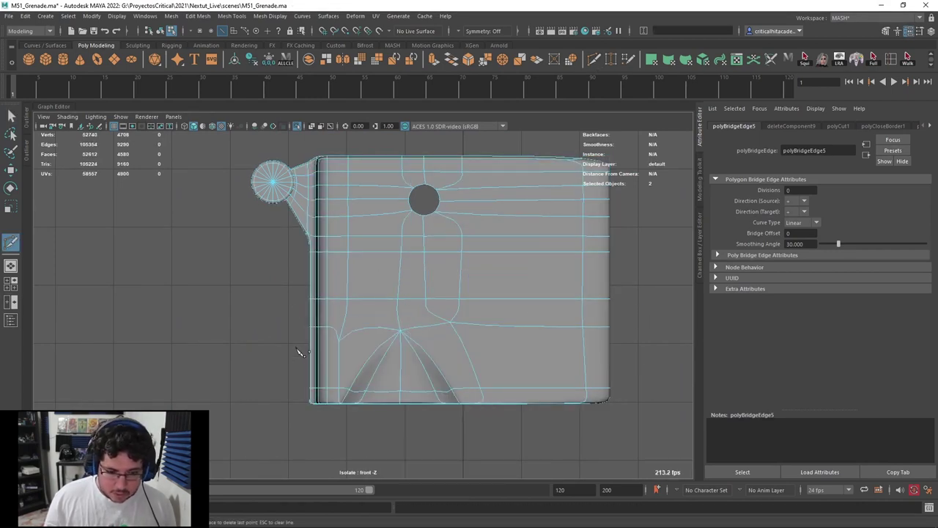
# Slice a second horizontal support loop across the block and cone just below the cone's tip
pyautogui.press('1')
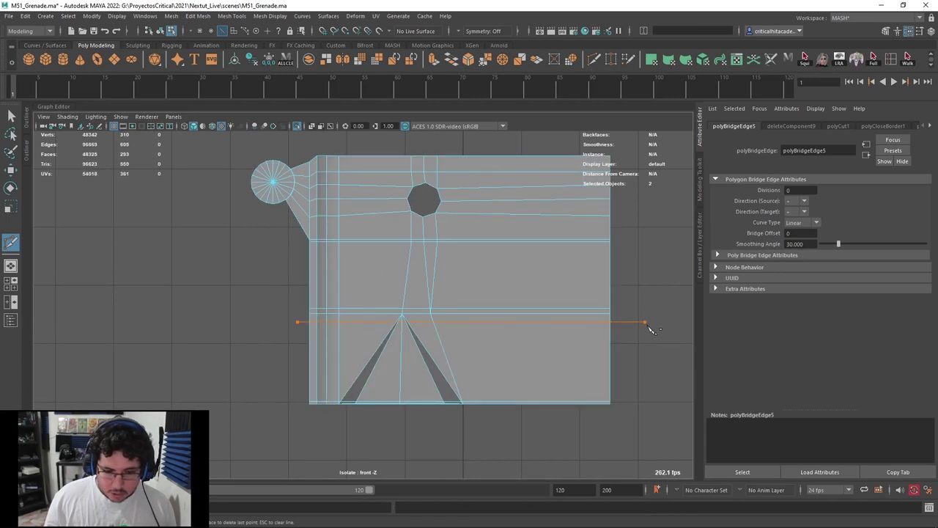
pyautogui.press('3')
pyautogui.press('q')
pyautogui.scroll(2, 487, 297)
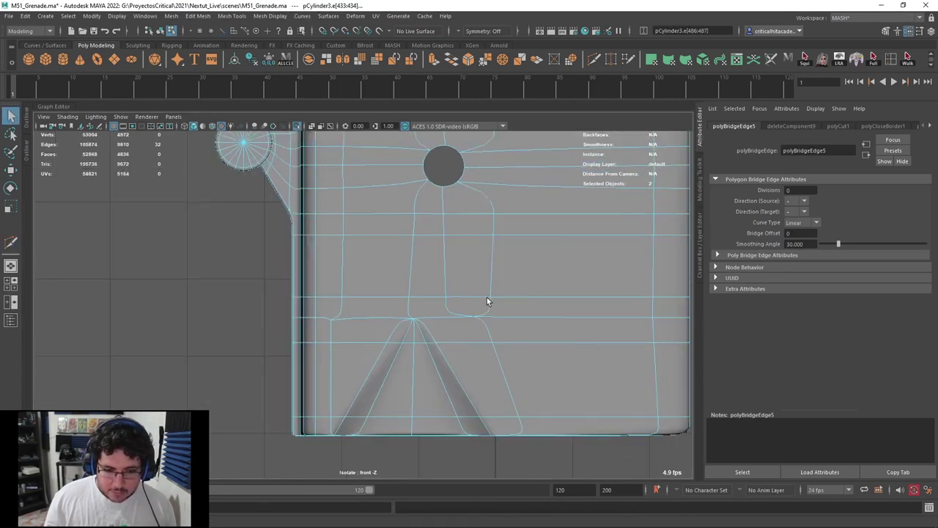
pyautogui.press('1')
# Soften the edges of the fuze block and inspect its smoothed shape in perspective
pyautogui.press('space')
pyautogui.moveTo(404, 321)
pyautogui.mouseDown()
pyautogui.moveTo(407, 297)
pyautogui.moveTo(483, 363)
pyautogui.mouseUp()
pyautogui.press('3')
pyautogui.press('6')
pyautogui.click(606, 275)
pyautogui.scroll(-4, 507, 319)
pyautogui.keyDown('alt'); pyautogui.moveTo(505, 320); pyautogui.dragTo(378, 107); pyautogui.keyUp('alt')
pyautogui.click(359, 339)
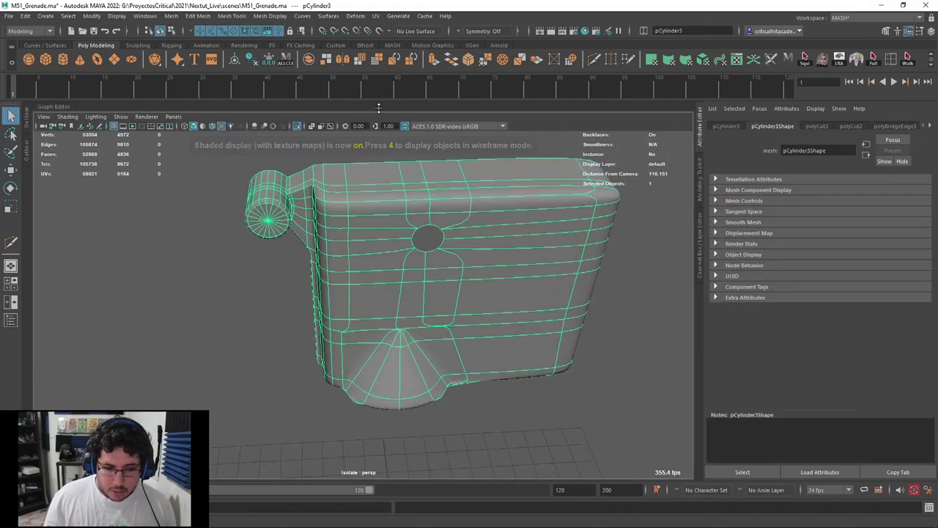
pyautogui.click(270, 16)
pyautogui.click(287, 104)
pyautogui.click(230, 263)
pyautogui.keyDown('alt'); pyautogui.moveTo(308, 263); pyautogui.dragTo(363, 262); pyautogui.keyUp('alt')
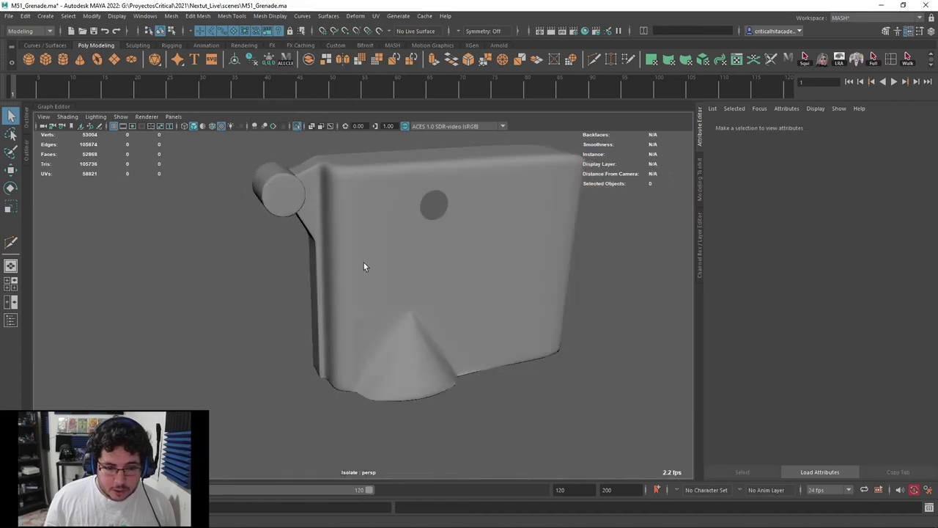
# Try to merge the pinched loop vertex between the rounded corner and the cone's tip
pyautogui.scroll(5, 364, 264)
pyautogui.click(366, 341)
pyautogui.keyDown('alt'); pyautogui.moveTo(393, 357); pyautogui.dragTo(409, 332, button='middle'); pyautogui.keyUp('alt')
pyautogui.keyDown('alt'); pyautogui.moveTo(409, 331); pyautogui.dragTo(450, 325); pyautogui.keyUp('alt')
pyautogui.press('3')
pyautogui.keyDown('alt'); pyautogui.moveTo(458, 306); pyautogui.dragTo(439, 318, button='middle'); pyautogui.keyUp('alt')
pyautogui.scroll(4, 440, 318)
pyautogui.moveTo(401, 248); pyautogui.dragTo(355, 250, button='right')
pyautogui.click(422, 263)
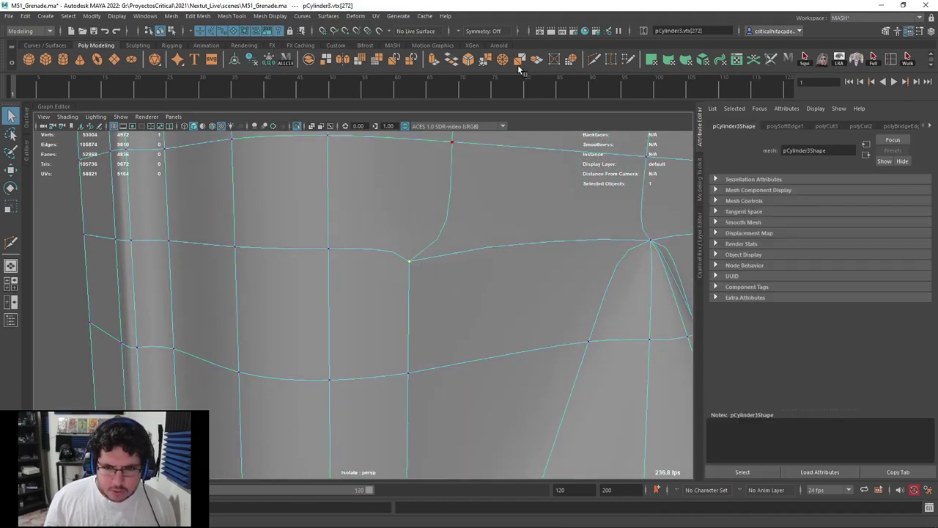
# Try deleting the narrow support-loop faces from the rounded corner to the cone's tip
pyautogui.scroll(-5, 476, 301)
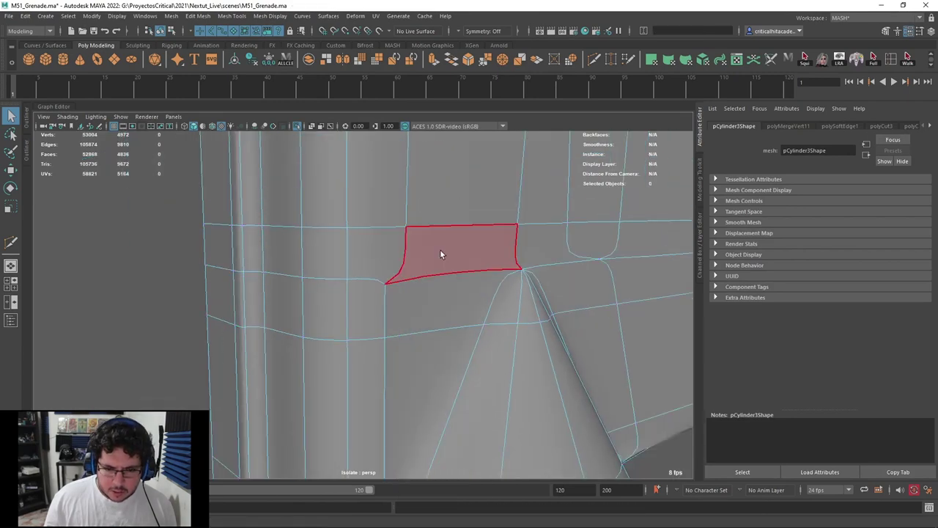
pyautogui.press('4')
pyautogui.press('1')
pyautogui.press('6')
pyautogui.click(375, 269)
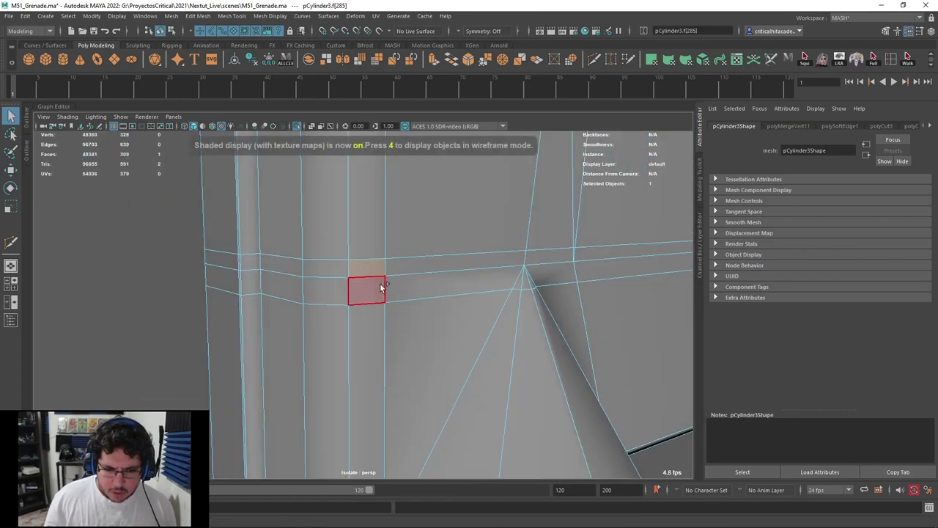
pyautogui.press('Delete')
pyautogui.press('3')
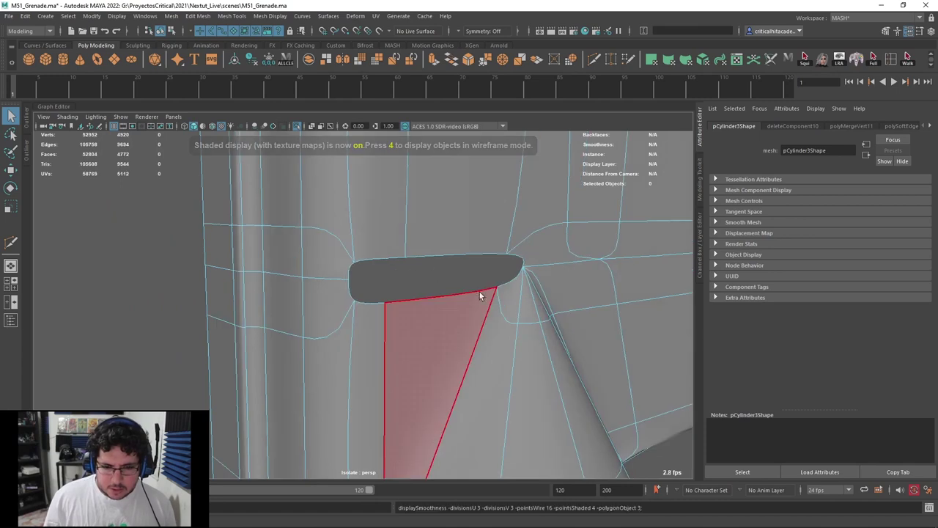
pyautogui.press('1')
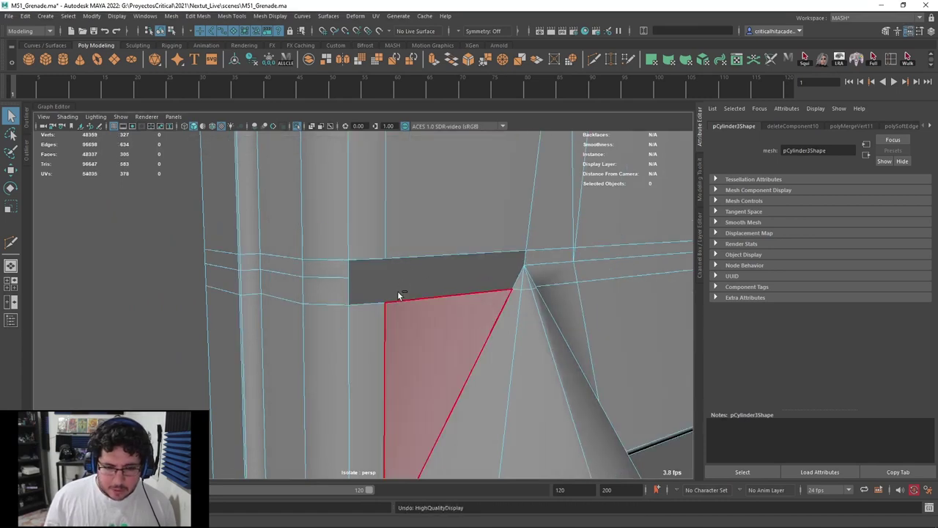
pyautogui.hotkey('ctrl', 'z')
pyautogui.hotkey('ctrl', 'z')
# Delete the lower loop face beside the rounded corner, rebuild it by bridging its horizontal edges, and preview it smoothed
pyautogui.click(362, 293)
pyautogui.press('Delete')
pyautogui.moveTo(390, 279); pyautogui.dragTo(388, 253, button='right')
pyautogui.doubleClick(356, 300)
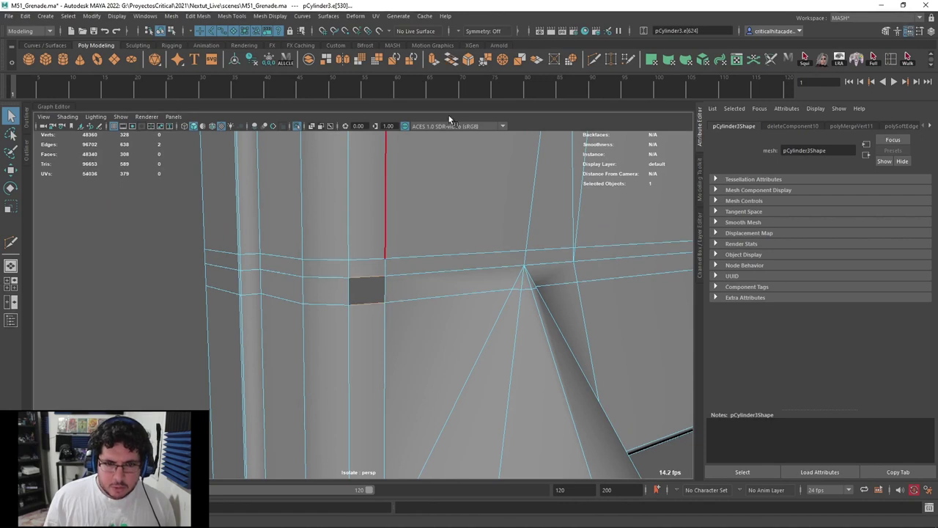
pyautogui.click(450, 60)
pyautogui.press('3')
pyautogui.press('1')
# Delete the small loop face directly above, bridge that gap's edges, and preview the smoothed corner
pyautogui.moveTo(370, 262); pyautogui.dragTo(380, 204, button='right')
pyautogui.click(371, 270)
pyautogui.press('Delete')
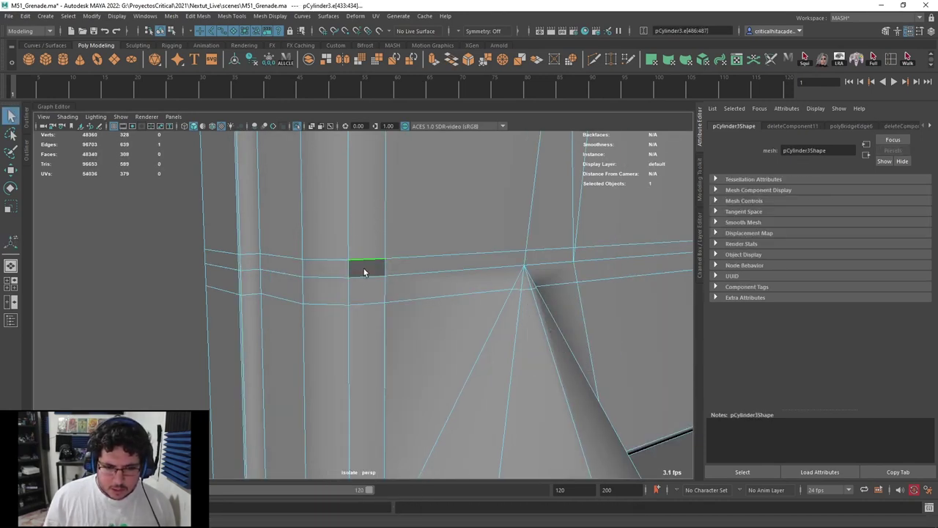
pyautogui.click(451, 60)
pyautogui.press('3')
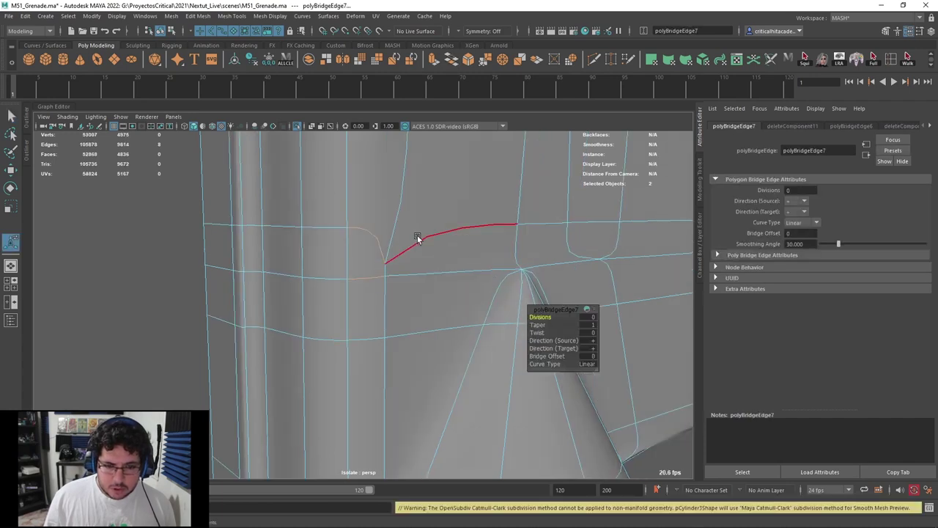
# Delete the narrow and wide panel faces above the support loops, between the rounded corner and the cone's tip
pyautogui.scroll(-5, 414, 237)
pyautogui.keyDown('alt'); pyautogui.moveTo(415, 238); pyautogui.dragTo(429, 305); pyautogui.keyUp('alt')
pyautogui.scroll(5, 425, 304)
pyautogui.click(396, 297)
pyautogui.moveTo(396, 298); pyautogui.dragTo(396, 273, button='right')
pyautogui.click(403, 319)
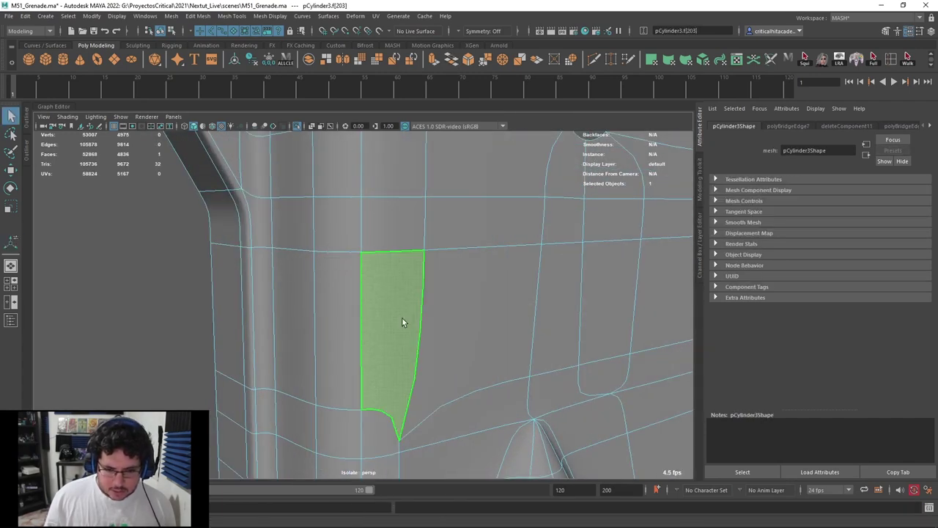
pyautogui.press('Delete')
pyautogui.click(432, 314)
pyautogui.press('Delete')
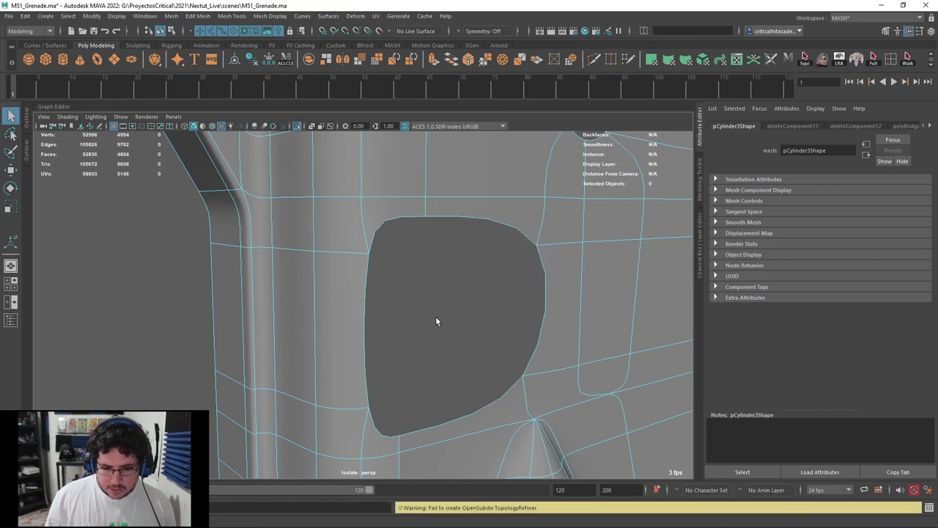
# Bridge the opening's long horizontal edges, bridge the narrow gap beside the rounded corner, and preview the result smoothed
pyautogui.scroll(-4, 432, 311)
pyautogui.keyDown('alt'); pyautogui.moveTo(433, 311); pyautogui.dragTo(470, 320); pyautogui.keyUp('alt')
pyautogui.press('1')
pyautogui.moveTo(423, 236); pyautogui.dragTo(423, 206, button='right')
pyautogui.click(428, 241)
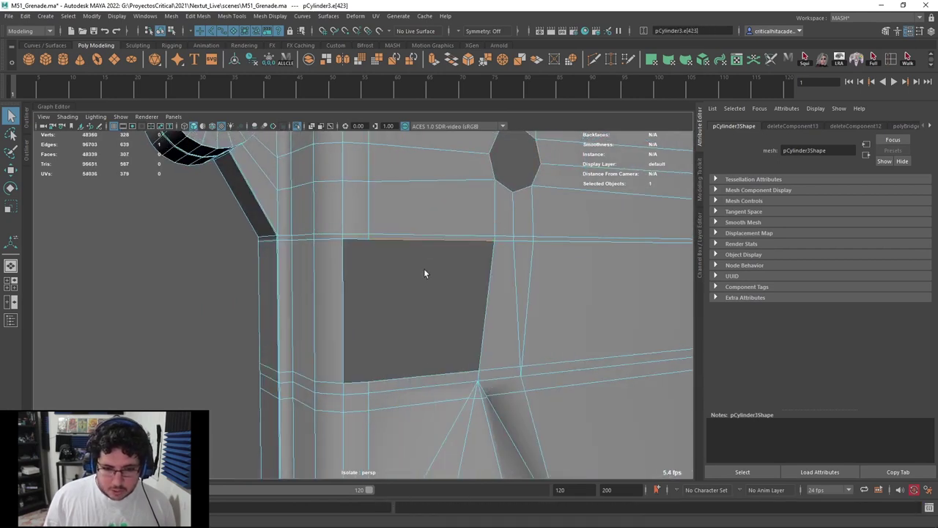
pyautogui.keyDown('shift'); pyautogui.click(419, 370); pyautogui.keyUp('shift')
pyautogui.click(450, 60)
pyautogui.click(355, 243)
pyautogui.press('g')
pyautogui.press('3')
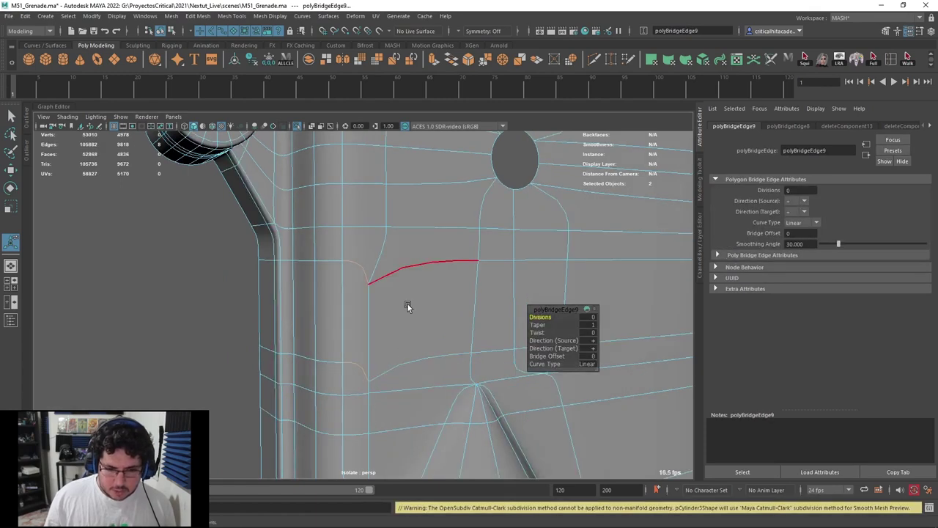
# Undo the narrow-gap bridge and delete the bridged wide face to reopen the panel above the cone's tip
pyautogui.scroll(2, 393, 335)
pyautogui.keyDown('alt'); pyautogui.moveTo(394, 335); pyautogui.dragTo(420, 319); pyautogui.keyUp('alt')
pyautogui.click(420, 318)
pyautogui.press('Delete')
pyautogui.hotkey('ctrl', 'z')
pyautogui.scroll(-3, 421, 312)
pyautogui.hotkey('ctrl', 'z')
pyautogui.scroll(5, 407, 308)
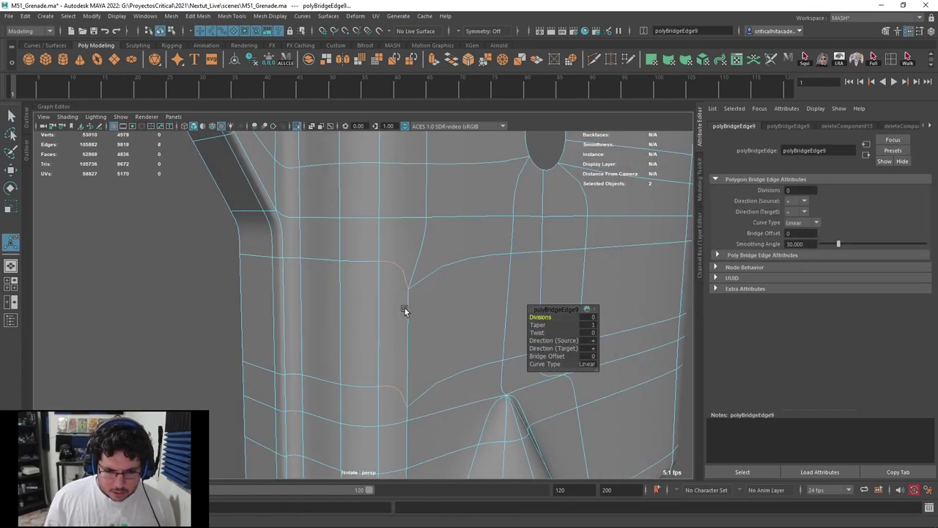
pyautogui.keyDown('alt'); pyautogui.moveTo(405, 307); pyautogui.dragTo(382, 290); pyautogui.keyUp('alt')
pyautogui.hotkey('ctrl', 'z')
pyautogui.moveTo(383, 298); pyautogui.dragTo(401, 275, button='right')
pyautogui.click(401, 275)
pyautogui.press('Delete')
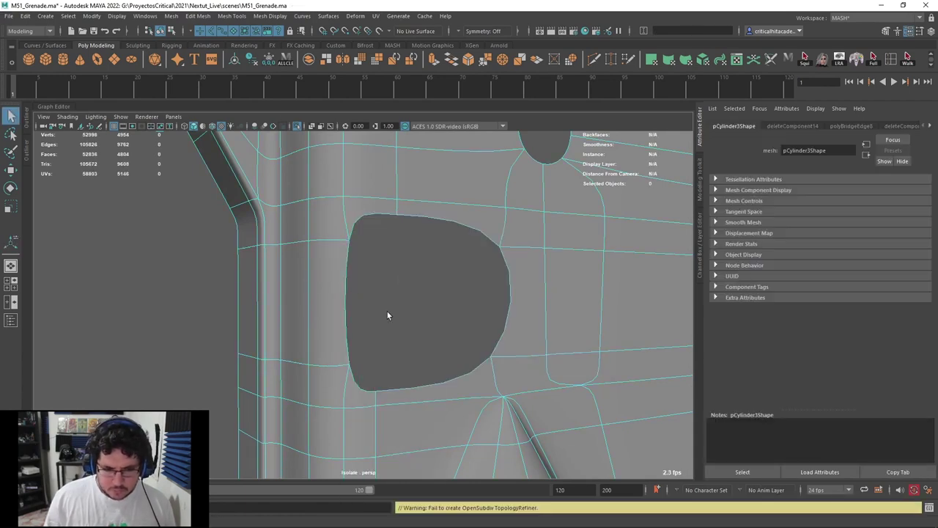
# Examine the reopened panel's border and corner vertices in unsmoothed and smoothed display for the cause of the pinch
pyautogui.press('4')
pyautogui.press('6')
pyautogui.scroll(-5, 451, 327)
pyautogui.press('5')
pyautogui.moveTo(409, 346)
pyautogui.keyDown('alt'); pyautogui.mouseDown()
pyautogui.moveTo(430, 333)
pyautogui.moveTo(368, 291)
pyautogui.mouseUp(); pyautogui.keyUp('alt')
pyautogui.press('1')
pyautogui.scroll(4, 431, 337)
pyautogui.moveTo(394, 249); pyautogui.dragTo(394, 275, button='right')
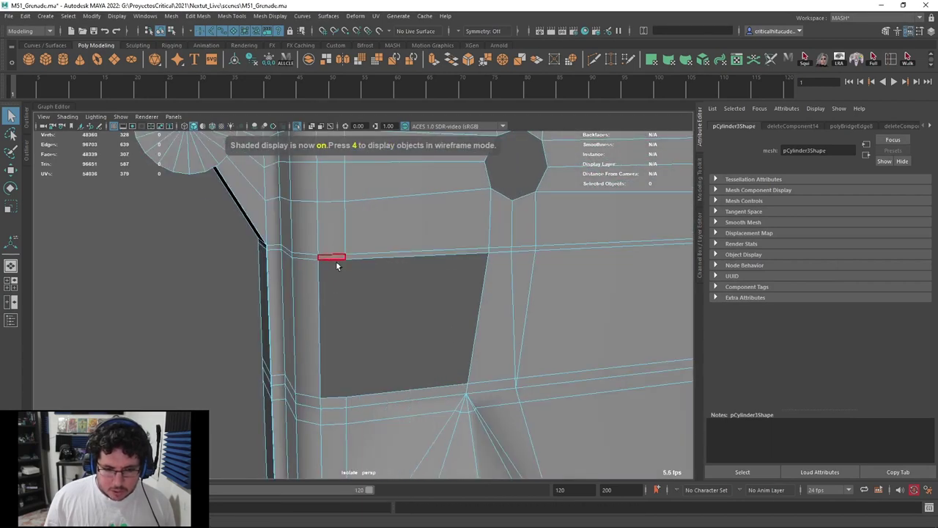
pyautogui.moveTo(320, 248); pyautogui.dragTo(335, 222, button='right')
pyautogui.press('3')
pyautogui.press('1')
pyautogui.press('3')
pyautogui.keyDown('alt'); pyautogui.moveTo(376, 373); pyautogui.dragTo(411, 309, button='middle'); pyautogui.keyUp('alt')
pyautogui.scroll(5, 411, 309)
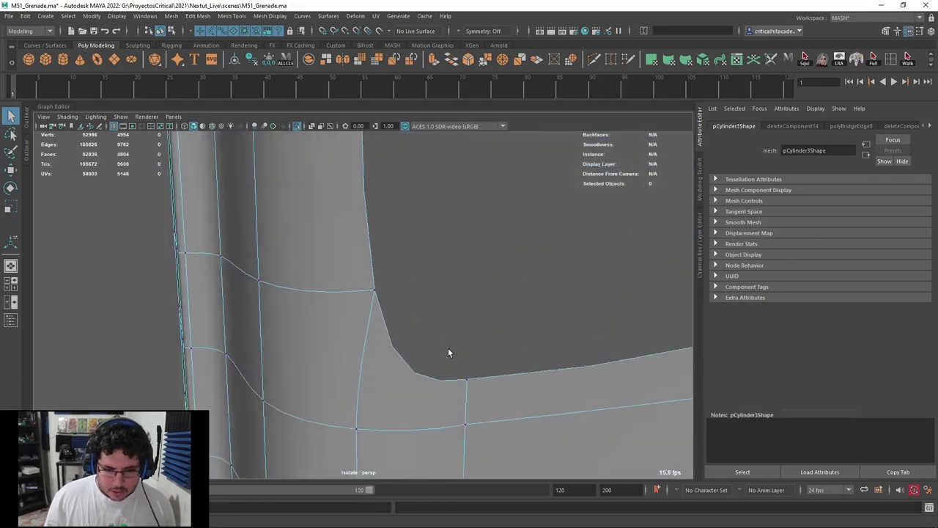
pyautogui.press('1')
pyautogui.moveTo(419, 252); pyautogui.dragTo(422, 270, button='right')
pyautogui.scroll(-5, 422, 271)
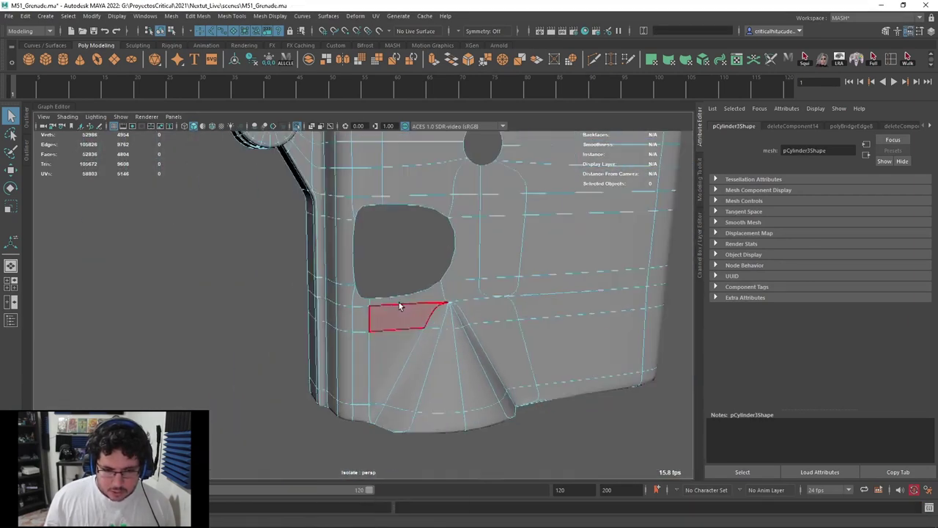
pyautogui.keyDown('alt'); pyautogui.moveTo(406, 283); pyautogui.dragTo(403, 302, button='middle'); pyautogui.keyUp('alt')
# Bridge the opening's long horizontal edges above the cone's tip and preview the smoothed mesh
pyautogui.press('1')
pyautogui.moveTo(403, 210); pyautogui.dragTo(402, 188, button='right')
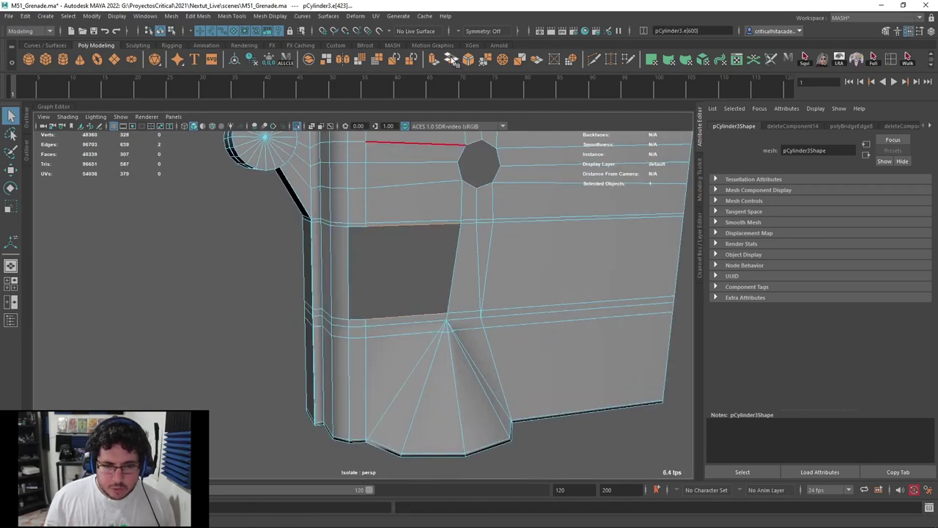
pyautogui.click(453, 61)
pyautogui.press('3')
# Delete the column of narrow faces between the rounded corner and the cone, from the support loops down to the base
pyautogui.moveTo(471, 249); pyautogui.dragTo(471, 276, button='right')
pyautogui.click(255, 300)
pyautogui.keyDown('alt'); pyautogui.moveTo(255, 301); pyautogui.dragTo(374, 303); pyautogui.keyUp('alt')
pyautogui.scroll(5, 382, 304)
pyautogui.moveTo(438, 247); pyautogui.dragTo(438, 279, button='right')
pyautogui.click(409, 369)
pyautogui.press('Delete')
pyautogui.keyDown('alt'); pyautogui.moveTo(409, 368); pyautogui.dragTo(378, 269, button='middle'); pyautogui.keyUp('alt')
pyautogui.scroll(4, 378, 271)
pyautogui.click(386, 317)
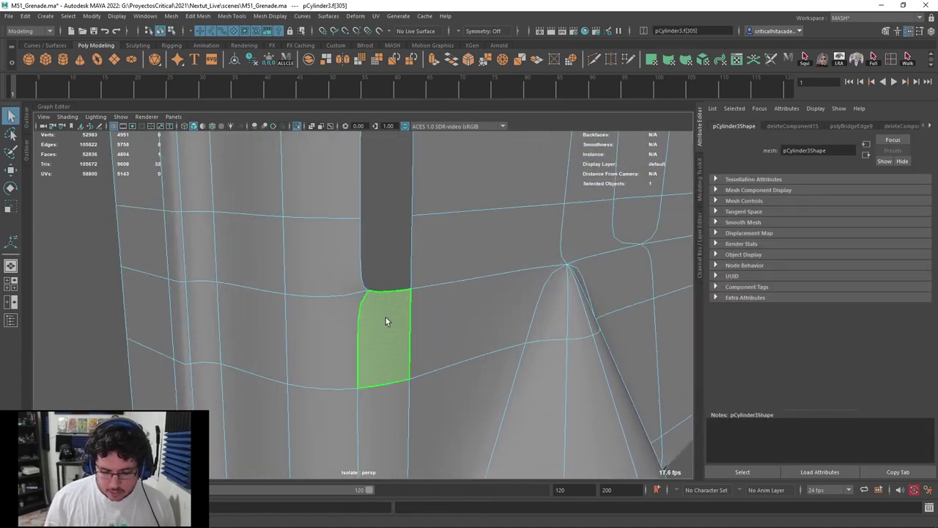
pyautogui.press('Delete')
pyautogui.scroll(-4, 389, 330)
pyautogui.keyDown('alt'); pyautogui.moveTo(393, 343); pyautogui.dragTo(379, 306, button='middle'); pyautogui.keyUp('alt')
pyautogui.scroll(2, 380, 307)
pyautogui.press('Delete')
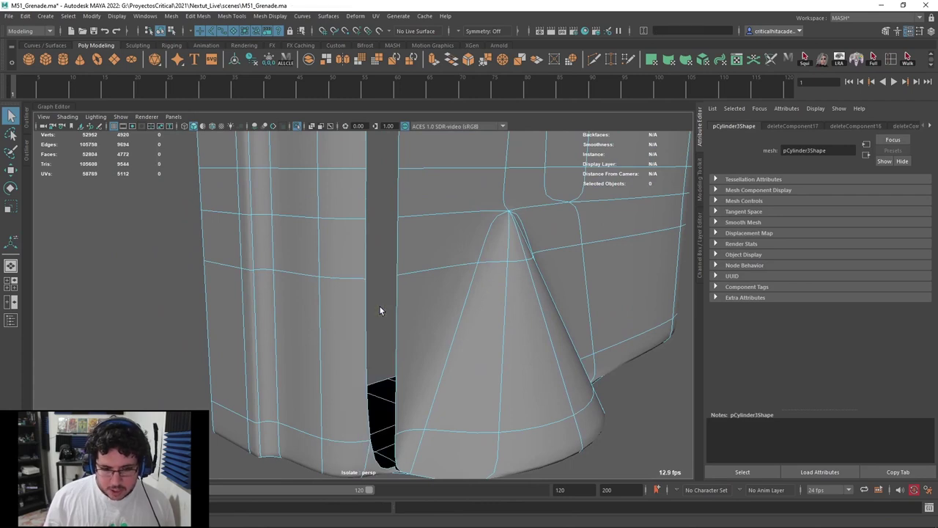
# Delete the remaining small faces at the lower end of the open column, along the block's base edge
pyautogui.keyDown('alt'); pyautogui.moveTo(402, 298); pyautogui.dragTo(404, 358); pyautogui.keyUp('alt')
pyautogui.scroll(7, 405, 359)
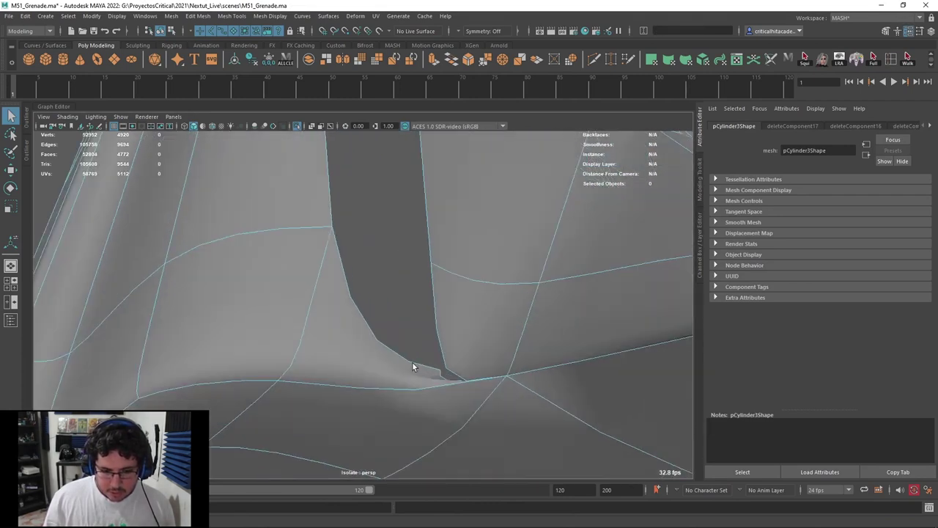
pyautogui.press('1')
pyautogui.press('3')
pyautogui.keyDown('alt'); pyautogui.moveTo(489, 402); pyautogui.dragTo(421, 341, button='middle'); pyautogui.keyUp('alt')
pyautogui.moveTo(413, 342); pyautogui.dragTo(354, 242, button='right')
pyautogui.moveTo(427, 307); pyautogui.dragTo(407, 350)
pyautogui.press('Delete')
pyautogui.scroll(-5, 403, 328)
pyautogui.moveTo(377, 308); pyautogui.dragTo(384, 346, button='right')
pyautogui.click(385, 346)
pyautogui.press('Delete')
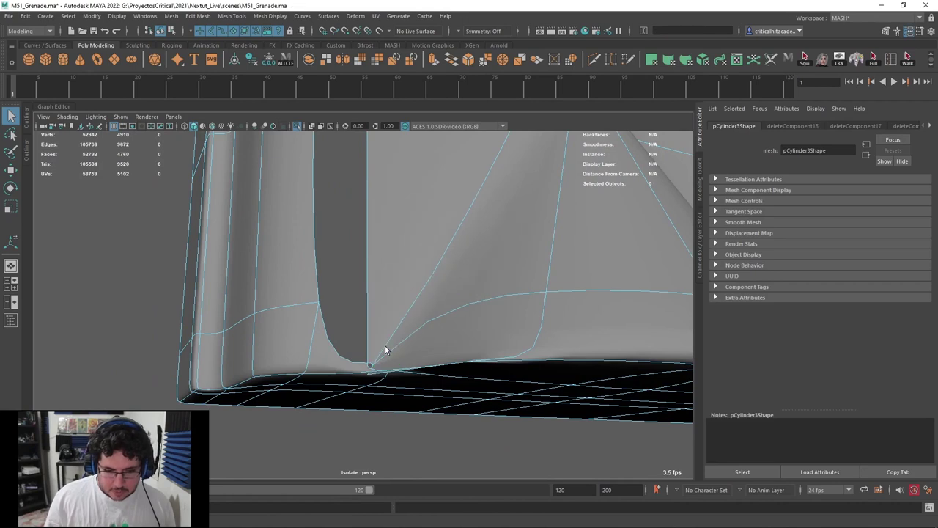
pyautogui.click(346, 356)
pyautogui.press('Delete')
# Delete the base-strip face under the cone's near side and the triangular face between the open column and the cone
pyautogui.press('1')
pyautogui.keyDown('alt'); pyautogui.moveTo(388, 349); pyautogui.dragTo(477, 337); pyautogui.keyUp('alt')
pyautogui.press('Delete')
pyautogui.scroll(3, 422, 330)
pyautogui.keyDown('alt'); pyautogui.moveTo(421, 330); pyautogui.dragTo(398, 282); pyautogui.keyUp('alt')
pyautogui.click(398, 282)
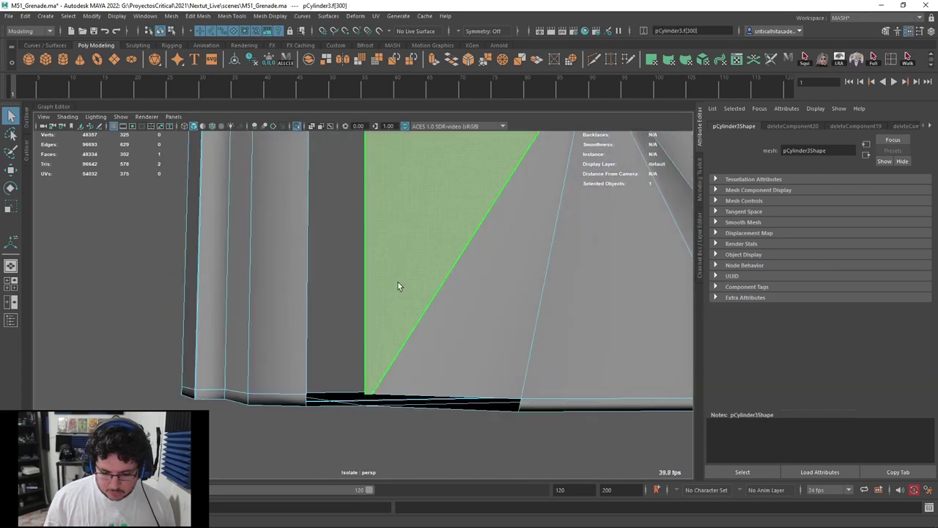
pyautogui.press('Delete')
# Bridge the cone's lower edge to the matching underside edge to rebuild the thin base strip
pyautogui.keyDown('alt'); pyautogui.moveTo(419, 315); pyautogui.dragTo(456, 313); pyautogui.keyUp('alt')
pyautogui.keyDown('alt'); pyautogui.moveTo(456, 313); pyautogui.dragTo(427, 287, button='right'); pyautogui.keyUp('alt')
pyautogui.press('3')
pyautogui.keyDown('alt'); pyautogui.moveTo(459, 318); pyautogui.dragTo(457, 278); pyautogui.keyUp('alt')
pyautogui.press('1')
pyautogui.keyDown('alt'); pyautogui.moveTo(484, 328); pyautogui.dragTo(396, 311, button='middle'); pyautogui.keyUp('alt')
pyautogui.keyDown('alt'); pyautogui.moveTo(367, 301); pyautogui.dragTo(402, 306, button='right'); pyautogui.keyUp('alt')
pyautogui.keyDown('alt'); pyautogui.moveTo(401, 306); pyautogui.dragTo(425, 250); pyautogui.keyUp('alt')
pyautogui.moveTo(425, 250); pyautogui.dragTo(432, 274, button='right')
pyautogui.click(452, 321)
pyautogui.moveTo(446, 311); pyautogui.dragTo(445, 284, button='right')
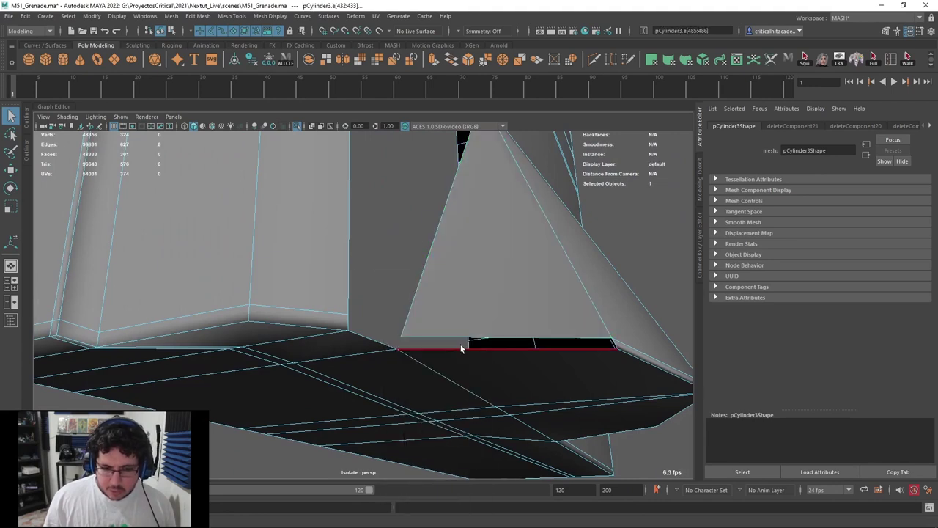
pyautogui.click(450, 60)
# Bridge the short vertical edges of the base strip between the rounded corner and the cone, and check it smoothed
pyautogui.keyDown('alt'); pyautogui.moveTo(492, 220); pyautogui.dragTo(459, 228, button='right'); pyautogui.keyUp('alt')
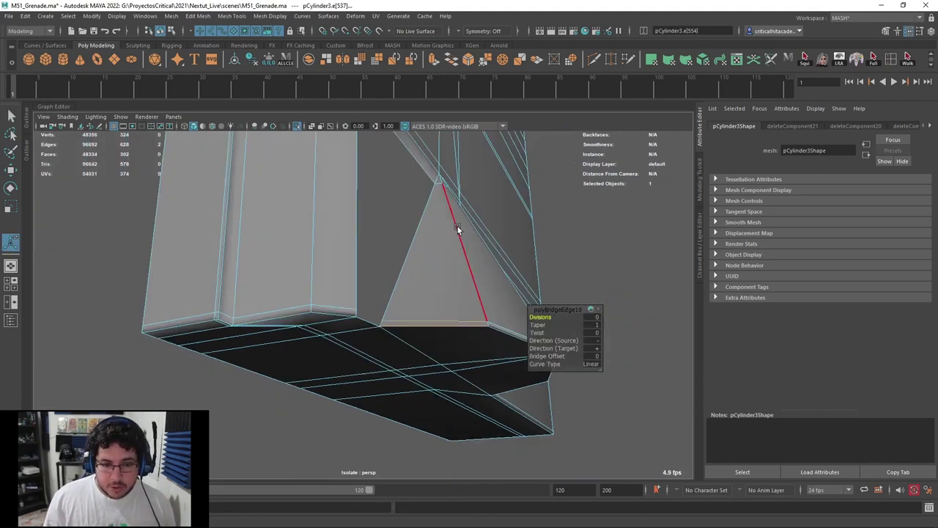
pyautogui.keyDown('alt'); pyautogui.moveTo(459, 228); pyautogui.dragTo(357, 288); pyautogui.keyUp('alt')
pyautogui.keyDown('alt'); pyautogui.moveTo(358, 288); pyautogui.dragTo(418, 249, button='middle'); pyautogui.keyUp('alt')
pyautogui.keyDown('alt'); pyautogui.moveTo(418, 249); pyautogui.dragTo(473, 321, button='right'); pyautogui.keyUp('alt')
pyautogui.press('3')
pyautogui.press('1')
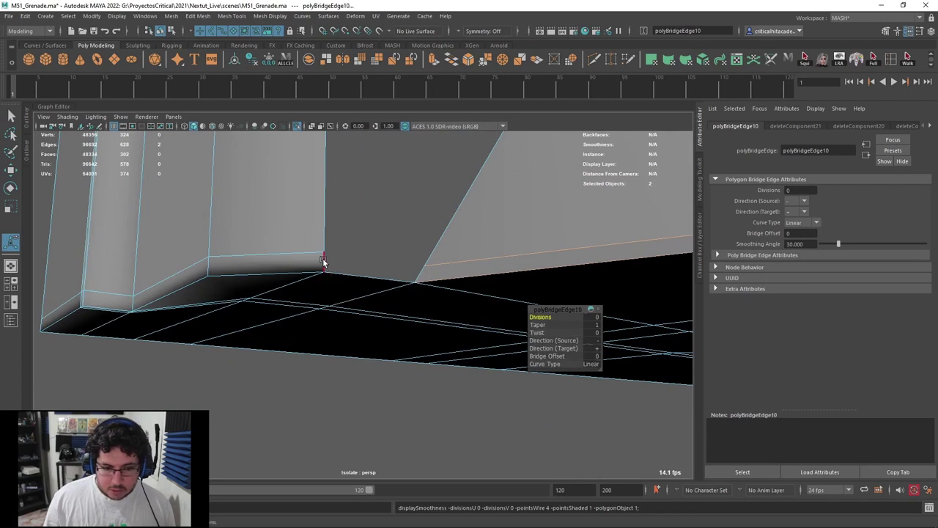
pyautogui.click(428, 279)
pyautogui.press('g')
pyautogui.scroll(-2, 441, 281)
pyautogui.press('3')
pyautogui.keyDown('alt'); pyautogui.moveTo(415, 293); pyautogui.dragTo(335, 309); pyautogui.keyUp('alt')
pyautogui.press('1')
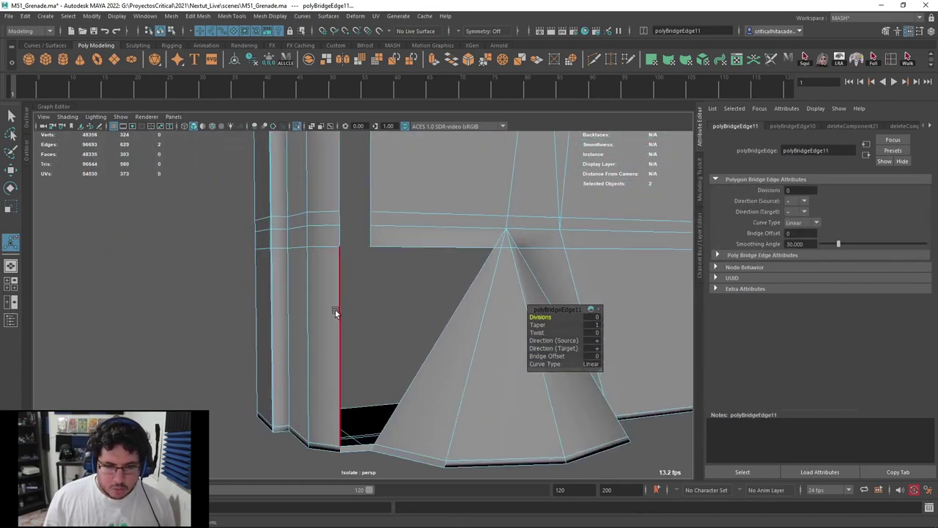
# Try to bridge the horizontal edge beside the cone's tip to the cone's slanted side edge
pyautogui.keyDown('alt'); pyautogui.moveTo(410, 297); pyautogui.dragTo(414, 236); pyautogui.keyUp('alt')
pyautogui.click(416, 233)
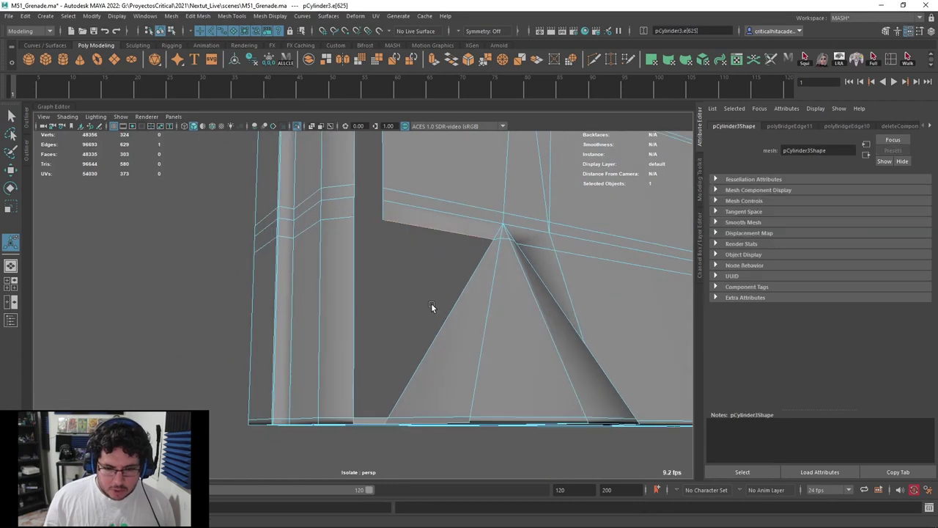
pyautogui.keyDown('shift'); pyautogui.click(443, 313); pyautogui.keyUp('shift')
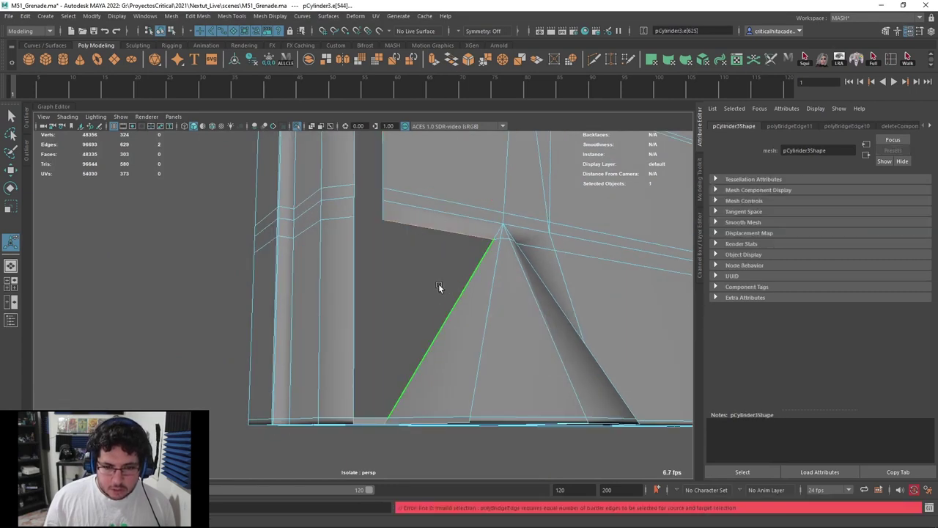
pyautogui.click(444, 286)
pyautogui.keyDown('alt'); pyautogui.moveTo(444, 286); pyautogui.dragTo(441, 302); pyautogui.keyUp('alt')
# Fill the triangular gap beside the cone with Append to Polygon and check it in smoothed display
pyautogui.click(271, 16)
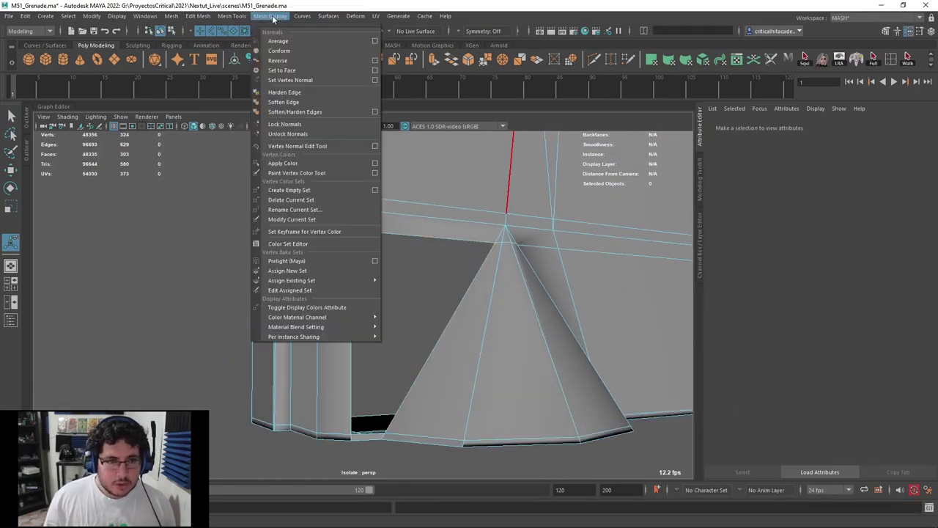
pyautogui.moveTo(242, 13)
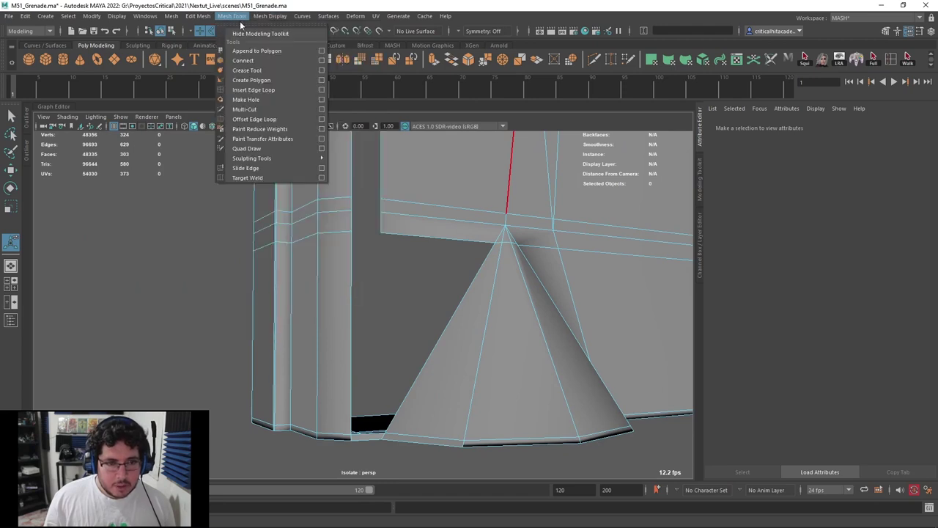
pyautogui.click(255, 51)
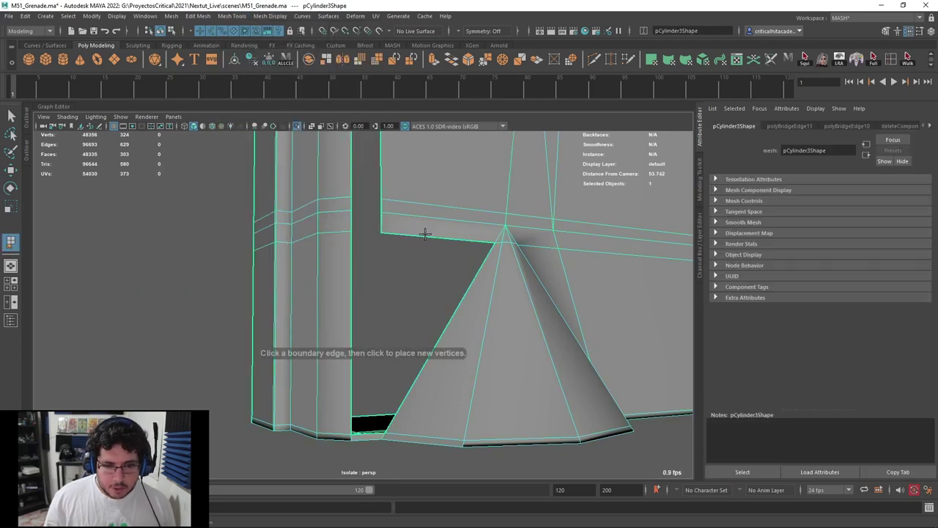
pyautogui.press('Return')
pyautogui.keyDown('alt'); pyautogui.moveTo(455, 312); pyautogui.dragTo(430, 326); pyautogui.keyUp('alt')
pyautogui.press('3')
pyautogui.press('1')
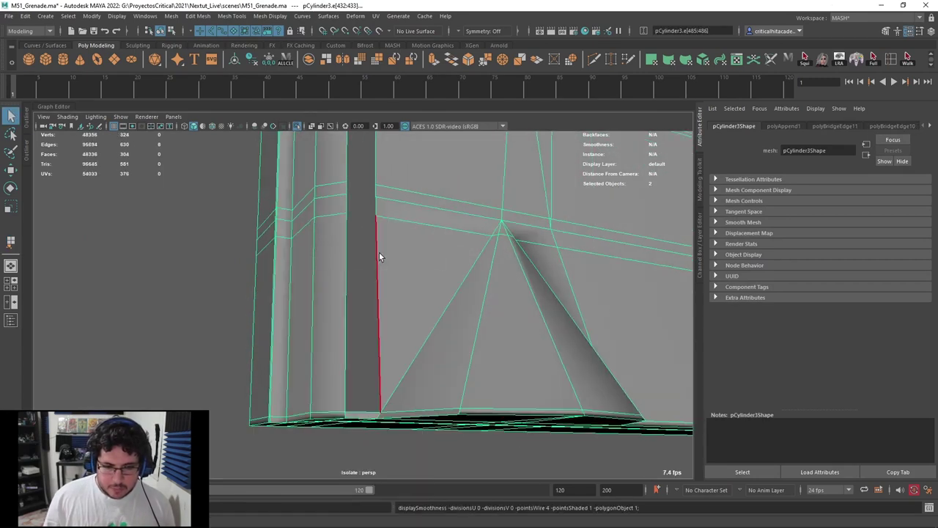
# Bridge the tall lower gap and the two small support-loop gaps between the rounded corner and the cone-side faces
pyautogui.click(447, 58)
pyautogui.click(348, 208)
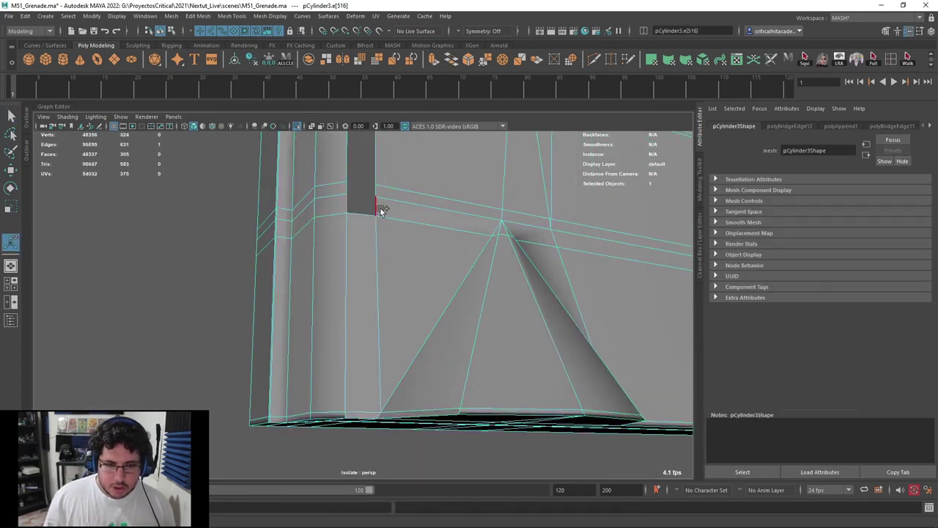
pyautogui.press('g')
pyautogui.click(346, 189)
pyautogui.keyDown('shift'); pyautogui.click(375, 189); pyautogui.keyUp('shift')
pyautogui.press('g')
pyautogui.press('3')
# Bridge the vertical edges of the last narrow gap above the support loops and preview the closed panel smoothed
pyautogui.keyDown('alt'); pyautogui.moveTo(413, 212); pyautogui.dragTo(422, 331, button='middle'); pyautogui.keyUp('alt')
pyautogui.press('1')
pyautogui.click(353, 240)
pyautogui.keyDown('shift'); pyautogui.click(387, 240); pyautogui.keyUp('shift')
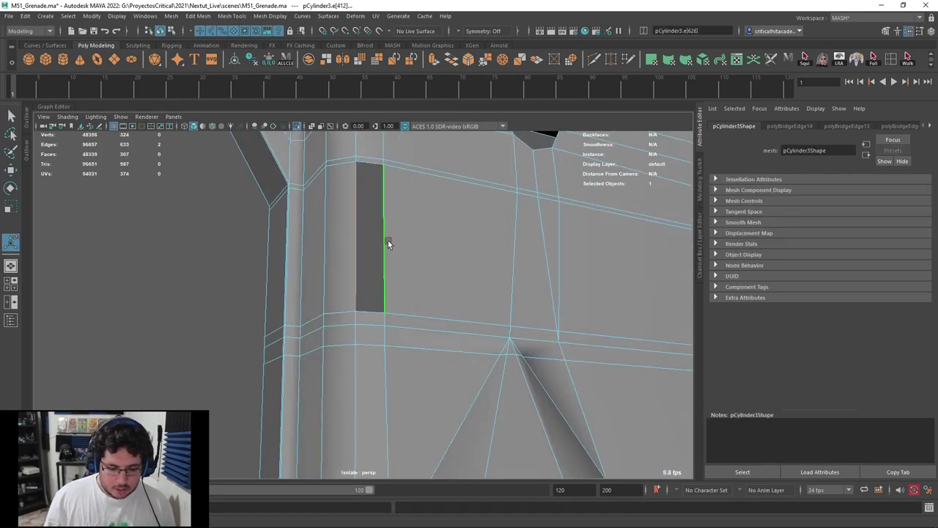
pyautogui.press('g')
pyautogui.press('3')
pyautogui.keyDown('alt'); pyautogui.moveTo(421, 302); pyautogui.dragTo(429, 263, button='right'); pyautogui.keyUp('alt')
# Close the remaining narrow side gap and examine the cone flare's lower corner in smoothed display
pyautogui.click(553, 195)
pyautogui.keyDown('alt'); pyautogui.moveTo(539, 212); pyautogui.dragTo(439, 293); pyautogui.keyUp('alt')
pyautogui.keyDown('alt'); pyautogui.moveTo(440, 293); pyautogui.dragTo(458, 323, button='right'); pyautogui.keyUp('alt')
pyautogui.keyDown('alt'); pyautogui.moveTo(458, 323); pyautogui.dragTo(414, 322); pyautogui.keyUp('alt')
pyautogui.click(413, 326)
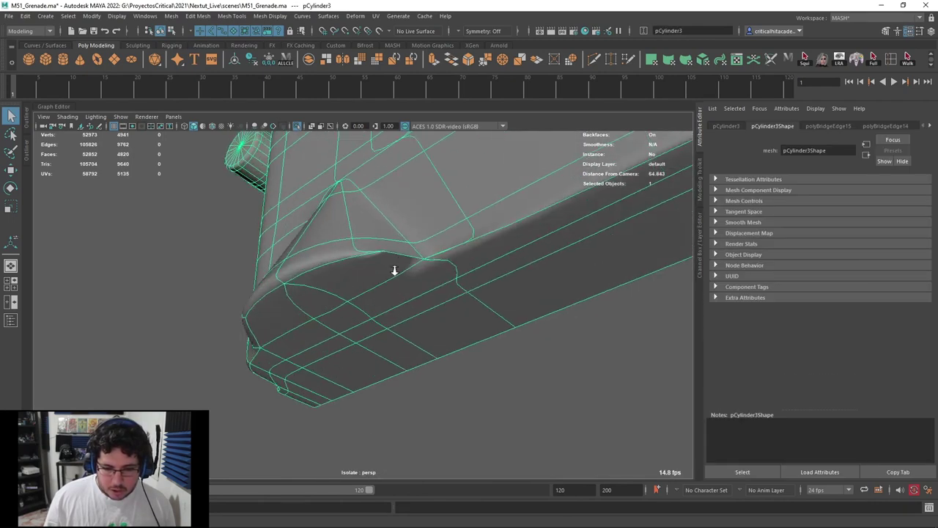
pyautogui.scroll(10, 400, 311)
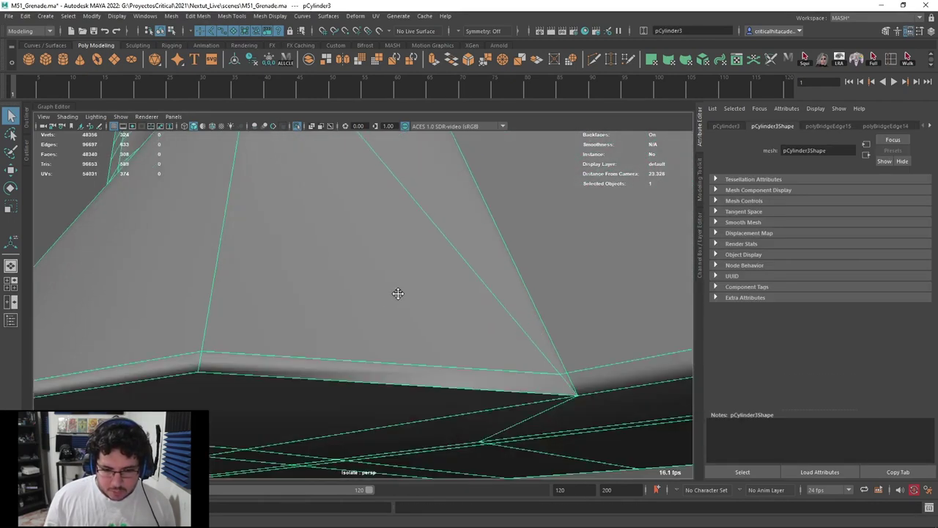
pyautogui.keyDown('alt'); pyautogui.moveTo(398, 293); pyautogui.dragTo(346, 284, button='middle'); pyautogui.keyUp('alt')
pyautogui.keyDown('alt'); pyautogui.moveTo(346, 284); pyautogui.dragTo(372, 276); pyautogui.keyUp('alt')
pyautogui.keyDown('alt'); pyautogui.moveTo(371, 276); pyautogui.dragTo(407, 297, button='right'); pyautogui.keyUp('alt')
pyautogui.press('3')
pyautogui.press('F11')
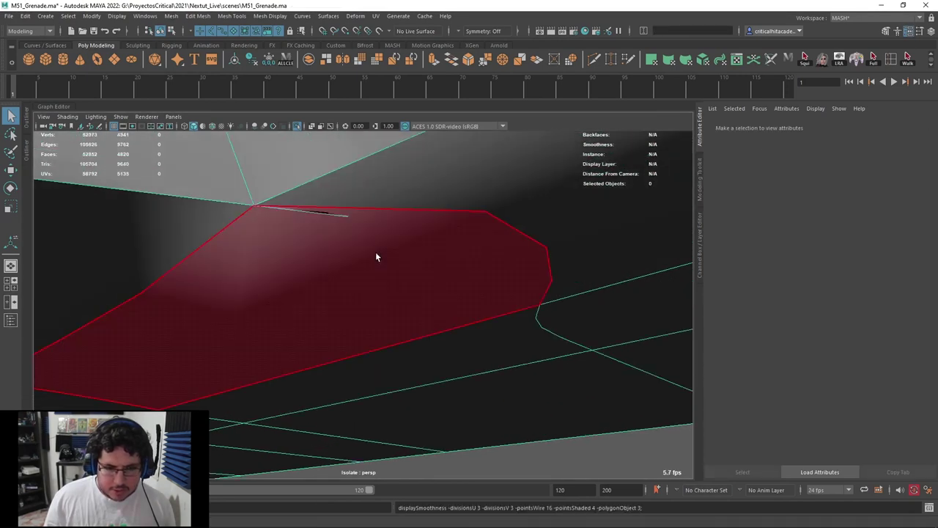
# Merge the two vertices at the cone flare's lower corner and preview the result smoothed
pyautogui.press('4')
pyautogui.press('1')
pyautogui.press('F9')
pyautogui.keyDown('alt'); pyautogui.moveTo(361, 289); pyautogui.dragTo(364, 233); pyautogui.keyUp('alt')
pyautogui.keyDown('alt'); pyautogui.moveTo(364, 233); pyautogui.dragTo(376, 230, button='right'); pyautogui.keyUp('alt')
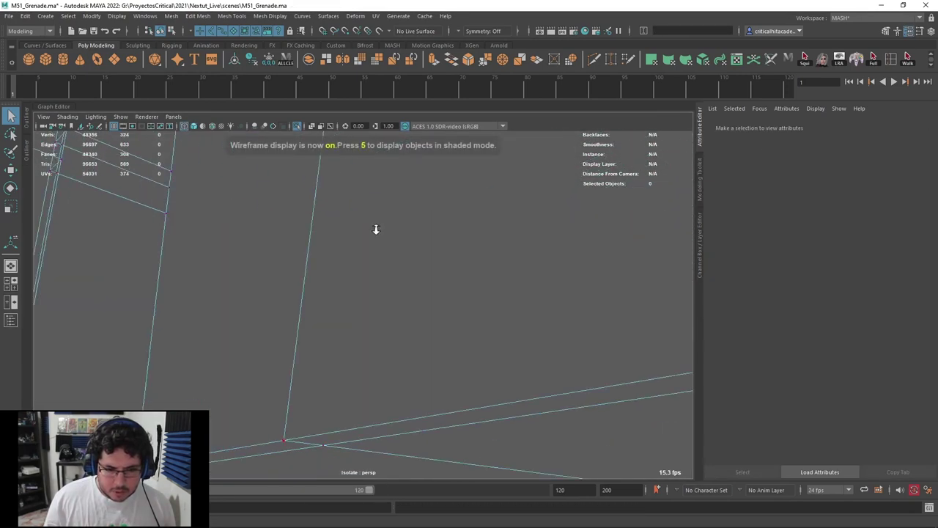
pyautogui.moveTo(445, 303); pyautogui.dragTo(401, 356)
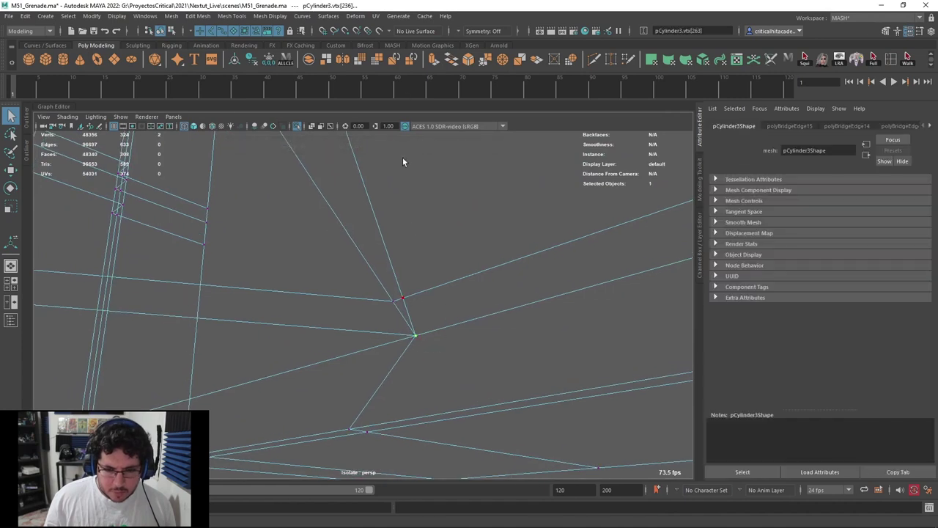
pyautogui.press('3')
pyautogui.keyDown('alt'); pyautogui.moveTo(453, 345); pyautogui.dragTo(450, 335, button='right'); pyautogui.keyUp('alt')
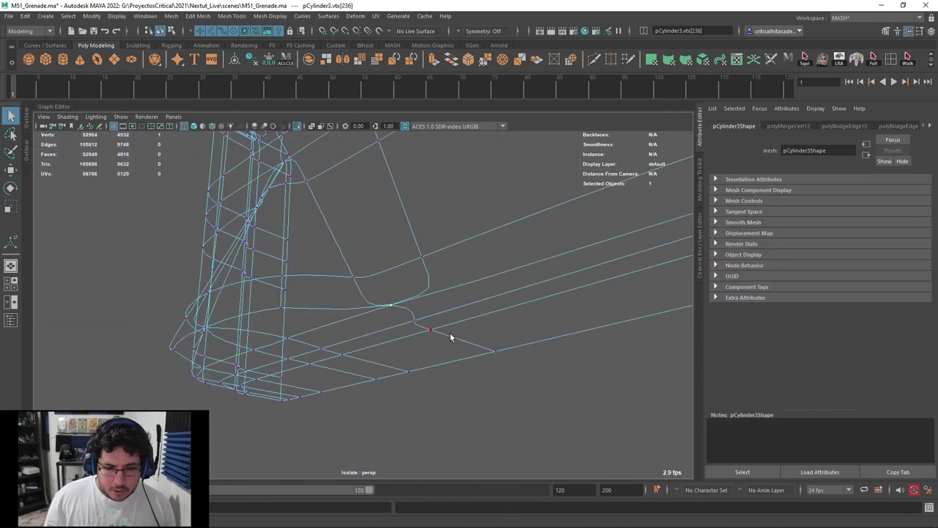
# Inspect the smoothed fuze block in shaded display, checking its underside, corners and cone flare from several angles
pyautogui.press('6')
pyautogui.keyDown('alt'); pyautogui.moveTo(438, 328); pyautogui.dragTo(458, 339); pyautogui.keyUp('alt')
pyautogui.press('F8')
pyautogui.keyDown('alt'); pyautogui.moveTo(460, 339); pyautogui.dragTo(438, 324, button='right'); pyautogui.keyUp('alt')
pyautogui.keyDown('alt'); pyautogui.moveTo(494, 407); pyautogui.dragTo(482, 361); pyautogui.keyUp('alt')
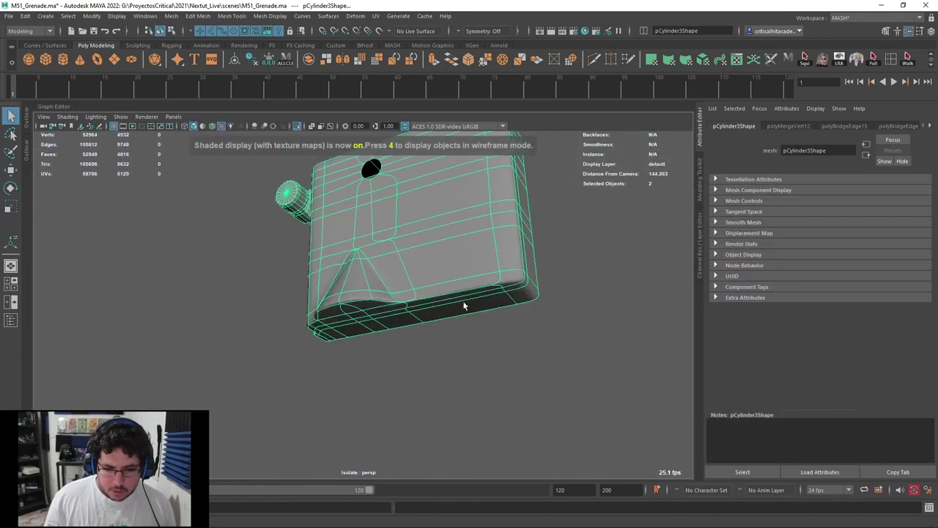
pyautogui.click(476, 326)
pyautogui.keyDown('alt'); pyautogui.moveTo(476, 326); pyautogui.dragTo(497, 344, button='right'); pyautogui.keyUp('alt')
pyautogui.keyDown('alt'); pyautogui.moveTo(497, 344); pyautogui.dragTo(533, 399); pyautogui.keyUp('alt')
pyautogui.keyDown('alt'); pyautogui.moveTo(533, 399); pyautogui.dragTo(478, 346, button='right'); pyautogui.keyUp('alt')
pyautogui.keyDown('alt'); pyautogui.moveTo(478, 345); pyautogui.dragTo(469, 373); pyautogui.keyUp('alt')
pyautogui.keyDown('alt'); pyautogui.moveTo(469, 374); pyautogui.dragTo(492, 366, button='right'); pyautogui.keyUp('alt')
pyautogui.keyDown('alt'); pyautogui.moveTo(493, 366); pyautogui.dragTo(420, 337); pyautogui.keyUp('alt')
pyautogui.click(485, 326)
pyautogui.keyDown('alt'); pyautogui.moveTo(419, 337); pyautogui.dragTo(357, 327, button='right'); pyautogui.keyUp('alt')
pyautogui.keyDown('alt'); pyautogui.moveTo(357, 327); pyautogui.dragTo(401, 331); pyautogui.keyUp('alt')
pyautogui.keyDown('alt'); pyautogui.moveTo(400, 332); pyautogui.dragTo(397, 344, button='middle'); pyautogui.keyUp('alt')
pyautogui.keyDown('alt'); pyautogui.moveTo(398, 344); pyautogui.dragTo(437, 328, button='right'); pyautogui.keyUp('alt')
pyautogui.keyDown('alt'); pyautogui.moveTo(437, 329); pyautogui.dragTo(393, 341); pyautogui.keyUp('alt')
pyautogui.hotkey('alt', 'Tab')
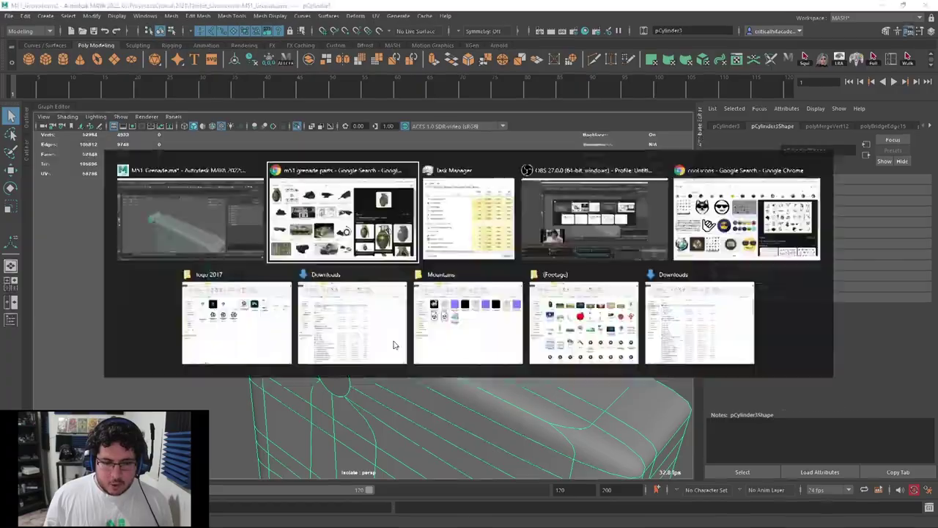
pyautogui.hotkey('alt', 'Tab')
# Show the other grenade parts again and extrude the side hole's border edges inward with a local translate Z of -0.771
pyautogui.keyDown('alt'); pyautogui.moveTo(369, 268); pyautogui.dragTo(498, 323); pyautogui.keyUp('alt')
pyautogui.click(298, 127)
pyautogui.keyDown('alt'); pyautogui.moveTo(498, 322); pyautogui.dragTo(501, 334, button='middle'); pyautogui.keyUp('alt')
pyautogui.keyDown('alt'); pyautogui.moveTo(501, 334); pyautogui.dragTo(497, 290); pyautogui.keyUp('alt')
pyautogui.keyDown('alt'); pyautogui.moveTo(497, 290); pyautogui.dragTo(397, 327, button='middle'); pyautogui.keyUp('alt')
pyautogui.keyDown('alt'); pyautogui.moveTo(397, 327); pyautogui.dragTo(427, 332, button='right'); pyautogui.keyUp('alt')
pyautogui.keyDown('alt'); pyautogui.moveTo(427, 332); pyautogui.dragTo(401, 296); pyautogui.keyUp('alt')
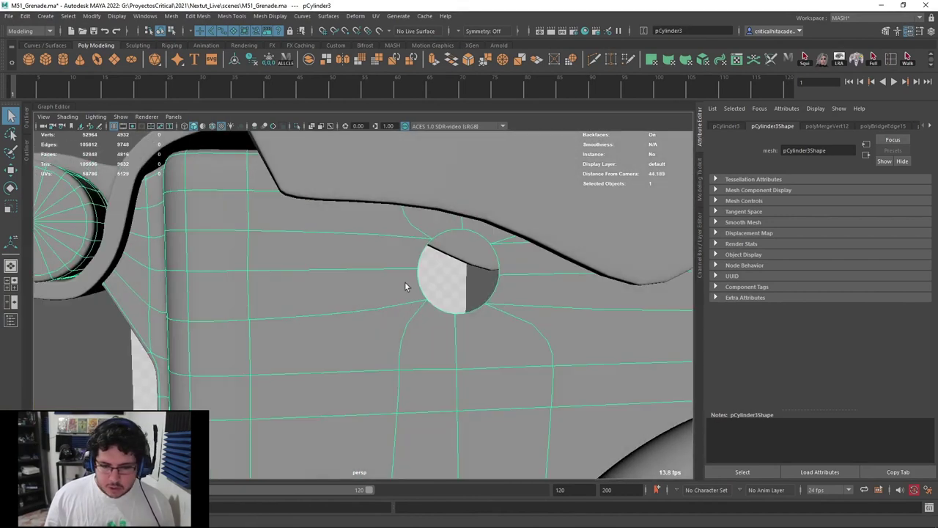
pyautogui.hotkey('ctrl', 'e')
pyautogui.keyDown('alt'); pyautogui.moveTo(450, 304); pyautogui.dragTo(491, 334); pyautogui.keyUp('alt')
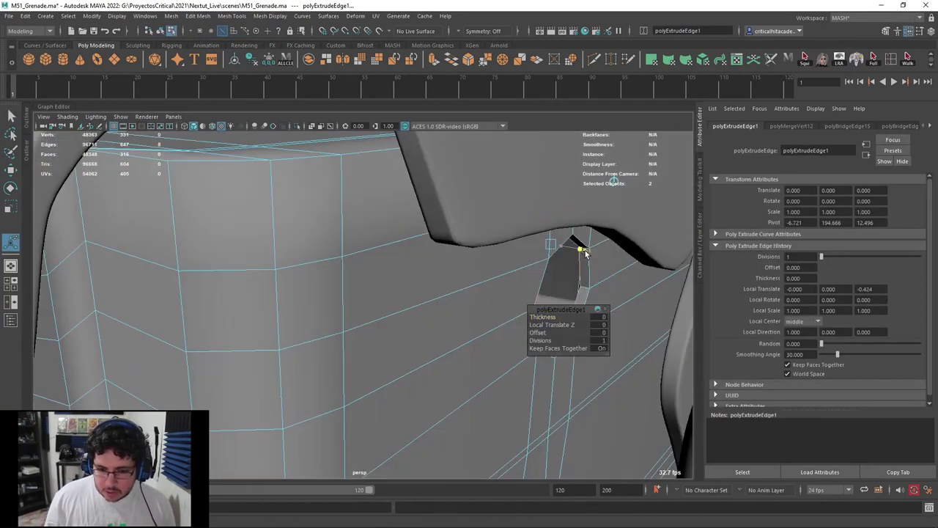
pyautogui.moveTo(586, 252); pyautogui.dragTo(578, 253)
pyautogui.keyDown('alt'); pyautogui.moveTo(431, 286); pyautogui.dragTo(502, 285); pyautogui.keyUp('alt')
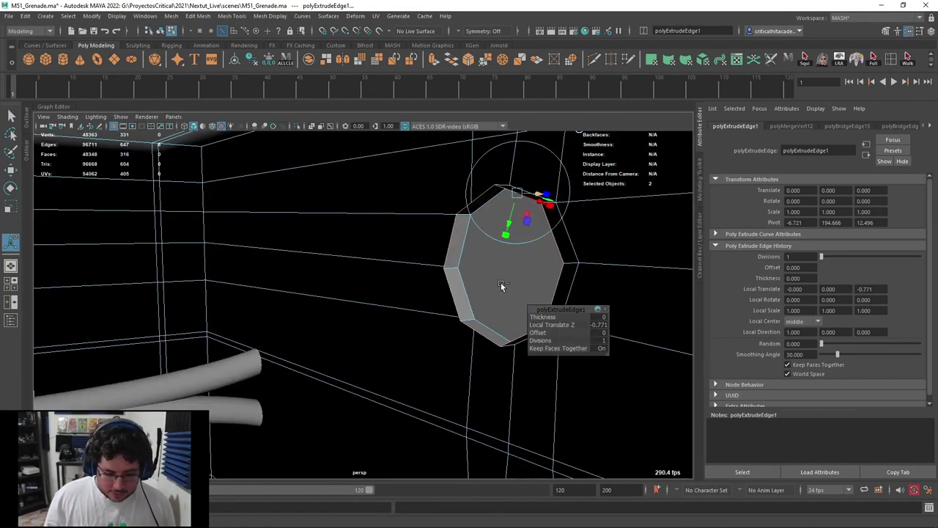
# Extrude the hole's inner border edges further inward with a local translate Z of -0.885 and preview it smoothed
pyautogui.keyDown('alt'); pyautogui.moveTo(510, 198); pyautogui.dragTo(492, 193); pyautogui.keyUp('alt')
pyautogui.moveTo(502, 164); pyautogui.dragTo(462, 302)
pyautogui.press('3')
pyautogui.scroll(-5, 476, 297)
pyautogui.moveTo(455, 248); pyautogui.dragTo(462, 277, button='right')
pyautogui.scroll(-5, 466, 303)
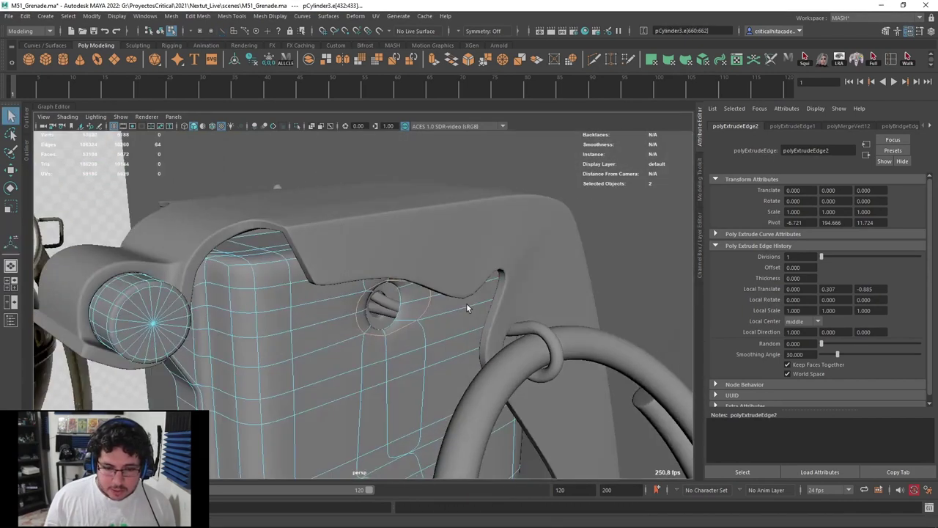
# Bevel the side hole's outer rim edges with a fraction of about 0.38 and check the smoothed hole
pyautogui.press('1')
pyautogui.scroll(8, 479, 340)
pyautogui.doubleClick(471, 249)
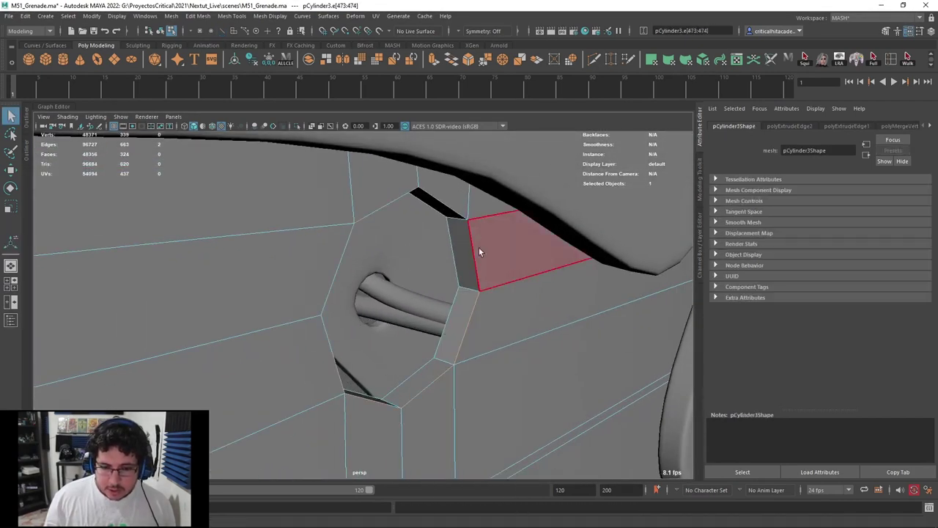
pyautogui.keyDown('alt'); pyautogui.moveTo(453, 240); pyautogui.dragTo(477, 251); pyautogui.keyUp('alt')
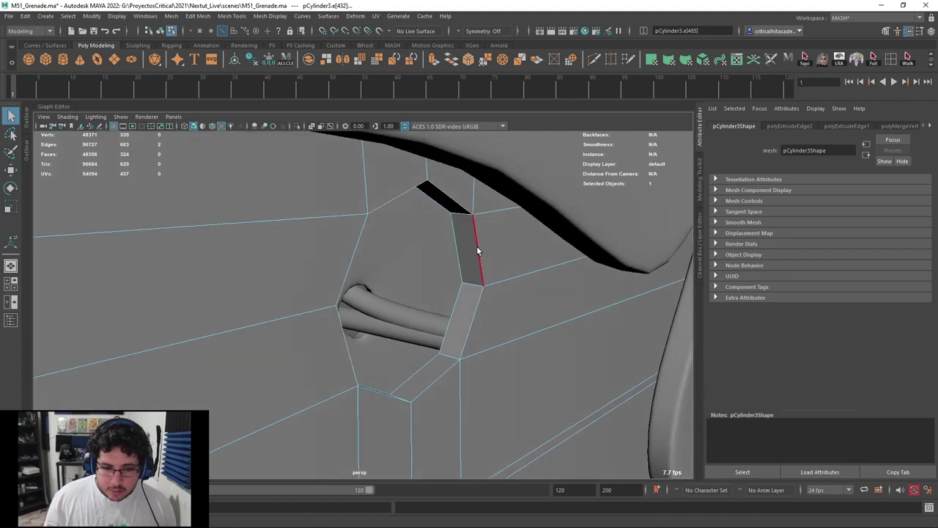
pyautogui.hotkey('ctrl', 'z')
pyautogui.keyDown('shift'); pyautogui.click(443, 379); pyautogui.keyUp('shift')
pyautogui.keyDown('shift'); pyautogui.click(401, 398); pyautogui.keyUp('shift')
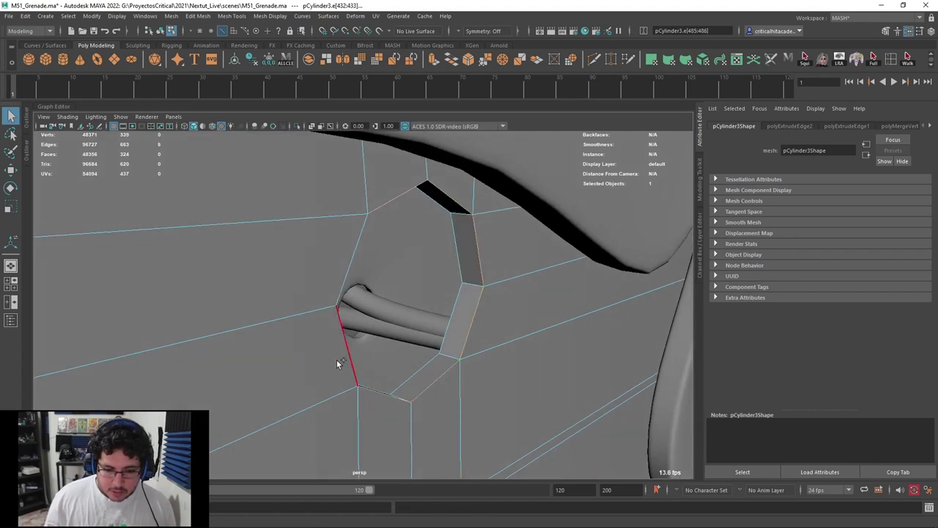
pyautogui.click(466, 59)
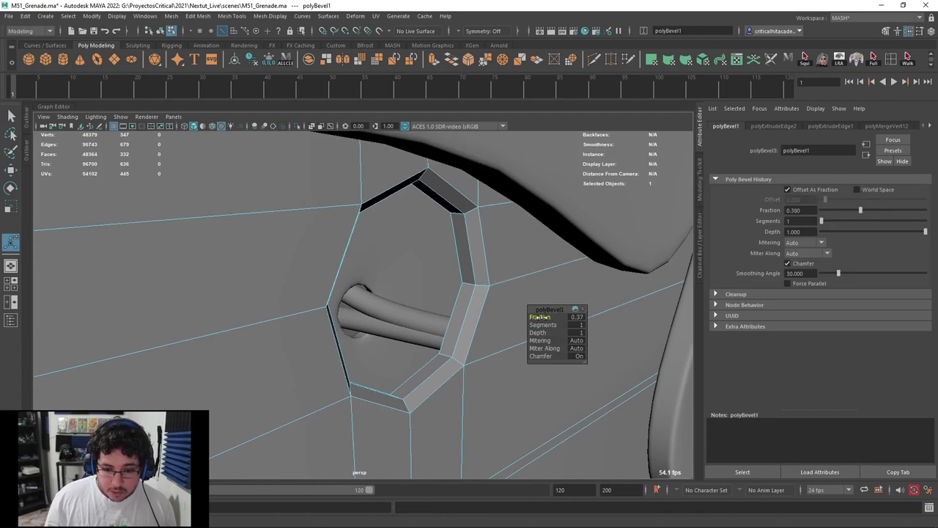
pyautogui.press('3')
pyautogui.press('q')
pyautogui.scroll(-6, 546, 283)
pyautogui.keyDown('alt'); pyautogui.moveTo(545, 283); pyautogui.dragTo(443, 280); pyautogui.keyUp('alt')
# Mirror the half fuze block mesh to create its opposite side and check the complete block
pyautogui.click(603, 241)
pyautogui.click(454, 183)
pyautogui.keyDown('alt'); pyautogui.moveTo(454, 183); pyautogui.dragTo(383, 324); pyautogui.keyUp('alt')
pyautogui.scroll(-5, 403, 266)
pyautogui.click(354, 314)
pyautogui.press('space')
pyautogui.click(383, 325)
pyautogui.keyDown('shift'); pyautogui.rightClick(372, 322); pyautogui.keyUp('shift')
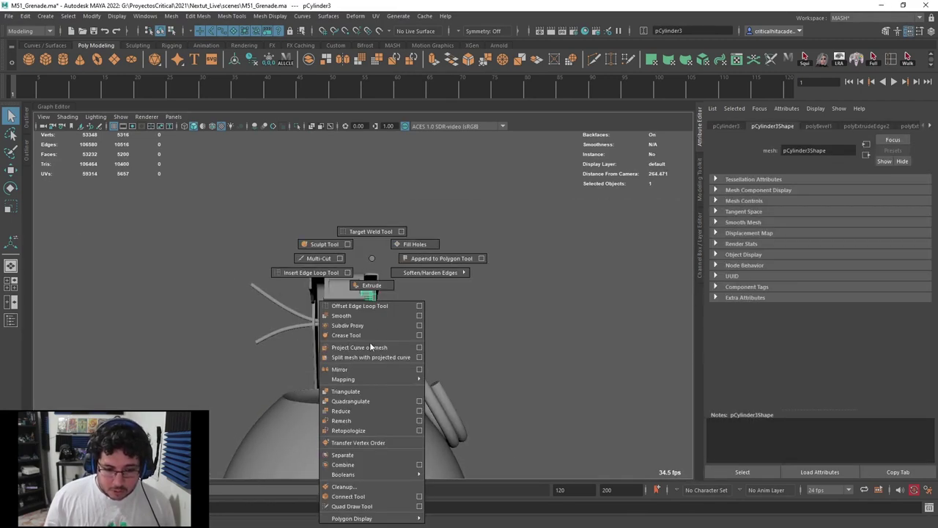
pyautogui.click(351, 372)
pyautogui.click(477, 311)
pyautogui.keyDown('alt'); pyautogui.moveTo(477, 310); pyautogui.dragTo(315, 294); pyautogui.keyUp('alt')
pyautogui.scroll(-2, 377, 312)
pyautogui.scroll(2, 359, 326)
pyautogui.scroll(2, 337, 320)
pyautogui.scroll(-3, 372, 316)
pyautogui.keyDown('alt'); pyautogui.moveTo(315, 295); pyautogui.dragTo(336, 279, button='middle'); pyautogui.keyUp('alt')
# Compare the gap between the fuze block and the grenade body with the reference photo in the front view
pyautogui.press('space')
pyautogui.moveTo(335, 279); pyautogui.dragTo(339, 301)
pyautogui.scroll(-4, 339, 301)
pyautogui.scroll(2, 384, 372)
pyautogui.keyDown('alt'); pyautogui.moveTo(384, 371); pyautogui.dragTo(381, 326, button='middle'); pyautogui.keyUp('alt')
pyautogui.scroll(1, 397, 343)
pyautogui.scroll(1, 364, 358)
pyautogui.scroll(2, 382, 325)
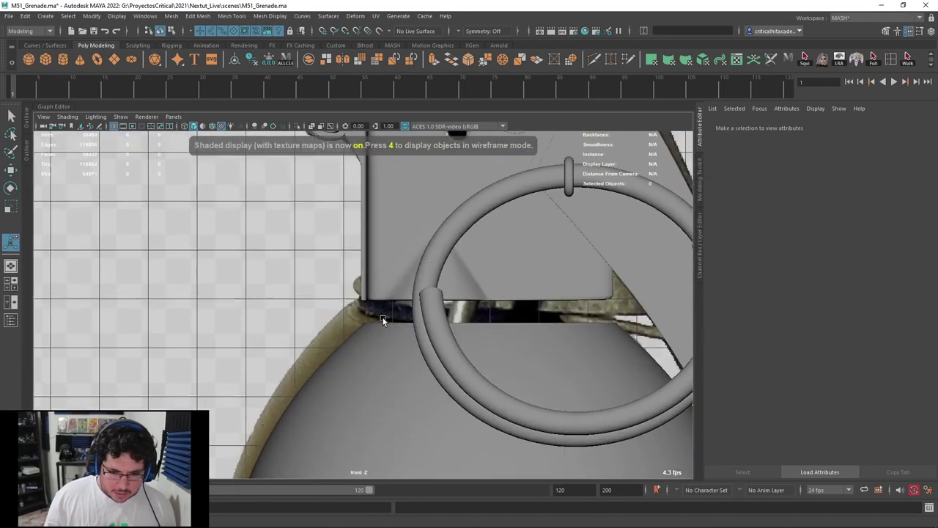
pyautogui.press('4')
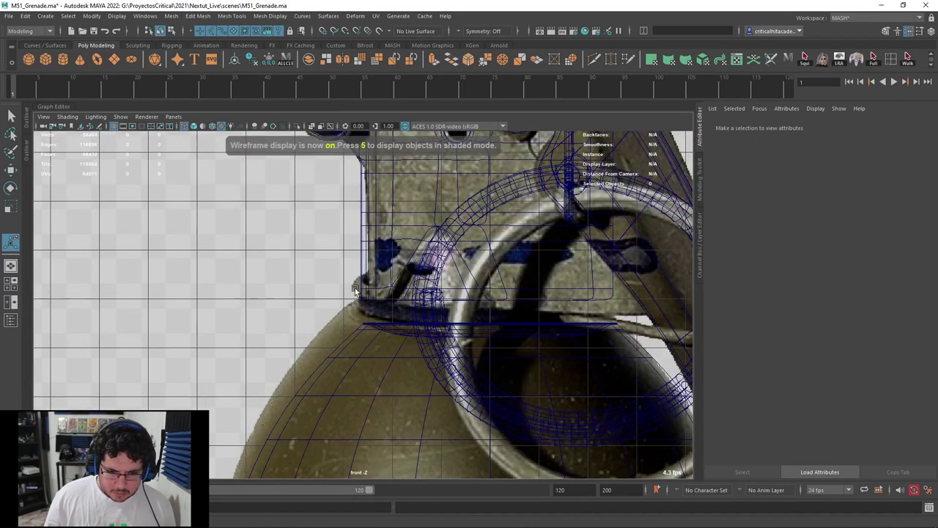
pyautogui.click(400, 348)
pyautogui.press('6')
pyautogui.press('space')
pyautogui.moveTo(401, 343); pyautogui.dragTo(406, 302)
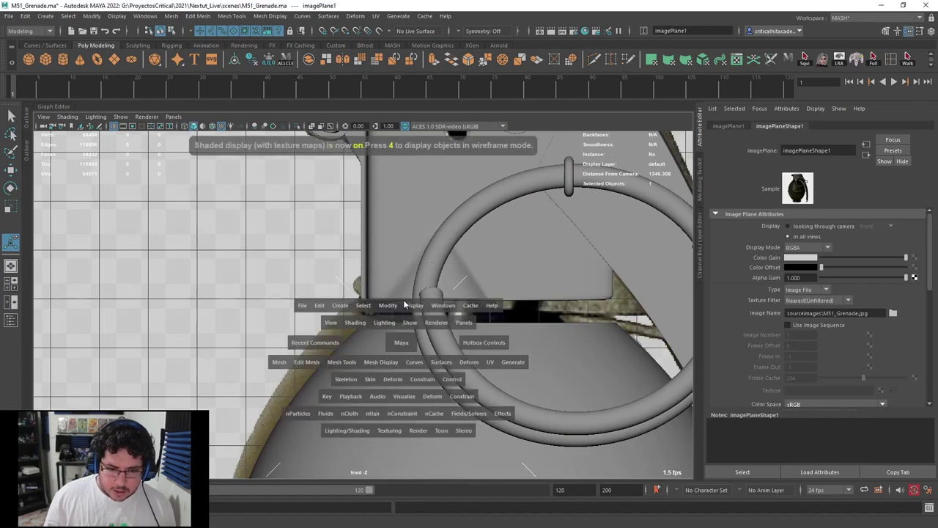
pyautogui.keyDown('alt'); pyautogui.moveTo(406, 341); pyautogui.dragTo(362, 325); pyautogui.keyUp('alt')
# Extrude the ring of faces inside the grenade body's top rim upward to meet the fuze block's underside
pyautogui.click(325, 380)
pyautogui.scroll(3, 326, 378)
pyautogui.scroll(2, 352, 300)
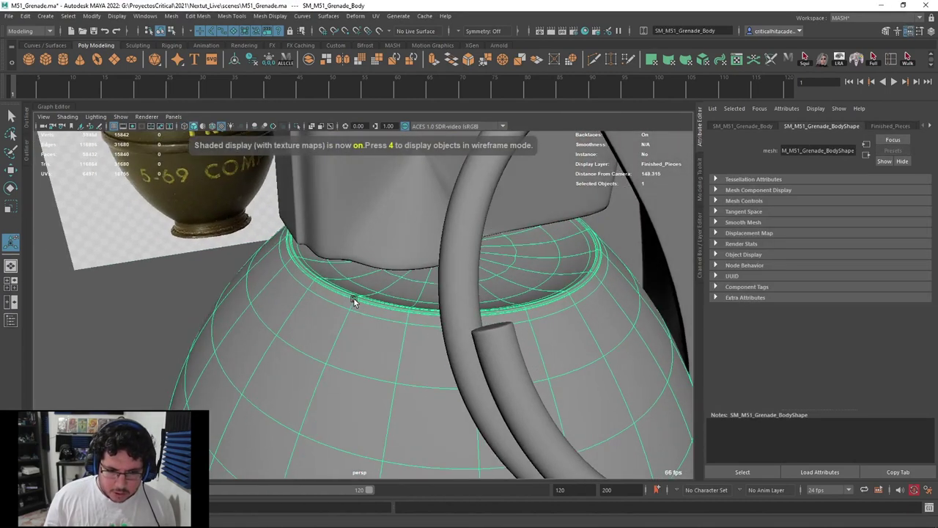
pyautogui.press('4')
pyautogui.keyDown('alt'); pyautogui.moveTo(353, 272); pyautogui.dragTo(334, 259); pyautogui.keyUp('alt')
pyautogui.scroll(3, 336, 255)
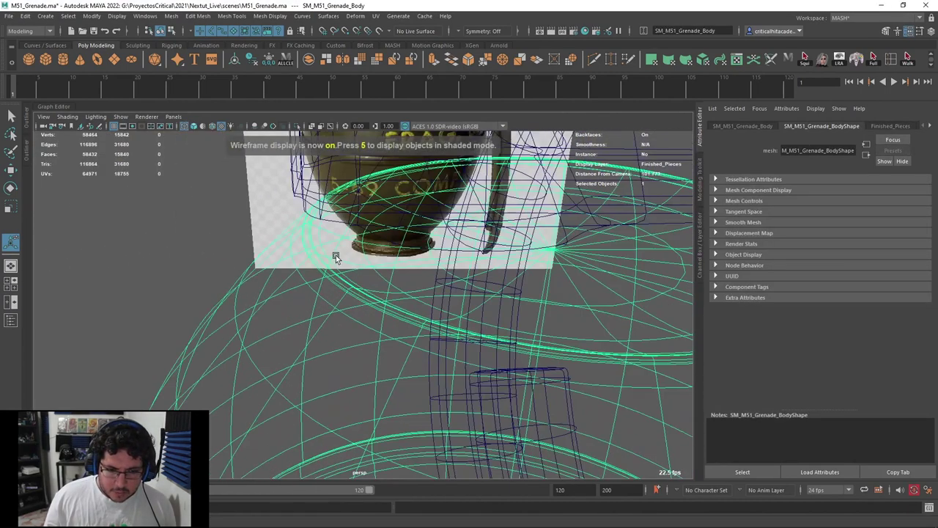
pyautogui.click(343, 250)
pyautogui.press('5')
pyautogui.moveTo(351, 250); pyautogui.dragTo(352, 274, button='right')
pyautogui.click(352, 258)
pyautogui.press('4')
pyautogui.moveTo(355, 272)
pyautogui.keyDown('alt'); pyautogui.mouseDown()
pyautogui.moveTo(367, 310)
pyautogui.moveTo(389, 293)
pyautogui.mouseUp(); pyautogui.keyUp('alt')
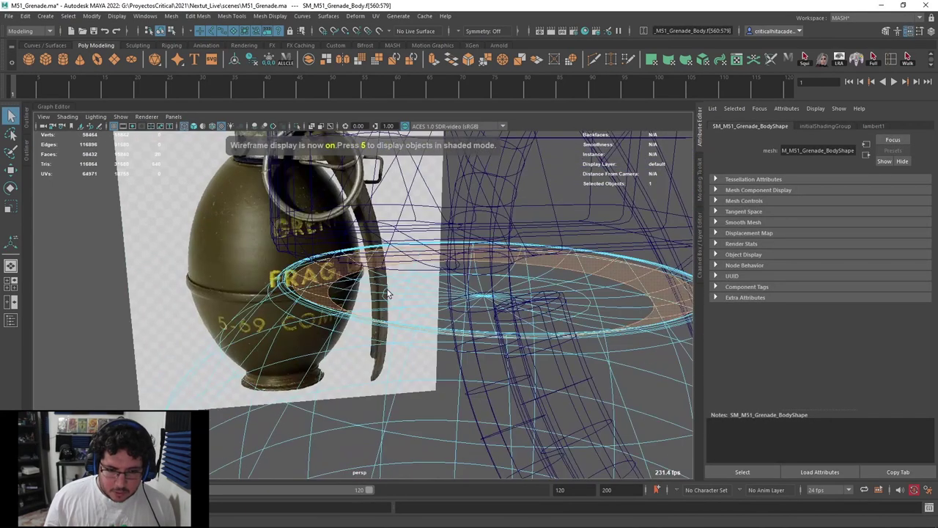
pyautogui.press('w')
pyautogui.moveTo(489, 236)
pyautogui.mouseDown()
pyautogui.moveTo(493, 187)
pyautogui.moveTo(489, 231)
pyautogui.mouseUp()
pyautogui.press('r')
pyautogui.press('1')
pyautogui.moveTo(431, 282)
pyautogui.keyDown('alt'); pyautogui.mouseDown()
pyautogui.moveTo(440, 295)
pyautogui.moveTo(433, 256)
pyautogui.mouseUp(); pyautogui.keyUp('alt')
pyautogui.press('6')
pyautogui.keyDown('alt'); pyautogui.moveTo(433, 256); pyautogui.dragTo(461, 249, button='right'); pyautogui.keyUp('alt')
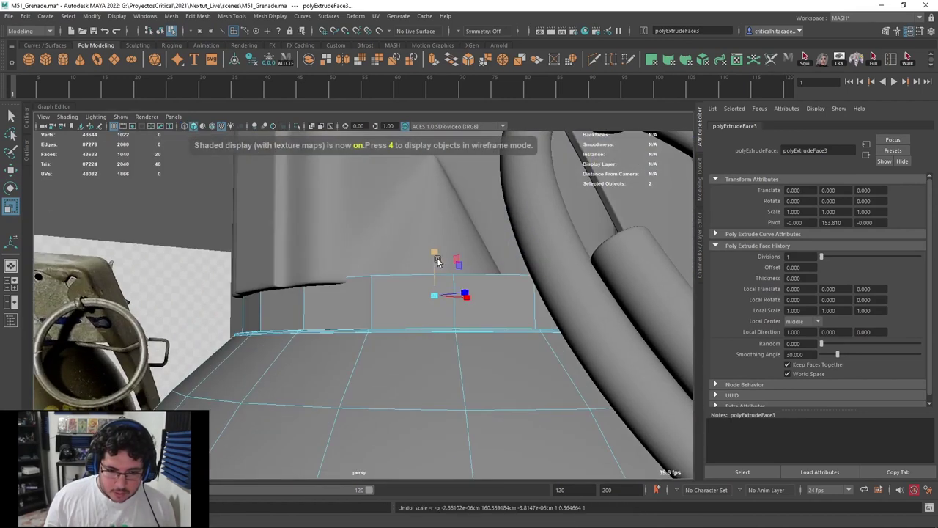
pyautogui.press('w')
# Inset the neck ring's outer faces with an offset of about 0.7 and extrude them inward with a thickness of -0.83
pyautogui.keyDown('alt'); pyautogui.moveTo(299, 275); pyautogui.dragTo(282, 306); pyautogui.keyUp('alt')
pyautogui.keyDown('alt'); pyautogui.moveTo(277, 327); pyautogui.dragTo(362, 312, button='right'); pyautogui.keyUp('alt')
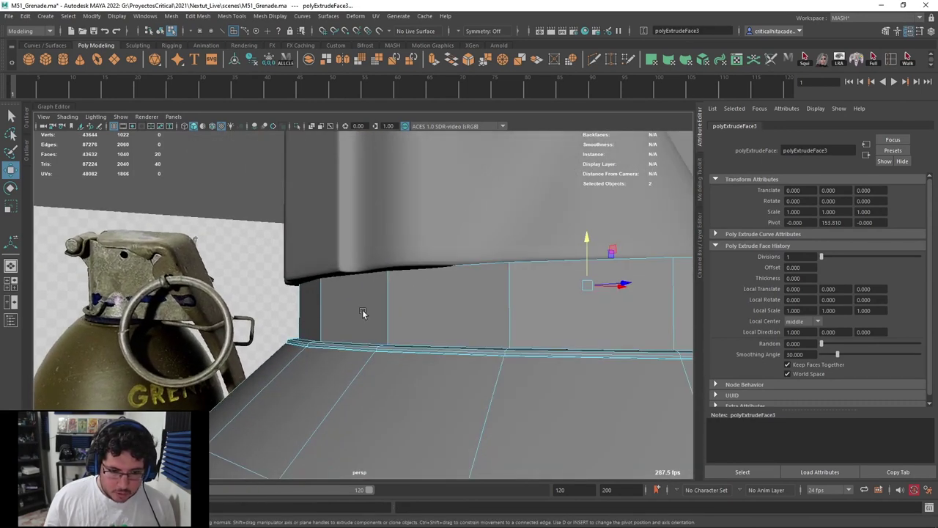
pyautogui.keyDown('alt'); pyautogui.moveTo(362, 310); pyautogui.dragTo(356, 278, button='middle'); pyautogui.keyUp('alt')
pyautogui.click(333, 295)
pyautogui.keyDown('shift'); pyautogui.doubleClick(415, 295); pyautogui.keyUp('shift')
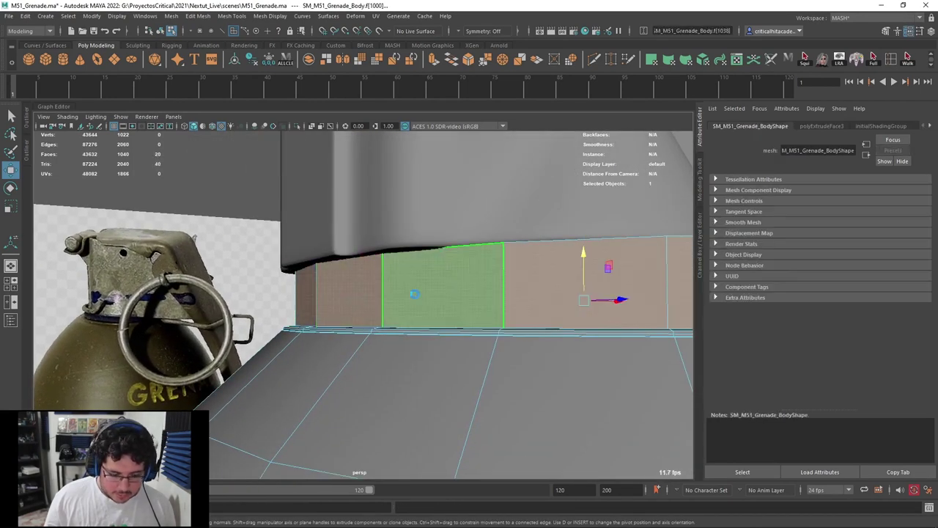
pyautogui.hotkey('ctrl', 'e')
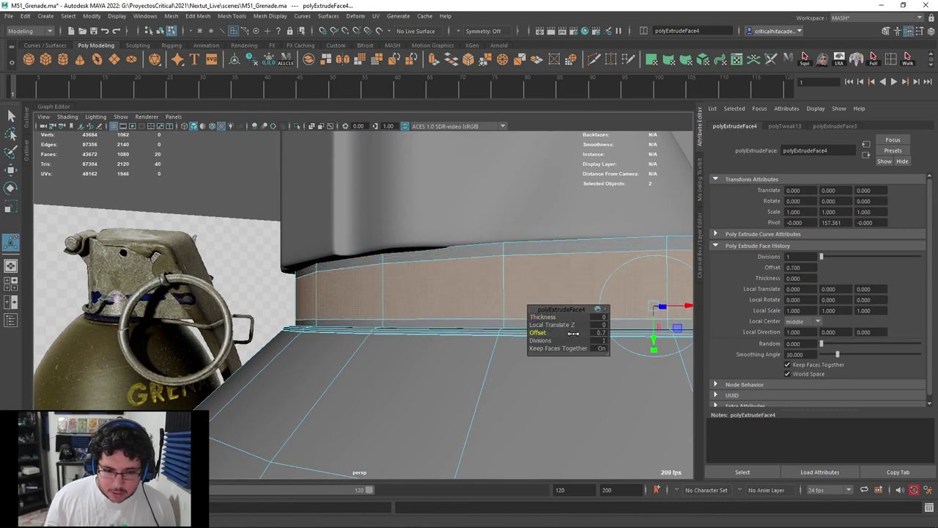
pyautogui.keyDown('alt'); pyautogui.moveTo(566, 335); pyautogui.dragTo(550, 334, button='middle'); pyautogui.keyUp('alt')
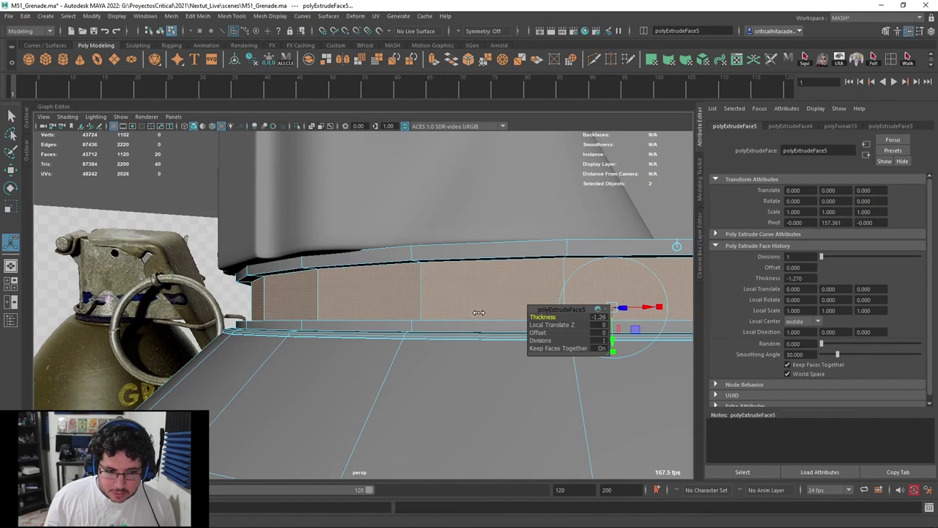
pyautogui.moveTo(492, 312); pyautogui.dragTo(487, 312)
pyautogui.keyDown('alt'); pyautogui.moveTo(476, 311); pyautogui.dragTo(333, 318); pyautogui.keyUp('alt')
pyautogui.press('q')
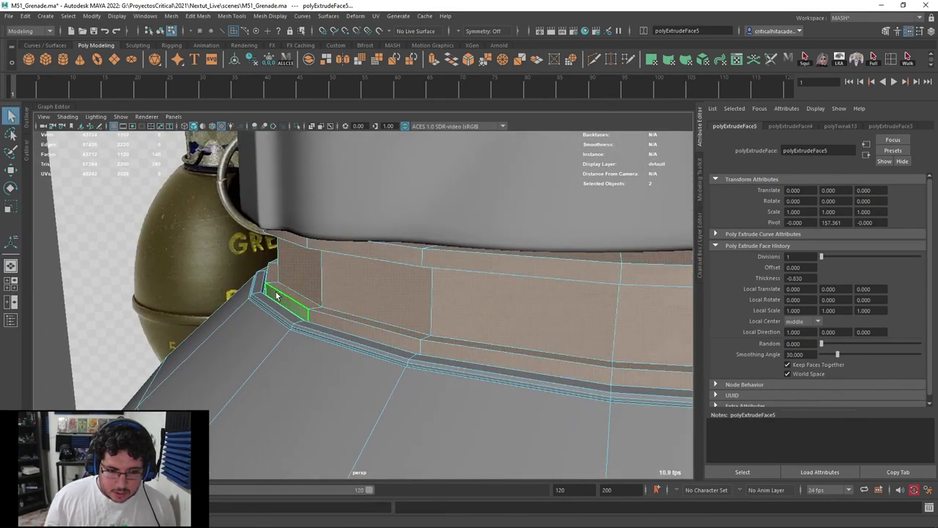
# Bevel the edge loops of the neck groove with a fraction of about 0.36 and preview the body smoothed
pyautogui.click(278, 288)
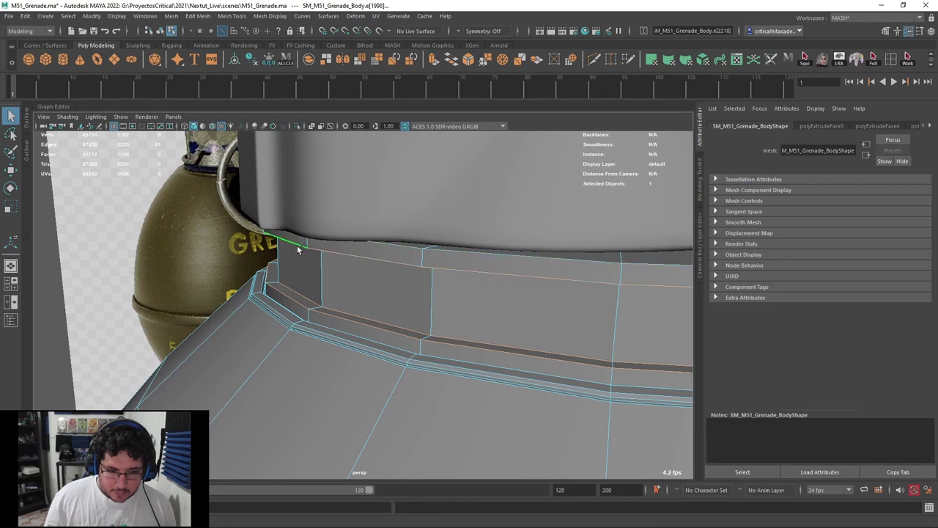
pyautogui.keyDown('alt'); pyautogui.moveTo(325, 255); pyautogui.dragTo(332, 264); pyautogui.keyUp('alt')
pyautogui.keyDown('shift'); pyautogui.doubleClick(335, 264); pyautogui.keyUp('shift')
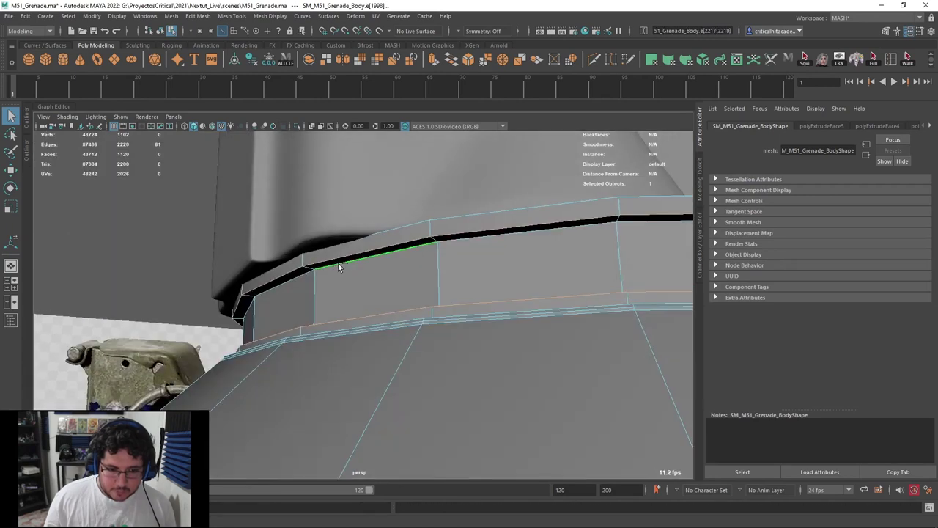
pyautogui.click(468, 60)
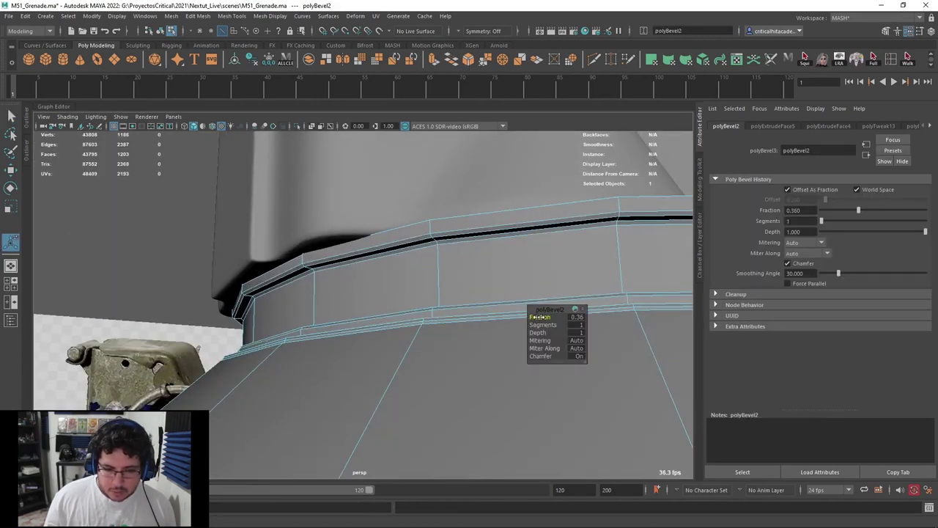
pyautogui.press('3')
pyautogui.click(209, 243)
pyautogui.scroll(-5, 322, 279)
pyautogui.keyDown('alt'); pyautogui.moveTo(322, 279); pyautogui.dragTo(366, 244); pyautogui.keyUp('alt')
pyautogui.scroll(-3, 466, 257)
pyautogui.scroll(-4, 466, 256)
# Examine how the mirrored fuze block, grooved neck and handle fit together from several sides
pyautogui.click(412, 299)
pyautogui.moveTo(366, 244); pyautogui.dragTo(431, 213, button='right')
pyautogui.click(502, 180)
pyautogui.keyDown('alt'); pyautogui.moveTo(373, 308); pyautogui.dragTo(348, 244); pyautogui.keyUp('alt')
pyautogui.click(348, 244)
pyautogui.keyDown('alt'); pyautogui.moveTo(348, 244); pyautogui.dragTo(348, 270, button='middle'); pyautogui.keyUp('alt')
pyautogui.keyDown('alt'); pyautogui.moveTo(373, 275); pyautogui.dragTo(259, 319); pyautogui.keyUp('alt')
pyautogui.keyDown('alt'); pyautogui.moveTo(349, 326); pyautogui.dragTo(281, 322); pyautogui.keyUp('alt')
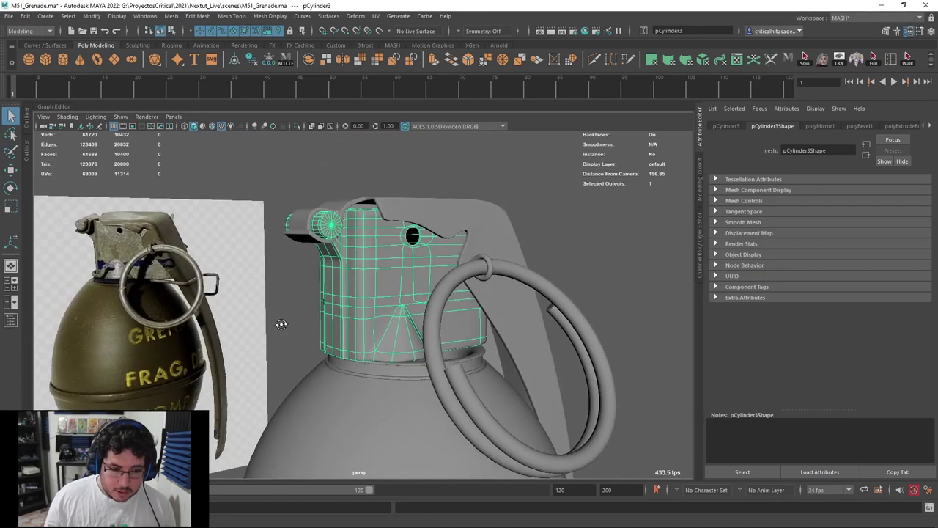
pyautogui.keyDown('alt'); pyautogui.moveTo(198, 300); pyautogui.dragTo(338, 330); pyautogui.keyUp('alt')
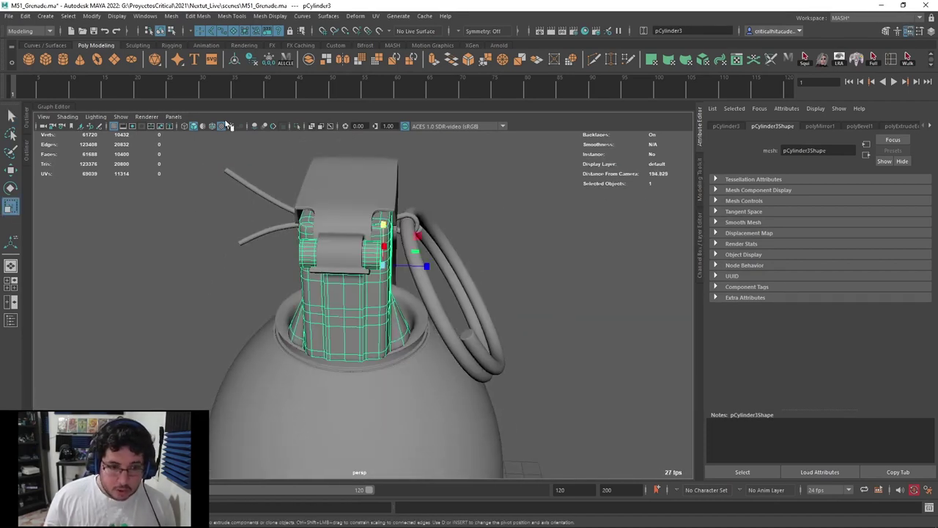
pyautogui.moveTo(394, 263); pyautogui.dragTo(221, 256)
pyautogui.keyDown('alt'); pyautogui.moveTo(320, 294); pyautogui.dragTo(389, 319); pyautogui.keyUp('alt')
pyautogui.click(402, 218)
pyautogui.keyDown('alt'); pyautogui.moveTo(402, 218); pyautogui.dragTo(380, 349); pyautogui.keyUp('alt')
pyautogui.scroll(-5, 389, 385)
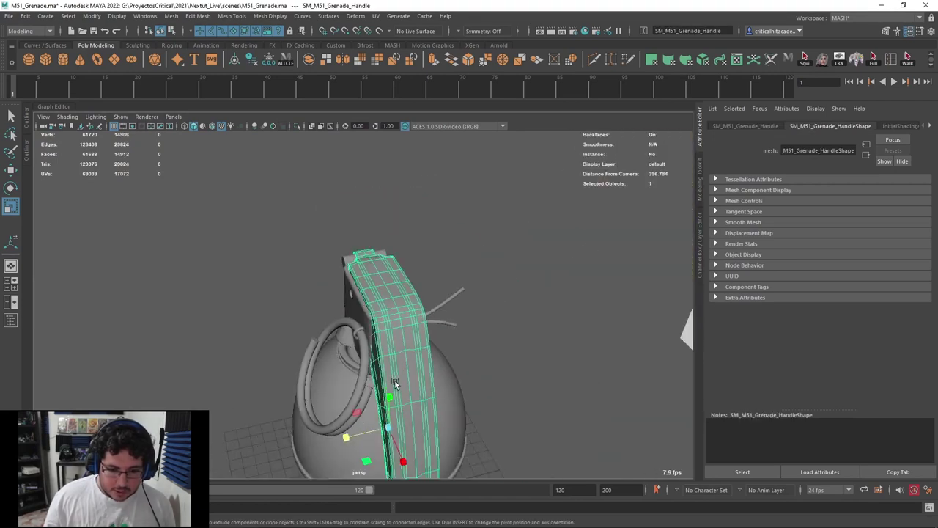
# Scale the grenade handle slightly wider across its width
pyautogui.keyDown('alt'); pyautogui.moveTo(394, 380); pyautogui.dragTo(379, 320, button='middle'); pyautogui.keyUp('alt')
pyautogui.scroll(3, 377, 322)
pyautogui.moveTo(339, 401); pyautogui.dragTo(328, 398)
pyautogui.scroll(3, 340, 337)
# Stretch the pin wire along its length so both ends reach farther out from the sides of the handle
pyautogui.keyDown('alt'); pyautogui.moveTo(341, 333); pyautogui.dragTo(350, 365, button='middle'); pyautogui.keyUp('alt')
pyautogui.click(348, 361)
pyautogui.press('q')
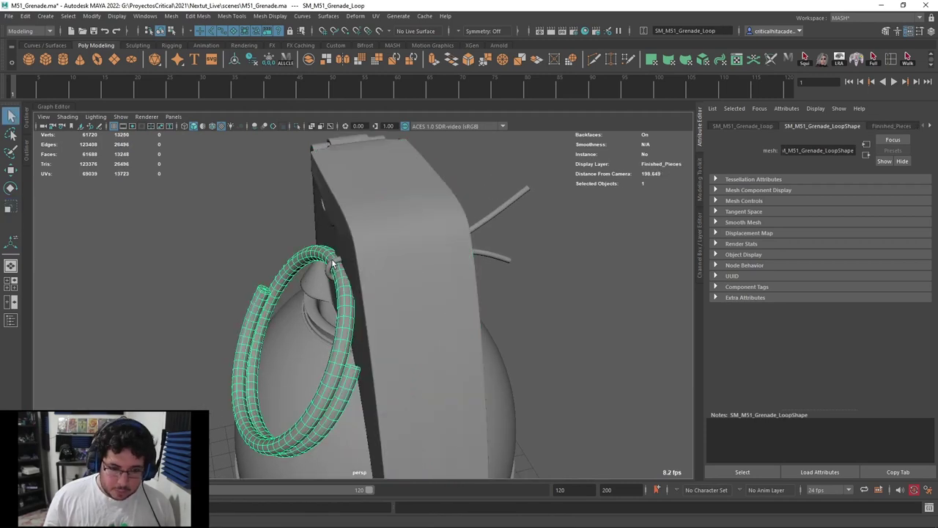
pyautogui.keyDown('shift'); pyautogui.click(335, 264); pyautogui.keyUp('shift')
pyautogui.press('w')
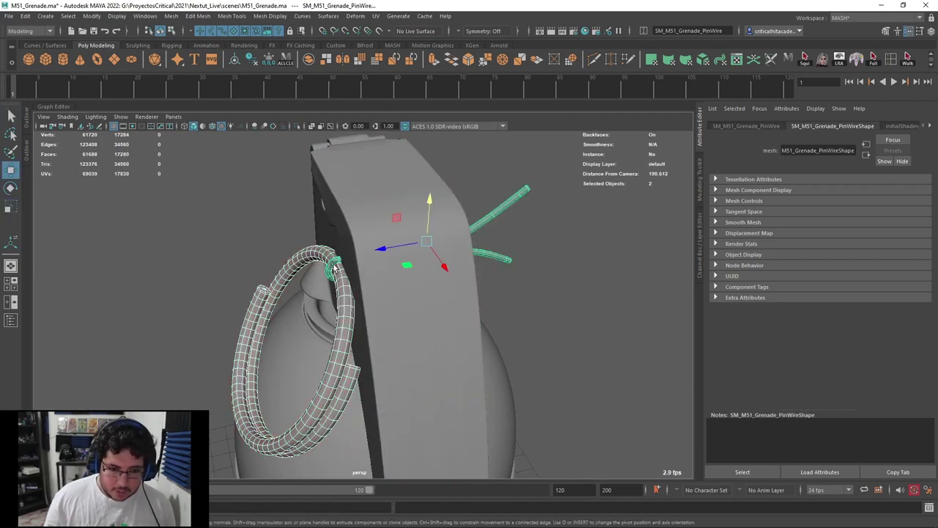
pyautogui.click(335, 267)
pyautogui.press('r')
pyautogui.moveTo(384, 250); pyautogui.dragTo(378, 249)
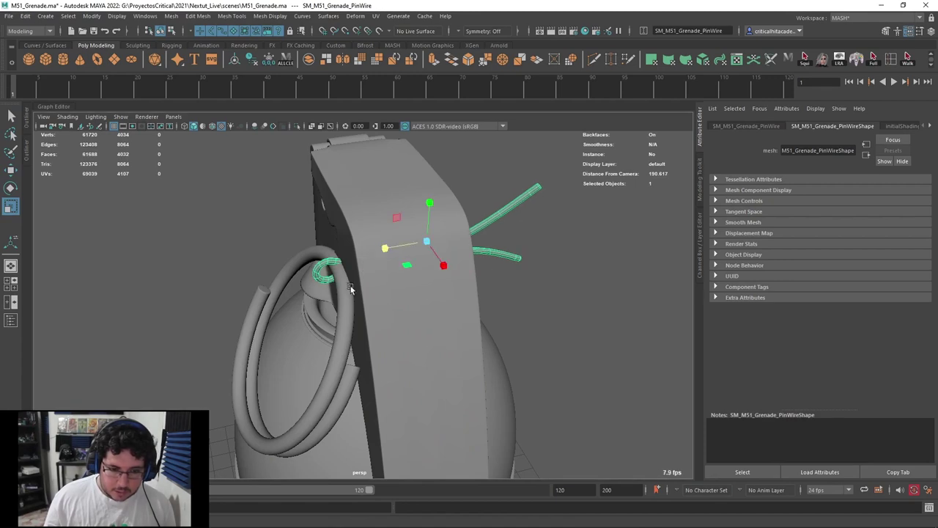
# Move the pin ring outward from the handle and shift the pin wire so its hook holds the ring
pyautogui.click(348, 287)
pyautogui.press('w')
pyautogui.moveTo(311, 277); pyautogui.dragTo(298, 280)
pyautogui.keyDown('alt'); pyautogui.moveTo(299, 280); pyautogui.dragTo(294, 228); pyautogui.keyUp('alt')
pyautogui.scroll(3, 294, 228)
pyautogui.keyDown('alt'); pyautogui.moveTo(295, 213); pyautogui.dragTo(322, 266, button='middle'); pyautogui.keyUp('alt')
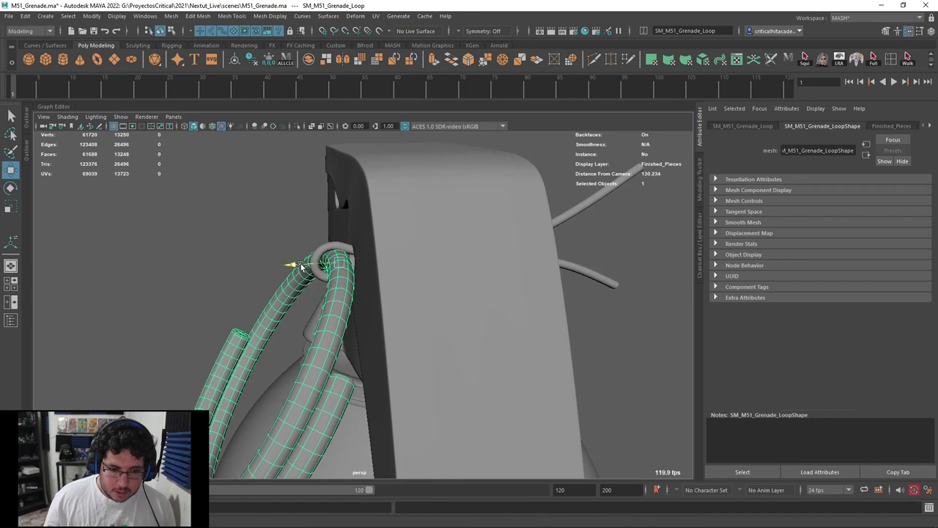
pyautogui.click(315, 266)
pyautogui.moveTo(415, 242); pyautogui.dragTo(437, 234)
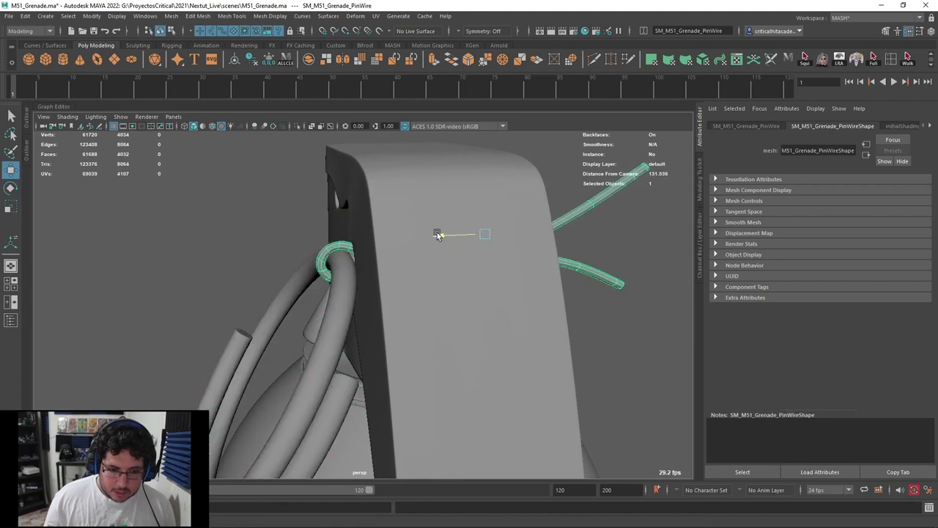
# Compare the pin ring, fuze block and neck with the reference photo from several angles
pyautogui.click(266, 218)
pyautogui.scroll(-5, 266, 218)
pyautogui.keyDown('alt'); pyautogui.moveTo(266, 218); pyautogui.dragTo(358, 265); pyautogui.keyUp('alt')
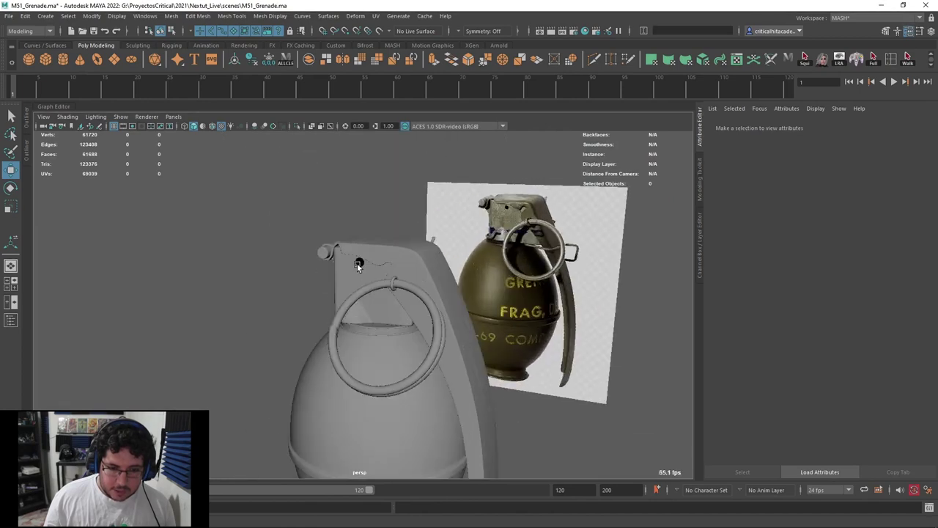
pyautogui.scroll(5, 366, 269)
pyautogui.keyDown('alt'); pyautogui.moveTo(380, 295); pyautogui.dragTo(508, 296); pyautogui.keyUp('alt')
pyautogui.scroll(-8, 460, 284)
pyautogui.scroll(5, 507, 296)
pyautogui.keyDown('alt'); pyautogui.moveTo(508, 297); pyautogui.dragTo(467, 285, button='middle'); pyautogui.keyUp('alt')
pyautogui.scroll(4, 467, 285)
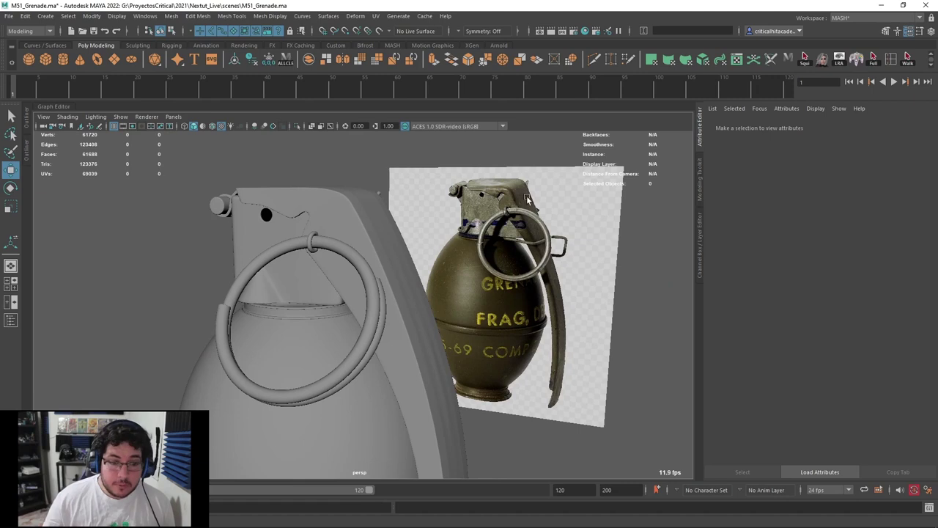
pyautogui.keyDown('alt'); pyautogui.moveTo(338, 264); pyautogui.dragTo(381, 221, button='middle'); pyautogui.keyUp('alt')
pyautogui.scroll(-2, 381, 222)
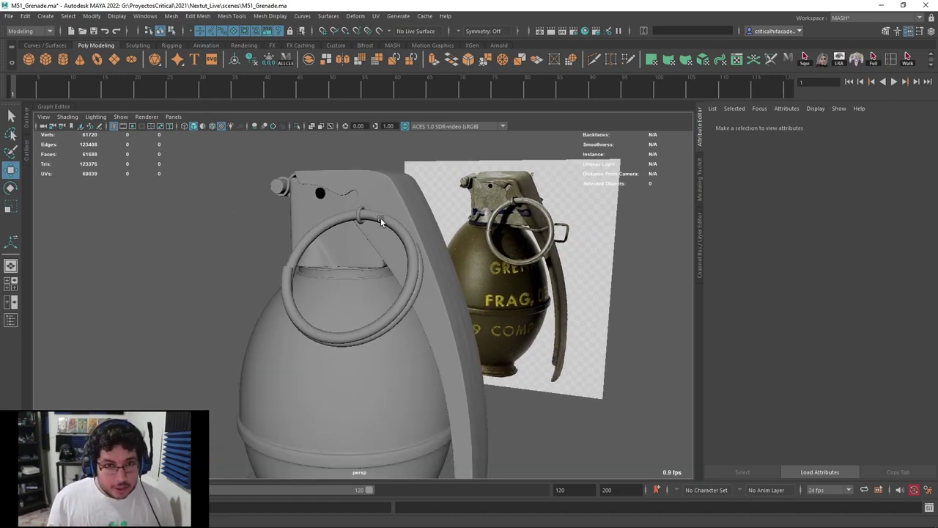
pyautogui.keyDown('alt'); pyautogui.moveTo(404, 265); pyautogui.dragTo(415, 292, button='middle'); pyautogui.keyUp('alt')
pyautogui.scroll(2, 415, 293)
pyautogui.moveTo(415, 293)
pyautogui.keyDown('alt'); pyautogui.mouseDown()
pyautogui.moveTo(456, 284)
pyautogui.moveTo(448, 296)
pyautogui.moveTo(374, 319)
pyautogui.moveTo(412, 296)
pyautogui.moveTo(464, 296)
pyautogui.moveTo(408, 297)
pyautogui.mouseUp(); pyautogui.keyUp('alt')
pyautogui.scroll(2, 449, 296)
pyautogui.scroll(-5, 412, 295)
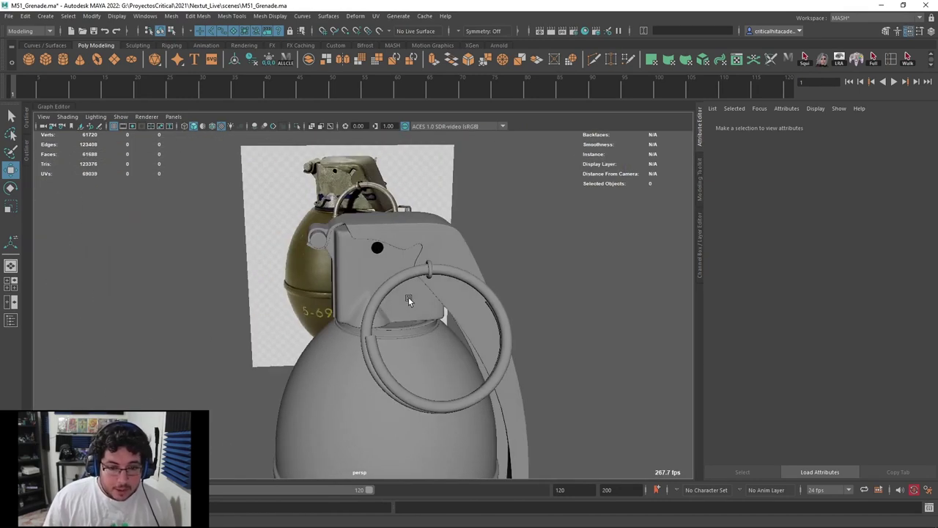
pyautogui.keyDown('alt'); pyautogui.moveTo(408, 296); pyautogui.dragTo(440, 287, button='middle'); pyautogui.keyUp('alt')
pyautogui.keyDown('alt'); pyautogui.moveTo(366, 292); pyautogui.dragTo(390, 292); pyautogui.keyUp('alt')
pyautogui.scroll(3, 389, 292)
pyautogui.keyDown('alt'); pyautogui.moveTo(252, 168); pyautogui.dragTo(308, 211); pyautogui.keyUp('alt')
pyautogui.keyDown('alt'); pyautogui.moveTo(526, 202); pyautogui.dragTo(411, 275); pyautogui.keyUp('alt')
# In the top view, start an EP curve beside the fuze block's ring-side flare and lead it toward the hinge
pyautogui.press('space')
pyautogui.scroll(4, 410, 264)
pyautogui.scroll(-3, 409, 254)
pyautogui.keyDown('alt'); pyautogui.moveTo(409, 254); pyautogui.dragTo(452, 247, button='middle'); pyautogui.keyUp('alt')
pyautogui.scroll(5, 452, 247)
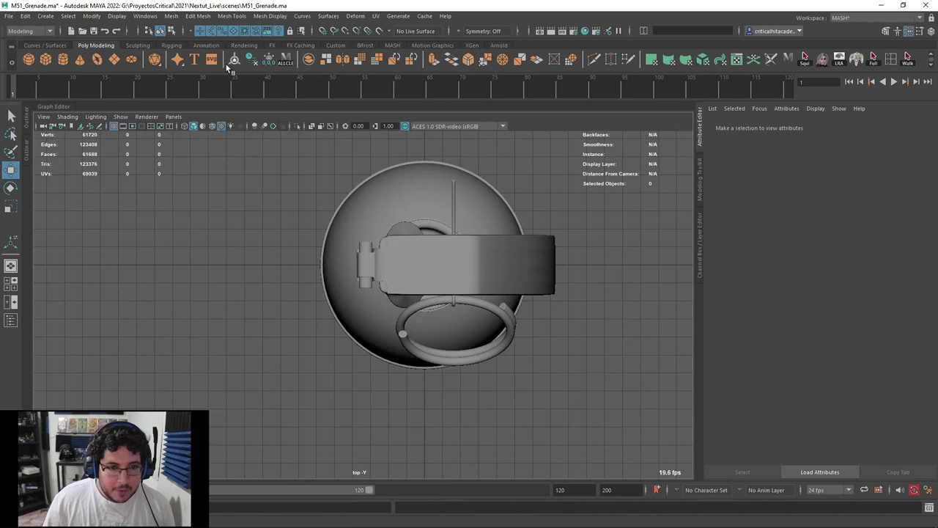
pyautogui.click(70, 16)
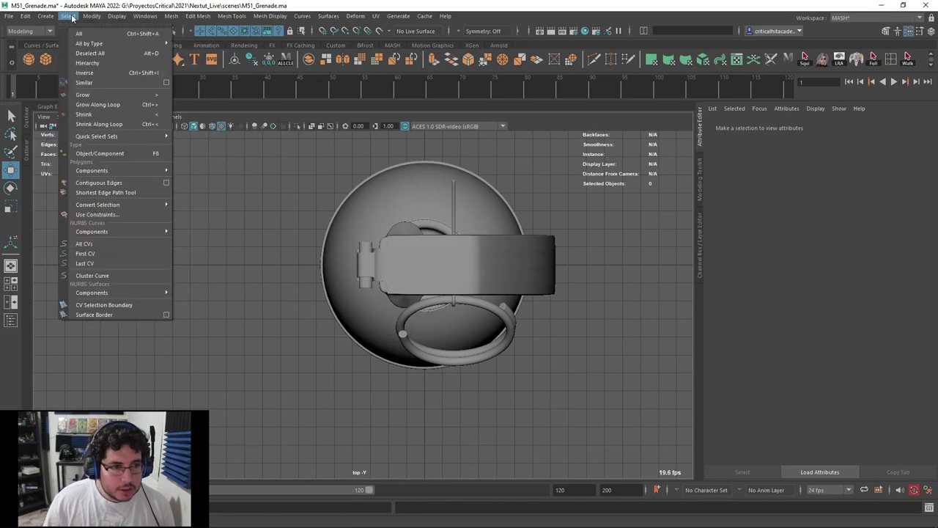
pyautogui.moveTo(110, 96)
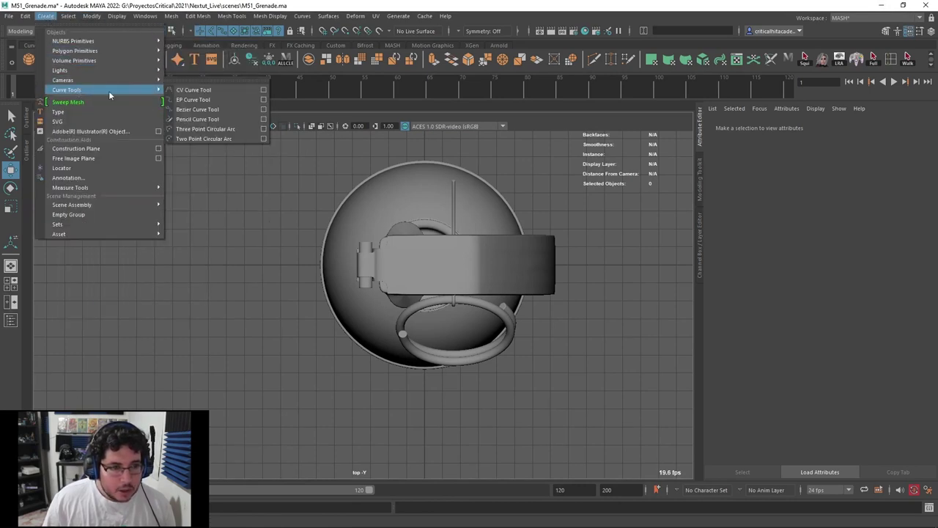
pyautogui.click(199, 104)
pyautogui.scroll(2, 392, 268)
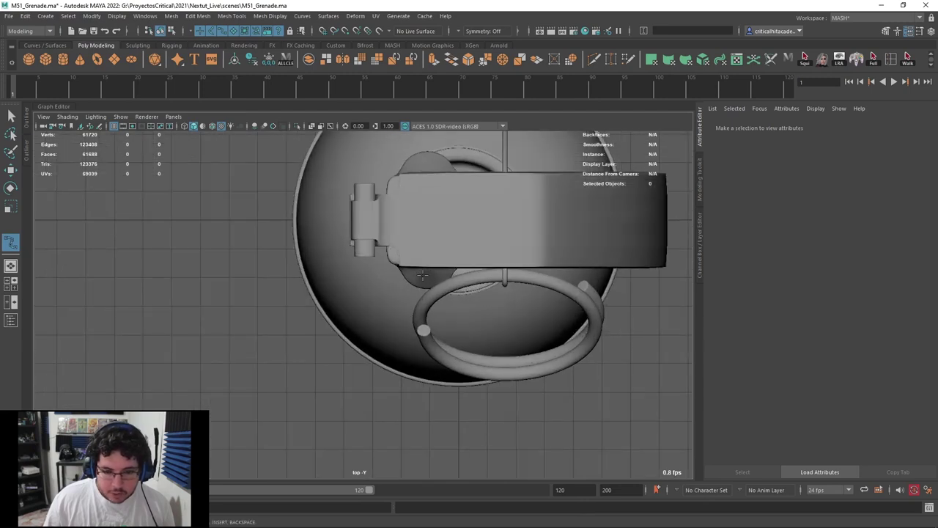
pyautogui.click(425, 271)
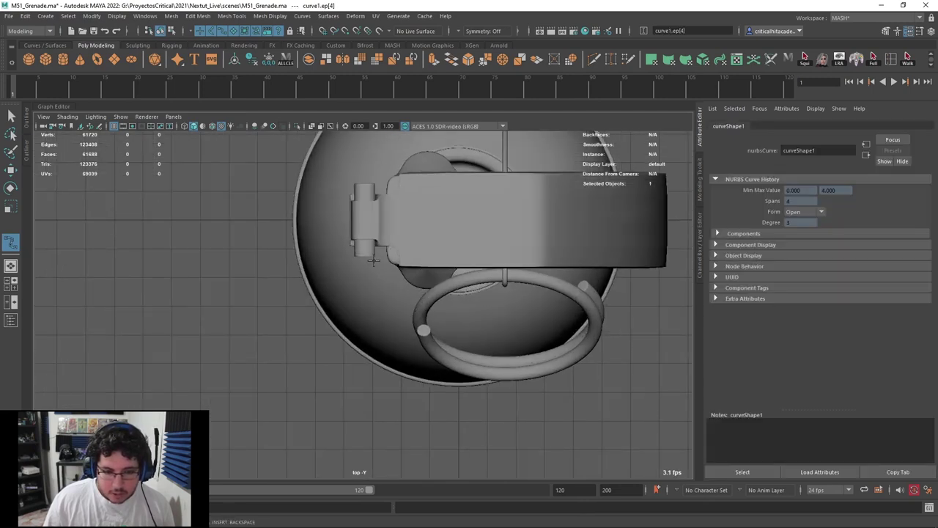
# Continue the EP curve past the hinge, along the opposite side of the neck and around the handle's outer end
pyautogui.click(370, 168)
pyautogui.keyDown('alt'); pyautogui.moveTo(370, 168); pyautogui.dragTo(371, 216, button='middle'); pyautogui.keyUp('alt')
pyautogui.click(370, 181)
pyautogui.press('4')
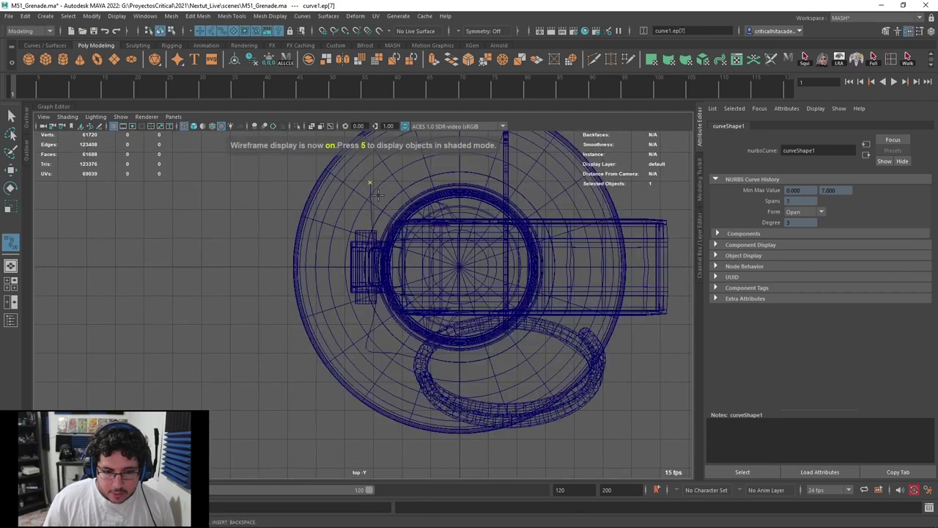
pyautogui.keyDown('alt'); pyautogui.moveTo(490, 196); pyautogui.dragTo(402, 204, button='middle'); pyautogui.keyUp('alt')
pyautogui.click(430, 188)
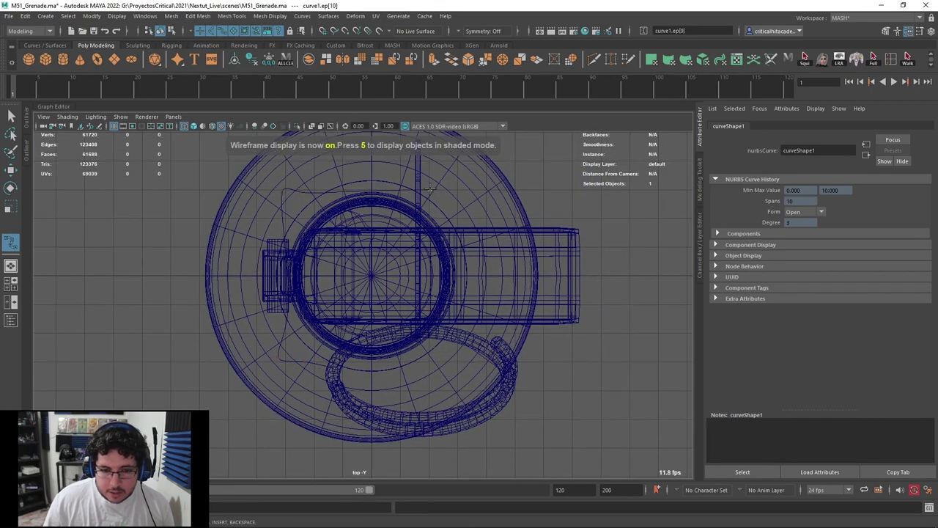
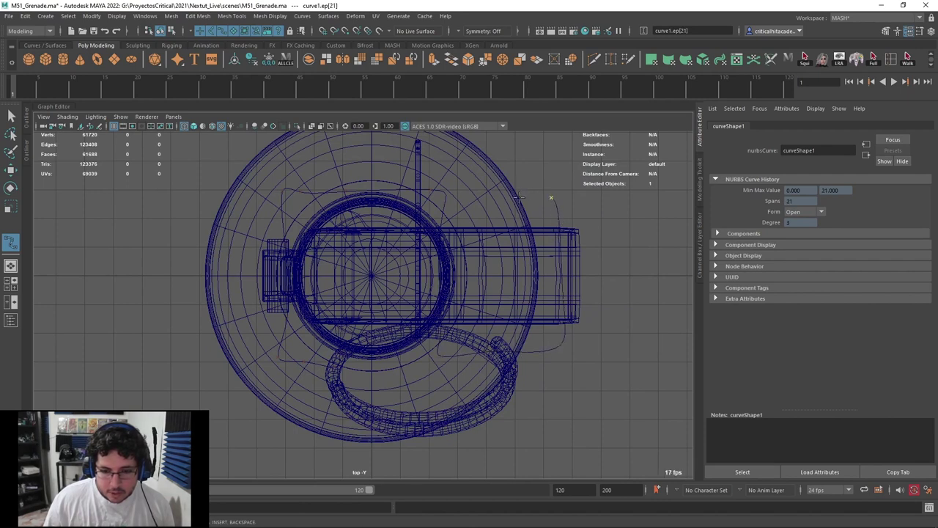
pyautogui.press('w')
# Raise the finished curve in the perspective view to the height of the grenade's neck
pyautogui.press('space')
pyautogui.press('space')
pyautogui.press('6')
pyautogui.keyDown('alt'); pyautogui.moveTo(557, 241); pyautogui.dragTo(526, 270, button='right'); pyautogui.keyUp('alt')
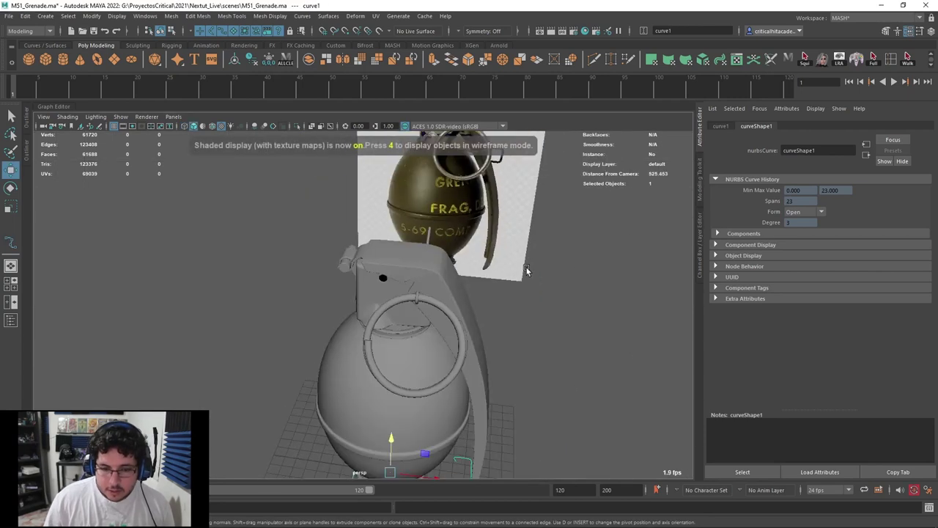
pyautogui.keyDown('alt'); pyautogui.moveTo(526, 269); pyautogui.dragTo(440, 245); pyautogui.keyUp('alt')
pyautogui.keyDown('alt'); pyautogui.moveTo(416, 388); pyautogui.dragTo(425, 260, button='middle'); pyautogui.keyUp('alt')
pyautogui.keyDown('alt'); pyautogui.moveTo(469, 263); pyautogui.dragTo(429, 255, button='right'); pyautogui.keyUp('alt')
pyautogui.keyDown('alt'); pyautogui.moveTo(428, 255); pyautogui.dragTo(461, 251); pyautogui.keyUp('alt')
pyautogui.moveTo(388, 256); pyautogui.dragTo(429, 252)
pyautogui.keyDown('alt'); pyautogui.moveTo(428, 252); pyautogui.dragTo(417, 332, button='middle'); pyautogui.keyUp('alt')
pyautogui.keyDown('alt'); pyautogui.moveTo(417, 332); pyautogui.dragTo(425, 300); pyautogui.keyUp('alt')
pyautogui.keyDown('alt'); pyautogui.moveTo(425, 300); pyautogui.dragTo(462, 297, button='right'); pyautogui.keyUp('alt')
pyautogui.keyDown('alt'); pyautogui.moveTo(391, 154); pyautogui.dragTo(396, 246, button='middle'); pyautogui.keyUp('alt')
pyautogui.keyDown('alt'); pyautogui.moveTo(396, 247); pyautogui.dragTo(475, 285); pyautogui.keyUp('alt')
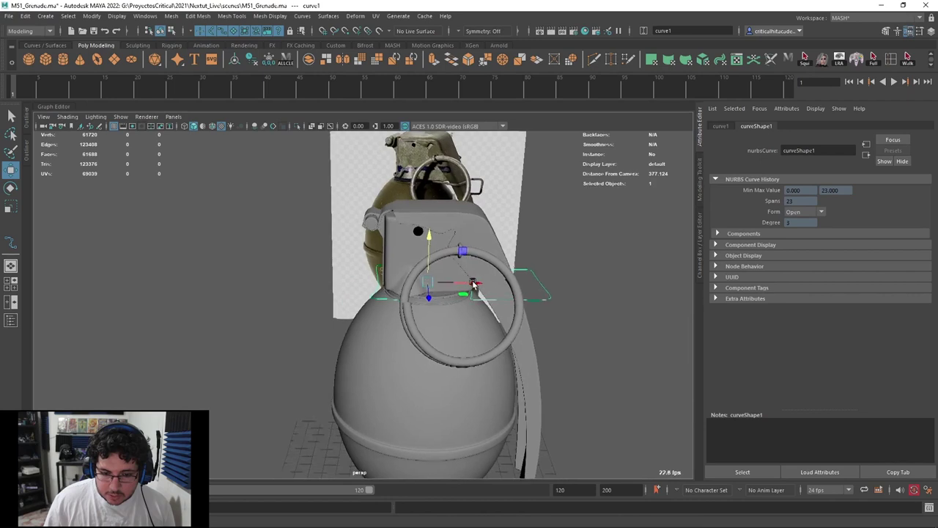
pyautogui.keyDown('alt'); pyautogui.moveTo(475, 286); pyautogui.dragTo(502, 286, button='right'); pyautogui.keyUp('alt')
pyautogui.keyDown('alt'); pyautogui.moveTo(502, 286); pyautogui.dragTo(404, 288, button='middle'); pyautogui.keyUp('alt')
pyautogui.keyDown('alt'); pyautogui.moveTo(403, 288); pyautogui.dragTo(427, 284); pyautogui.keyUp('alt')
pyautogui.keyDown('alt'); pyautogui.moveTo(418, 285); pyautogui.dragTo(432, 293, button='right'); pyautogui.keyUp('alt')
pyautogui.keyDown('alt'); pyautogui.moveTo(399, 297); pyautogui.dragTo(450, 305); pyautogui.keyUp('alt')
# Edit the curve's control vertices and reposition the first few at its starting end beside the neck
pyautogui.moveTo(450, 305); pyautogui.dragTo(414, 275, button='right')
pyautogui.keyDown('alt'); pyautogui.moveTo(477, 293); pyautogui.dragTo(438, 301); pyautogui.keyUp('alt')
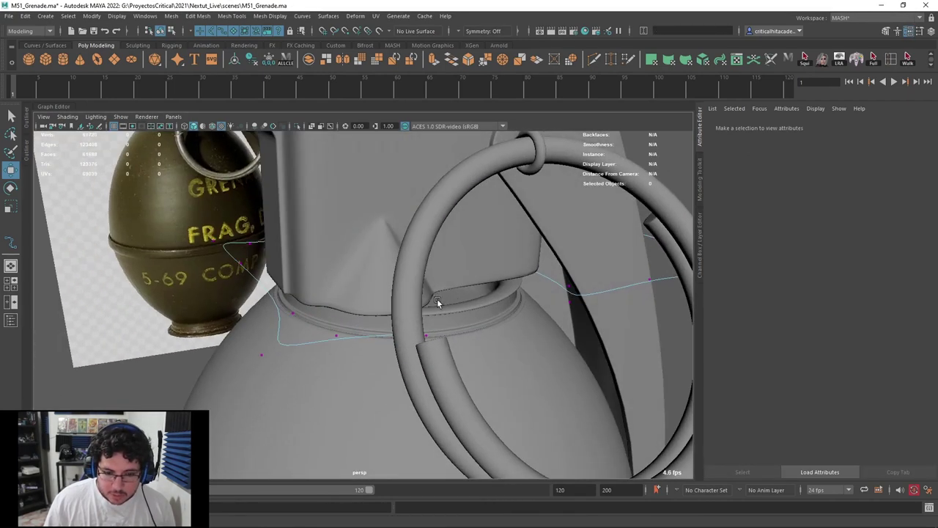
pyautogui.moveTo(383, 372); pyautogui.dragTo(381, 374)
pyautogui.moveTo(409, 283); pyautogui.dragTo(381, 349)
pyautogui.press('4')
pyautogui.moveTo(442, 261); pyautogui.dragTo(372, 373)
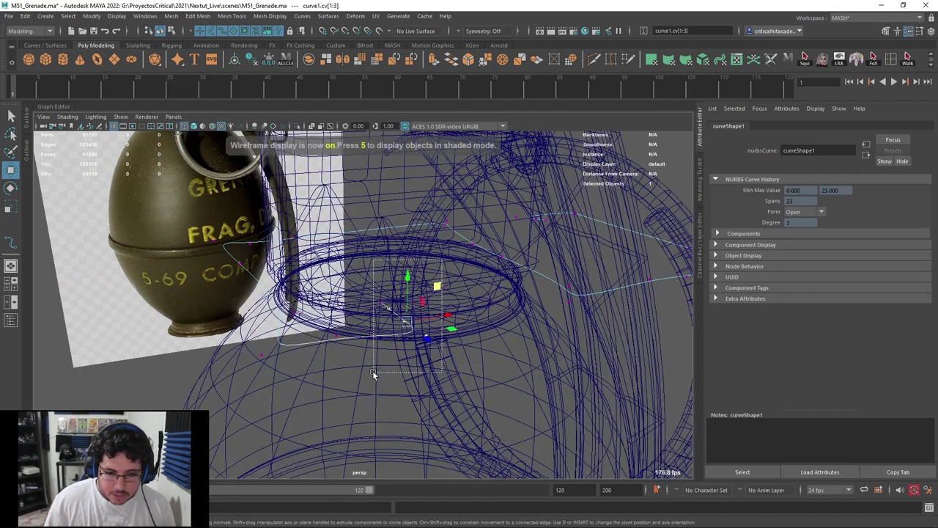
pyautogui.press('6')
pyautogui.moveTo(410, 231)
pyautogui.keyDown('alt'); pyautogui.mouseDown()
pyautogui.moveTo(386, 233)
pyautogui.moveTo(410, 240)
pyautogui.mouseUp(); pyautogui.keyUp('alt')
pyautogui.moveTo(408, 217); pyautogui.dragTo(406, 210)
pyautogui.moveTo(357, 313); pyautogui.dragTo(408, 318)
# Line up the curve's control vertices on the ring side and bring them closer to the fuze block
pyautogui.keyDown('alt'); pyautogui.moveTo(353, 295); pyautogui.dragTo(457, 345); pyautogui.keyUp('alt')
pyautogui.press('w')
pyautogui.keyDown('alt'); pyautogui.moveTo(546, 260); pyautogui.dragTo(461, 274, button='middle'); pyautogui.keyUp('alt')
pyautogui.keyDown('alt'); pyautogui.moveTo(500, 251); pyautogui.dragTo(478, 229); pyautogui.keyUp('alt')
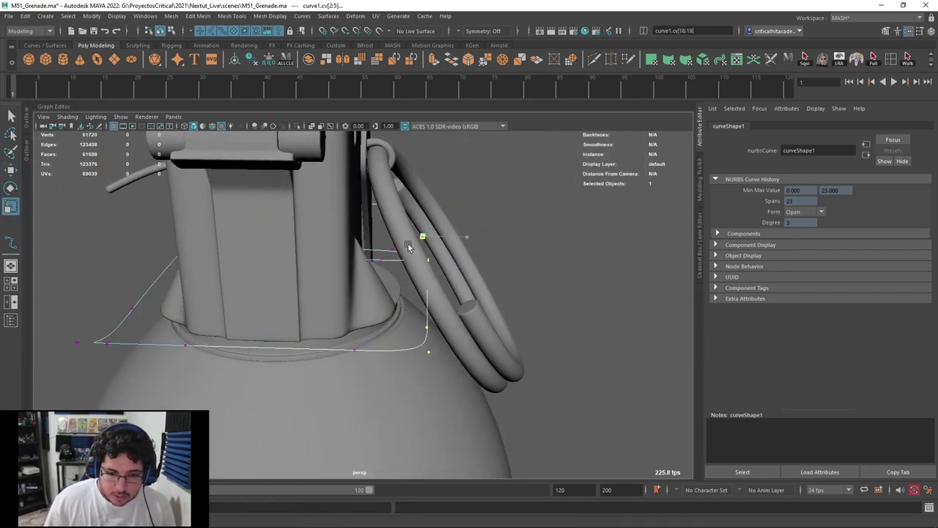
pyautogui.press('w')
pyautogui.moveTo(461, 243); pyautogui.dragTo(441, 239)
pyautogui.hotkey('ctrl', 'z')
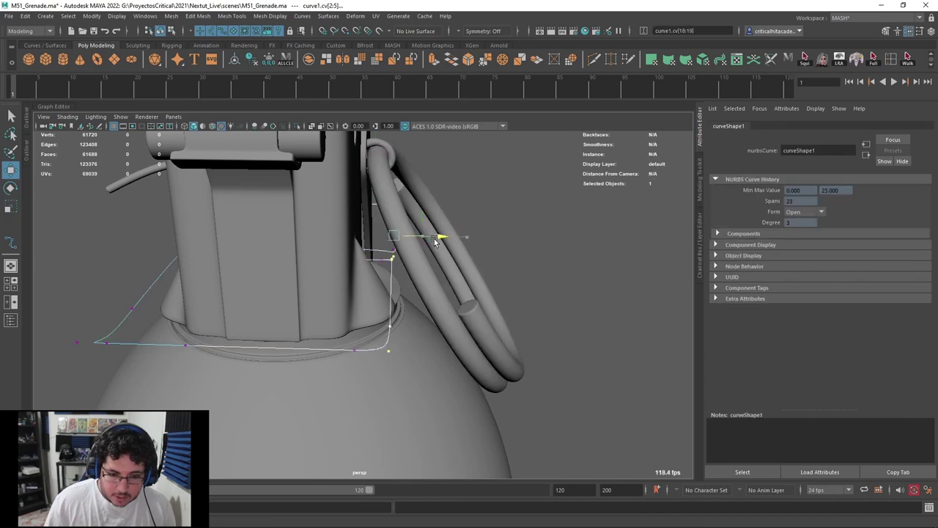
# Move the control vertices at the curve's hinge corner on the wire side inward, close to the neck
pyautogui.click(538, 267)
pyautogui.keyDown('alt'); pyautogui.moveTo(539, 267); pyautogui.dragTo(395, 271); pyautogui.keyUp('alt')
pyautogui.keyDown('alt'); pyautogui.moveTo(333, 277); pyautogui.dragTo(383, 270, button='right'); pyautogui.keyUp('alt')
pyautogui.keyDown('alt'); pyautogui.moveTo(264, 322); pyautogui.dragTo(438, 309); pyautogui.keyUp('alt')
pyautogui.keyDown('alt'); pyautogui.moveTo(438, 308); pyautogui.dragTo(346, 278, button='right'); pyautogui.keyUp('alt')
pyautogui.moveTo(328, 242); pyautogui.dragTo(258, 363)
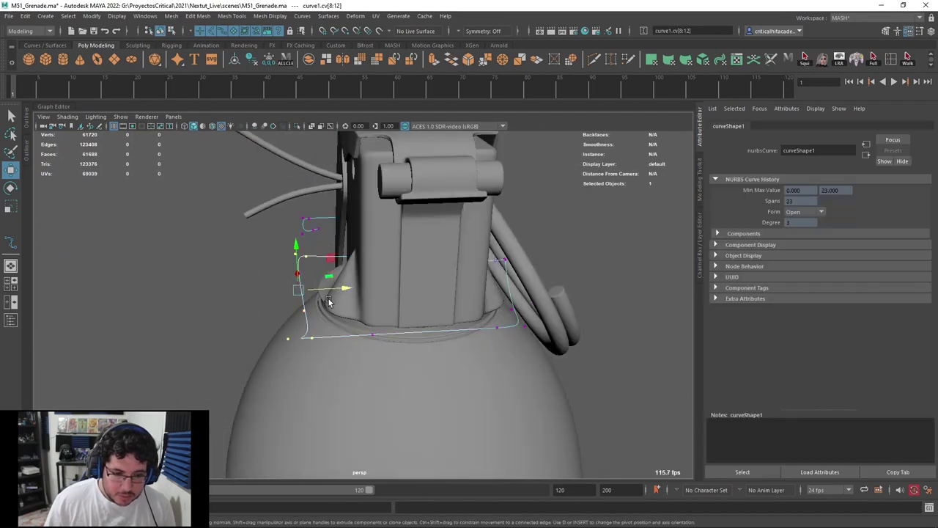
pyautogui.press('w')
pyautogui.moveTo(365, 284); pyautogui.dragTo(393, 305)
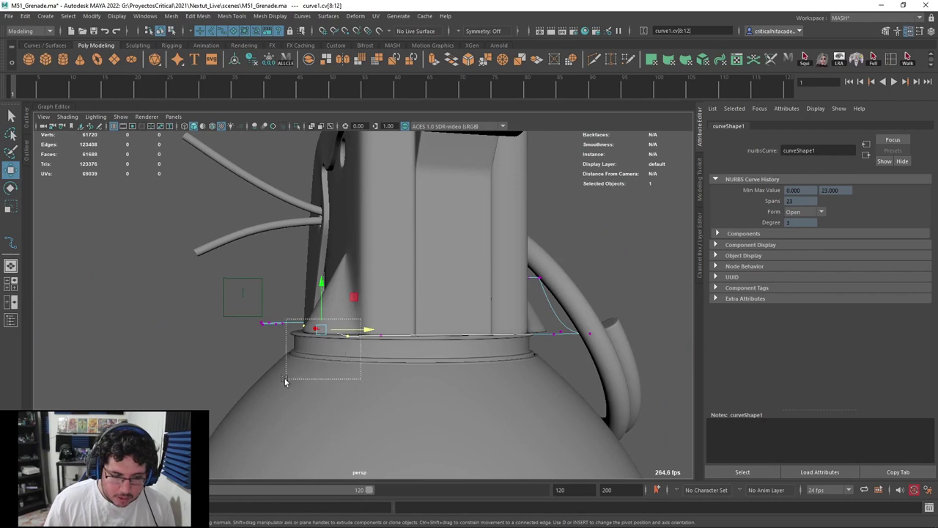
pyautogui.keyDown('shift'); pyautogui.moveTo(365, 336); pyautogui.dragTo(336, 343); pyautogui.keyUp('shift')
pyautogui.keyDown('alt'); pyautogui.moveTo(360, 336); pyautogui.dragTo(373, 304); pyautogui.keyUp('alt')
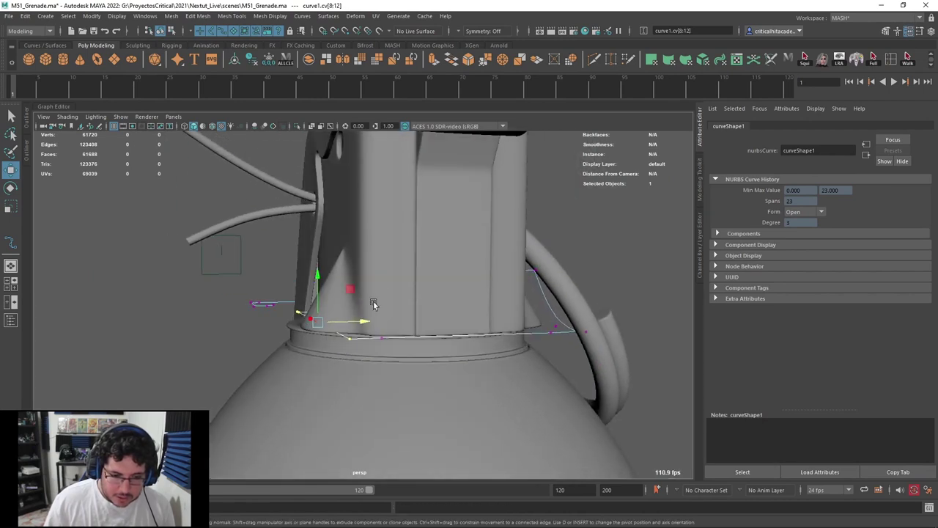
# Try to adjust the height of a larger group of the curve's control vertices, and undo the change
pyautogui.moveTo(389, 263); pyautogui.dragTo(433, 291)
pyautogui.keyDown('alt'); pyautogui.moveTo(333, 312); pyautogui.dragTo(423, 325, button='middle'); pyautogui.keyUp('alt')
pyautogui.keyDown('alt'); pyautogui.moveTo(423, 325); pyautogui.dragTo(379, 337); pyautogui.keyUp('alt')
pyautogui.keyDown('alt'); pyautogui.moveTo(380, 337); pyautogui.dragTo(438, 342, button='right'); pyautogui.keyUp('alt')
pyautogui.keyDown('alt'); pyautogui.moveTo(438, 341); pyautogui.dragTo(481, 380); pyautogui.keyUp('alt')
pyautogui.hotkey('ctrl', 'z')
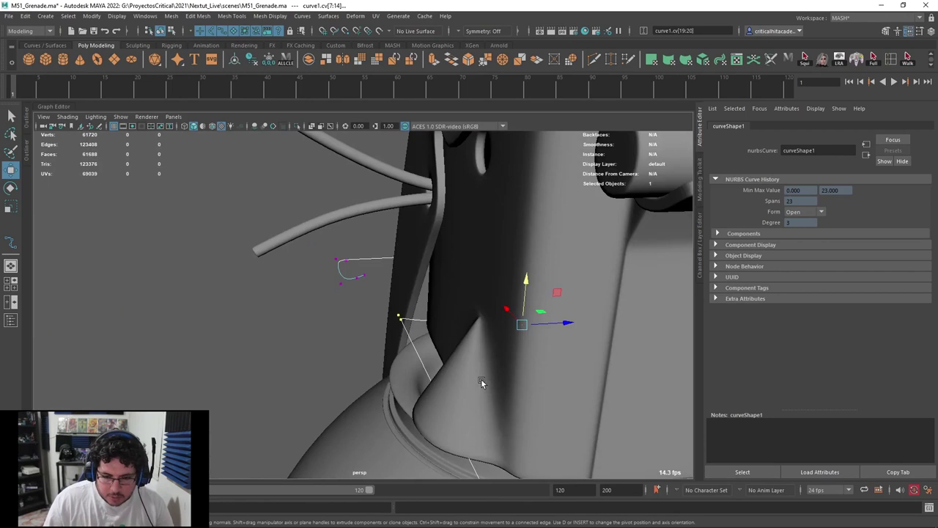
pyautogui.keyDown('alt'); pyautogui.moveTo(481, 380); pyautogui.dragTo(496, 344, button='right'); pyautogui.keyUp('alt')
pyautogui.hotkey('ctrl', 'z')
# Nudge the wire-side control vertices near the hinge so the curve follows the neck
pyautogui.moveTo(461, 357); pyautogui.dragTo(408, 338)
pyautogui.moveTo(367, 306); pyautogui.dragTo(367, 292)
pyautogui.keyDown('alt'); pyautogui.moveTo(378, 352); pyautogui.dragTo(431, 330); pyautogui.keyUp('alt')
pyautogui.moveTo(402, 287); pyautogui.dragTo(408, 290)
pyautogui.keyDown('alt'); pyautogui.moveTo(448, 354); pyautogui.dragTo(563, 360); pyautogui.keyUp('alt')
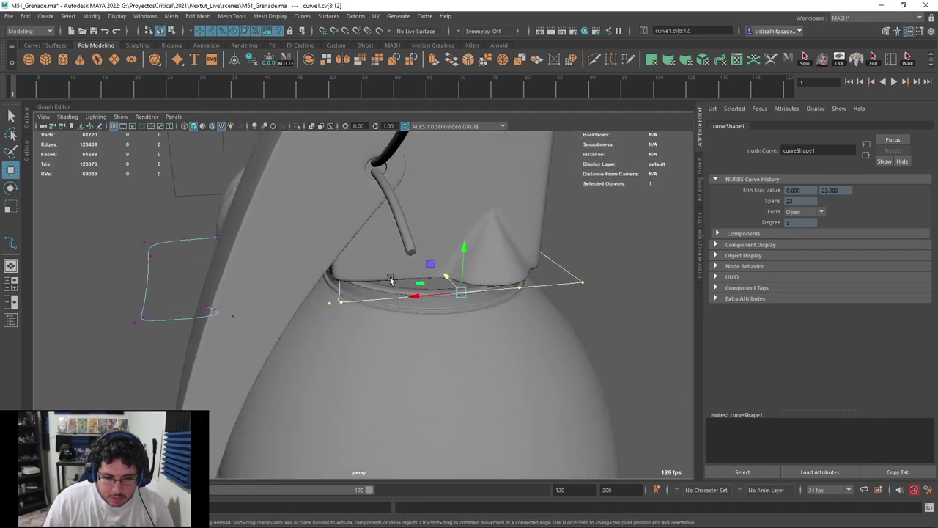
# Select the control vertices where the curve turns from the neck toward the handle and scale them into line
pyautogui.press('4')
pyautogui.keyDown('alt'); pyautogui.moveTo(359, 265); pyautogui.dragTo(349, 264); pyautogui.keyUp('alt')
pyautogui.moveTo(296, 356); pyautogui.dragTo(297, 356)
pyautogui.press('r')
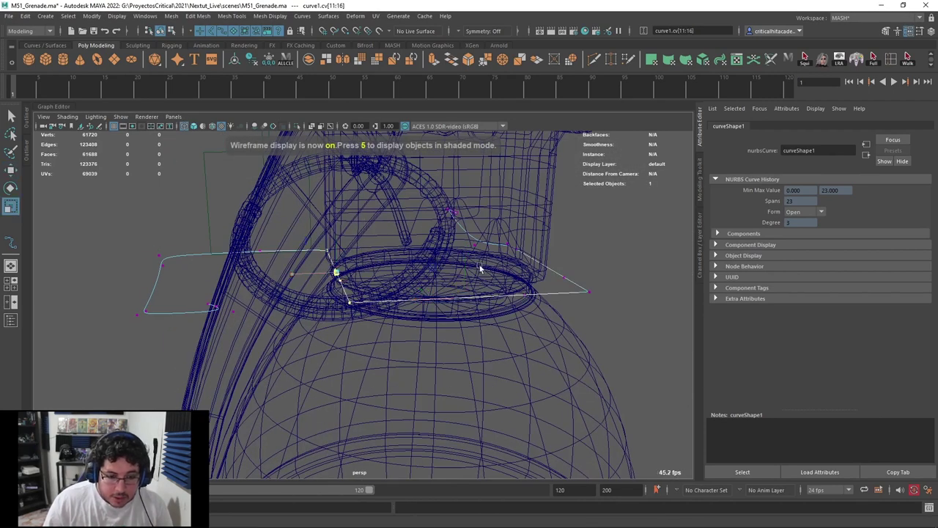
pyautogui.press('w')
pyautogui.press('6')
# Reposition the control vertices of the curve section that wraps around the back of the handle
pyautogui.keyDown('alt'); pyautogui.moveTo(322, 317); pyautogui.dragTo(442, 314); pyautogui.keyUp('alt')
pyautogui.keyDown('alt'); pyautogui.moveTo(505, 330); pyautogui.dragTo(426, 317, button='middle'); pyautogui.keyUp('alt')
pyautogui.keyDown('alt'); pyautogui.moveTo(426, 316); pyautogui.dragTo(441, 316); pyautogui.keyUp('alt')
pyautogui.moveTo(506, 262); pyautogui.dragTo(419, 343)
pyautogui.moveTo(411, 341)
pyautogui.keyDown('alt'); pyautogui.mouseDown()
pyautogui.moveTo(495, 340)
pyautogui.moveTo(425, 346)
pyautogui.mouseUp(); pyautogui.keyUp('alt')
pyautogui.click(471, 296)
pyautogui.keyDown('alt'); pyautogui.moveTo(471, 296); pyautogui.dragTo(549, 332); pyautogui.keyUp('alt')
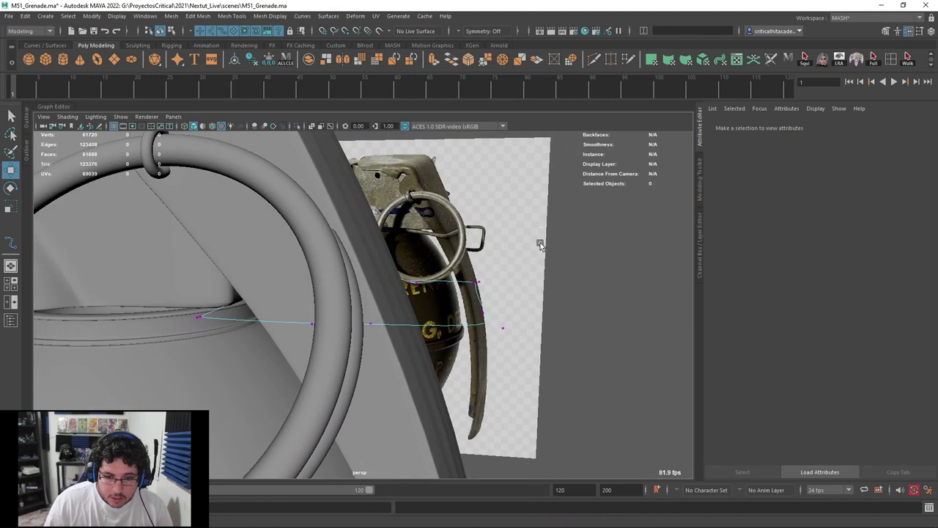
pyautogui.moveTo(389, 378); pyautogui.dragTo(389, 379)
pyautogui.keyDown('alt'); pyautogui.moveTo(521, 218); pyautogui.dragTo(537, 247); pyautogui.keyUp('alt')
pyautogui.moveTo(474, 317); pyautogui.dragTo(417, 347)
pyautogui.keyDown('alt'); pyautogui.moveTo(417, 346); pyautogui.dragTo(340, 368); pyautogui.keyUp('alt')
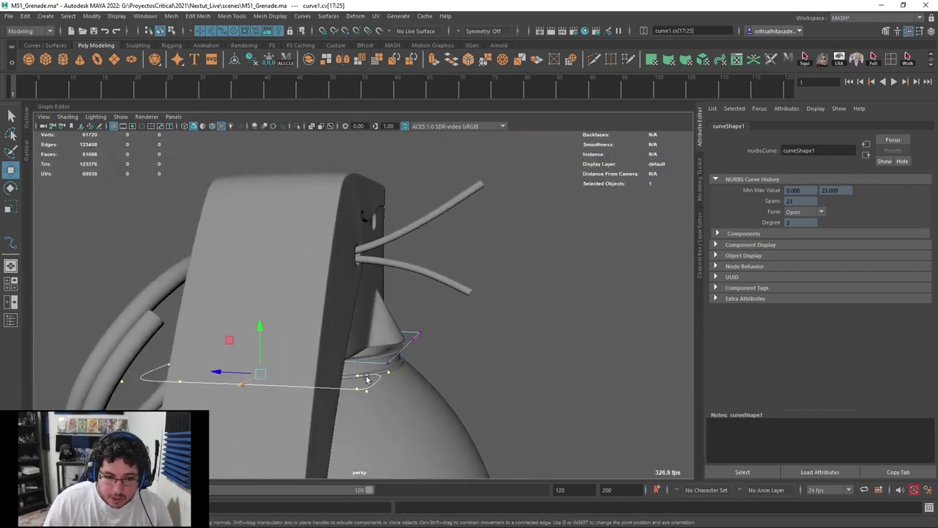
pyautogui.moveTo(373, 403); pyautogui.dragTo(343, 417)
pyautogui.keyDown('alt'); pyautogui.moveTo(347, 416); pyautogui.dragTo(491, 382); pyautogui.keyUp('alt')
# Rotate the control vertices at the curve's free end downward along the wire side of the handle
pyautogui.click(439, 337)
pyautogui.keyDown('alt'); pyautogui.moveTo(410, 319); pyautogui.dragTo(435, 345); pyautogui.keyUp('alt')
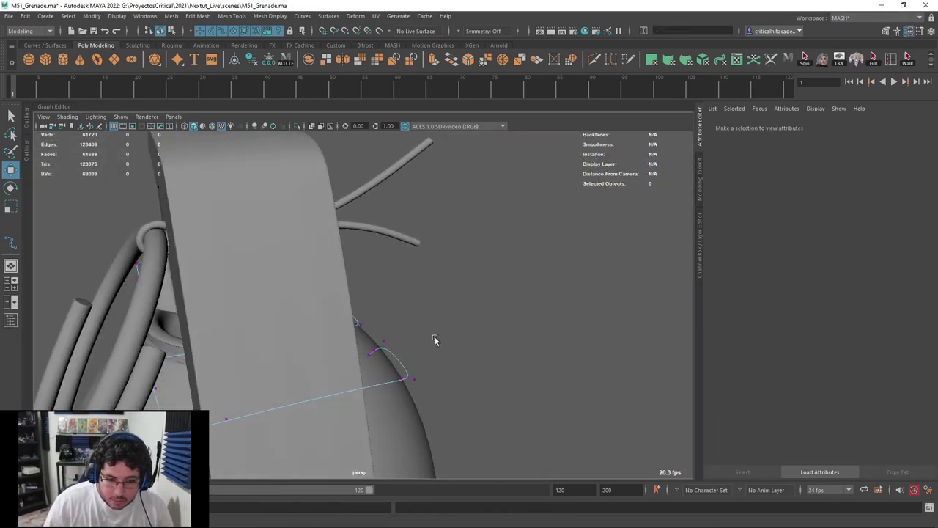
pyautogui.moveTo(365, 407); pyautogui.dragTo(365, 406)
pyautogui.press('e')
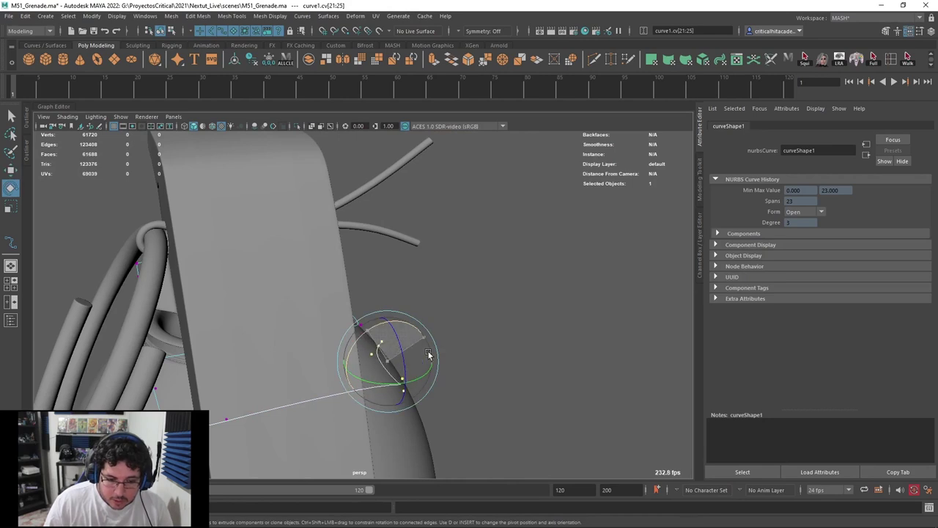
pyautogui.press('w')
pyautogui.keyDown('alt'); pyautogui.moveTo(418, 366); pyautogui.dragTo(382, 352); pyautogui.keyUp('alt')
pyautogui.press('e')
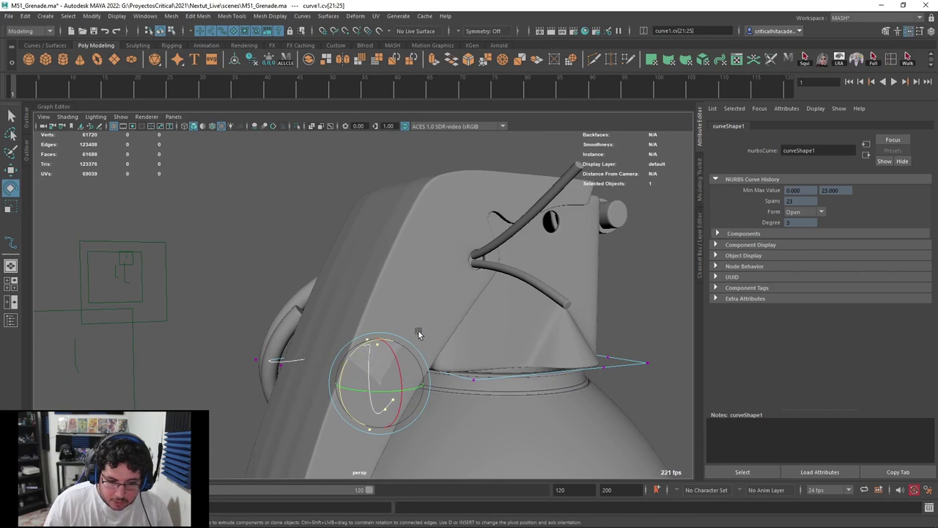
# Scale the control vertices of the curve's free end to straighten it, and check its fit against the handle
pyautogui.press('r')
pyautogui.keyDown('alt'); pyautogui.moveTo(383, 367); pyautogui.dragTo(340, 430); pyautogui.keyUp('alt')
pyautogui.moveTo(329, 384); pyautogui.dragTo(314, 385)
pyautogui.keyDown('alt'); pyautogui.moveTo(365, 363); pyautogui.dragTo(480, 369); pyautogui.keyUp('alt')
pyautogui.click(386, 364)
pyautogui.keyDown('alt'); pyautogui.moveTo(425, 354); pyautogui.dragTo(400, 367); pyautogui.keyUp('alt')
pyautogui.keyDown('alt'); pyautogui.moveTo(469, 358); pyautogui.dragTo(380, 387); pyautogui.keyUp('alt')
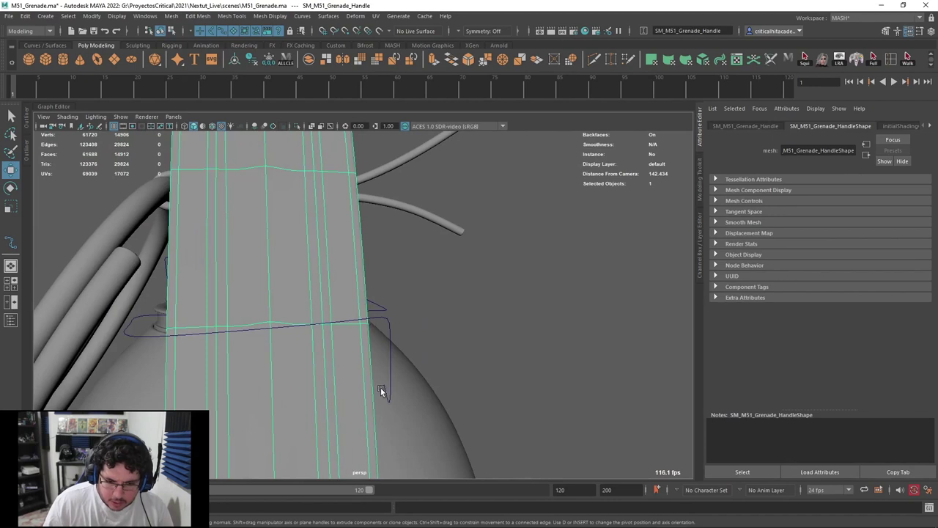
# Select the last three control vertices at the curve's free end beside the handle and rotate them
pyautogui.click(388, 389)
pyautogui.moveTo(387, 390); pyautogui.dragTo(341, 272, button='right')
pyautogui.moveTo(396, 375); pyautogui.dragTo(378, 427)
pyautogui.press('e')
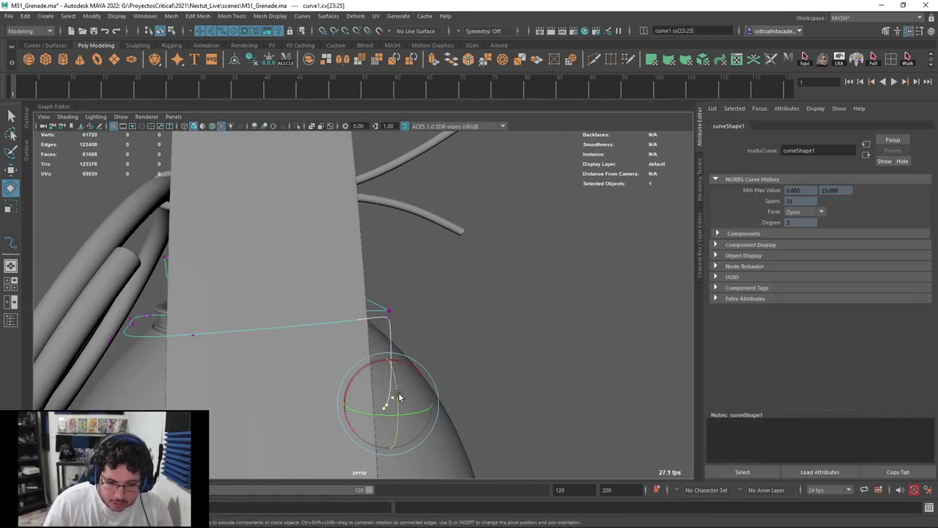
pyautogui.moveTo(399, 396); pyautogui.dragTo(379, 345)
# Move the free end's control vertices so the curve tip points outward from the back of the handle
pyautogui.keyDown('alt'); pyautogui.moveTo(396, 377); pyautogui.dragTo(471, 396); pyautogui.keyUp('alt')
pyautogui.press('w')
pyautogui.moveTo(412, 403); pyautogui.dragTo(453, 406)
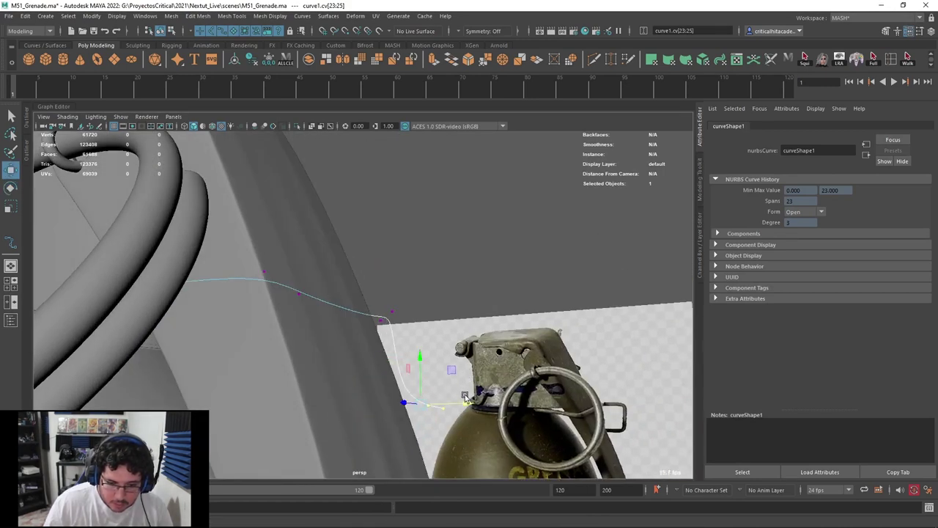
pyautogui.keyDown('alt'); pyautogui.moveTo(454, 453); pyautogui.dragTo(464, 457); pyautogui.keyUp('alt')
pyautogui.moveTo(478, 405); pyautogui.dragTo(442, 400)
pyautogui.keyDown('alt'); pyautogui.moveTo(431, 346); pyautogui.dragTo(421, 455); pyautogui.keyUp('alt')
# Scale the control vertices of the curve's downward section into line, then deselect the curve
pyautogui.moveTo(393, 253); pyautogui.dragTo(353, 323)
pyautogui.press('r')
pyautogui.moveTo(425, 289); pyautogui.dragTo(353, 392)
pyautogui.moveTo(388, 337); pyautogui.dragTo(382, 433)
pyautogui.keyDown('alt'); pyautogui.moveTo(374, 380); pyautogui.dragTo(403, 377); pyautogui.keyUp('alt')
pyautogui.keyDown('alt'); pyautogui.moveTo(411, 295); pyautogui.dragTo(385, 293); pyautogui.keyUp('alt')
pyautogui.click(262, 293)
# Create a polygon cylinder and set its Subdivisions Axis to 8
pyautogui.scroll(-5, 272, 295)
pyautogui.keyDown('alt'); pyautogui.moveTo(293, 304); pyautogui.dragTo(491, 314); pyautogui.keyUp('alt')
pyautogui.keyDown('alt'); pyautogui.moveTo(396, 322); pyautogui.dragTo(465, 337, button='middle'); pyautogui.keyUp('alt')
pyautogui.keyDown('alt'); pyautogui.moveTo(465, 337); pyautogui.dragTo(487, 312); pyautogui.keyUp('alt')
pyautogui.scroll(5, 487, 313)
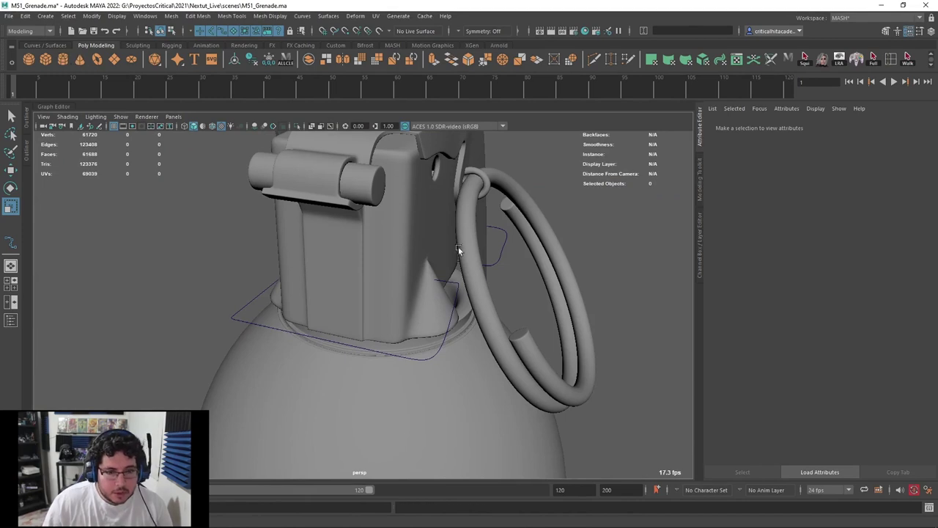
pyautogui.click(551, 272)
pyautogui.hotkey('ctrl', 'a')
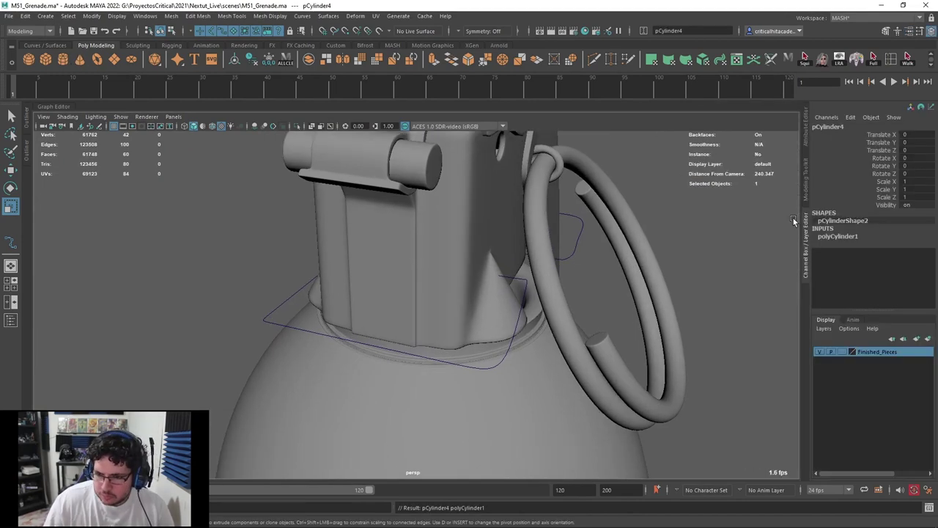
pyautogui.click(854, 236)
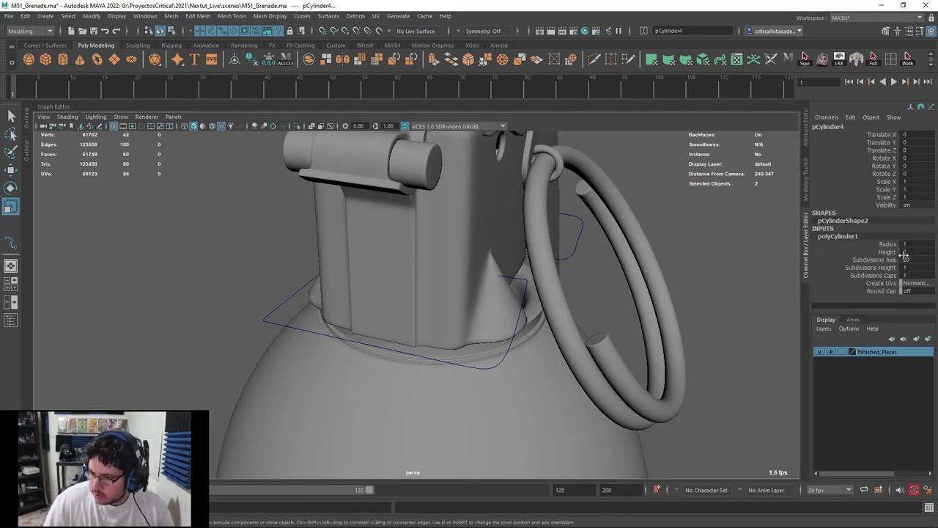
pyautogui.keyDown('alt'); pyautogui.moveTo(550, 279); pyautogui.dragTo(561, 224, button='middle'); pyautogui.keyUp('alt')
pyautogui.keyDown('alt'); pyautogui.moveTo(561, 224); pyautogui.dragTo(495, 323, button='right'); pyautogui.keyUp('alt')
# Move the cylinder onto the clip curve beside the grenade neck using curve snapping, checking its placement in wireframe
pyautogui.press('w')
pyautogui.moveTo(464, 278); pyautogui.dragTo(486, 226, button='middle')
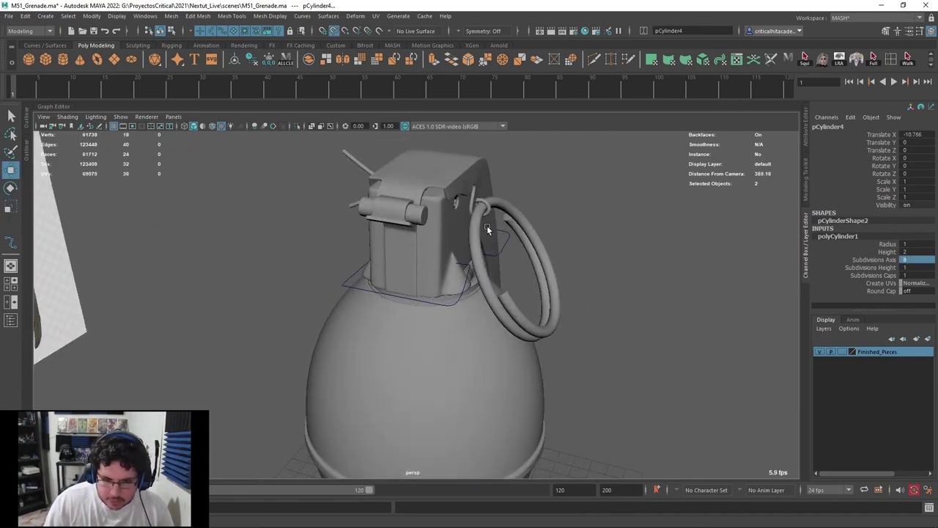
pyautogui.press('4')
pyautogui.keyDown('alt'); pyautogui.moveTo(482, 281); pyautogui.dragTo(488, 356, button='right'); pyautogui.keyUp('alt')
pyautogui.moveTo(423, 416); pyautogui.dragTo(359, 212, button='middle')
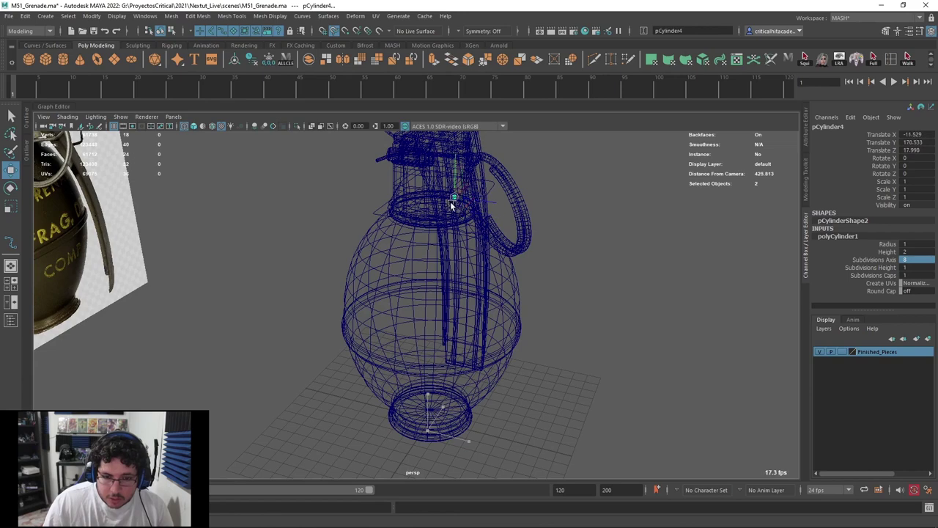
pyautogui.keyDown('alt'); pyautogui.moveTo(454, 208); pyautogui.dragTo(486, 217, button='right'); pyautogui.keyUp('alt')
pyautogui.keyDown('alt'); pyautogui.moveTo(485, 217); pyautogui.dragTo(436, 283, button='middle'); pyautogui.keyUp('alt')
pyautogui.press('4')
pyautogui.keyDown('alt'); pyautogui.moveTo(435, 283); pyautogui.dragTo(447, 339, button='right'); pyautogui.keyUp('alt')
pyautogui.press('6')
pyautogui.moveTo(448, 339)
pyautogui.keyDown('alt'); pyautogui.mouseDown()
pyautogui.moveTo(467, 334)
pyautogui.moveTo(489, 294)
pyautogui.mouseUp(); pyautogui.keyUp('alt')
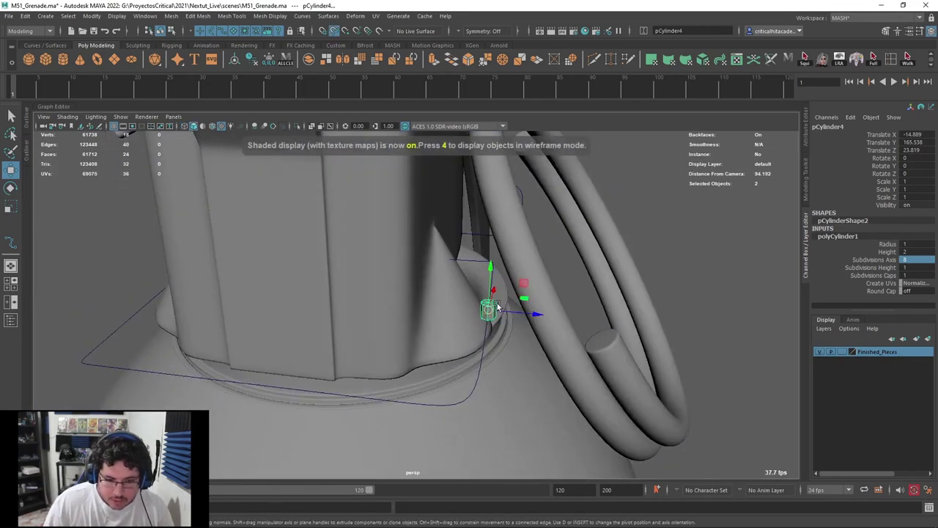
# Slide the cylinder along the curve and snap it to the curve's starting point at the neck
pyautogui.moveTo(493, 306); pyautogui.dragTo(466, 264, button='middle')
pyautogui.keyDown('alt'); pyautogui.moveTo(492, 307); pyautogui.dragTo(469, 301); pyautogui.keyUp('alt')
pyautogui.moveTo(433, 269); pyautogui.dragTo(358, 266, button='middle')
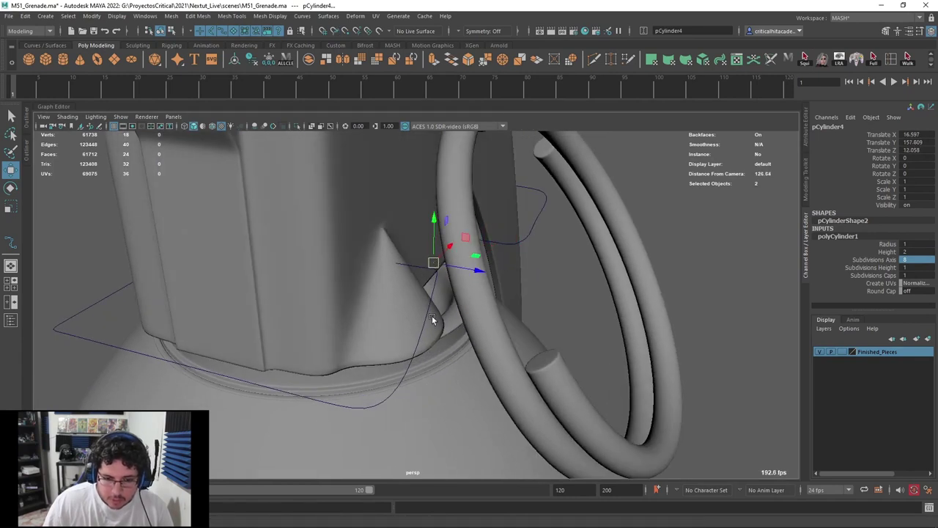
pyautogui.moveTo(433, 287); pyautogui.dragTo(410, 268, button='middle')
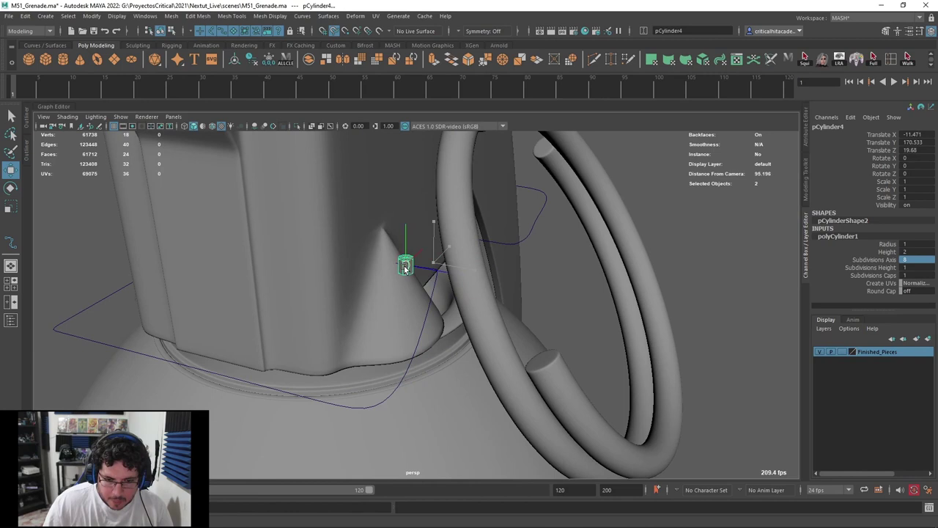
# Rotate the cylinder to exactly 90 degrees in X so its cap faces along the curve
pyautogui.keyDown('alt'); pyautogui.moveTo(369, 268); pyautogui.dragTo(444, 255, button='right'); pyautogui.keyUp('alt')
pyautogui.keyDown('alt'); pyautogui.moveTo(443, 255); pyautogui.dragTo(476, 297, button='middle'); pyautogui.keyUp('alt')
pyautogui.press('e')
pyautogui.press('d')
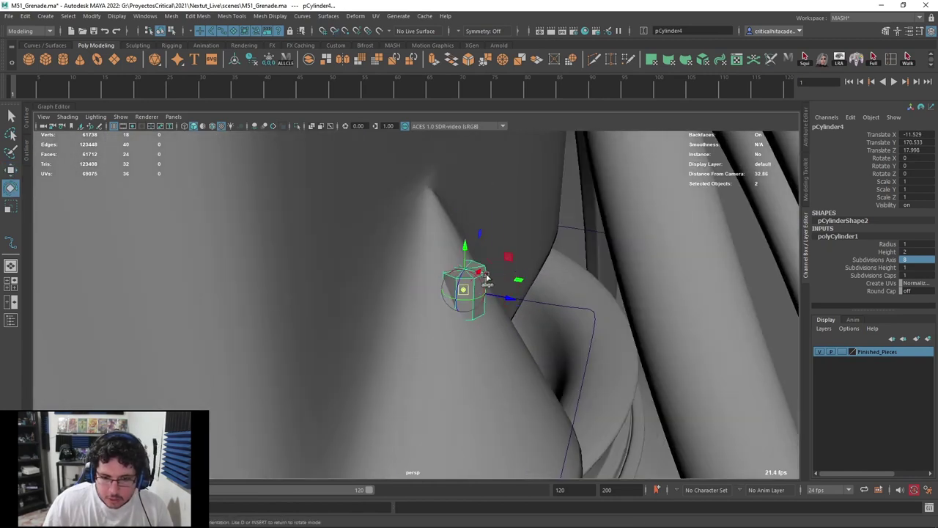
pyautogui.press('d')
pyautogui.moveTo(472, 248); pyautogui.dragTo(549, 230)
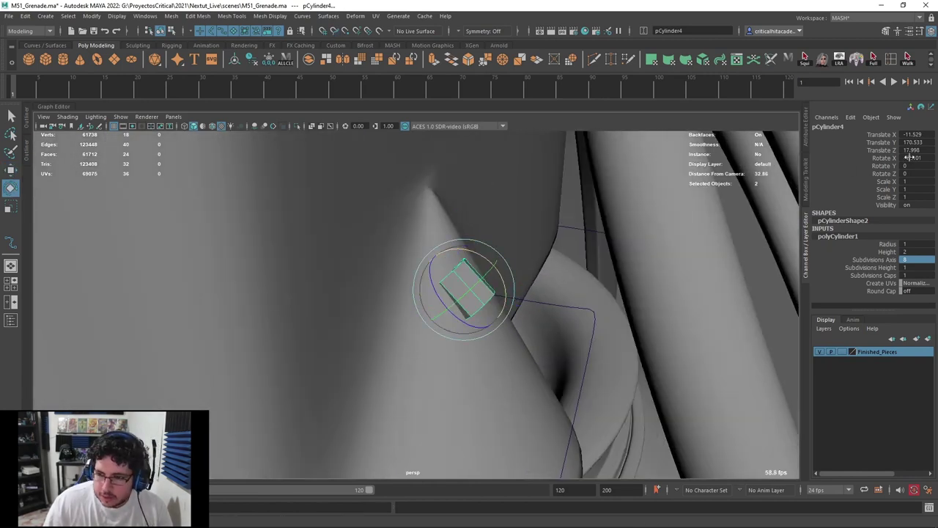
pyautogui.write('90')
pyautogui.press('Return')
# Select the cylinder's cap faces facing the curve together with the curve, and extrude them along it
pyautogui.keyDown('alt'); pyautogui.moveTo(465, 292); pyautogui.dragTo(526, 283, button='right'); pyautogui.keyUp('alt')
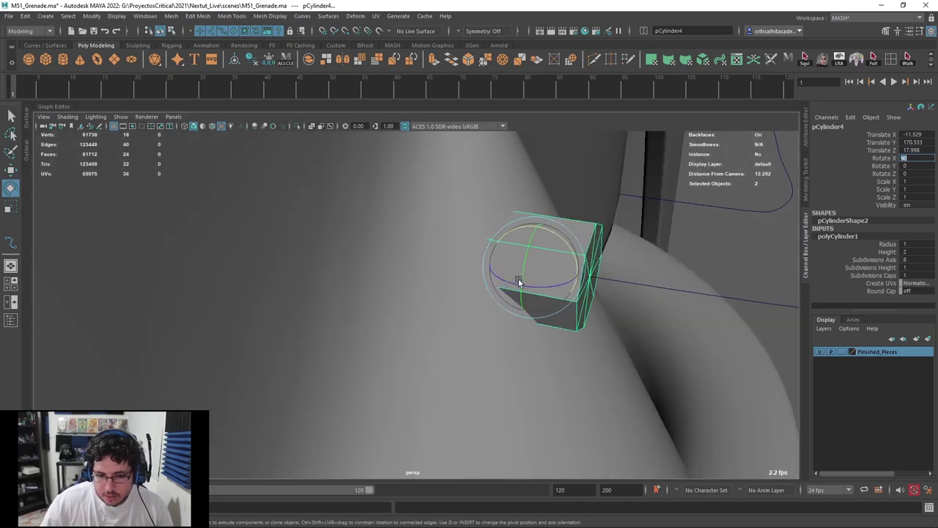
pyautogui.keyDown('alt'); pyautogui.moveTo(573, 255); pyautogui.dragTo(442, 256); pyautogui.keyUp('alt')
pyautogui.press('q')
pyautogui.moveTo(341, 223); pyautogui.dragTo(341, 265, button='right')
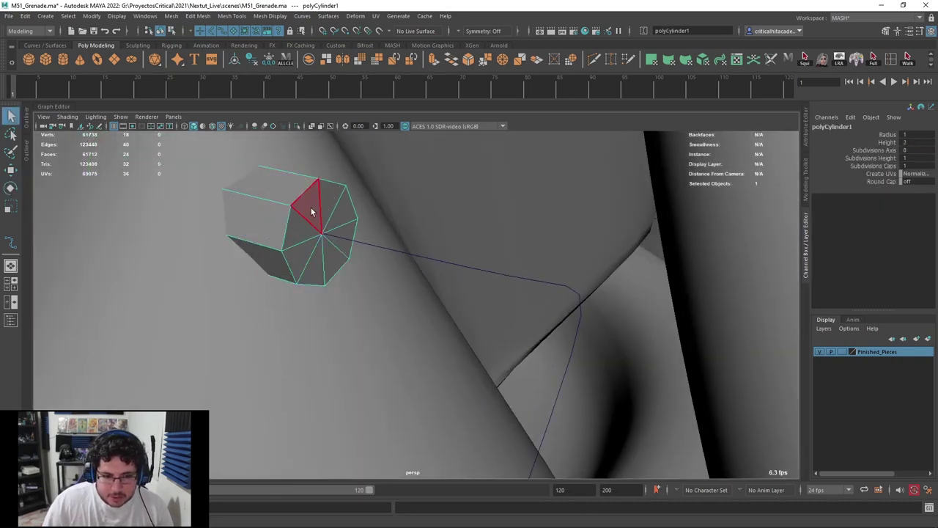
pyautogui.click(311, 208)
pyautogui.keyDown('shift'); pyautogui.click(328, 204); pyautogui.keyUp('shift')
pyautogui.keyDown('shift'); pyautogui.click(332, 260); pyautogui.keyUp('shift')
pyautogui.keyDown('shift'); pyautogui.click(315, 266); pyautogui.keyUp('shift')
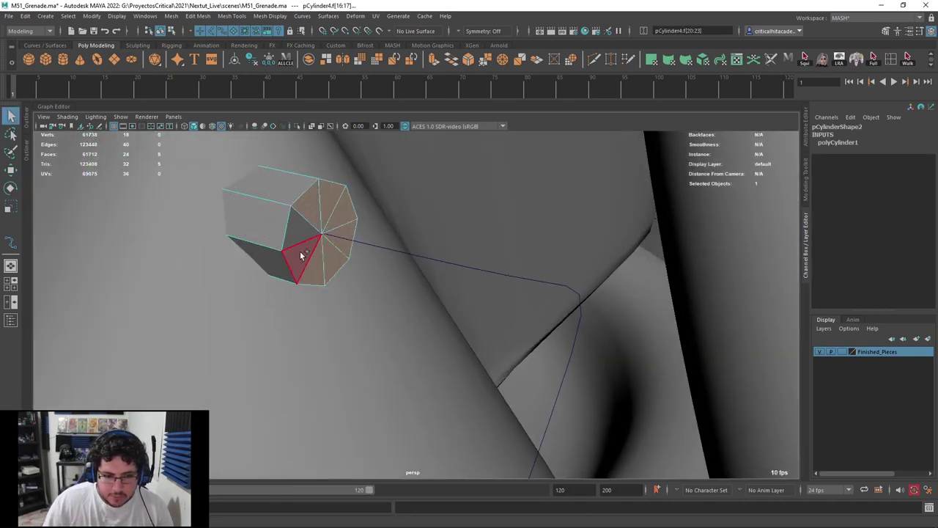
pyautogui.keyDown('shift'); pyautogui.click(394, 250); pyautogui.keyUp('shift')
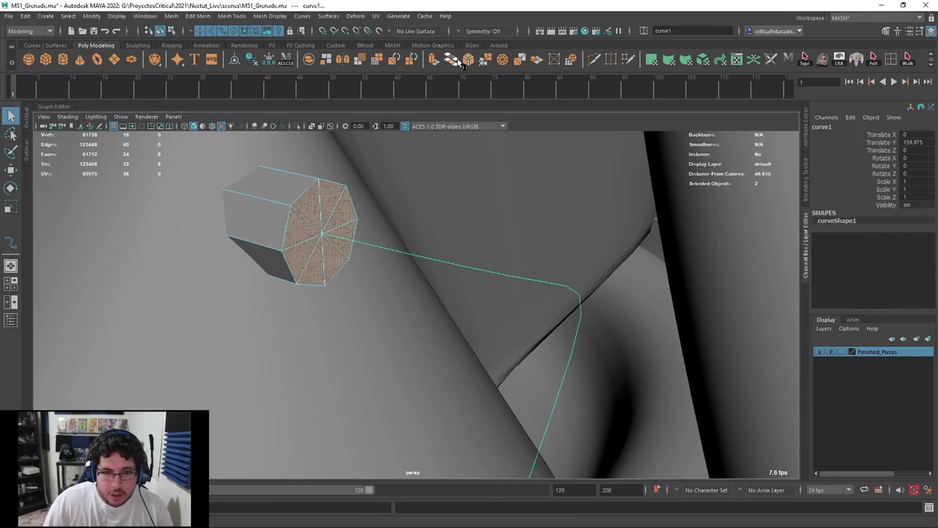
pyautogui.click(434, 59)
pyautogui.scroll(-6, 459, 265)
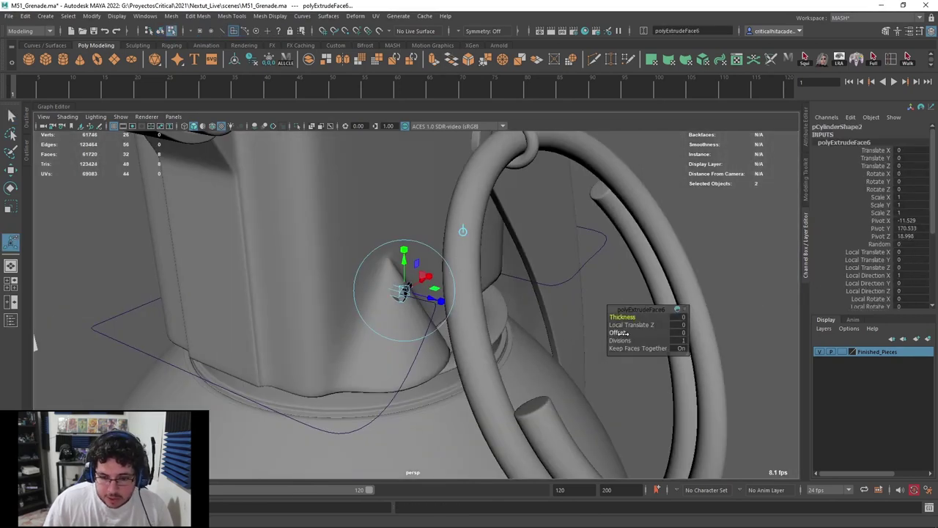
# Set the extrusion's Divisions to 50 so the tube follows the curve
pyautogui.moveTo(618, 339); pyautogui.dragTo(848, 342)
pyautogui.keyDown('alt'); pyautogui.moveTo(743, 337); pyautogui.dragTo(661, 329); pyautogui.keyUp('alt')
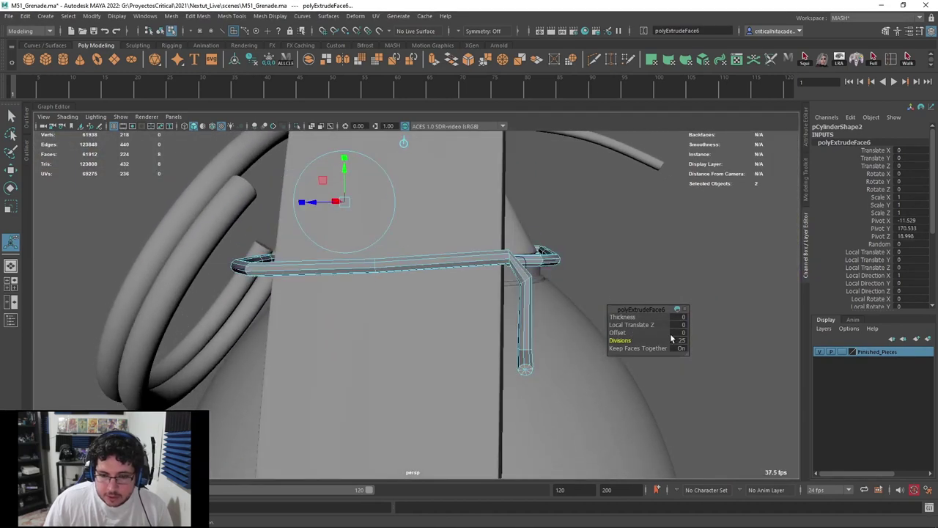
pyautogui.press('Return')
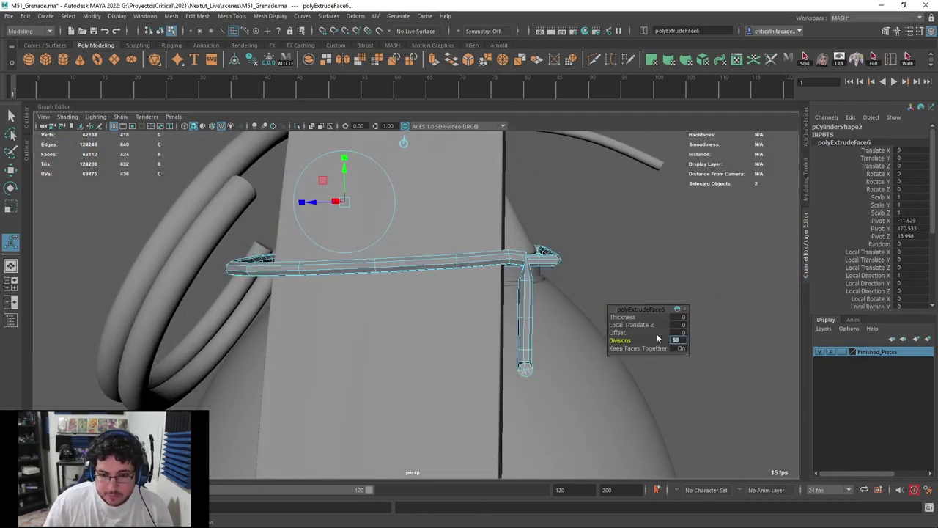
# Inspect the extruded wire around the handle, return to object mode and delete its construction history
pyautogui.keyDown('alt'); pyautogui.moveTo(497, 287); pyautogui.dragTo(506, 341); pyautogui.keyUp('alt')
pyautogui.keyDown('alt'); pyautogui.moveTo(507, 341); pyautogui.dragTo(464, 347, button='right'); pyautogui.keyUp('alt')
pyautogui.keyDown('alt'); pyautogui.moveTo(464, 347); pyautogui.dragTo(542, 341); pyautogui.keyUp('alt')
pyautogui.keyDown('alt'); pyautogui.moveTo(542, 341); pyautogui.dragTo(519, 341, button='right'); pyautogui.keyUp('alt')
pyautogui.keyDown('alt'); pyautogui.moveTo(519, 341); pyautogui.dragTo(464, 322); pyautogui.keyUp('alt')
pyautogui.keyDown('alt'); pyautogui.moveTo(465, 322); pyautogui.dragTo(519, 334, button='right'); pyautogui.keyUp('alt')
pyautogui.keyDown('alt'); pyautogui.moveTo(519, 334); pyautogui.dragTo(449, 298); pyautogui.keyUp('alt')
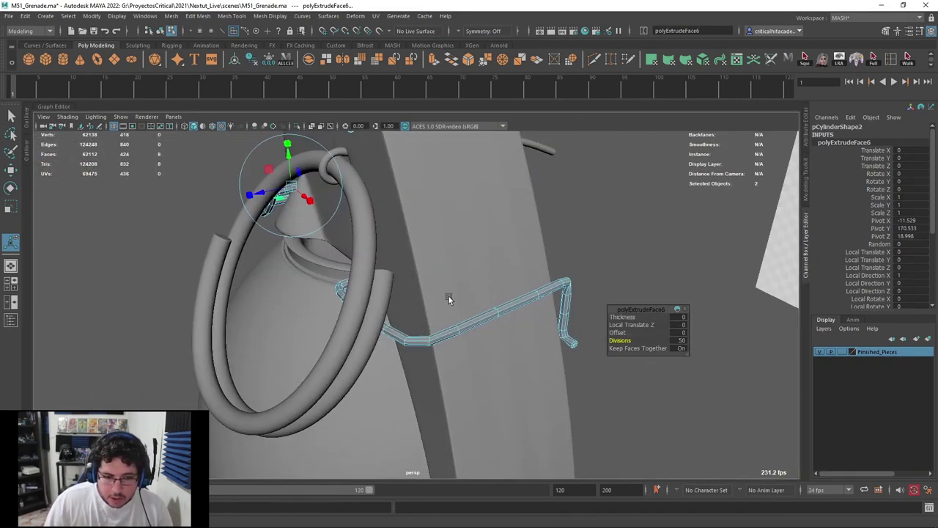
pyautogui.press('q')
pyautogui.press('F8')
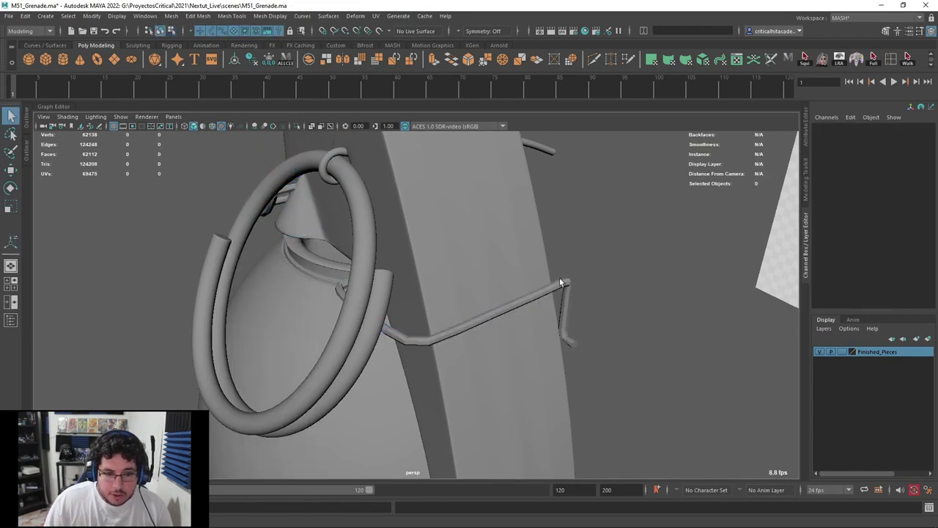
pyautogui.click(568, 279)
pyautogui.click(255, 61)
# Select the vertex rings at the pinched bend beside the handle and rotate them to open up the wire's corner
pyautogui.keyDown('alt'); pyautogui.moveTo(476, 212); pyautogui.dragTo(404, 207); pyautogui.keyUp('alt')
pyautogui.keyDown('alt'); pyautogui.moveTo(404, 207); pyautogui.dragTo(308, 169, button='middle'); pyautogui.keyUp('alt')
pyautogui.keyDown('alt'); pyautogui.moveTo(307, 168); pyautogui.dragTo(396, 222, button='right'); pyautogui.keyUp('alt')
pyautogui.keyDown('alt'); pyautogui.moveTo(396, 222); pyautogui.dragTo(410, 257, button='middle'); pyautogui.keyUp('alt')
pyautogui.moveTo(386, 235); pyautogui.dragTo(365, 228, button='right')
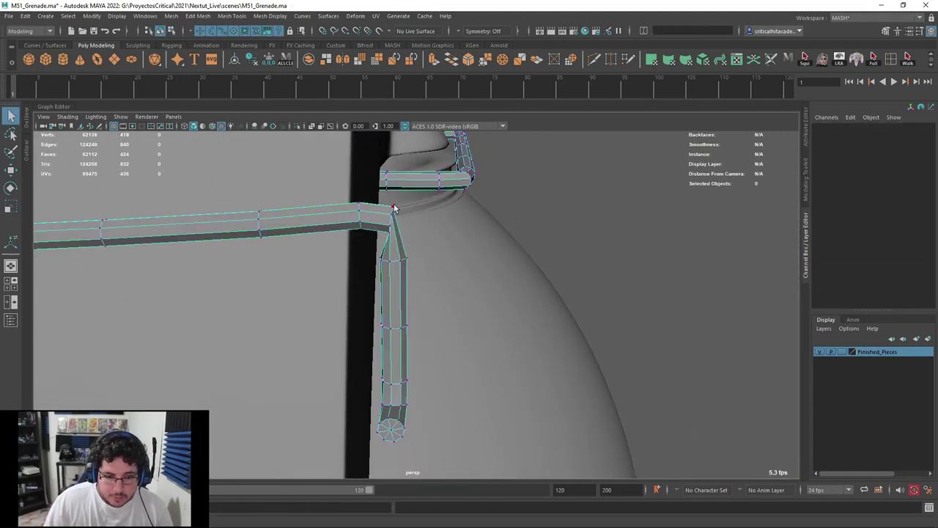
pyautogui.click(396, 214)
pyautogui.press('e')
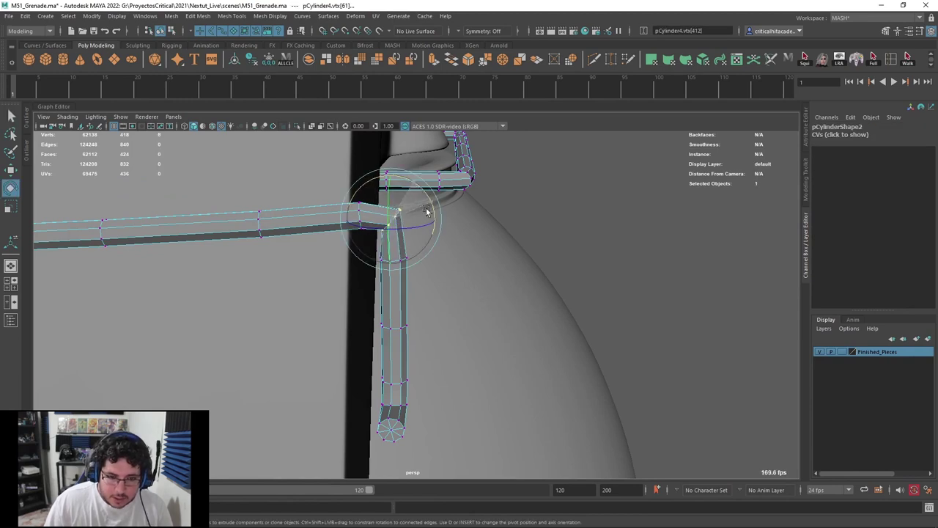
pyautogui.keyDown('alt'); pyautogui.moveTo(426, 216); pyautogui.dragTo(396, 310); pyautogui.keyUp('alt')
pyautogui.moveTo(300, 337); pyautogui.dragTo(297, 340)
pyautogui.moveTo(364, 277); pyautogui.dragTo(438, 291)
pyautogui.press('w')
# Select only the cap faces at the wire's free end and extrude them straight outward from the handle
pyautogui.moveTo(438, 290); pyautogui.dragTo(440, 298, button='right')
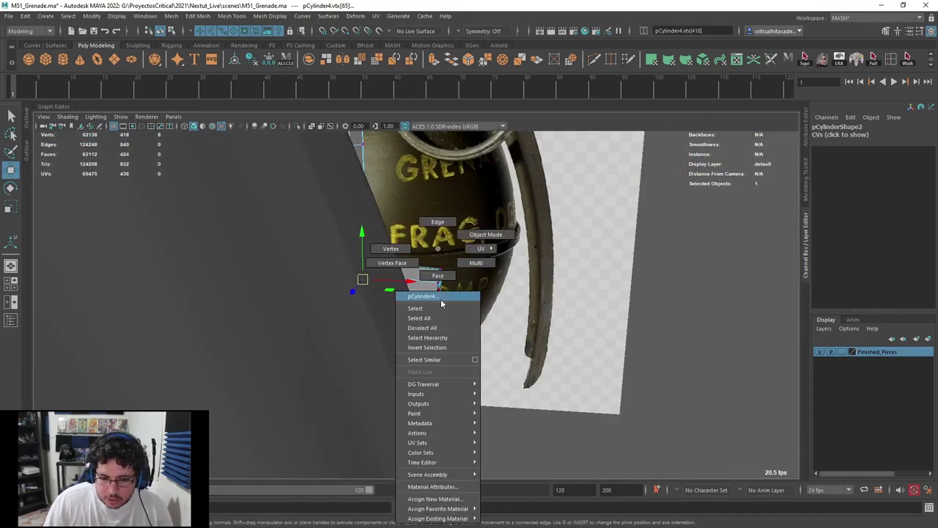
pyautogui.keyDown('alt'); pyautogui.moveTo(440, 299); pyautogui.dragTo(384, 290); pyautogui.keyUp('alt')
pyautogui.scroll(2, 390, 291)
pyautogui.moveTo(396, 291); pyautogui.dragTo(396, 322, button='right')
pyautogui.moveTo(420, 236); pyautogui.dragTo(390, 317)
pyautogui.keyDown('ctrl'); pyautogui.moveTo(369, 226); pyautogui.dragTo(507, 284); pyautogui.keyUp('ctrl')
pyautogui.hotkey('ctrl', 'e')
pyautogui.press('w')
pyautogui.scroll(-3, 522, 309)
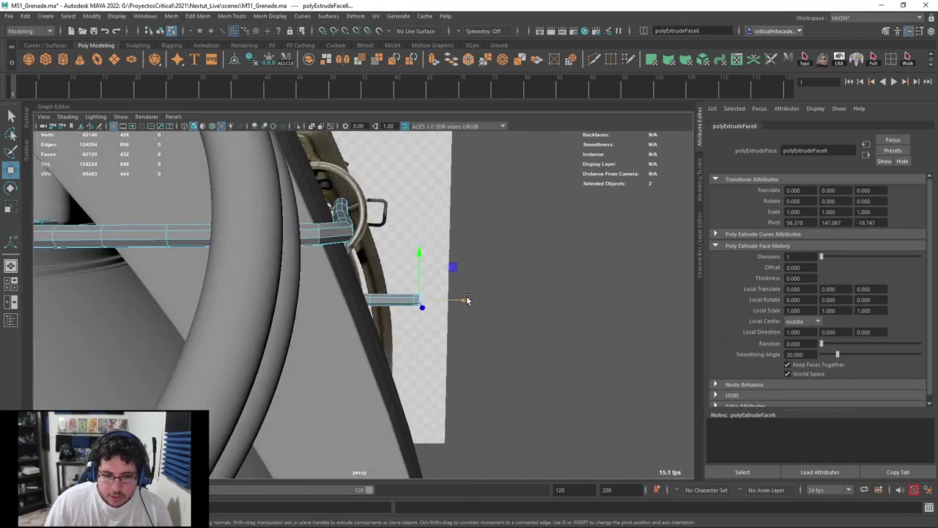
# Extrude a short extra segment at the wire's end and rotate its cap to begin an upward corner
pyautogui.hotkey('ctrl', 'e')
pyautogui.press('w')
pyautogui.moveTo(464, 299); pyautogui.dragTo(481, 300)
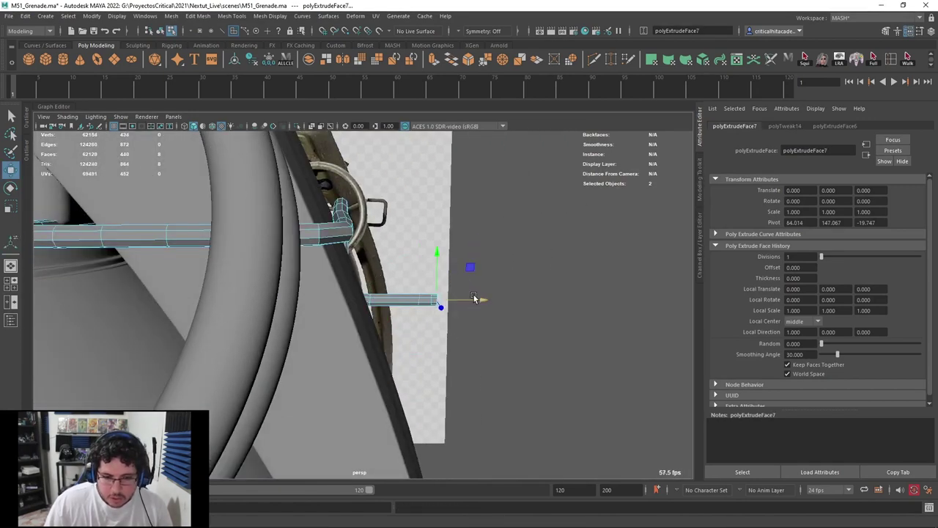
pyautogui.press('e')
pyautogui.moveTo(432, 264); pyautogui.dragTo(396, 277)
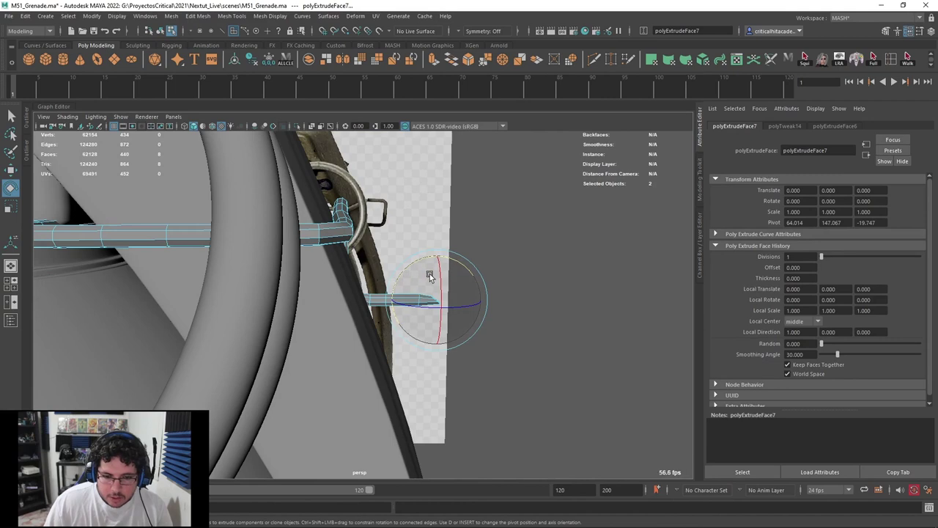
# Extrude the rotated cap faces upward to form the outer side of the clip's loop
pyautogui.hotkey('ctrl', 'e')
pyautogui.press('w')
pyautogui.moveTo(440, 257); pyautogui.dragTo(430, 153)
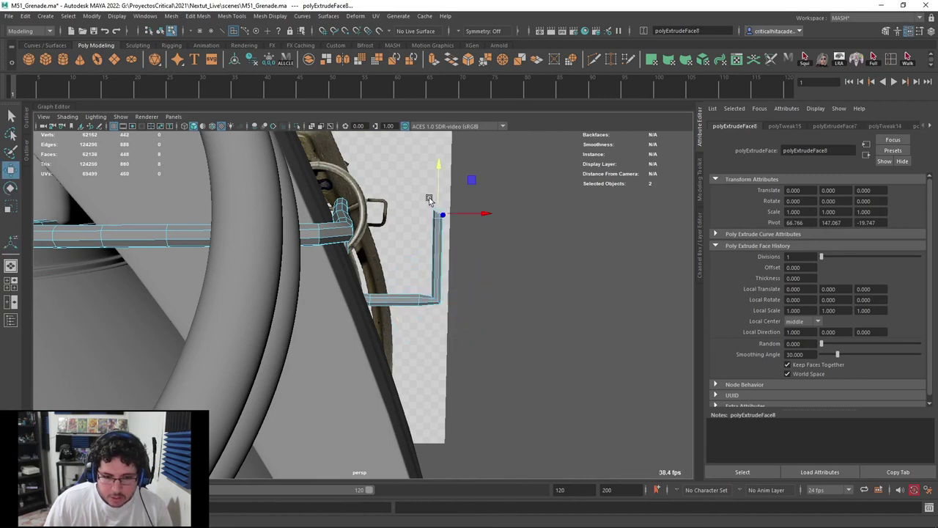
# Scale the vertex ring at the loop's lower outer corner to restore the wire's thickness
pyautogui.scroll(4, 433, 242)
pyautogui.keyDown('alt'); pyautogui.moveTo(434, 289); pyautogui.dragTo(419, 284); pyautogui.keyUp('alt')
pyautogui.rightClick(443, 272)
pyautogui.moveTo(498, 258); pyautogui.dragTo(456, 298)
pyautogui.moveTo(459, 264); pyautogui.dragTo(413, 264, button='right')
pyautogui.moveTo(490, 266); pyautogui.dragTo(438, 316)
pyautogui.press('r')
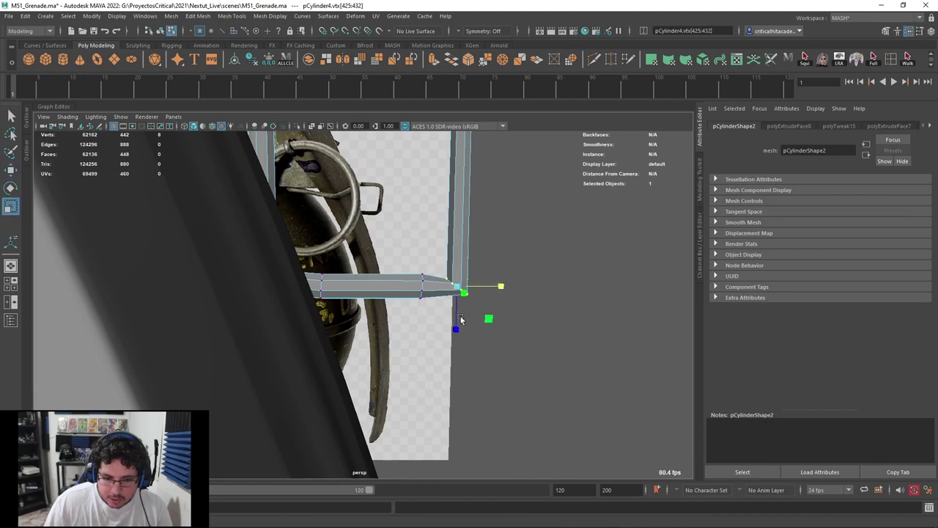
pyautogui.moveTo(455, 350); pyautogui.dragTo(455, 351)
# Flatten the vertices at the top end of the loop's upright side, undoing a stray vertex extrusion
pyautogui.scroll(-4, 447, 282)
pyautogui.keyDown('alt'); pyautogui.moveTo(446, 281); pyautogui.dragTo(461, 255); pyautogui.keyUp('alt')
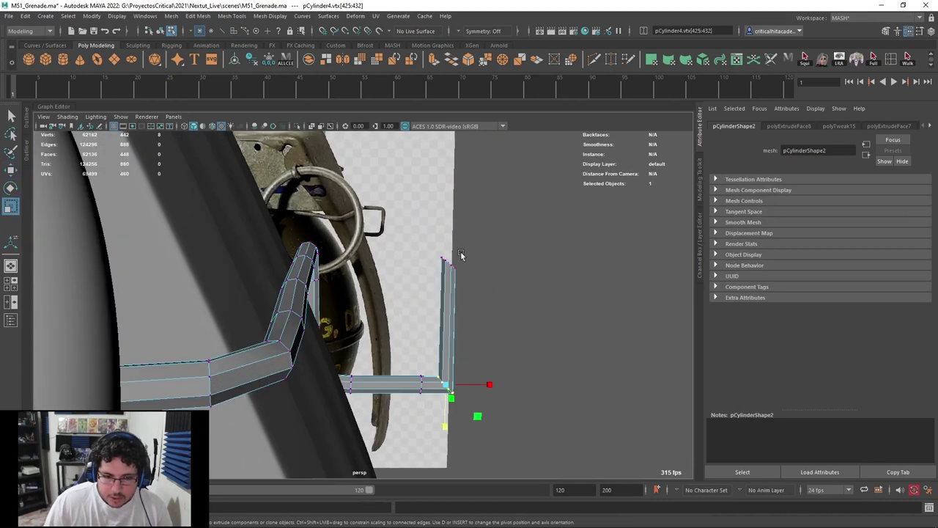
pyautogui.press('w')
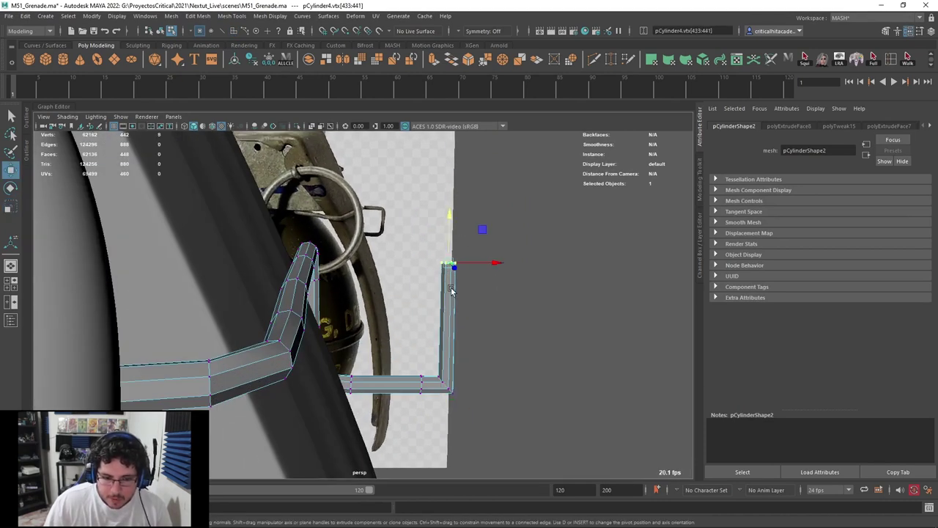
pyautogui.hotkey('ctrl', 'e')
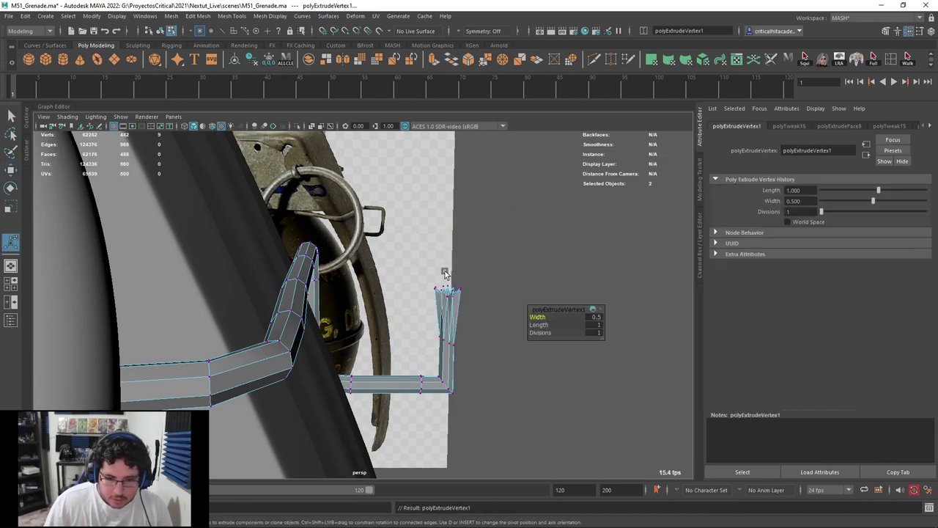
pyautogui.hotkey('ctrl', 'z')
# Select only the cap faces at the top of the upright side and extrude them further upward
pyautogui.press('e')
pyautogui.moveTo(450, 294); pyautogui.dragTo(450, 308, button='right')
pyautogui.moveTo(478, 256); pyautogui.dragTo(442, 307)
pyautogui.moveTo(496, 323); pyautogui.dragTo(467, 345)
pyautogui.hotkey('ctrl', 'z')
pyautogui.keyDown('ctrl'); pyautogui.moveTo(521, 409); pyautogui.dragTo(462, 294); pyautogui.keyUp('ctrl')
pyautogui.keyDown('alt'); pyautogui.moveTo(461, 297); pyautogui.dragTo(471, 330, button='middle'); pyautogui.keyUp('alt')
pyautogui.hotkey('ctrl', 'e')
pyautogui.moveTo(466, 313); pyautogui.dragTo(463, 259)
# Extrude and rotate the cap faces around the upper corner, and extend the wire back toward the handle
pyautogui.hotkey('ctrl', 'e')
pyautogui.press('e')
pyautogui.moveTo(422, 305); pyautogui.dragTo(465, 315)
pyautogui.press('w')
pyautogui.moveTo(505, 284); pyautogui.dragTo(390, 283)
pyautogui.hotkey('ctrl', 'e')
pyautogui.press('r')
# Compare the shape and size of the clip's rectangular loop with the reference grenade photo
pyautogui.keyDown('alt'); pyautogui.moveTo(237, 318); pyautogui.dragTo(383, 318); pyautogui.keyUp('alt')
pyautogui.scroll(-3, 383, 318)
pyautogui.scroll(3, 384, 318)
pyautogui.click(447, 251)
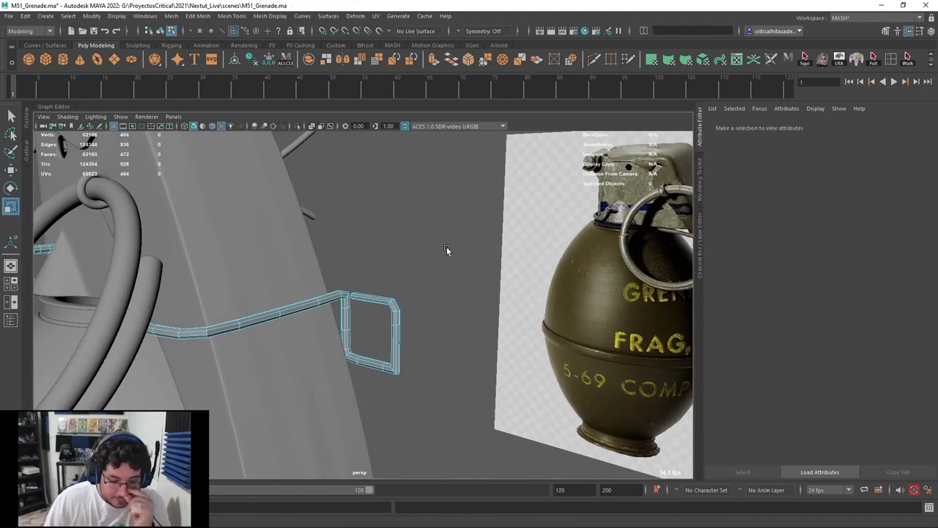
pyautogui.scroll(-5, 412, 258)
pyautogui.keyDown('alt'); pyautogui.moveTo(379, 313); pyautogui.dragTo(360, 350); pyautogui.keyUp('alt')
pyautogui.scroll(-2, 385, 334)
pyautogui.scroll(3, 385, 334)
pyautogui.scroll(3, 385, 333)
# Preview the wire clip smoothed in object mode and examine its bends around the handle
pyautogui.moveTo(388, 346); pyautogui.dragTo(419, 306, button='right')
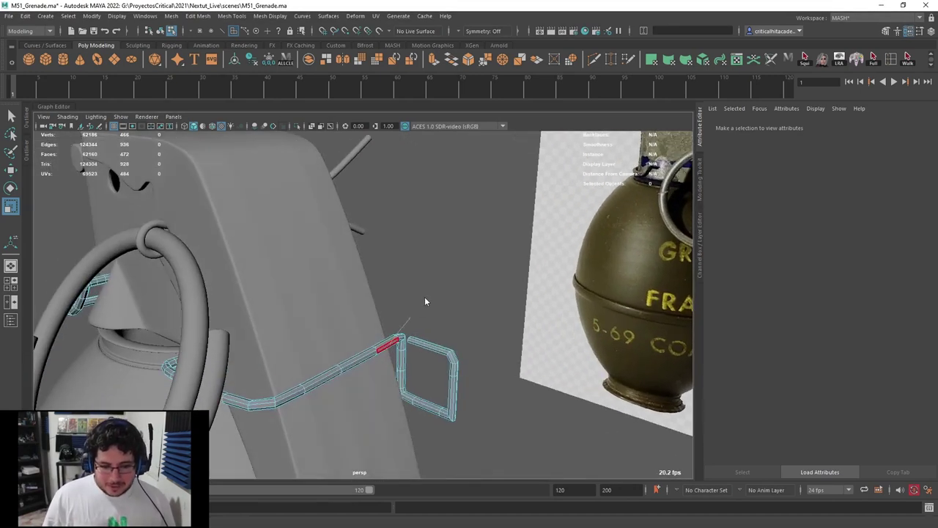
pyautogui.press('3')
pyautogui.moveTo(430, 360); pyautogui.dragTo(433, 326, button='right')
pyautogui.scroll(-4, 425, 321)
pyautogui.keyDown('alt'); pyautogui.moveTo(425, 321); pyautogui.dragTo(435, 286); pyautogui.keyUp('alt')
pyautogui.scroll(-3, 463, 316)
pyautogui.scroll(4, 411, 331)
pyautogui.scroll(4, 412, 331)
# Insert supporting edge loops near the ends of the wire clip with Multi-Cut, smooth the clip and return to object mode
pyautogui.click(447, 354)
pyautogui.press('1')
pyautogui.scroll(4, 417, 320)
pyautogui.click(594, 61)
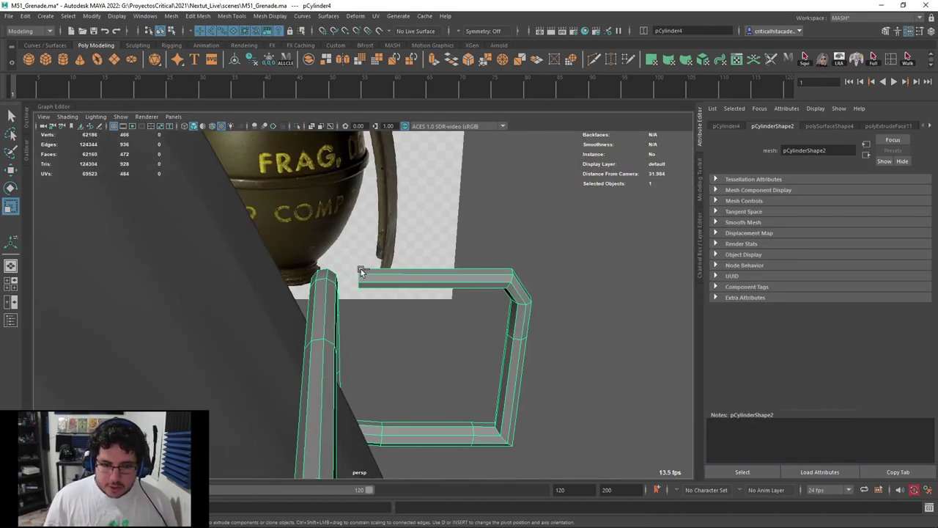
pyautogui.keyDown('alt'); pyautogui.moveTo(381, 287); pyautogui.dragTo(410, 304); pyautogui.keyUp('alt')
pyautogui.press('4')
pyautogui.press('3')
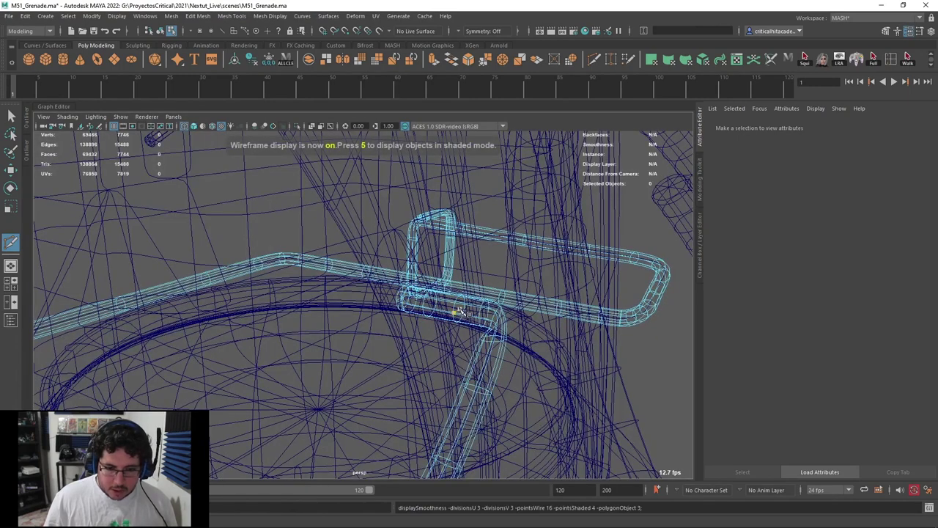
pyautogui.press('q')
pyautogui.scroll(-5, 456, 306)
pyautogui.scroll(-3, 528, 266)
pyautogui.keyDown('alt'); pyautogui.moveTo(527, 266); pyautogui.dragTo(410, 302); pyautogui.keyUp('alt')
pyautogui.moveTo(411, 302); pyautogui.dragTo(461, 244, button='right')
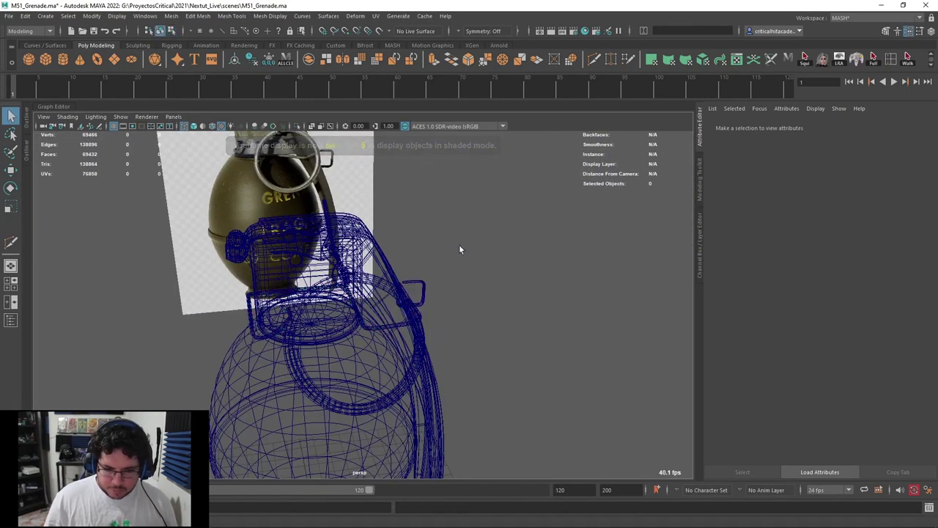
# Restore shaded display, show the Channel Box, and freeze the transformations of all grenade parts
pyautogui.scroll(-2, 484, 267)
pyautogui.press('6')
pyautogui.scroll(-4, 498, 285)
pyautogui.moveTo(440, 289)
pyautogui.keyDown('alt'); pyautogui.mouseDown()
pyautogui.moveTo(458, 273)
pyautogui.moveTo(539, 277)
pyautogui.mouseUp(); pyautogui.keyUp('alt')
pyautogui.scroll(5, 309, 272)
pyautogui.click(309, 272)
pyautogui.hotkey('ctrl', 'a')
pyautogui.moveTo(553, 172); pyautogui.dragTo(250, 413)
pyautogui.click(269, 61)
# Rename the wire clip SM_M51_Grenade_Cable, reusing the name prefix copied from another grenade part
pyautogui.click(491, 255)
pyautogui.scroll(4, 491, 255)
pyautogui.doubleClick(836, 127)
pyautogui.hotkey('ctrl', 'c')
pyautogui.click(439, 330)
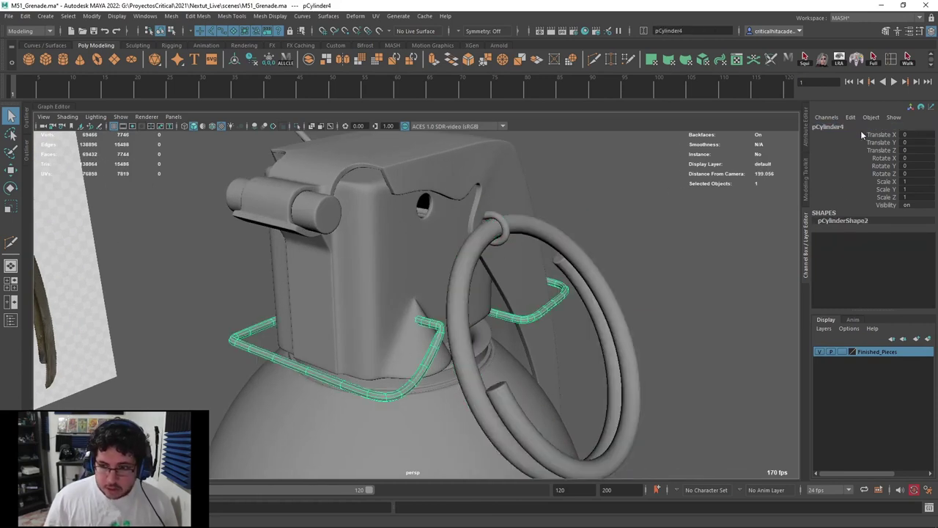
pyautogui.press('BackSpace')
pyautogui.press('BackSpace')
pyautogui.press('BackSpace')
pyautogui.press('BackSpace')
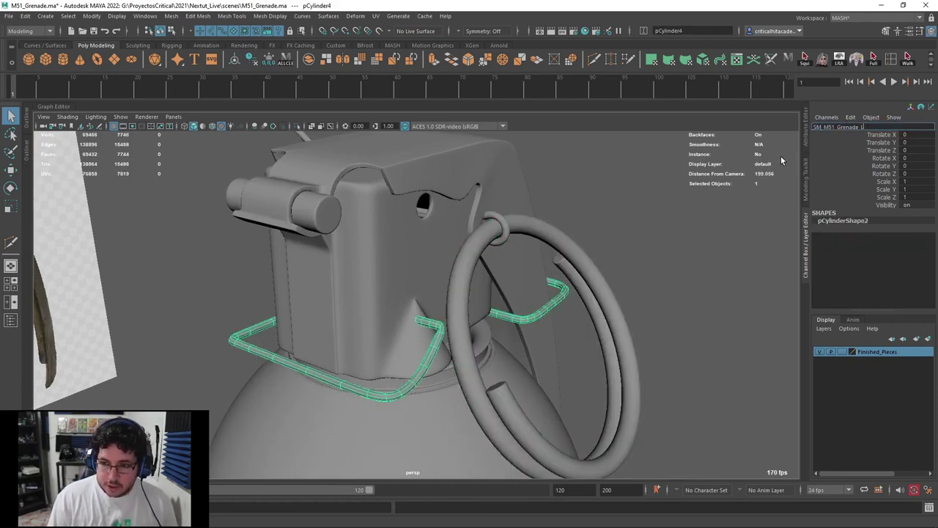
pyautogui.write('Cbale')
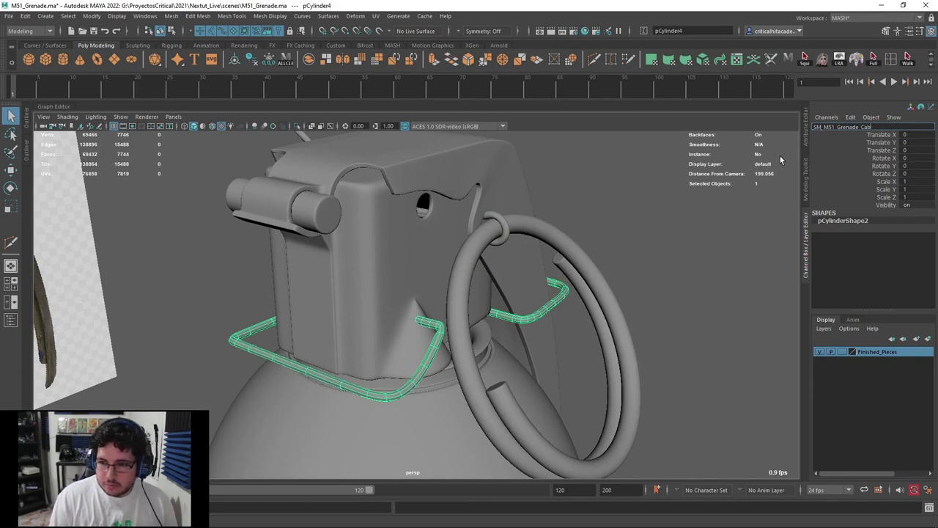
pyautogui.press('Return')
# Rename the fuze housing above the grenade's neck SM_M51_Grenade_Housing
pyautogui.keyDown('alt'); pyautogui.moveTo(478, 208); pyautogui.dragTo(375, 268); pyautogui.keyUp('alt')
pyautogui.click(375, 270)
pyautogui.doubleClick(844, 128)
pyautogui.hotkey('ctrl', 'v')
pyautogui.press('BackSpace')
pyautogui.press('BackSpace')
pyautogui.press('BackSpace')
pyautogui.press('BackSpace')
pyautogui.write('Housing')
pyautogui.press('Return')
# Compare the whole grenade with the reference photo, checking the housing, pull ring and wire clip from several angles
pyautogui.click(610, 213)
pyautogui.scroll(-5, 560, 210)
pyautogui.keyDown('alt'); pyautogui.moveTo(559, 208); pyautogui.dragTo(528, 193); pyautogui.keyUp('alt')
pyautogui.scroll(-5, 547, 197)
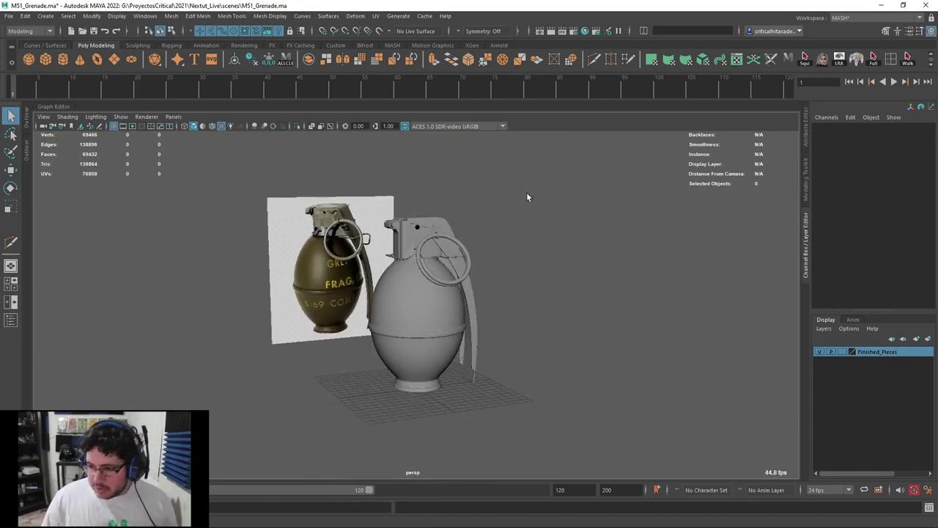
pyautogui.keyDown('alt'); pyautogui.moveTo(404, 324); pyautogui.dragTo(413, 357); pyautogui.keyUp('alt')
pyautogui.scroll(6, 455, 332)
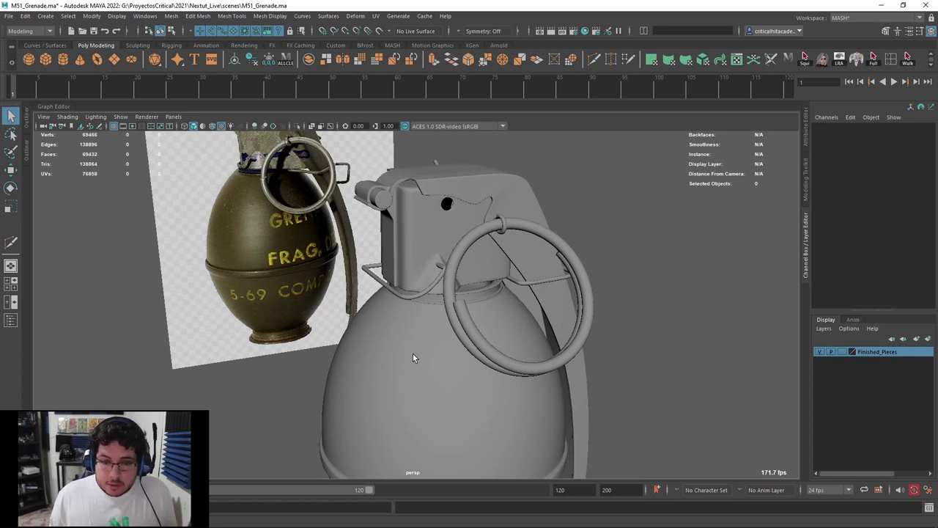
pyautogui.keyDown('alt'); pyautogui.moveTo(413, 356); pyautogui.dragTo(450, 327); pyautogui.keyUp('alt')
pyautogui.keyDown('alt'); pyautogui.moveTo(451, 323); pyautogui.dragTo(457, 351, button='middle'); pyautogui.keyUp('alt')
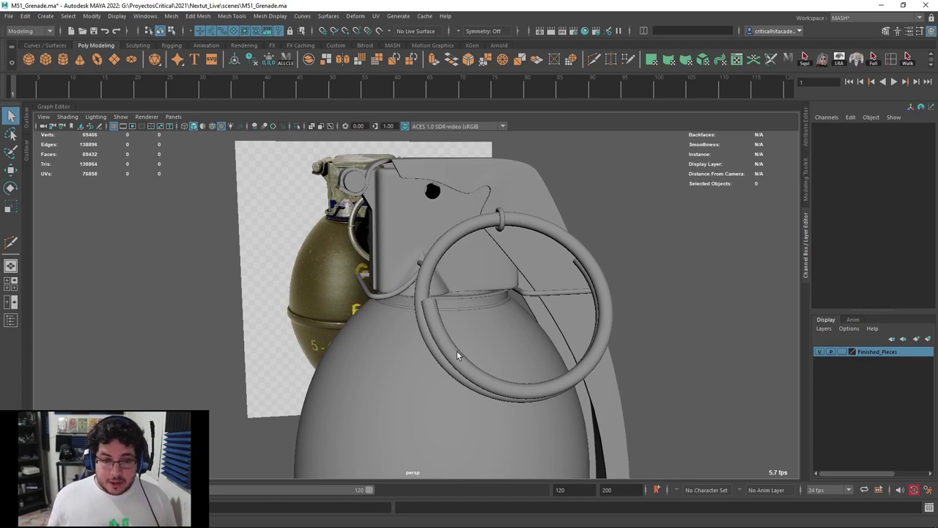
pyautogui.scroll(-6, 461, 351)
pyautogui.moveTo(476, 354)
pyautogui.keyDown('alt'); pyautogui.mouseDown()
pyautogui.moveTo(494, 360)
pyautogui.moveTo(462, 361)
pyautogui.moveTo(476, 353)
pyautogui.mouseUp(); pyautogui.keyUp('alt')
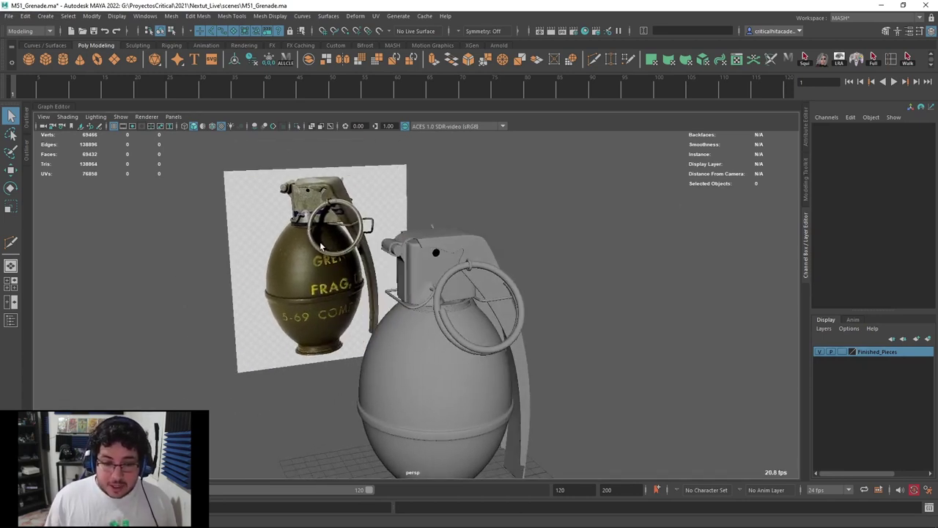
# Delete the image plane holding the grenade reference photo
pyautogui.click(321, 247)
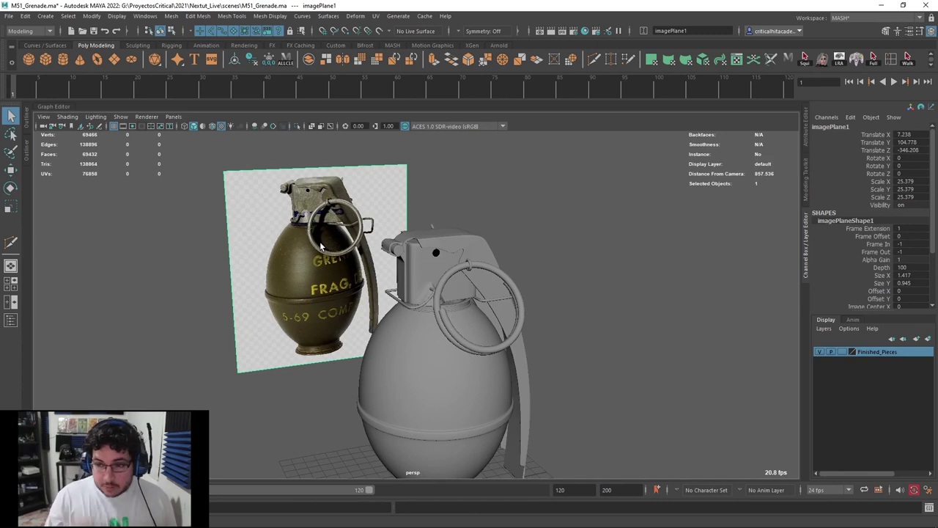
pyautogui.press('Delete')
pyautogui.keyDown('alt'); pyautogui.moveTo(320, 245); pyautogui.dragTo(498, 268); pyautogui.keyUp('alt')
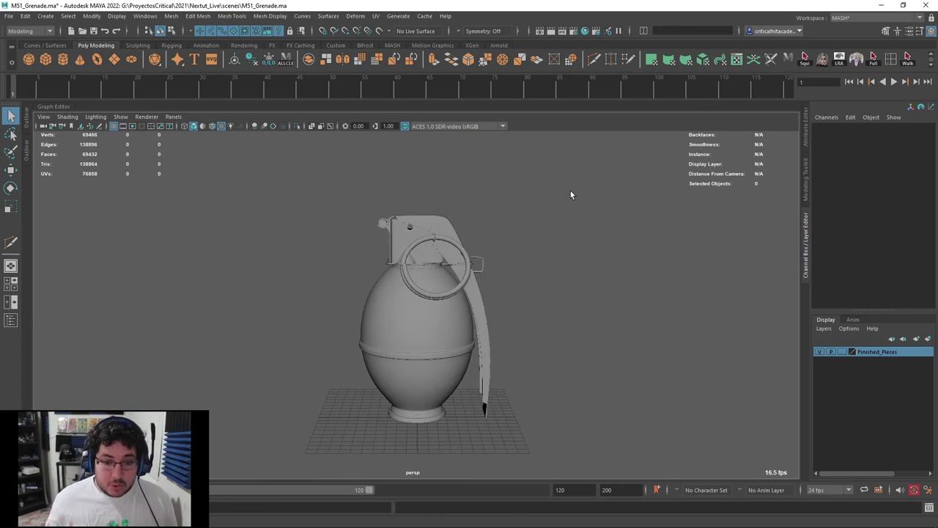
# Select all the remaining grenade objects and freeze their transformations
pyautogui.keyDown('alt'); pyautogui.moveTo(573, 191); pyautogui.dragTo(614, 191); pyautogui.keyUp('alt')
pyautogui.moveTo(617, 176); pyautogui.dragTo(195, 481)
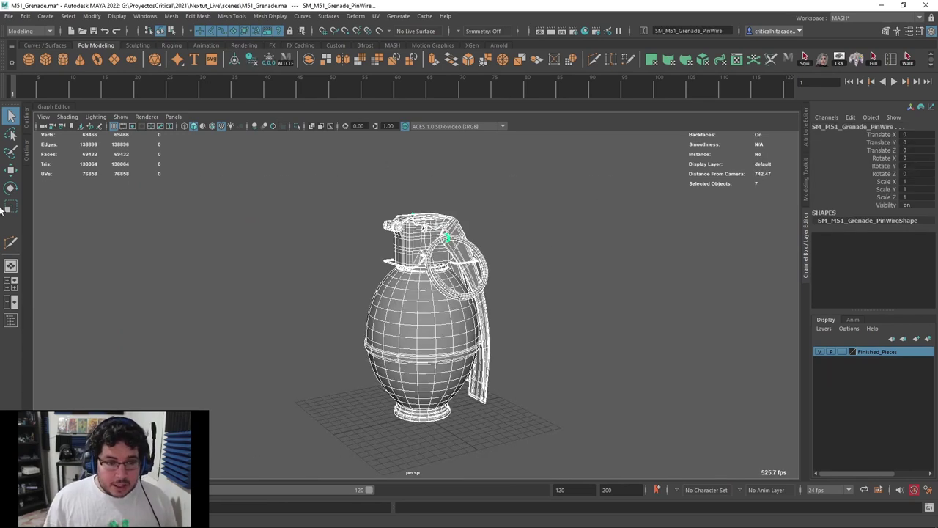
pyautogui.click(269, 60)
# Show the Outliner and delete the leftover curve1 used to build the wire clip
pyautogui.click(11, 318)
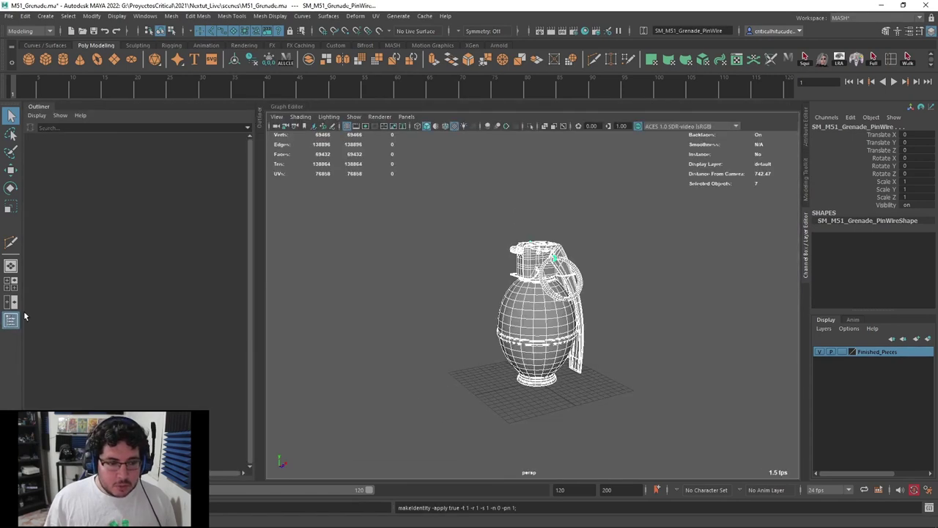
pyautogui.moveTo(251, 207); pyautogui.dragTo(181, 208)
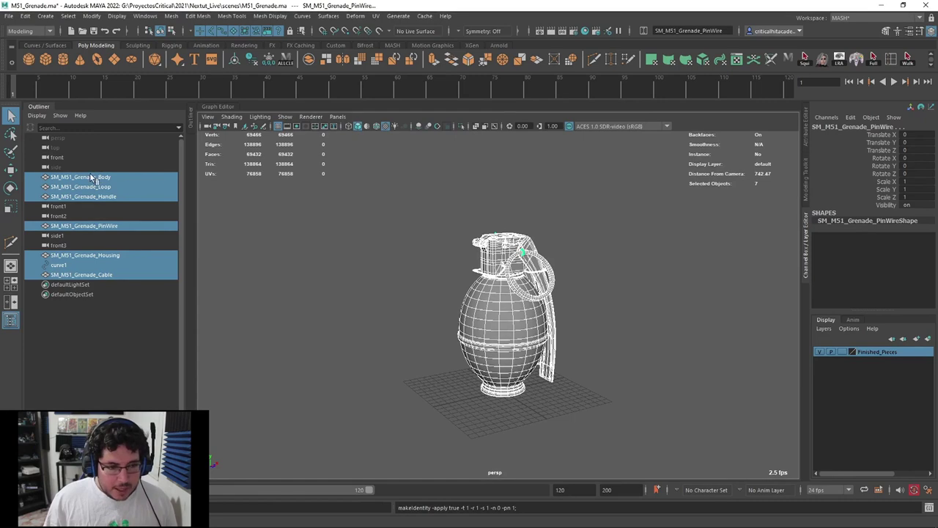
pyautogui.click(71, 267)
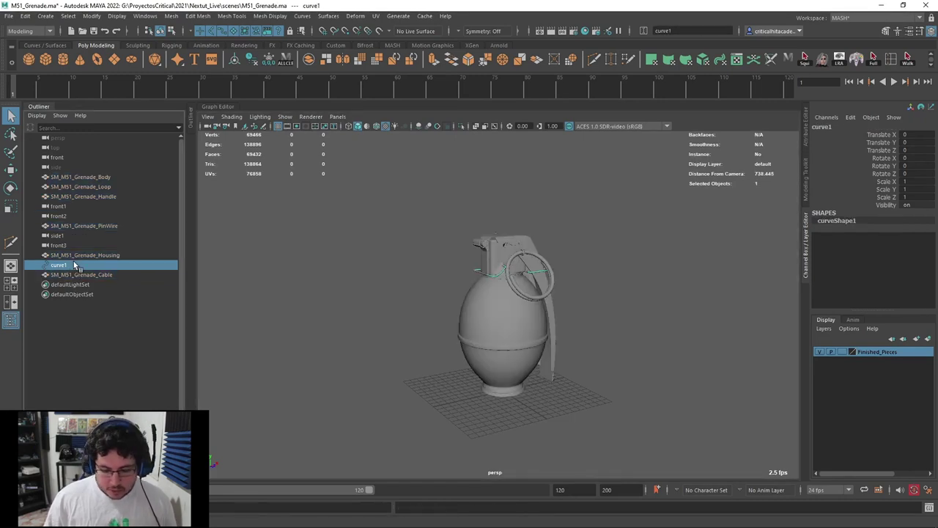
pyautogui.press('Delete')
pyautogui.scroll(5, 472, 253)
pyautogui.keyDown('alt'); pyautogui.moveTo(473, 253); pyautogui.dragTo(439, 260); pyautogui.keyUp('alt')
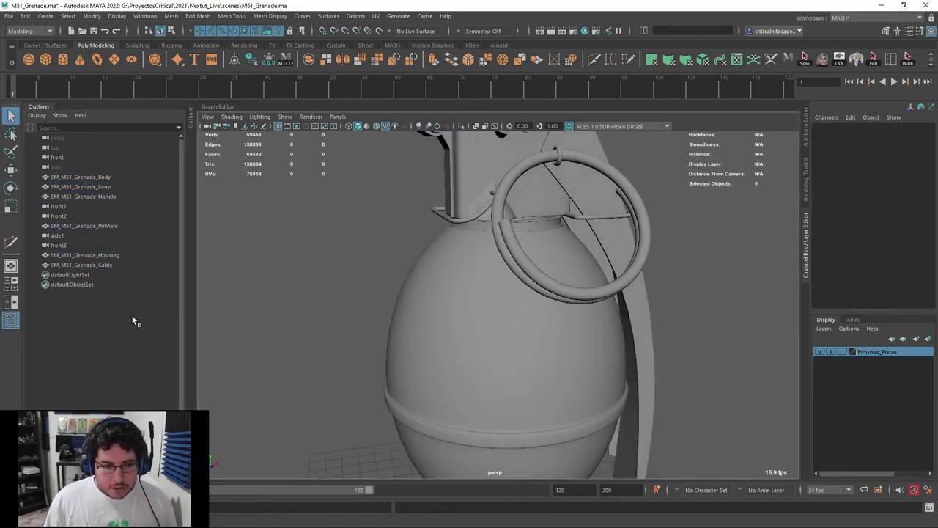
# Select all six grenade meshes and gather them in one group
pyautogui.scroll(-6, 540, 231)
pyautogui.moveTo(608, 195); pyautogui.dragTo(377, 451)
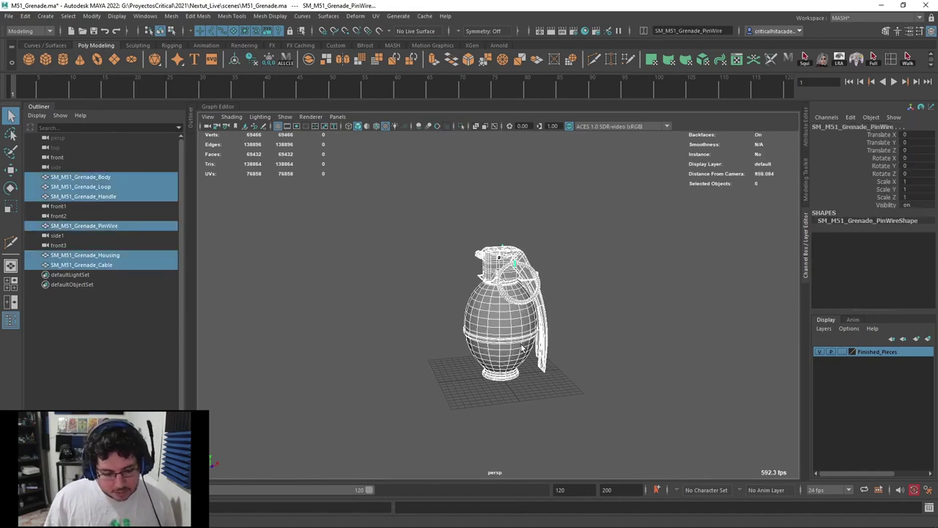
pyautogui.hotkey('ctrl', 'g')
pyautogui.press('f')
pyautogui.press('w')
pyautogui.scroll(-5, 474, 307)
pyautogui.keyDown('alt'); pyautogui.moveTo(476, 341); pyautogui.dragTo(570, 331); pyautogui.keyUp('alt')
pyautogui.hotkey('ctrl', 'z')
pyautogui.hotkey('ctrl', 'z')
pyautogui.scroll(5, 561, 365)
# Rename the new group SM_M51_Grenade_Grp and leave it collapsed in the Outliner
pyautogui.doubleClick(63, 219)
pyautogui.hotkey('ctrl', 'v')
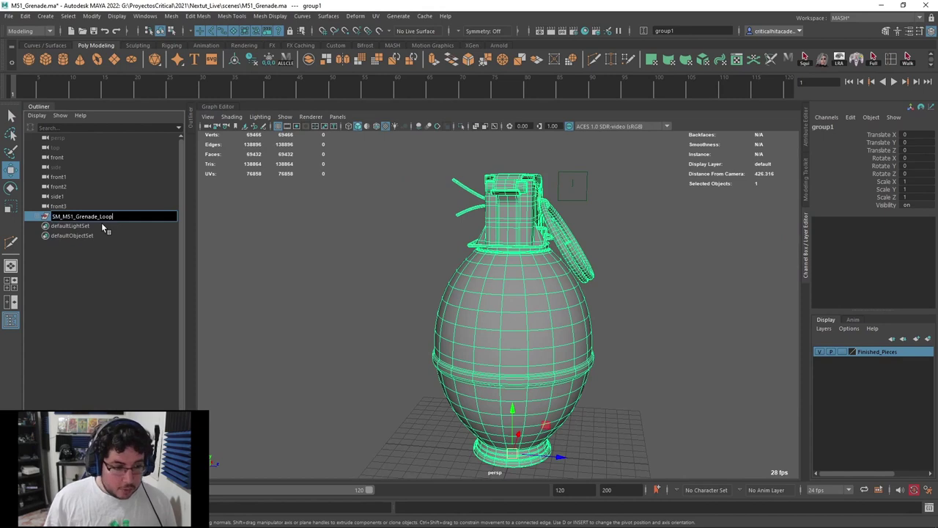
pyautogui.moveTo(112, 218); pyautogui.dragTo(103, 219)
pyautogui.press('BackSpace')
pyautogui.press('BackSpace')
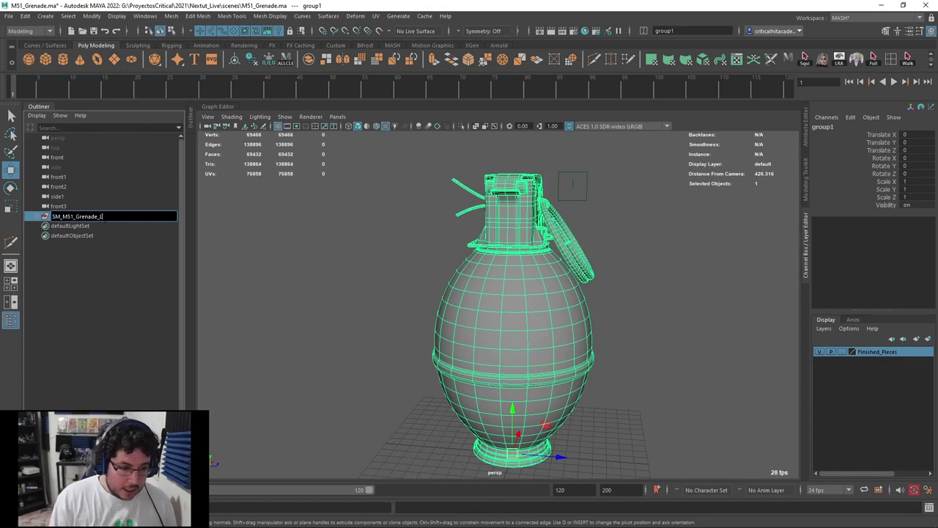
pyautogui.write('Grp')
pyautogui.press('Return')
pyautogui.click(37, 215)
pyautogui.click(37, 215)
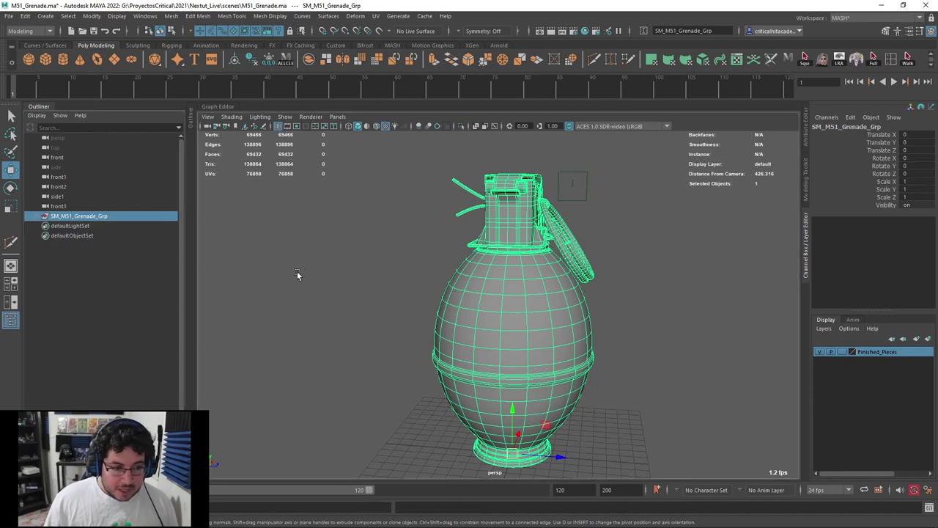
# Deselect the group, save the scene and look over the finished grenade
pyautogui.click(297, 271)
pyautogui.hotkey('ctrl', 's')
pyautogui.keyDown('alt'); pyautogui.moveTo(368, 297); pyautogui.dragTo(356, 298); pyautogui.keyUp('alt')
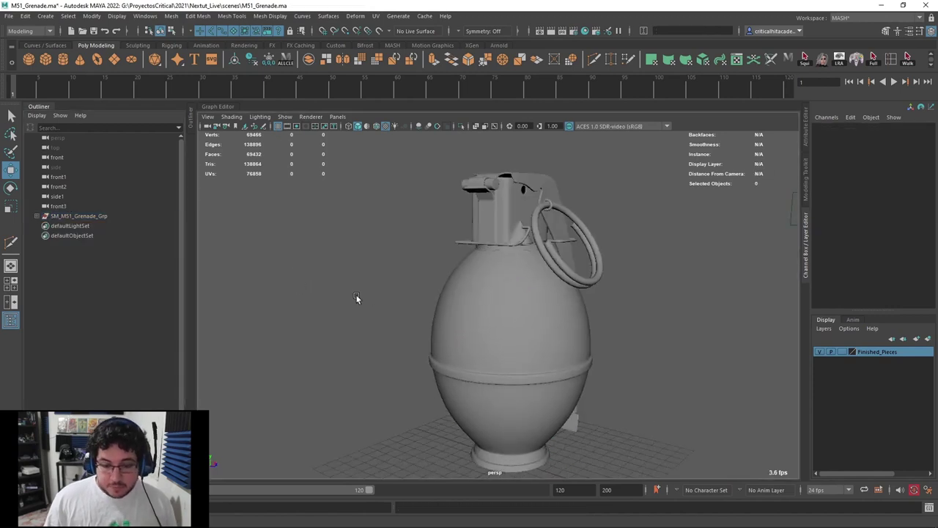
pyautogui.scroll(-5, 451, 325)
pyautogui.keyDown('alt'); pyautogui.moveTo(452, 325); pyautogui.dragTo(437, 324); pyautogui.keyUp('alt')
pyautogui.scroll(4, 437, 324)
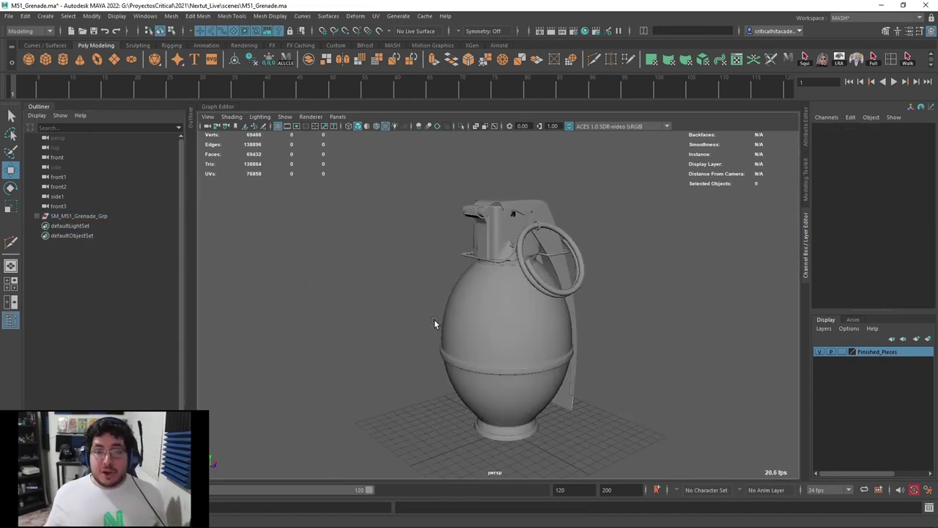